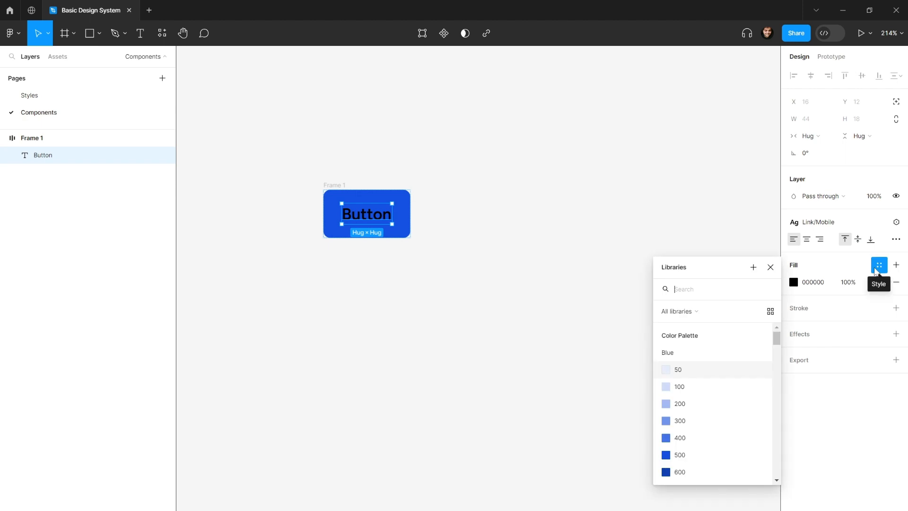
{"action": "type", "text": "chilled g"}
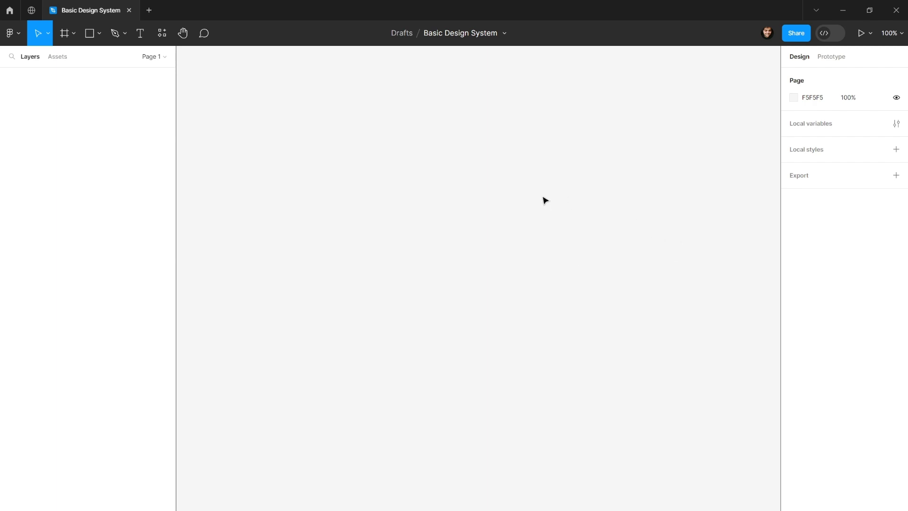
Move the Basic Design System file from Drafts to the Team project.
{"action": "left_click", "coordinate": [505, 33]}
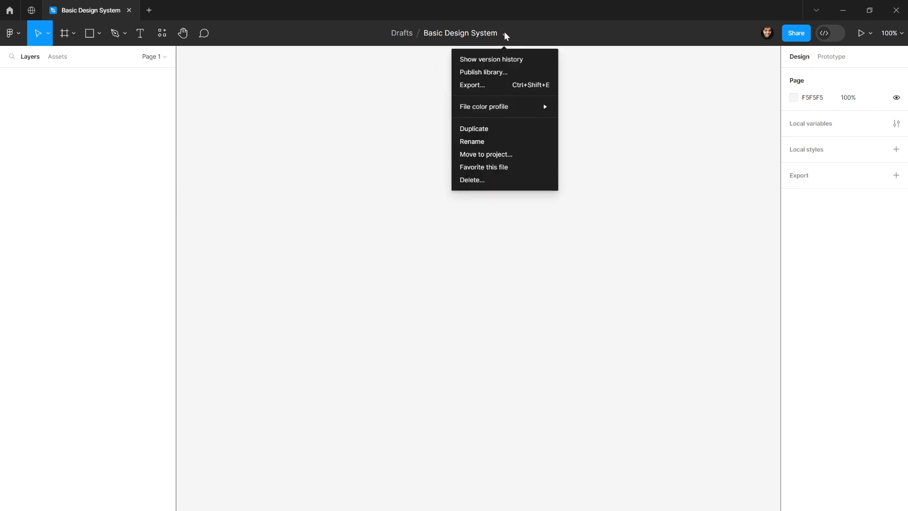
{"action": "left_click", "coordinate": [486, 154]}
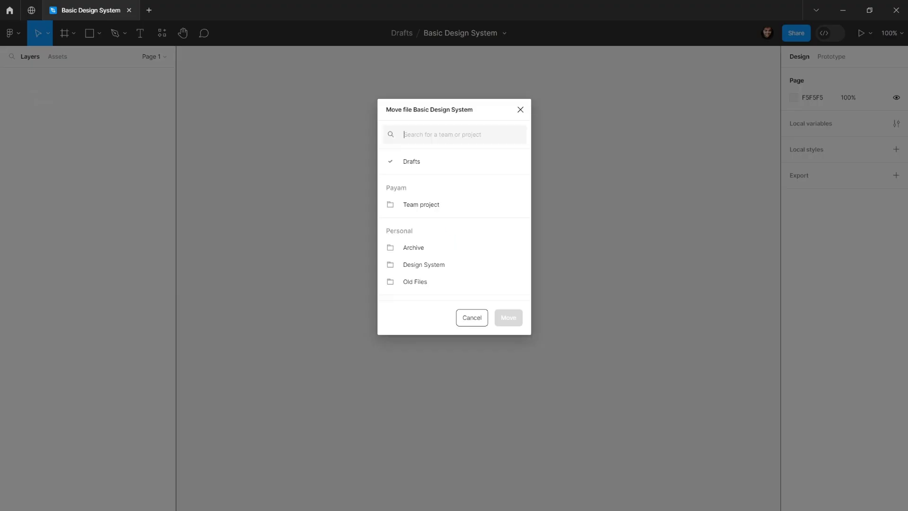
{"action": "left_click", "coordinate": [422, 207]}
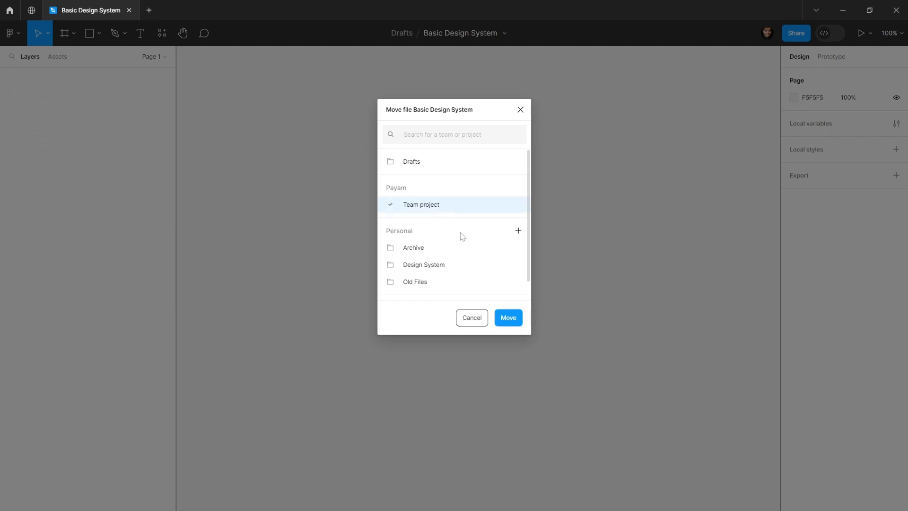
{"action": "left_click", "coordinate": [508, 317]}
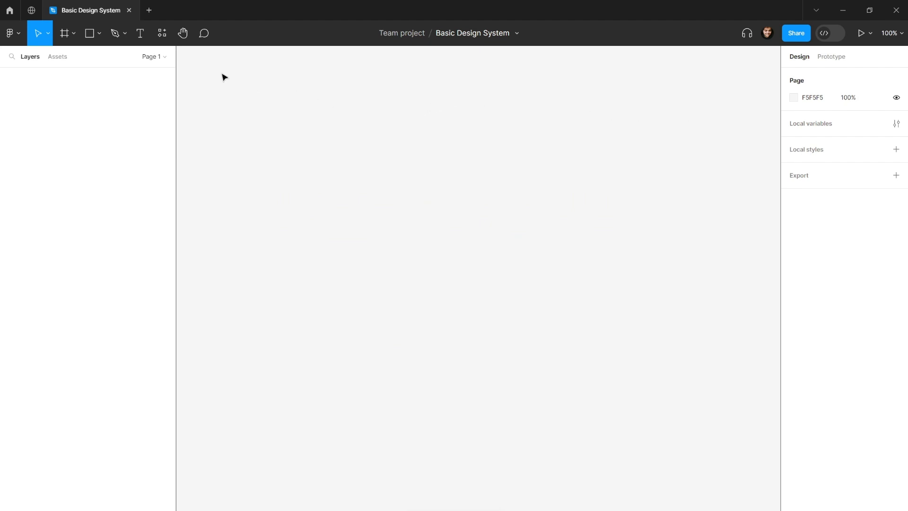
Launch the Color Shades plugin and set the number beside the base color's hex code to 72.
{"action": "left_click", "coordinate": [158, 39]}
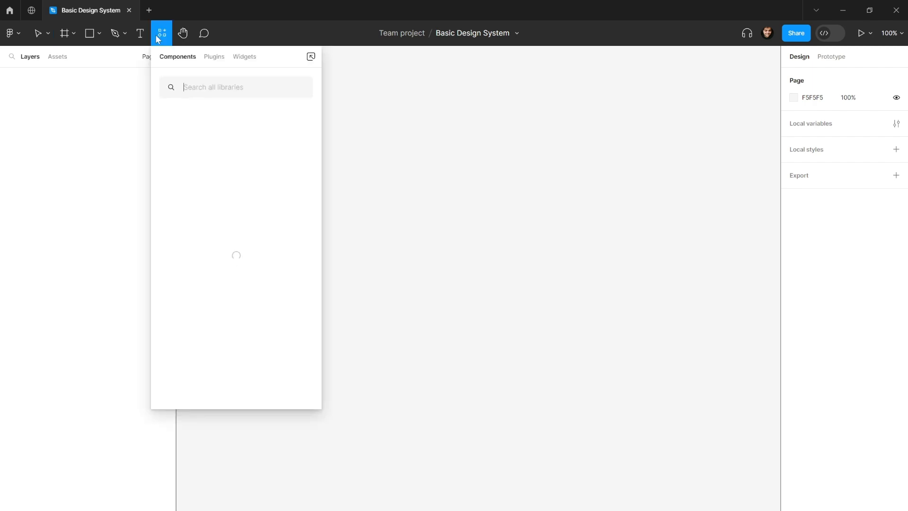
{"action": "left_click", "coordinate": [214, 58]}
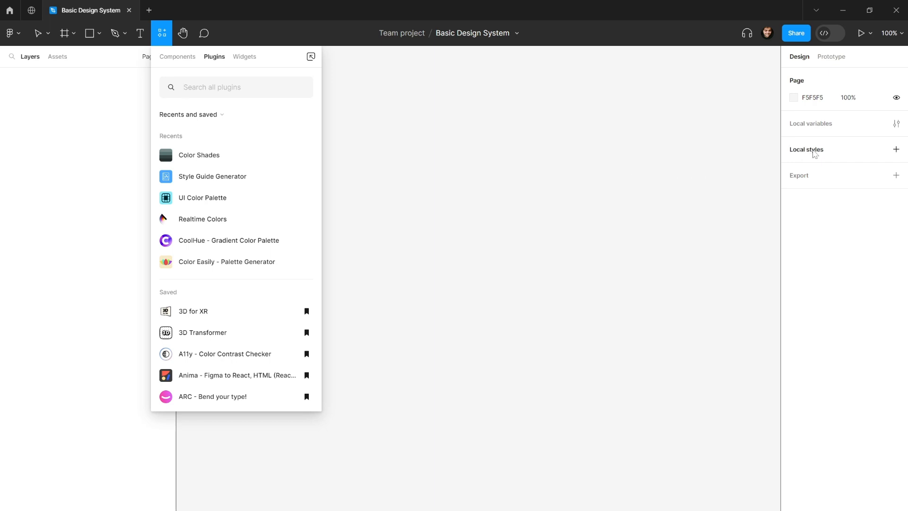
{"action": "left_click", "coordinate": [209, 157]}
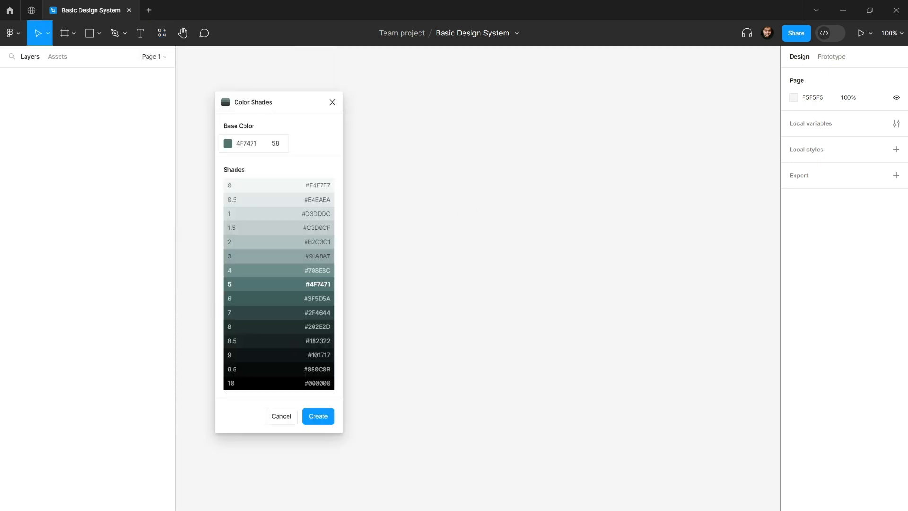
{"action": "mouse_move", "coordinate": [279, 143]}
{"action": "left_mouse_down"}
{"action": "mouse_move", "coordinate": [271, 143]}
{"action": "mouse_move", "coordinate": [288, 143]}
{"action": "left_mouse_up"}
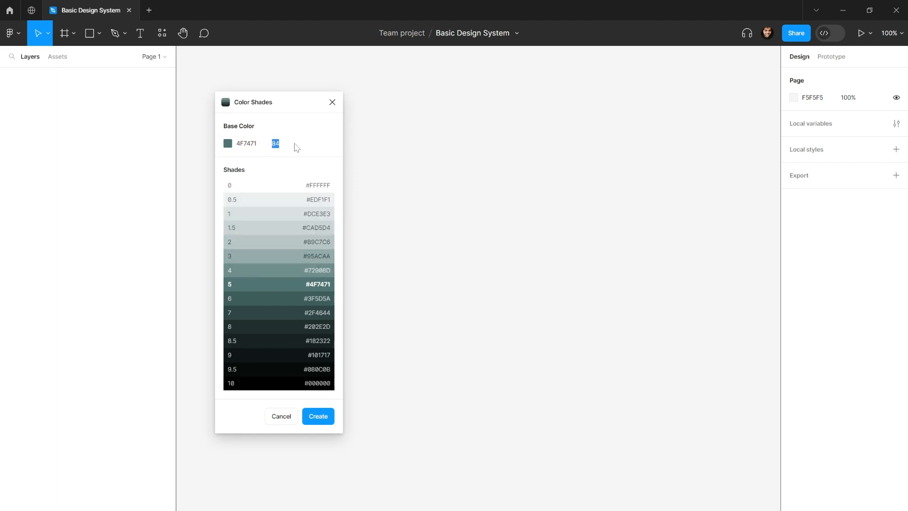
{"action": "type", "text": "72"}
Change the plugin's base color to a vivid blue, hex 1451E1.
{"action": "left_click", "coordinate": [228, 143]}
{"action": "left_click", "coordinate": [296, 233]}
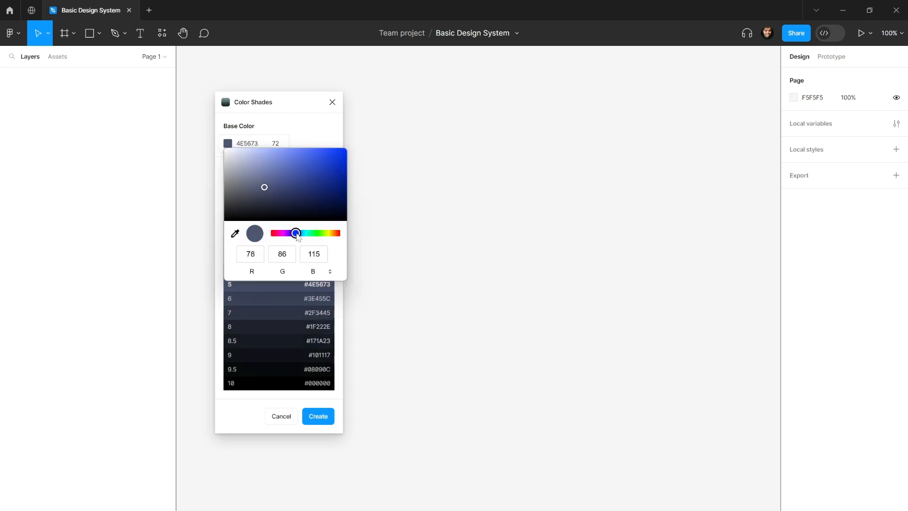
{"action": "left_click", "coordinate": [326, 160]}
{"action": "left_click", "coordinate": [330, 159]}
{"action": "left_click", "coordinate": [297, 233]}
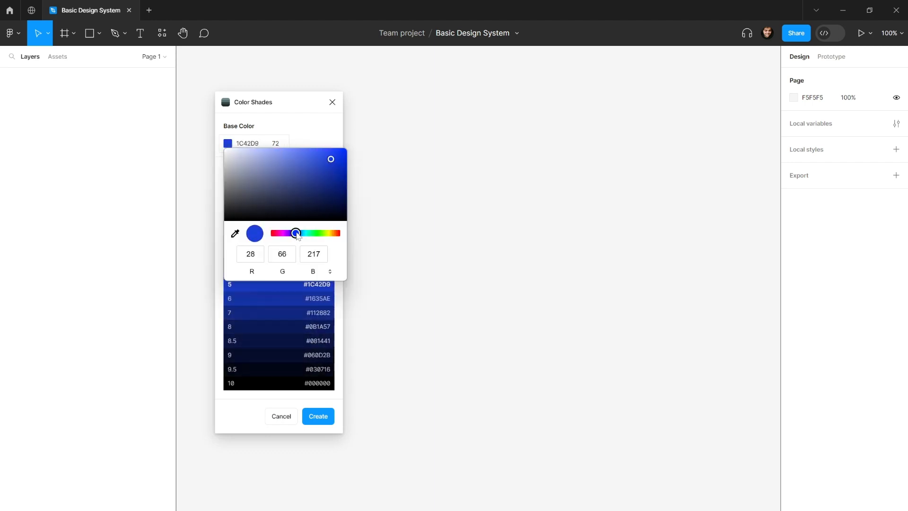
{"action": "left_click_drag", "start_coordinate": [330, 160], "coordinate": [337, 160]}
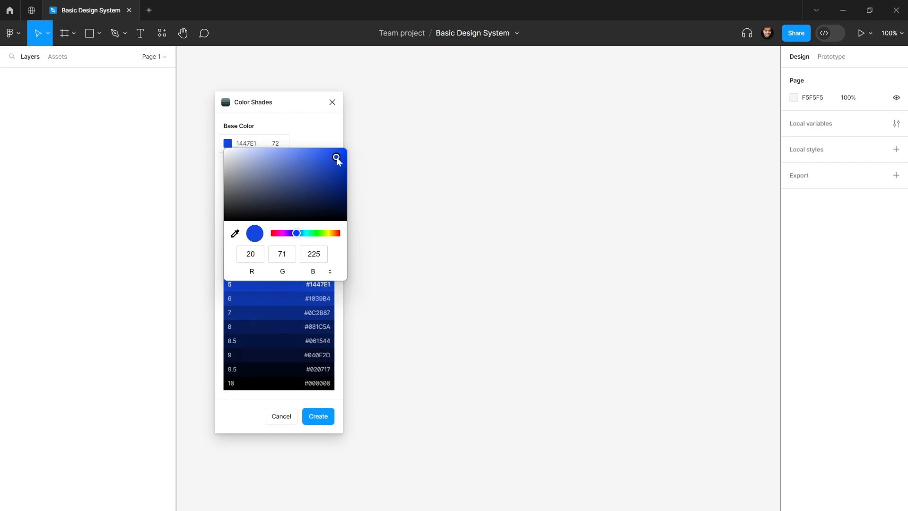
{"action": "left_click", "coordinate": [298, 233]}
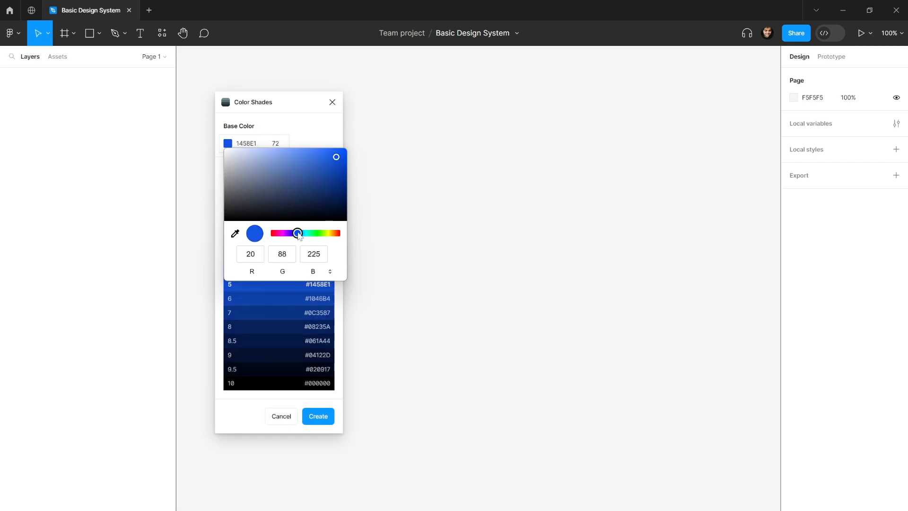
{"action": "left_click_drag", "start_coordinate": [298, 234], "coordinate": [298, 234]}
{"action": "left_click", "coordinate": [273, 404]}
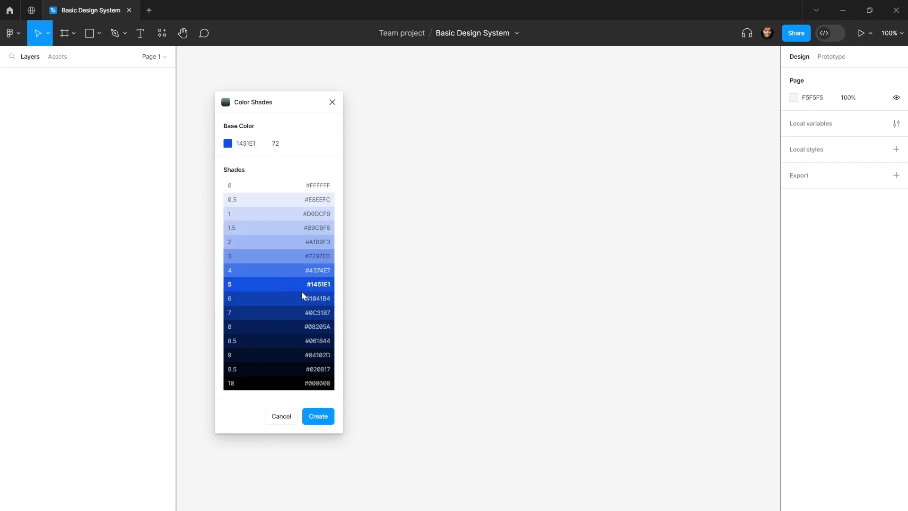
Generate the blue shades as a swatch frame and place it in an empty area of the canvas.
{"action": "left_click", "coordinate": [318, 416]}
{"action": "left_click_drag", "start_coordinate": [415, 92], "coordinate": [260, 85]}
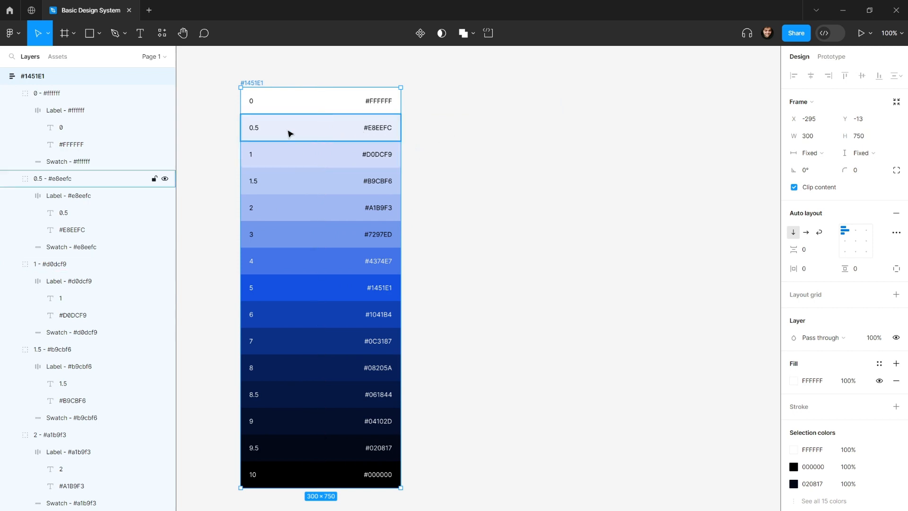
{"action": "left_click", "coordinate": [448, 123]}
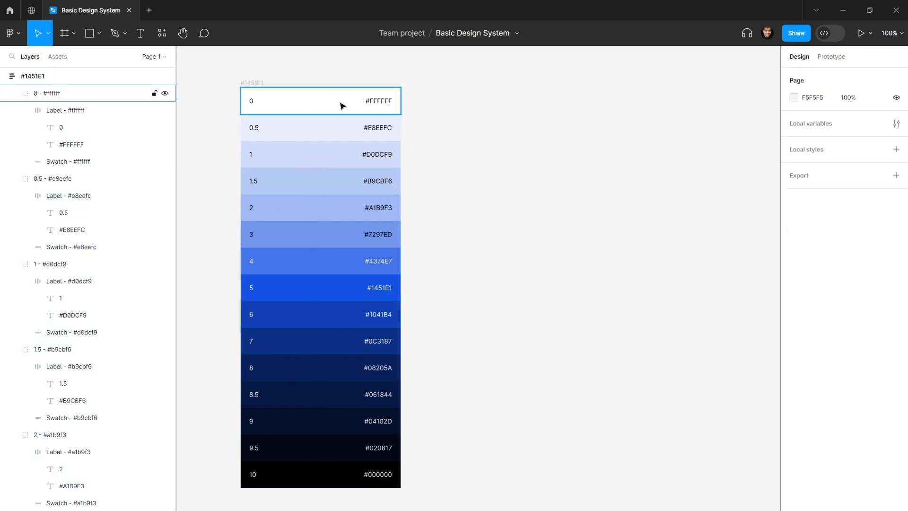
Delete the white swatch labelled 0 and the black swatch labelled 10 from the blue shades frame.
{"action": "left_click", "coordinate": [305, 108]}
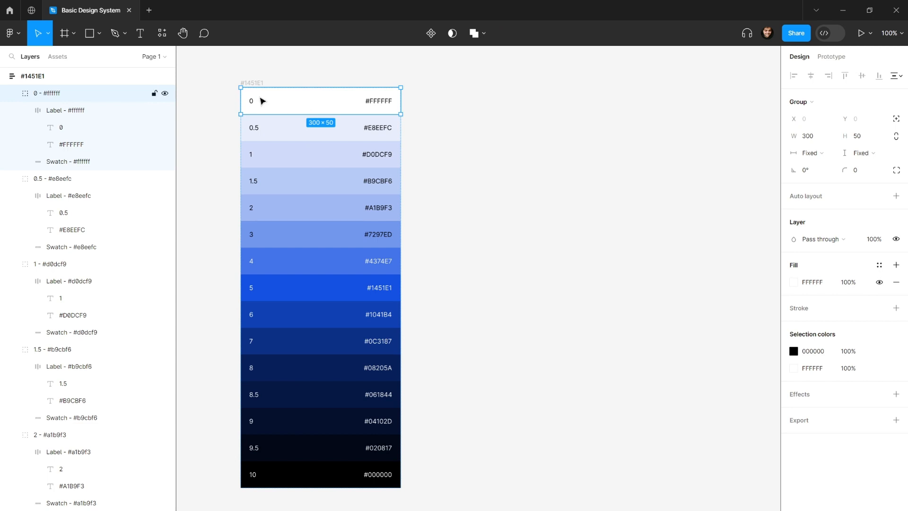
{"action": "key", "text": "Delete"}
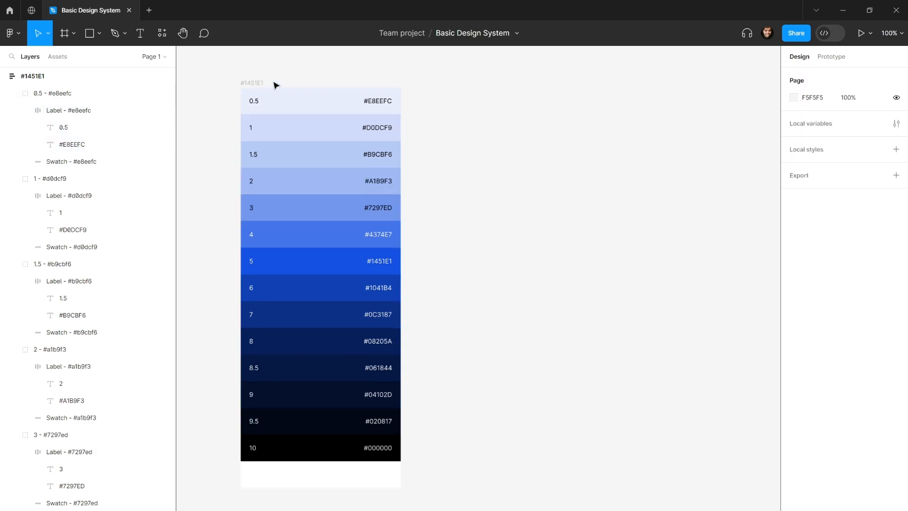
{"action": "left_click", "coordinate": [258, 81]}
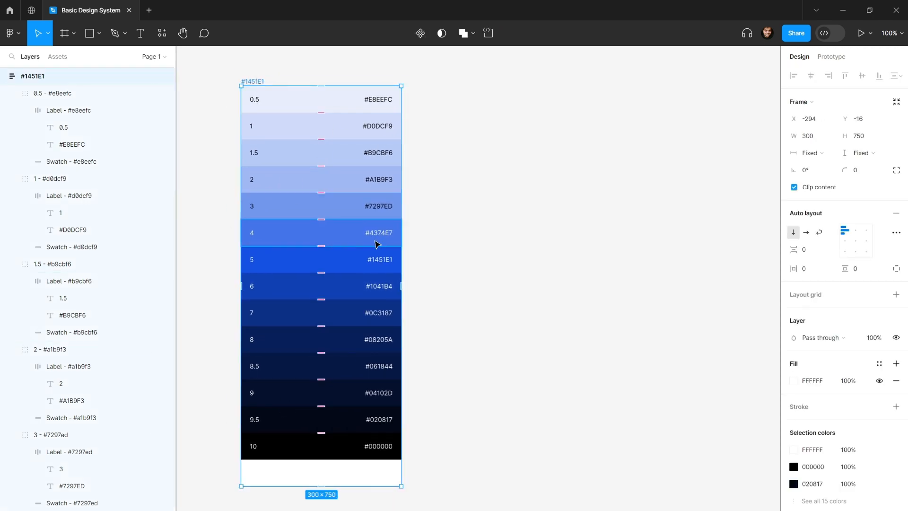
{"action": "double_click", "coordinate": [348, 447]}
{"action": "left_click", "coordinate": [351, 448]}
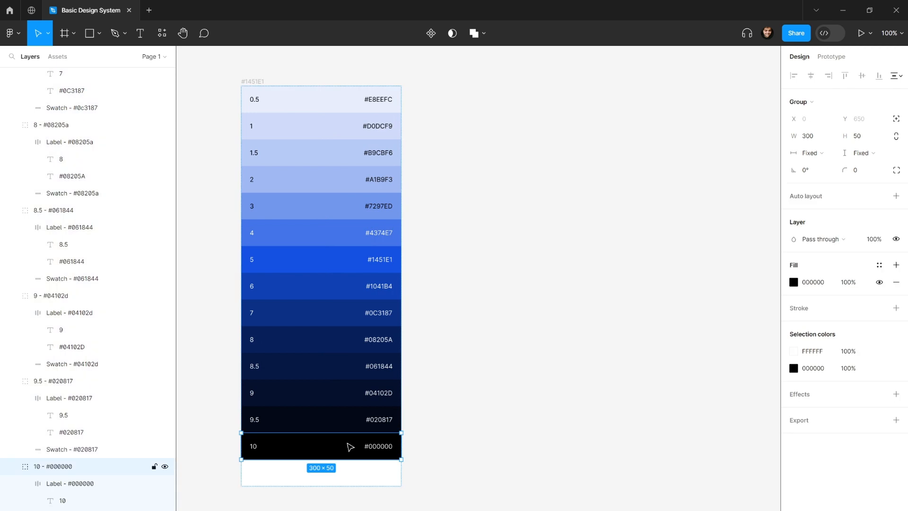
{"action": "key", "text": "Delete"}
Delete the intermediate swatches labelled 8.5 and 1.5 from the blue shades frame.
{"action": "left_click", "coordinate": [334, 373]}
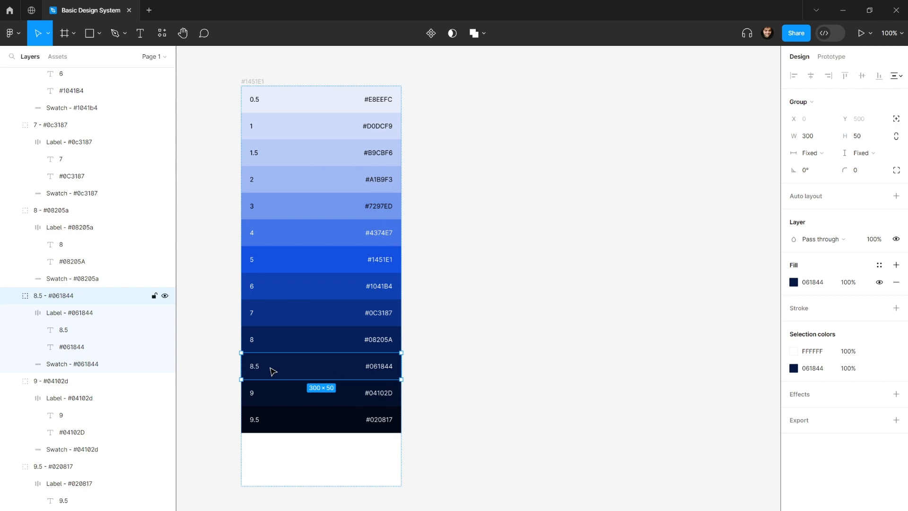
{"action": "key", "text": "Delete"}
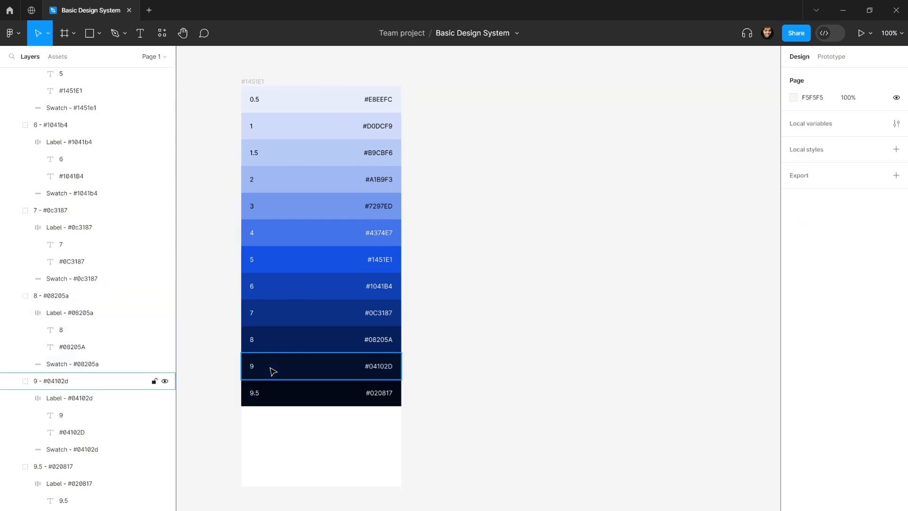
{"action": "left_click", "coordinate": [312, 153]}
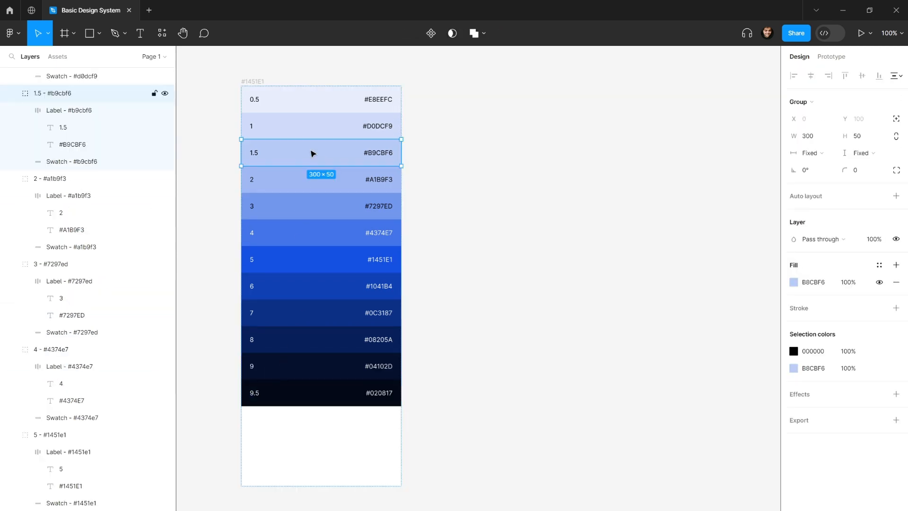
{"action": "key", "text": "Delete"}
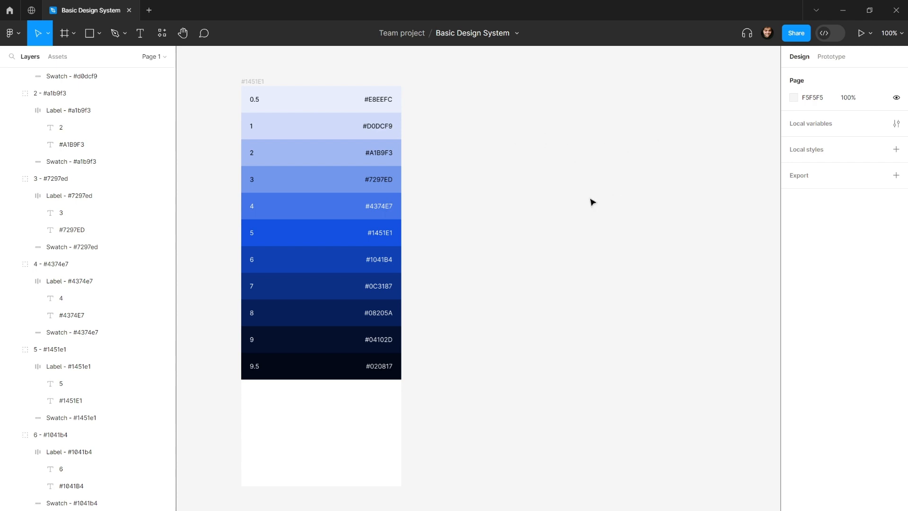
Open the local variables and rename the variable collection to Color Palette.
{"action": "left_click", "coordinate": [833, 125]}
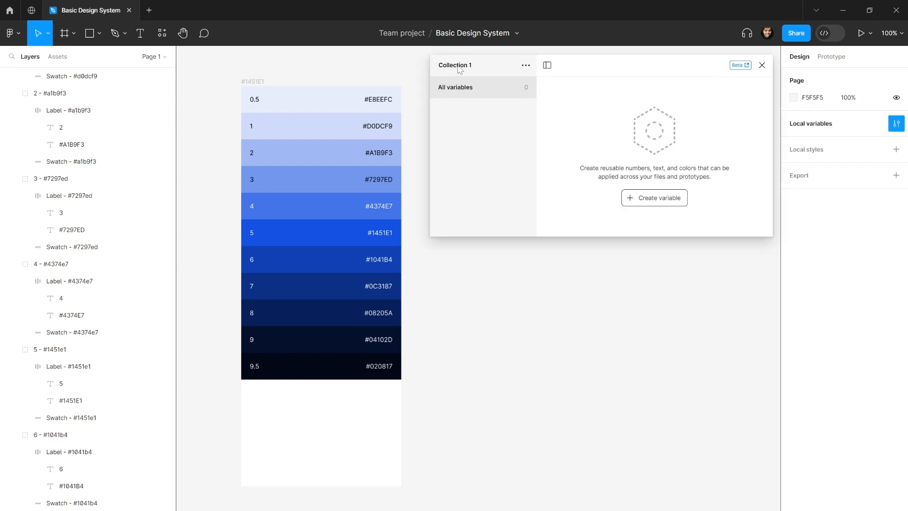
{"action": "left_click", "coordinate": [523, 66]}
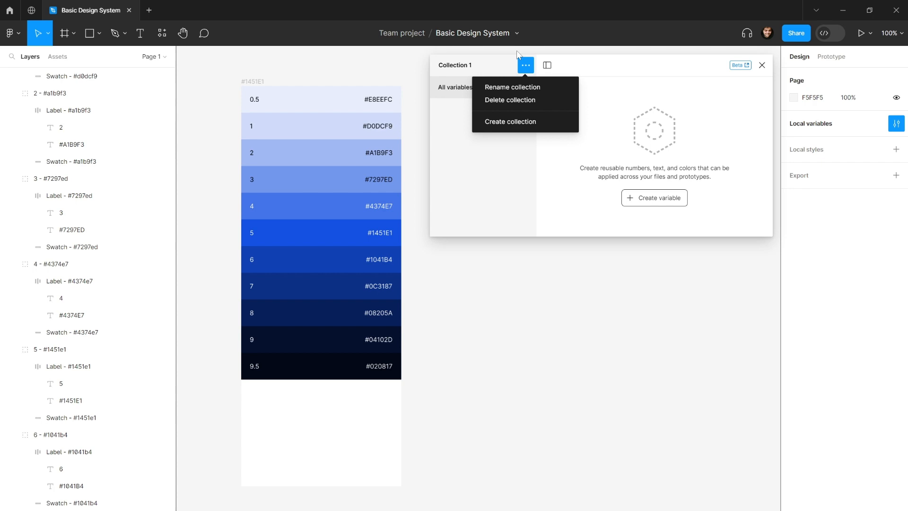
{"action": "left_click", "coordinate": [515, 86]}
{"action": "type", "text": "Color"}
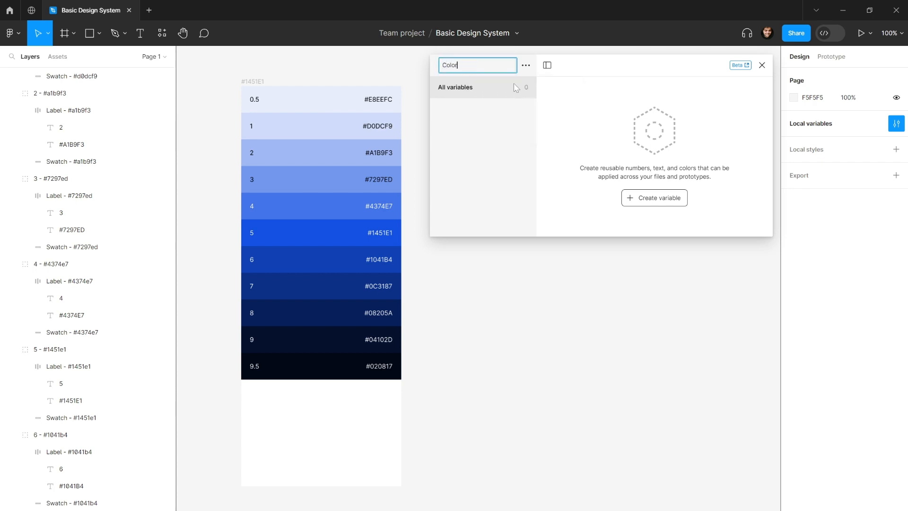
{"action": "type", "text": " Palette"}
{"action": "key", "text": "Return"}
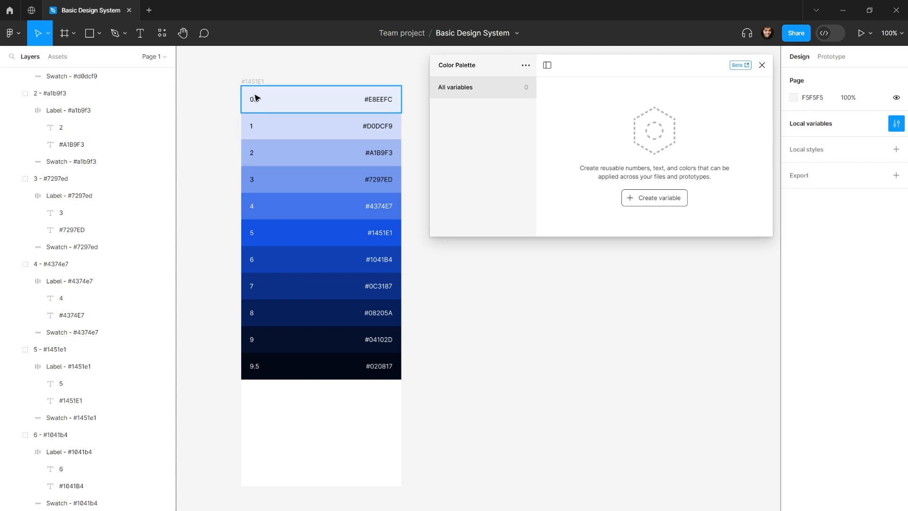
Create a color variable named "Blue / 50" in the Color Palette collection.
{"action": "left_click", "coordinate": [644, 201]}
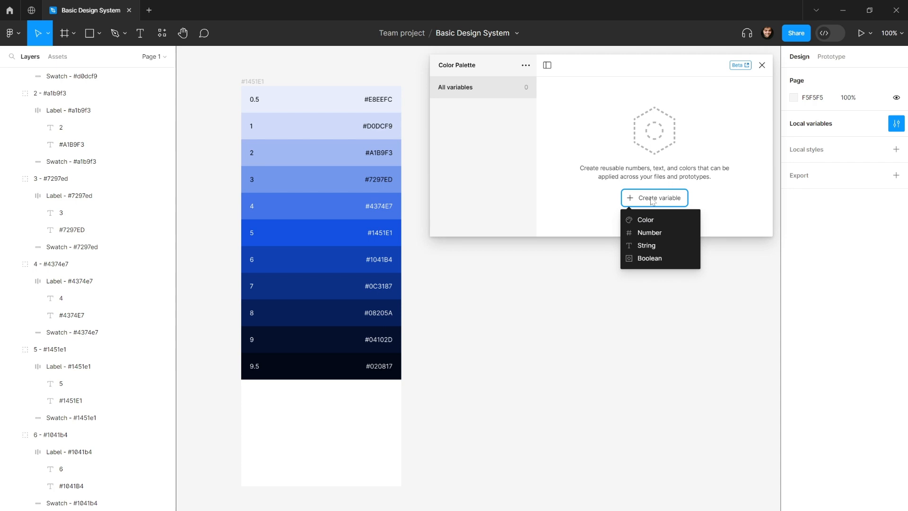
{"action": "left_click", "coordinate": [641, 220]}
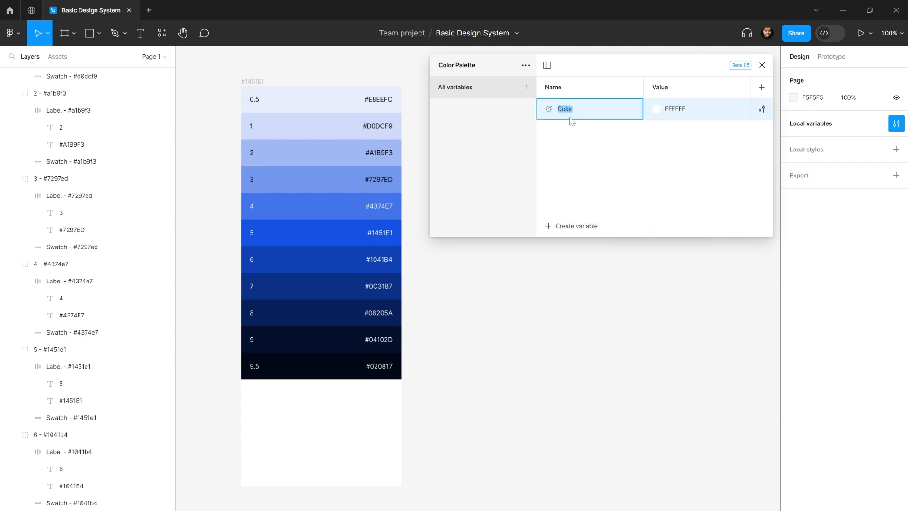
{"action": "type", "text": "Blue / 50"}
{"action": "key", "text": "Return"}
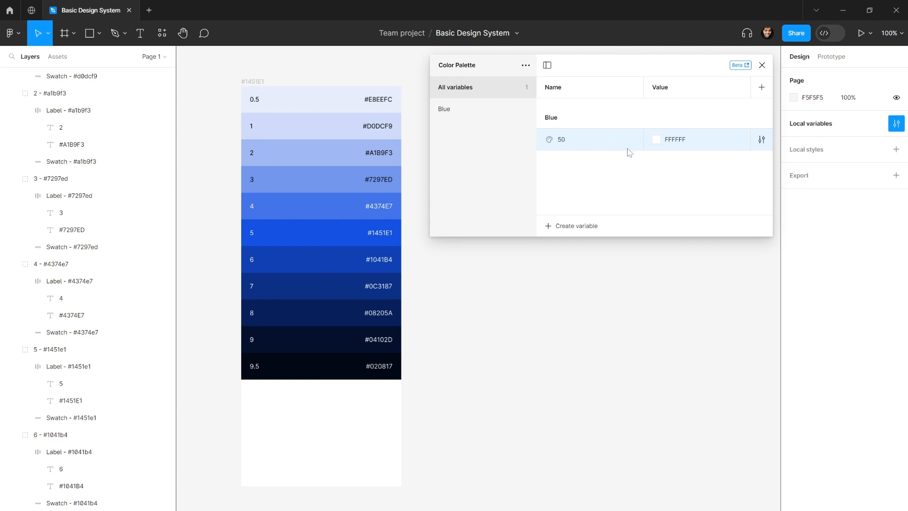
Set the Blue 50 variable's value to E8EEFC, copied from the hex label of the 0.5 swatch.
{"action": "left_click", "coordinate": [386, 101]}
{"action": "left_click", "coordinate": [387, 101]}
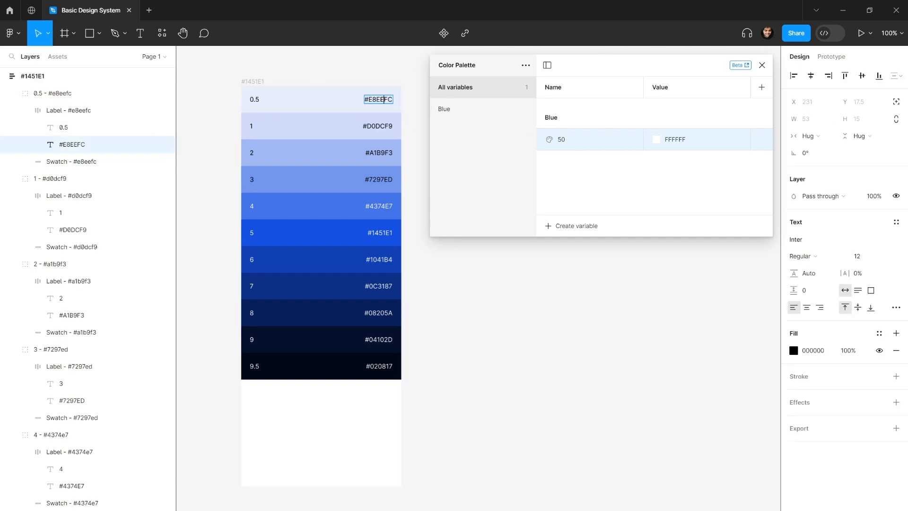
{"action": "double_click", "coordinate": [387, 101]}
{"action": "key", "text": "ctrl+c"}
{"action": "left_click", "coordinate": [672, 139]}
{"action": "key", "text": "ctrl+v"}
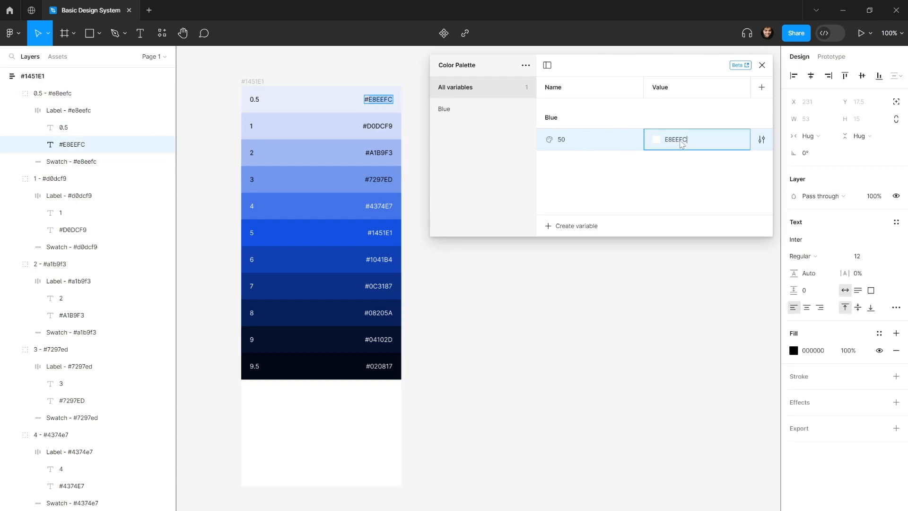
{"action": "key", "text": "Return"}
Duplicate the 50 variable in the Blue group.
{"action": "right_click", "coordinate": [601, 145]}
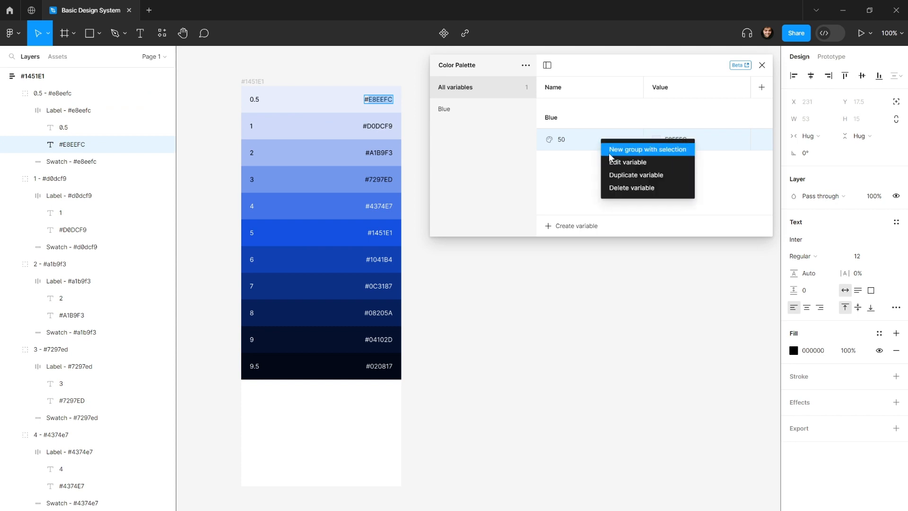
{"action": "left_click", "coordinate": [603, 167]}
{"action": "left_click", "coordinate": [581, 142], "text": "shift"}
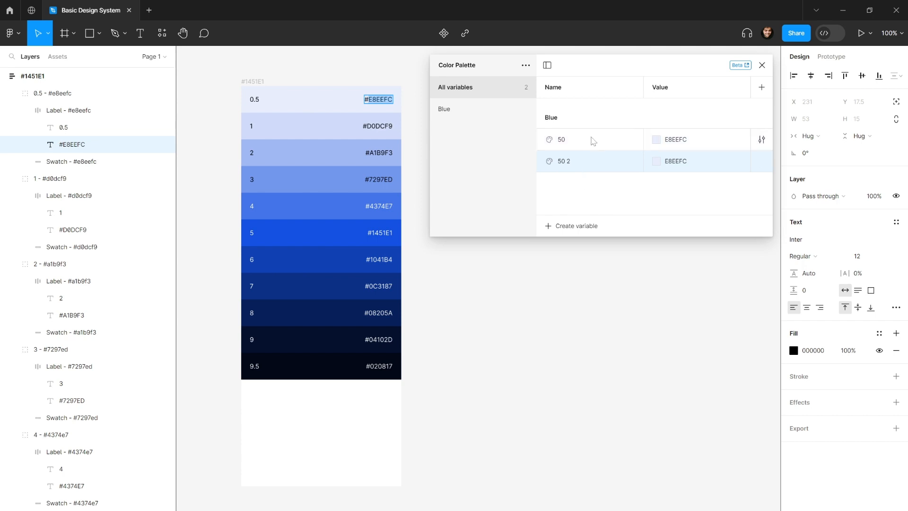
Duplicate the variables in the Blue group until the group holds eleven color variables.
{"action": "right_click", "coordinate": [592, 142]}
{"action": "left_click", "coordinate": [627, 173]}
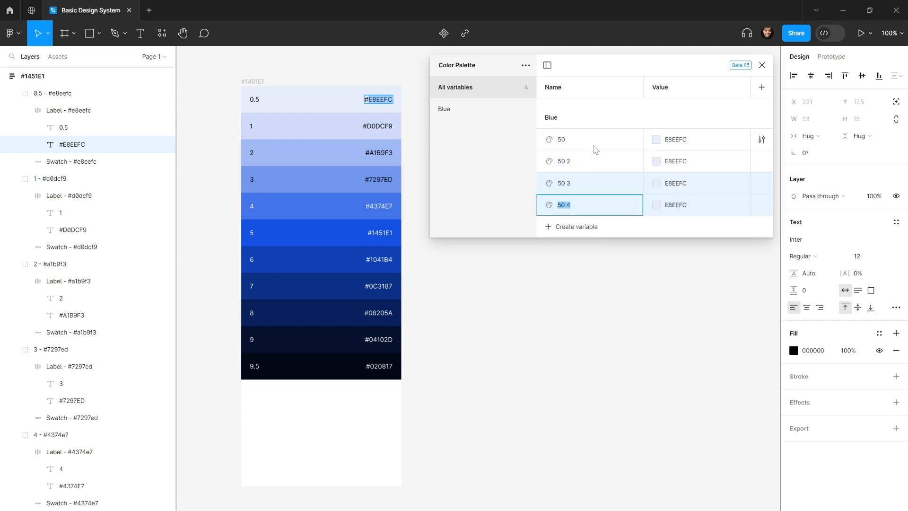
{"action": "right_click", "coordinate": [597, 154]}
{"action": "left_click", "coordinate": [607, 190]}
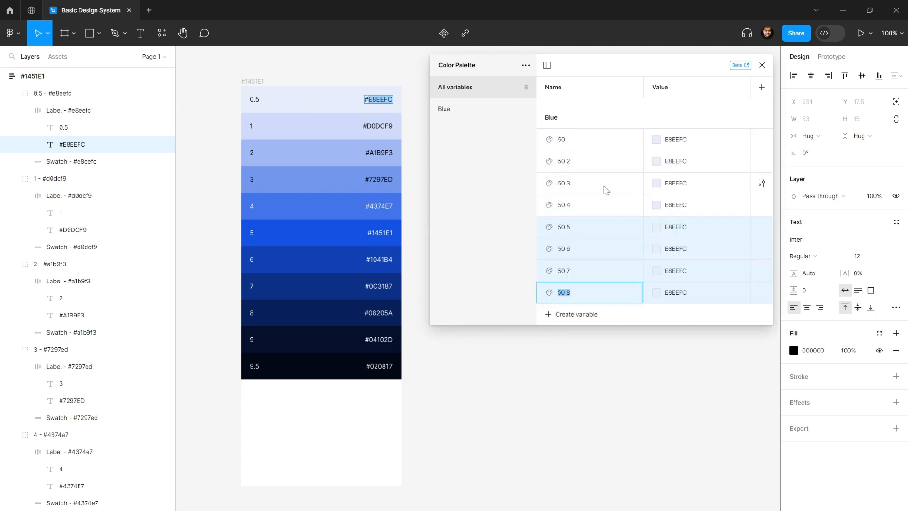
{"action": "left_click_drag", "start_coordinate": [604, 256], "coordinate": [608, 301]}
{"action": "right_click", "coordinate": [609, 268]}
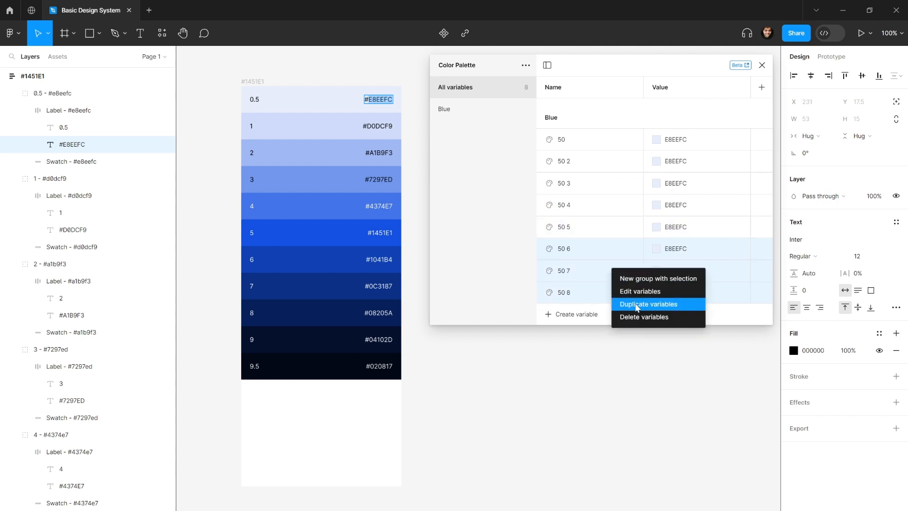
{"action": "left_click", "coordinate": [635, 305]}
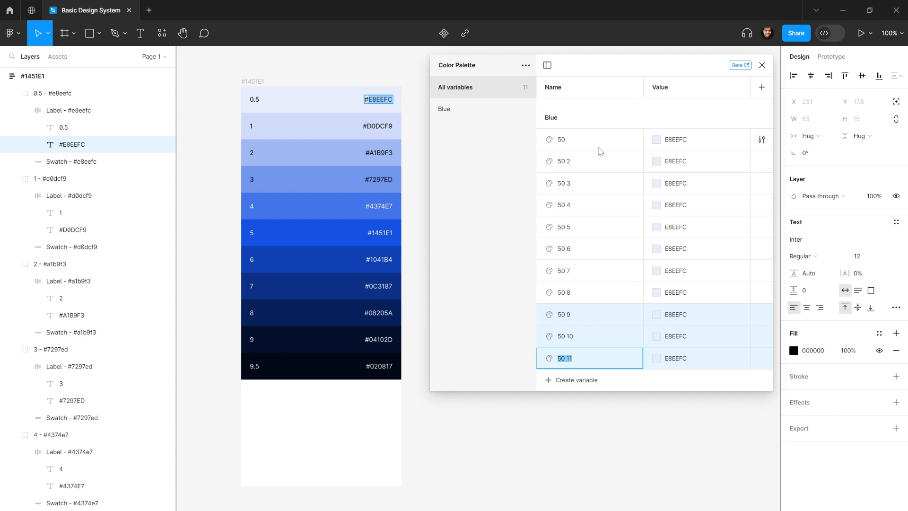
Rename the first four duplicates in the Blue group, in order, as 100, 200, 300 and 400.
{"action": "left_click", "coordinate": [566, 162]}
{"action": "double_click", "coordinate": [566, 162]}
{"action": "type", "text": "10"}
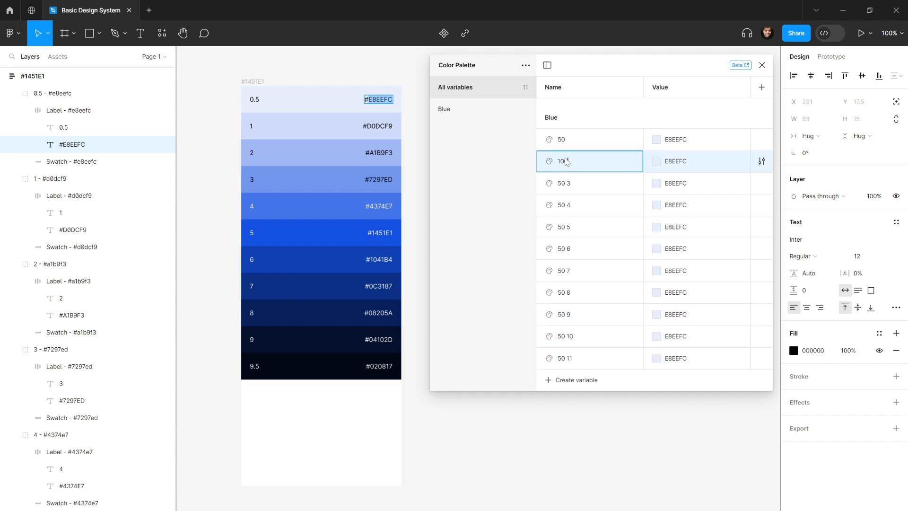
{"action": "type", "text": "0"}
{"action": "double_click", "coordinate": [568, 184]}
{"action": "type", "text": "200"}
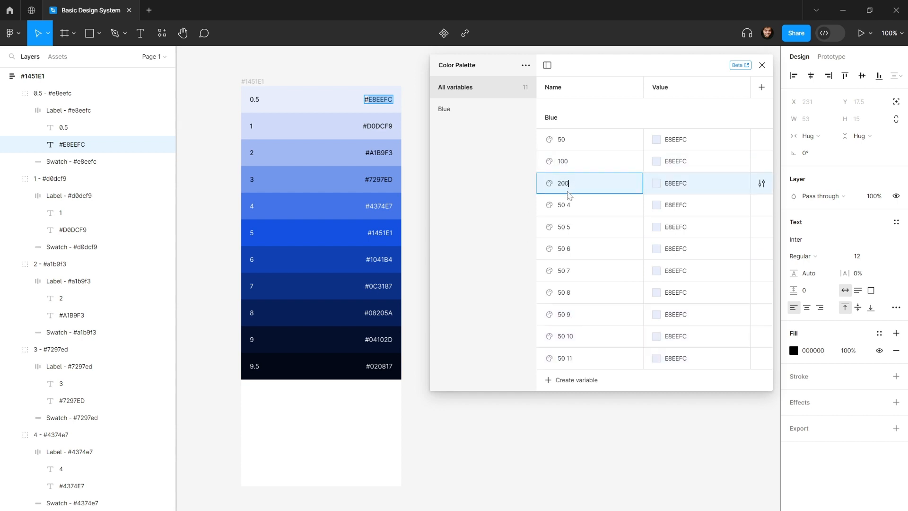
{"action": "double_click", "coordinate": [567, 208]}
{"action": "type", "text": "300"}
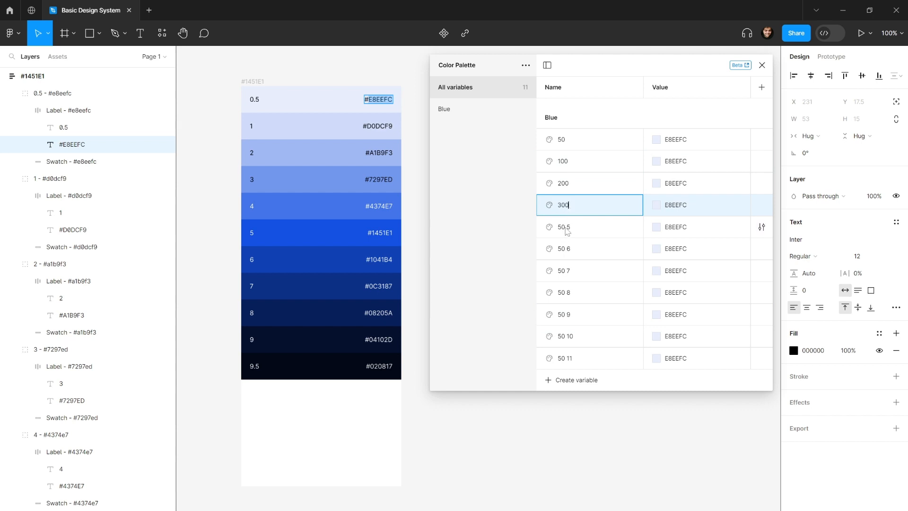
{"action": "double_click", "coordinate": [568, 228]}
{"action": "type", "text": "400"}
Rename the Blue duplicates 50 6, 50 7 and 50 8 as 500, 600 and 700.
{"action": "double_click", "coordinate": [567, 250]}
{"action": "type", "text": "500"}
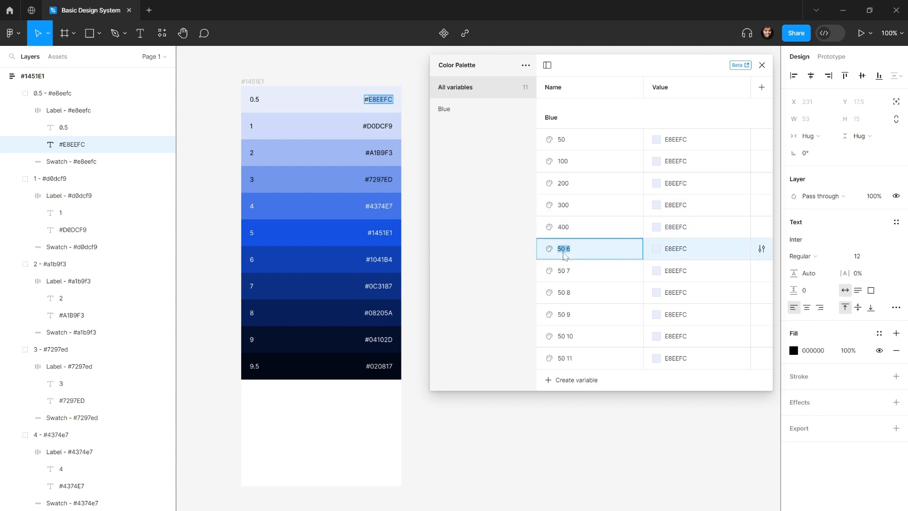
{"action": "double_click", "coordinate": [568, 272]}
{"action": "type", "text": "600"}
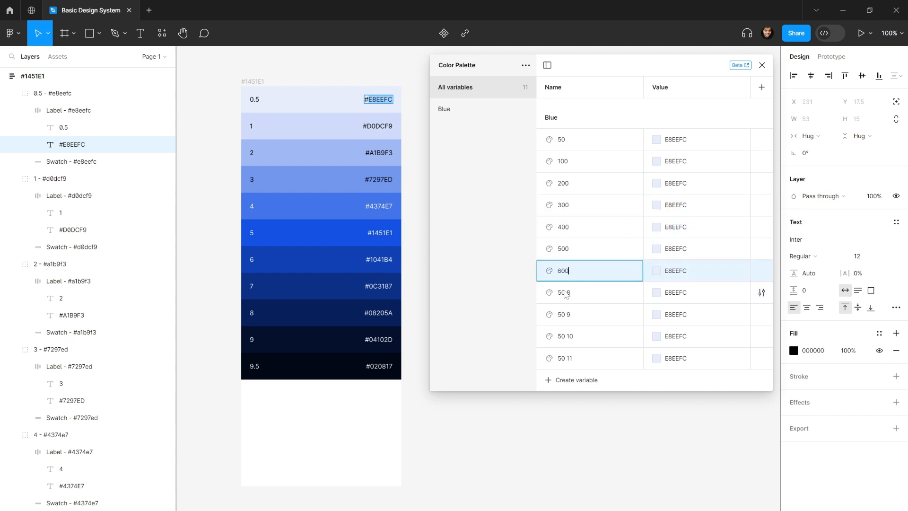
{"action": "double_click", "coordinate": [568, 293]}
{"action": "type", "text": "700"}
Rename the last three duplicates in the Blue group as 800, 900 and 950.
{"action": "double_click", "coordinate": [563, 315]}
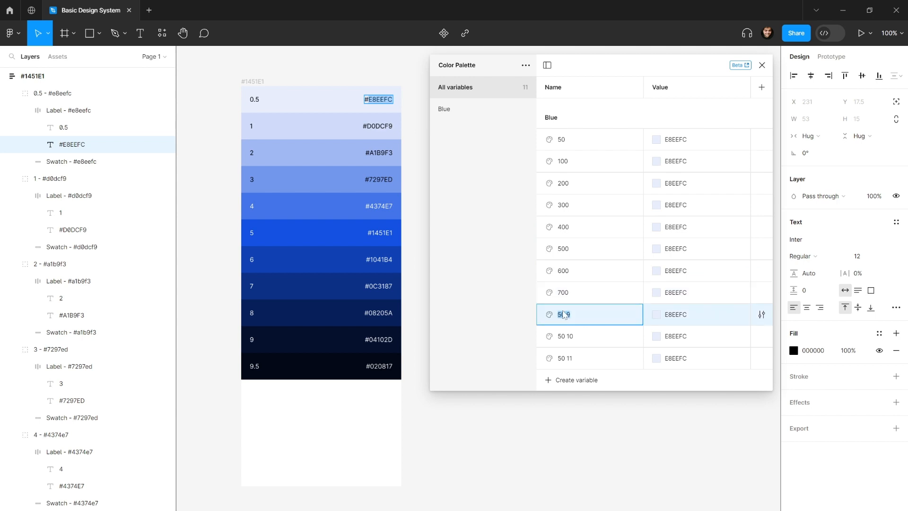
{"action": "type", "text": "800"}
{"action": "double_click", "coordinate": [566, 337]}
{"action": "type", "text": "900"}
{"action": "double_click", "coordinate": [561, 358]}
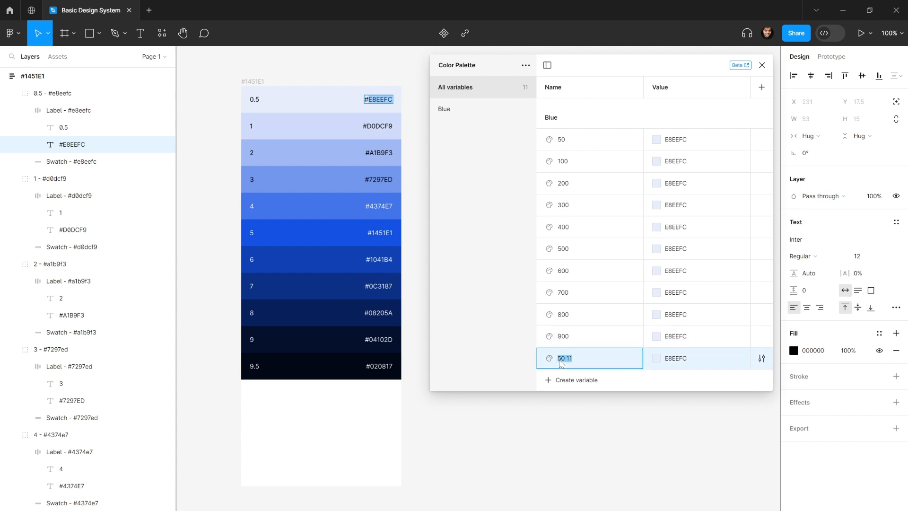
{"action": "type", "text": "950"}
{"action": "key", "text": "Return"}
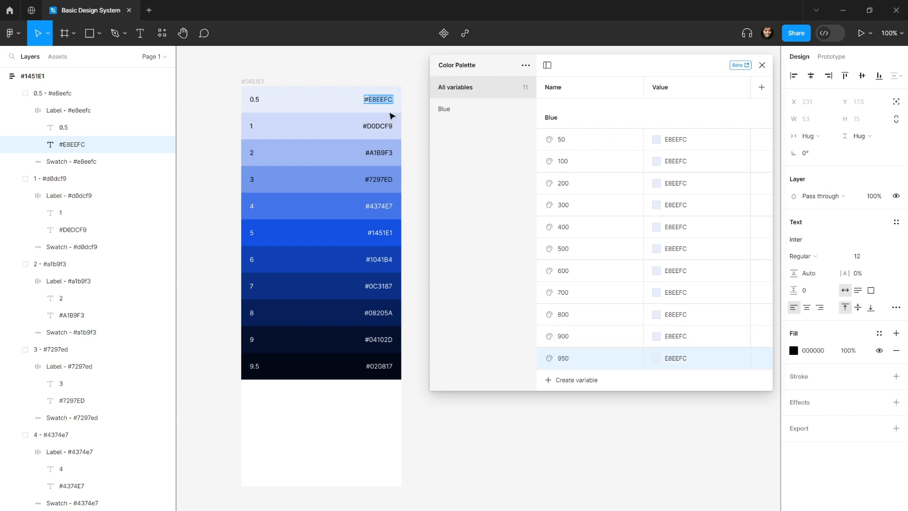
Set Blue 100 to D0DCF9 and Blue 200 to A1B9F3, copied from the hex labels of swatches 1 and 2.
{"action": "left_click", "coordinate": [381, 126]}
{"action": "double_click", "coordinate": [678, 164]}
{"action": "type", "text": "D0DCF9"}
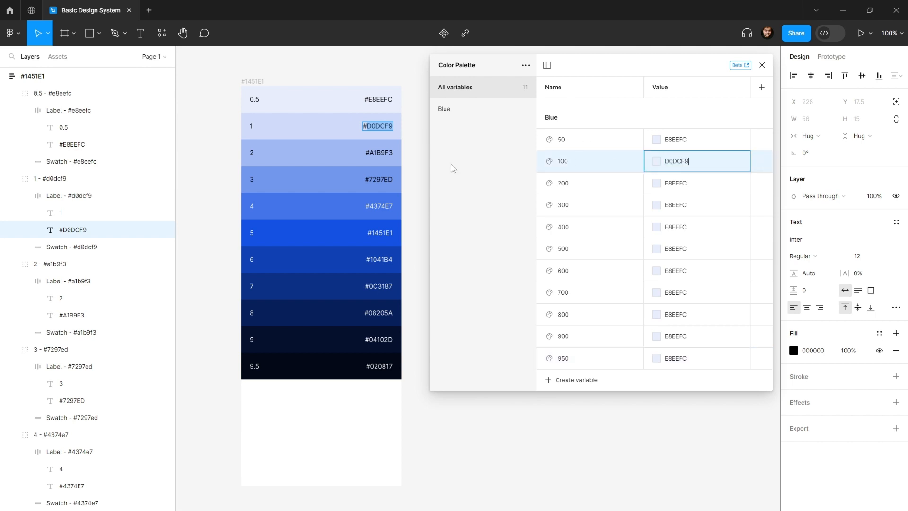
{"action": "left_click", "coordinate": [381, 153]}
{"action": "key", "text": "ctrl+c"}
{"action": "double_click", "coordinate": [675, 184]}
{"action": "key", "text": "ctrl+v"}
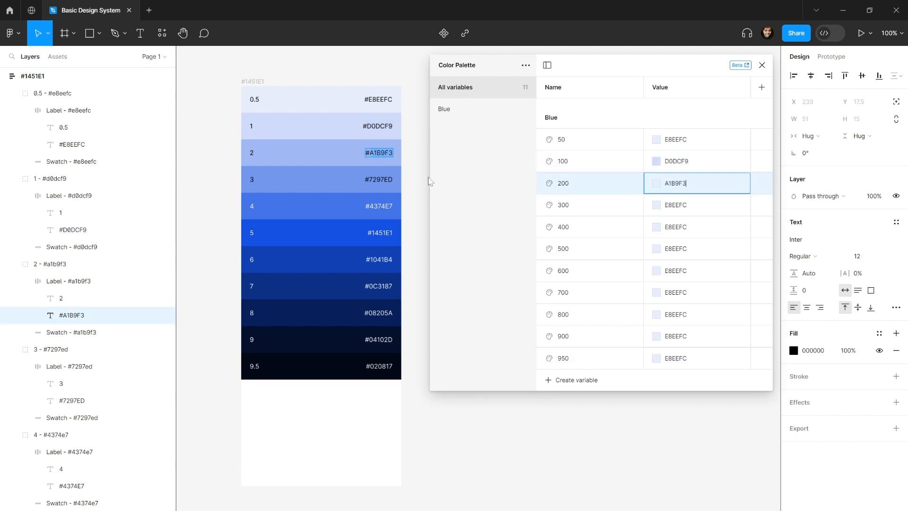
Set Blue 300 to 7297ED and Blue 400 to 4374E7, copied from the hex labels of swatches 3 and 4.
{"action": "left_click", "coordinate": [381, 179]}
{"action": "key", "text": "ctrl+c"}
{"action": "double_click", "coordinate": [676, 206]}
{"action": "key", "text": "ctrl+v"}
{"action": "left_click", "coordinate": [381, 206]}
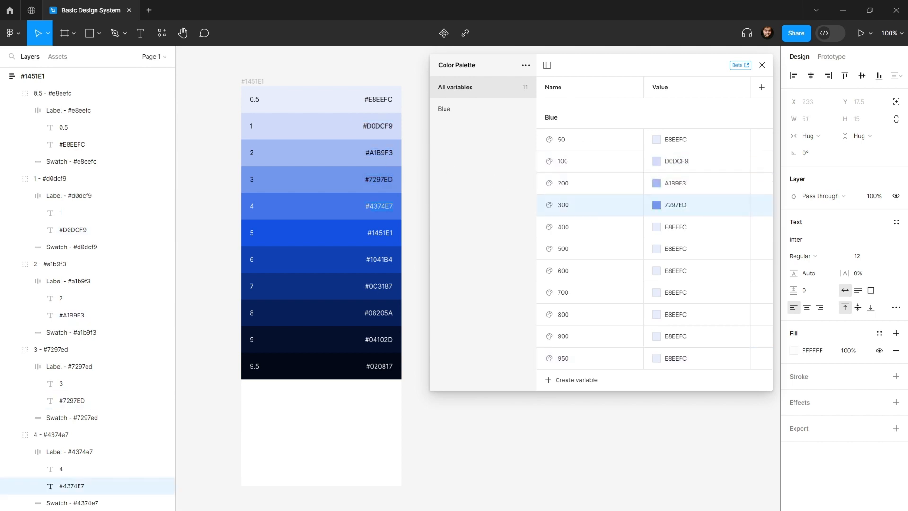
{"action": "key", "text": "ctrl+c"}
{"action": "double_click", "coordinate": [676, 227]}
{"action": "key", "text": "ctrl+v"}
Set Blue 500 to 1451E1 and Blue 600 to 1041B4, copied from the hex labels of swatches 5 and 6.
{"action": "left_click", "coordinate": [388, 230]}
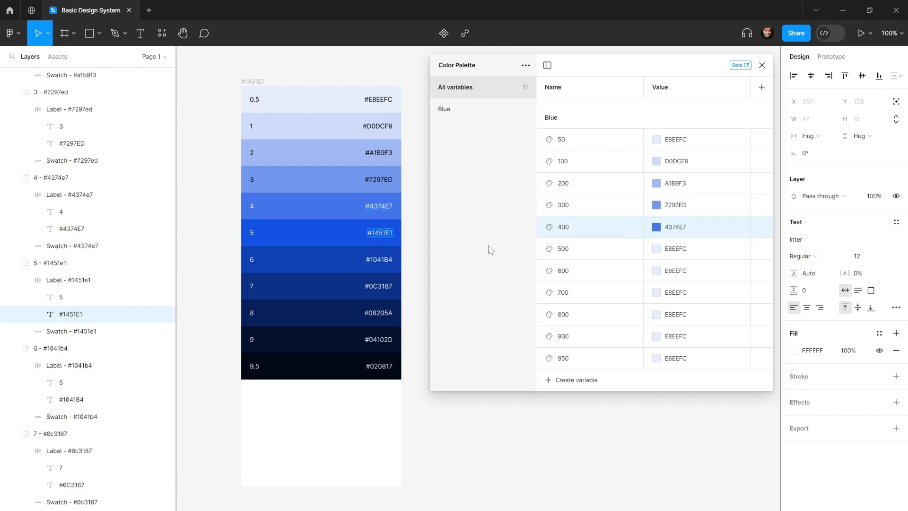
{"action": "key", "text": "ctrl+c"}
{"action": "double_click", "coordinate": [676, 249]}
{"action": "key", "text": "ctrl+v"}
{"action": "left_click", "coordinate": [383, 259]}
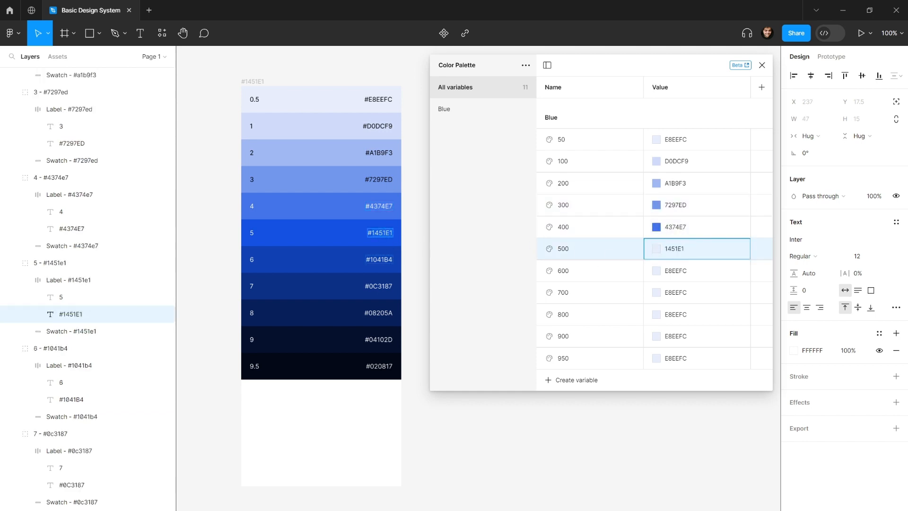
{"action": "key", "text": "ctrl+c"}
{"action": "double_click", "coordinate": [676, 270]}
{"action": "key", "text": "ctrl+v"}
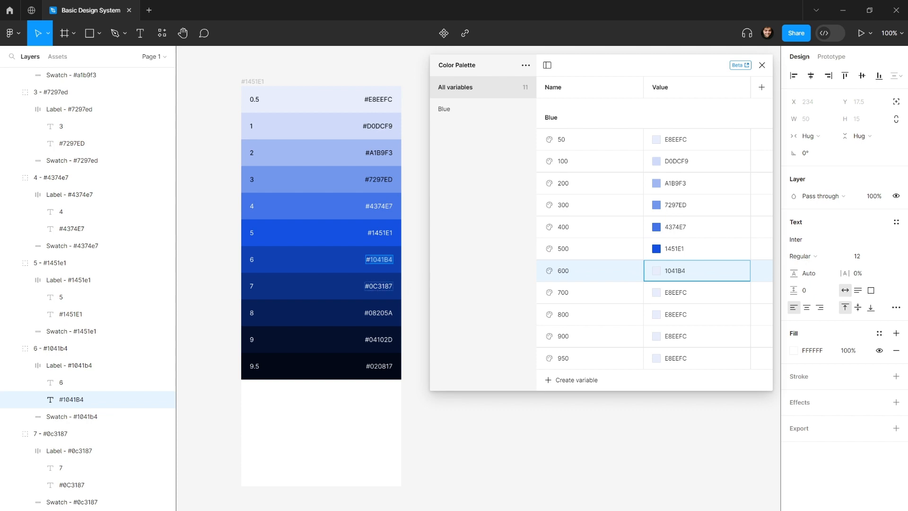
Set Blue 700 to 0C3187 and Blue 800 to 08205A, copied from the hex labels of swatches 7 and 8.
{"action": "left_click", "coordinate": [378, 286]}
{"action": "key", "text": "ctrl+c"}
{"action": "double_click", "coordinate": [679, 292]}
{"action": "key", "text": "ctrl+v"}
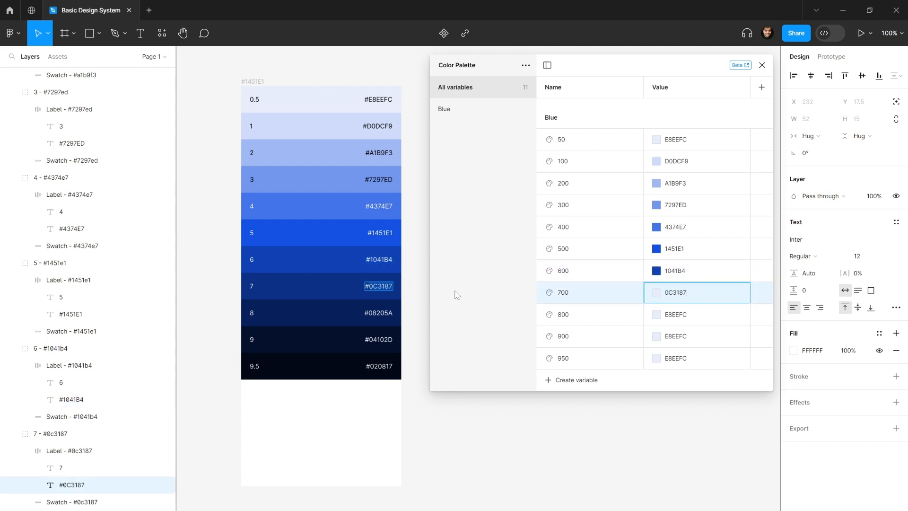
{"action": "left_click", "coordinate": [381, 313]}
{"action": "key", "text": "ctrl+c"}
{"action": "double_click", "coordinate": [677, 314]}
{"action": "key", "text": "ctrl+v"}
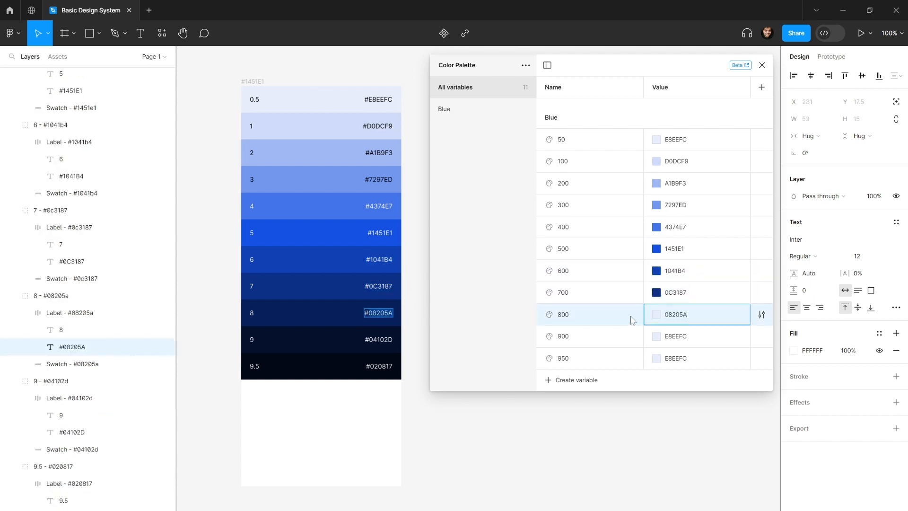
Set Blue 900 to 04102D and Blue 950 to 020817, copied from the hex labels of swatches 9 and 9.5.
{"action": "left_click", "coordinate": [384, 340]}
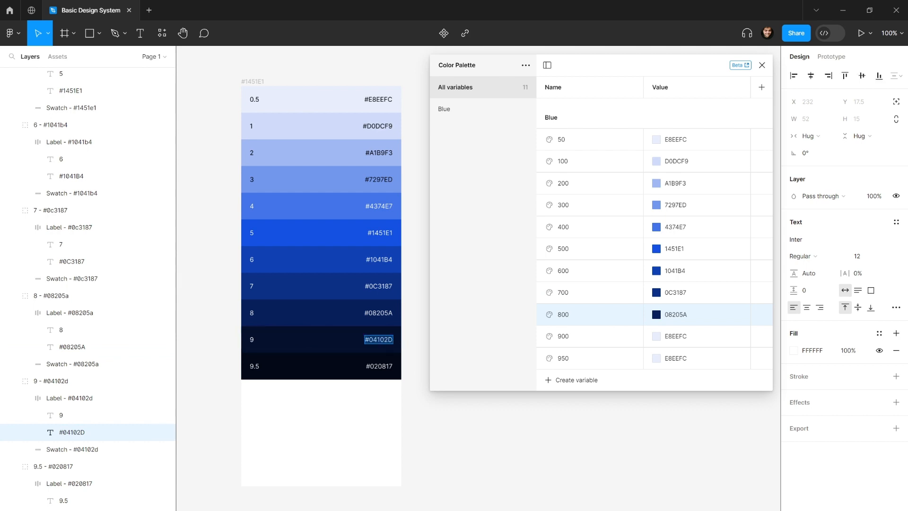
{"action": "key", "text": "ctrl+c"}
{"action": "double_click", "coordinate": [677, 337]}
{"action": "key", "text": "ctrl+v"}
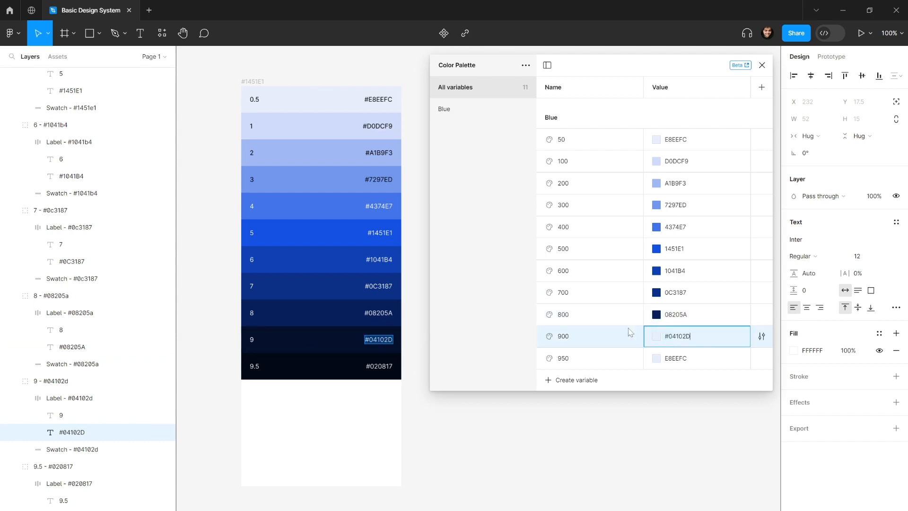
{"action": "left_click", "coordinate": [377, 365]}
{"action": "key", "text": "ctrl+c"}
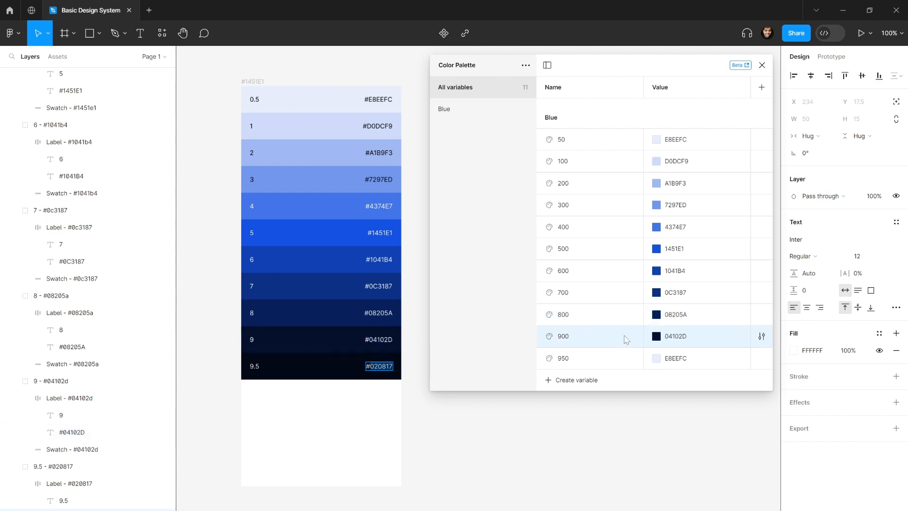
{"action": "double_click", "coordinate": [669, 358]}
{"action": "key", "text": "ctrl+v"}
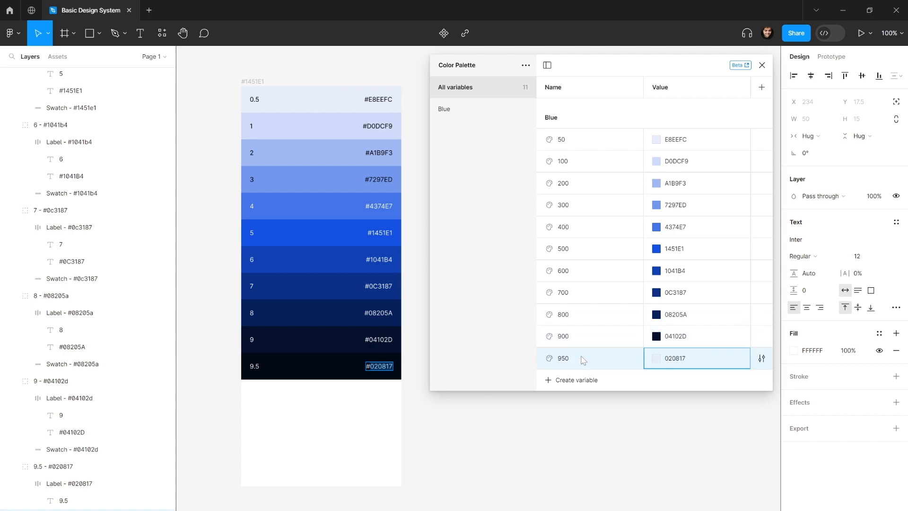
Delete the #1451E1 shade palette frame from the canvas.
{"action": "left_click", "coordinate": [254, 85]}
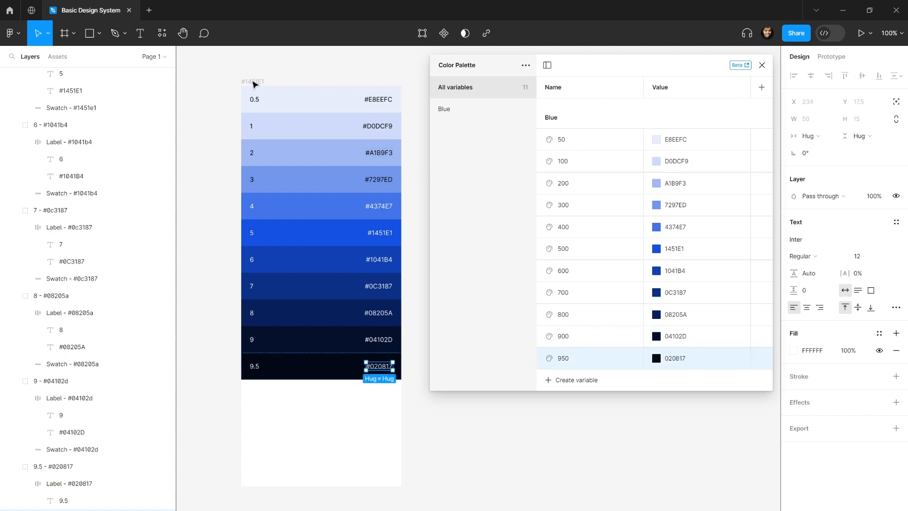
{"action": "key", "text": "Delete"}
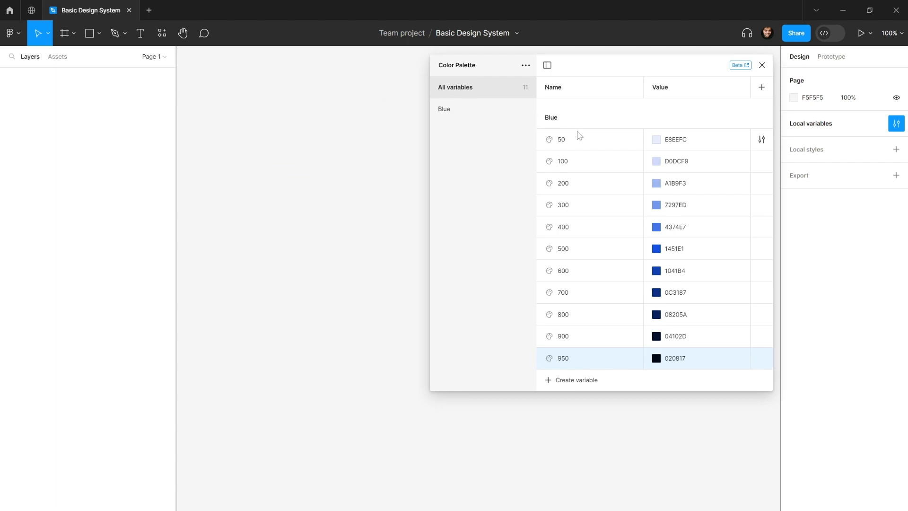
Duplicate the Blue variable group and rename the copy as Amber.
{"action": "left_click", "coordinate": [453, 111]}
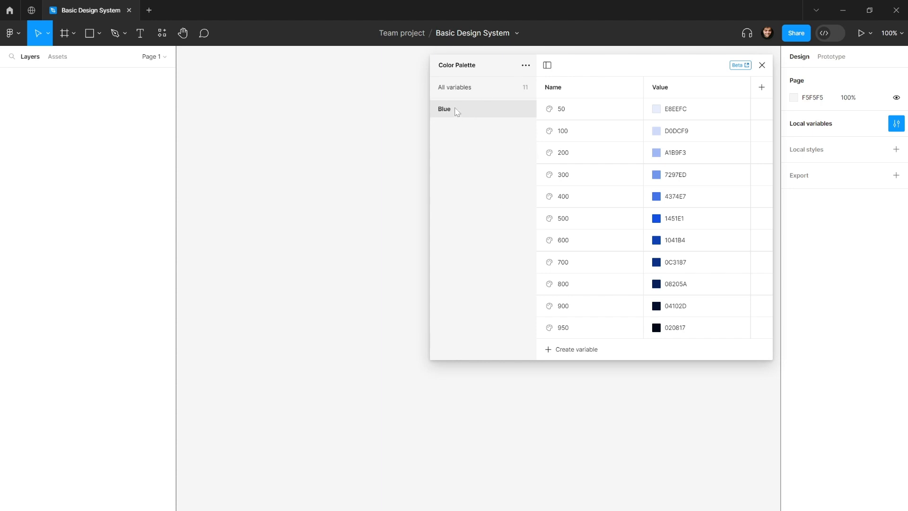
{"action": "right_click", "coordinate": [457, 112]}
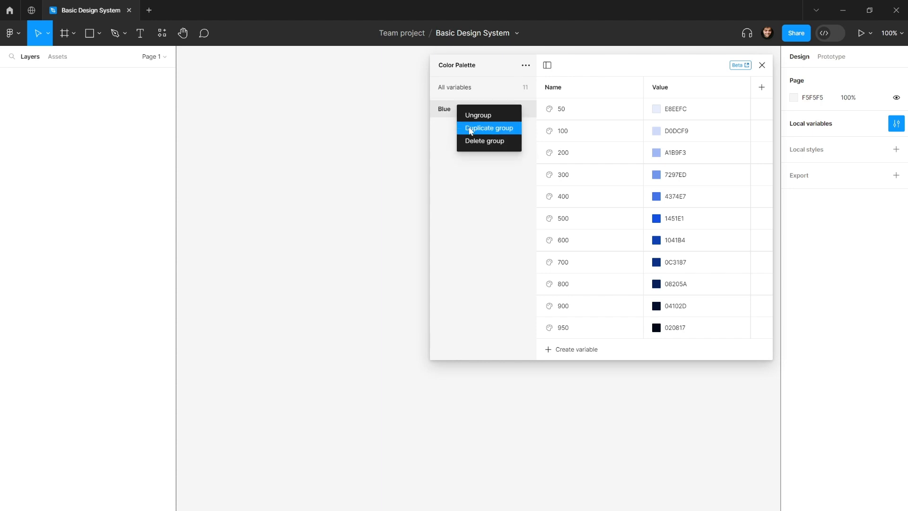
{"action": "left_click", "coordinate": [470, 127]}
{"action": "double_click", "coordinate": [450, 126]}
{"action": "type", "text": "Amber"}
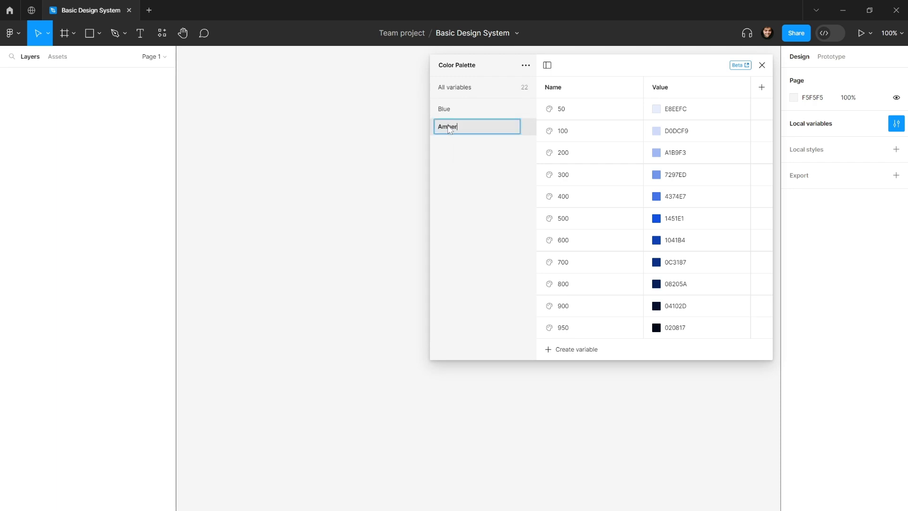
{"action": "key", "text": "Return"}
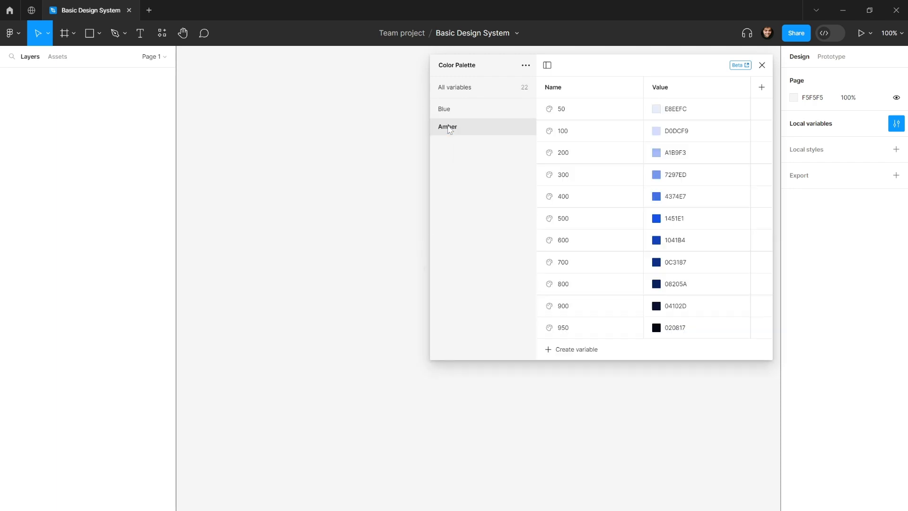
Run the Color Shades plugin and choose the amber base color E2B512.
{"action": "left_click", "coordinate": [165, 35]}
{"action": "left_click", "coordinate": [238, 157]}
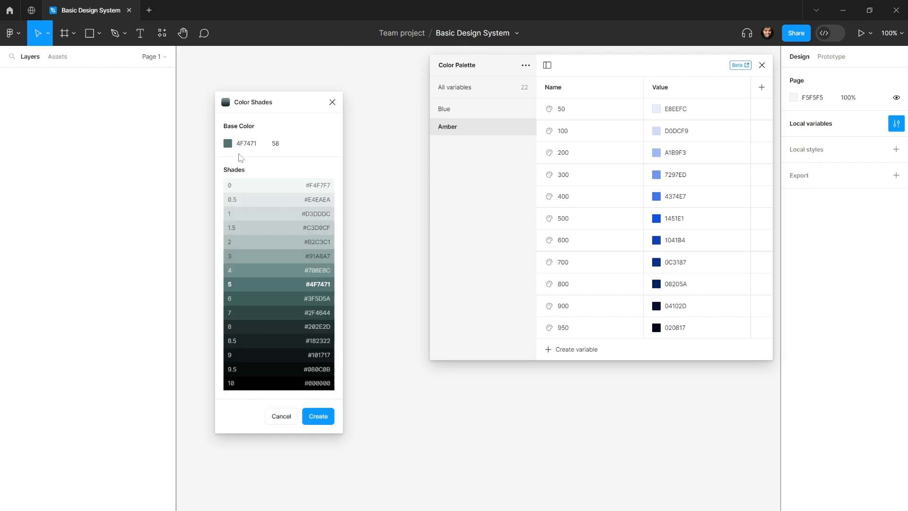
{"action": "left_click", "coordinate": [228, 143]}
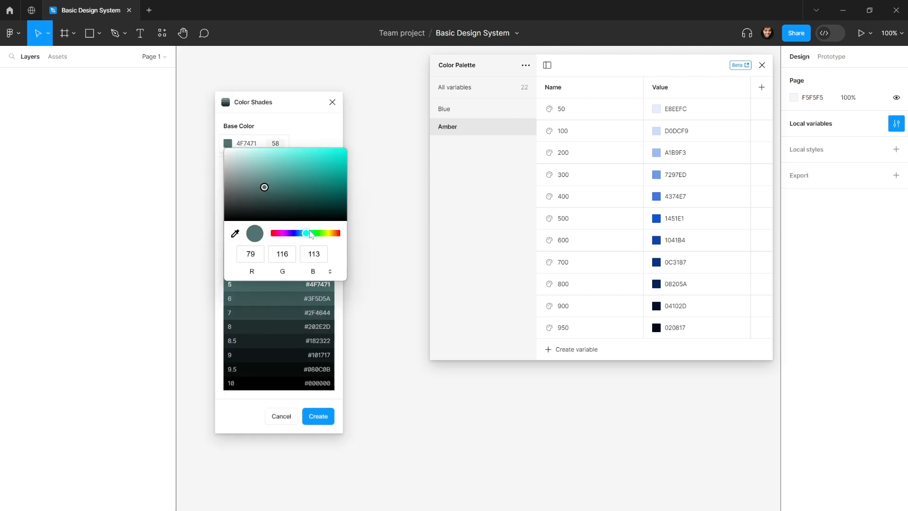
{"action": "left_click_drag", "start_coordinate": [307, 233], "coordinate": [333, 234]}
{"action": "left_click_drag", "start_coordinate": [330, 162], "coordinate": [334, 158]}
{"action": "left_click_drag", "start_coordinate": [333, 236], "coordinate": [331, 234]}
{"action": "left_click_drag", "start_coordinate": [337, 170], "coordinate": [337, 156]}
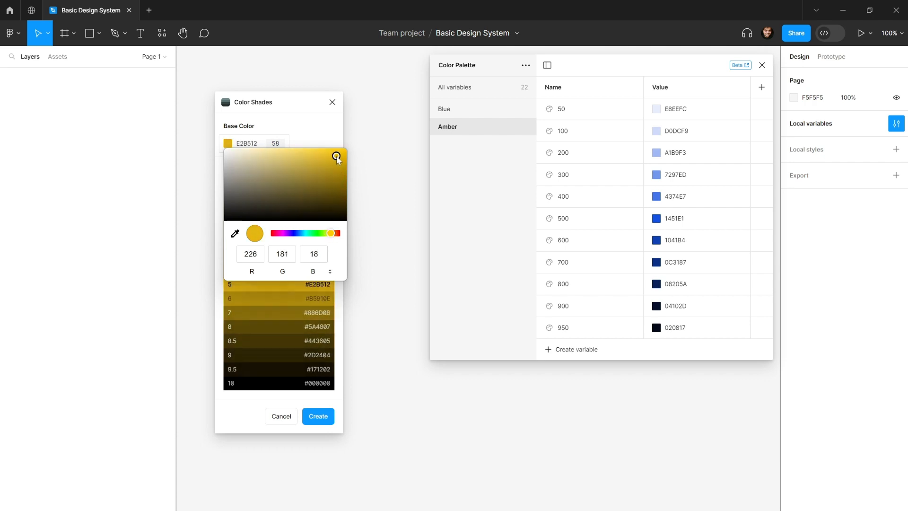
Set the number beside the E2B512 base color to 72 in the Color Shades plugin.
{"action": "left_click", "coordinate": [275, 143]}
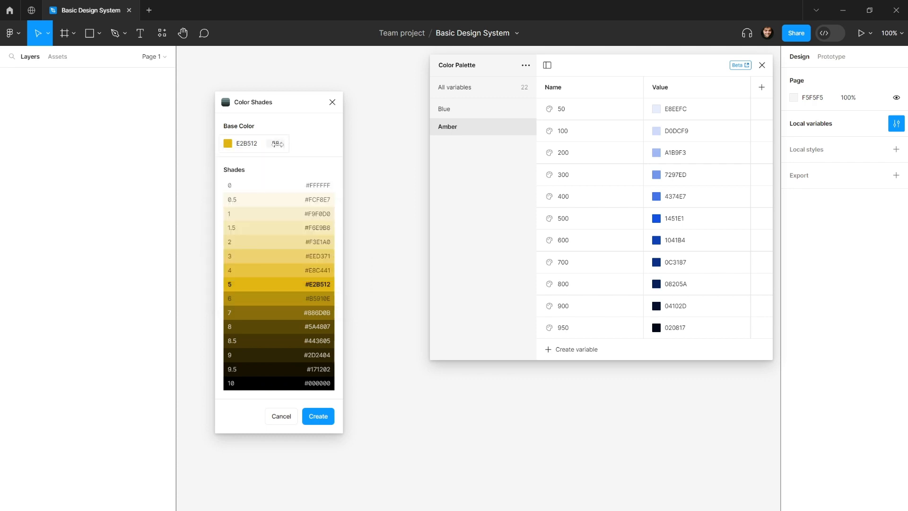
{"action": "left_click", "coordinate": [277, 144]}
{"action": "key", "text": "BackSpace"}
{"action": "type", "text": "2"}
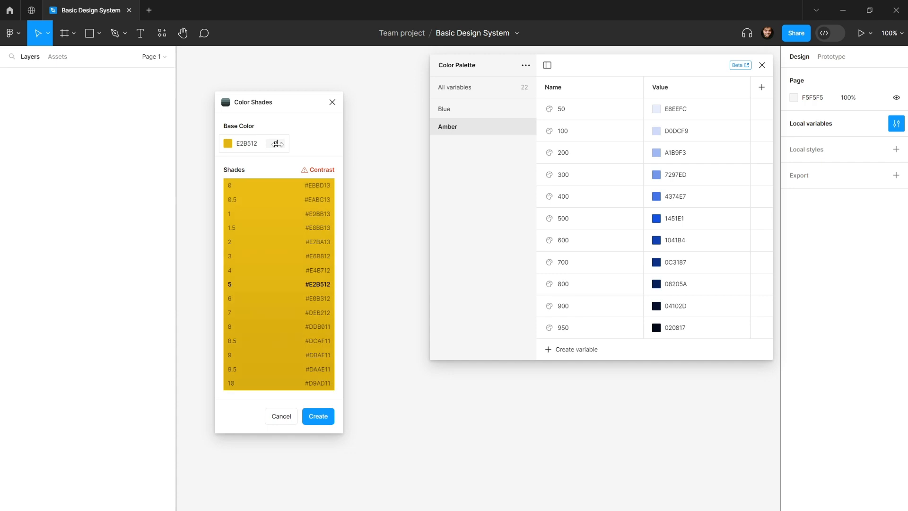
{"action": "type", "text": "%"}
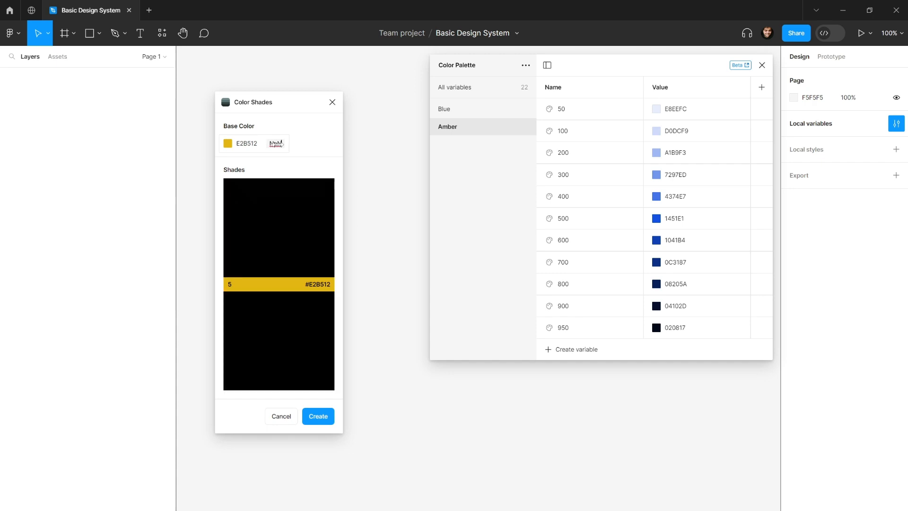
{"action": "double_click", "coordinate": [276, 143]}
{"action": "type", "text": "1"}
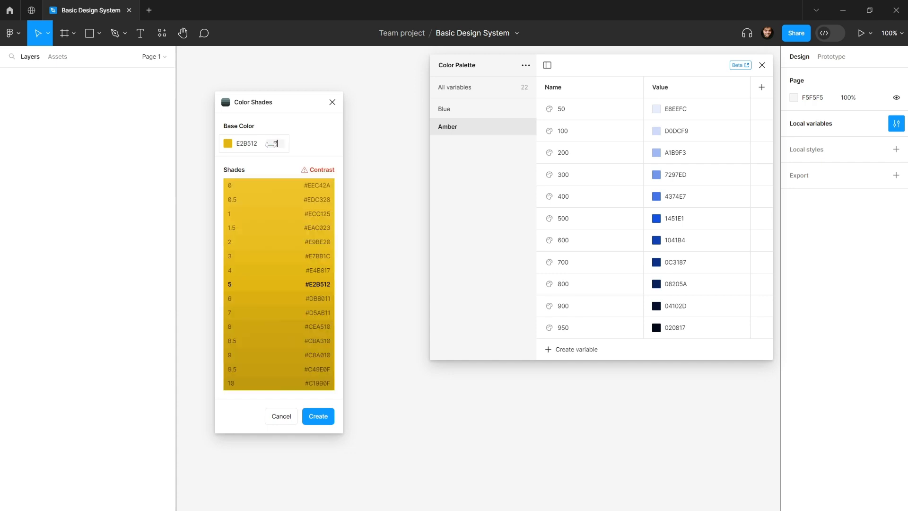
{"action": "type", "text": "72"}
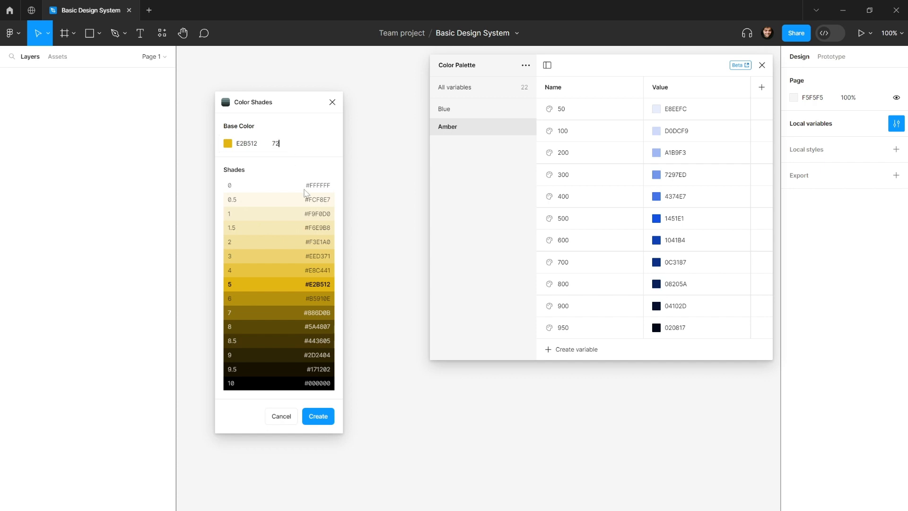
Set Amber 50 to FCF8E7 and Amber 100 to F9F0D0, copied from the hex labels of shades 0.5 and 1.
{"action": "double_click", "coordinate": [319, 256]}
{"action": "left_click_drag", "start_coordinate": [291, 109], "coordinate": [311, 93]}
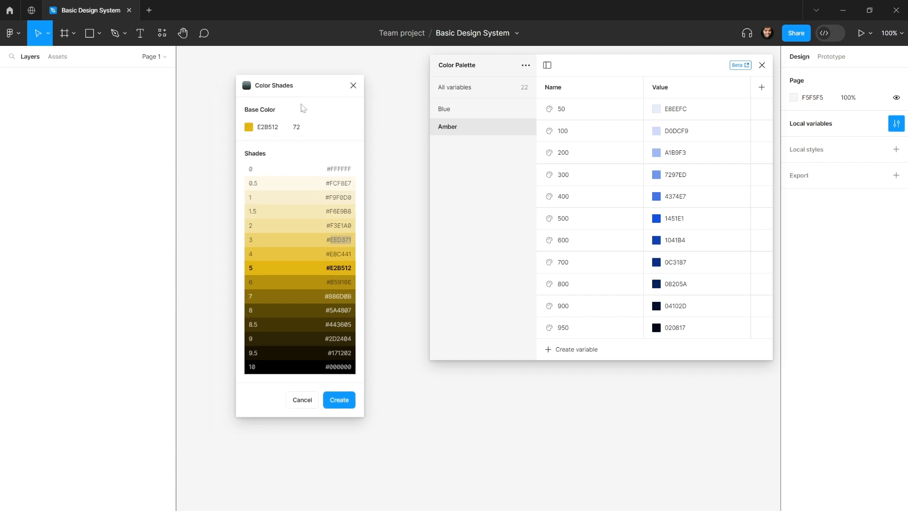
{"action": "left_click", "coordinate": [316, 183]}
{"action": "double_click", "coordinate": [671, 112]}
{"action": "key", "text": "ctrl+v"}
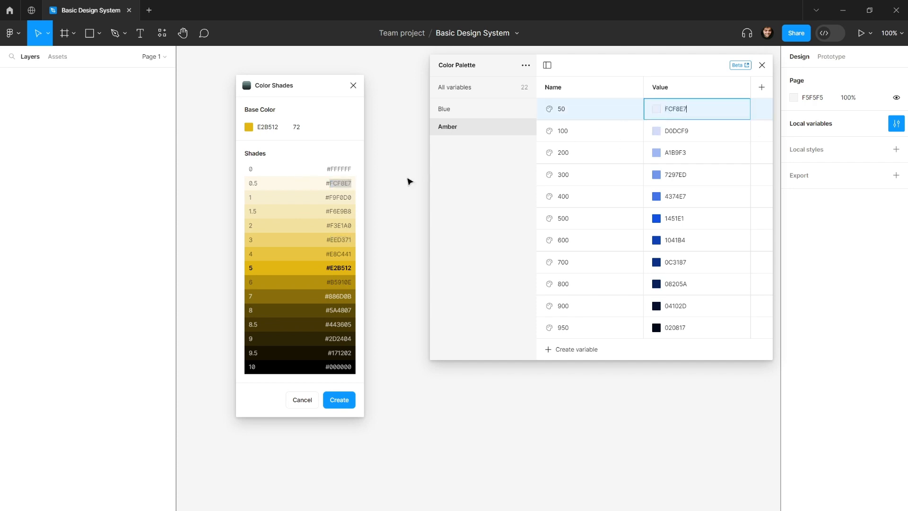
{"action": "left_click", "coordinate": [340, 197]}
{"action": "double_click", "coordinate": [679, 131]}
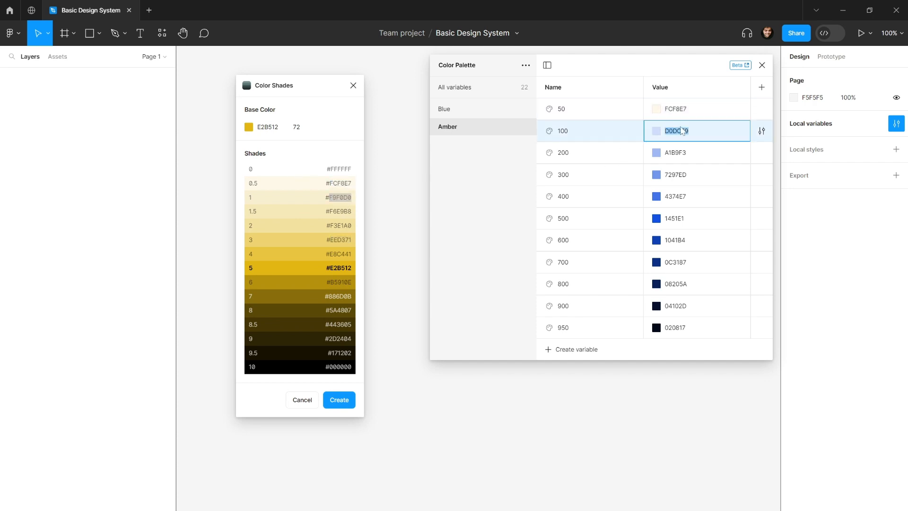
{"action": "key", "text": "ctrl+v"}
Set Amber 200 to F3E1A0 and Amber 300 to EED371, copied from the hex labels of shades 2 and 3.
{"action": "left_click", "coordinate": [350, 225]}
{"action": "double_click", "coordinate": [676, 153]}
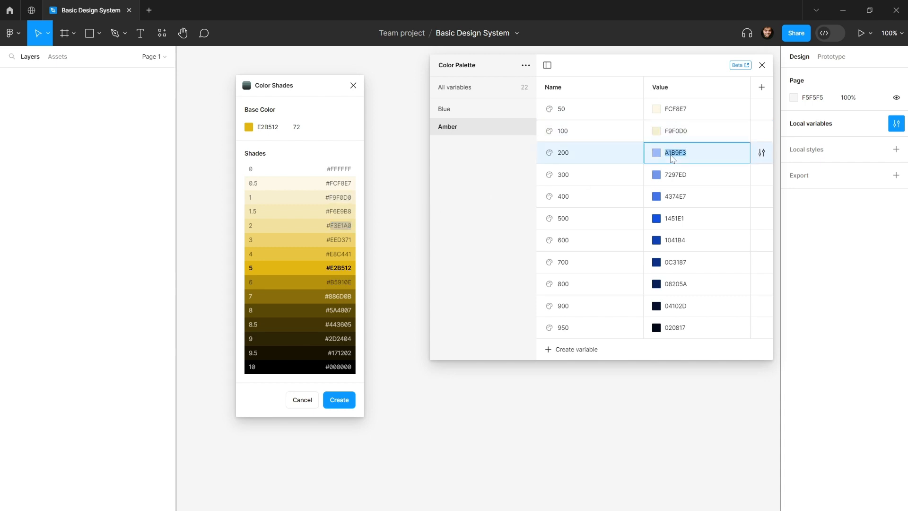
{"action": "key", "text": "ctrl+v"}
{"action": "left_click", "coordinate": [342, 240]}
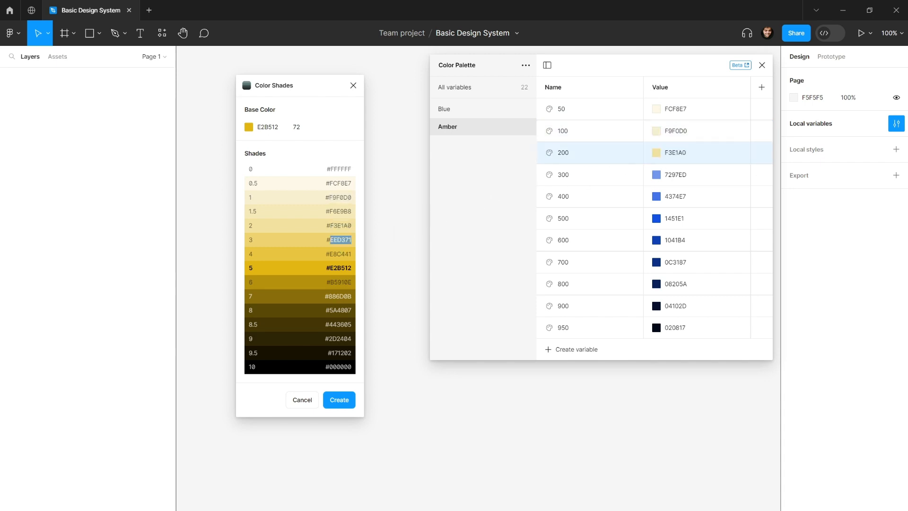
{"action": "double_click", "coordinate": [676, 175]}
{"action": "key", "text": "ctrl+v"}
Set Amber 400 to E8C441 and Amber 500 to E2B512, copied from the hex labels of shades 4 and 5.
{"action": "left_click", "coordinate": [342, 254]}
{"action": "double_click", "coordinate": [677, 197]}
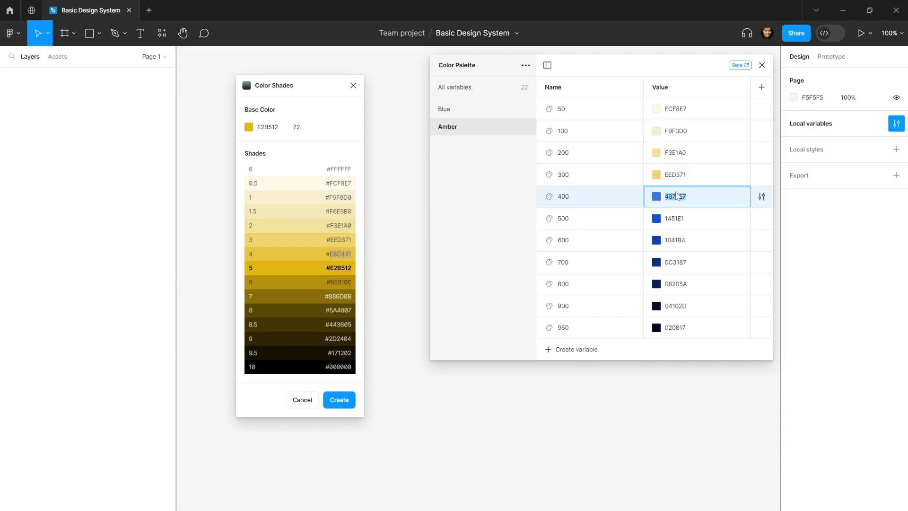
{"action": "key", "text": "ctrl+v"}
{"action": "left_click", "coordinate": [342, 272]}
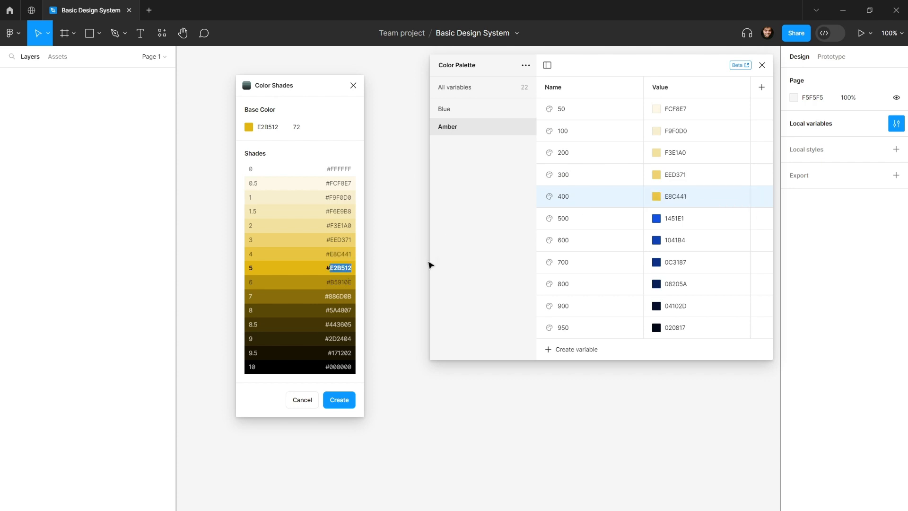
{"action": "double_click", "coordinate": [676, 218]}
{"action": "key", "text": "ctrl+v"}
Set Amber 600 to B5910E and Amber 700 to 886D0B, copied from the hex labels of shades 6 and 7.
{"action": "left_click", "coordinate": [342, 282]}
{"action": "key", "text": "ctrl+c"}
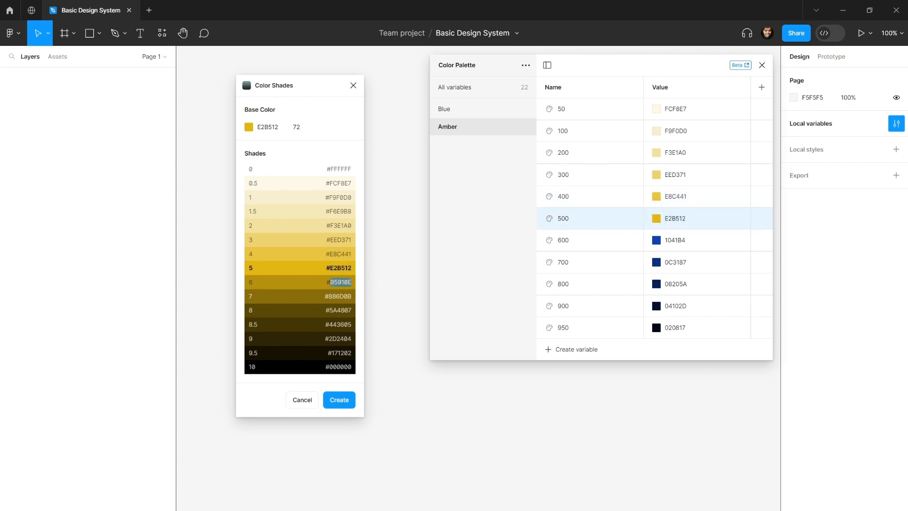
{"action": "double_click", "coordinate": [677, 240]}
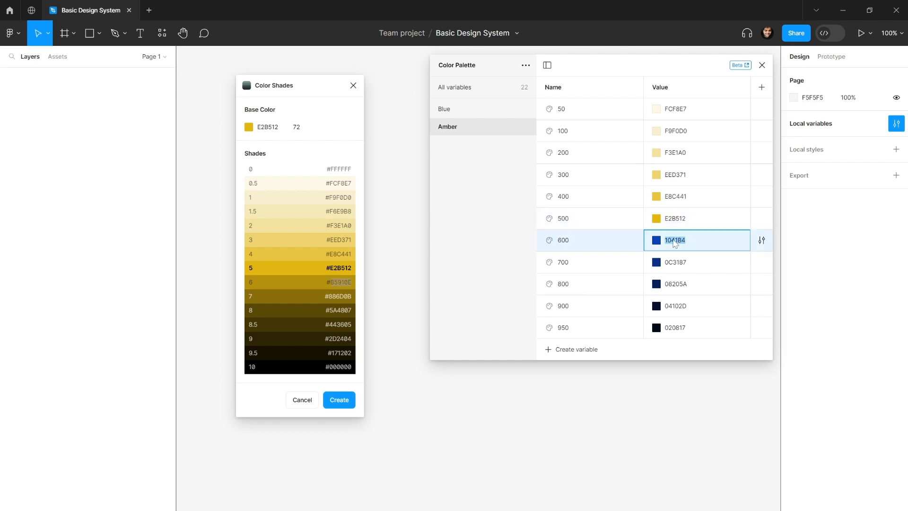
{"action": "key", "text": "ctrl+v"}
{"action": "left_click", "coordinate": [352, 296]}
{"action": "key", "text": "ctrl+c"}
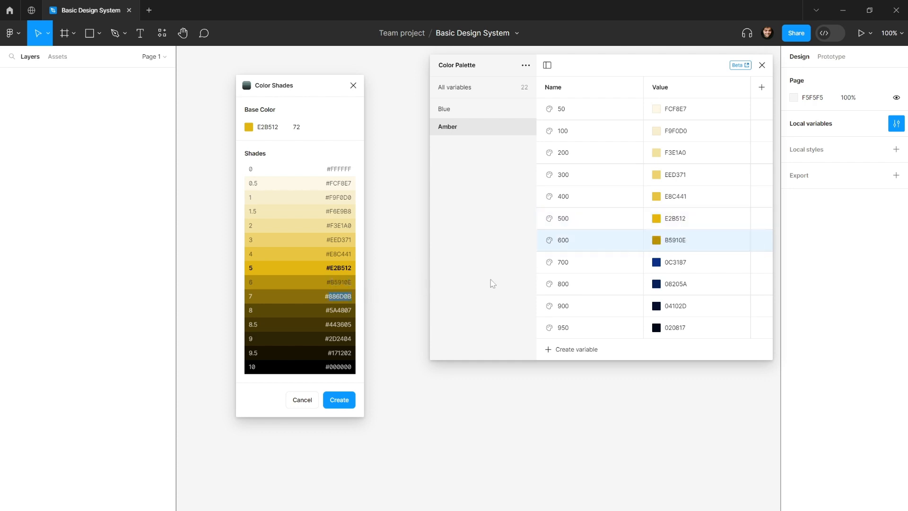
{"action": "double_click", "coordinate": [676, 262]}
{"action": "key", "text": "ctrl+v"}
Set the Amber 800 variable to 5A4807, copied from the hex label of shade 8.
{"action": "left_click", "coordinate": [352, 310]}
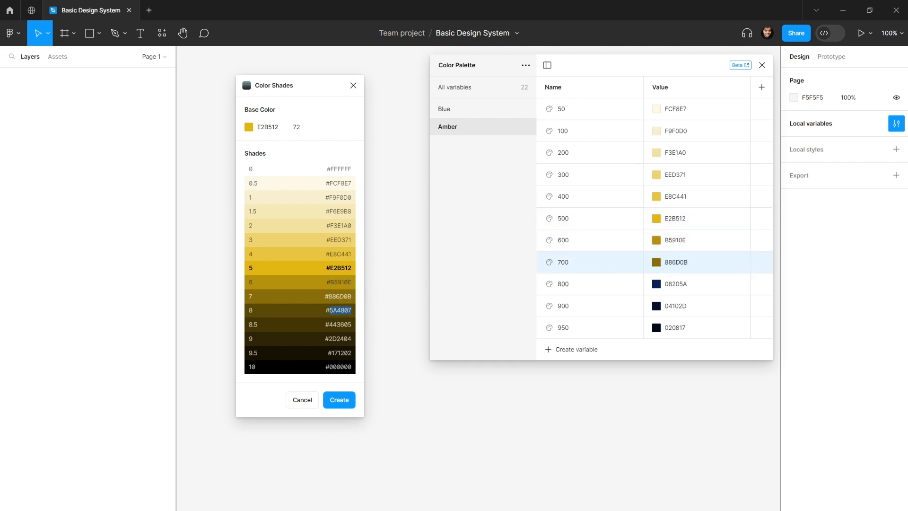
{"action": "key", "text": "ctrl+c"}
{"action": "double_click", "coordinate": [651, 284]}
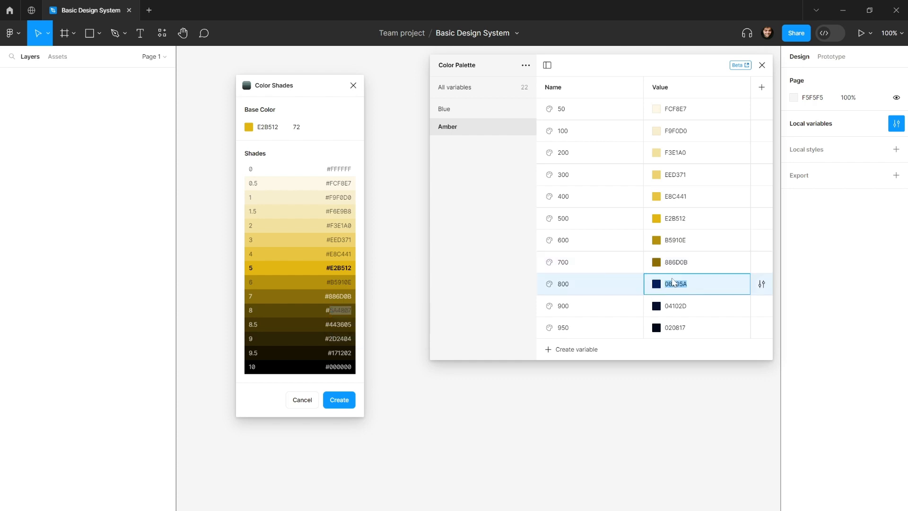
{"action": "key", "text": "ctrl+v"}
{"action": "key", "text": "Return"}
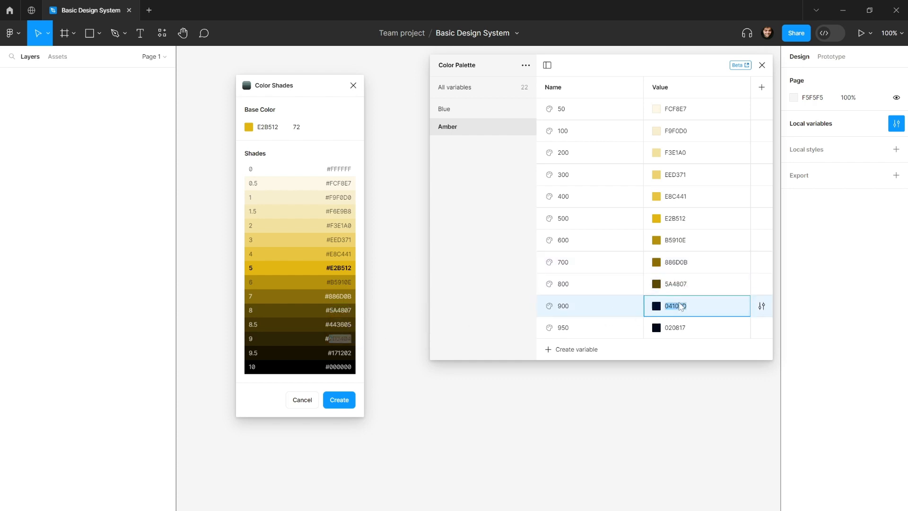
Set Amber 900 to 2D2404 and Amber 950 to 171202, copied from the hex labels of shades 9 and 9.5.
{"action": "double_click", "coordinate": [650, 306]}
{"action": "key", "text": "ctrl+v"}
{"action": "key", "text": "Return"}
{"action": "double_click", "coordinate": [659, 328]}
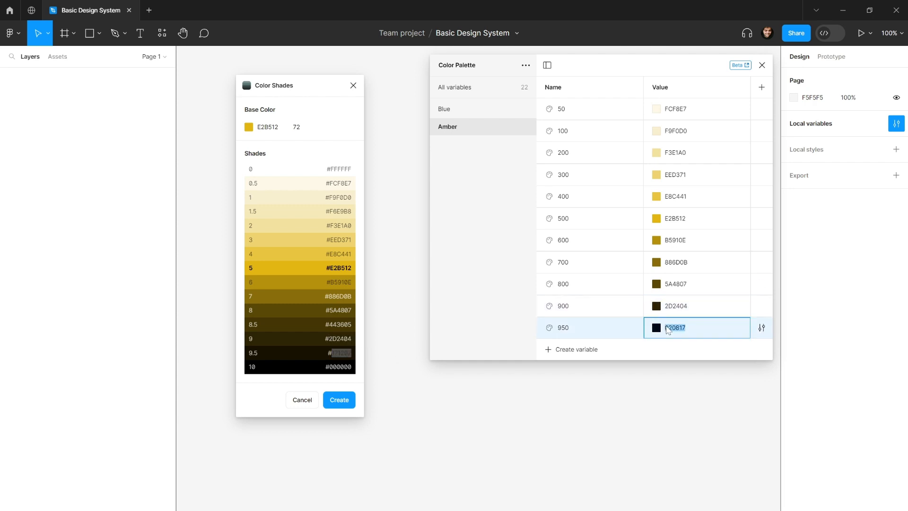
{"action": "key", "text": "ctrl+v"}
{"action": "key", "text": "Return"}
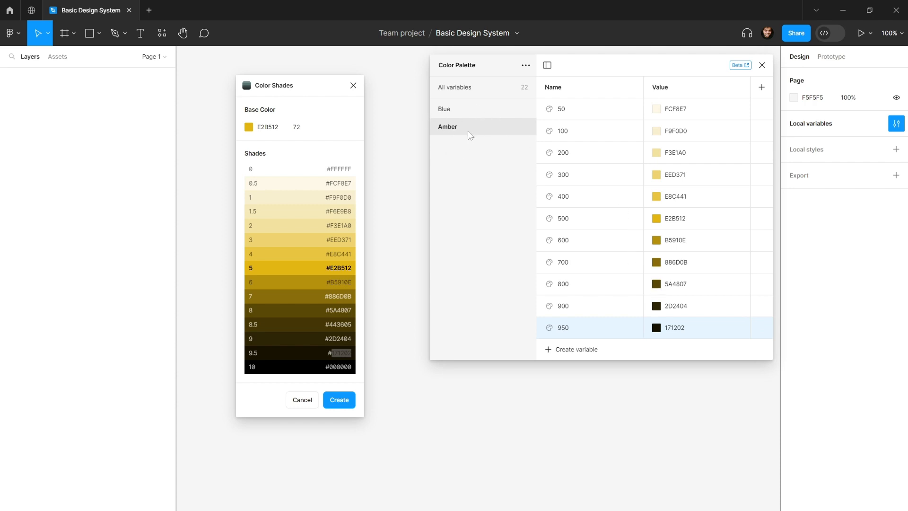
Duplicate the Amber variable group and rename the copy as Pink.
{"action": "right_click", "coordinate": [453, 129]}
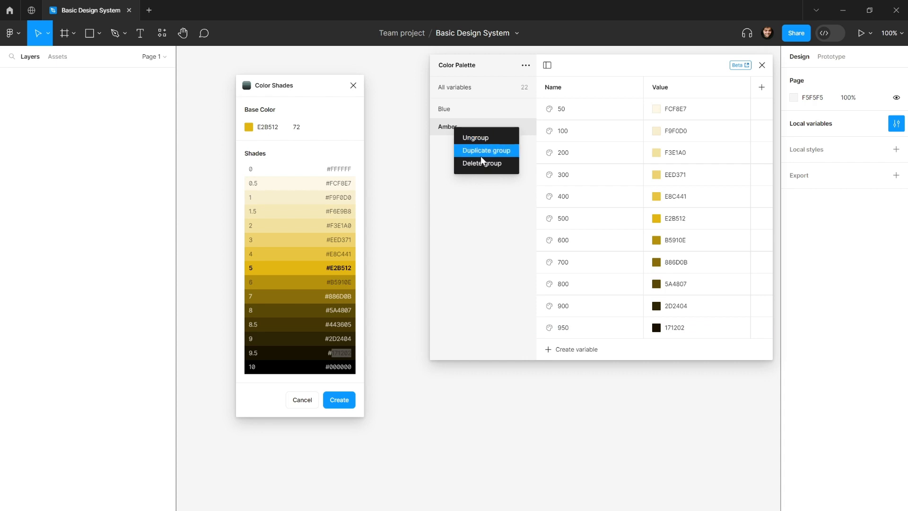
{"action": "left_click", "coordinate": [480, 151]}
{"action": "double_click", "coordinate": [453, 145]}
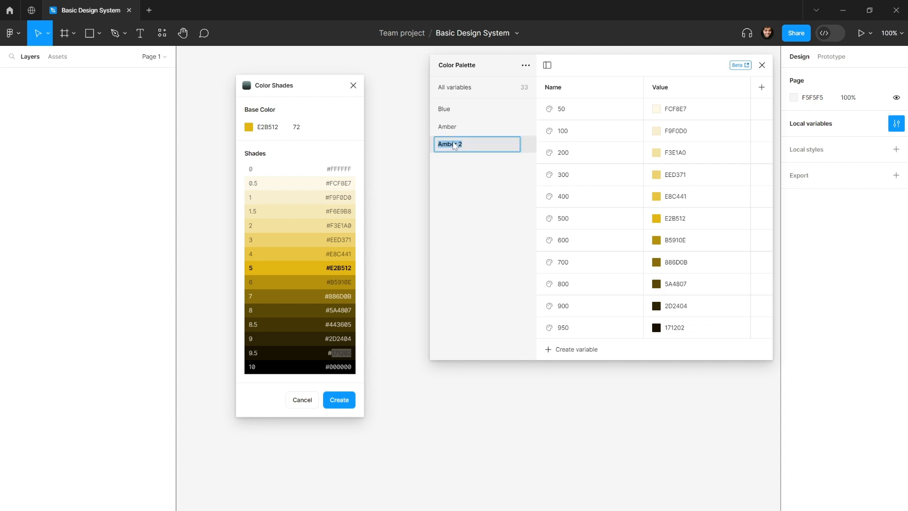
{"action": "type", "text": "Pink"}
{"action": "key", "text": "Return"}
Change the Color Shades base color to the pink EB2469.
{"action": "left_click", "coordinate": [248, 127]}
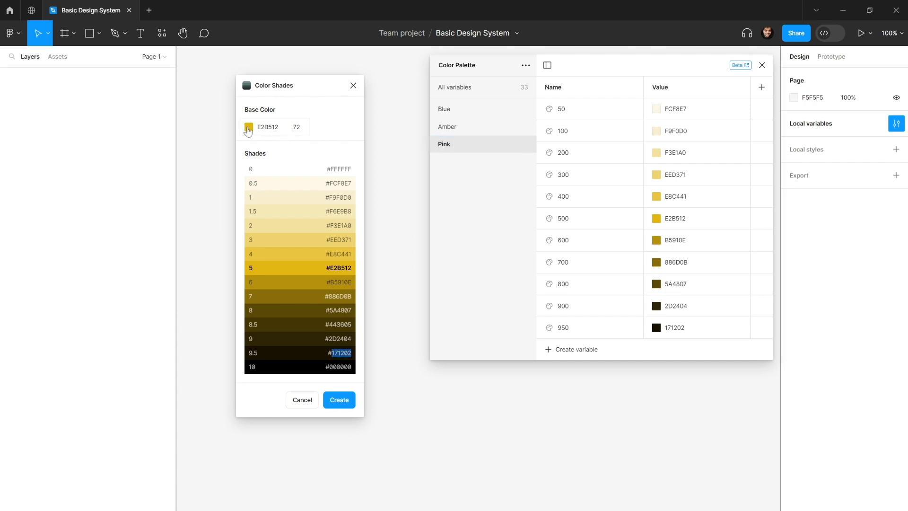
{"action": "left_click_drag", "start_coordinate": [355, 218], "coordinate": [297, 221]}
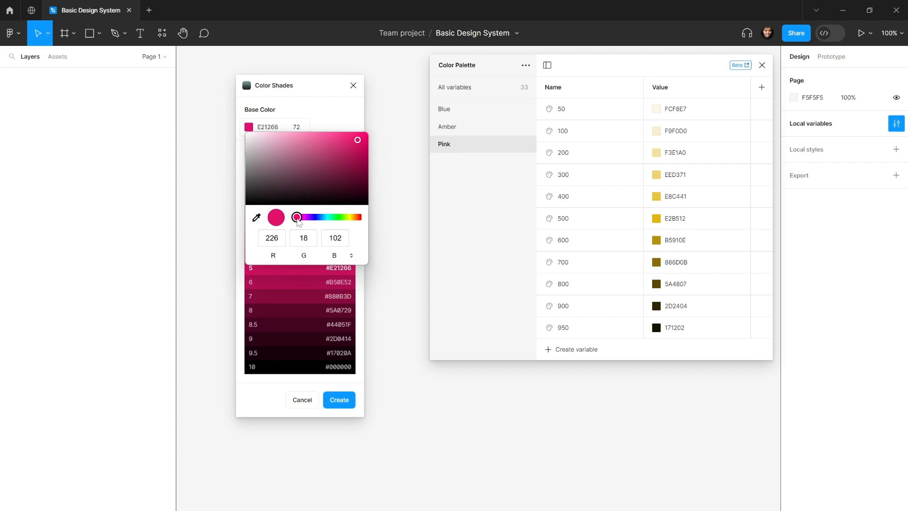
{"action": "left_click_drag", "start_coordinate": [298, 222], "coordinate": [298, 221]}
{"action": "left_click_drag", "start_coordinate": [297, 221], "coordinate": [298, 222]}
{"action": "left_click_drag", "start_coordinate": [359, 143], "coordinate": [348, 139]}
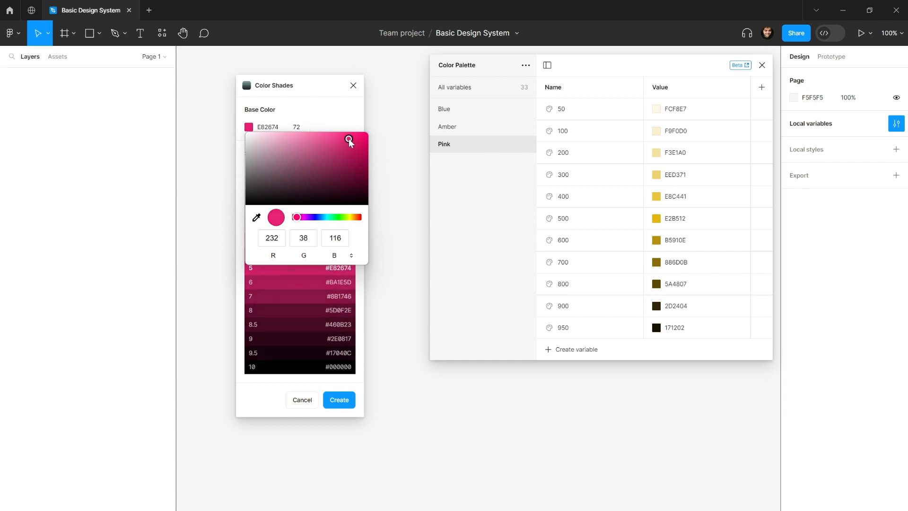
{"action": "left_click_drag", "start_coordinate": [297, 219], "coordinate": [298, 220]}
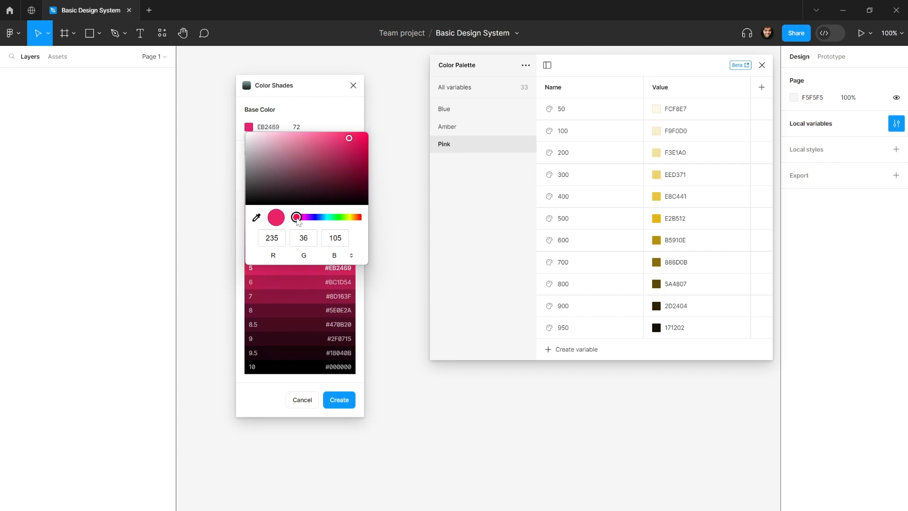
{"action": "left_click", "coordinate": [346, 113]}
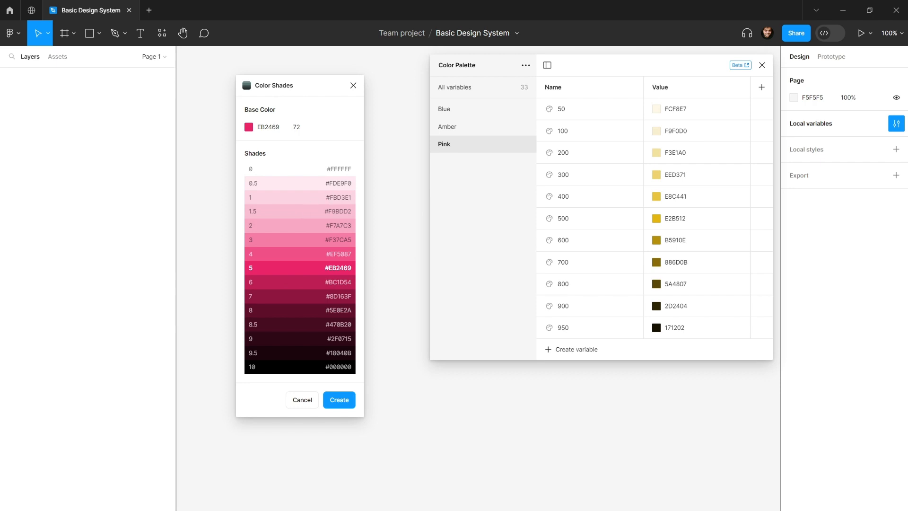
Set Pink 50 to FDE9F0 and Pink 100 to FBD3E1, copied from the hex labels of shades 0.5 and 1.
{"action": "double_click", "coordinate": [339, 183]}
{"action": "key", "text": "ctrl+c"}
{"action": "double_click", "coordinate": [681, 109]}
{"action": "key", "text": "ctrl+v"}
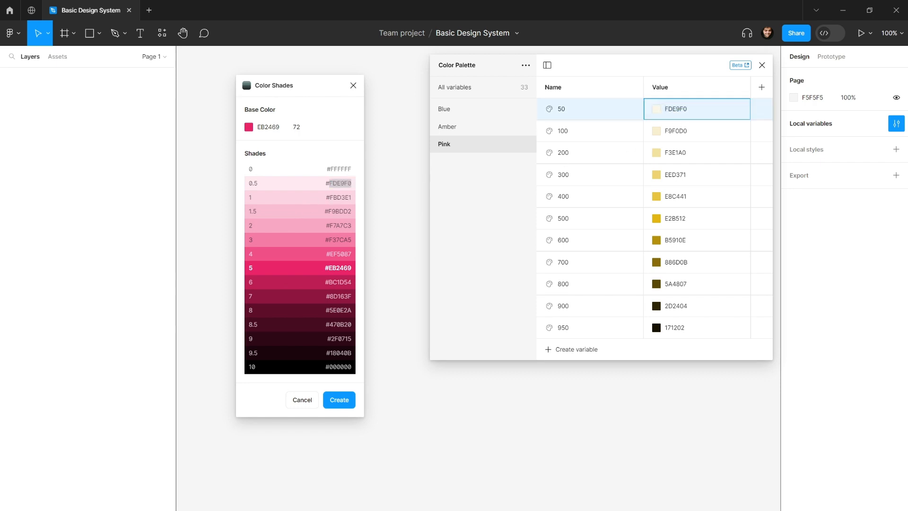
{"action": "double_click", "coordinate": [339, 197]}
{"action": "key", "text": "ctrl+c"}
{"action": "double_click", "coordinate": [681, 130]}
{"action": "key", "text": "ctrl+v"}
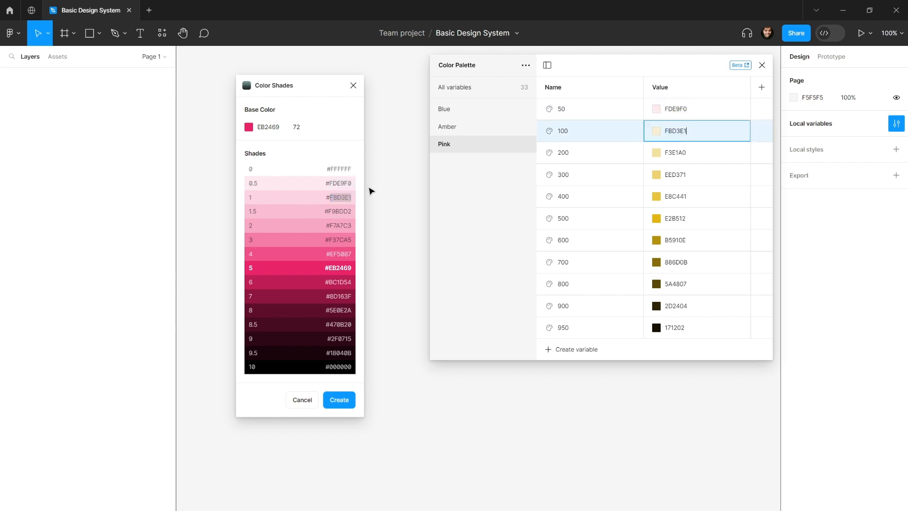
Set Pink 200 to F7A7C3 and Pink 300 to F37CA5, copied from the hex labels of shades 2 and 3.
{"action": "double_click", "coordinate": [339, 225]}
{"action": "key", "text": "ctrl+c"}
{"action": "double_click", "coordinate": [672, 156]}
{"action": "key", "text": "ctrl+v"}
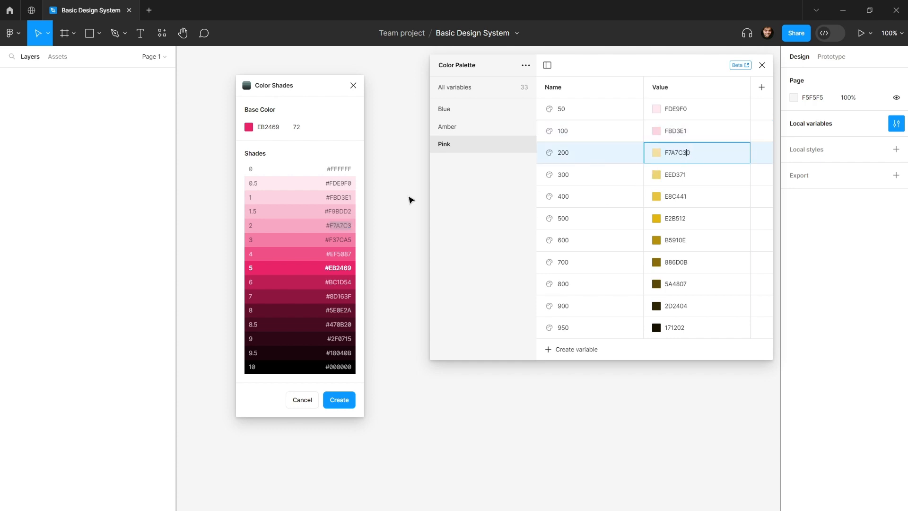
{"action": "double_click", "coordinate": [676, 153]}
{"action": "key", "text": "ctrl+v"}
{"action": "double_click", "coordinate": [339, 239]}
{"action": "key", "text": "ctrl+c"}
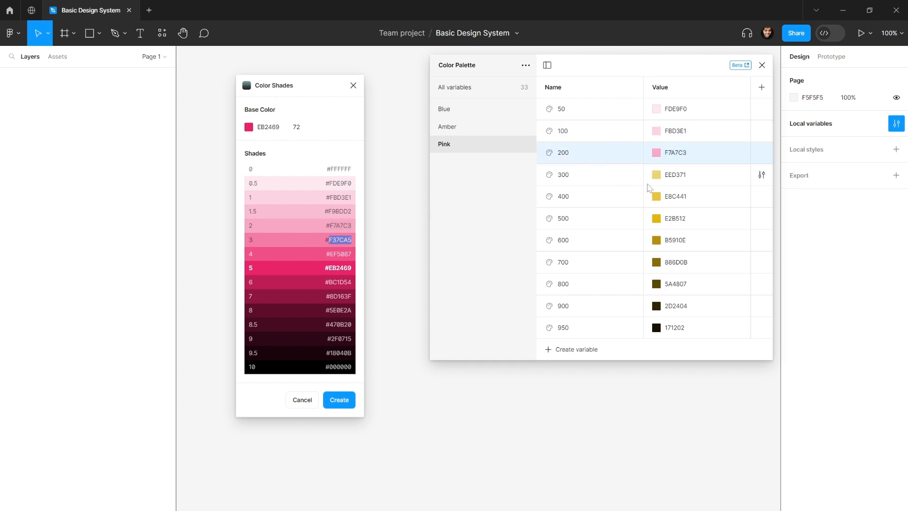
{"action": "double_click", "coordinate": [679, 175]}
{"action": "key", "text": "ctrl+v"}
Set Pink 400 to EF5087 and Pink 500 to EB2469, copied from the hex labels of shades 4 and 5.
{"action": "double_click", "coordinate": [339, 254]}
{"action": "key", "text": "ctrl+c"}
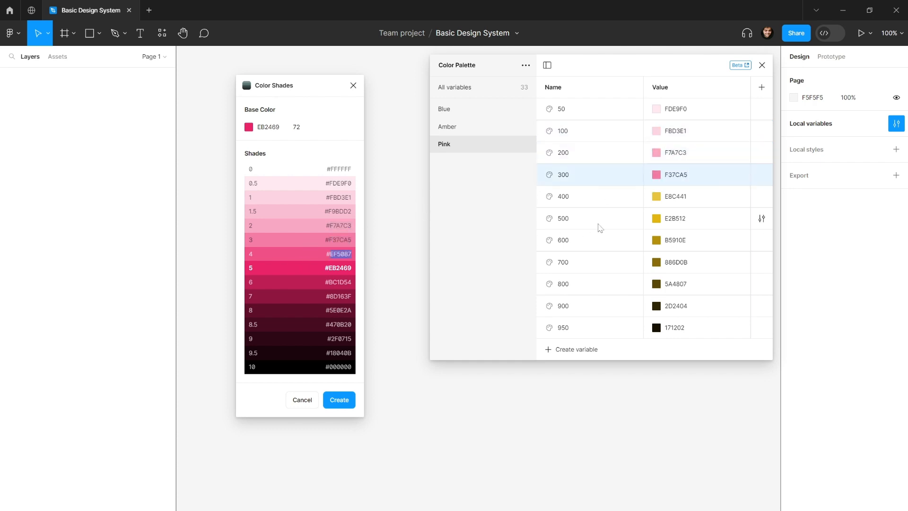
{"action": "double_click", "coordinate": [675, 196]}
{"action": "key", "text": "ctrl+v"}
{"action": "double_click", "coordinate": [339, 267]}
{"action": "key", "text": "ctrl+c"}
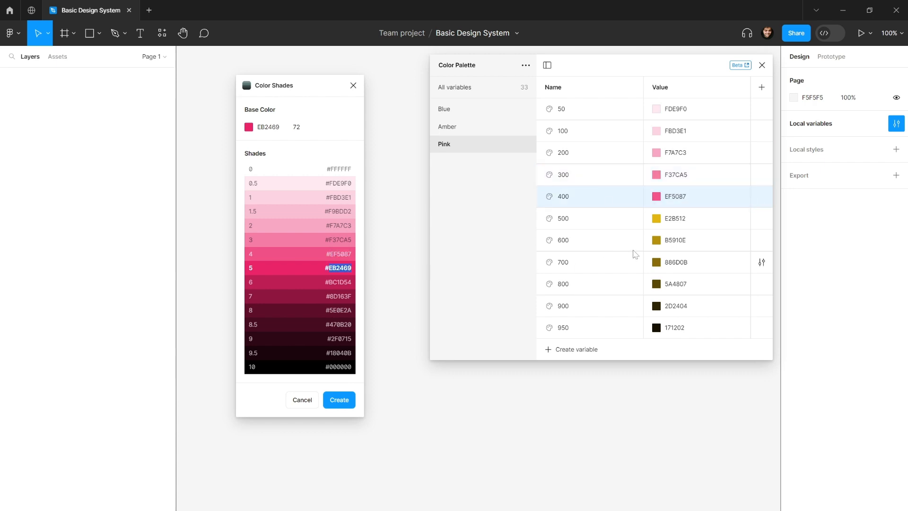
{"action": "double_click", "coordinate": [676, 218]}
{"action": "key", "text": "ctrl+v"}
Set Pink 600 to BC1D54 and Pink 700 to 8D163F, copied from the hex labels of shades 6 and 7.
{"action": "double_click", "coordinate": [339, 282]}
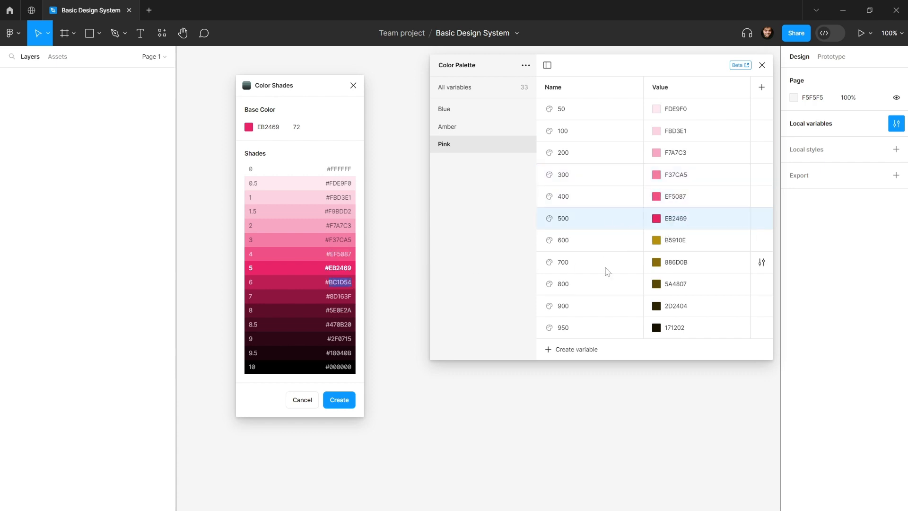
{"action": "key", "text": "ctrl+c"}
{"action": "double_click", "coordinate": [676, 239]}
{"action": "key", "text": "ctrl+v"}
{"action": "double_click", "coordinate": [338, 296]}
{"action": "key", "text": "ctrl+c"}
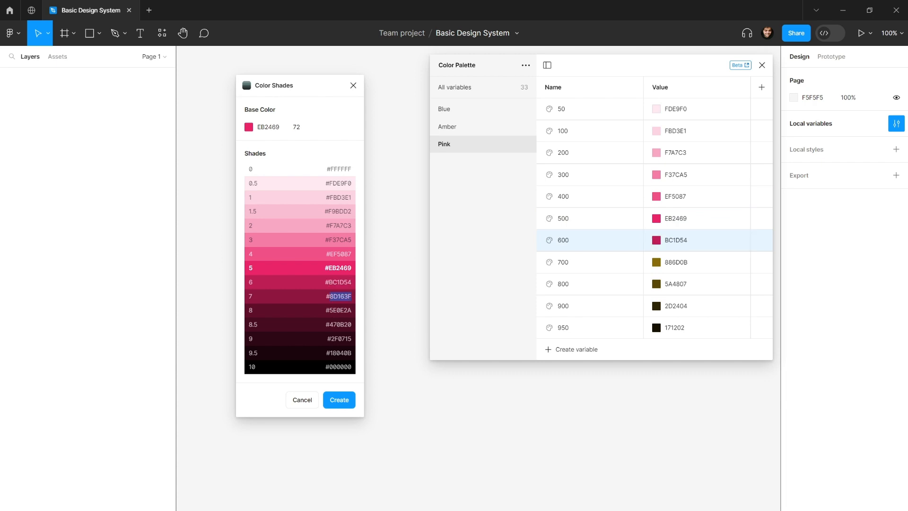
{"action": "double_click", "coordinate": [676, 262]}
{"action": "key", "text": "ctrl+v"}
Set Pink 800 to 5E0E2A and Pink 900 to 2F0715, copied from the hex labels of shades 8 and 9.
{"action": "double_click", "coordinate": [338, 310]}
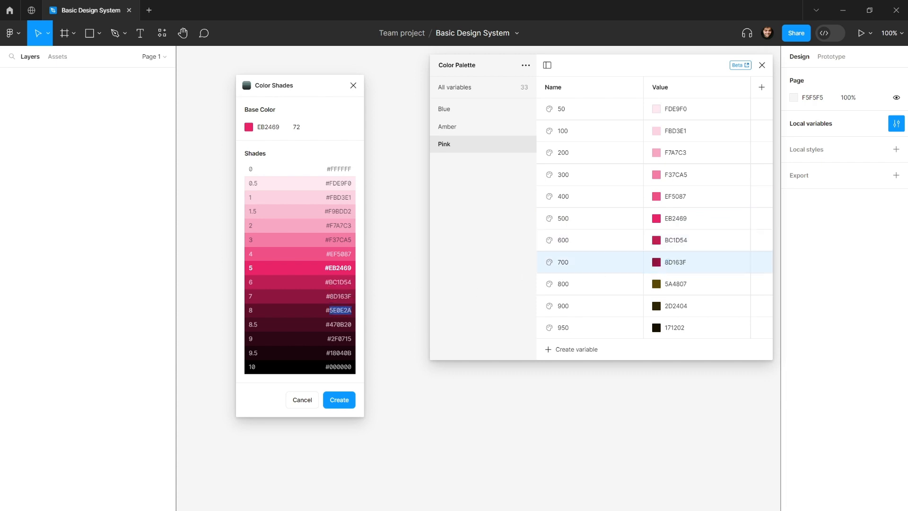
{"action": "key", "text": "ctrl+c"}
{"action": "double_click", "coordinate": [676, 284]}
{"action": "key", "text": "ctrl+v"}
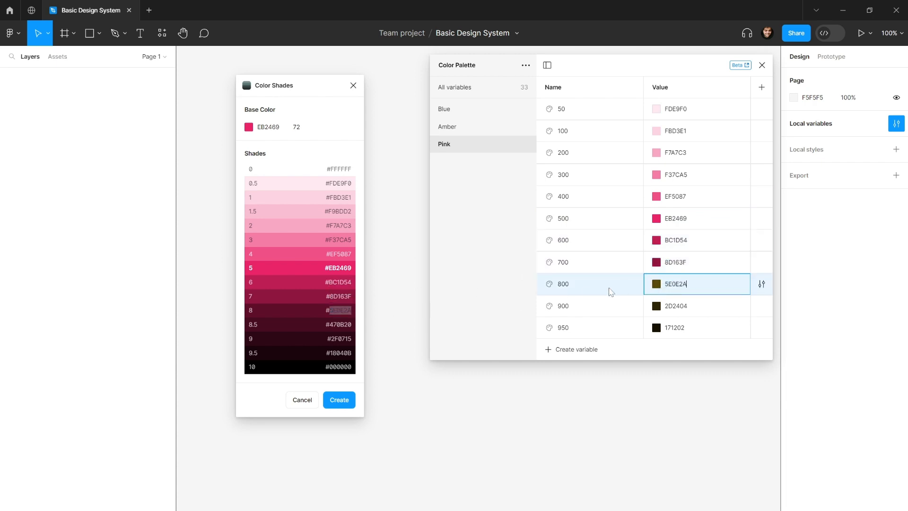
{"action": "left_click", "coordinate": [344, 333]}
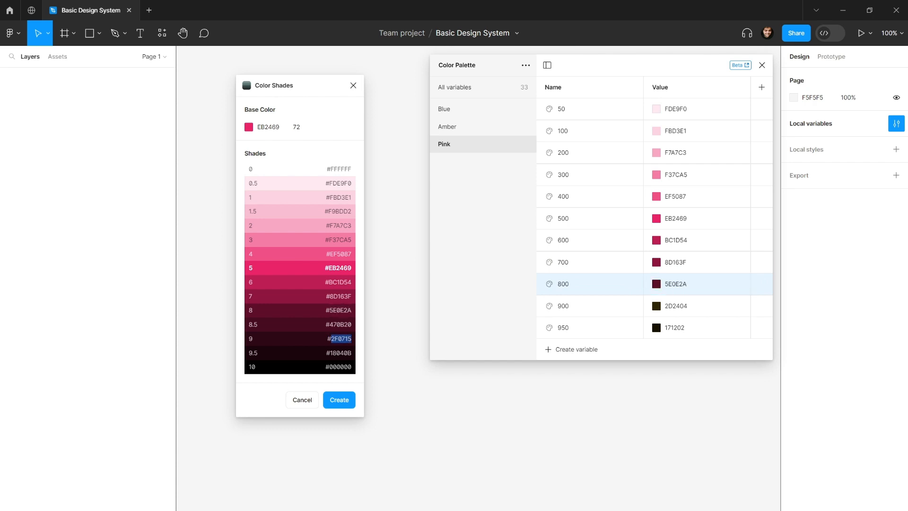
{"action": "key", "text": "ctrl+c"}
{"action": "double_click", "coordinate": [675, 306]}
{"action": "key", "text": "ctrl+v"}
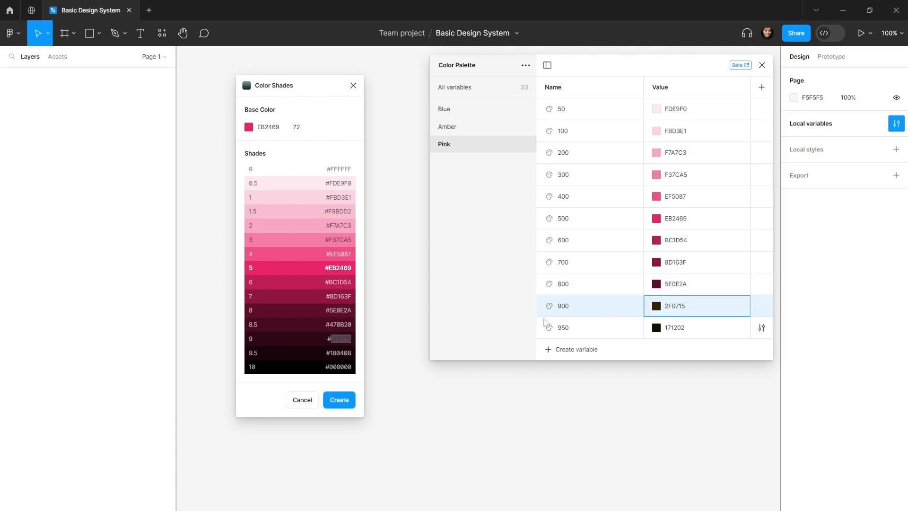
Set Pink 950 to 18040B, copied from the hex label of shade 9.5.
{"action": "double_click", "coordinate": [341, 352]}
{"action": "key", "text": "ctrl+c"}
{"action": "double_click", "coordinate": [675, 327]}
{"action": "key", "text": "ctrl+v"}
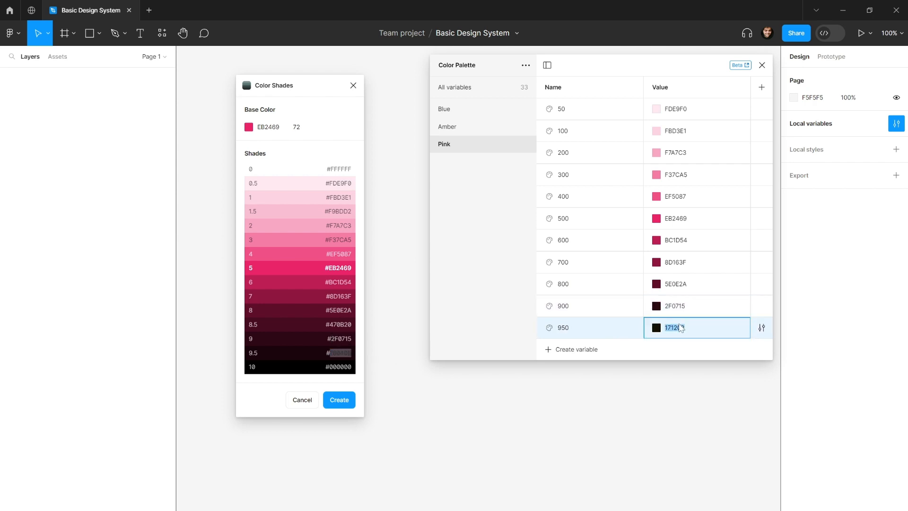
{"action": "key", "text": "Return"}
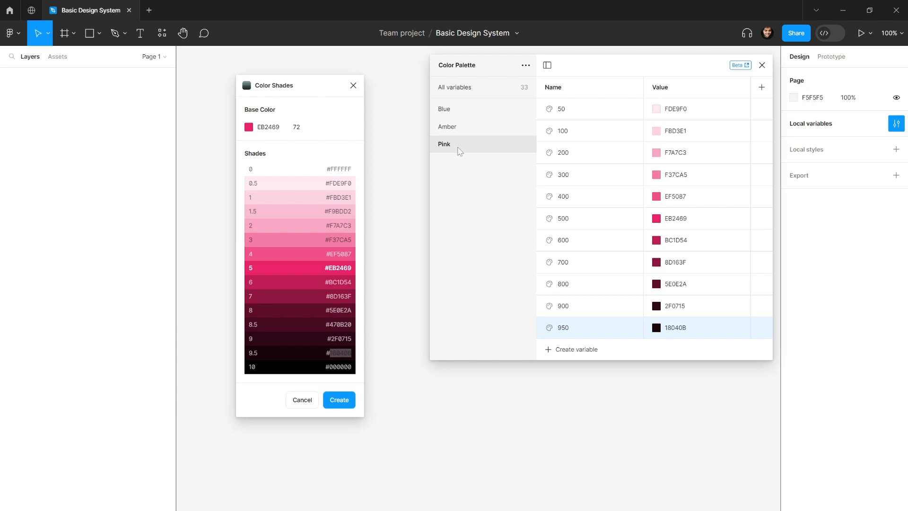
Duplicate the Pink variable group and rename the copy Purple.
{"action": "right_click", "coordinate": [454, 143]}
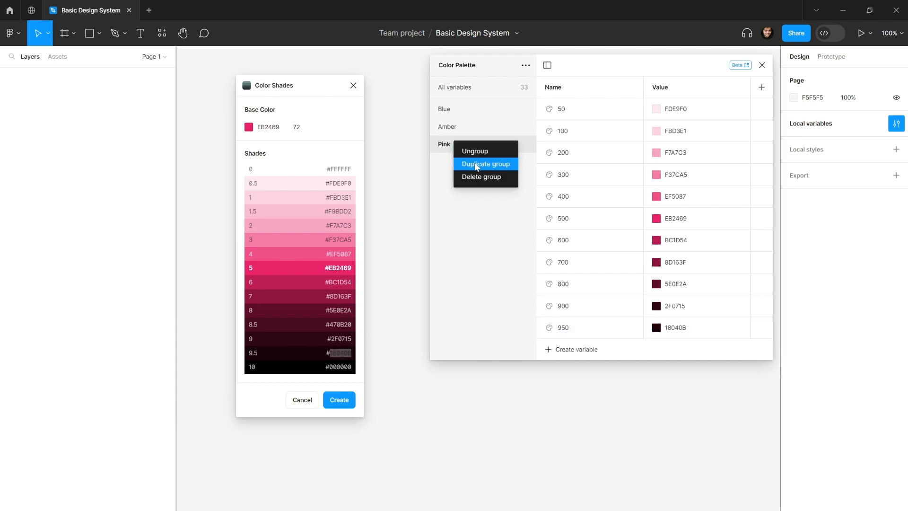
{"action": "left_click", "coordinate": [477, 165]}
{"action": "double_click", "coordinate": [446, 162]}
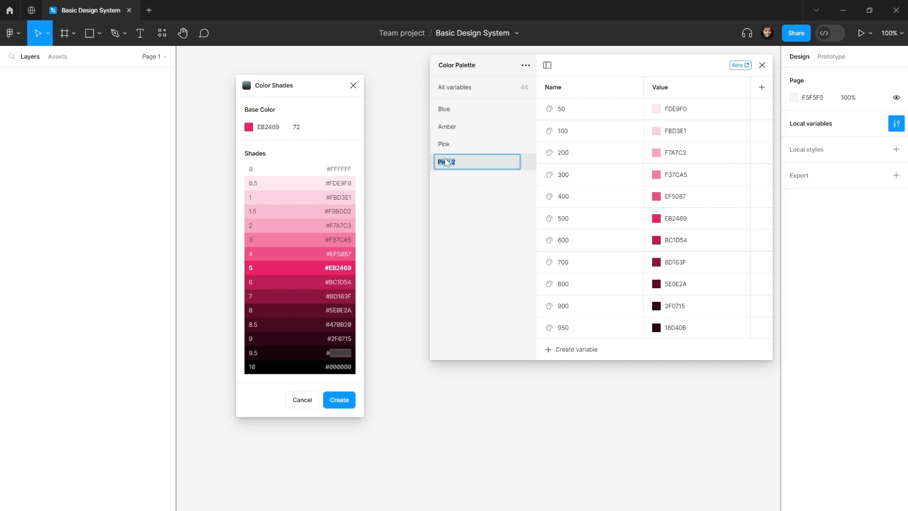
{"action": "type", "text": "Purple"}
{"action": "key", "text": "Return"}
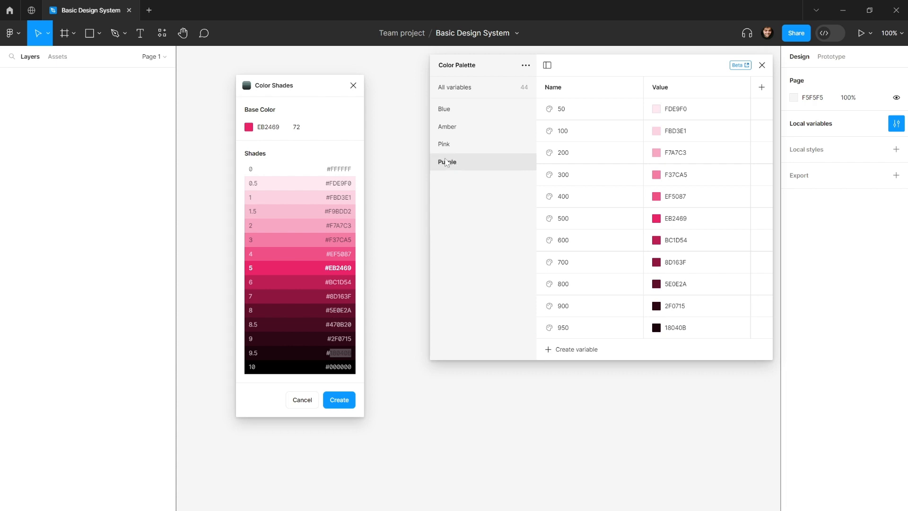
Change the Color Shades base color to the purple 7316E3.
{"action": "left_click", "coordinate": [248, 127]}
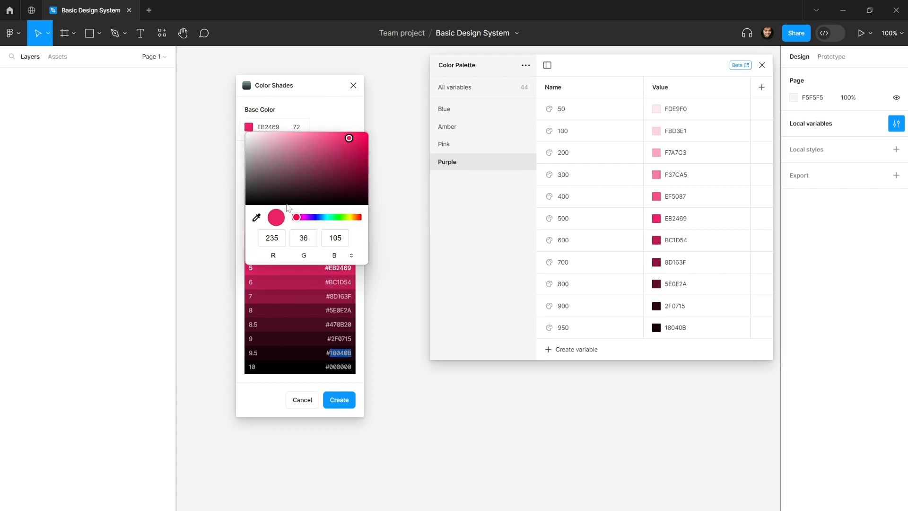
{"action": "left_click_drag", "start_coordinate": [300, 218], "coordinate": [310, 218]}
{"action": "left_click", "coordinate": [357, 140]}
{"action": "left_click_drag", "start_coordinate": [358, 140], "coordinate": [356, 140]}
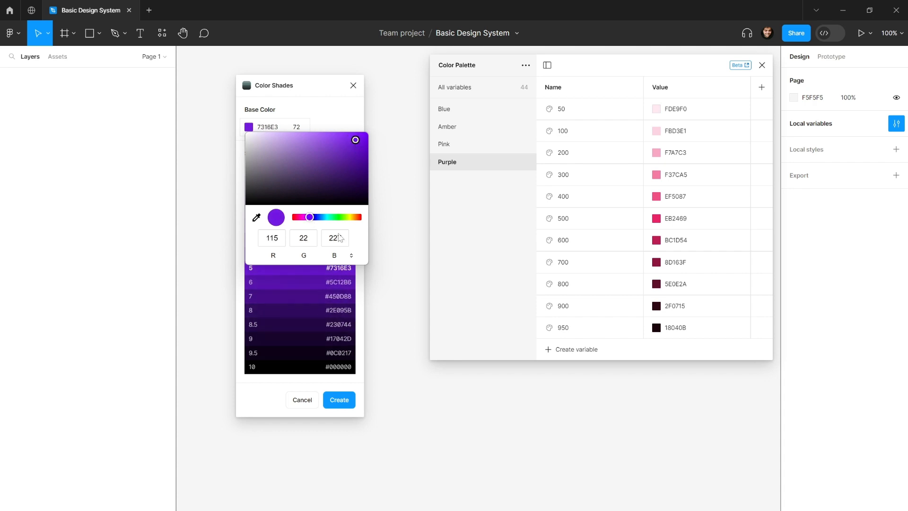
{"action": "left_click", "coordinate": [263, 393]}
Set Purple 50 to F1E8FC and Purple 100 to E3D0F9, copied from the hex labels of shades 0.5 and 1.
{"action": "double_click", "coordinate": [342, 184]}
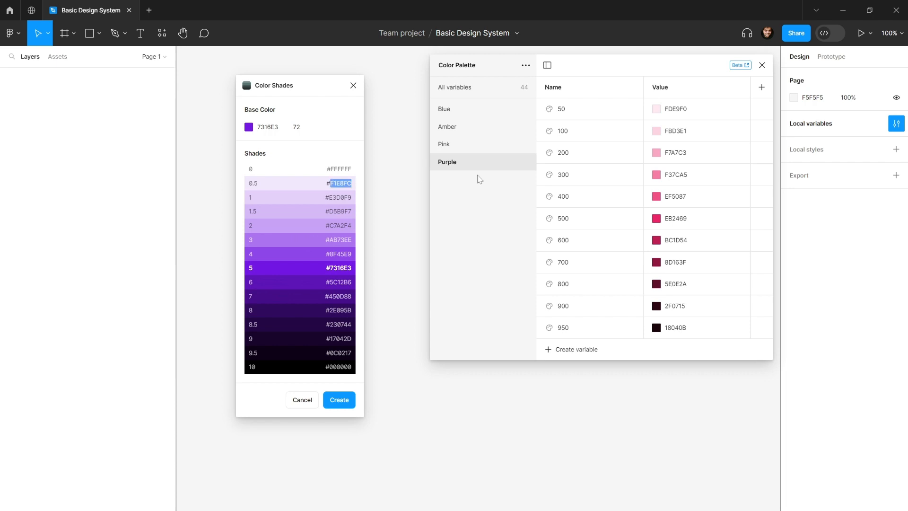
{"action": "key", "text": "ctrl+c"}
{"action": "left_click", "coordinate": [676, 109]}
{"action": "key", "text": "ctrl+v"}
{"action": "double_click", "coordinate": [340, 197]}
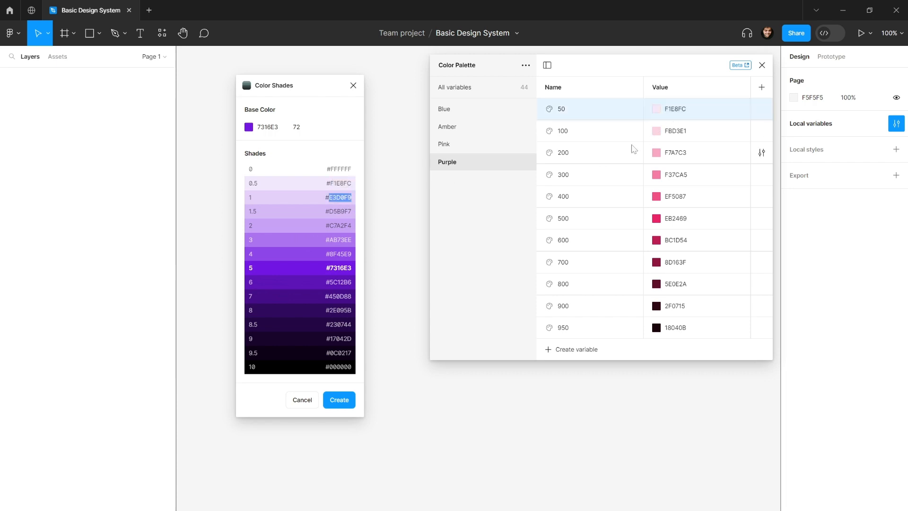
{"action": "key", "text": "ctrl+c"}
{"action": "left_click", "coordinate": [676, 130]}
{"action": "key", "text": "ctrl+v"}
Set Purple 200 to C7A2F4 and Purple 300 to AB73EE, copied from the hex labels of shades 2 and 3.
{"action": "double_click", "coordinate": [341, 226]}
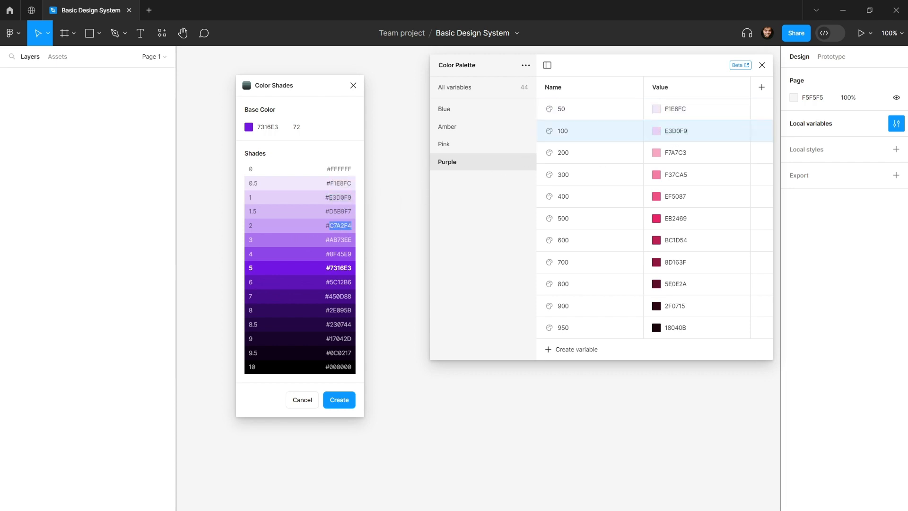
{"action": "key", "text": "ctrl+c"}
{"action": "left_click", "coordinate": [675, 152]}
{"action": "key", "text": "ctrl+v"}
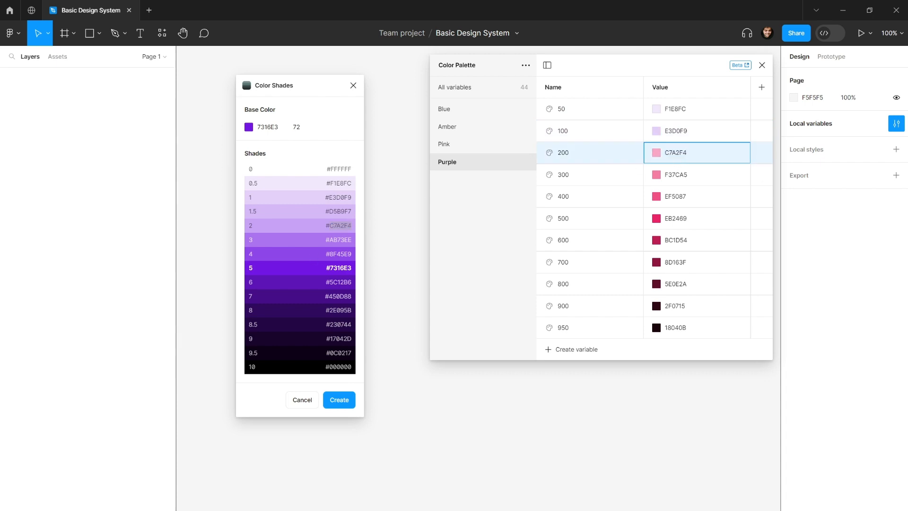
{"action": "double_click", "coordinate": [341, 240]}
{"action": "key", "text": "ctrl+c"}
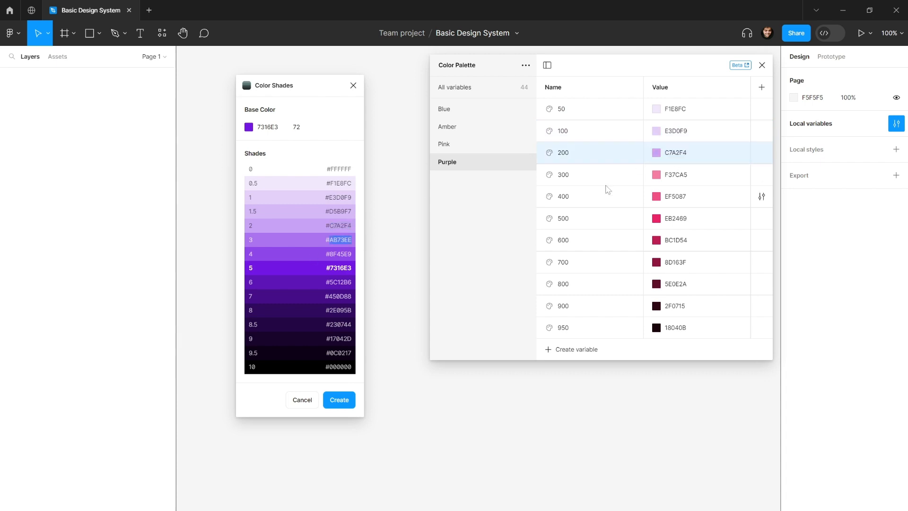
{"action": "left_click", "coordinate": [675, 174]}
{"action": "key", "text": "ctrl+v"}
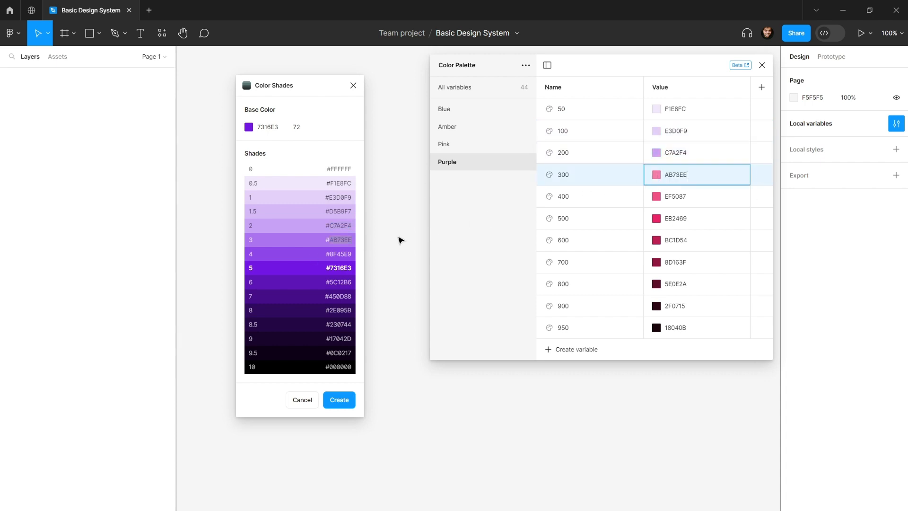
Set Purple 400 to 8F45E9 and Purple 500 to 7316E3, copied from the hex labels of shades 4 and 5.
{"action": "left_click", "coordinate": [347, 263]}
{"action": "key", "text": "ctrl+c"}
{"action": "left_click", "coordinate": [676, 196]}
{"action": "key", "text": "ctrl+v"}
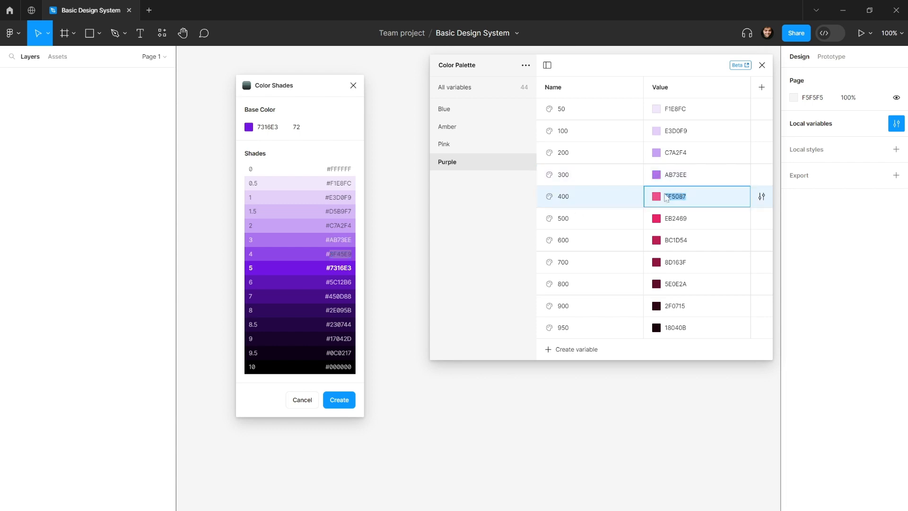
{"action": "double_click", "coordinate": [340, 267]}
{"action": "key", "text": "ctrl+c"}
{"action": "left_click", "coordinate": [686, 218]}
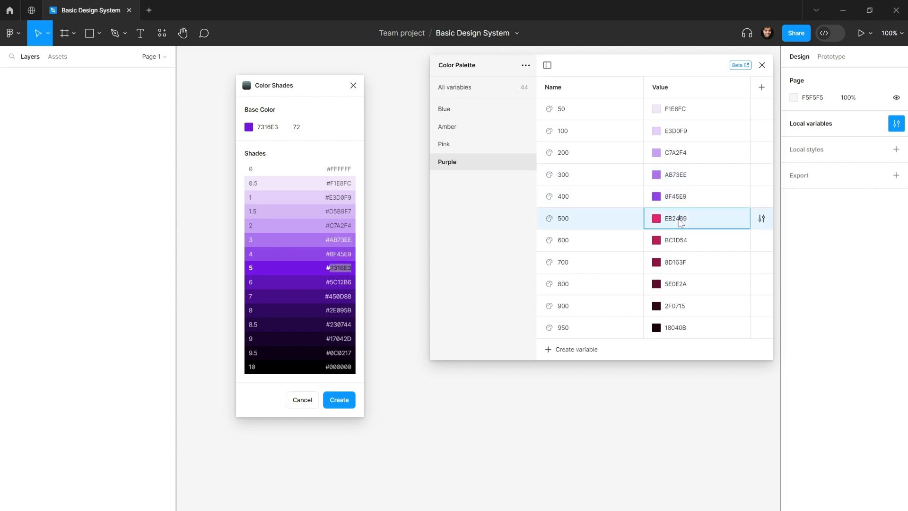
{"action": "key", "text": "ctrl+v"}
Set Purple 600 to 5C12B6 and Purple 700 to 450D88, copied from the hex labels of shades 6 and 7.
{"action": "double_click", "coordinate": [340, 282]}
{"action": "key", "text": "ctrl+c"}
{"action": "left_click", "coordinate": [686, 240]}
{"action": "key", "text": "ctrl+v"}
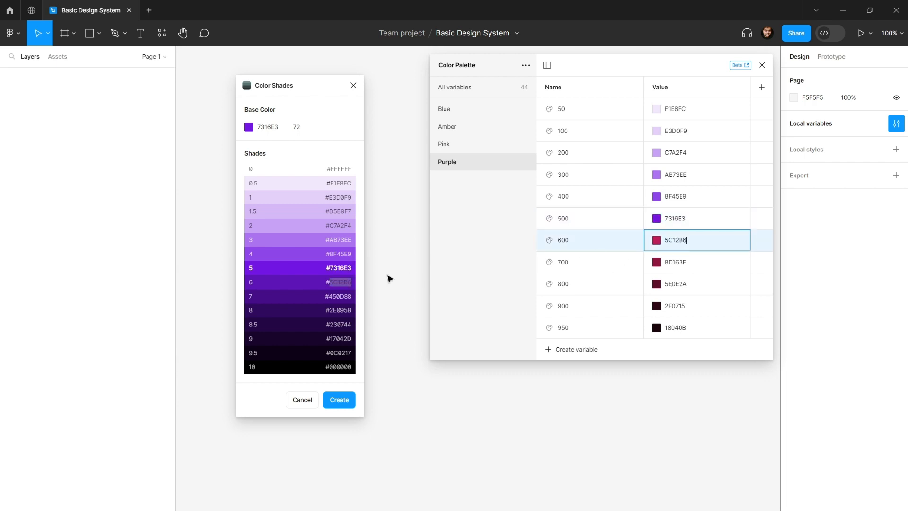
{"action": "double_click", "coordinate": [340, 296]}
{"action": "key", "text": "ctrl+c"}
{"action": "left_click", "coordinate": [686, 262]}
{"action": "key", "text": "ctrl+v"}
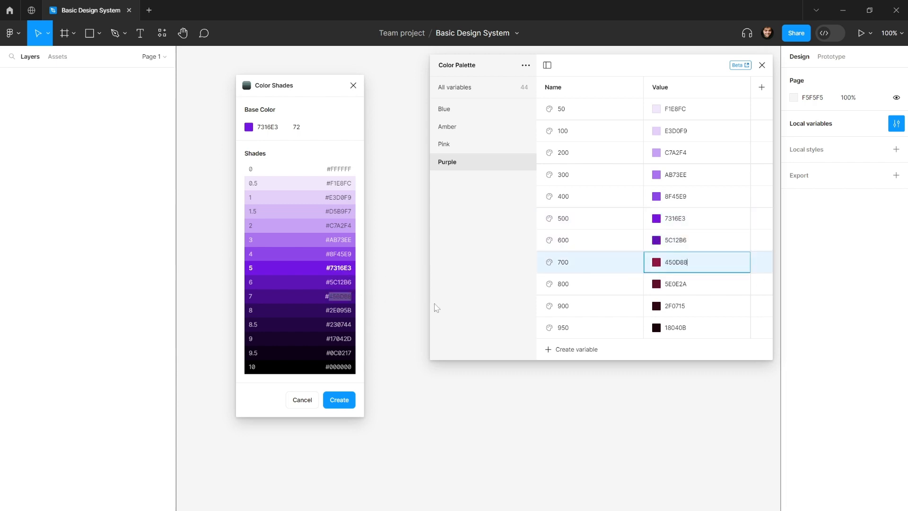
Set Purple 800 to 2E095B and Purple 900 to 17042D, copied from the hex labels of shades 8 and 9.
{"action": "left_click", "coordinate": [357, 310]}
{"action": "double_click", "coordinate": [353, 310]}
{"action": "key", "text": "ctrl+c"}
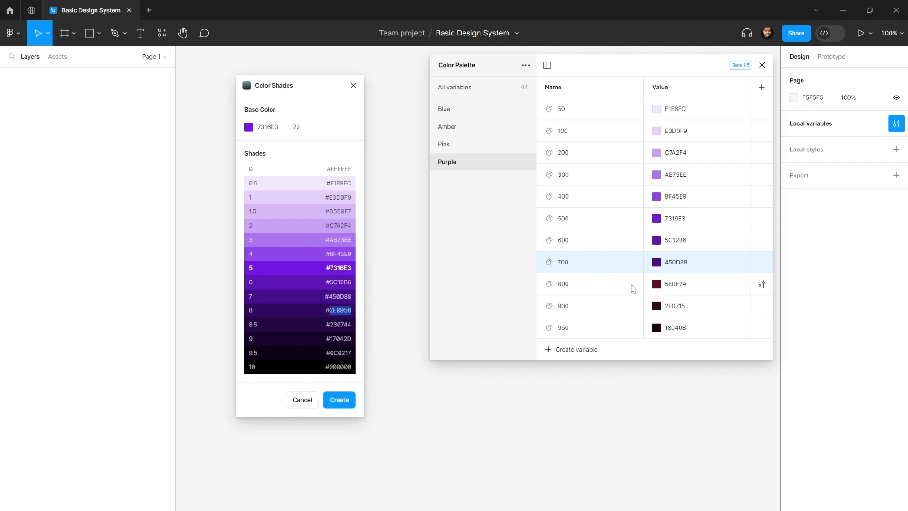
{"action": "left_click", "coordinate": [641, 285]}
{"action": "key", "text": "ctrl+v"}
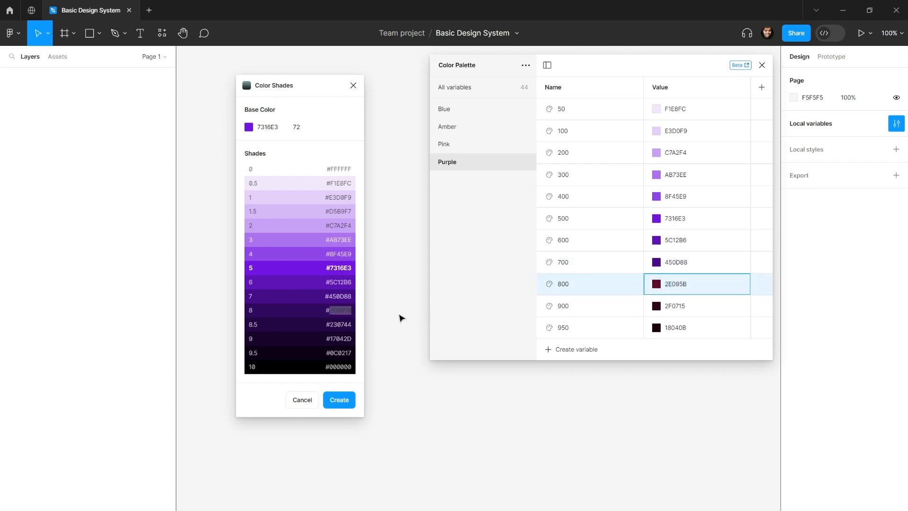
{"action": "double_click", "coordinate": [340, 339]}
{"action": "left_click", "coordinate": [674, 307]}
{"action": "key", "text": "ctrl+v"}
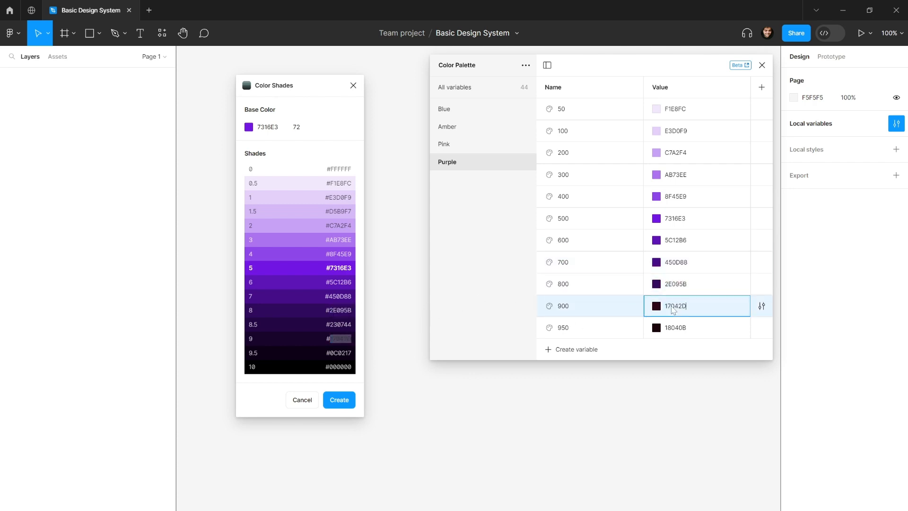
Set Purple 950 to 0C0217, copied from the hex label of shade 9.5.
{"action": "double_click", "coordinate": [341, 353]}
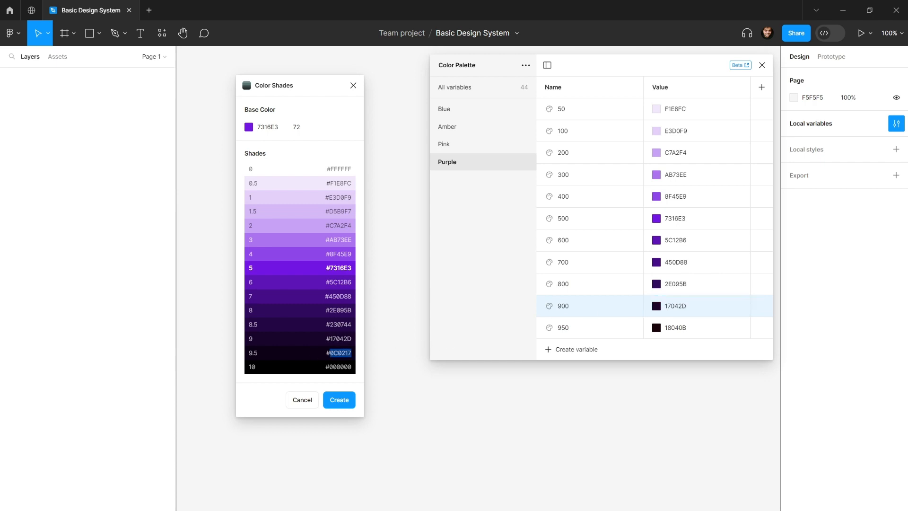
{"action": "key", "text": "ctrl+c"}
{"action": "left_click", "coordinate": [673, 329]}
{"action": "key", "text": "ctrl+v"}
{"action": "key", "text": "Return"}
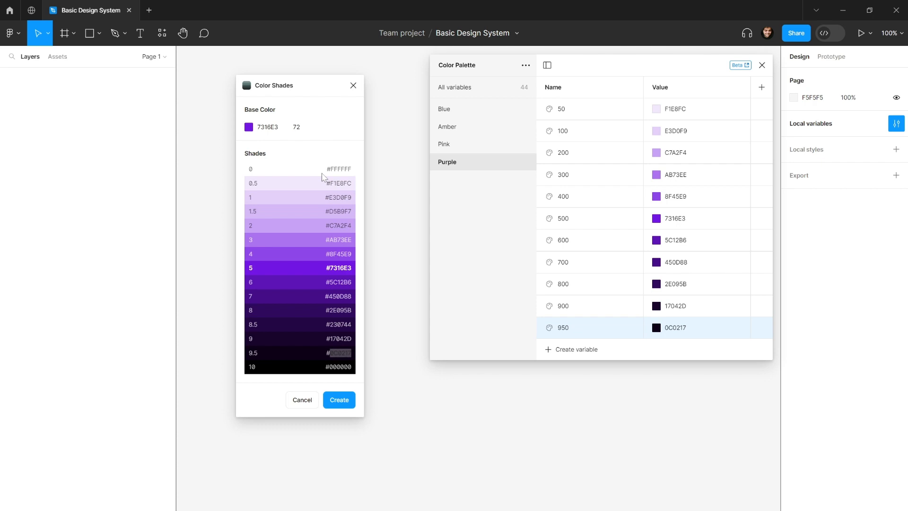
Duplicate the Purple variable group and rename the copy Green.
{"action": "left_click", "coordinate": [450, 182]}
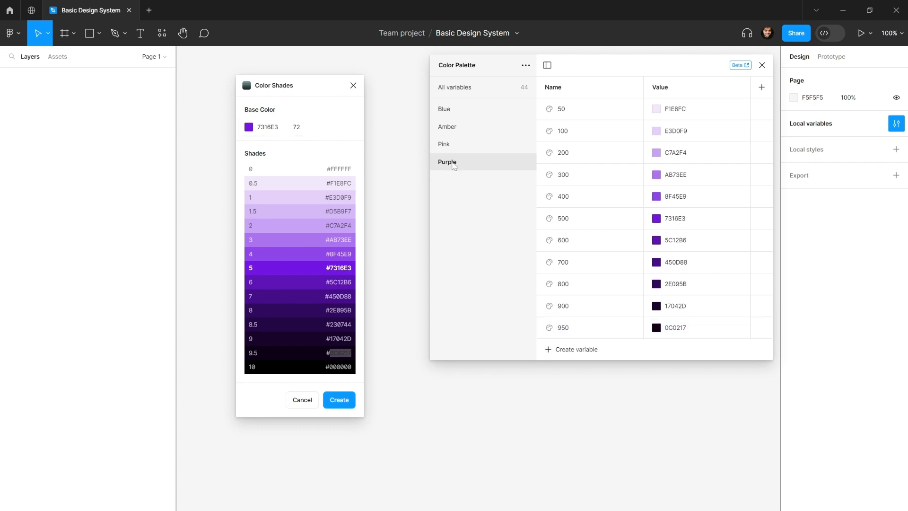
{"action": "right_click", "coordinate": [454, 164]}
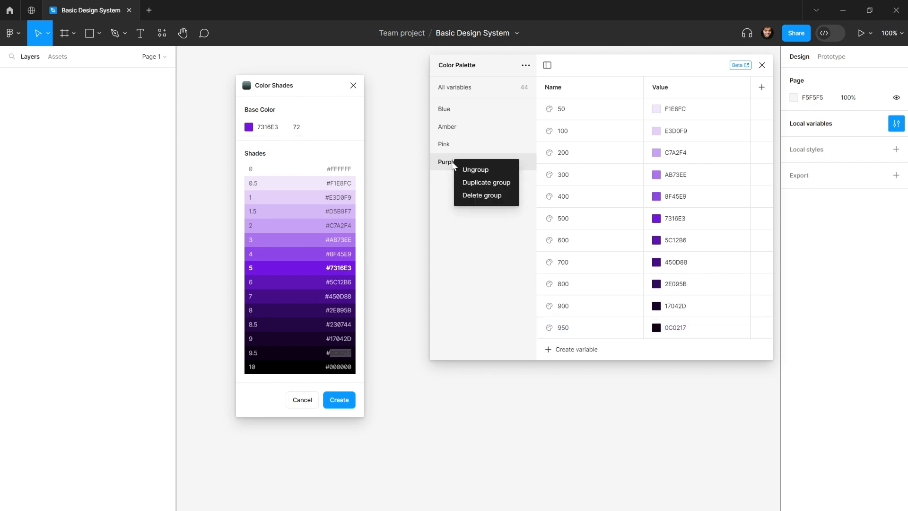
{"action": "left_click", "coordinate": [473, 182]}
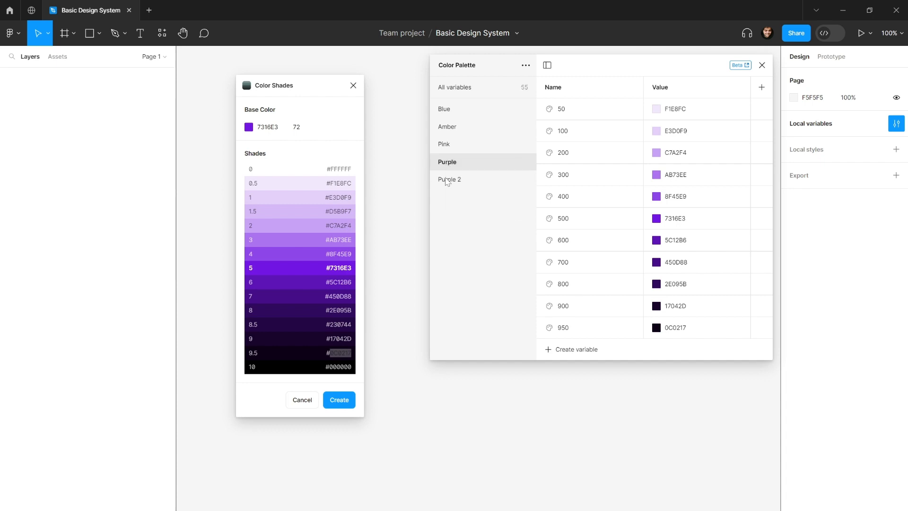
{"action": "double_click", "coordinate": [447, 180]}
{"action": "type", "text": "Green"}
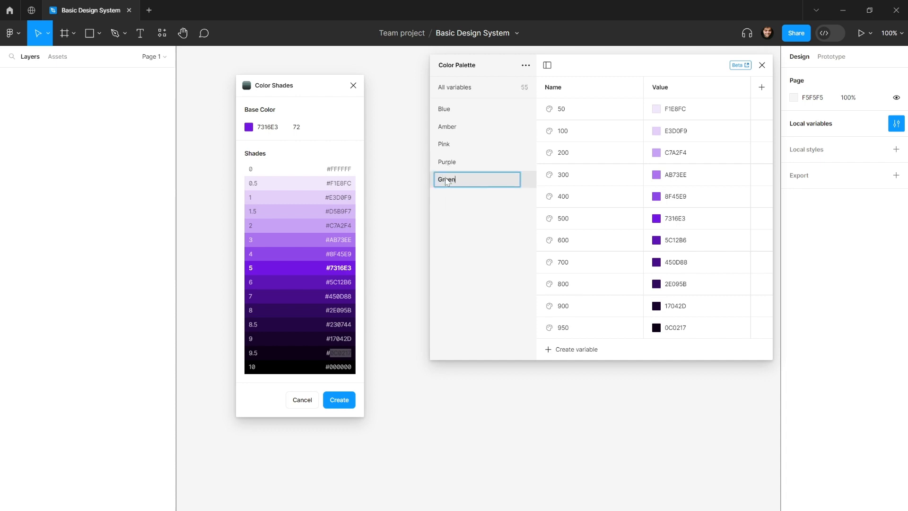
{"action": "key", "text": "Return"}
Change the Color Shades base color to the green 30D963.
{"action": "left_click", "coordinate": [248, 127]}
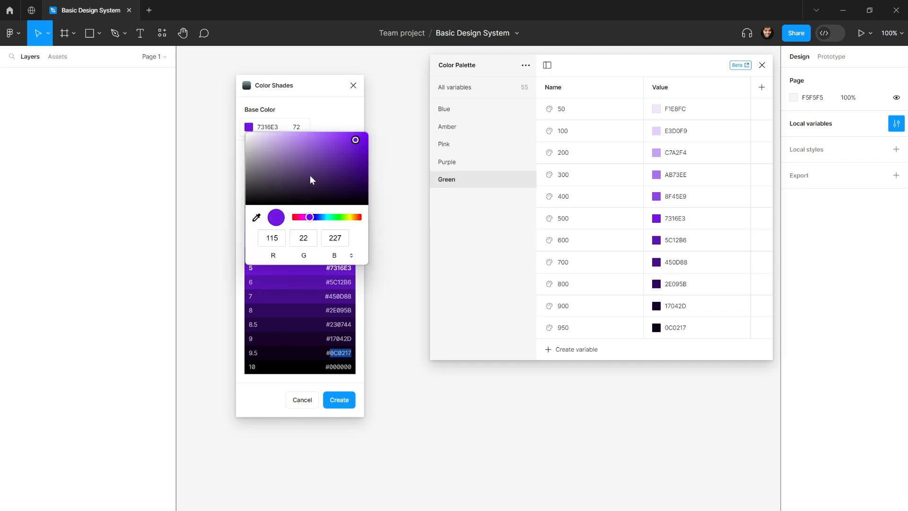
{"action": "left_click_drag", "start_coordinate": [310, 218], "coordinate": [335, 219]}
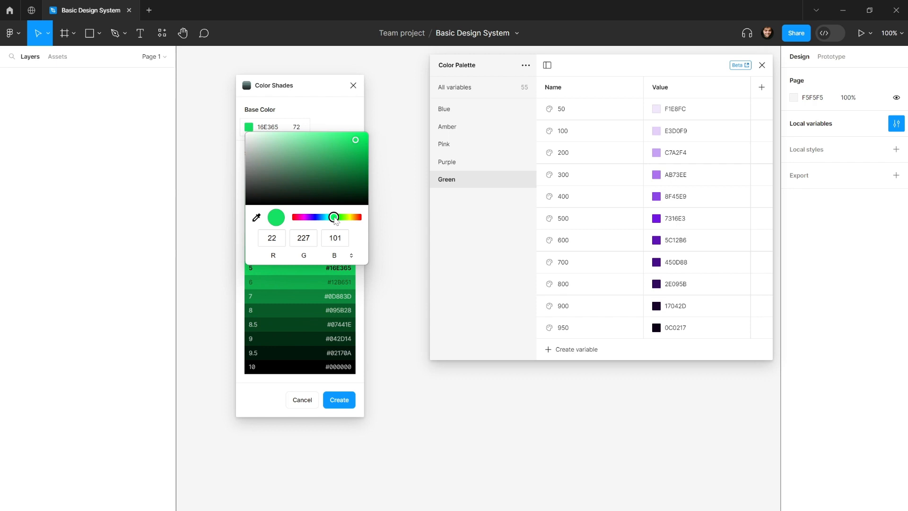
{"action": "left_click_drag", "start_coordinate": [340, 141], "coordinate": [341, 145]}
{"action": "left_click_drag", "start_coordinate": [332, 216], "coordinate": [336, 220]}
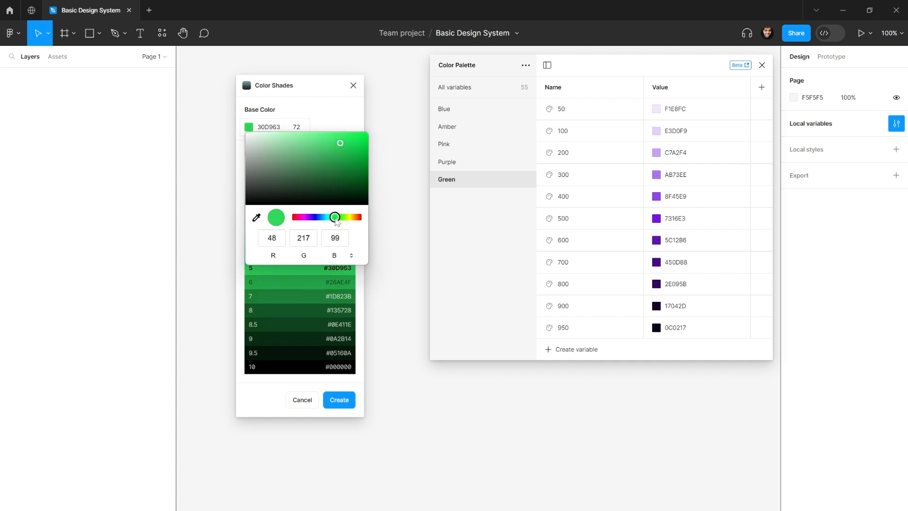
Set Green 50 to EAFBEF and Green 100 to D6F7E0, copied from the hex labels of shades 0.5 and 1.
{"action": "left_click", "coordinate": [333, 115]}
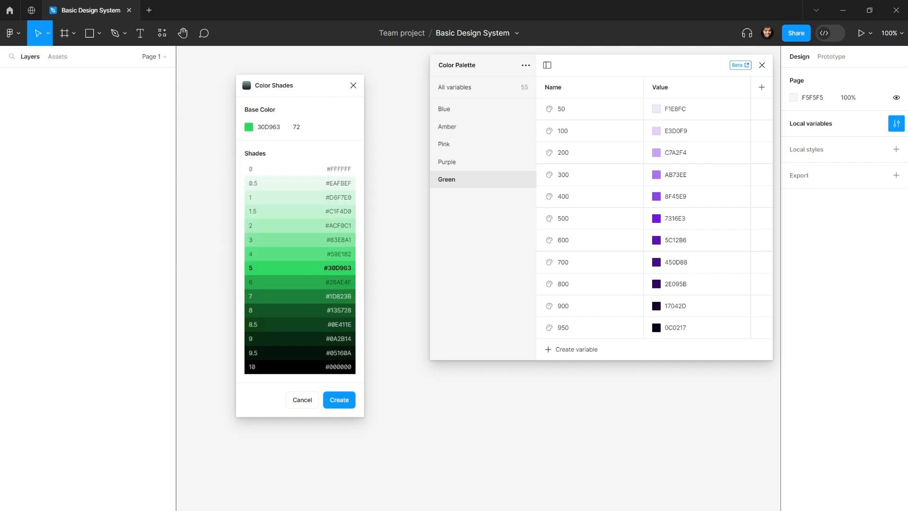
{"action": "double_click", "coordinate": [341, 183]}
{"action": "key", "text": "ctrl+c"}
{"action": "left_click", "coordinate": [675, 113]}
{"action": "key", "text": "ctrl+v"}
{"action": "double_click", "coordinate": [341, 198]}
{"action": "key", "text": "ctrl+c"}
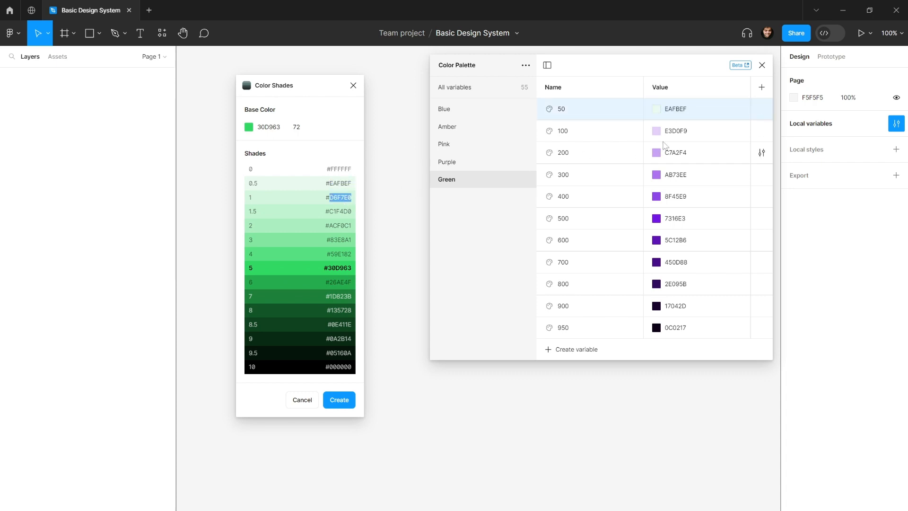
{"action": "left_click", "coordinate": [681, 131]}
{"action": "key", "text": "ctrl+v"}
Set Green 200 to C1F4D0 and Green 300 to ACF0C1, copied from the hex labels of shades 1.5 and 2.
{"action": "double_click", "coordinate": [341, 211]}
{"action": "key", "text": "ctrl+c"}
{"action": "left_click", "coordinate": [681, 153]}
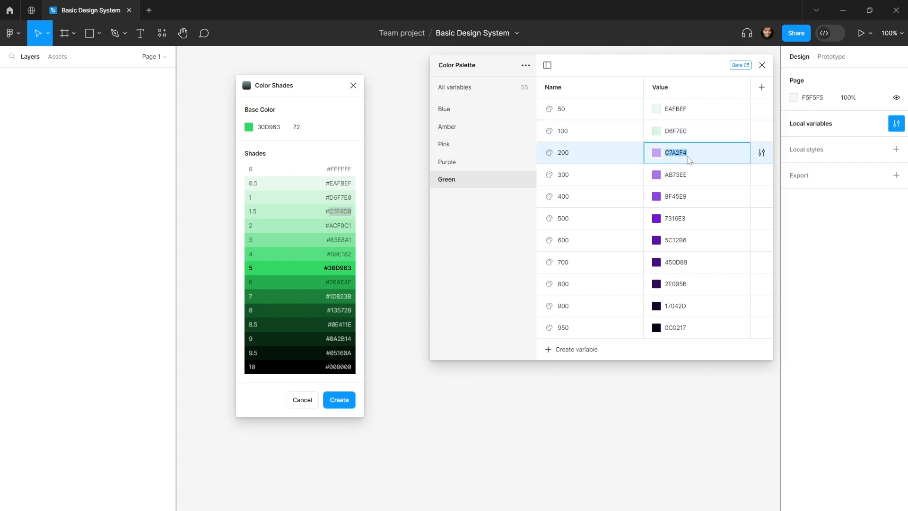
{"action": "key", "text": "ctrl+v"}
{"action": "double_click", "coordinate": [340, 226]}
{"action": "key", "text": "ctrl+c"}
{"action": "left_click", "coordinate": [681, 175]}
{"action": "key", "text": "ctrl+v"}
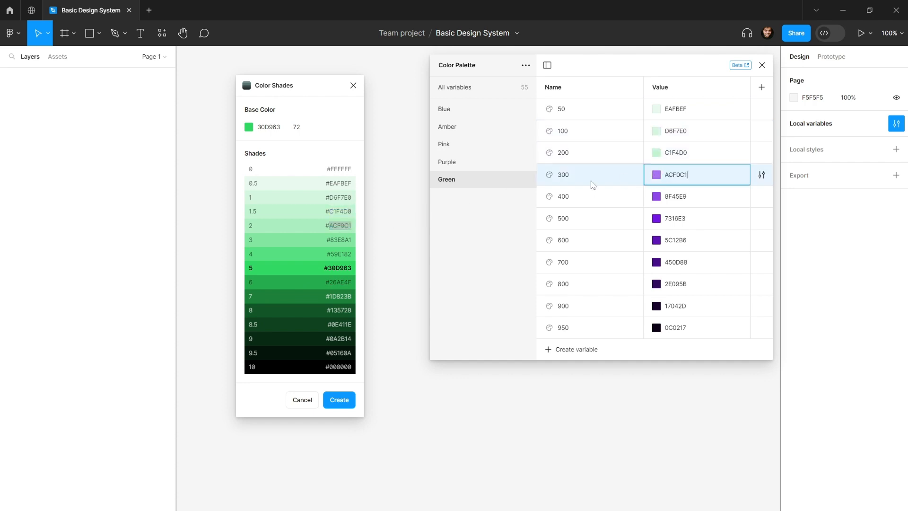
Set Green 400 to 83E8A1 from shade 3, and copy shade 4's hex code for Green 500.
{"action": "double_click", "coordinate": [341, 240]}
{"action": "key", "text": "ctrl+c"}
{"action": "left_click", "coordinate": [681, 197]}
{"action": "key", "text": "ctrl+v"}
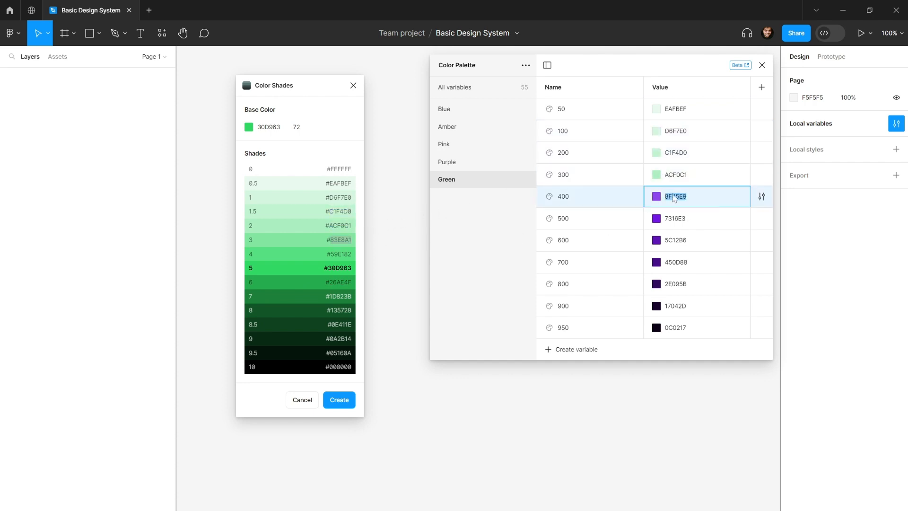
{"action": "double_click", "coordinate": [340, 254]}
{"action": "key", "text": "ctrl+c"}
{"action": "left_click", "coordinate": [681, 226]}
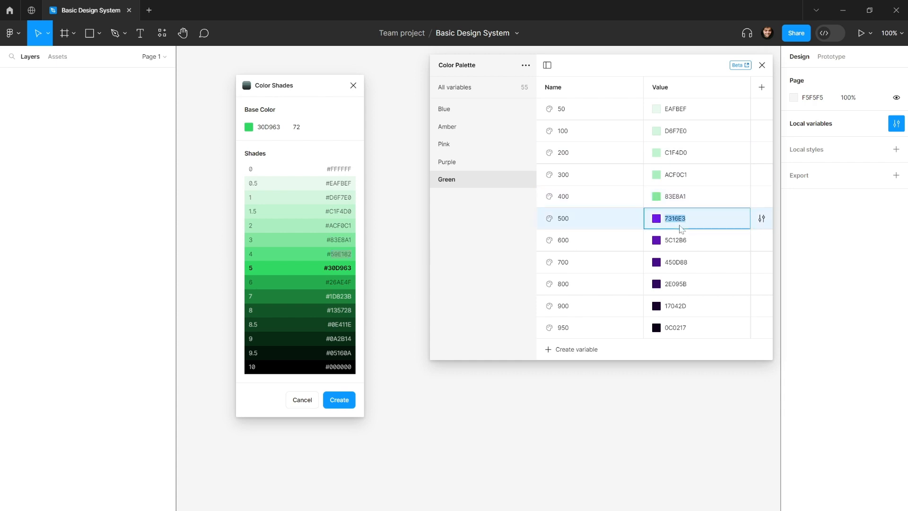
Set Green 500 to the base color 30D963, copied from the hex label of shade 5.
{"action": "double_click", "coordinate": [341, 268]}
{"action": "key", "text": "ctrl+c"}
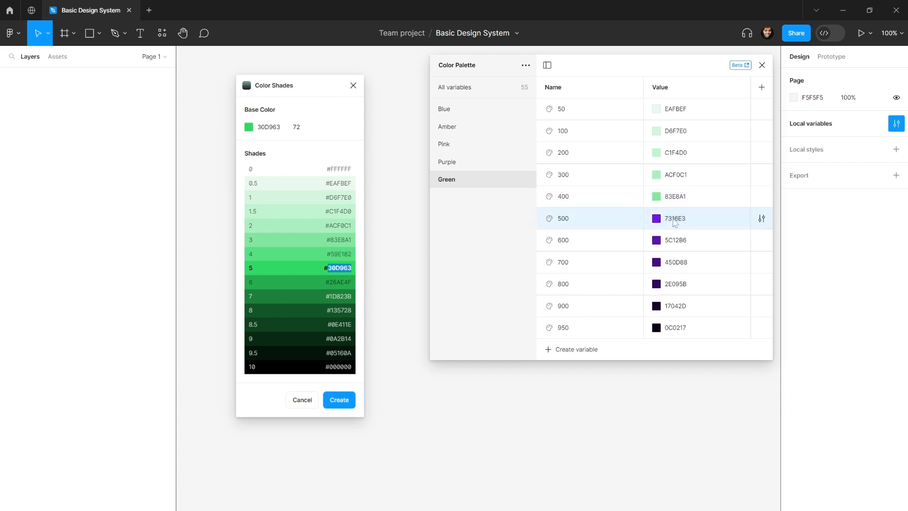
{"action": "left_click", "coordinate": [761, 218]}
{"action": "key", "text": "ctrl+v"}
Re-enter D6F7E0 for Green 100 and set Green 200 to ACF0C1, copied from the hex labels of shades 1 and 2.
{"action": "double_click", "coordinate": [340, 197]}
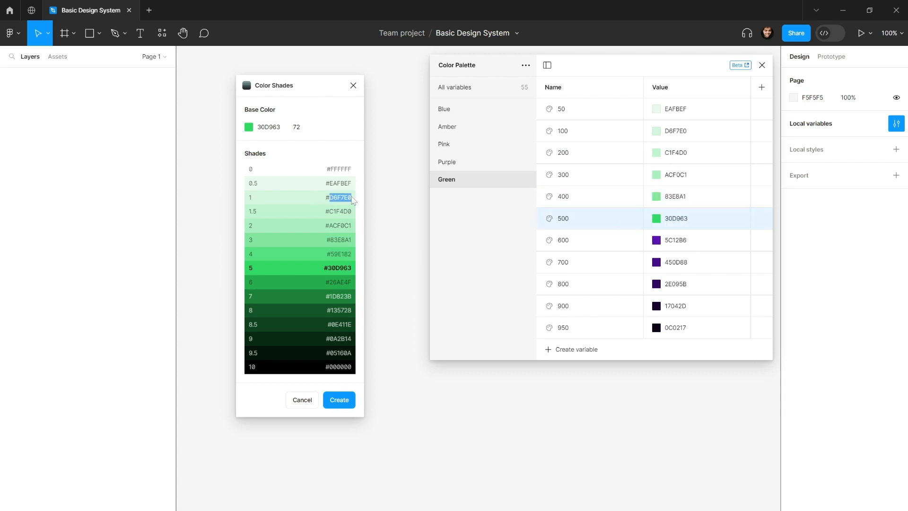
{"action": "key", "text": "ctrl+c"}
{"action": "left_click", "coordinate": [673, 133]}
{"action": "key", "text": "ctrl+v"}
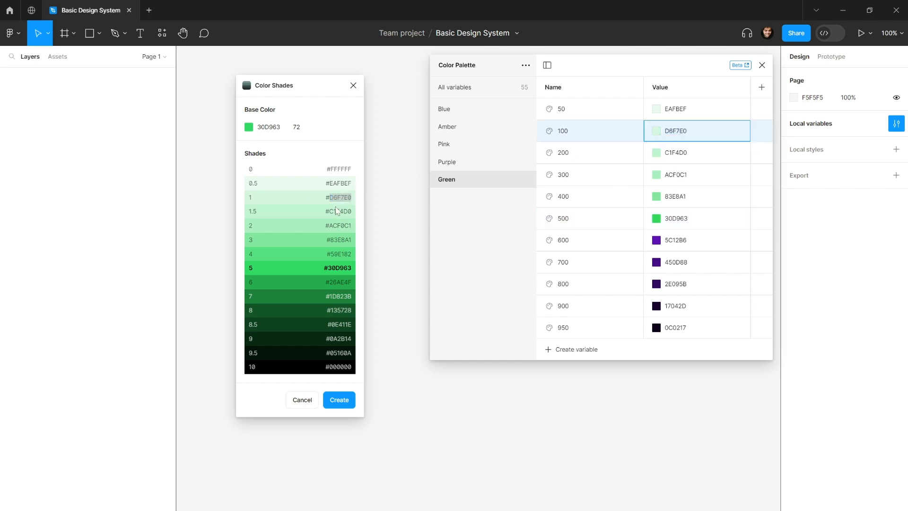
{"action": "double_click", "coordinate": [341, 225]}
{"action": "key", "text": "ctrl+c"}
{"action": "left_click", "coordinate": [762, 153]}
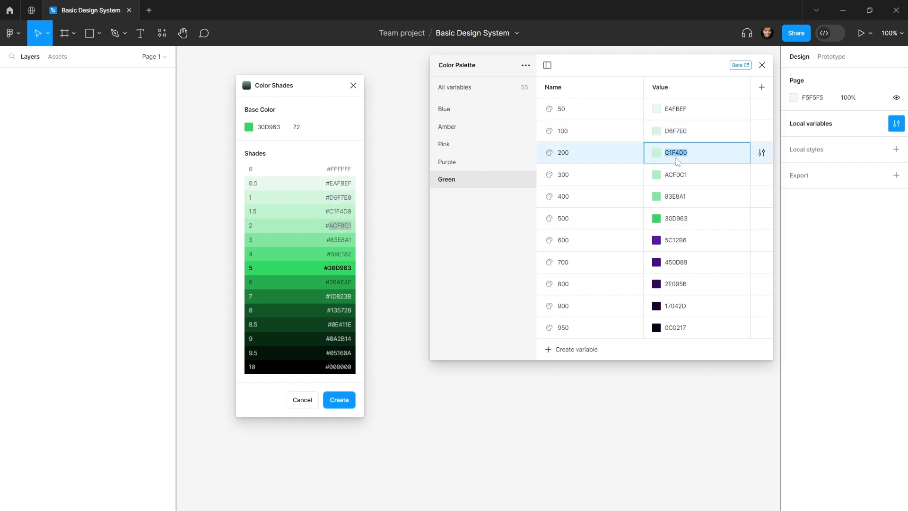
{"action": "key", "text": "ctrl+v"}
Set Green 300 to 83E8A1 and Green 400 to 59E182, copied from the hex labels of shades 3 and 4.
{"action": "double_click", "coordinate": [340, 240]}
{"action": "key", "text": "ctrl+c"}
{"action": "left_click", "coordinate": [762, 175]}
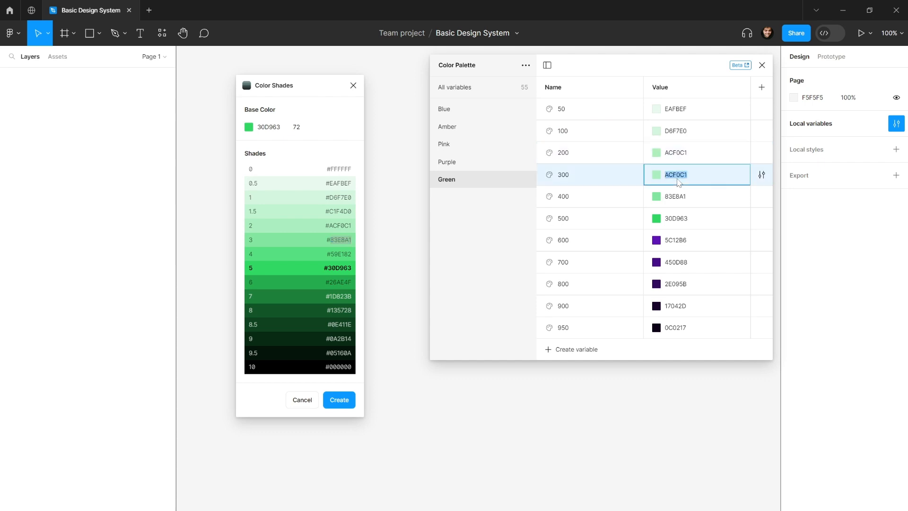
{"action": "key", "text": "ctrl+v"}
{"action": "double_click", "coordinate": [341, 254]}
{"action": "key", "text": "ctrl+c"}
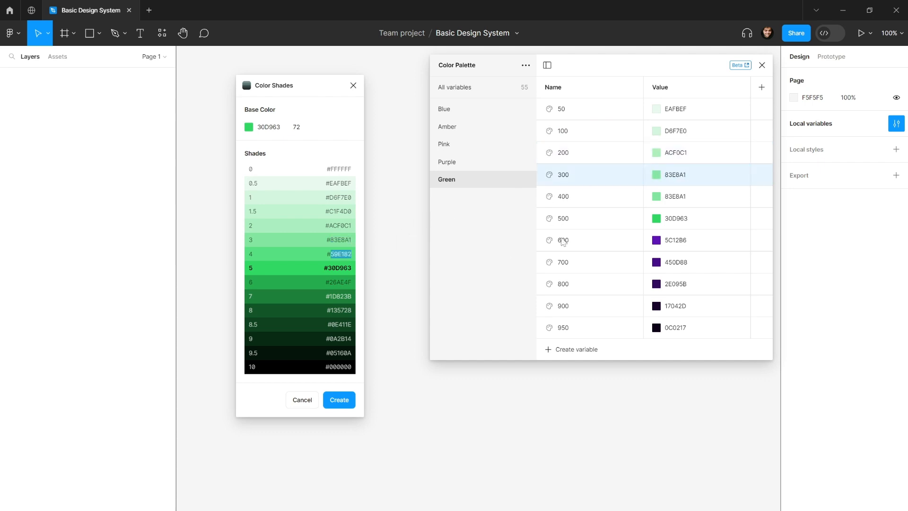
{"action": "left_click", "coordinate": [675, 201]}
{"action": "key", "text": "ctrl+v"}
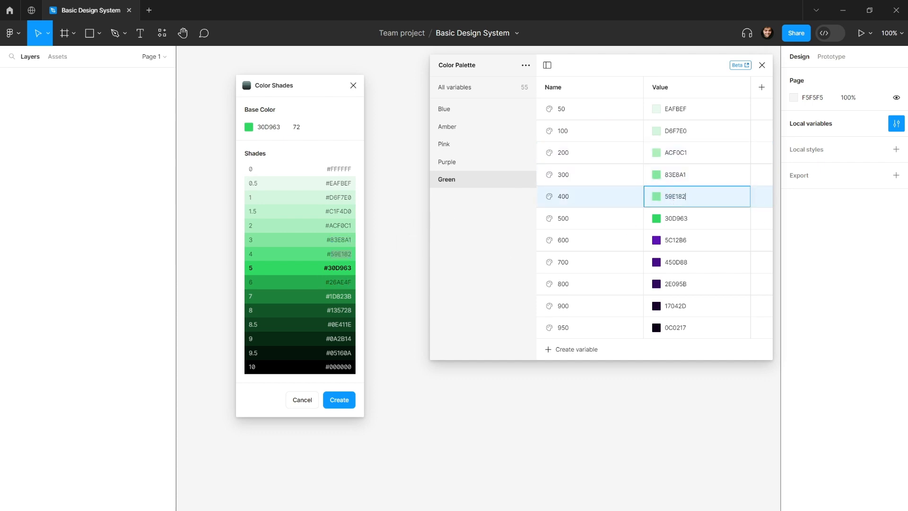
Set Green 600 to 26AE4F and Green 700 to 1D823B, copied from the hex labels of shades 6 and 7.
{"action": "double_click", "coordinate": [340, 282]}
{"action": "key", "text": "ctrl+c"}
{"action": "left_click", "coordinate": [761, 240]}
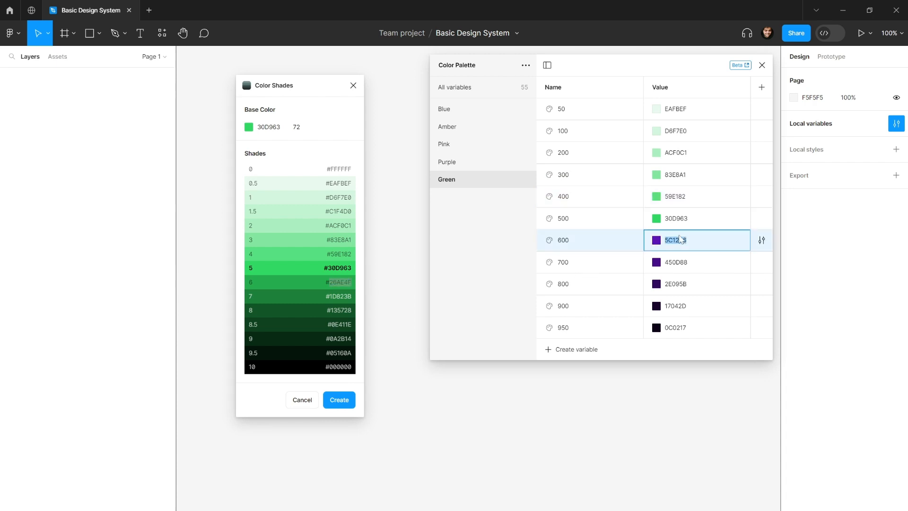
{"action": "key", "text": "ctrl+v"}
{"action": "double_click", "coordinate": [340, 296]}
{"action": "key", "text": "ctrl+c"}
{"action": "left_click", "coordinate": [674, 265]}
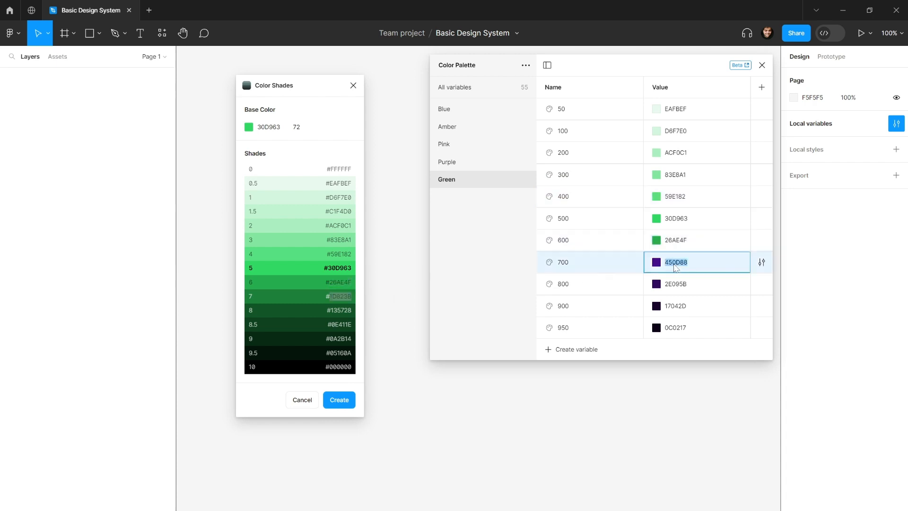
{"action": "key", "text": "ctrl+v"}
Set Green 800 to 135728 and Green 900 to 0A2B14, copied from the hex labels of shades 8 and 9.
{"action": "double_click", "coordinate": [341, 310]}
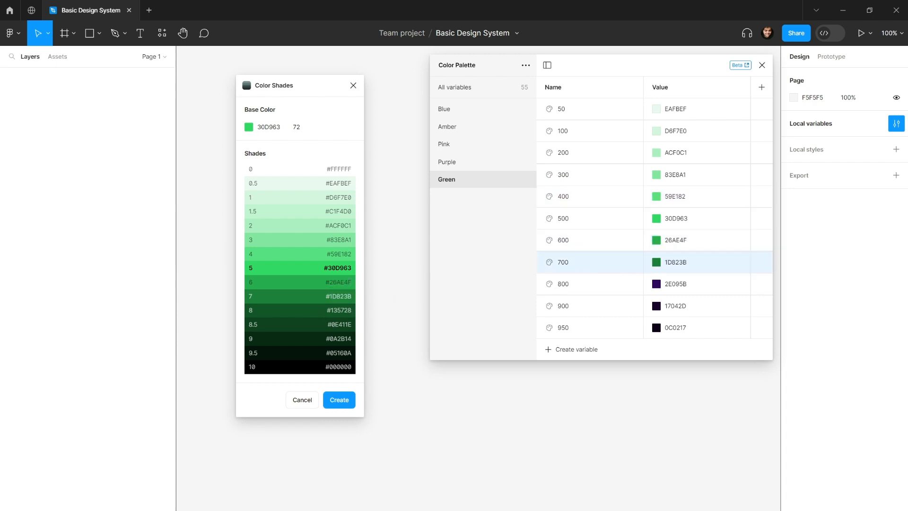
{"action": "key", "text": "ctrl+c"}
{"action": "left_click", "coordinate": [762, 283]}
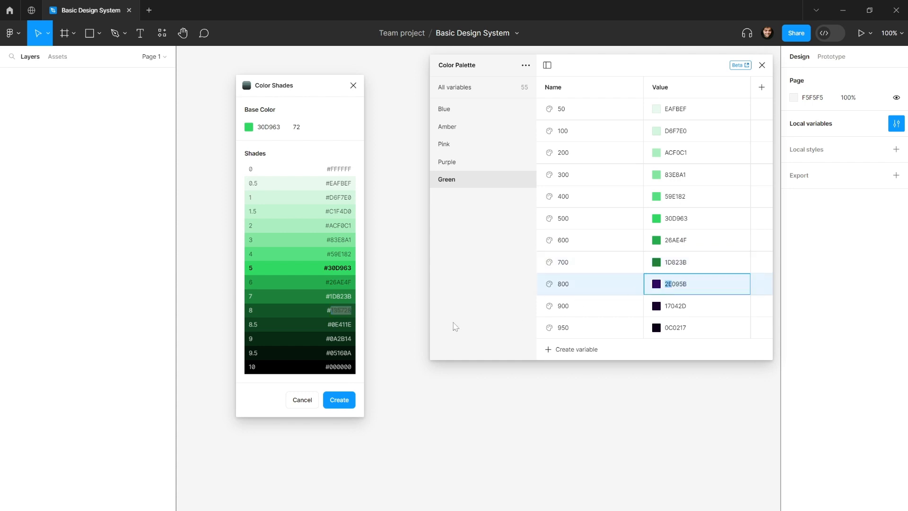
{"action": "key", "text": "ctrl+v"}
{"action": "double_click", "coordinate": [340, 339]}
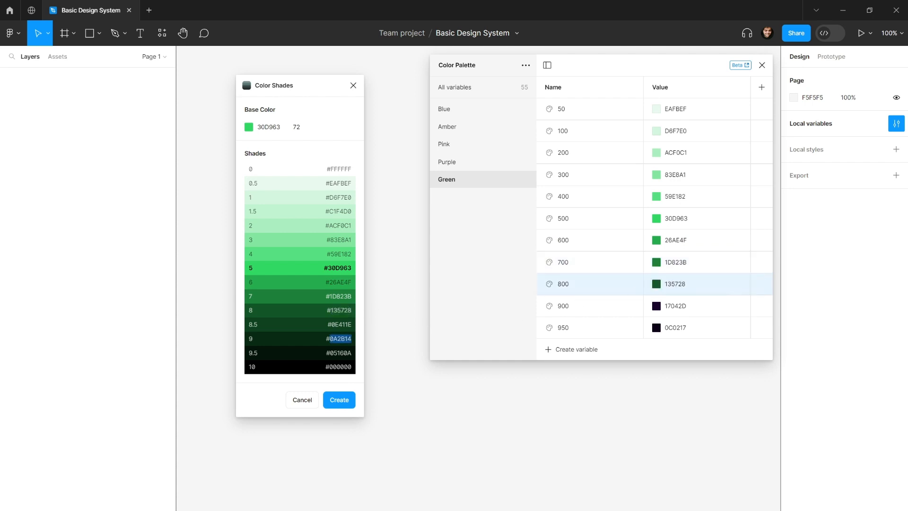
{"action": "key", "text": "ctrl+c"}
{"action": "left_click", "coordinate": [761, 306]}
{"action": "key", "text": "ctrl+v"}
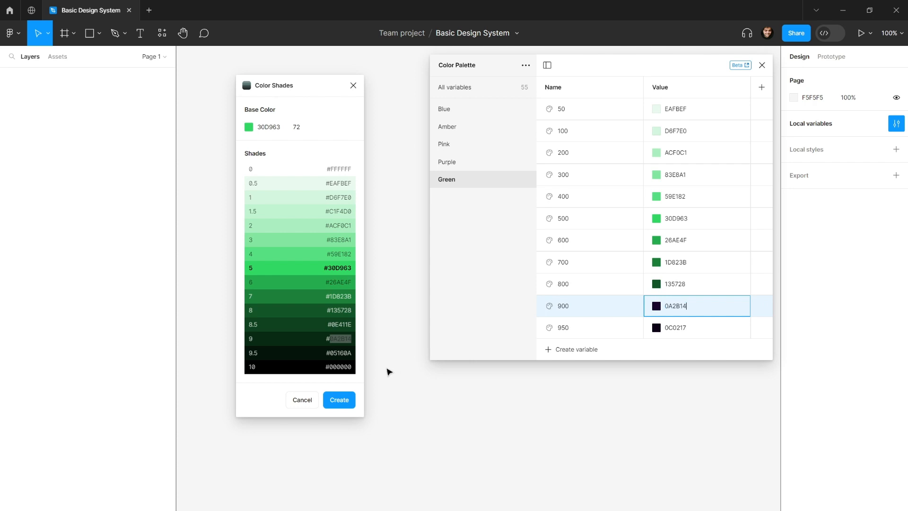
Set Green 950 to 05160A, copied from the hex label of shade 9.5.
{"action": "double_click", "coordinate": [341, 353]}
{"action": "key", "text": "ctrl+c"}
{"action": "left_click", "coordinate": [677, 326]}
{"action": "key", "text": "ctrl+v"}
{"action": "key", "text": "Return"}
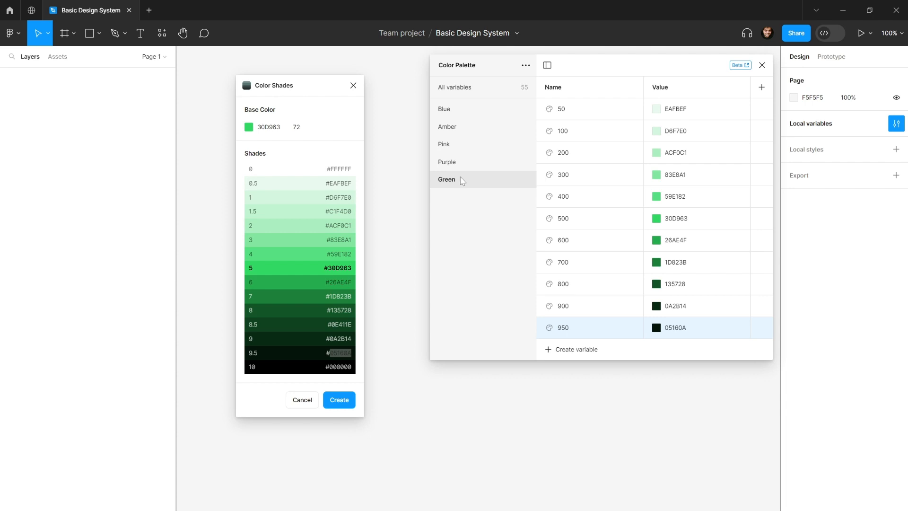
Duplicate the Green variable group and rename the copy Red.
{"action": "left_click", "coordinate": [449, 146]}
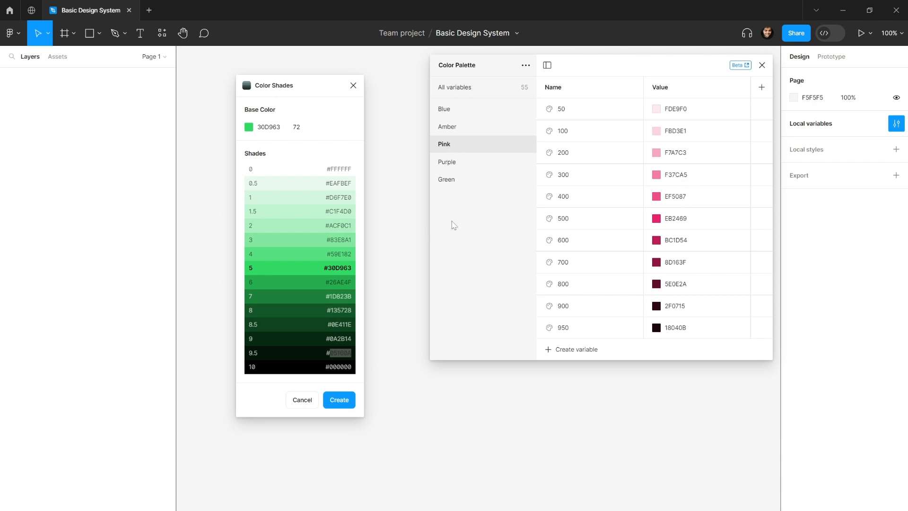
{"action": "left_click", "coordinate": [450, 179]}
{"action": "right_click", "coordinate": [458, 179]}
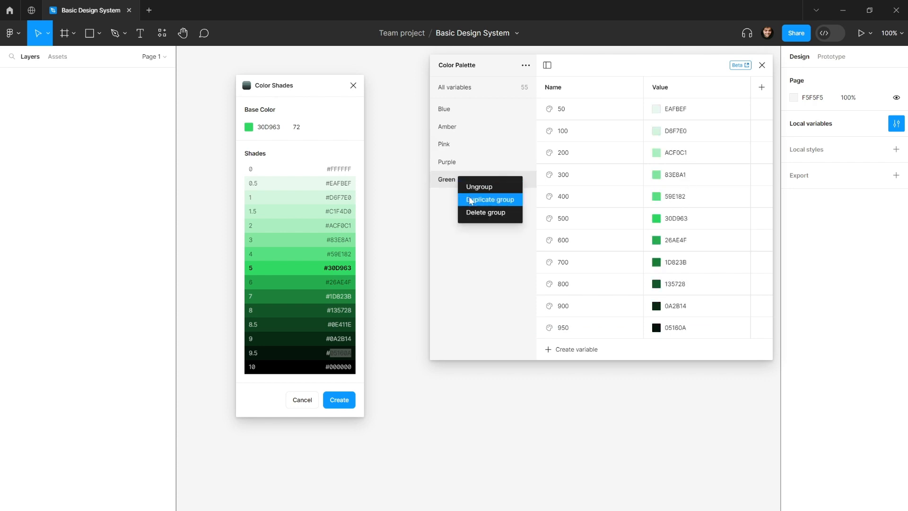
{"action": "left_click", "coordinate": [471, 199]}
{"action": "double_click", "coordinate": [440, 197]}
{"action": "type", "text": "Red"}
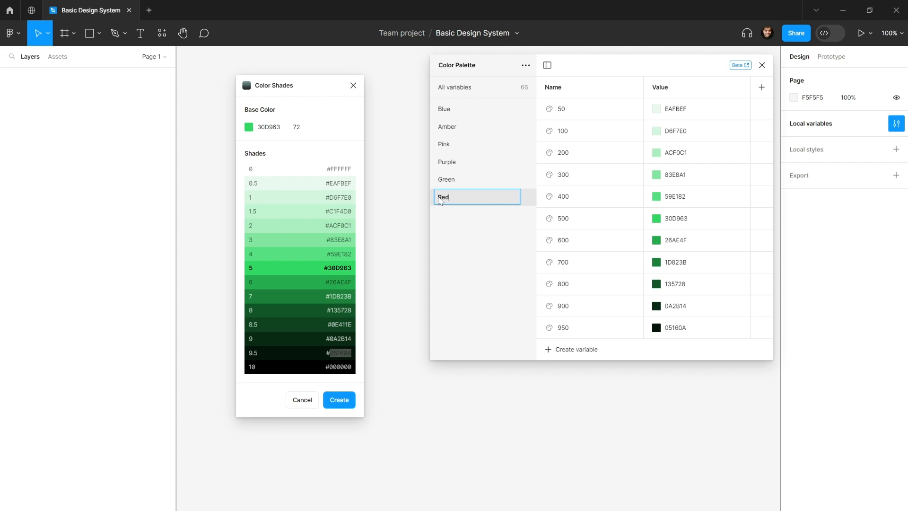
{"action": "key", "text": "Return"}
Change the Color Shades base color to the red E61938.
{"action": "left_click", "coordinate": [247, 132]}
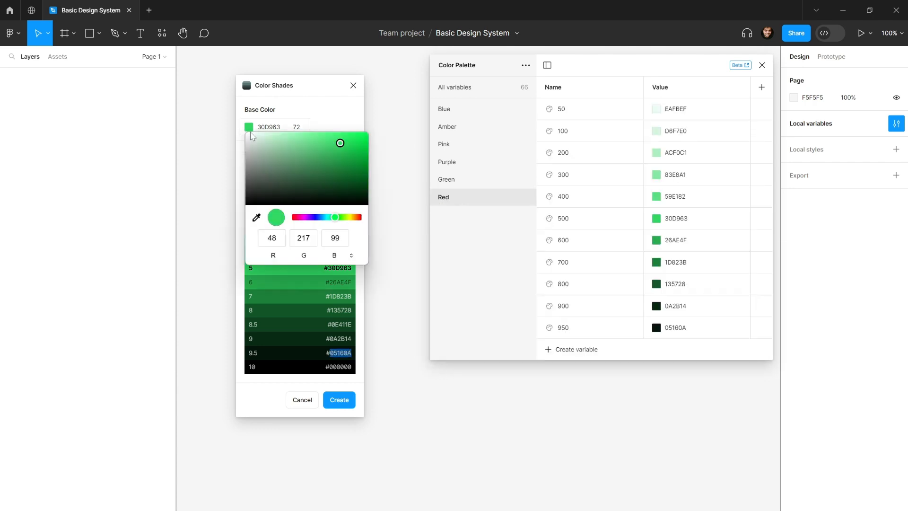
{"action": "left_click", "coordinate": [297, 218]}
{"action": "left_click_drag", "start_coordinate": [295, 218], "coordinate": [293, 219]}
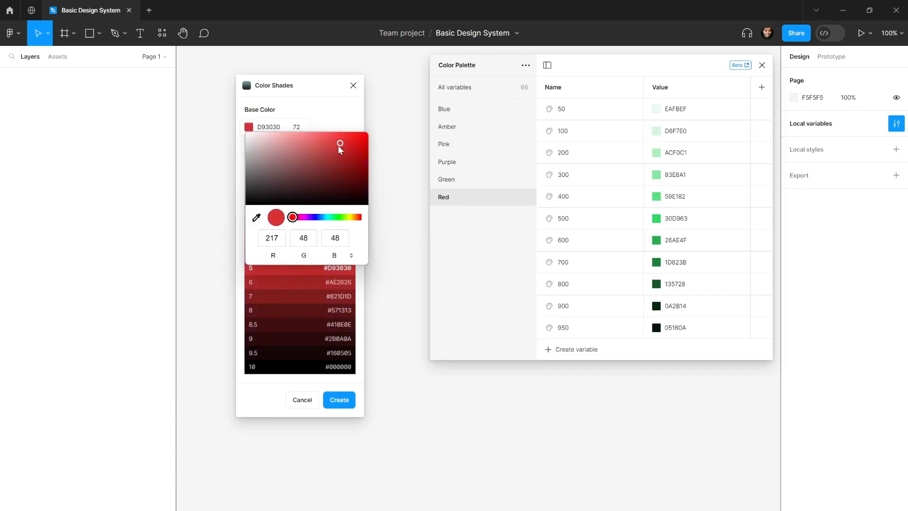
{"action": "left_click_drag", "start_coordinate": [338, 146], "coordinate": [355, 140]}
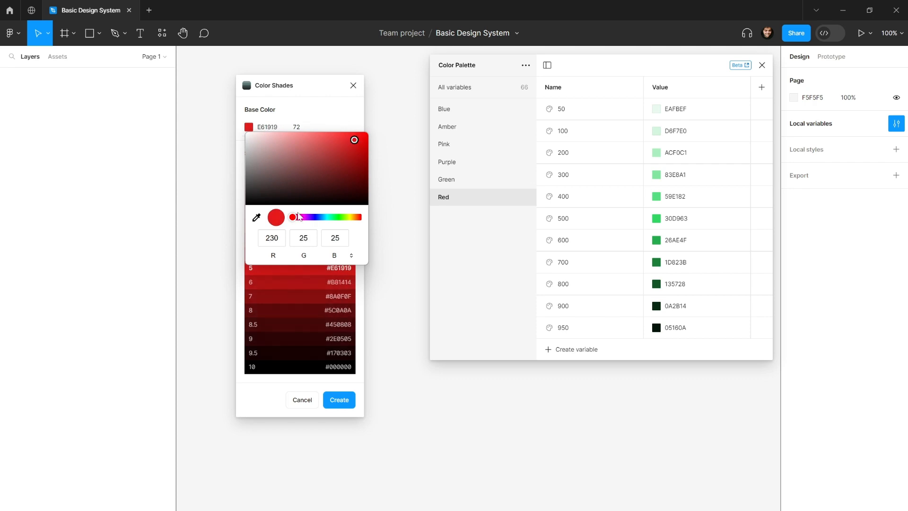
{"action": "left_click_drag", "start_coordinate": [290, 219], "coordinate": [293, 219]}
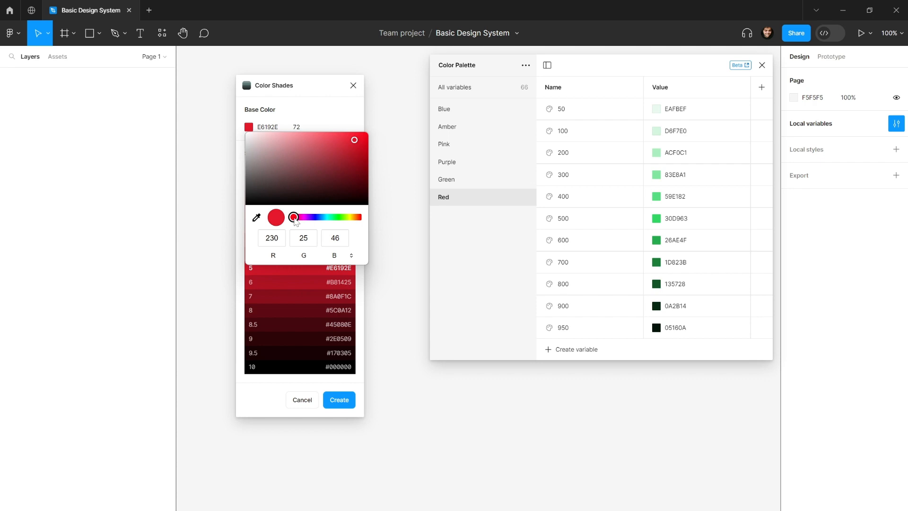
{"action": "left_click_drag", "start_coordinate": [295, 221], "coordinate": [296, 222]}
{"action": "left_click", "coordinate": [330, 117]}
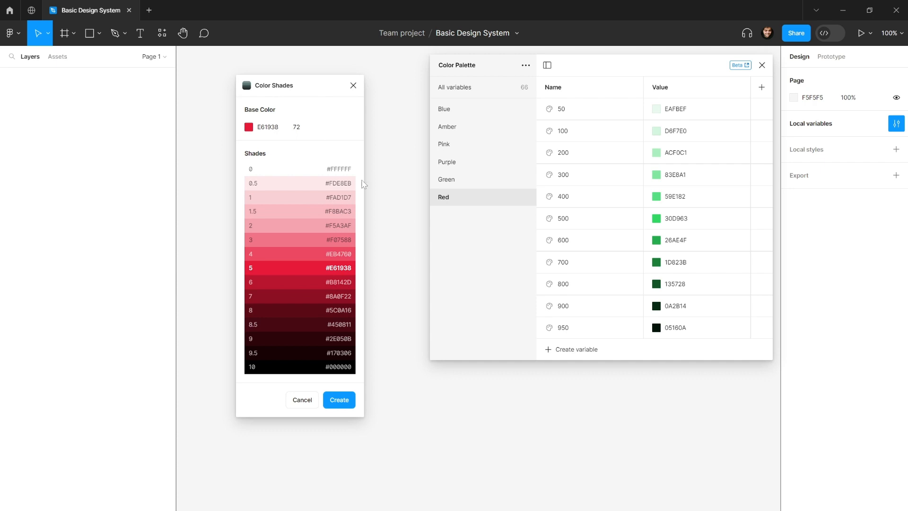
Set Red 50 to FDE8EB and Red 100 to FAD1D7, copied from the hex labels of shades 0.5 and 1.
{"action": "double_click", "coordinate": [343, 186]}
{"action": "double_click", "coordinate": [683, 108]}
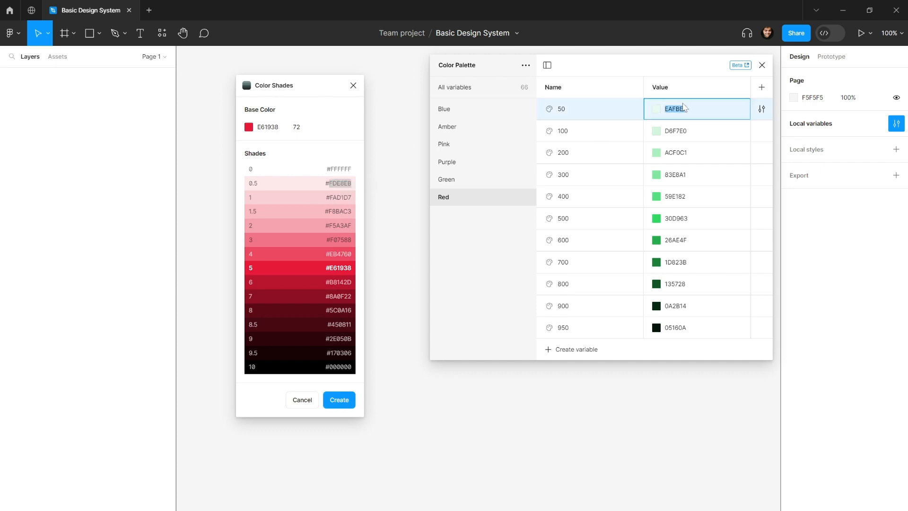
{"action": "key", "text": "ctrl+v"}
{"action": "double_click", "coordinate": [341, 198]}
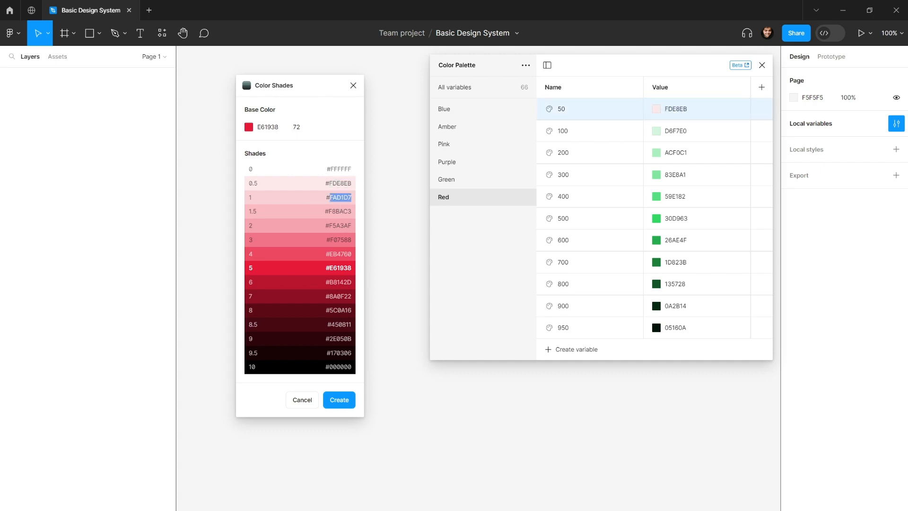
{"action": "double_click", "coordinate": [676, 134]}
{"action": "key", "text": "ctrl+v"}
Set Red 200 to F5A3AF and Red 300 to F07588, copied from the hex labels of shades 2 and 3.
{"action": "double_click", "coordinate": [338, 226]}
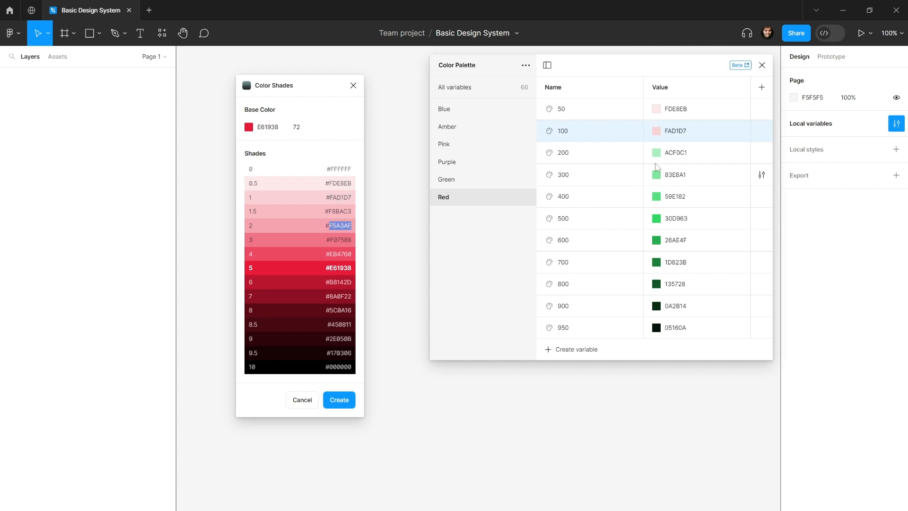
{"action": "double_click", "coordinate": [681, 152]}
{"action": "key", "text": "ctrl+v"}
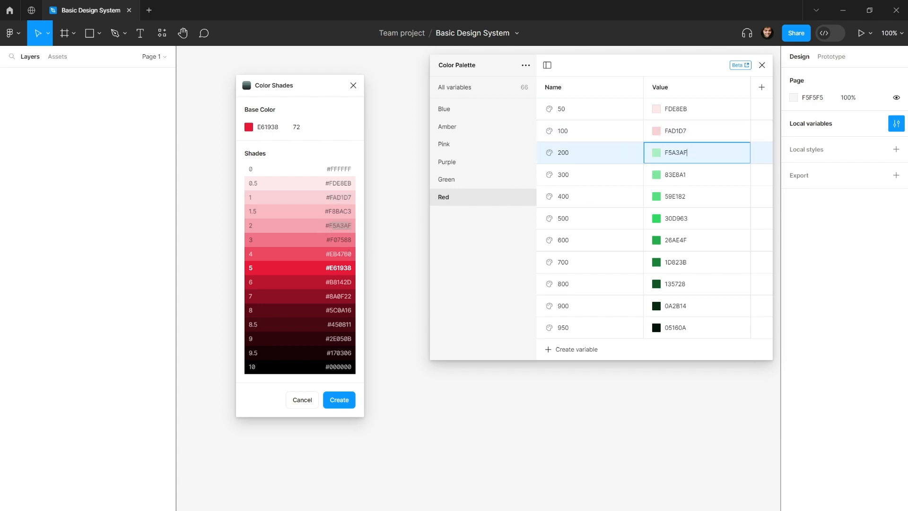
{"action": "double_click", "coordinate": [340, 240]}
{"action": "double_click", "coordinate": [678, 175]}
{"action": "key", "text": "ctrl+v"}
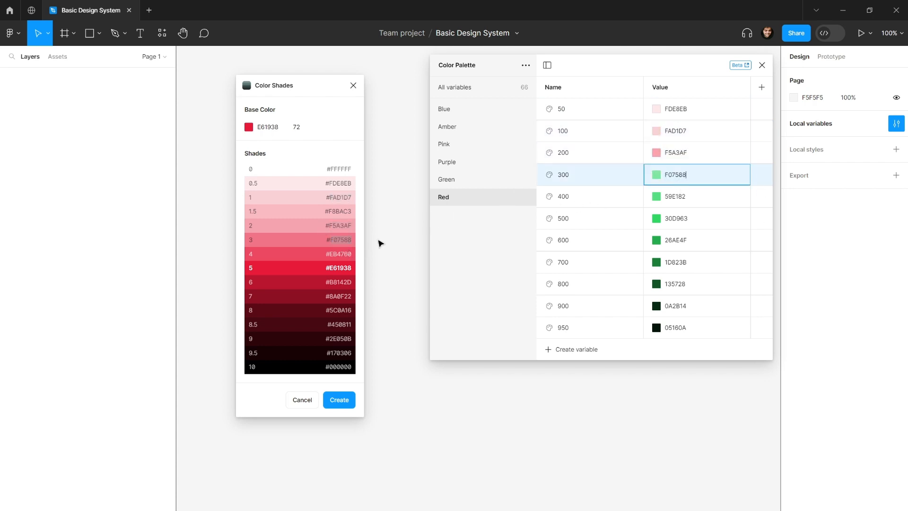
Set Red 400 to EB4760 and Red 500 to E61938, copied from the hex labels of shades 4 and 5.
{"action": "double_click", "coordinate": [339, 254]}
{"action": "double_click", "coordinate": [675, 197]}
{"action": "key", "text": "ctrl+v"}
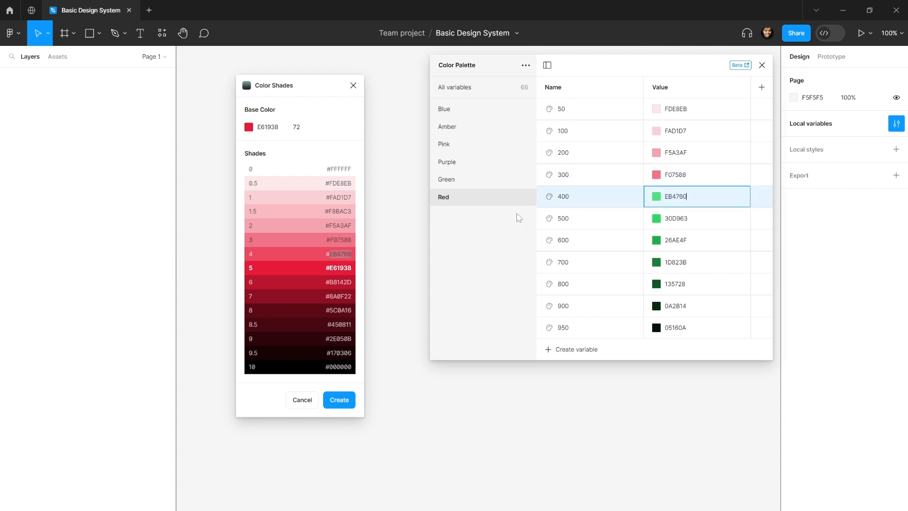
{"action": "double_click", "coordinate": [351, 267]}
{"action": "double_click", "coordinate": [676, 218]}
{"action": "key", "text": "ctrl+v"}
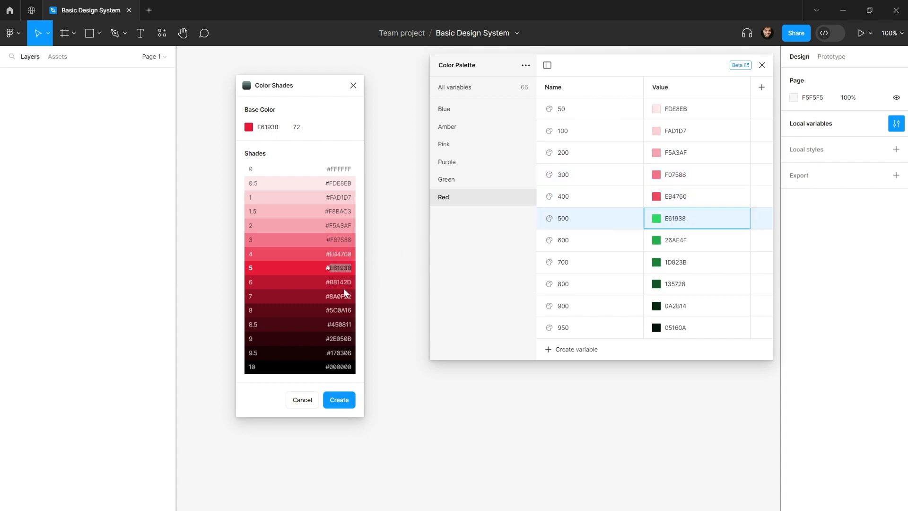
Set Red 600 to B8142D and Red 700 to 8A0F22, copied from the hex labels of shades 6 and 7.
{"action": "double_click", "coordinate": [340, 282]}
{"action": "double_click", "coordinate": [677, 240]}
{"action": "key", "text": "ctrl+v"}
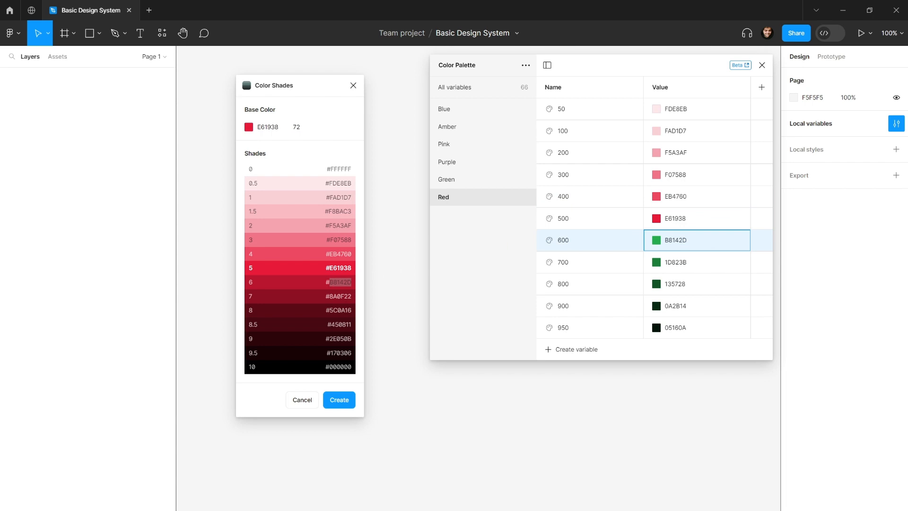
{"action": "double_click", "coordinate": [340, 296]}
{"action": "key", "text": "ctrl+c"}
{"action": "double_click", "coordinate": [676, 262]}
{"action": "key", "text": "ctrl+v"}
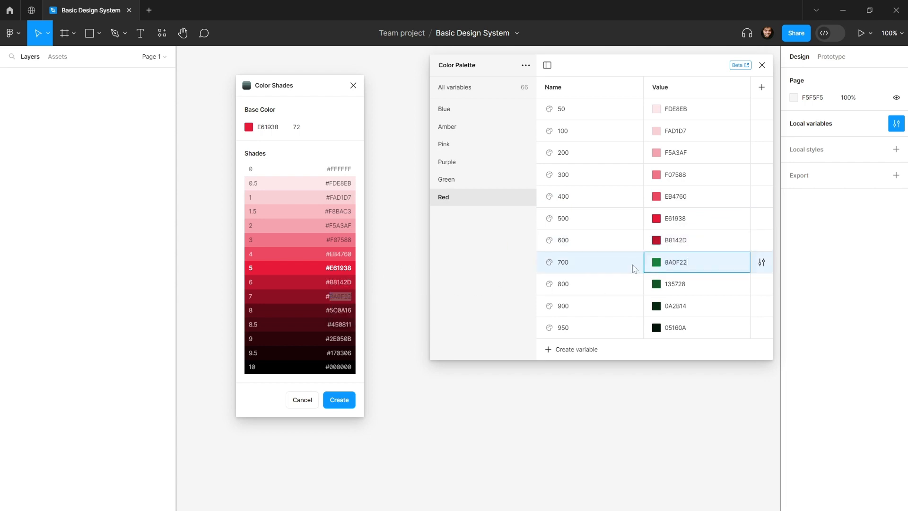
Set Red 800 to 5C0A16 and Red 900 to 2E050B, copied from the hex labels of shades 8 and 9.
{"action": "double_click", "coordinate": [340, 312]}
{"action": "key", "text": "ctrl+c"}
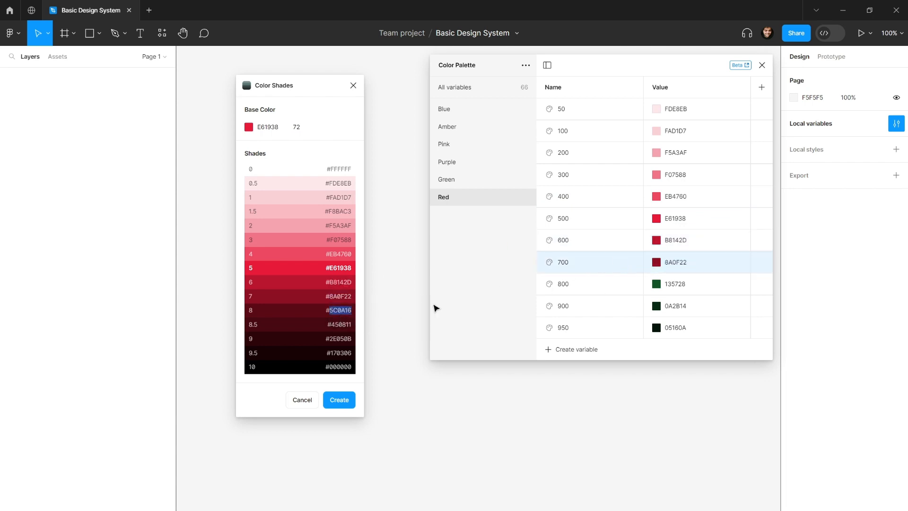
{"action": "double_click", "coordinate": [672, 284]}
{"action": "key", "text": "ctrl+v"}
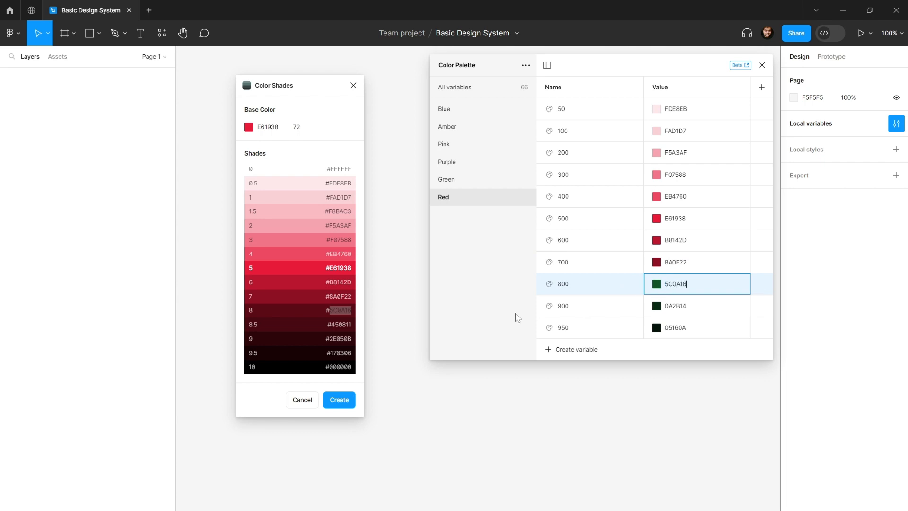
{"action": "double_click", "coordinate": [340, 339]}
{"action": "key", "text": "ctrl+c"}
{"action": "double_click", "coordinate": [676, 305]}
{"action": "key", "text": "ctrl+v"}
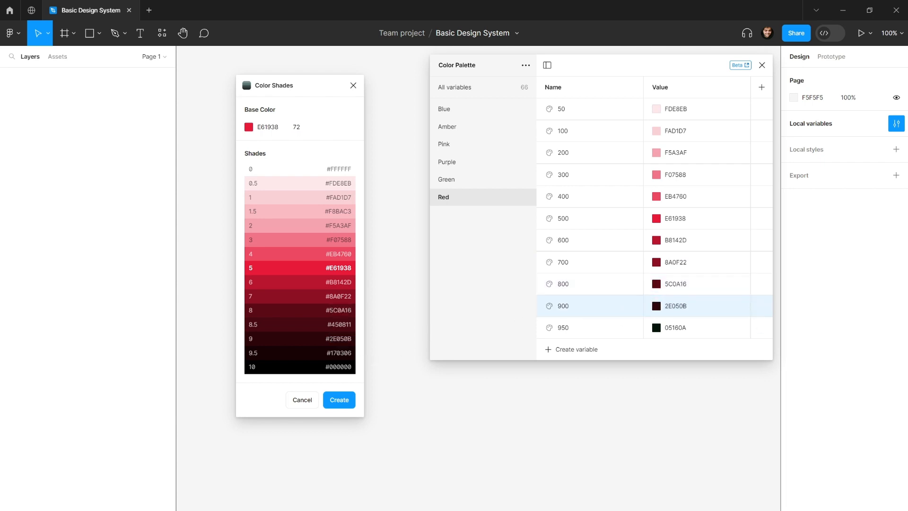
Set Red 950 to 170306, copied from the hex label of shade 9.5.
{"action": "double_click", "coordinate": [341, 353]}
{"action": "key", "text": "ctrl+c"}
{"action": "double_click", "coordinate": [669, 327]}
{"action": "key", "text": "ctrl+v"}
{"action": "key", "text": "Return"}
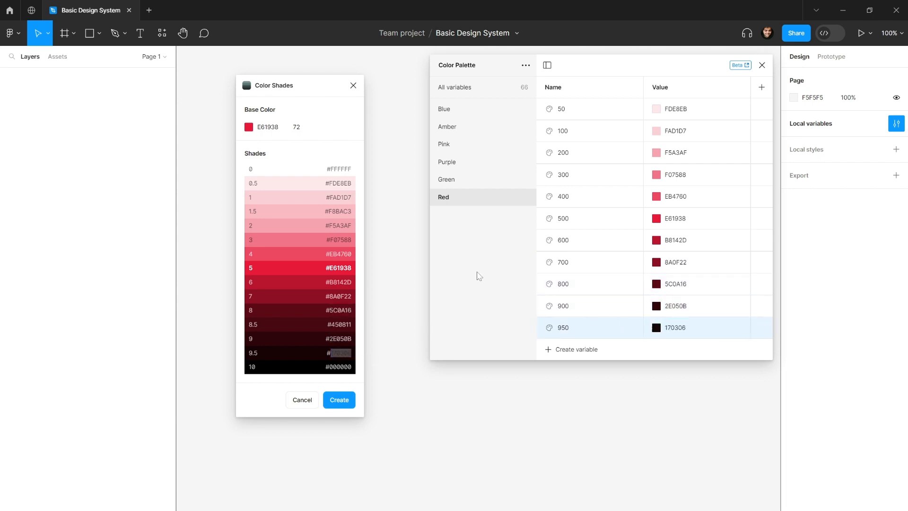
Restart the Color Shades plugin and shift its base color's hue to the bluish gray 4E5673.
{"action": "left_click", "coordinate": [354, 85]}
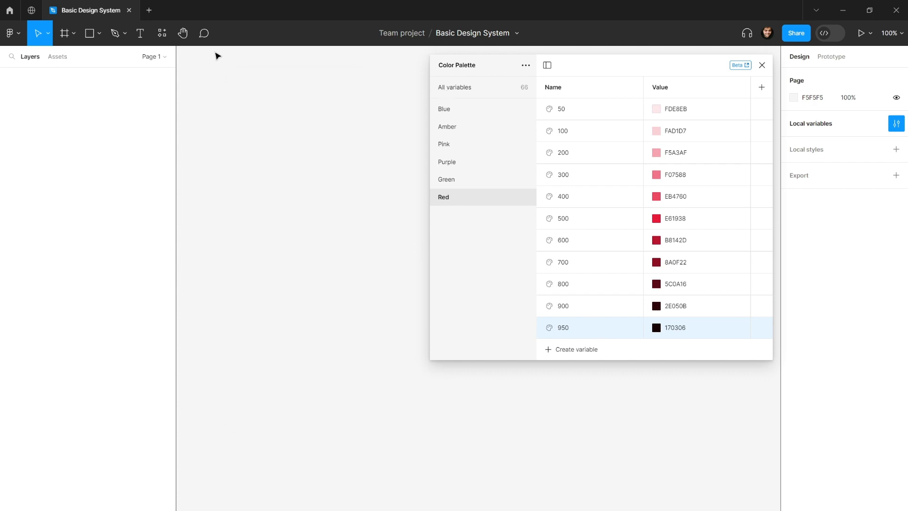
{"action": "left_click", "coordinate": [166, 33]}
{"action": "left_click", "coordinate": [231, 157]}
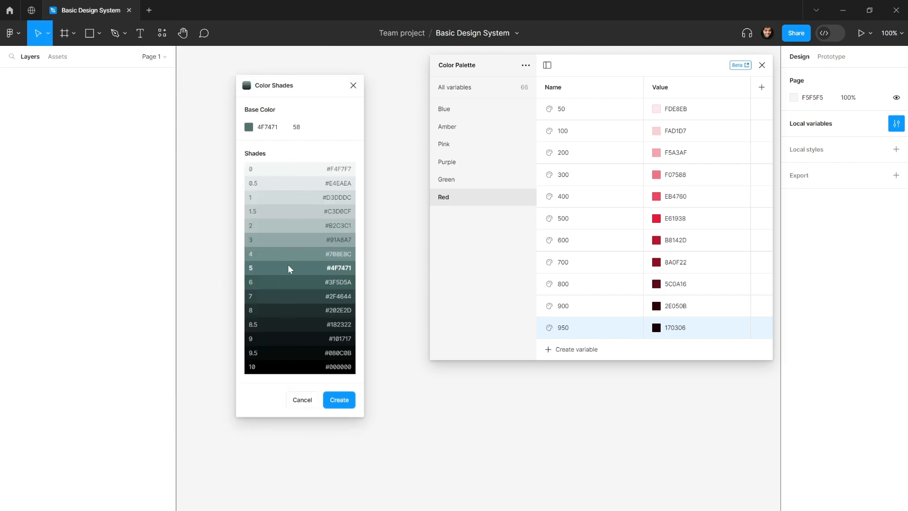
{"action": "left_click", "coordinate": [249, 127]}
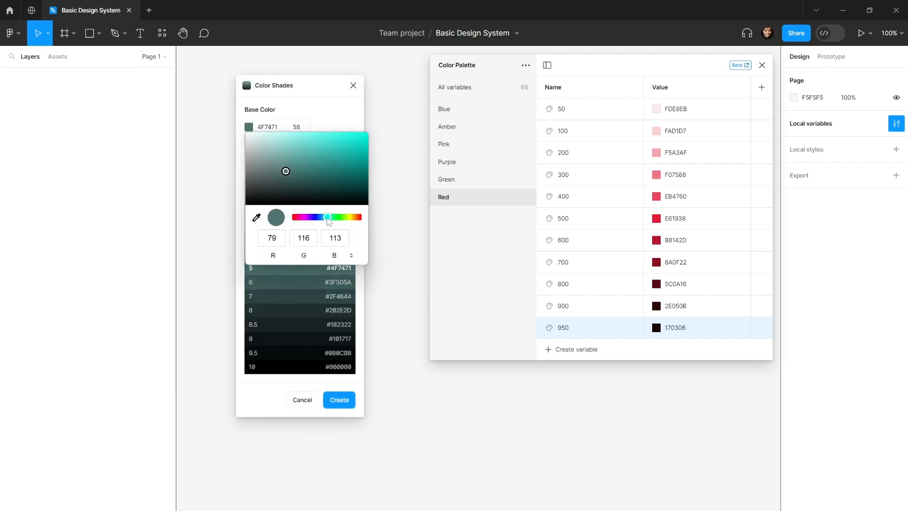
{"action": "left_click_drag", "start_coordinate": [328, 218], "coordinate": [318, 221]}
{"action": "left_click", "coordinate": [264, 392]}
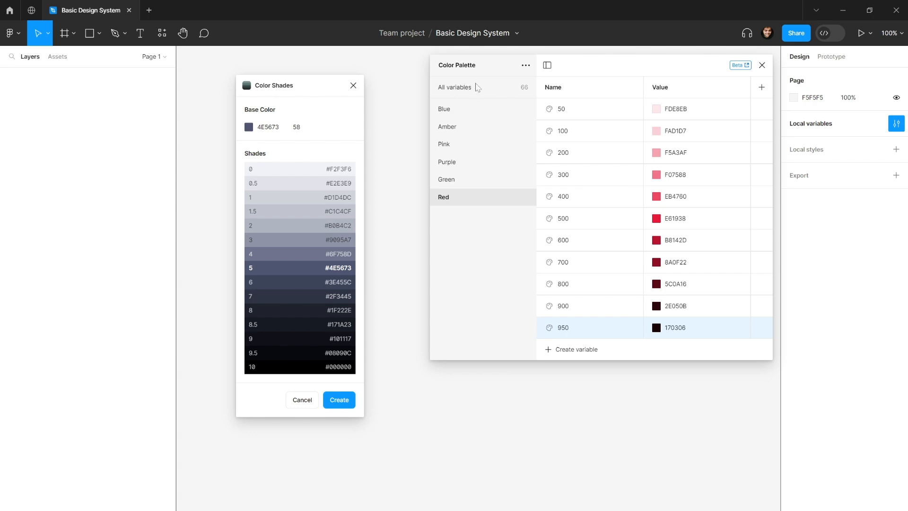
Duplicate the Red variable group and name the copy Chilled Blue.
{"action": "right_click", "coordinate": [454, 196]}
{"action": "left_click", "coordinate": [473, 215]}
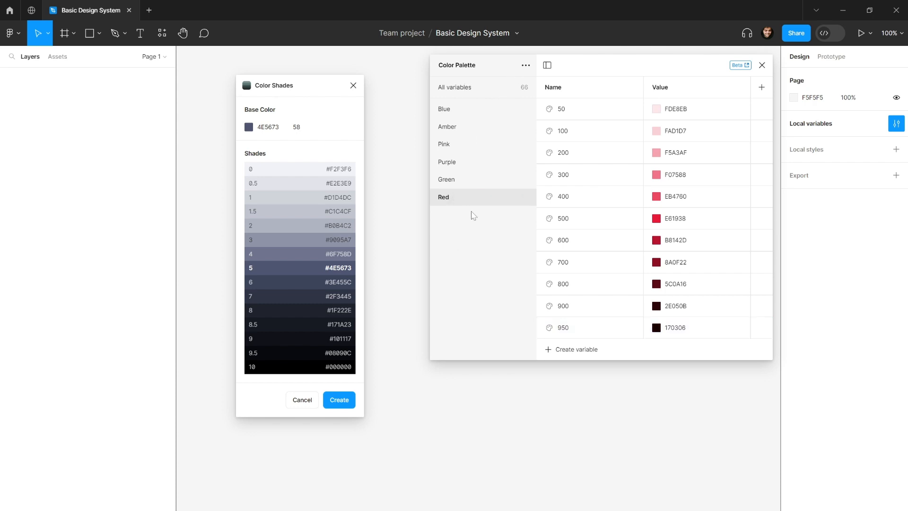
{"action": "double_click", "coordinate": [450, 218]}
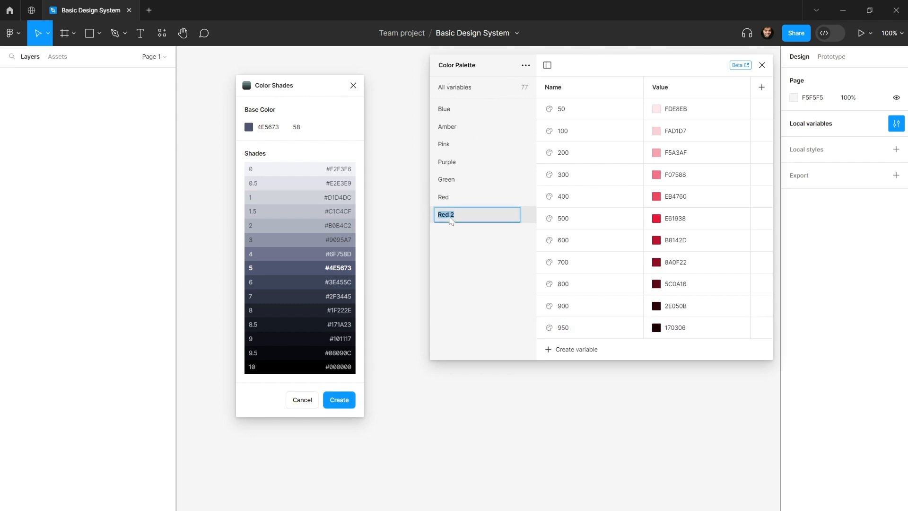
{"action": "type", "text": "Chilled Blue"}
{"action": "key", "text": "Return"}
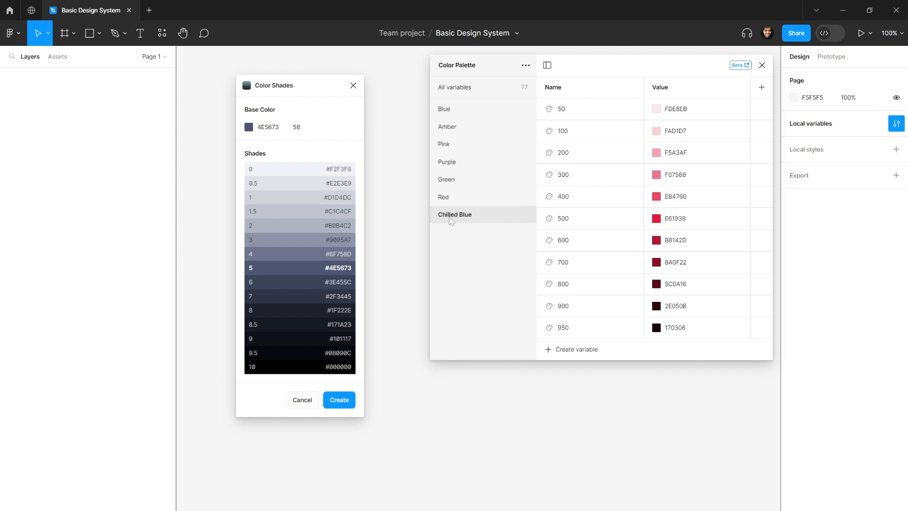
Set Chilled Blue 50 to E2E3E9 and 100 to D1D4DC, copied from the hex labels of shades 0.5 and 1.
{"action": "double_click", "coordinate": [340, 183]}
{"action": "key", "text": "ctrl+c"}
{"action": "left_click", "coordinate": [679, 117]}
{"action": "key", "text": "ctrl+v"}
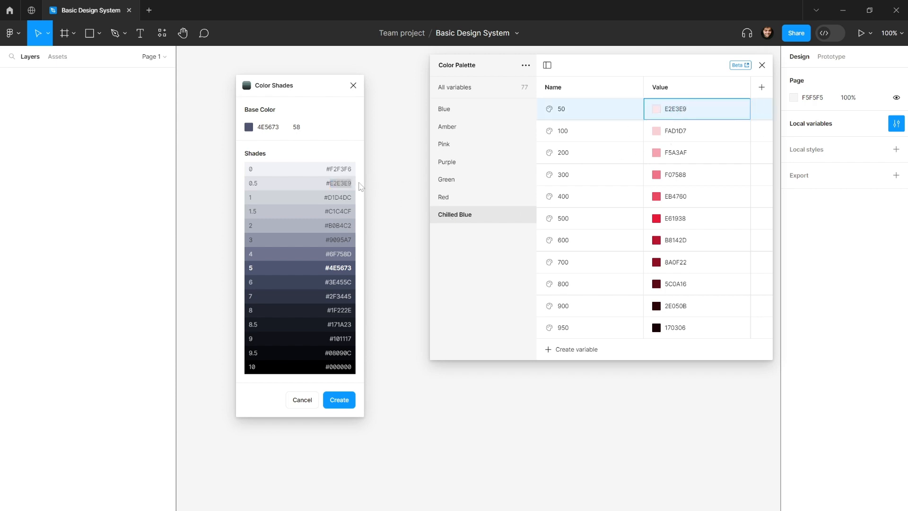
{"action": "left_click", "coordinate": [333, 197]}
{"action": "key", "text": "ctrl+a"}
{"action": "double_click", "coordinate": [339, 198]}
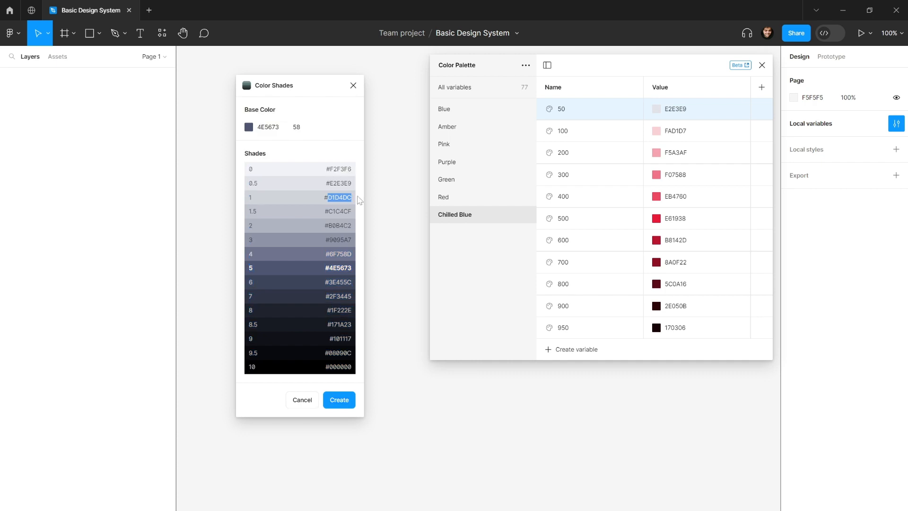
{"action": "left_click", "coordinate": [676, 137]}
{"action": "key", "text": "ctrl+v"}
Set Chilled Blue 200 to B0B4C2 and 300 to 9095A7, copied from the hex labels of shades 2 and 3.
{"action": "double_click", "coordinate": [339, 226]}
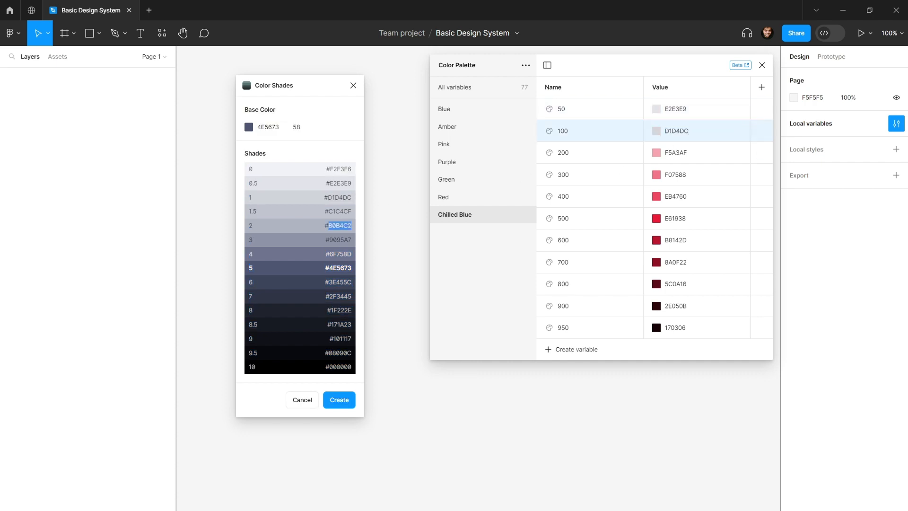
{"action": "key", "text": "ctrl+c"}
{"action": "left_click", "coordinate": [677, 156]}
{"action": "key", "text": "ctrl+v"}
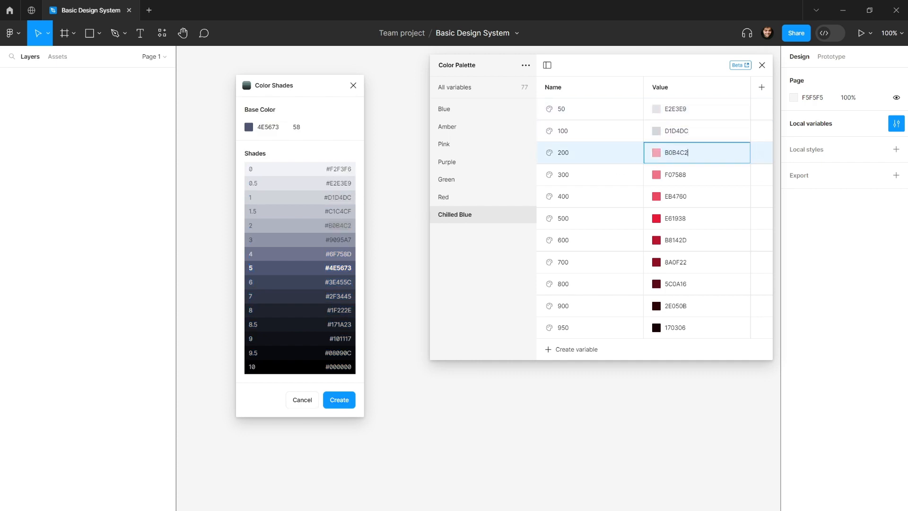
{"action": "double_click", "coordinate": [338, 239]}
{"action": "key", "text": "ctrl+c"}
{"action": "left_click", "coordinate": [662, 180]}
{"action": "key", "text": "ctrl+v"}
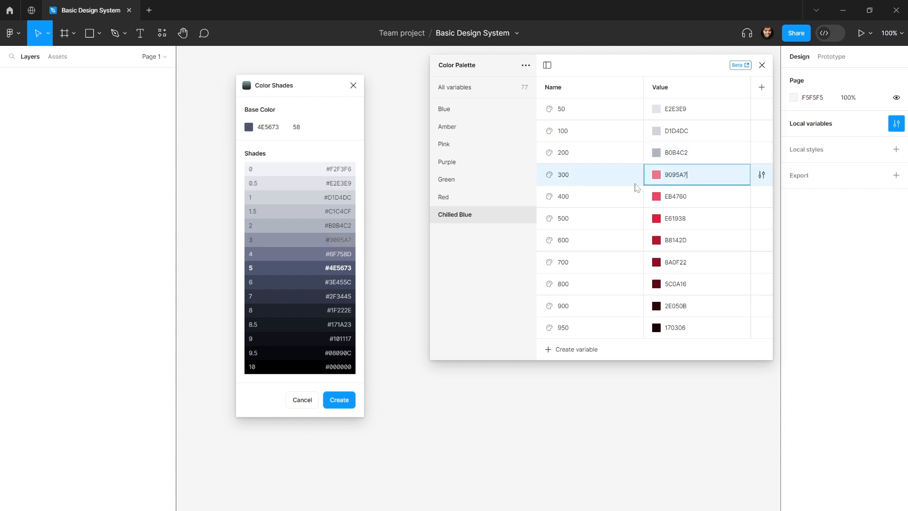
Set Chilled Blue 400 to 6F758D and 500 to 4E5673, copied from the hex labels of shades 4 and 5.
{"action": "double_click", "coordinate": [340, 254]}
{"action": "key", "text": "ctrl+c"}
{"action": "left_click", "coordinate": [678, 202]}
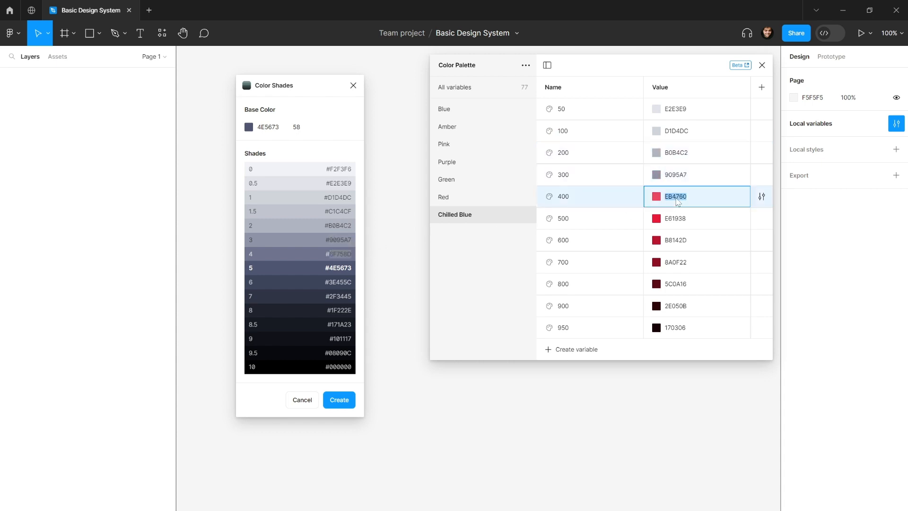
{"action": "key", "text": "ctrl+v"}
{"action": "double_click", "coordinate": [340, 268]}
{"action": "key", "text": "ctrl+c"}
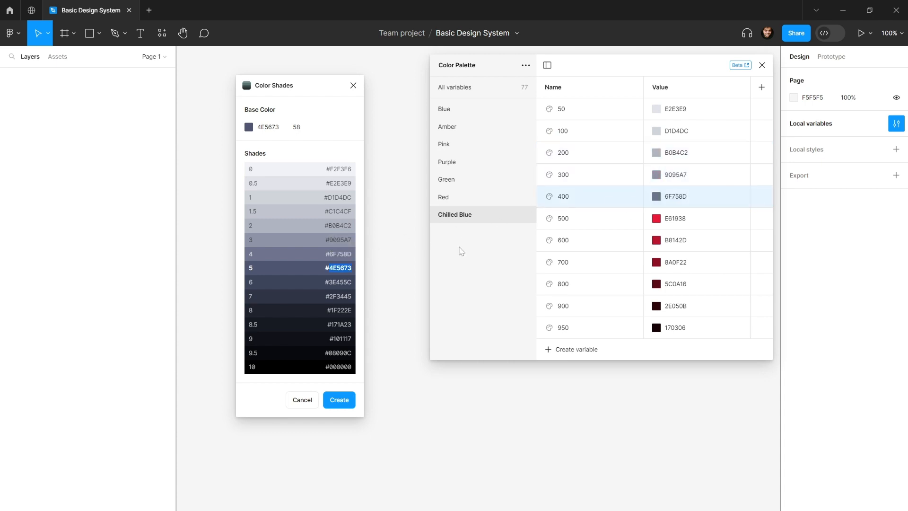
{"action": "left_click", "coordinate": [686, 226]}
{"action": "key", "text": "ctrl+v"}
Rename the Chilled Blue variable group as Chilled Gray.
{"action": "double_click", "coordinate": [463, 216]}
{"action": "double_click", "coordinate": [464, 217]}
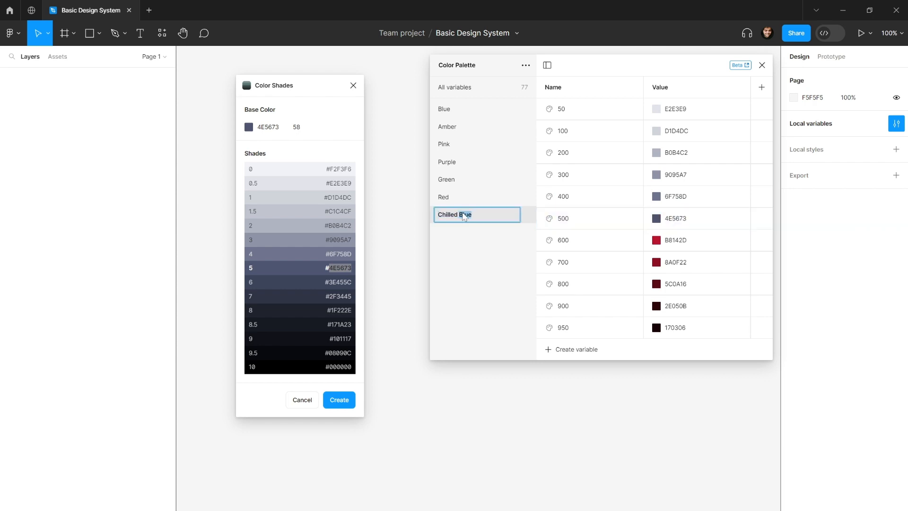
{"action": "type", "text": "Gray"}
{"action": "key", "text": "Return"}
Set Chilled Gray 600 to 3E455C and 700 to 2F3445, copied from the hex labels of shades 6 and 7.
{"action": "double_click", "coordinate": [339, 282]}
{"action": "key", "text": "ctrl+c"}
{"action": "left_click", "coordinate": [761, 240]}
{"action": "key", "text": "ctrl+v"}
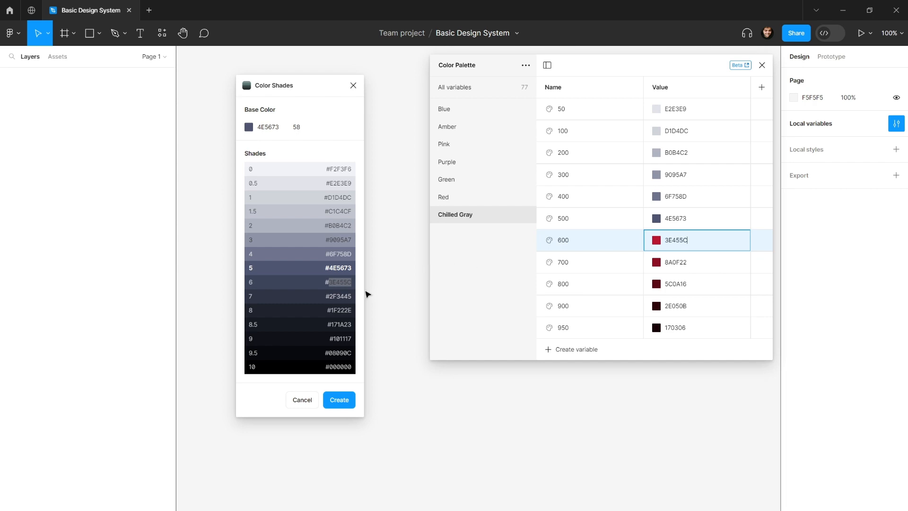
{"action": "double_click", "coordinate": [341, 296]}
{"action": "key", "text": "ctrl+c"}
{"action": "left_click", "coordinate": [761, 262]}
{"action": "key", "text": "ctrl+v"}
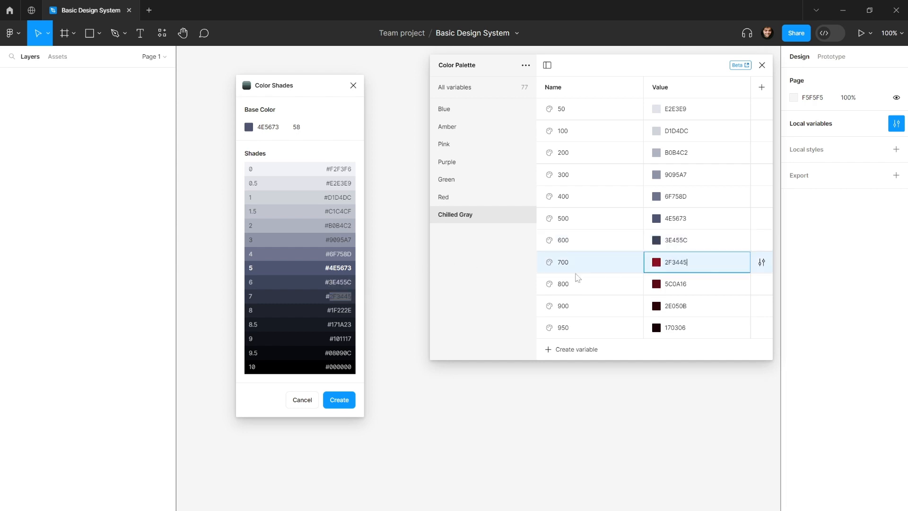
Set Chilled Gray 800 to 1F222E and 900 to 101117, copied from the hex labels of shades 8 and 9.
{"action": "double_click", "coordinate": [353, 311]}
{"action": "key", "text": "ctrl+c"}
{"action": "left_click", "coordinate": [761, 284]}
{"action": "key", "text": "ctrl+v"}
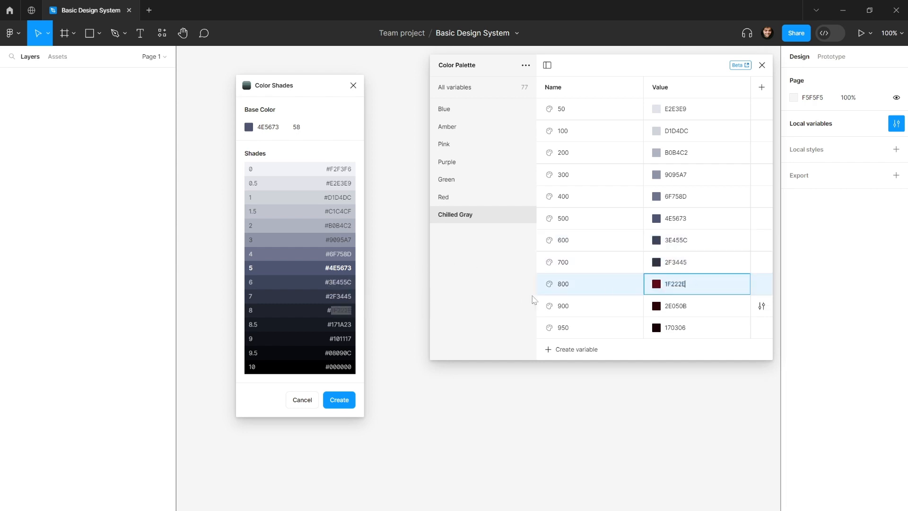
{"action": "double_click", "coordinate": [340, 339]}
{"action": "key", "text": "ctrl+c"}
{"action": "left_click", "coordinate": [677, 307]}
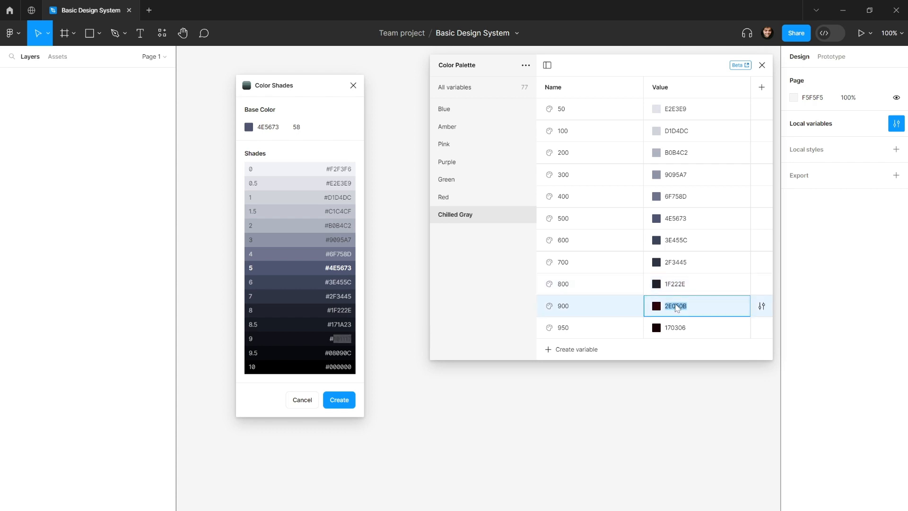
{"action": "key", "text": "ctrl+v"}
Set Chilled Gray 950 to 08090C, copied from the hex label of shade 9.5.
{"action": "double_click", "coordinate": [340, 353]}
{"action": "key", "text": "ctrl+c"}
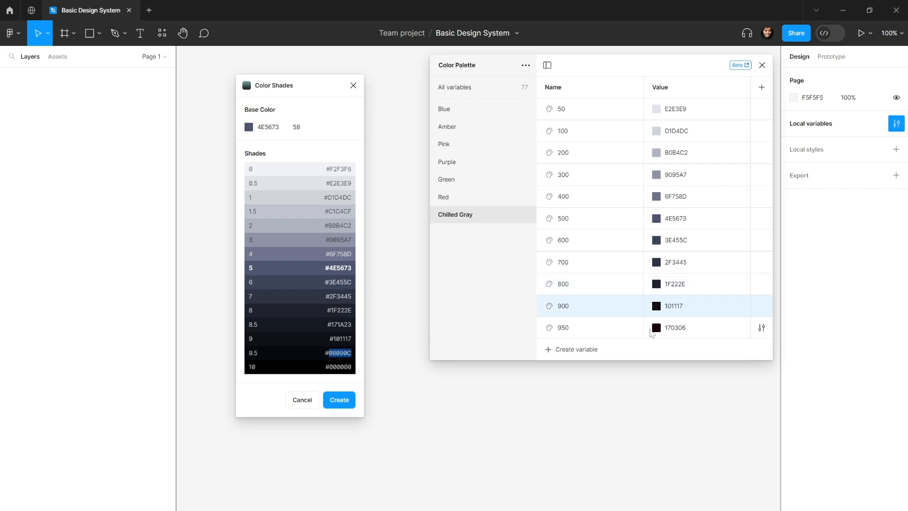
{"action": "left_click", "coordinate": [674, 328]}
{"action": "key", "text": "ctrl+v"}
{"action": "key", "text": "Return"}
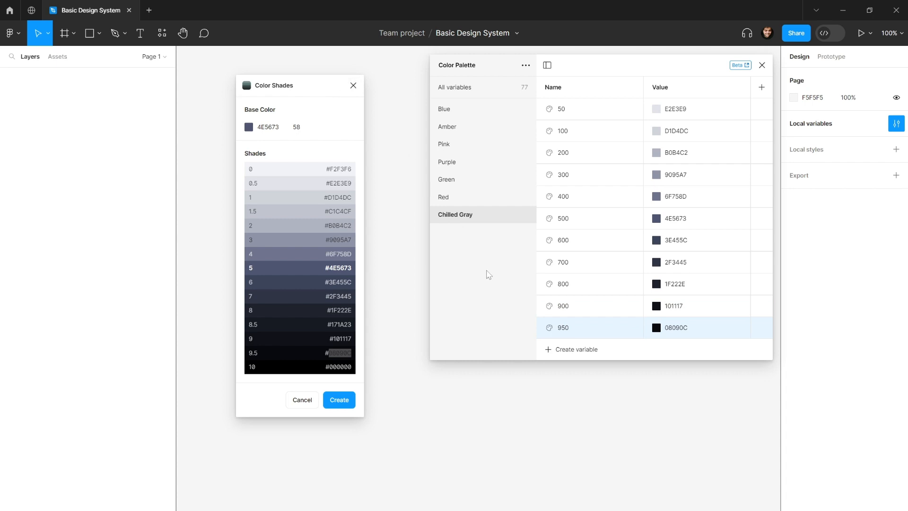
Change the Color Shades base color to the neutral gray 808080.
{"action": "left_click", "coordinate": [247, 128]}
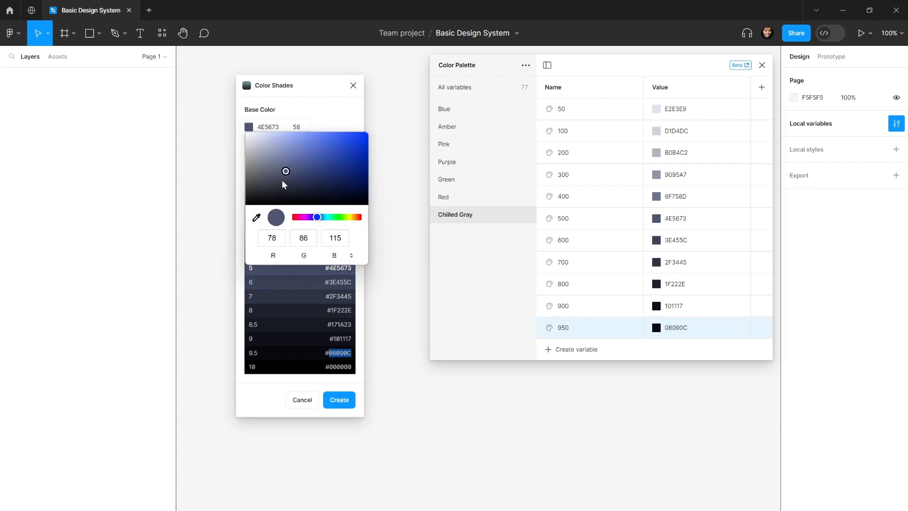
{"action": "left_click_drag", "start_coordinate": [285, 174], "coordinate": [243, 175]}
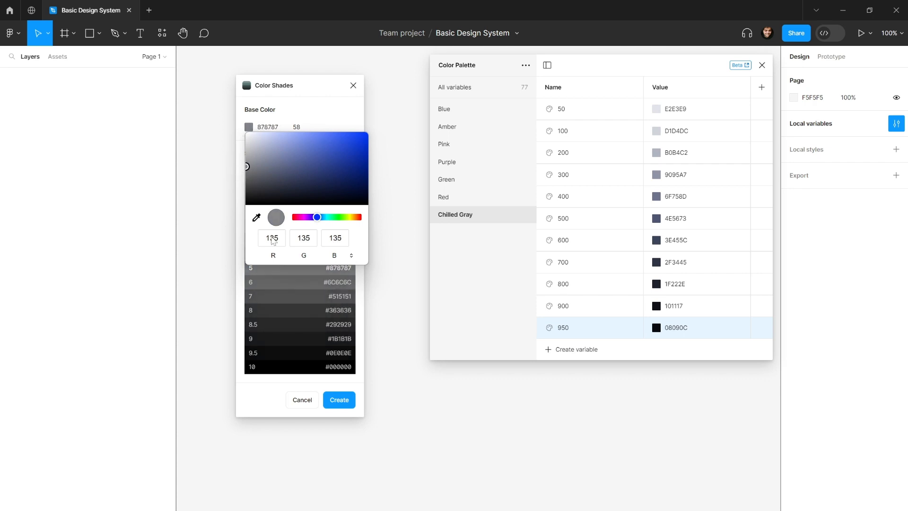
{"action": "left_click", "coordinate": [272, 240]}
{"action": "left_click_drag", "start_coordinate": [248, 169], "coordinate": [240, 133]}
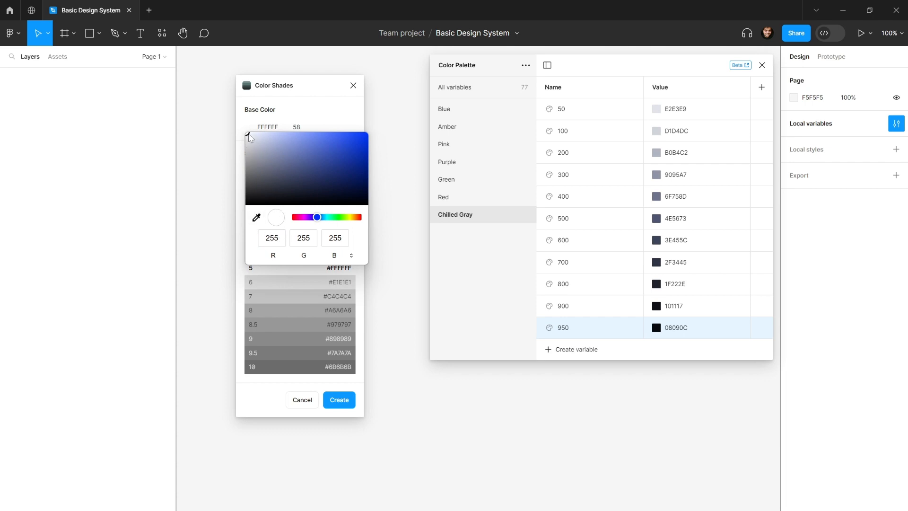
{"action": "left_click_drag", "start_coordinate": [248, 134], "coordinate": [221, 173]}
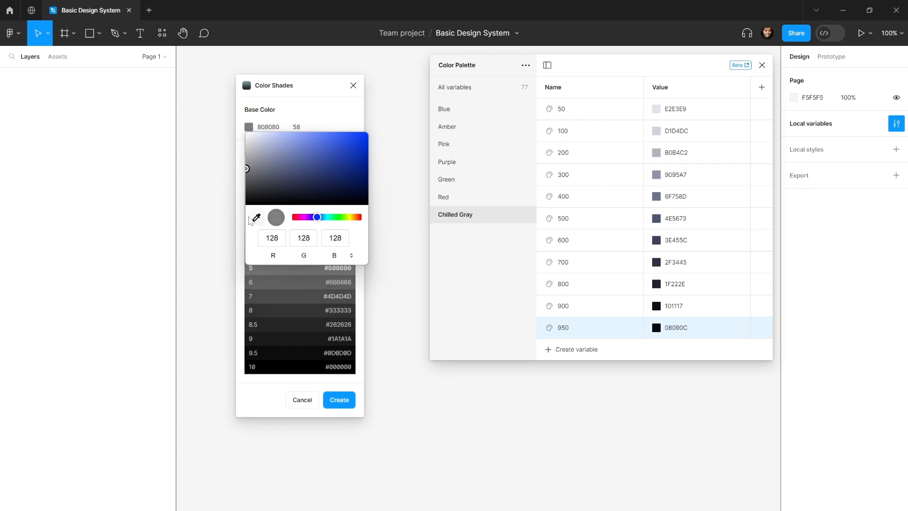
{"action": "left_click", "coordinate": [272, 396]}
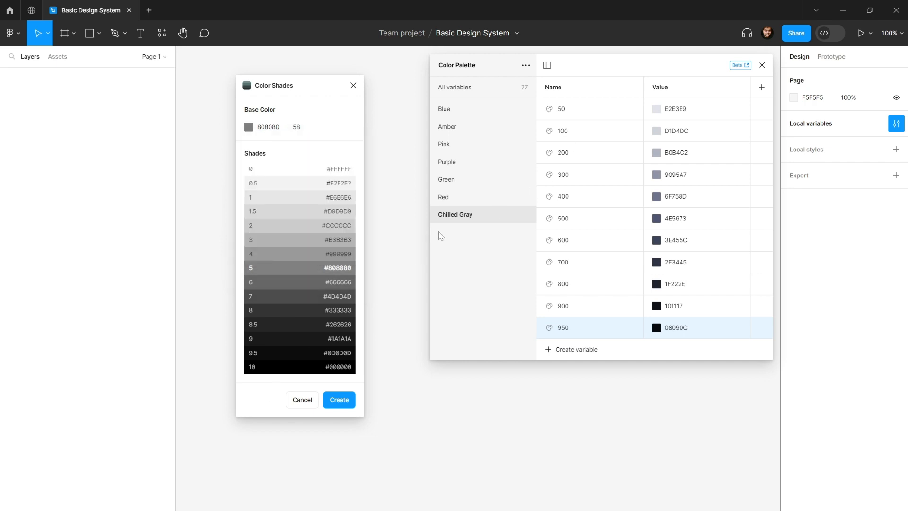
Duplicate the Chilled Gray variable group and name the copy Black & White Shades.
{"action": "right_click", "coordinate": [457, 215]}
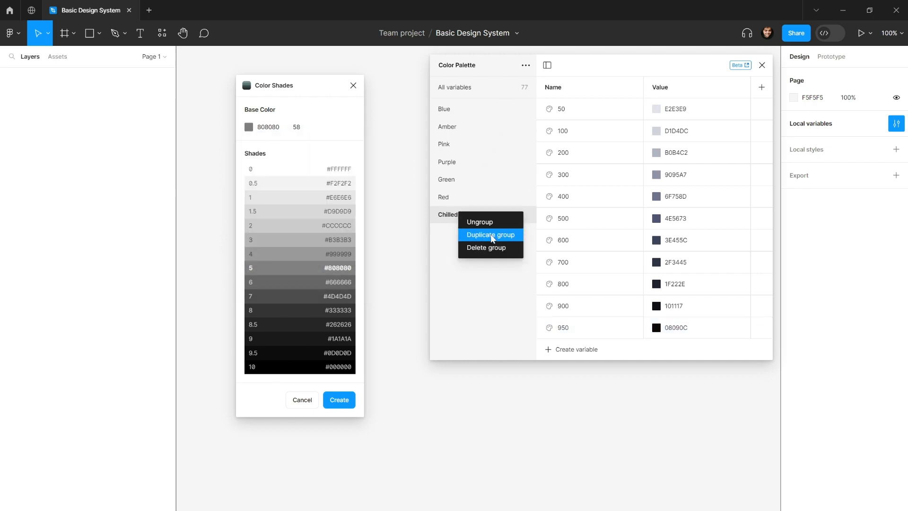
{"action": "left_click", "coordinate": [492, 235]}
{"action": "double_click", "coordinate": [461, 232]}
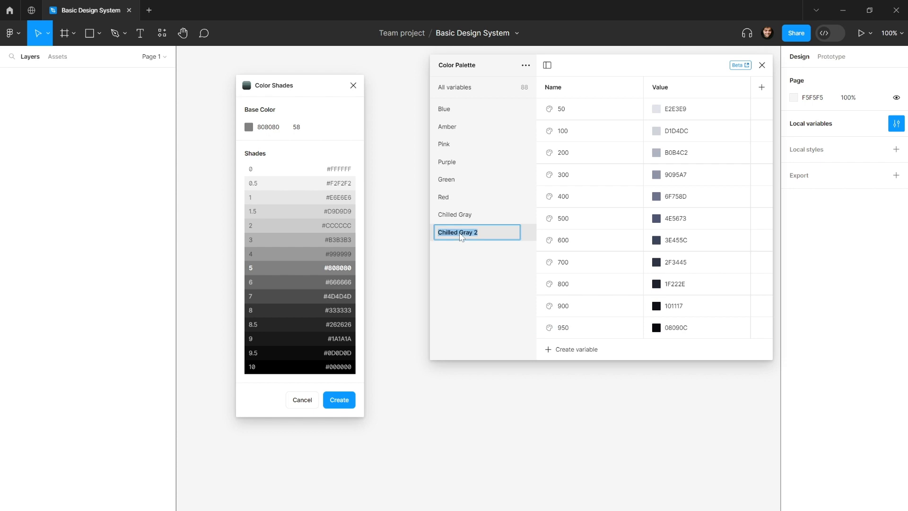
{"action": "type", "text": "Black & White Shades"}
{"action": "key", "text": "Return"}
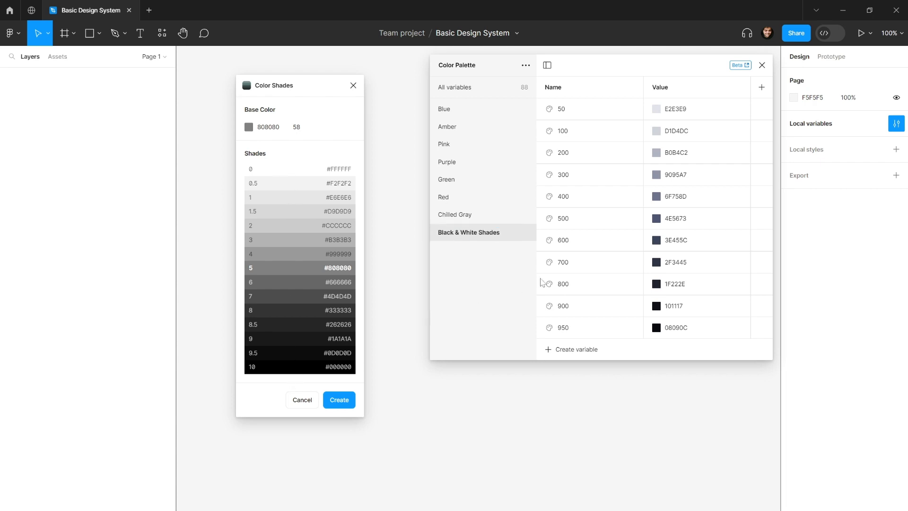
Duplicate the 50 and 950 variables in the Black & White Shades group.
{"action": "left_click", "coordinate": [595, 114]}
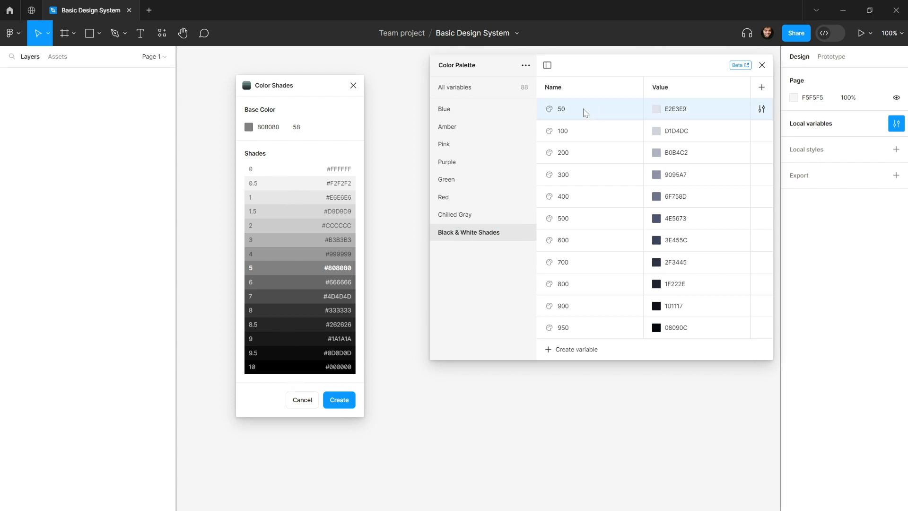
{"action": "right_click", "coordinate": [585, 113]}
{"action": "left_click", "coordinate": [606, 140]}
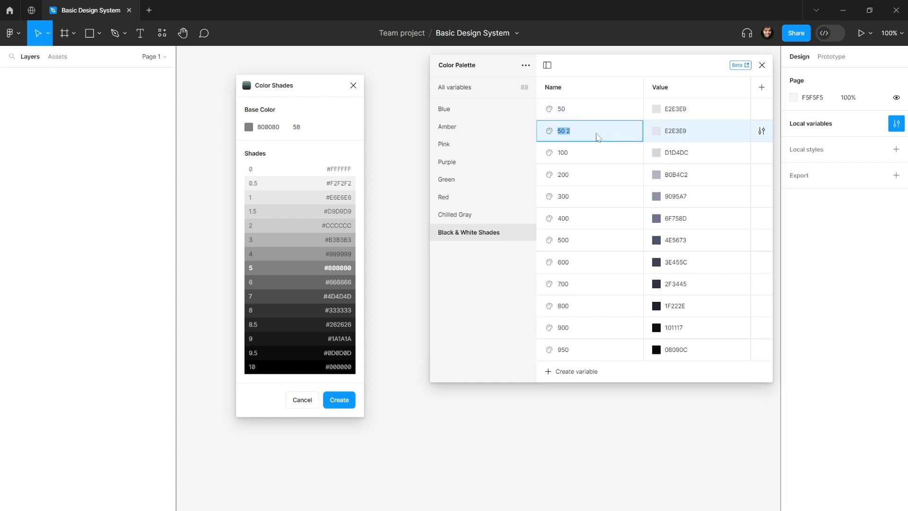
{"action": "left_click", "coordinate": [581, 372]}
{"action": "left_click", "coordinate": [581, 356]}
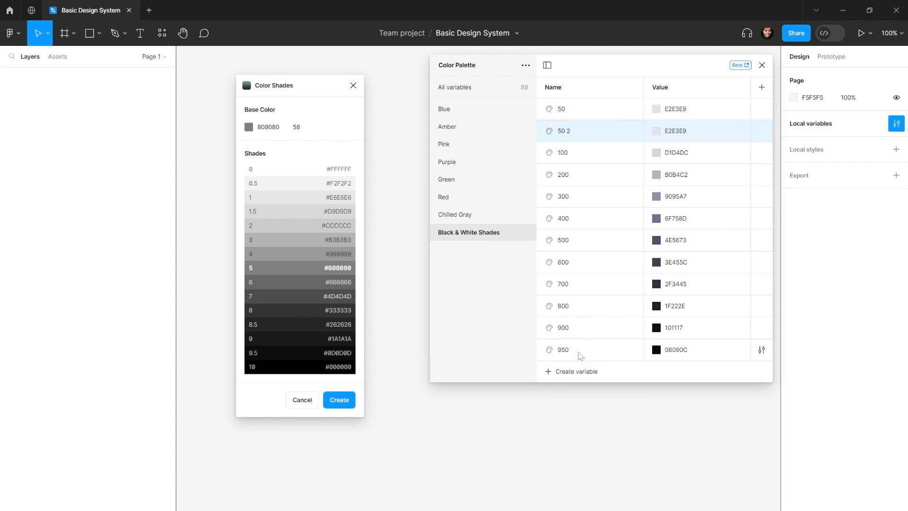
{"action": "right_click", "coordinate": [579, 352]}
{"action": "left_click", "coordinate": [596, 384]}
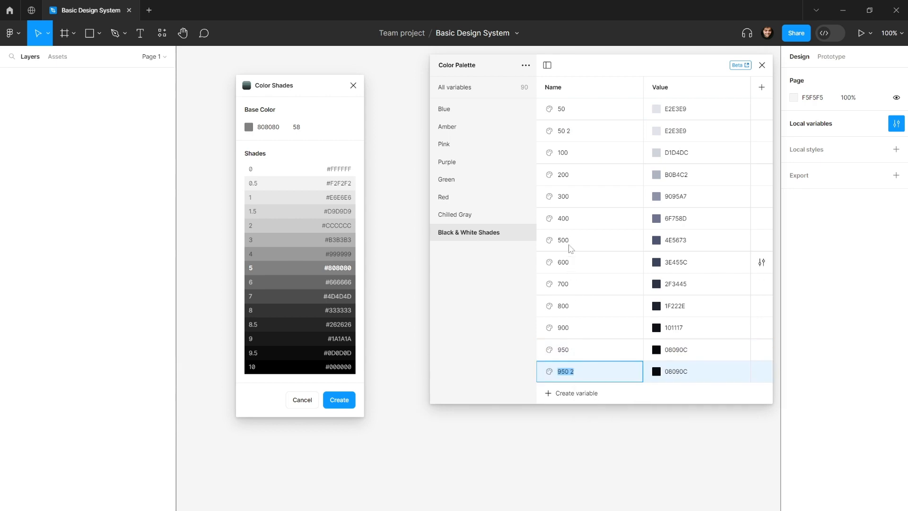
Rename the copy of variable 50 as 0 and move it to the start of the Black & White Shades group.
{"action": "left_click", "coordinate": [562, 112]}
{"action": "double_click", "coordinate": [563, 111]}
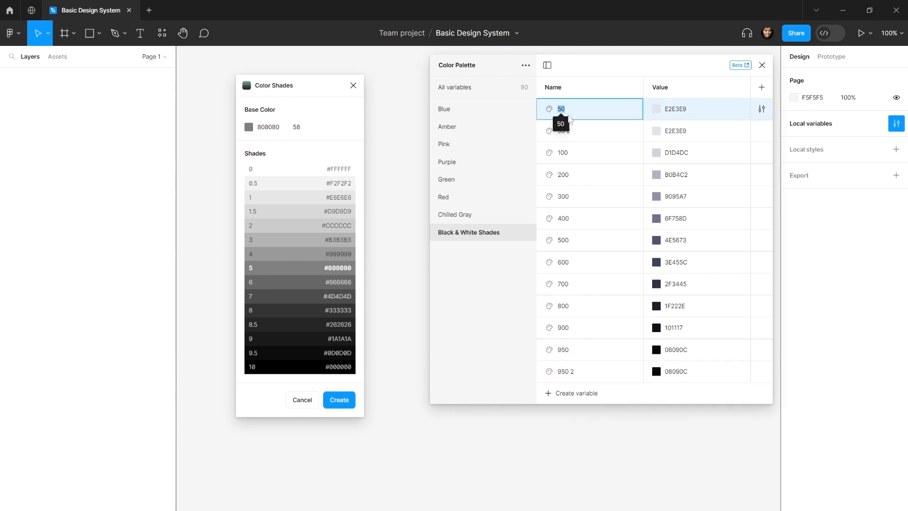
{"action": "left_click", "coordinate": [575, 132]}
{"action": "double_click", "coordinate": [569, 131]}
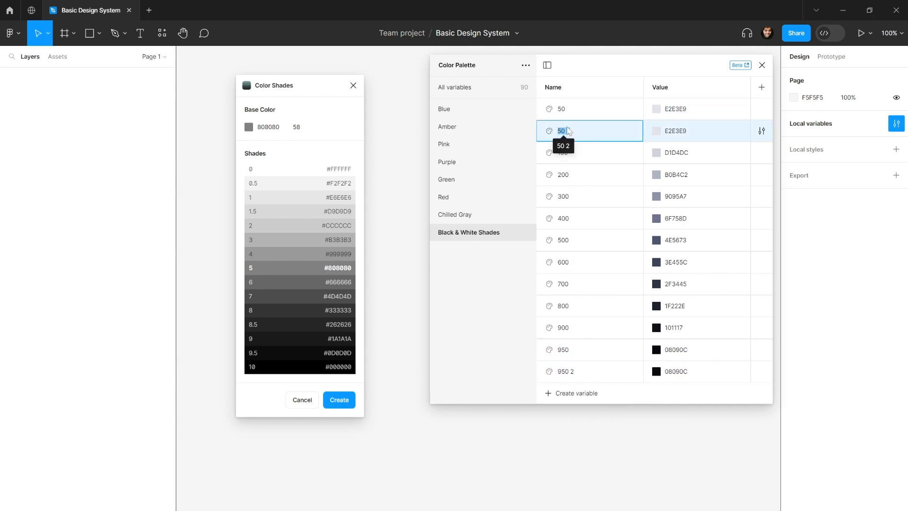
{"action": "type", "text": "0"}
{"action": "key", "text": "Return"}
{"action": "left_click_drag", "start_coordinate": [542, 135], "coordinate": [550, 110]}
Rename the copy of variable 950 as 1000.
{"action": "left_click", "coordinate": [563, 371]}
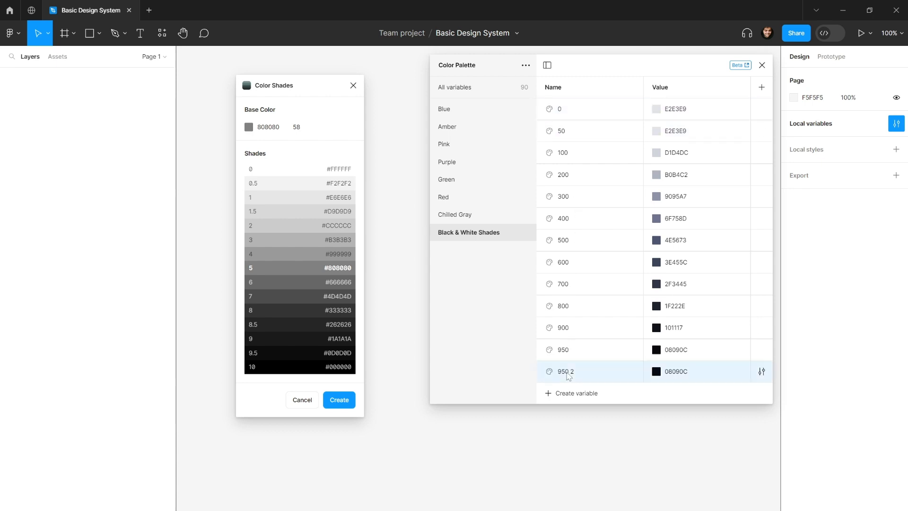
{"action": "double_click", "coordinate": [565, 372]}
{"action": "type", "text": "1000"}
{"action": "key", "text": "Return"}
Set Black & White Shades 0 to FFFFFF and 50 to F2F2F2, copied from the hex labels of shades 0 and 0.5.
{"action": "double_click", "coordinate": [340, 169]}
{"action": "key", "text": "ctrl+c"}
{"action": "left_click", "coordinate": [652, 101]}
{"action": "key", "text": "ctrl+v"}
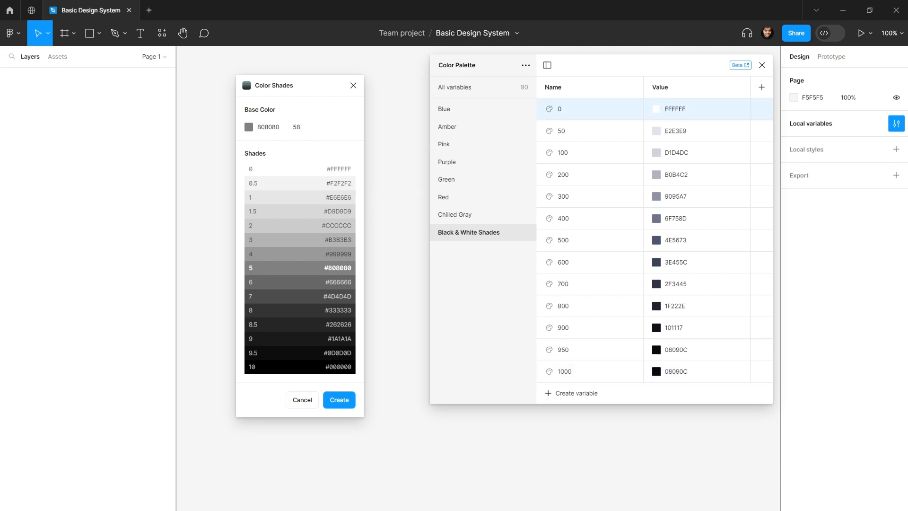
{"action": "double_click", "coordinate": [340, 183]}
{"action": "left_click", "coordinate": [681, 136]}
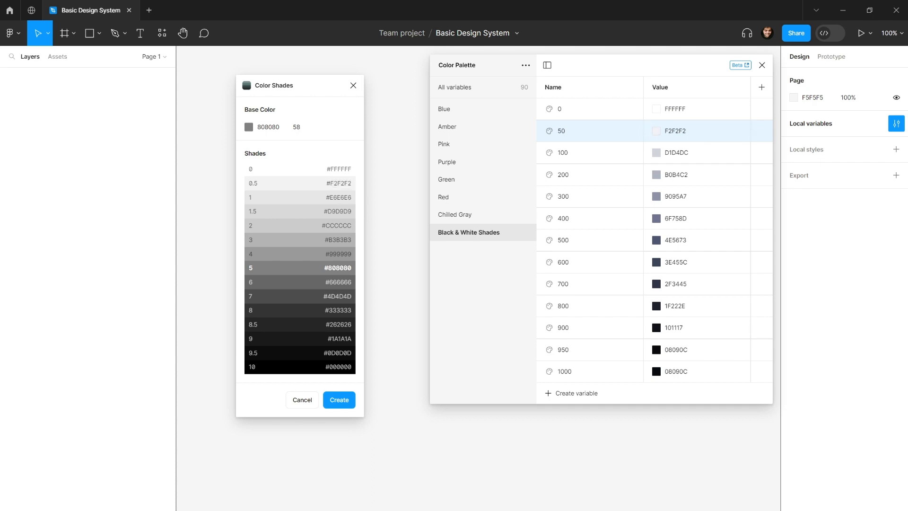
Set Black & White Shades 100 to E6E6E6 and 200 to CCCCCC, copied from the hex labels of shades 1 and 2.
{"action": "double_click", "coordinate": [341, 197]}
{"action": "key", "text": "ctrl+c"}
{"action": "double_click", "coordinate": [676, 152]}
{"action": "key", "text": "ctrl+v"}
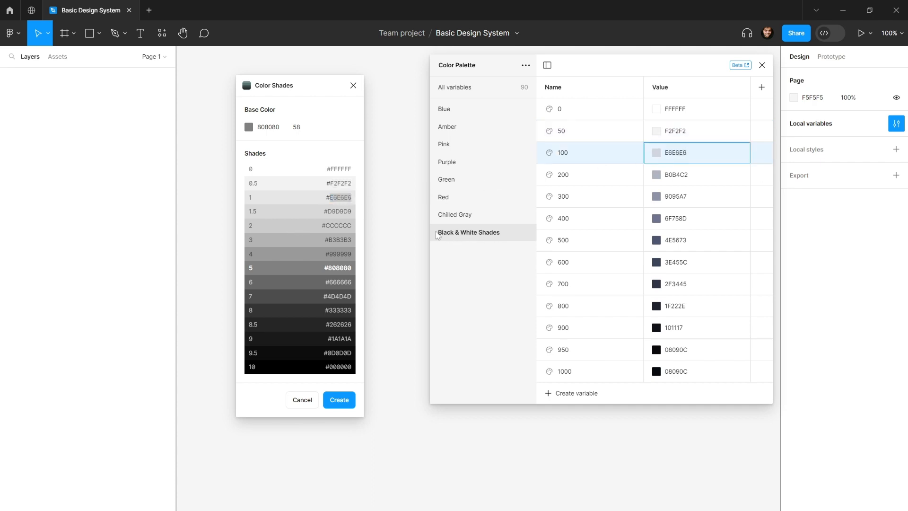
{"action": "double_click", "coordinate": [337, 220]}
{"action": "key", "text": "ctrl+c"}
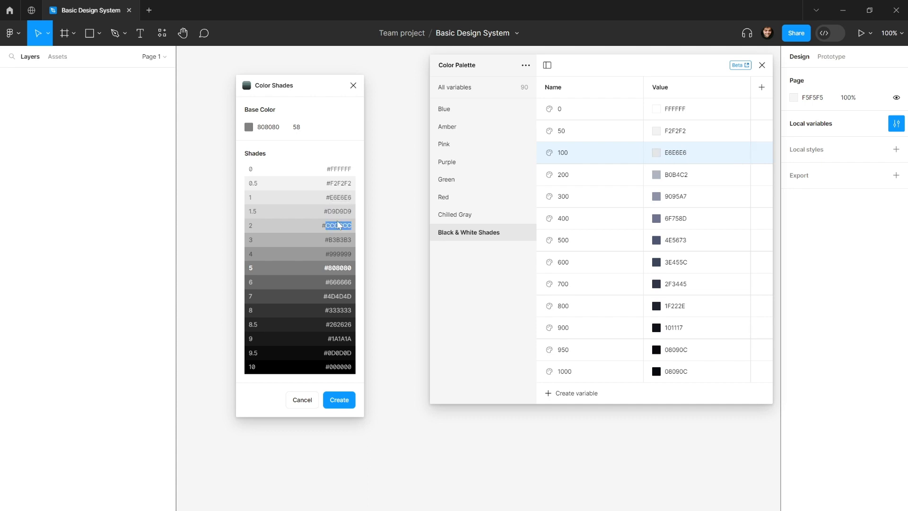
{"action": "double_click", "coordinate": [664, 174]}
{"action": "key", "text": "ctrl+v"}
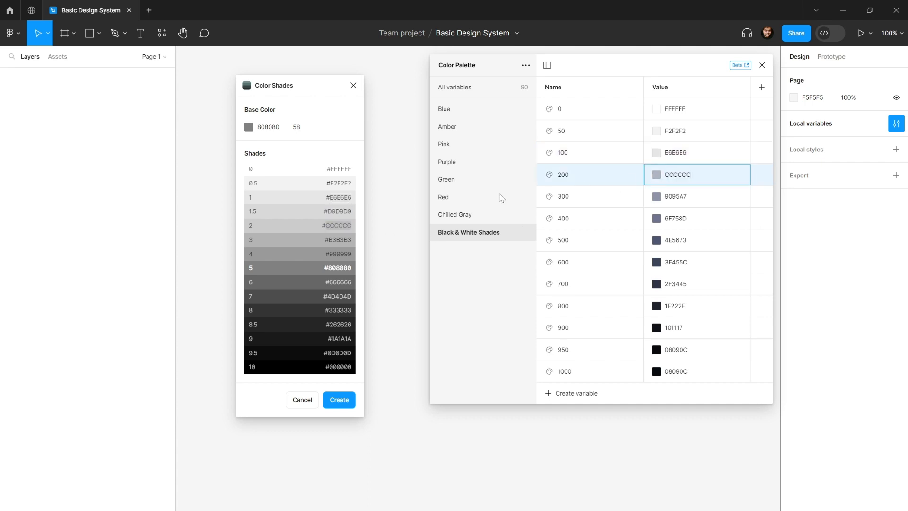
Set Black & White Shades 300 to B3B3B3 and 400 to 999999, copied from the hex labels of shades 3 and 4.
{"action": "double_click", "coordinate": [338, 239]}
{"action": "key", "text": "ctrl+c"}
{"action": "double_click", "coordinate": [664, 197]}
{"action": "key", "text": "ctrl+v"}
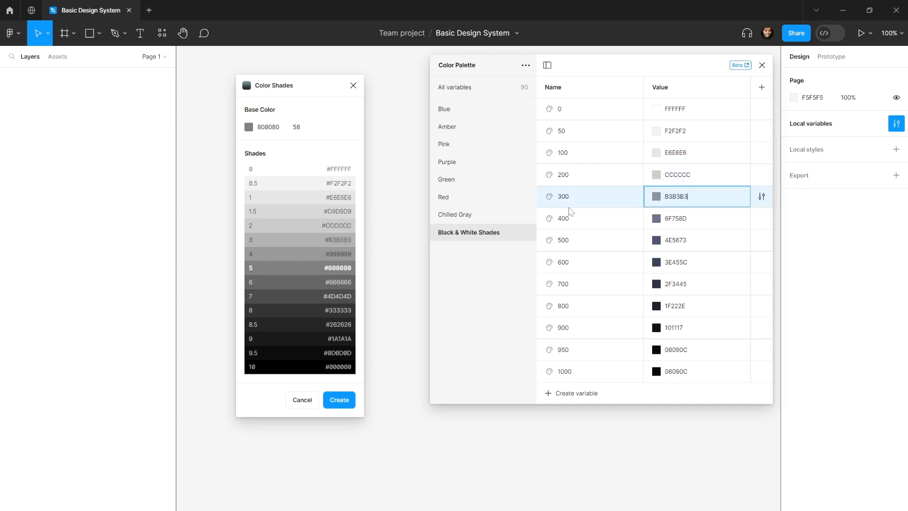
{"action": "double_click", "coordinate": [344, 254]}
{"action": "key", "text": "ctrl+c"}
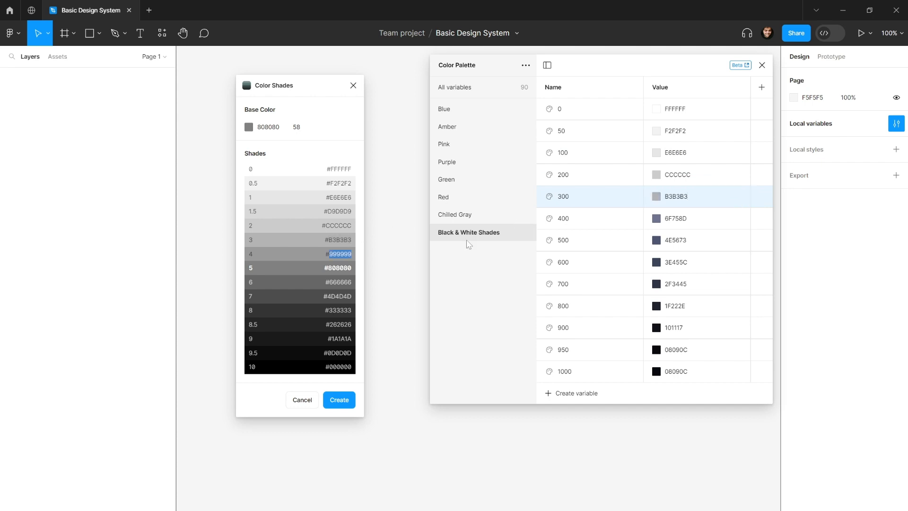
{"action": "double_click", "coordinate": [681, 219]}
{"action": "key", "text": "ctrl+v"}
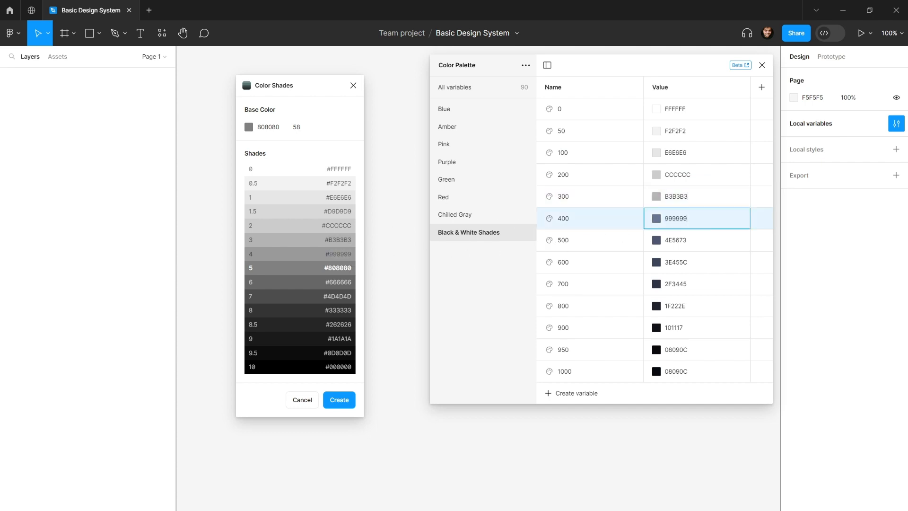
Set Black & White Shades 500 to 808080 and 600 to 666666, copied from the hex labels of shades 5 and 6.
{"action": "double_click", "coordinate": [338, 268]}
{"action": "key", "text": "ctrl+c"}
{"action": "double_click", "coordinate": [677, 240]}
{"action": "key", "text": "ctrl+v"}
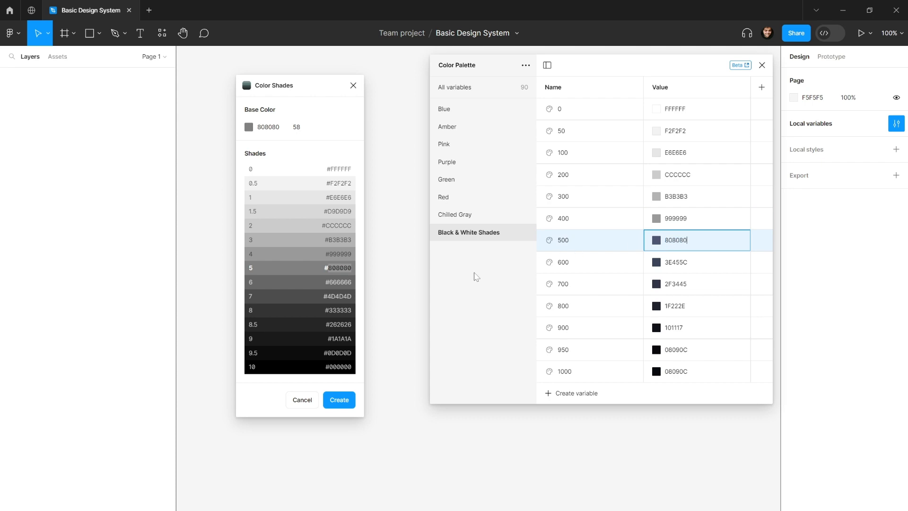
{"action": "double_click", "coordinate": [343, 283]}
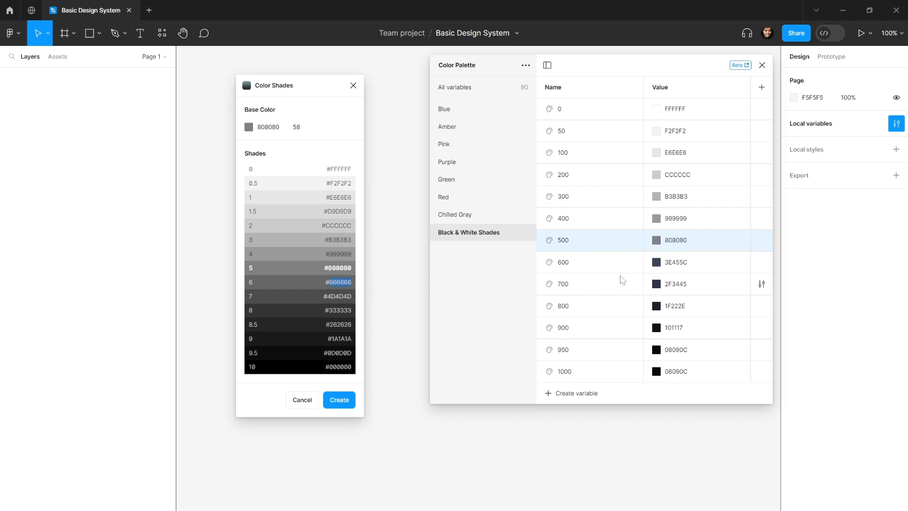
{"action": "key", "text": "ctrl+c"}
{"action": "double_click", "coordinate": [676, 262]}
{"action": "key", "text": "ctrl+v"}
Set Black & White Shades 700 to 4D4D4D and 800 to 333333, copied from the hex labels of shades 7 and 8.
{"action": "double_click", "coordinate": [339, 296]}
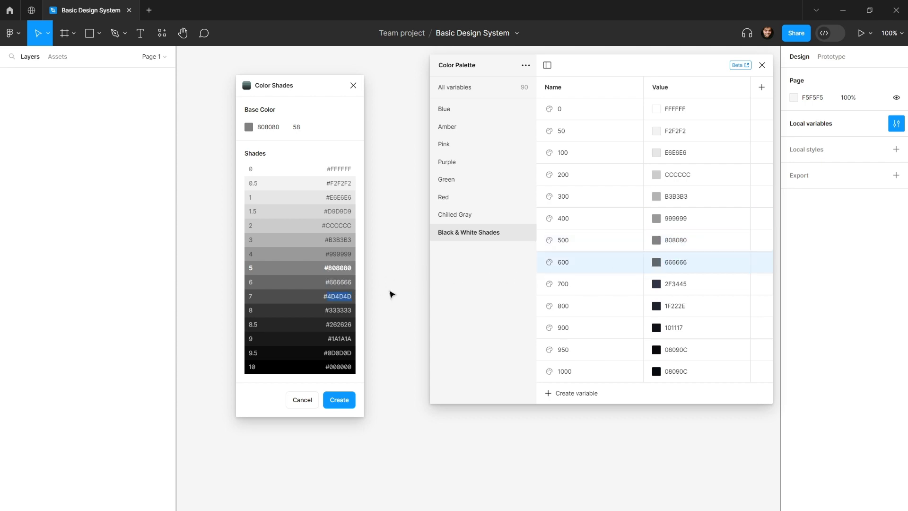
{"action": "key", "text": "ctrl+c"}
{"action": "double_click", "coordinate": [676, 284]}
{"action": "key", "text": "ctrl+v"}
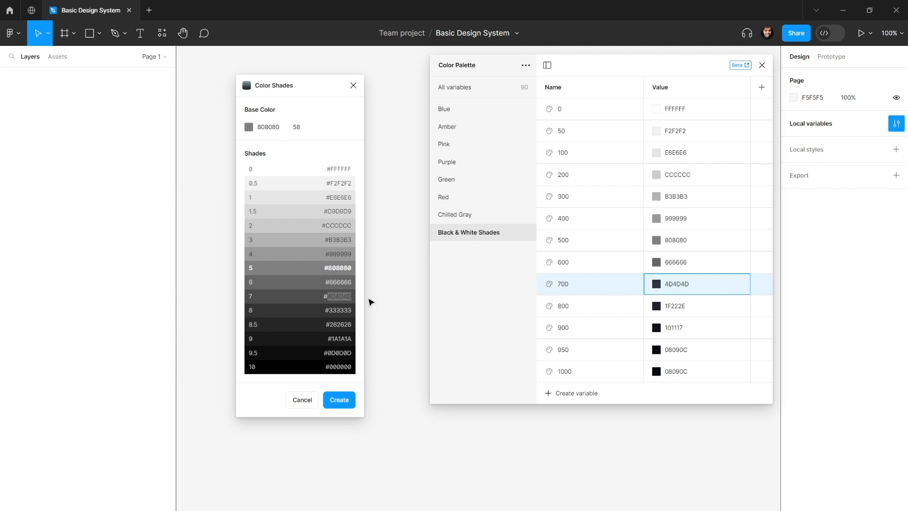
{"action": "double_click", "coordinate": [339, 310]}
{"action": "key", "text": "ctrl+c"}
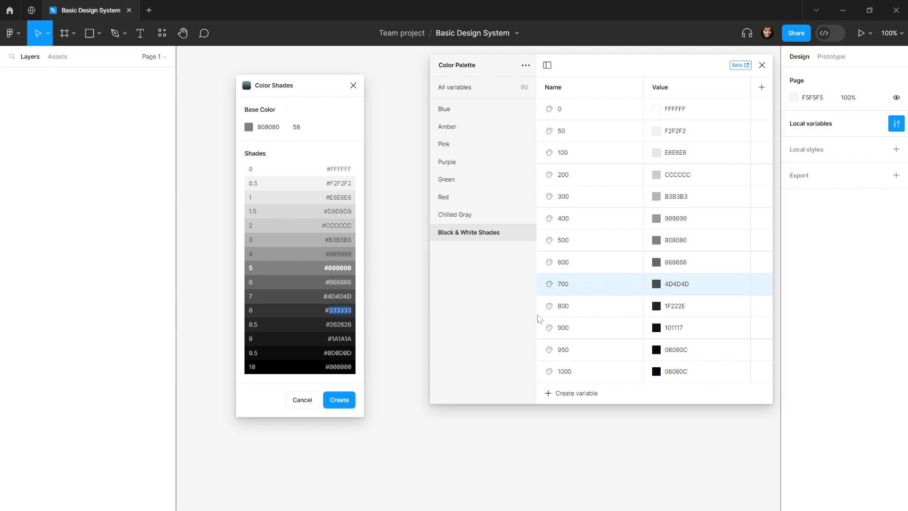
{"action": "double_click", "coordinate": [677, 305]}
{"action": "key", "text": "ctrl+v"}
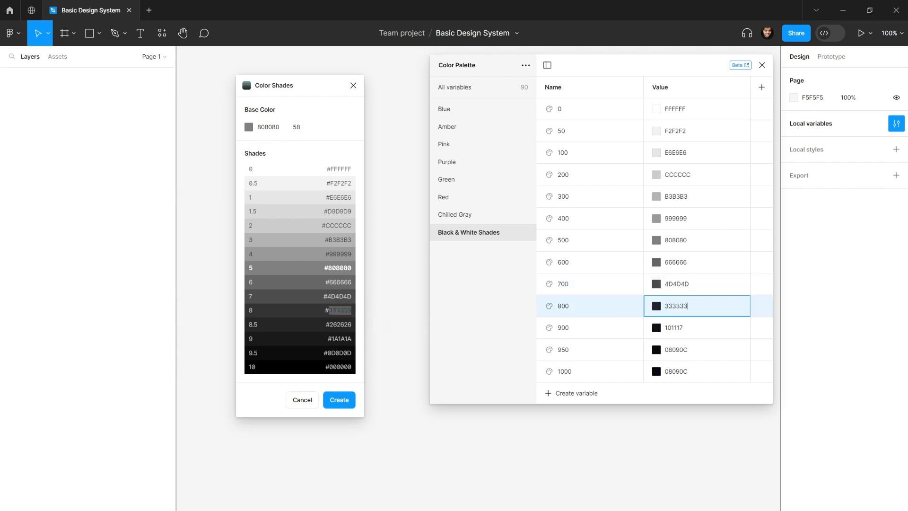
Set Black & White Shades 900 to 1A1A1A and 950 to 0D0D0D, copied from the hex labels of shades 9 and 9.5.
{"action": "double_click", "coordinate": [339, 339]}
{"action": "key", "text": "ctrl+c"}
{"action": "double_click", "coordinate": [676, 328]}
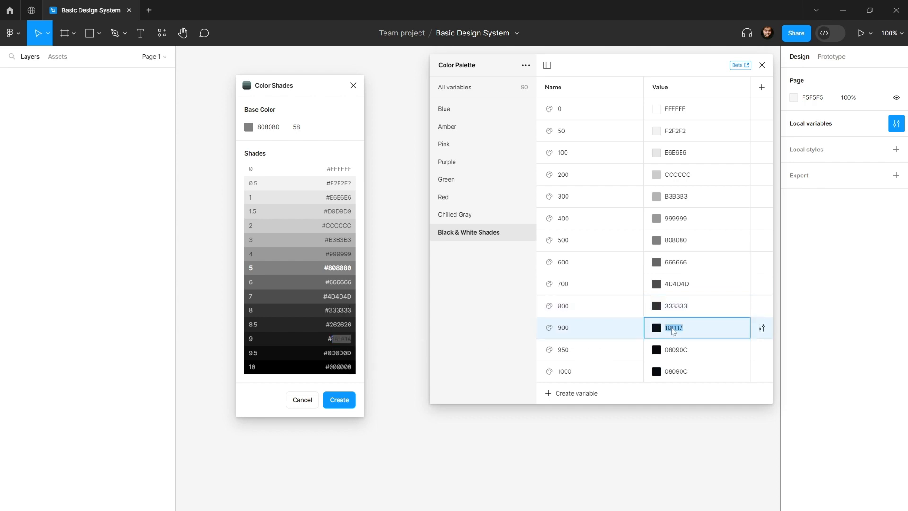
{"action": "key", "text": "ctrl+v"}
{"action": "double_click", "coordinate": [339, 353]}
{"action": "key", "text": "ctrl+c"}
{"action": "double_click", "coordinate": [677, 350]}
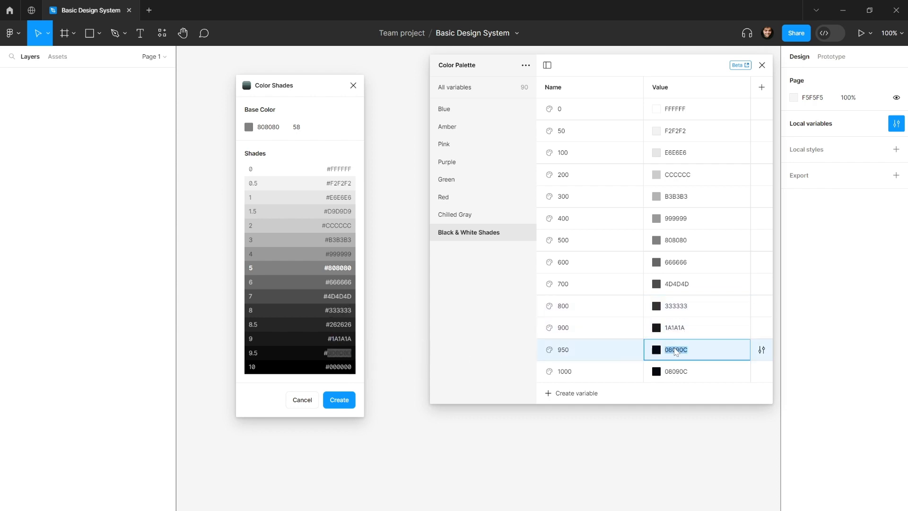
{"action": "key", "text": "ctrl+v"}
Set Black & White Shades 1000 to 000000, copied from the hex label of shade 10, and close the Color Shades plugin.
{"action": "double_click", "coordinate": [340, 366]}
{"action": "key", "text": "ctrl+c"}
{"action": "double_click", "coordinate": [677, 371]}
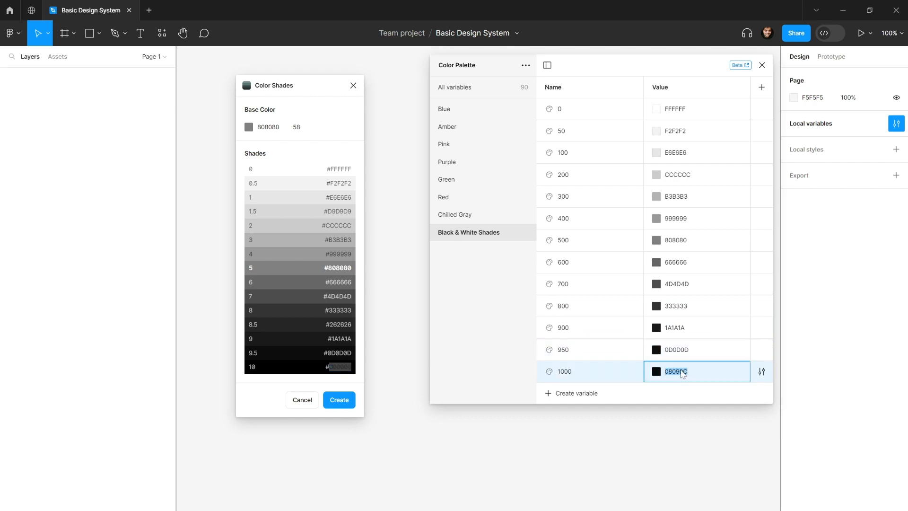
{"action": "key", "text": "ctrl+v"}
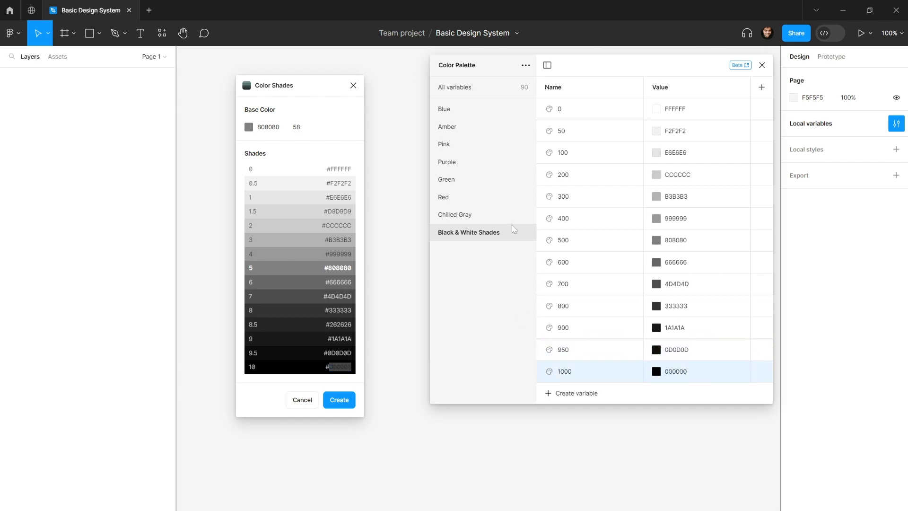
{"action": "left_click", "coordinate": [353, 85]}
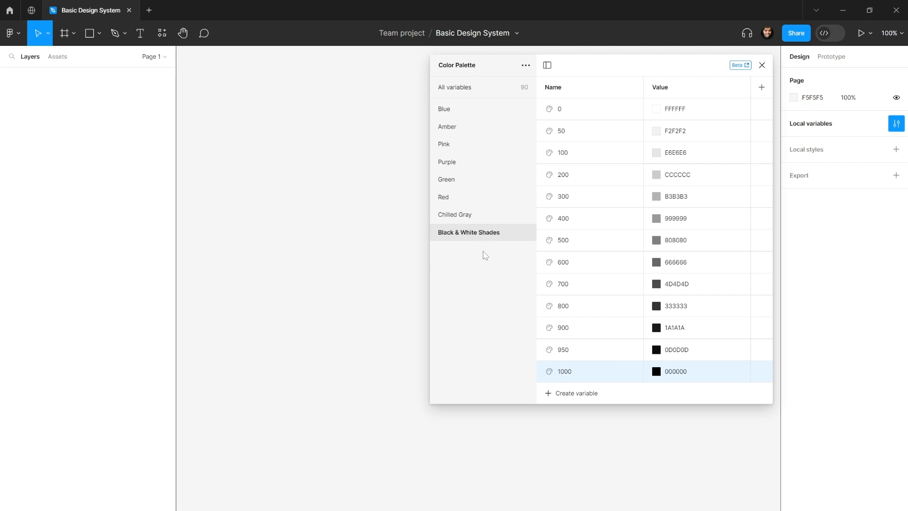
Create a new variable collection named Spacing Tokens.
{"action": "left_click", "coordinate": [520, 63]}
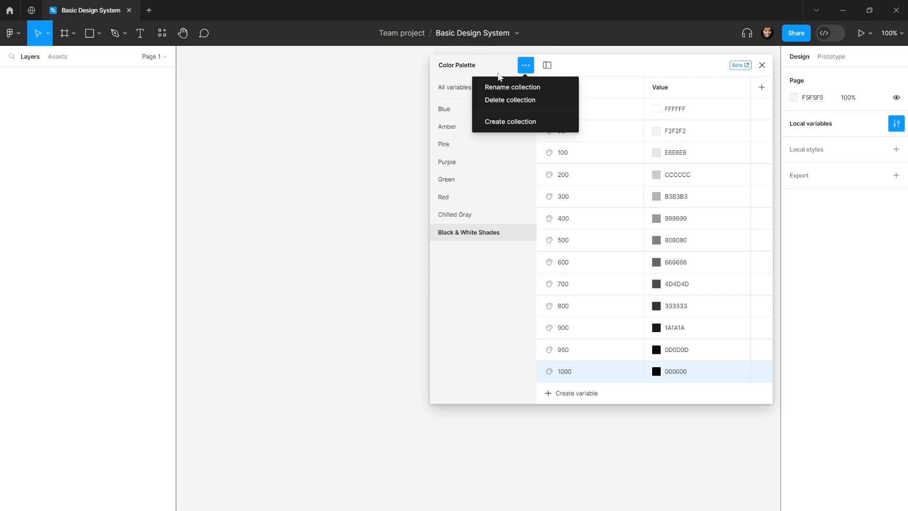
{"action": "left_click", "coordinate": [502, 121]}
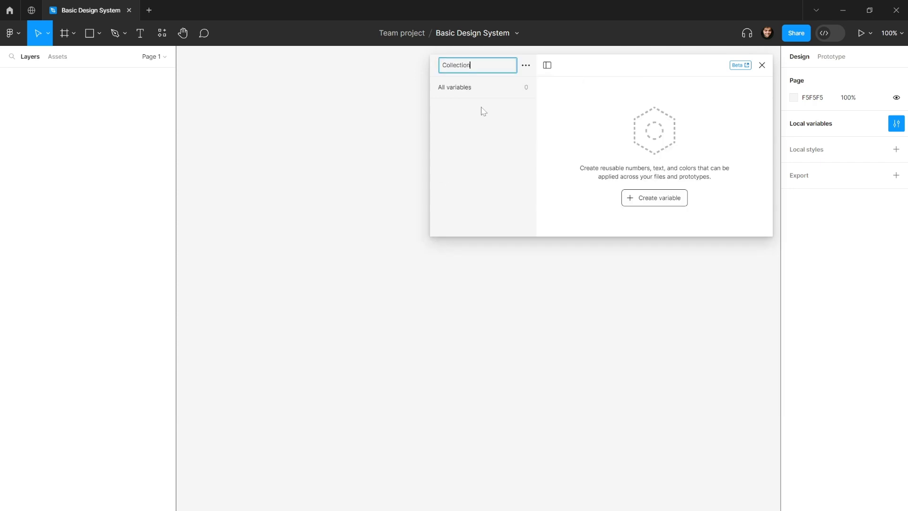
{"action": "type", "text": "Spacing Tokens"}
{"action": "key", "text": "Return"}
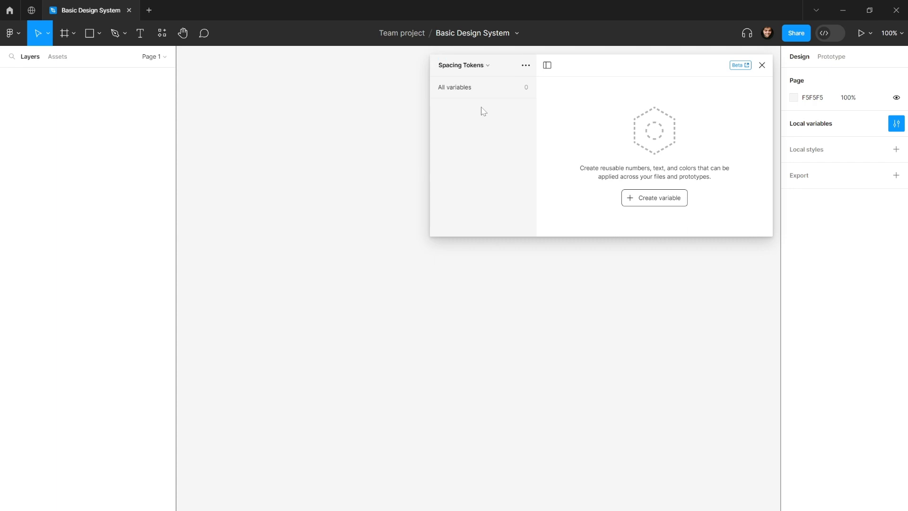
{"action": "left_click", "coordinate": [461, 66]}
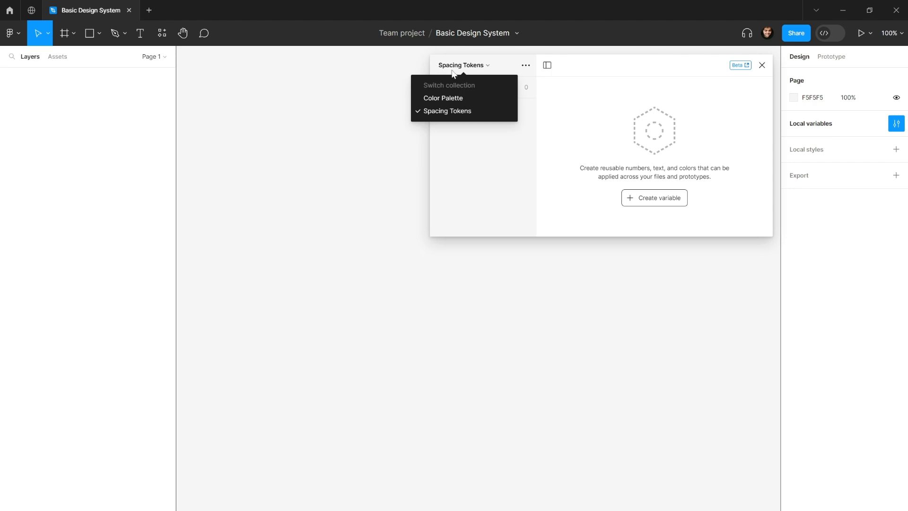
{"action": "left_click", "coordinate": [473, 65]}
{"action": "left_click", "coordinate": [526, 65]}
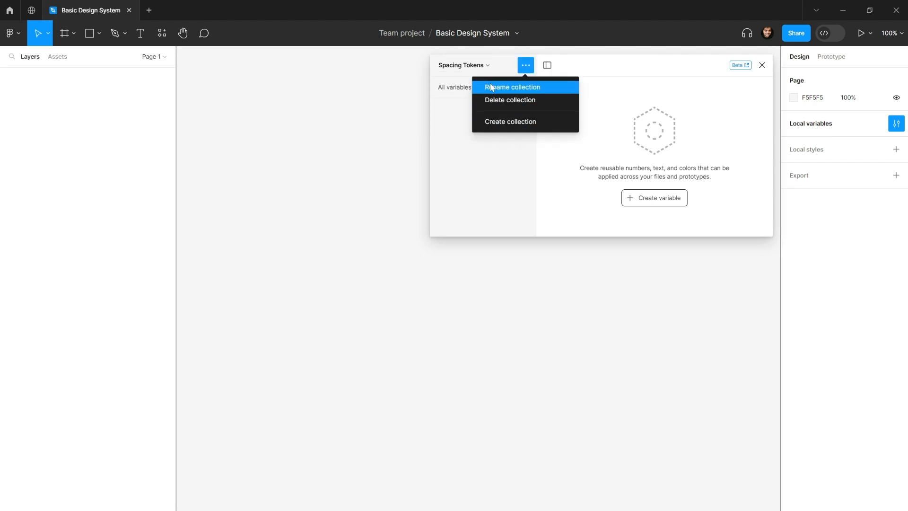
{"action": "left_click", "coordinate": [475, 87]}
{"action": "double_click", "coordinate": [456, 66]}
{"action": "left_click", "coordinate": [493, 111]}
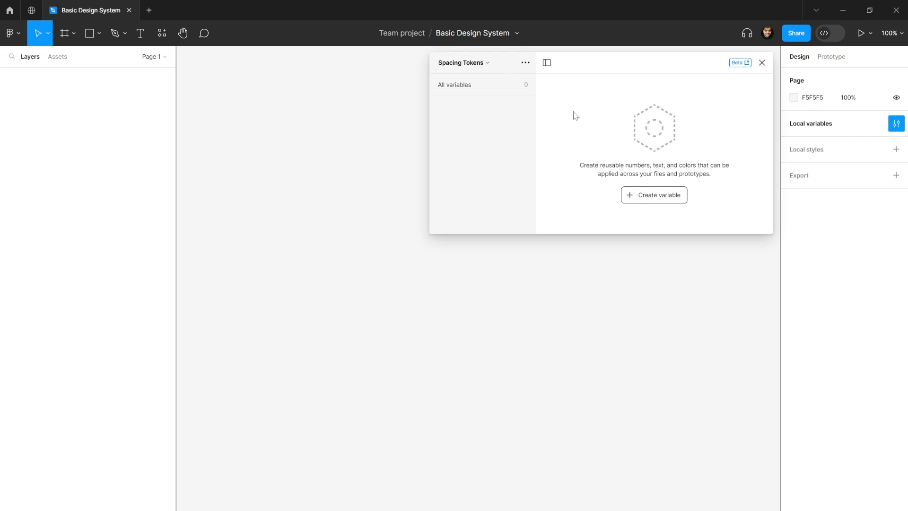
Create a number variable in the Spacing Tokens collection and add a second mode to the collection.
{"action": "left_click", "coordinate": [650, 201]}
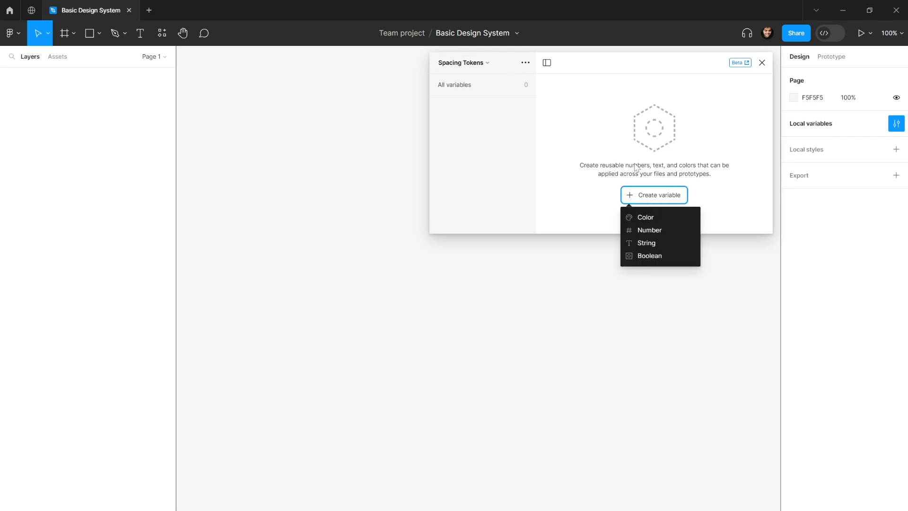
{"action": "left_click", "coordinate": [646, 231]}
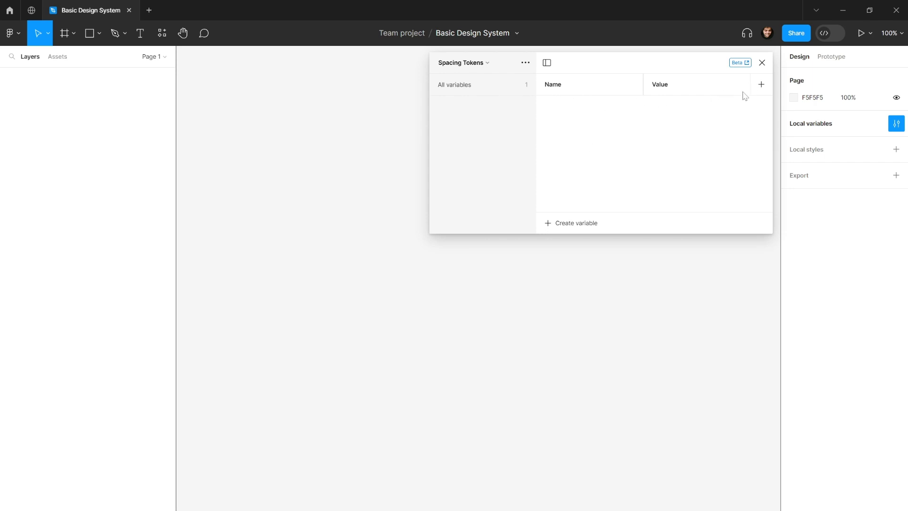
{"action": "left_click", "coordinate": [761, 84]}
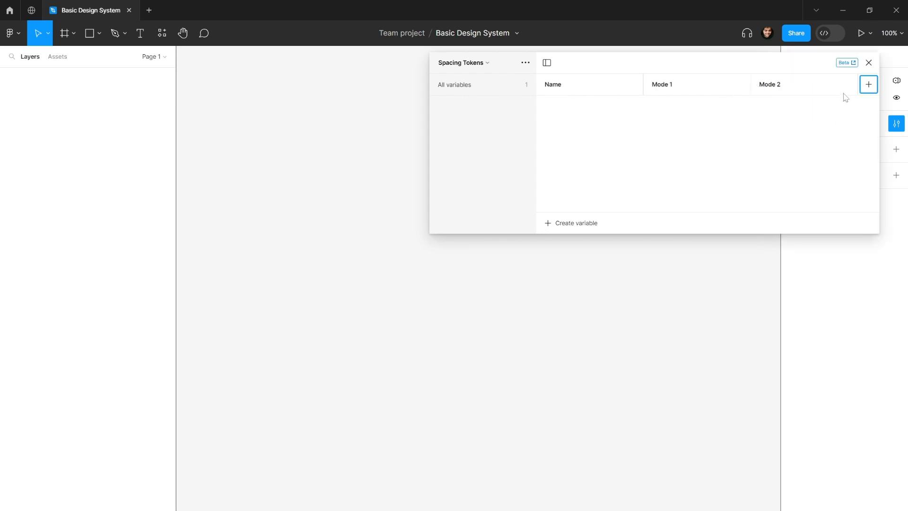
Undo adding the second mode and create another number variable in the Spacing Tokens collection.
{"action": "key", "text": "ctrl+z"}
{"action": "left_click", "coordinate": [572, 223]}
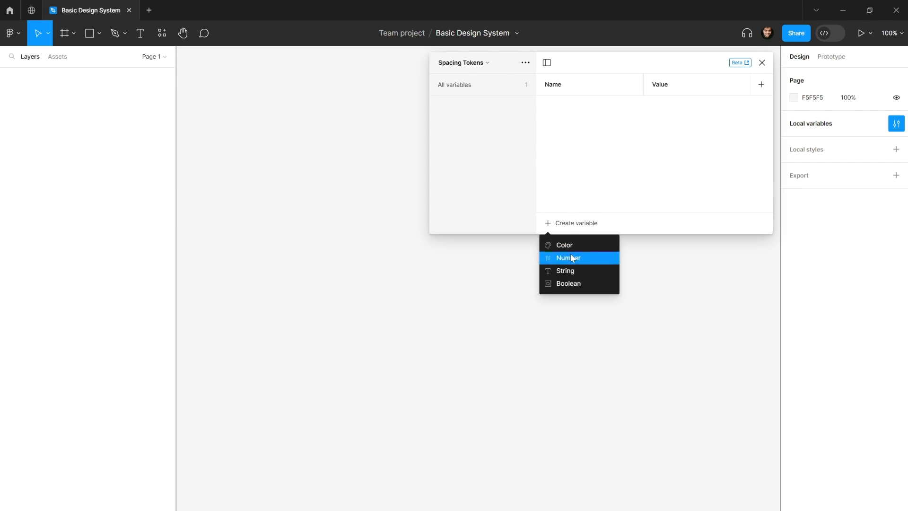
{"action": "left_click", "coordinate": [574, 254]}
{"action": "left_click", "coordinate": [495, 87]}
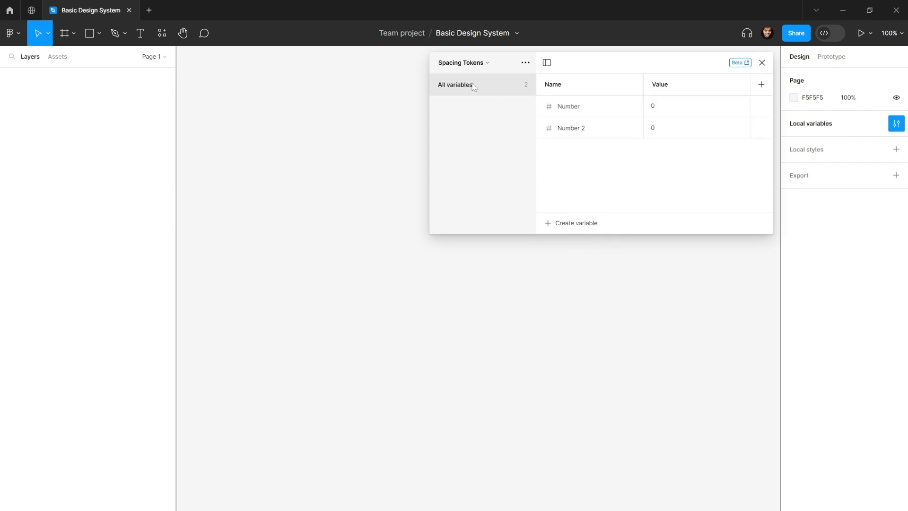
{"action": "left_click", "coordinate": [598, 111]}
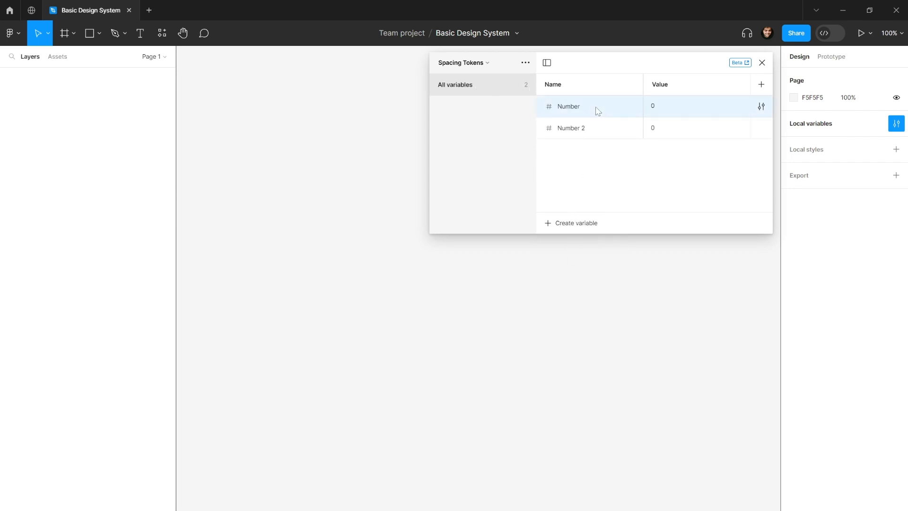
Delete the Number 2 variable from the Spacing Tokens collection.
{"action": "right_click", "coordinate": [598, 111]}
{"action": "left_click", "coordinate": [576, 130]}
{"action": "right_click", "coordinate": [576, 126]}
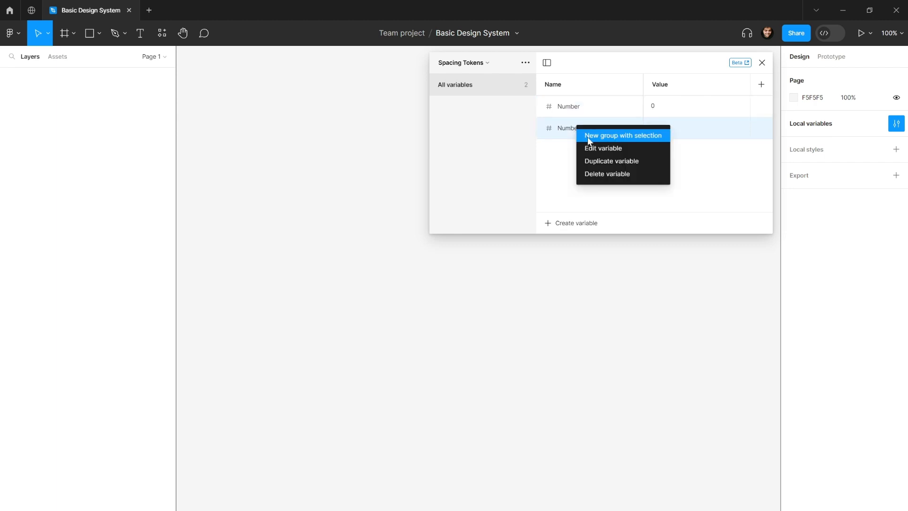
{"action": "left_click", "coordinate": [603, 174]}
Rename the remaining number variable as md and set its value to 16.
{"action": "left_click", "coordinate": [569, 114]}
{"action": "double_click", "coordinate": [569, 112]}
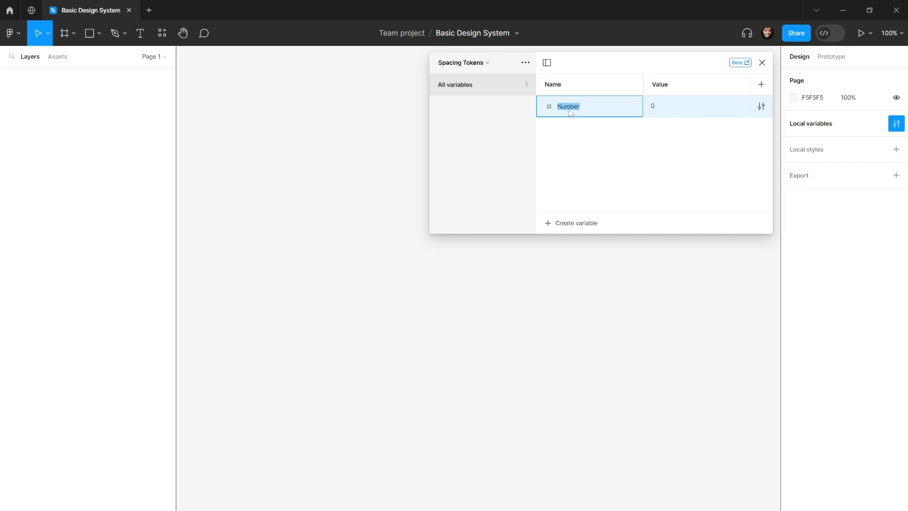
{"action": "type", "text": "md"}
{"action": "key", "text": "Return"}
{"action": "left_click", "coordinate": [651, 110]}
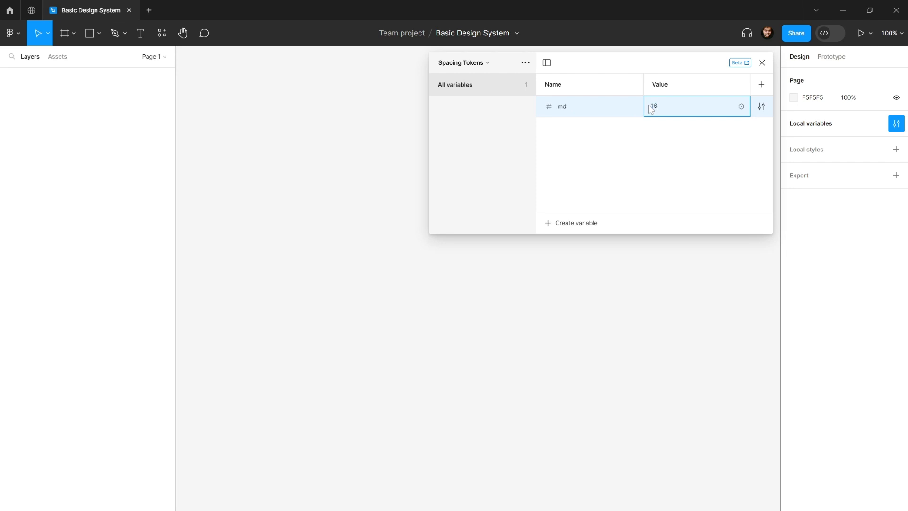
{"action": "type", "text": "16"}
{"action": "key", "text": "Return"}
Duplicate the md variable, and duplicate the resulting pair together to make four number variables.
{"action": "right_click", "coordinate": [593, 105]}
{"action": "left_click", "coordinate": [599, 136]}
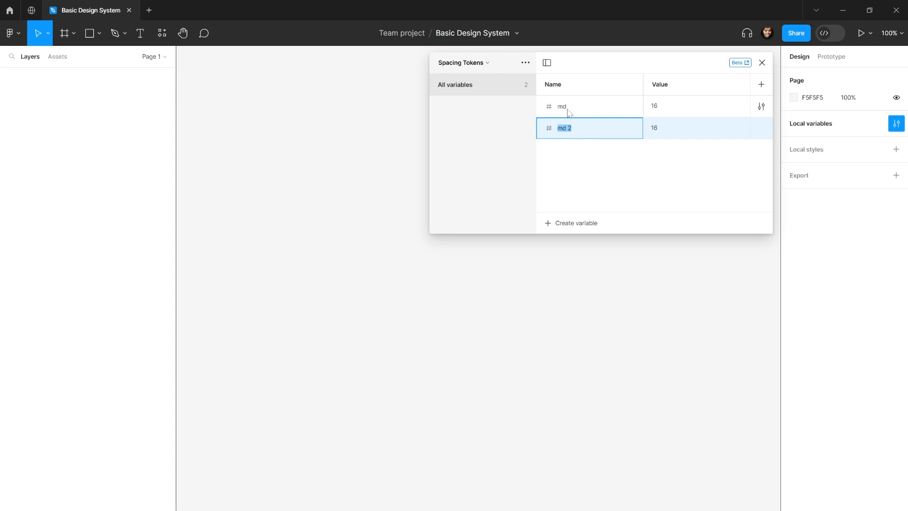
{"action": "left_click", "coordinate": [570, 111], "text": "shift"}
{"action": "right_click", "coordinate": [584, 104]}
{"action": "left_click", "coordinate": [598, 138]}
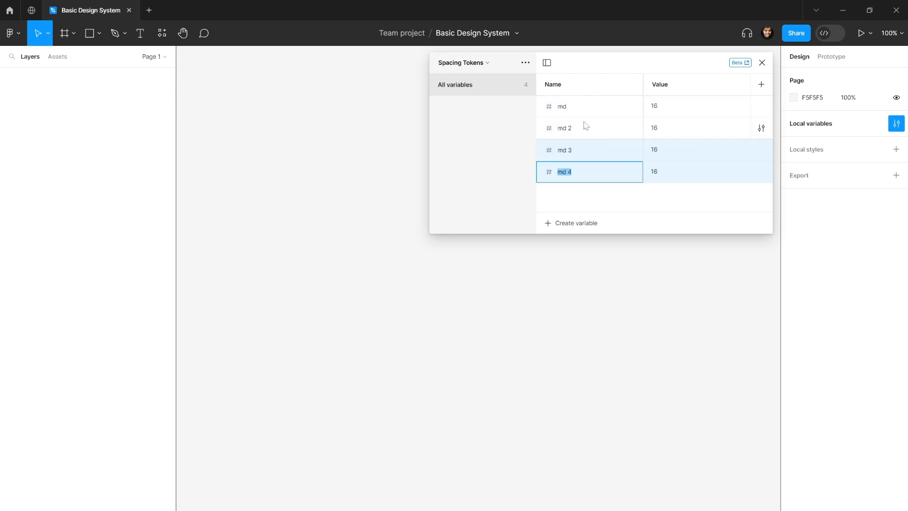
Select all four variables from md to md 4 and duplicate them together.
{"action": "right_click", "coordinate": [586, 121]}
{"action": "key", "text": "Escape"}
{"action": "left_click", "coordinate": [580, 112]}
{"action": "left_click", "coordinate": [576, 169], "text": "shift"}
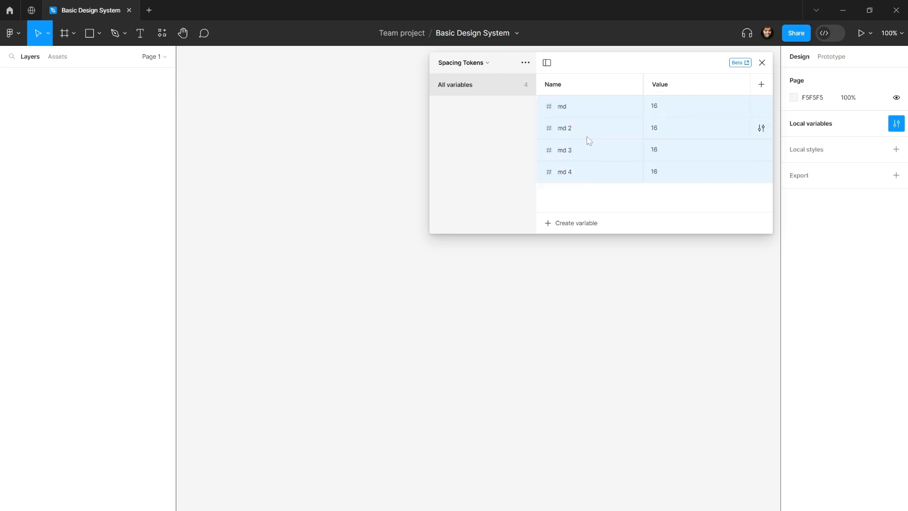
{"action": "right_click", "coordinate": [588, 137]}
{"action": "left_click", "coordinate": [601, 167]}
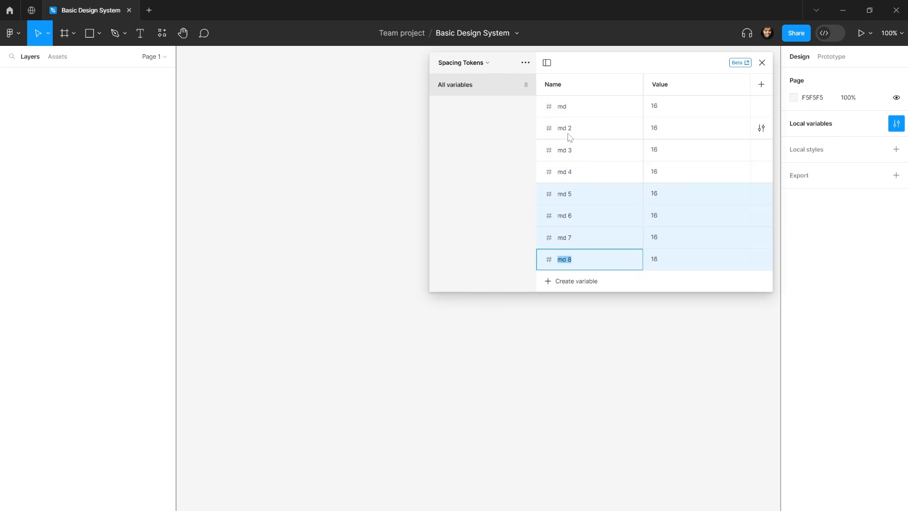
Duplicate the md 8 variable to make a ninth spacing token.
{"action": "left_click", "coordinate": [582, 171]}
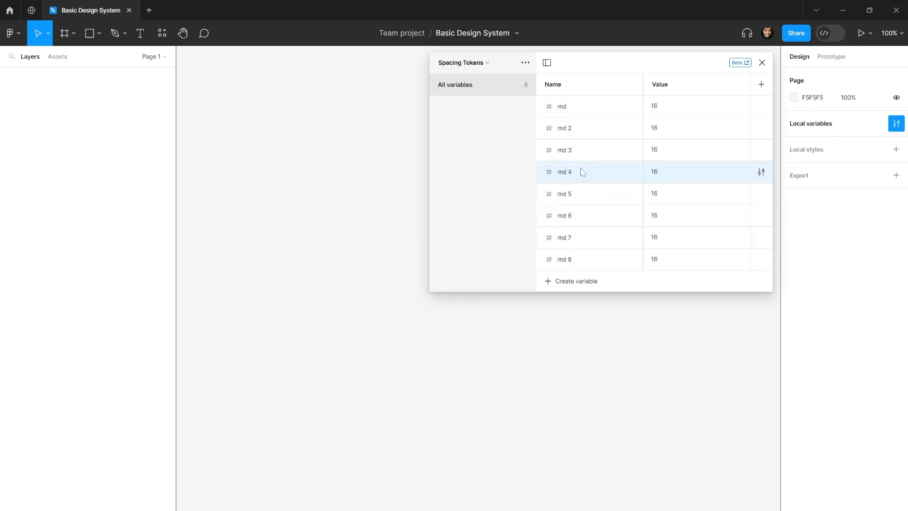
{"action": "left_click", "coordinate": [582, 258]}
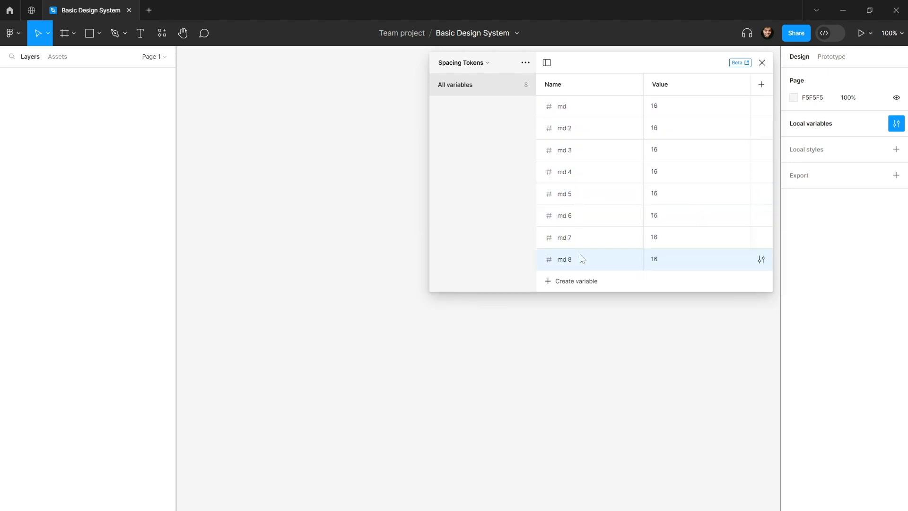
{"action": "right_click", "coordinate": [577, 259]}
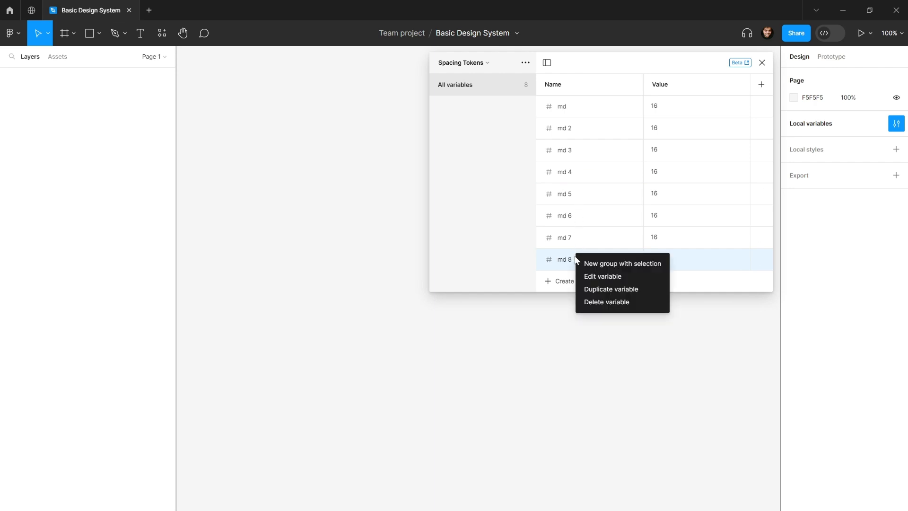
{"action": "left_click", "coordinate": [588, 288]}
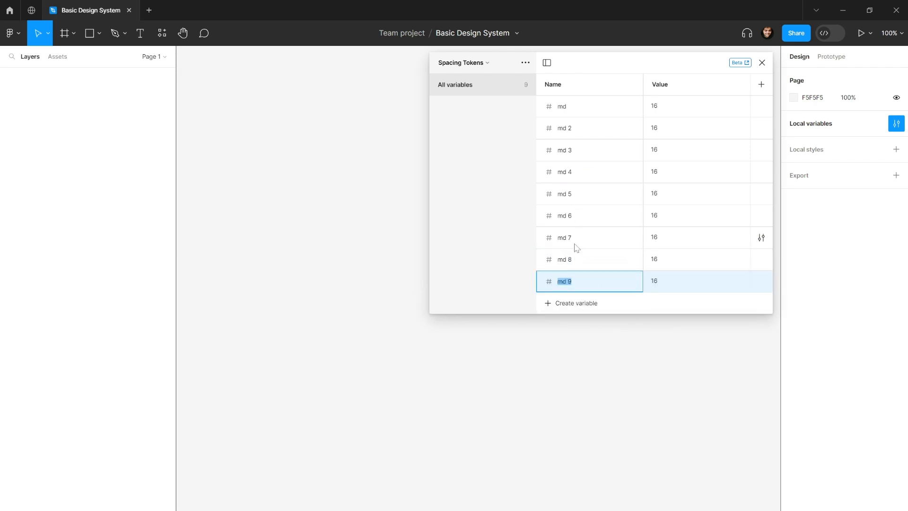
Move the md variable down to the middle of the list, between md 5 and md 6.
{"action": "left_click", "coordinate": [573, 202]}
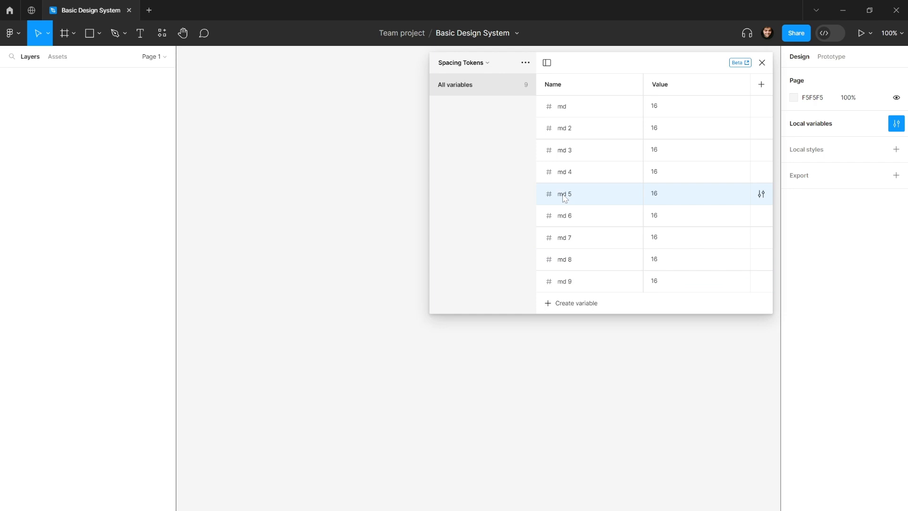
{"action": "double_click", "coordinate": [565, 198]}
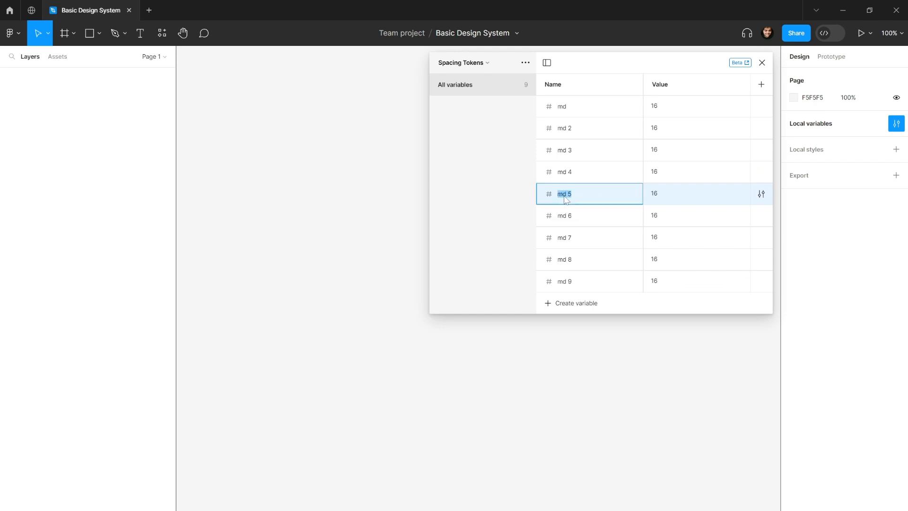
{"action": "key", "text": "Escape"}
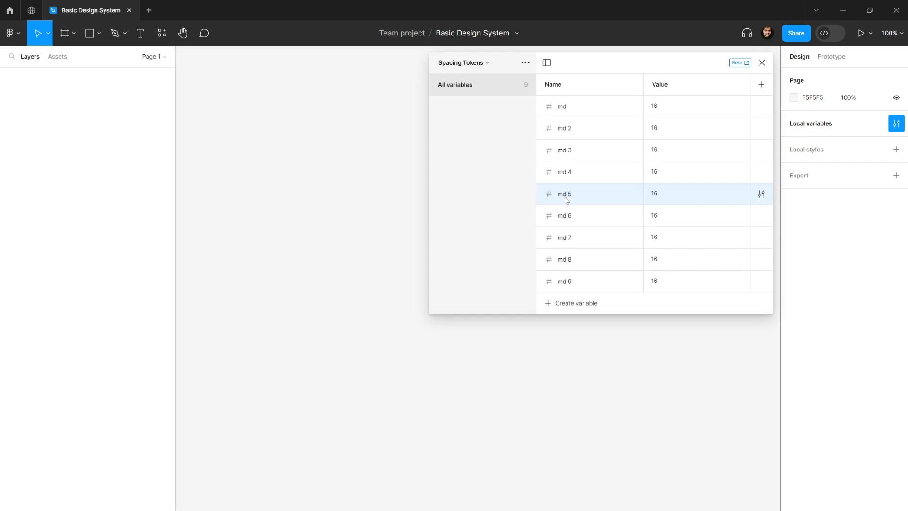
{"action": "double_click", "coordinate": [565, 107]}
{"action": "left_click", "coordinate": [564, 110]}
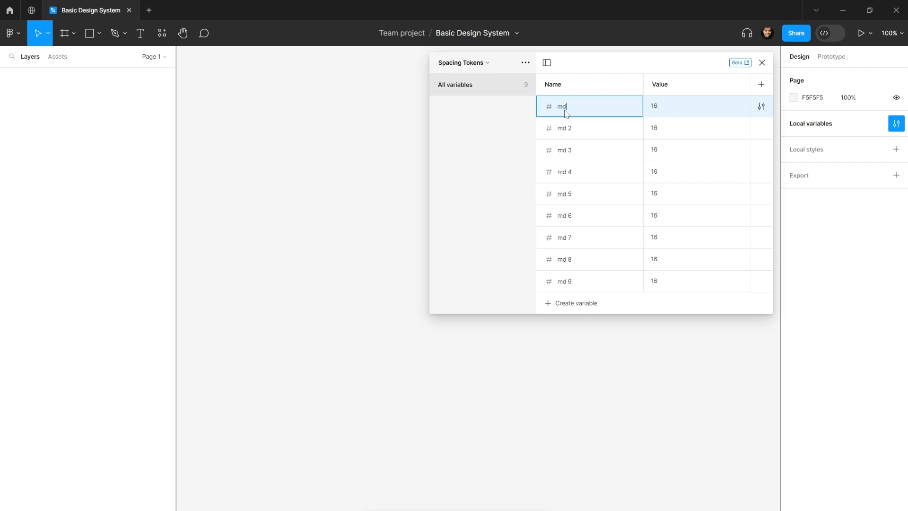
{"action": "left_click_drag", "start_coordinate": [565, 112], "coordinate": [564, 200]}
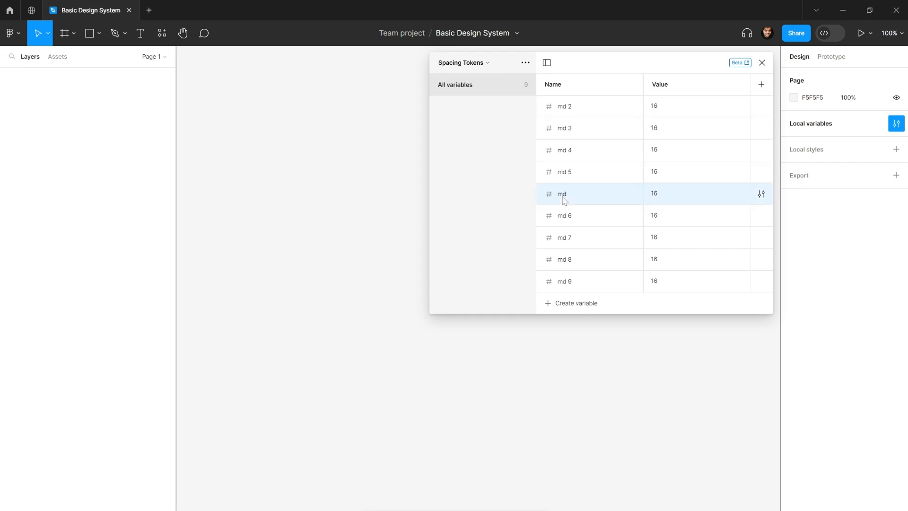
Rename the variables directly around md: md 5 as sm and md 6 as lg.
{"action": "left_click", "coordinate": [562, 174]}
{"action": "double_click", "coordinate": [563, 174]}
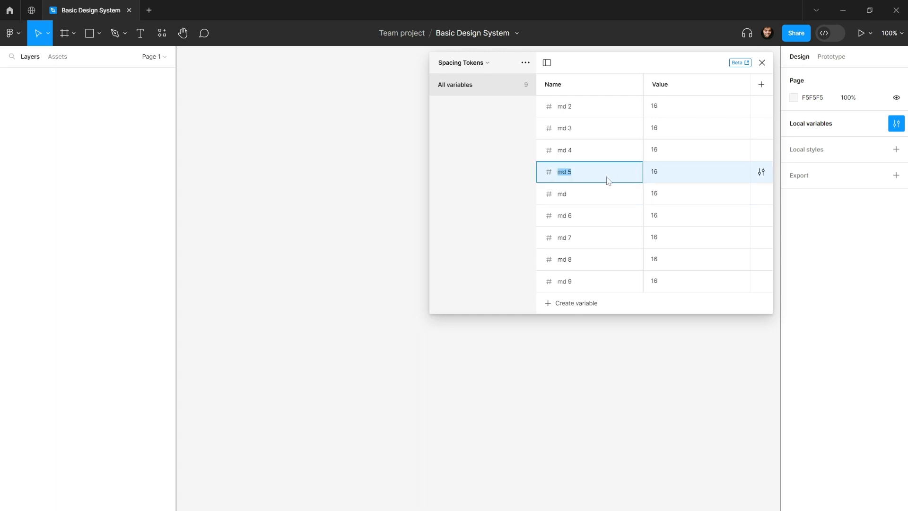
{"action": "type", "text": "sm"}
{"action": "double_click", "coordinate": [567, 219]}
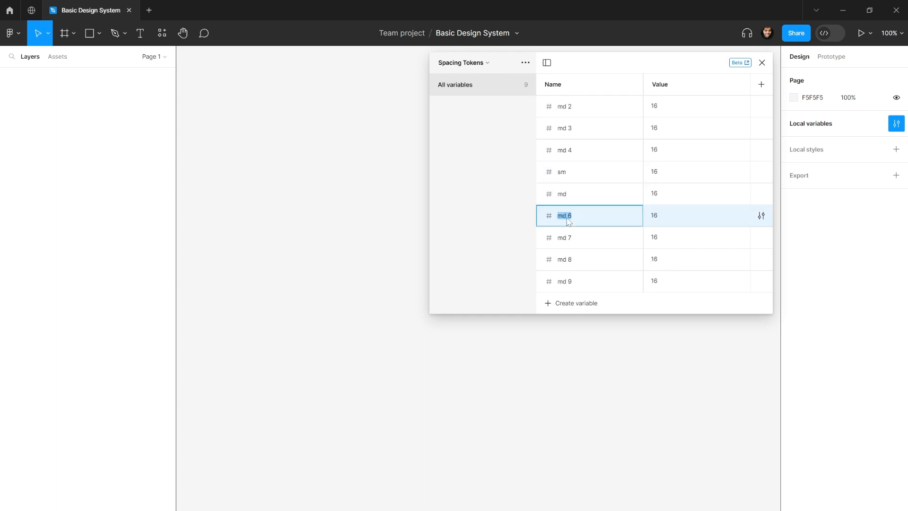
{"action": "type", "text": "lg"}
Rename the variables above sm: md 4 as xs, md 3 as 2xs and md 2 as 3x.
{"action": "double_click", "coordinate": [565, 153]}
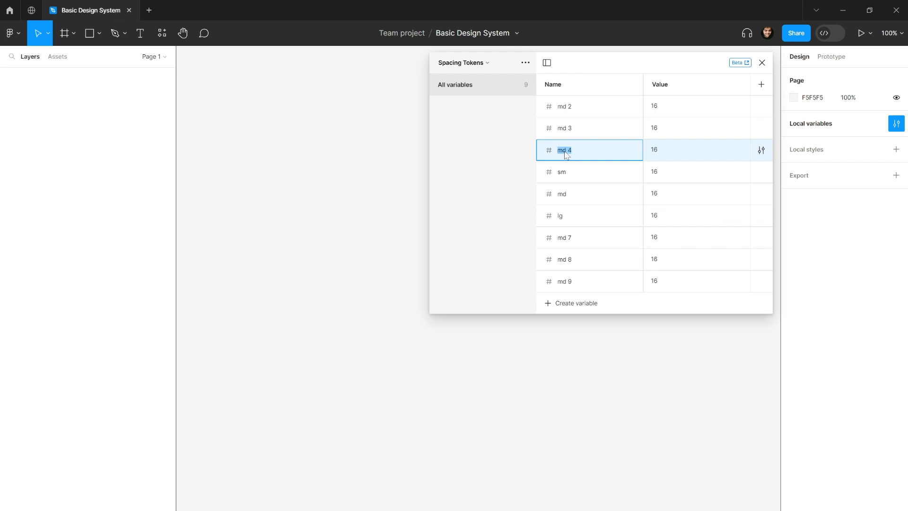
{"action": "type", "text": "xs"}
{"action": "double_click", "coordinate": [566, 128]}
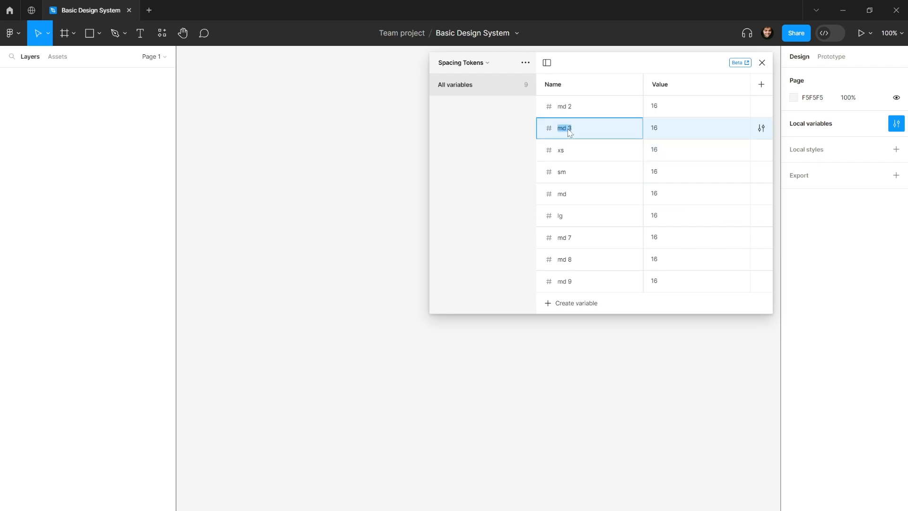
{"action": "type", "text": "2xs"}
{"action": "double_click", "coordinate": [564, 106]}
{"action": "type", "text": "3x"}
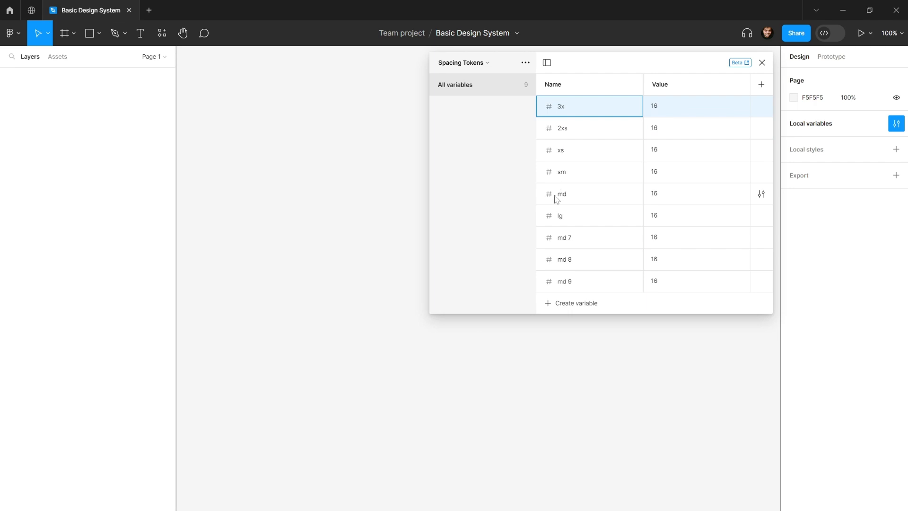
Rename the variables below lg: md 7 as xl, md 8 as 2xl and md 9 as 3xl.
{"action": "double_click", "coordinate": [562, 240]}
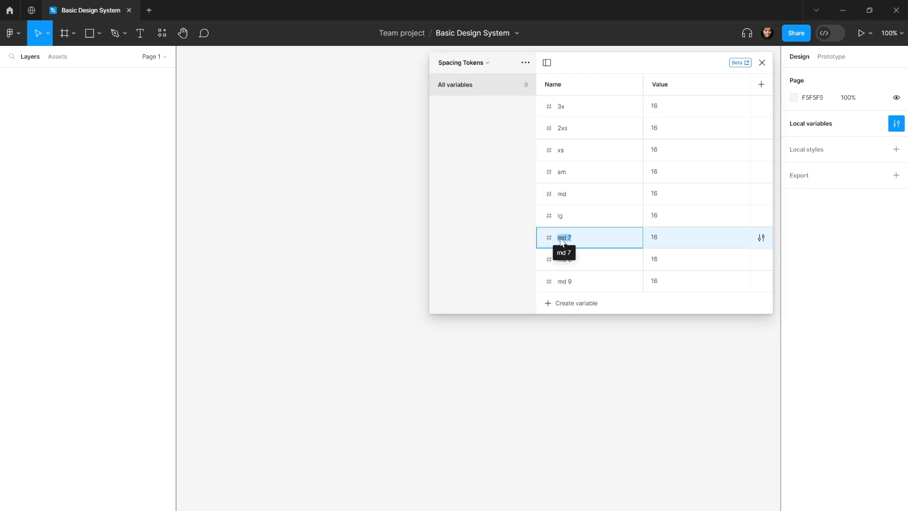
{"action": "type", "text": "xl"}
{"action": "double_click", "coordinate": [564, 259]}
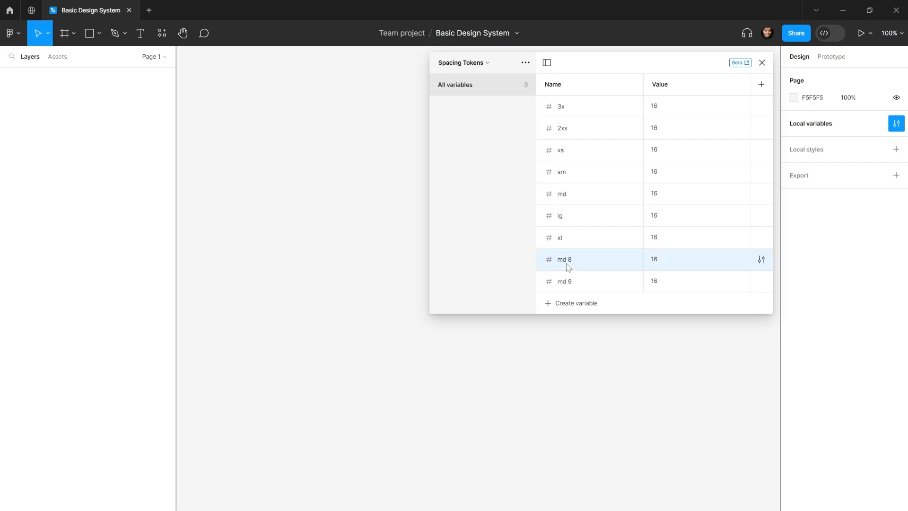
{"action": "type", "text": "2xl"}
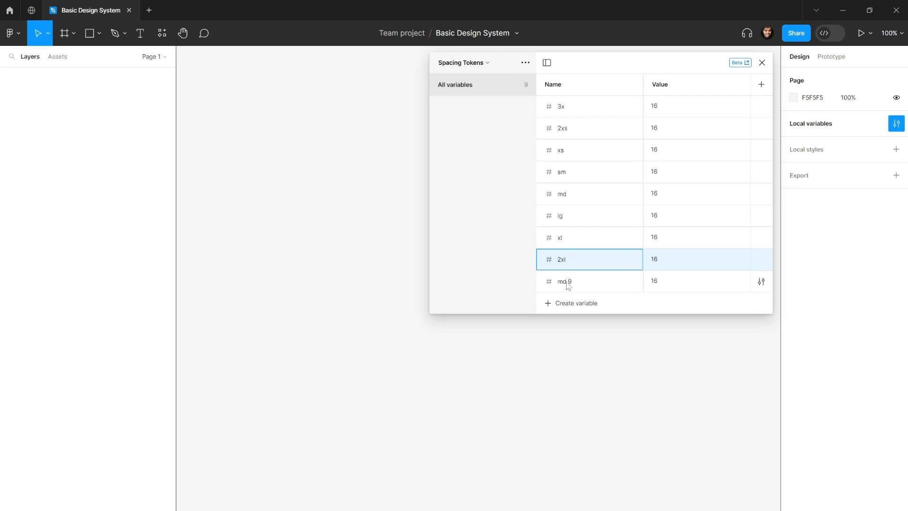
{"action": "double_click", "coordinate": [566, 282]}
{"action": "type", "text": "3xl"}
{"action": "key", "text": "Return"}
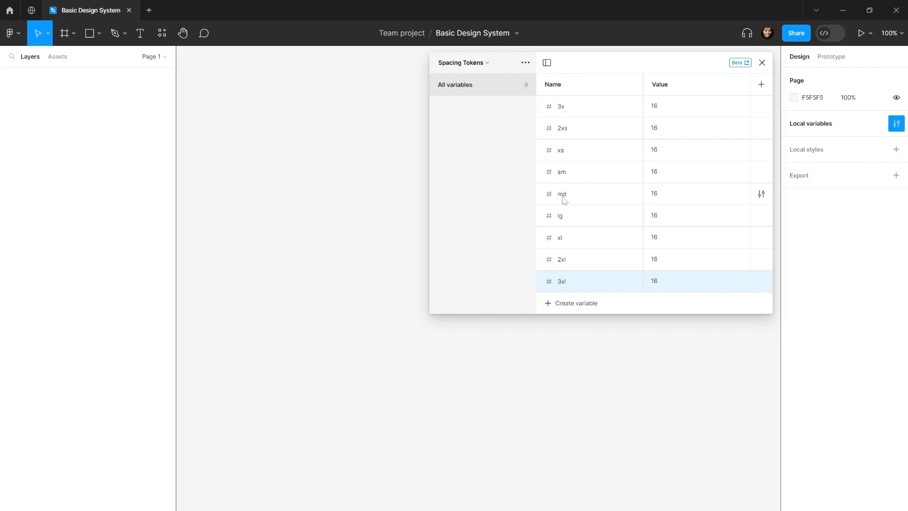
Set the value of sm to 12, xs to 8 and 2xs to 6.
{"action": "left_click", "coordinate": [655, 173]}
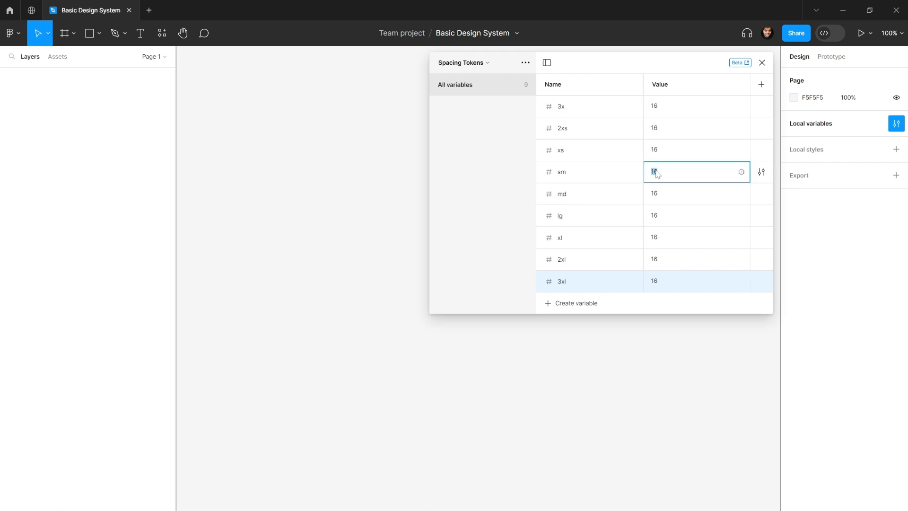
{"action": "type", "text": "12"}
{"action": "key", "text": "Return"}
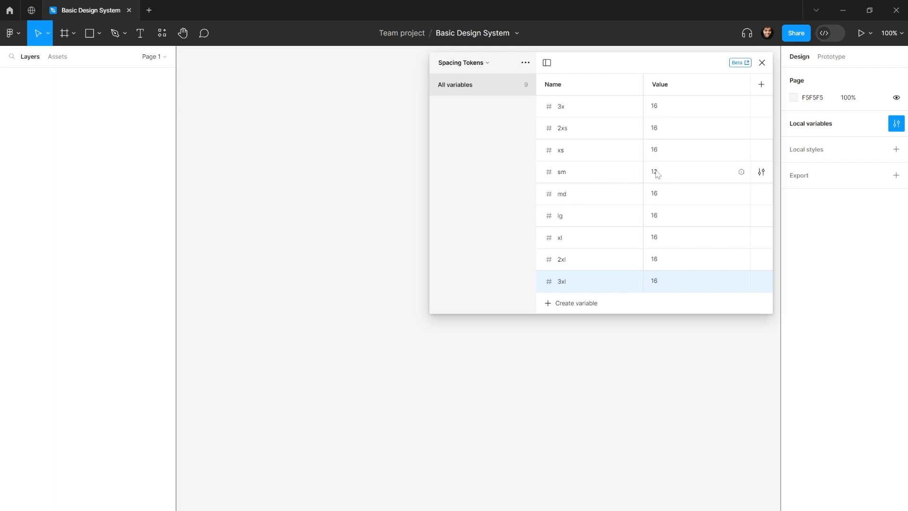
{"action": "left_click", "coordinate": [658, 155]}
{"action": "type", "text": "8"}
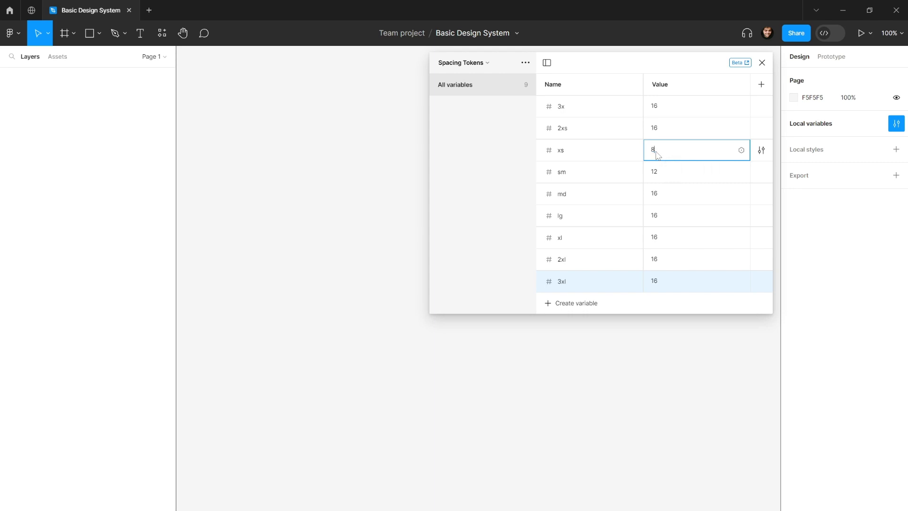
{"action": "key", "text": "Return"}
{"action": "left_click", "coordinate": [656, 131]}
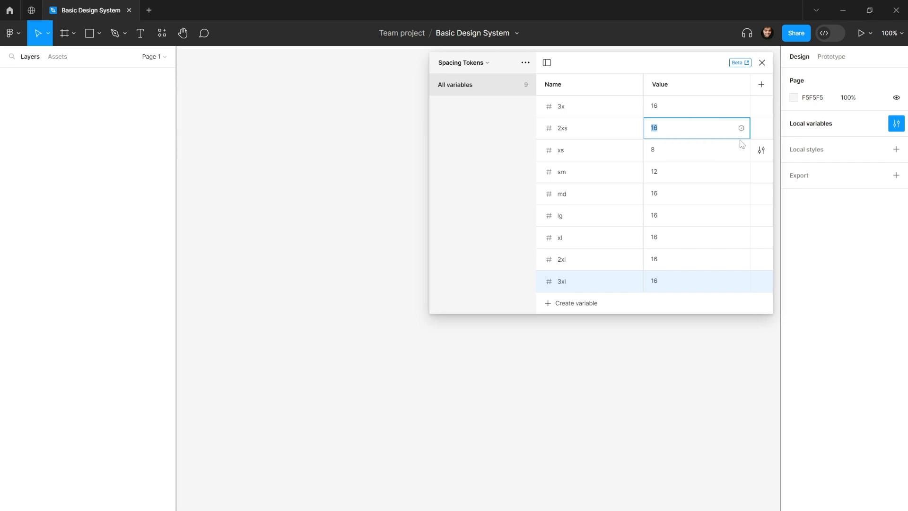
Set the value of the md spacing variable to 8 and sm to 6.
{"action": "left_click", "coordinate": [665, 195]}
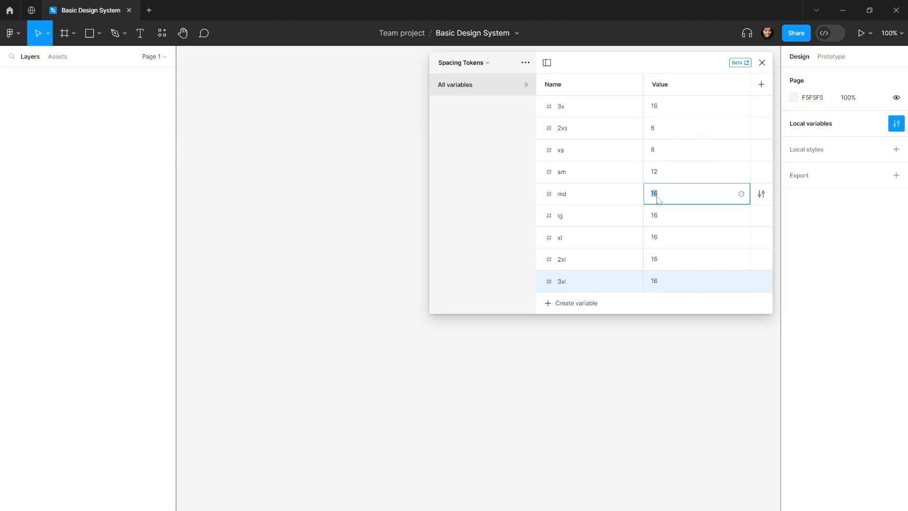
{"action": "type", "text": "8"}
{"action": "left_click", "coordinate": [659, 175]}
{"action": "type", "text": "6"}
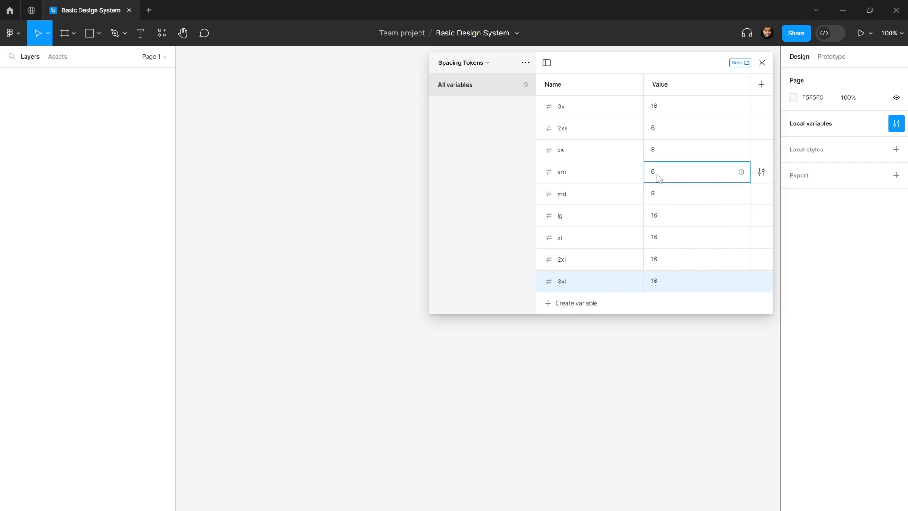
Set the value of xs to 4, 2xs to 2 and 3x to 1.
{"action": "left_click", "coordinate": [661, 153]}
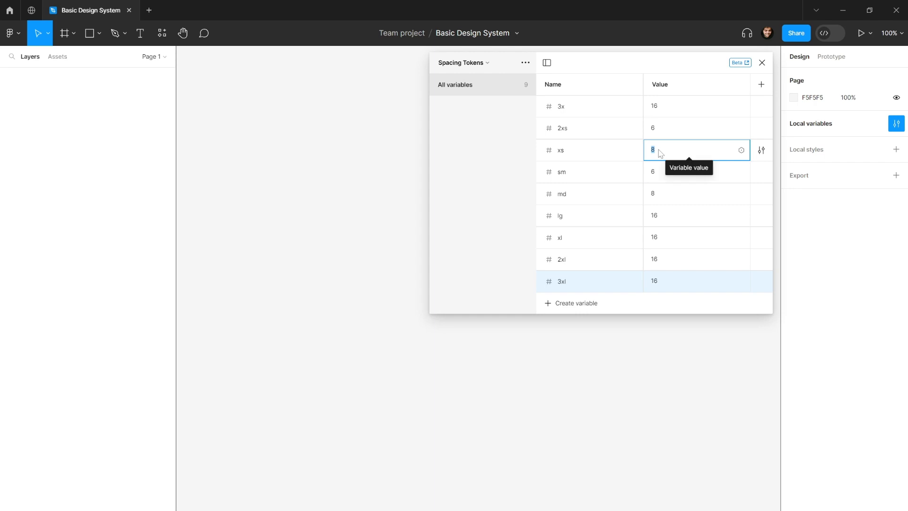
{"action": "type", "text": "4"}
{"action": "left_click", "coordinate": [655, 130]}
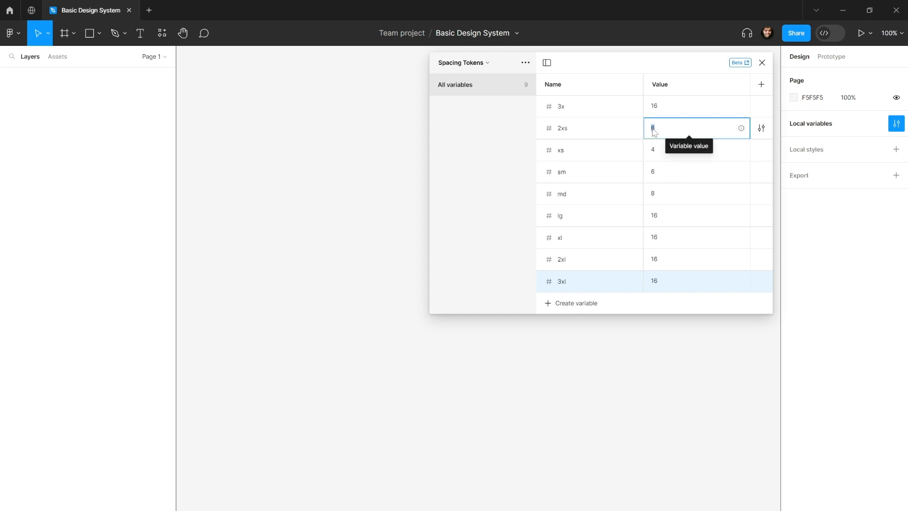
{"action": "type", "text": "2"}
{"action": "left_click", "coordinate": [656, 107]}
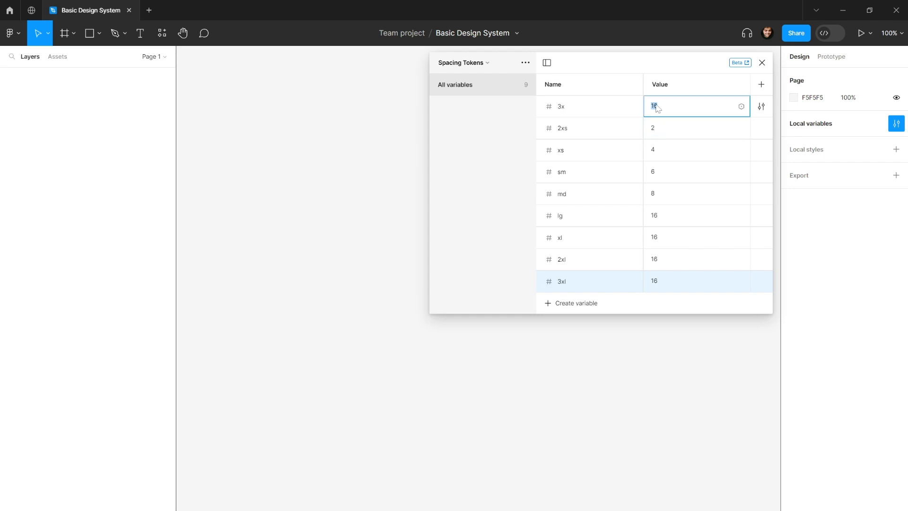
{"action": "key", "text": "Return"}
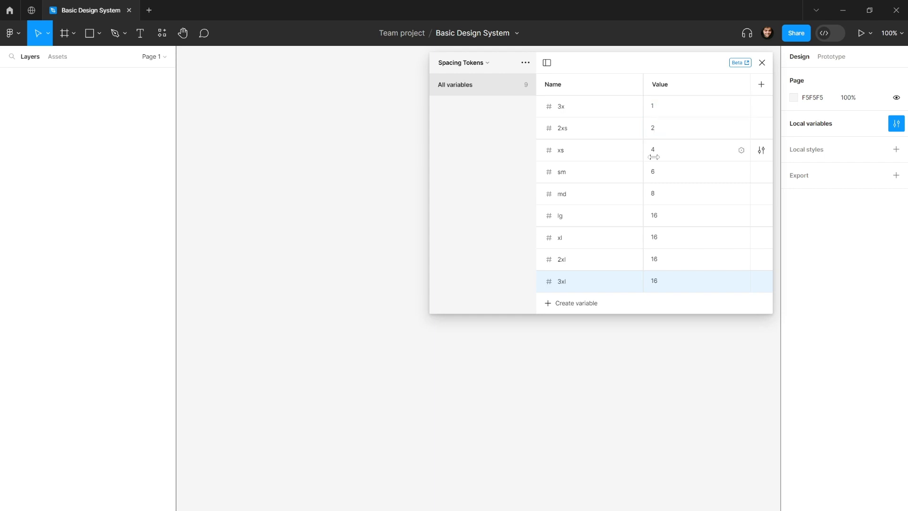
Set the value of lg to 12, 2xl to 18 and 3xl to 20.
{"action": "left_click", "coordinate": [657, 219]}
{"action": "type", "text": "0"}
{"action": "key", "text": "Return"}
{"action": "left_click", "coordinate": [651, 239]}
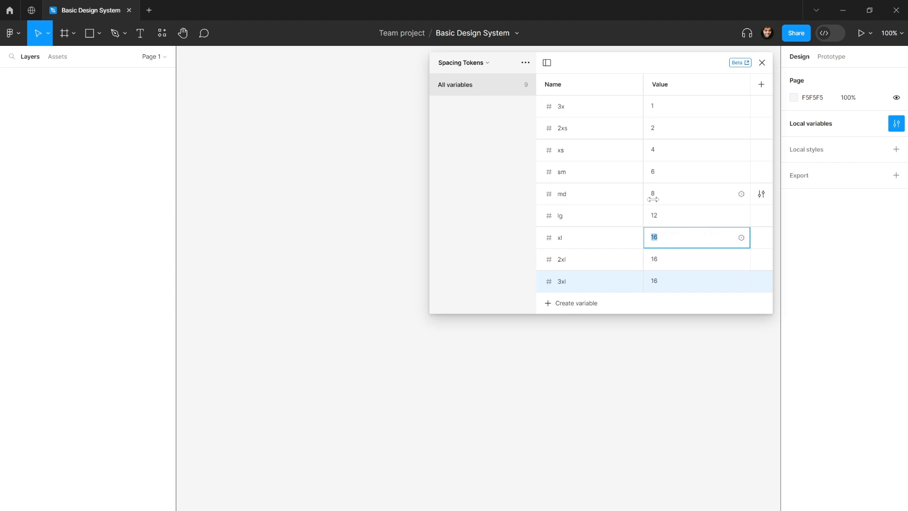
{"action": "left_click", "coordinate": [656, 258]}
{"action": "type", "text": "18"}
{"action": "key", "text": "Return"}
{"action": "left_click", "coordinate": [659, 282]}
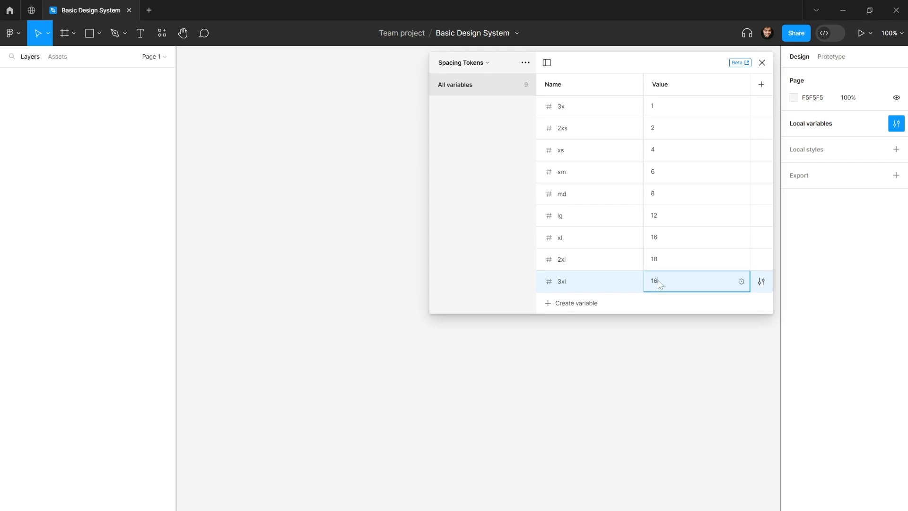
{"action": "type", "text": "20"}
{"action": "key", "text": "Return"}
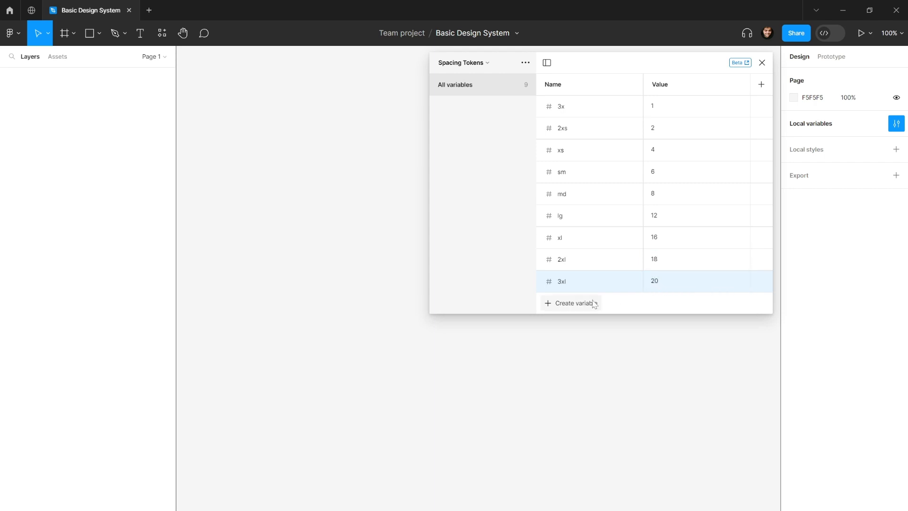
Create a number variable named 4xl with the value 24.
{"action": "left_click", "coordinate": [576, 303]}
{"action": "left_click", "coordinate": [581, 339]}
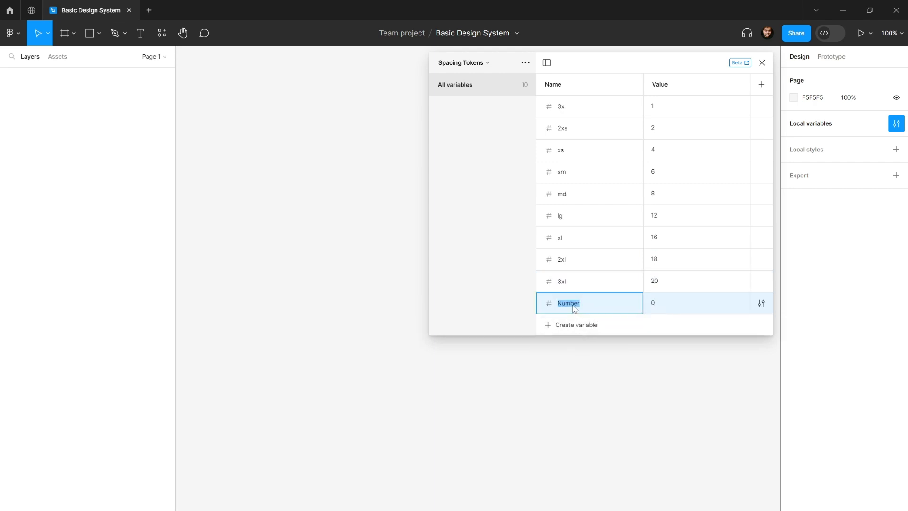
{"action": "type", "text": "4xl"}
{"action": "left_click", "coordinate": [661, 306]}
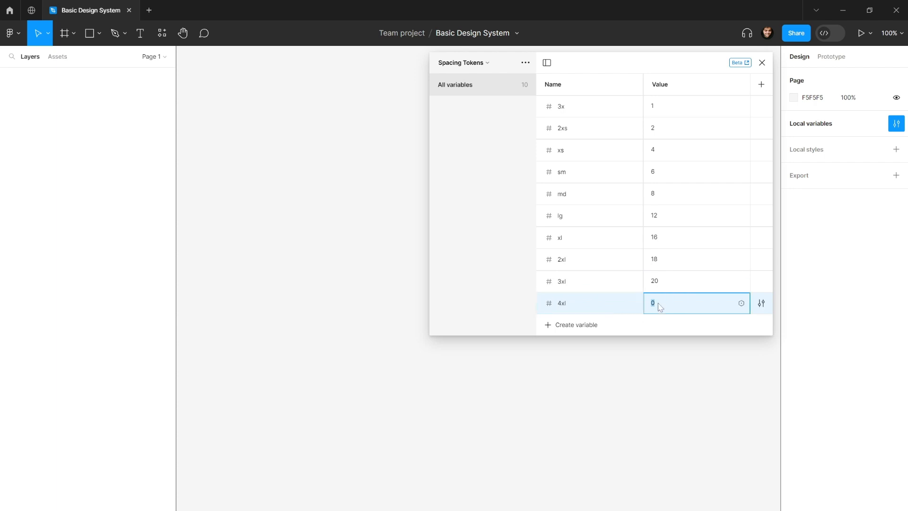
{"action": "type", "text": "24"}
{"action": "key", "text": "Return"}
Create a number variable named 5xl with the value 28.
{"action": "left_click", "coordinate": [607, 324]}
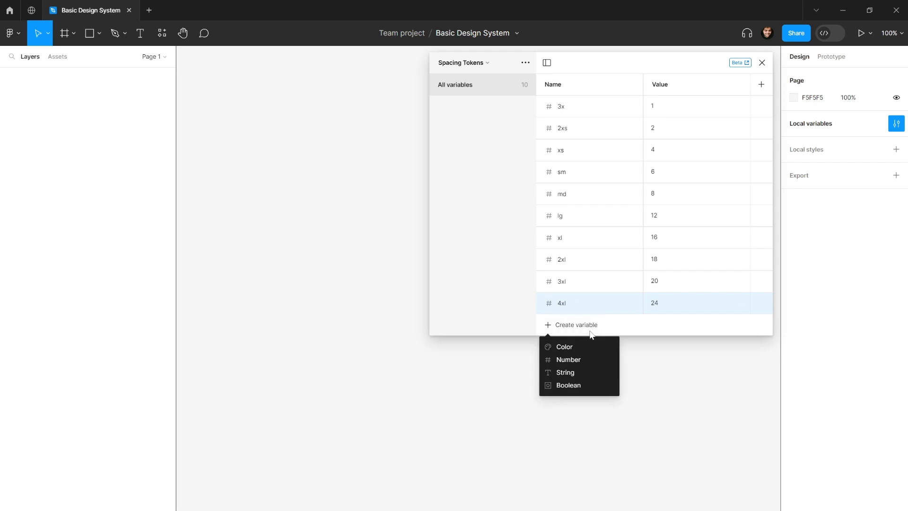
{"action": "left_click", "coordinate": [572, 361]}
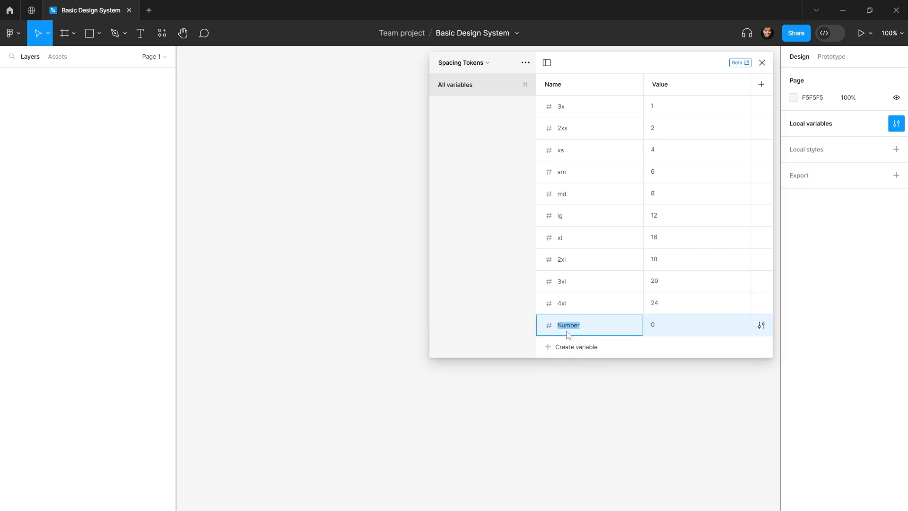
{"action": "type", "text": "5xl"}
{"action": "left_click", "coordinate": [658, 328]}
{"action": "type", "text": "28"}
{"action": "key", "text": "Return"}
Create a number variable named 6xl with the value 32.
{"action": "left_click", "coordinate": [586, 347]}
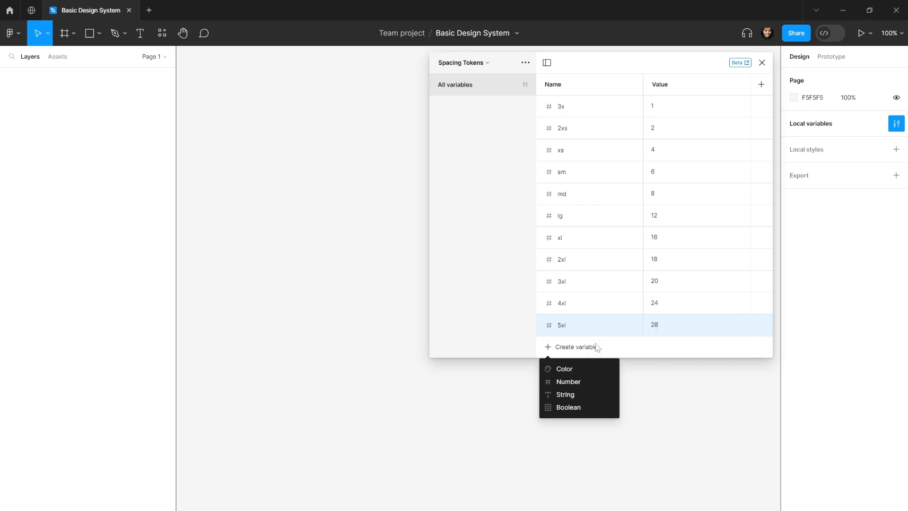
{"action": "left_click", "coordinate": [577, 376]}
{"action": "type", "text": "6x"}
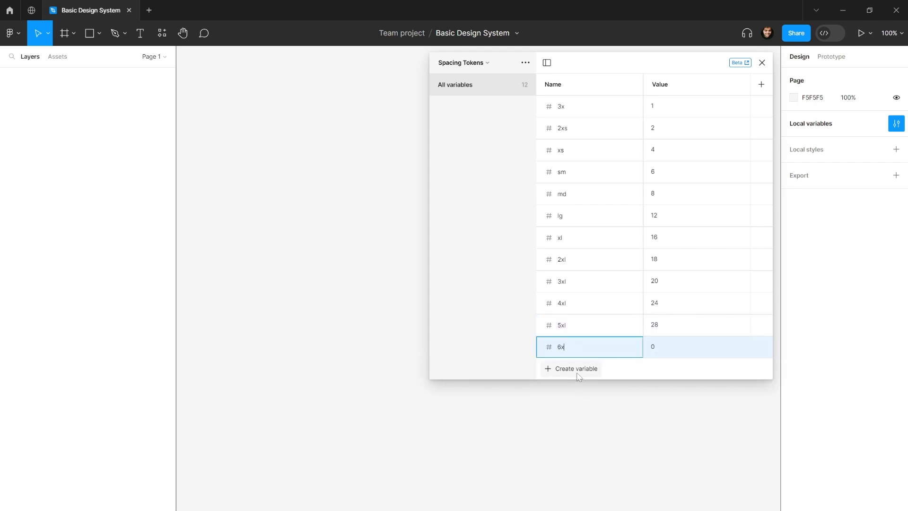
{"action": "type", "text": "l"}
{"action": "left_click", "coordinate": [656, 348]}
{"action": "type", "text": "3"}
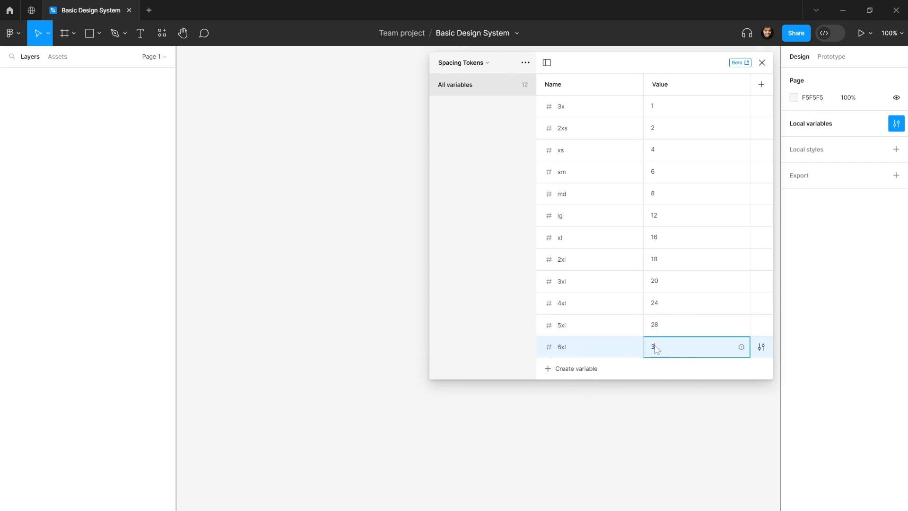
{"action": "type", "text": "2"}
{"action": "key", "text": "Return"}
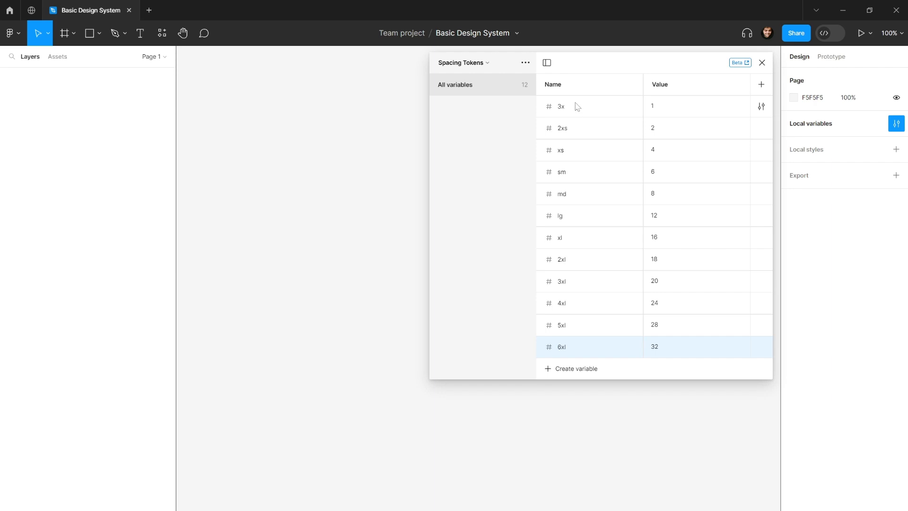
Rename the Spacing Tokens collection as Number Tokens.
{"action": "left_click", "coordinate": [464, 63]}
{"action": "left_click", "coordinate": [526, 63]}
{"action": "left_click", "coordinate": [525, 62]}
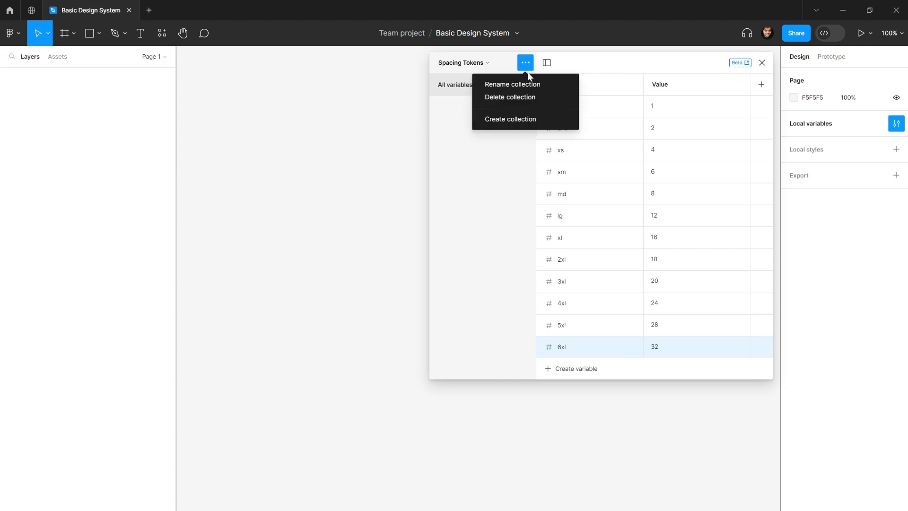
{"action": "left_click", "coordinate": [526, 84]}
{"action": "type", "text": "Number Tokens"}
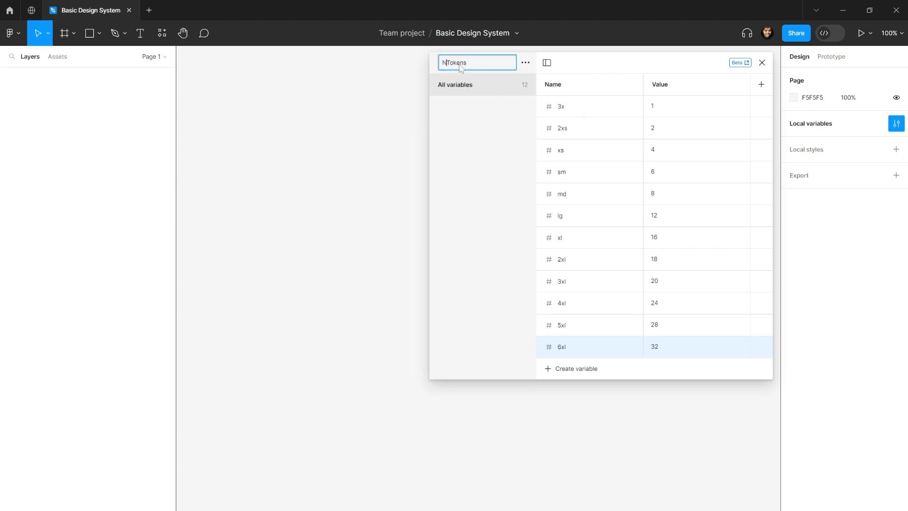
{"action": "key", "text": "Return"}
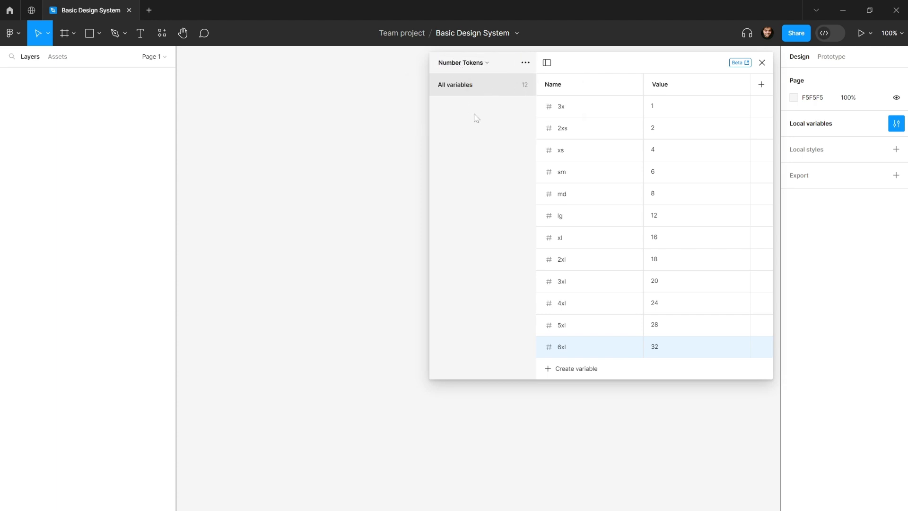
Group all variables from 3x to 6xl into a new group named Spacing.
{"action": "left_click", "coordinate": [548, 107]}
{"action": "left_click", "coordinate": [601, 342], "text": "shift"}
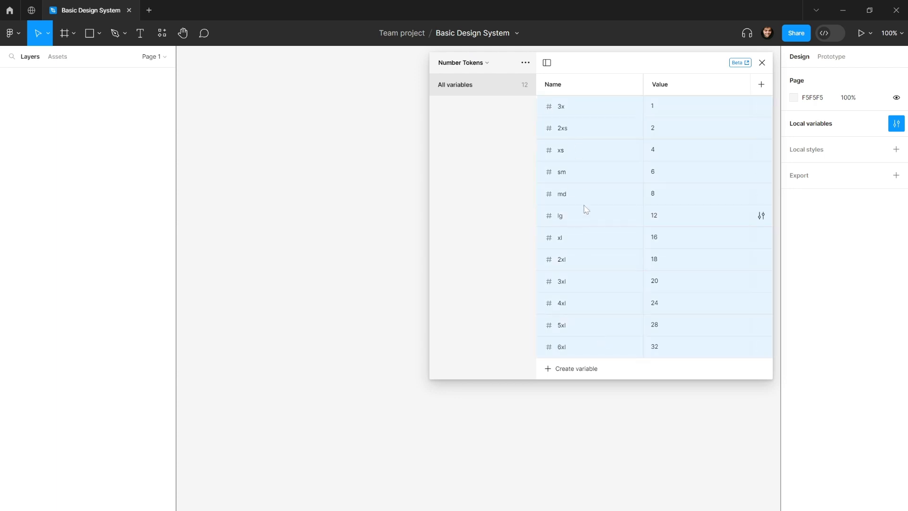
{"action": "right_click", "coordinate": [585, 175]}
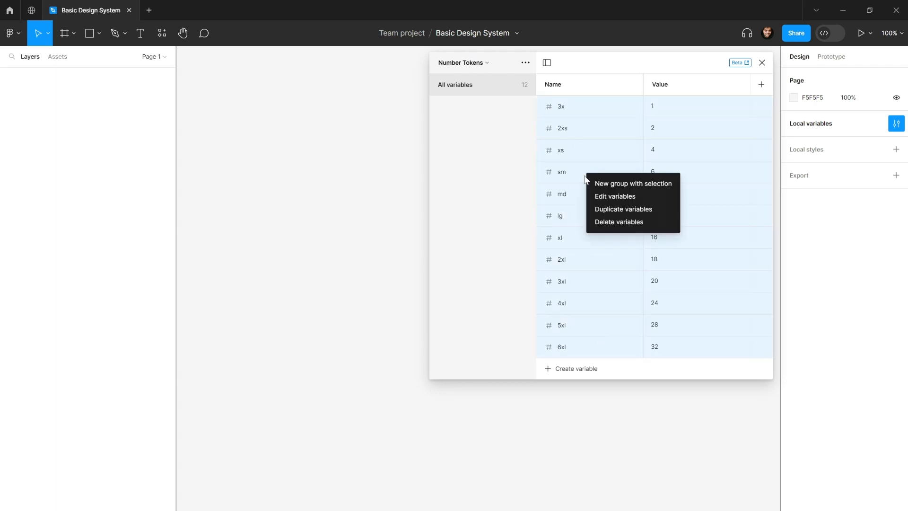
{"action": "left_click", "coordinate": [608, 183]}
{"action": "double_click", "coordinate": [458, 107]}
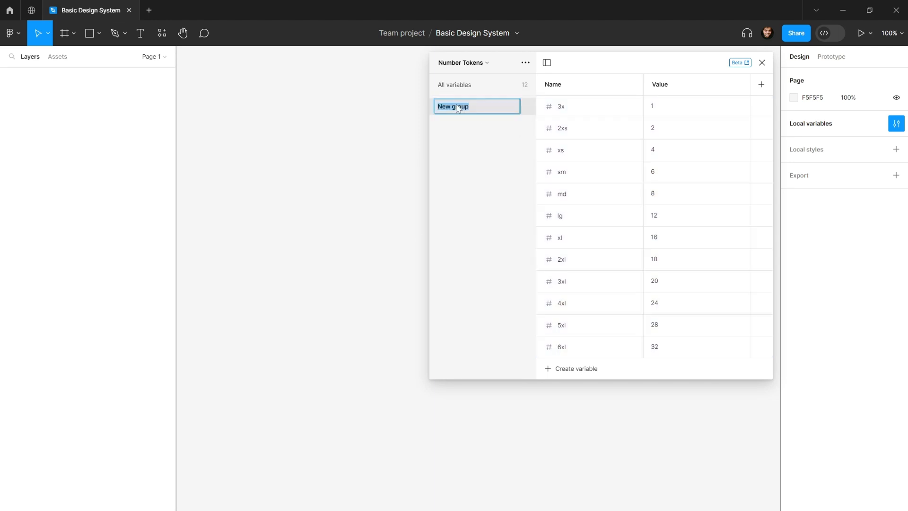
{"action": "type", "text": "Spacing"}
{"action": "key", "text": "Return"}
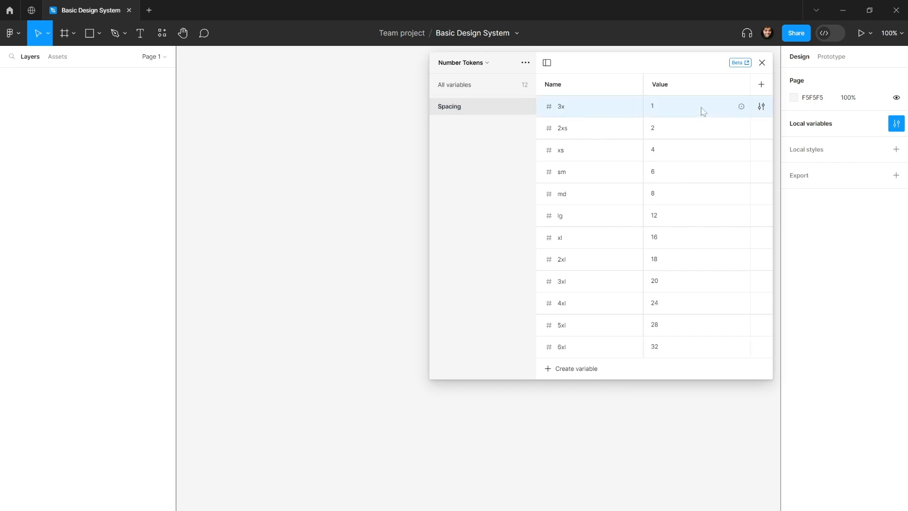
Exclude Corner radius from the number scoping of the 3x and 2xs spacing variables.
{"action": "left_click", "coordinate": [761, 107]}
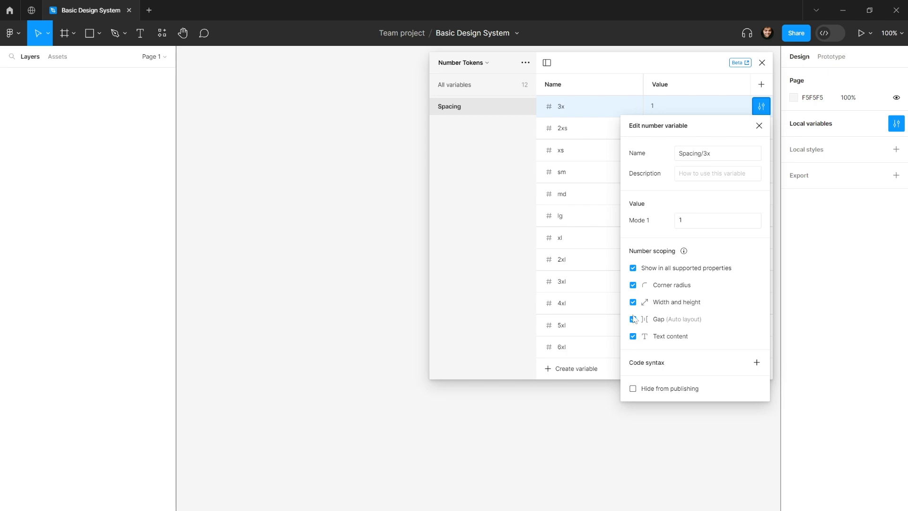
{"action": "left_click", "coordinate": [633, 285]}
{"action": "left_click", "coordinate": [702, 112]}
{"action": "left_click_drag", "start_coordinate": [631, 133], "coordinate": [641, 213]}
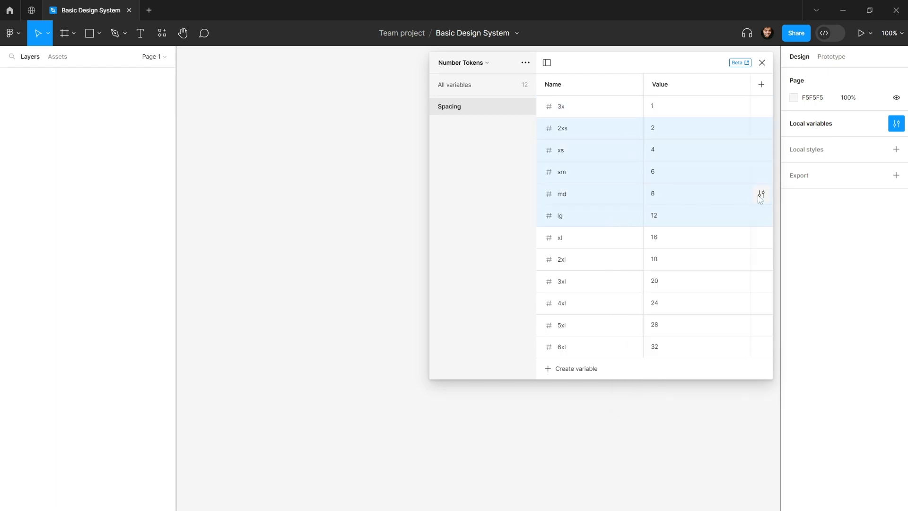
{"action": "left_click", "coordinate": [761, 193]}
{"action": "left_click", "coordinate": [754, 134]}
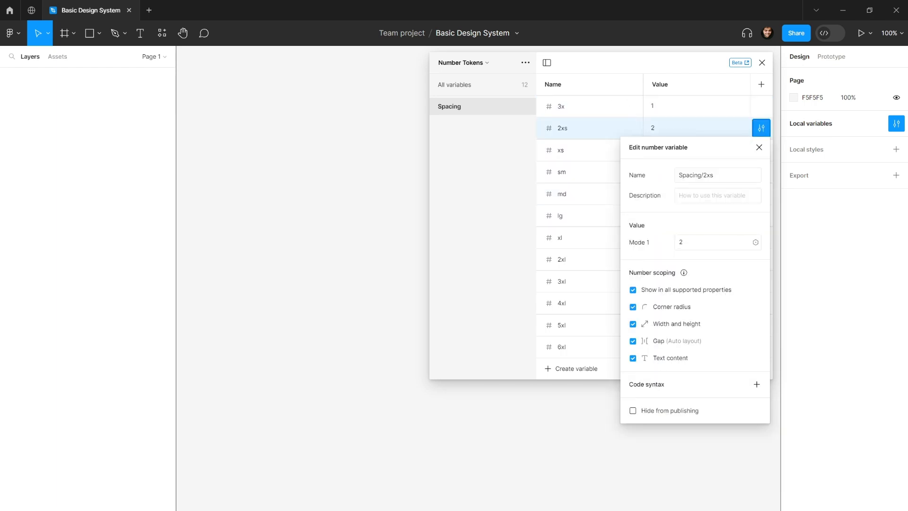
{"action": "left_click", "coordinate": [634, 307]}
{"action": "left_click", "coordinate": [603, 197]}
Exclude Corner radius from the number scoping of the xs and sm variables.
{"action": "left_click", "coordinate": [762, 150]}
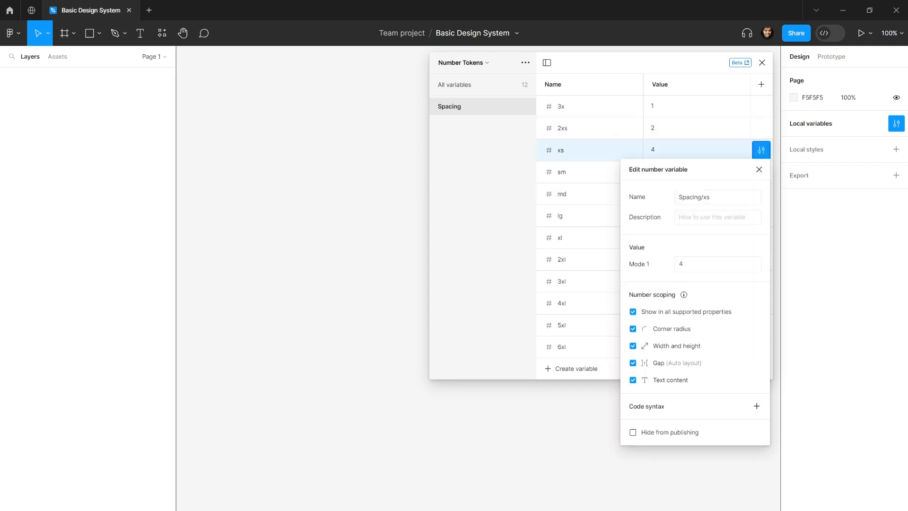
{"action": "left_click", "coordinate": [633, 329]}
{"action": "left_click", "coordinate": [602, 197]}
{"action": "left_click", "coordinate": [761, 171]}
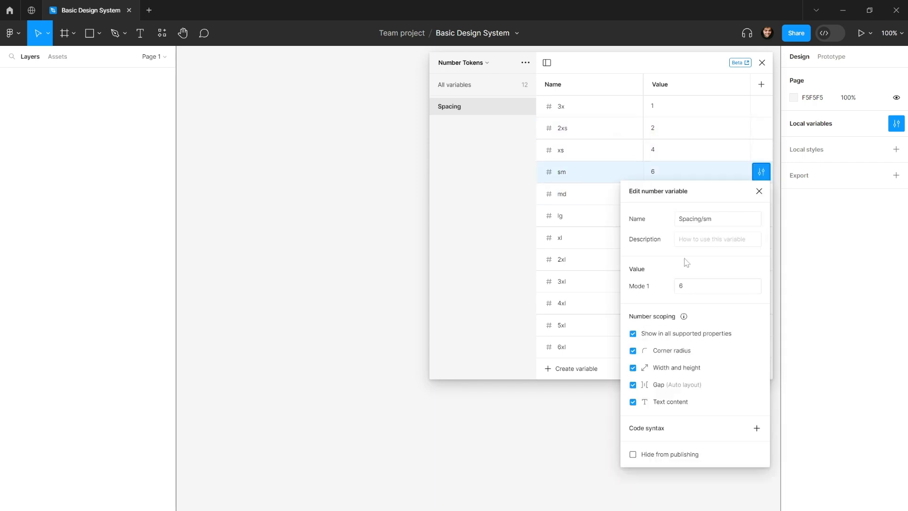
{"action": "left_click", "coordinate": [633, 350]}
{"action": "left_click", "coordinate": [597, 201]}
Exclude Corner radius from the number scoping of the md and lg variables.
{"action": "left_click", "coordinate": [761, 193]}
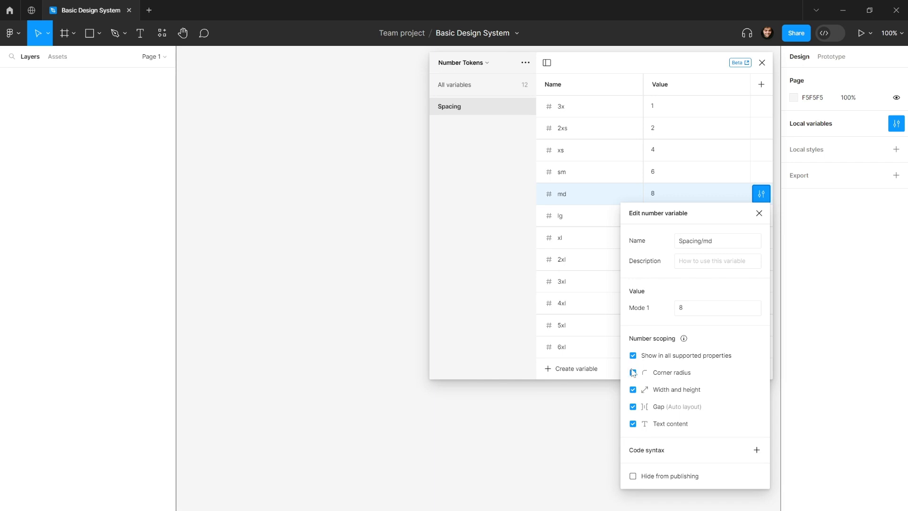
{"action": "left_click", "coordinate": [633, 373]}
{"action": "left_click", "coordinate": [576, 217]}
{"action": "left_click", "coordinate": [761, 215]}
{"action": "left_click", "coordinate": [633, 377]}
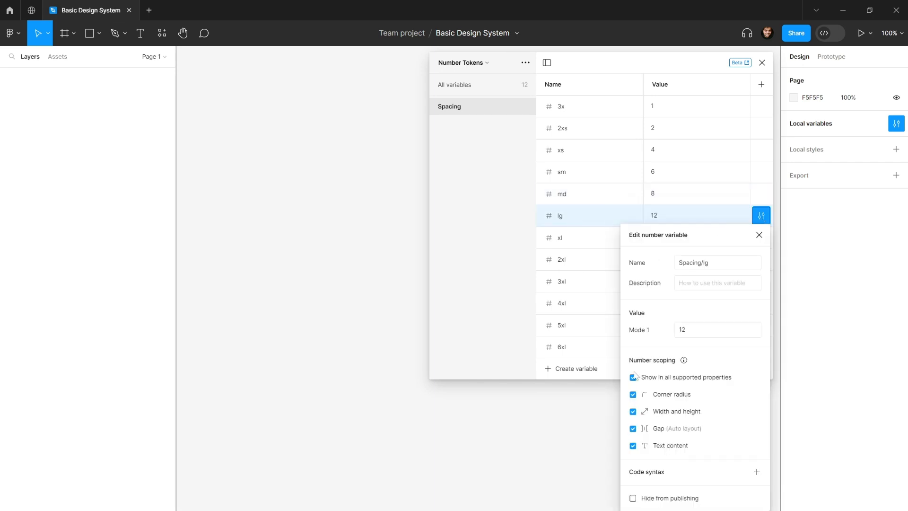
{"action": "left_click", "coordinate": [633, 394]}
{"action": "left_click", "coordinate": [607, 245]}
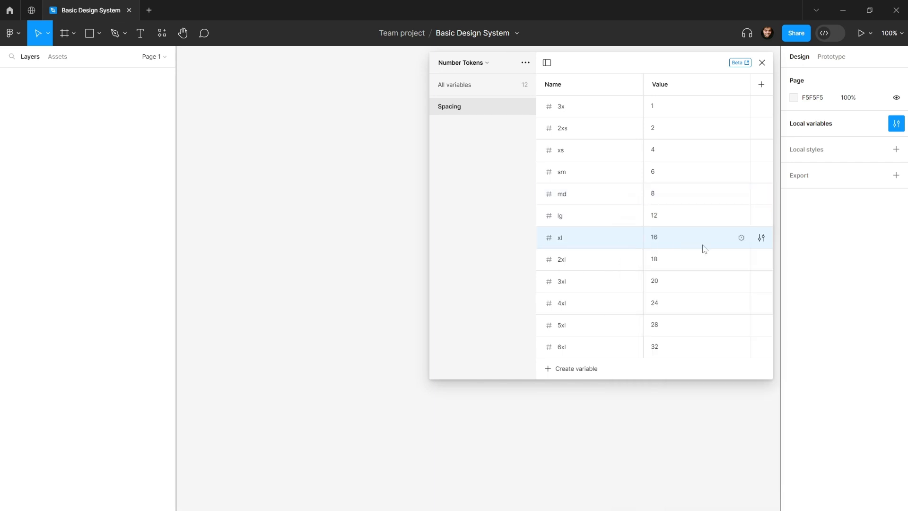
Exclude Corner radius from the number scoping of the xl and 2xl variables.
{"action": "left_click", "coordinate": [761, 237]}
{"action": "left_click", "coordinate": [633, 417]}
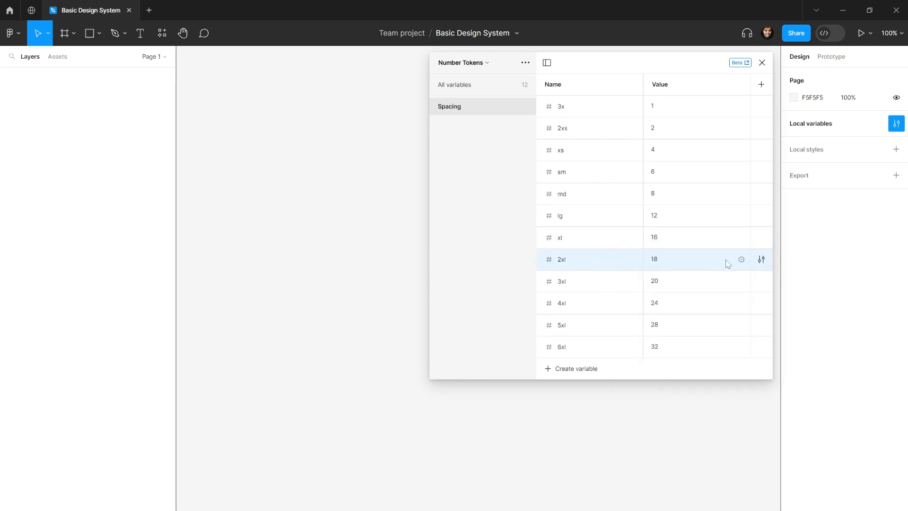
{"action": "left_click", "coordinate": [610, 259]}
{"action": "left_click", "coordinate": [761, 259]}
{"action": "left_click", "coordinate": [633, 418]}
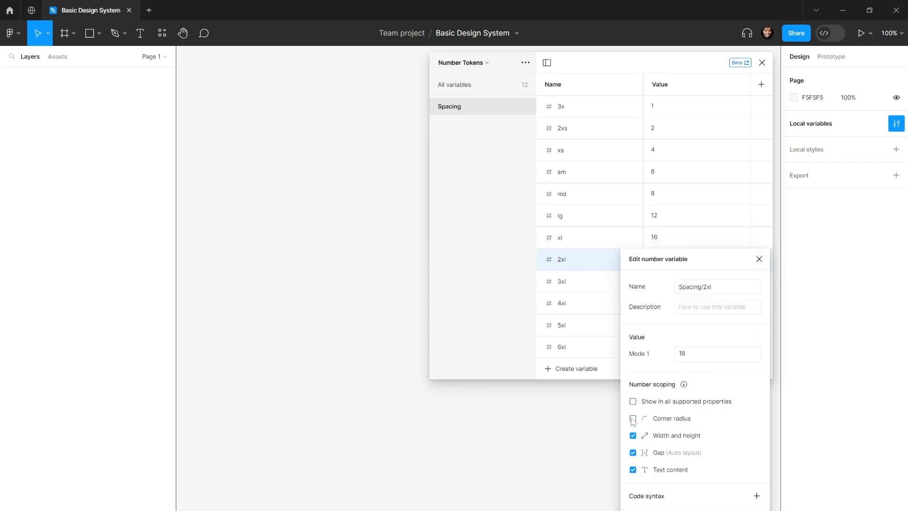
{"action": "left_click", "coordinate": [603, 302]}
Exclude Corner radius from the number scoping of the 3xl and 4xl spacing variables.
{"action": "left_click", "coordinate": [761, 281]}
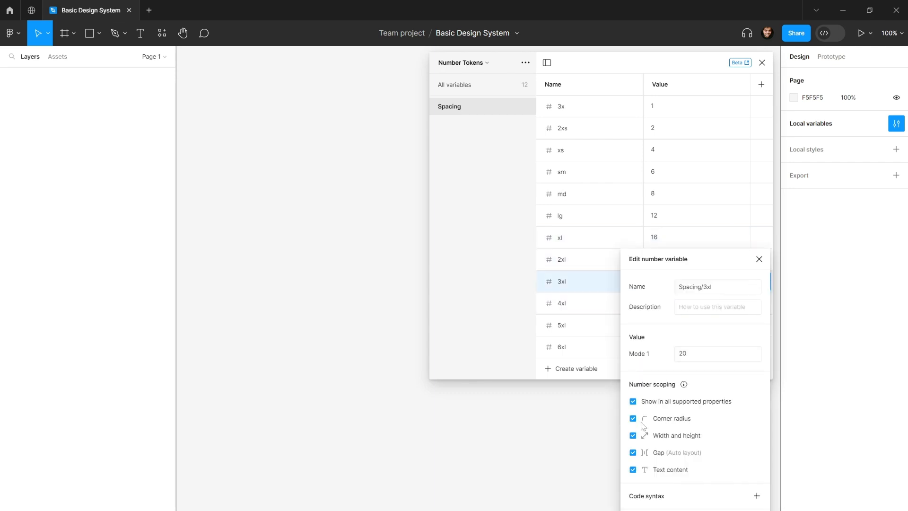
{"action": "left_click", "coordinate": [633, 418]}
{"action": "left_click", "coordinate": [610, 330]}
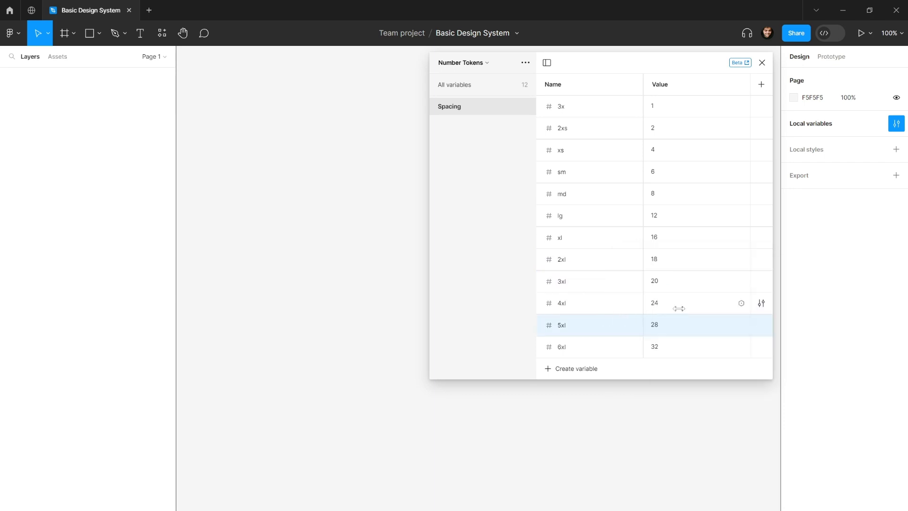
{"action": "left_click", "coordinate": [760, 302]}
{"action": "left_click", "coordinate": [633, 418]}
{"action": "left_click", "coordinate": [608, 330]}
Exclude Corner radius from the number scoping of the 5xl and 6xl spacing variables.
{"action": "left_click", "coordinate": [761, 325]}
{"action": "left_click", "coordinate": [633, 419]}
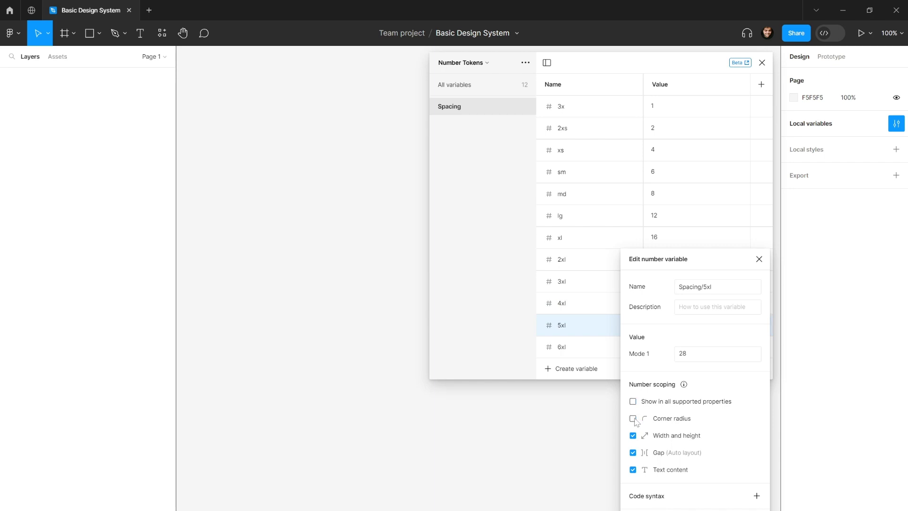
{"action": "left_click", "coordinate": [598, 348]}
{"action": "left_click", "coordinate": [761, 347]}
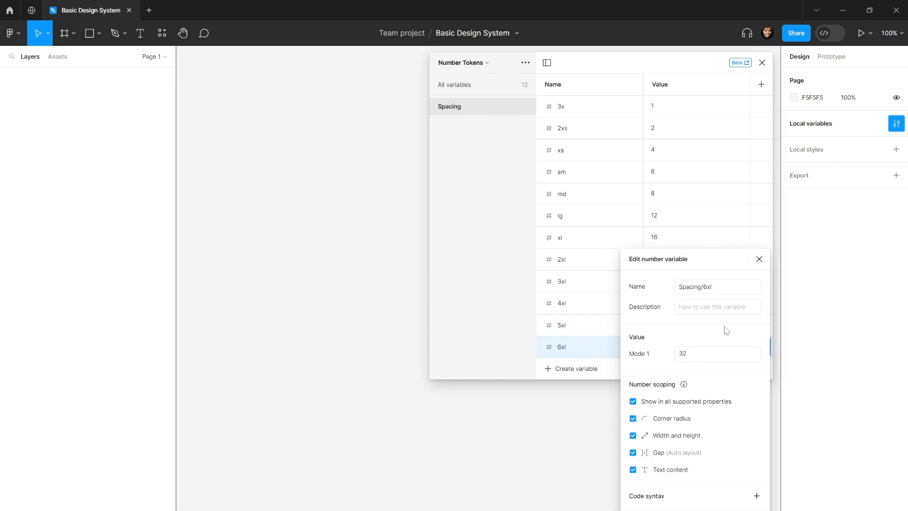
{"action": "left_click", "coordinate": [632, 418]}
{"action": "left_click", "coordinate": [474, 280]}
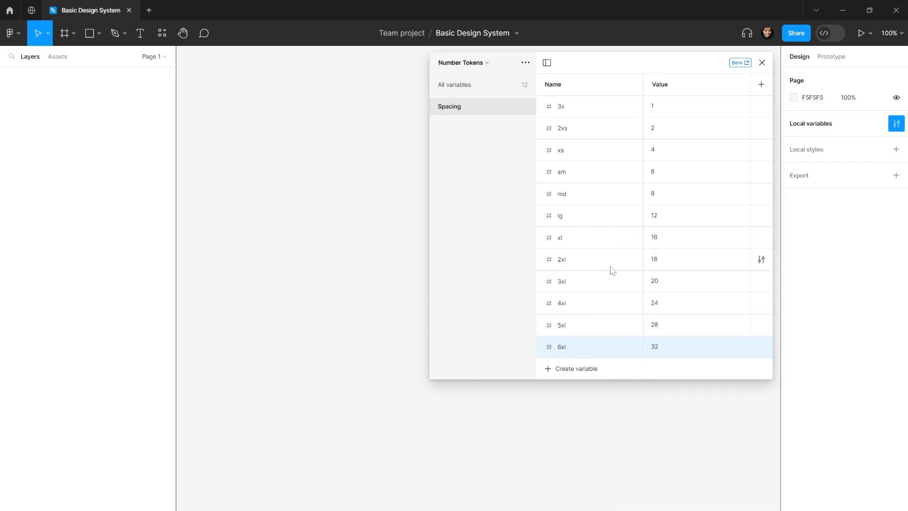
Duplicate the Spacing group in the Number Tokens collection.
{"action": "left_click", "coordinate": [601, 114], "text": "shift"}
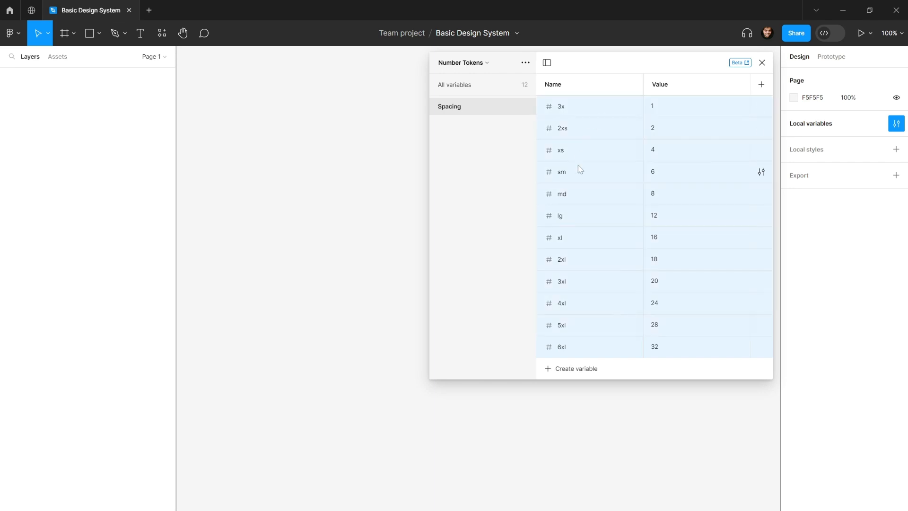
{"action": "right_click", "coordinate": [459, 107]}
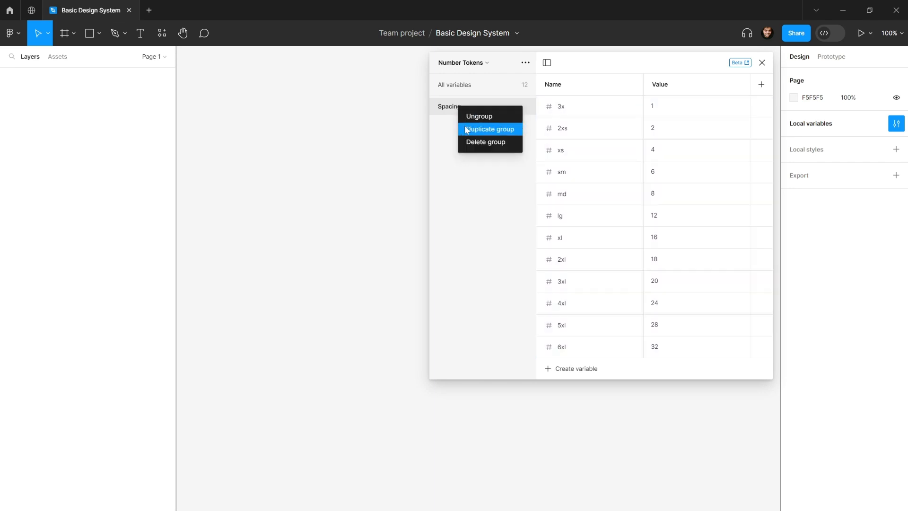
Duplicate the Spacing variable group and rename the copy to Corner Radius.
{"action": "left_click", "coordinate": [471, 129]}
{"action": "double_click", "coordinate": [462, 125]}
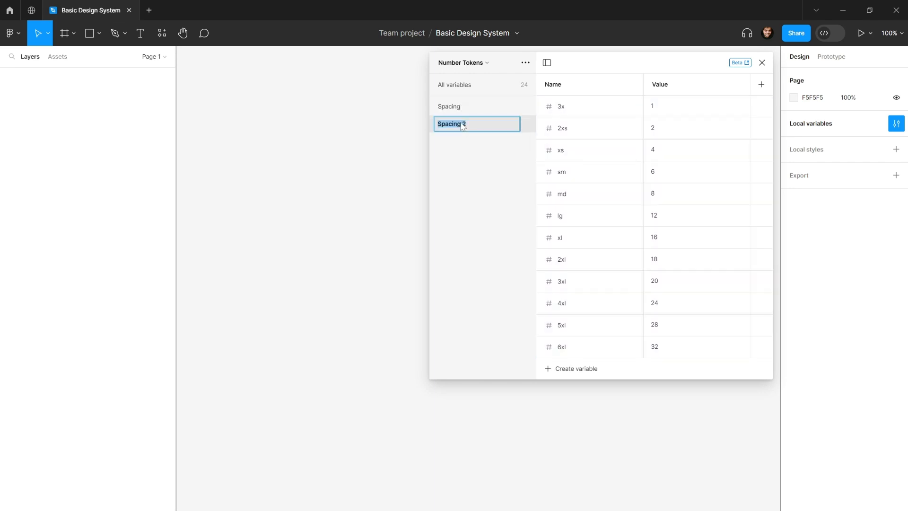
{"action": "type", "text": "c"}
{"action": "key", "text": "Return"}
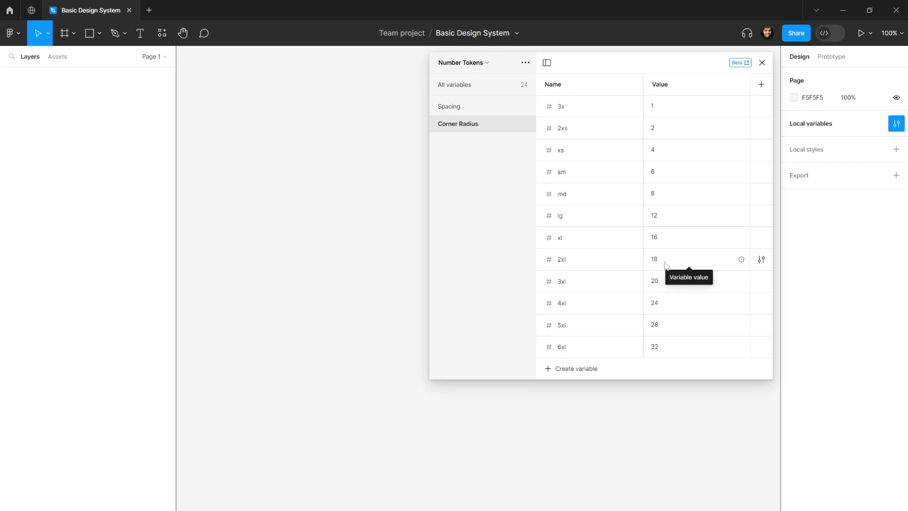
Delete the 3x and 2xs variables from the Corner Radius group.
{"action": "left_click", "coordinate": [659, 129]}
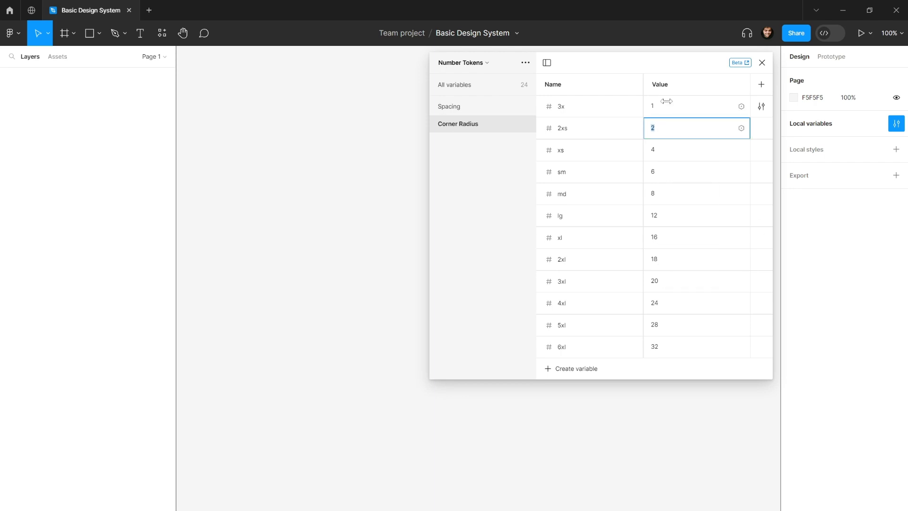
{"action": "left_click", "coordinate": [649, 109]}
{"action": "left_click", "coordinate": [654, 107]}
{"action": "left_click", "coordinate": [601, 111]}
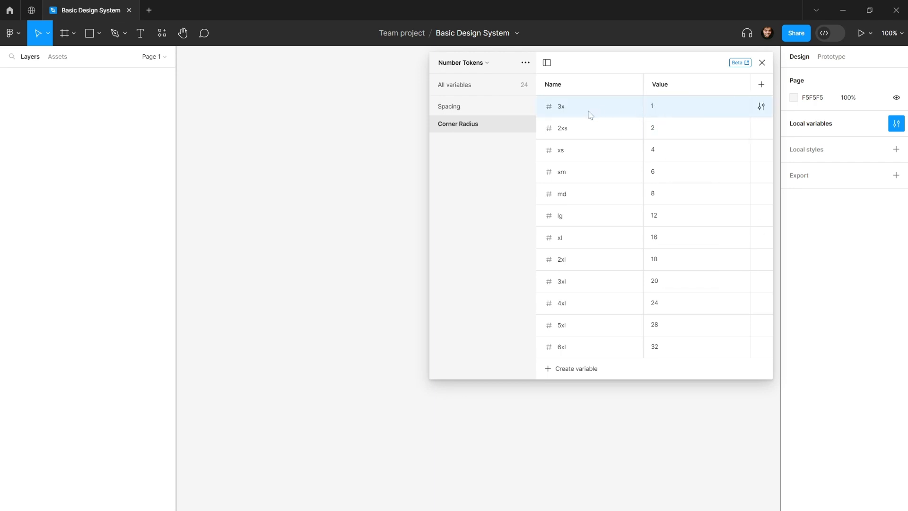
{"action": "left_click", "coordinate": [597, 132], "text": "shift"}
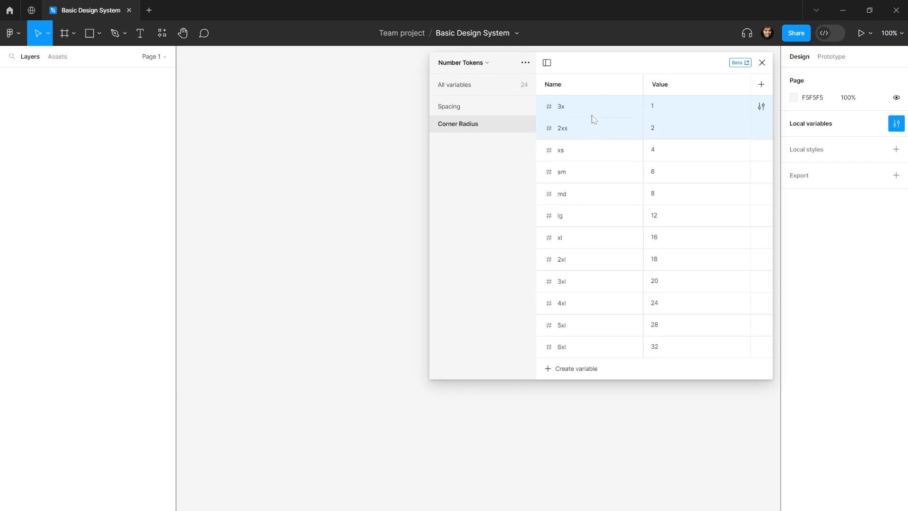
{"action": "right_click", "coordinate": [597, 112]}
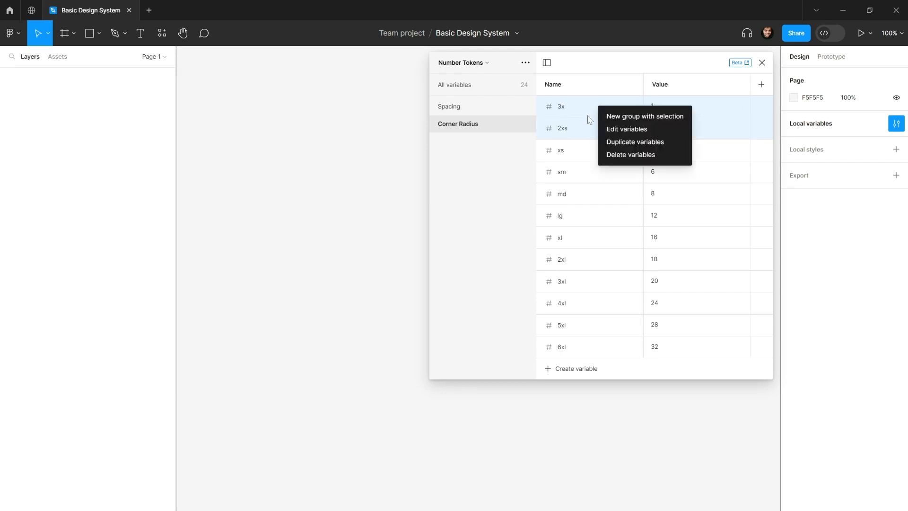
{"action": "left_click", "coordinate": [624, 157]}
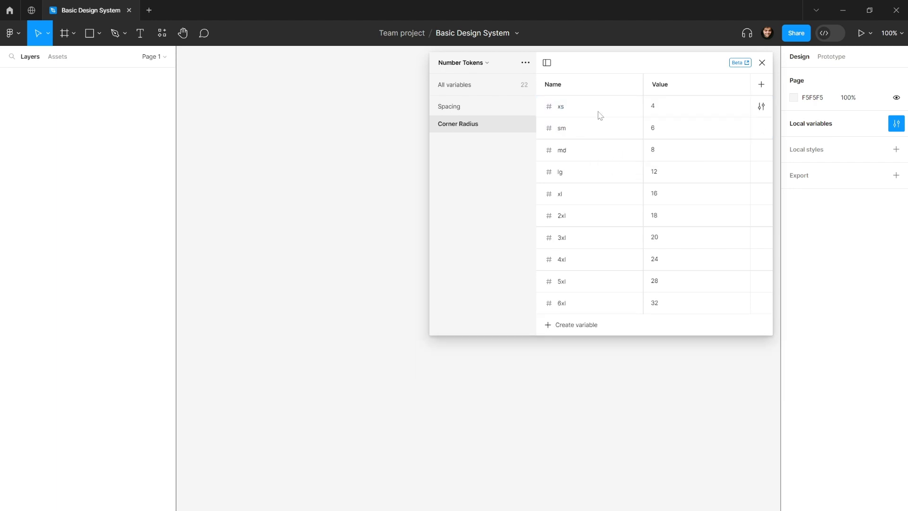
In the Corner Radius group, rename the variable with value 8 to md1 and the one with value 16 to md.
{"action": "double_click", "coordinate": [565, 108]}
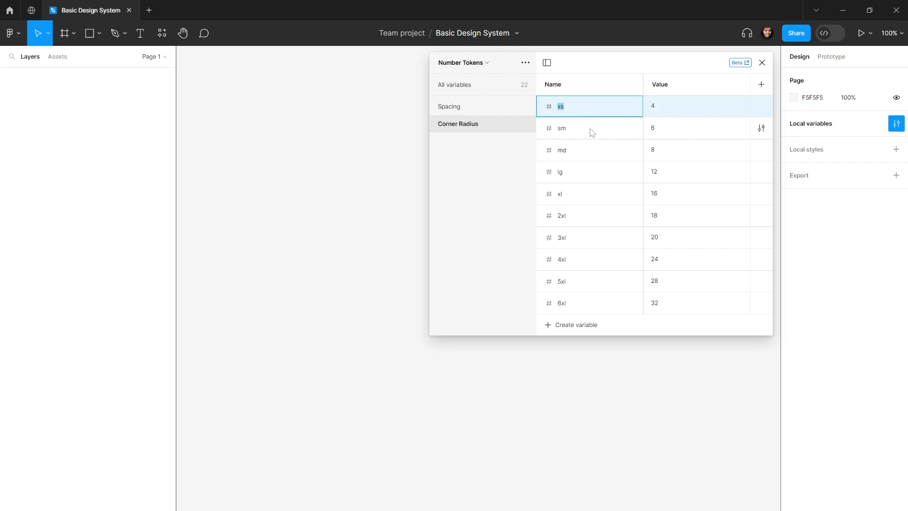
{"action": "left_click", "coordinate": [580, 152]}
{"action": "left_click", "coordinate": [560, 172]}
{"action": "left_click", "coordinate": [578, 202]}
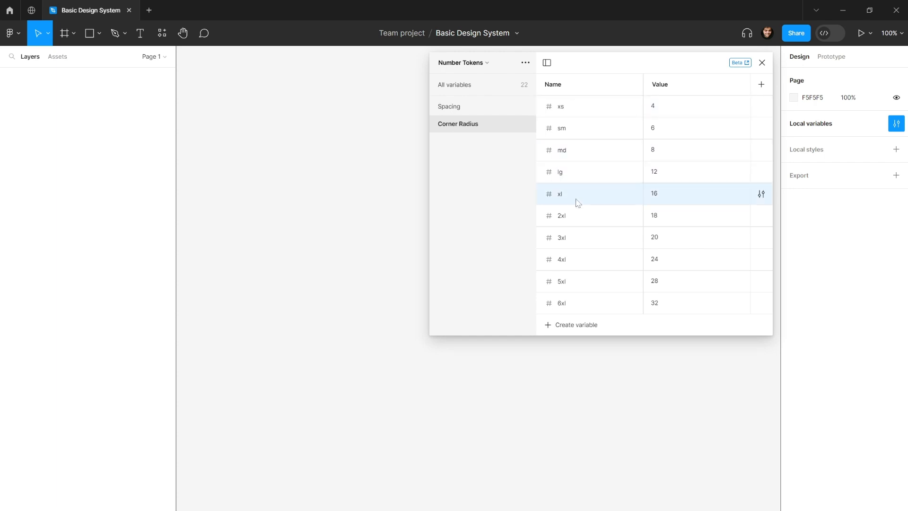
{"action": "double_click", "coordinate": [566, 199]}
{"action": "double_click", "coordinate": [569, 151]}
{"action": "left_click", "coordinate": [574, 152]}
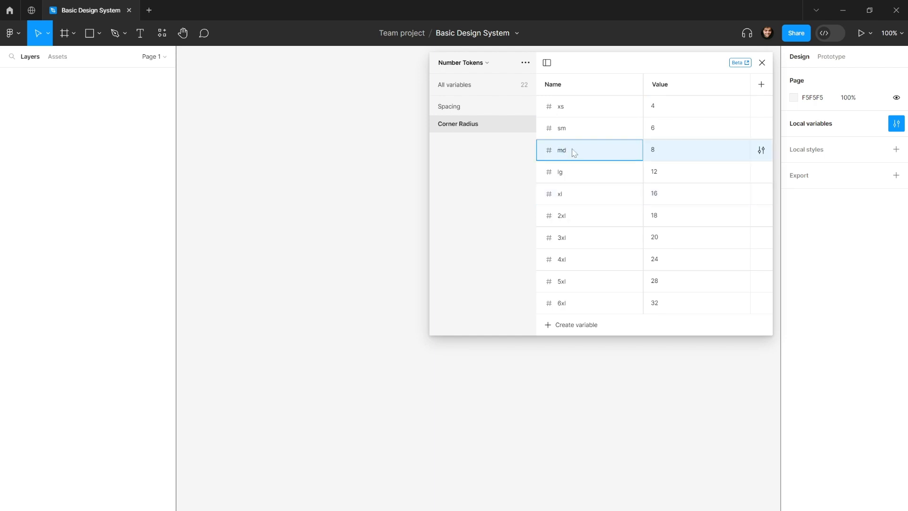
{"action": "type", "text": "1"}
{"action": "double_click", "coordinate": [565, 194]}
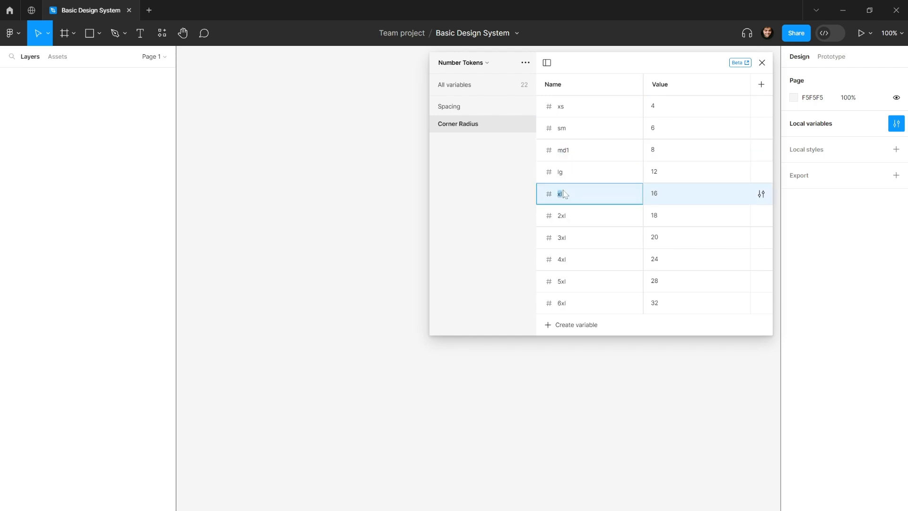
{"action": "type", "text": "md"}
Free the sm and xs names by giving the variable with value 6 the placeholder name 222 and the one with value 4 the name 22.
{"action": "double_click", "coordinate": [574, 176]}
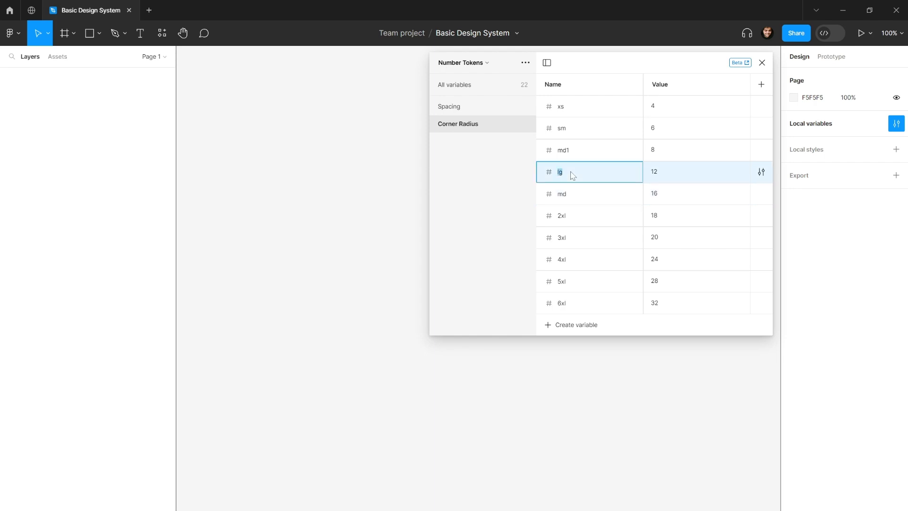
{"action": "double_click", "coordinate": [566, 132]}
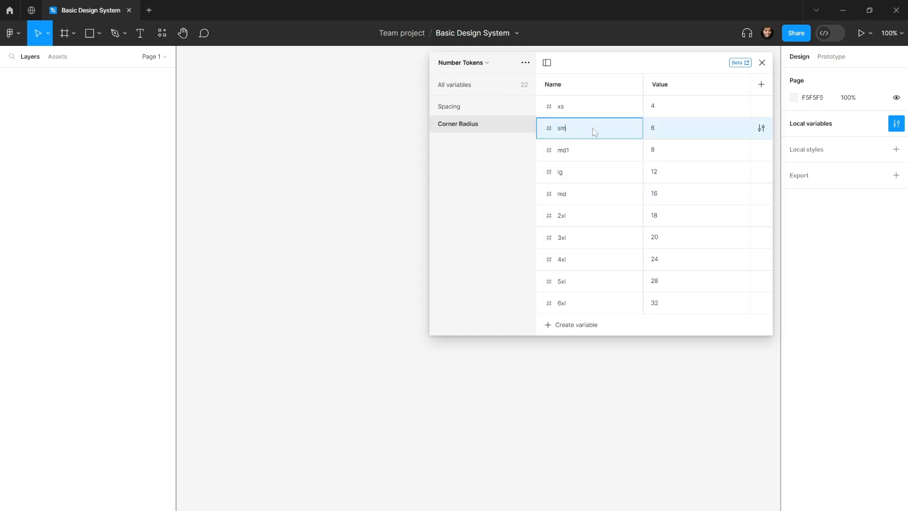
{"action": "left_click", "coordinate": [577, 174]}
{"action": "left_click", "coordinate": [566, 132]}
{"action": "double_click", "coordinate": [567, 131]}
{"action": "type", "text": "222"}
{"action": "left_click", "coordinate": [569, 111]}
{"action": "double_click", "coordinate": [569, 111]}
{"action": "type", "text": "22"}
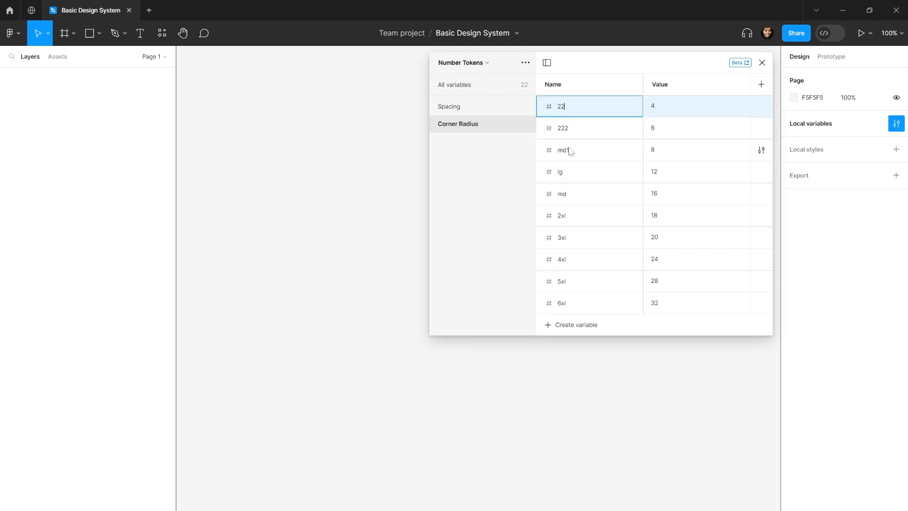
Rename the Corner Radius variable with value 12 to sm and the one with value 8 to xs.
{"action": "left_click", "coordinate": [570, 151]}
{"action": "left_click", "coordinate": [572, 170]}
{"action": "double_click", "coordinate": [568, 171]}
{"action": "type", "text": "222"}
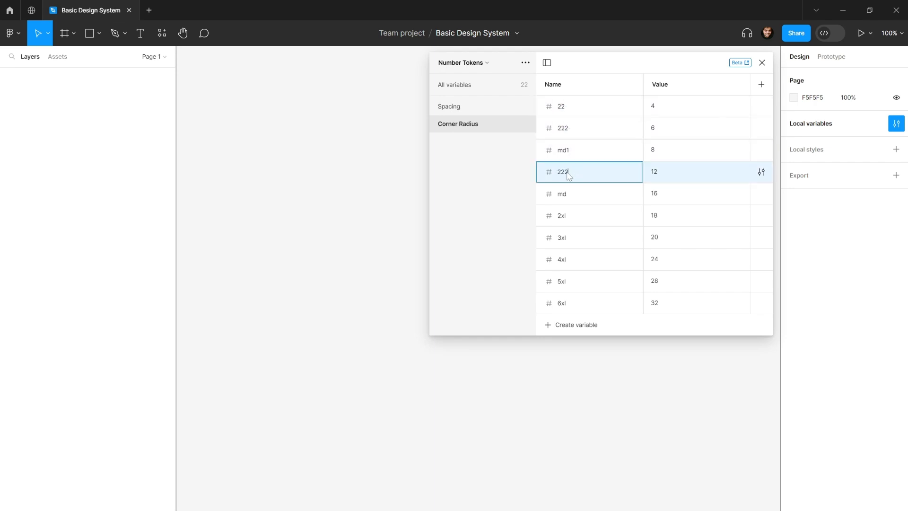
{"action": "double_click", "coordinate": [569, 170]}
{"action": "double_click", "coordinate": [563, 152]}
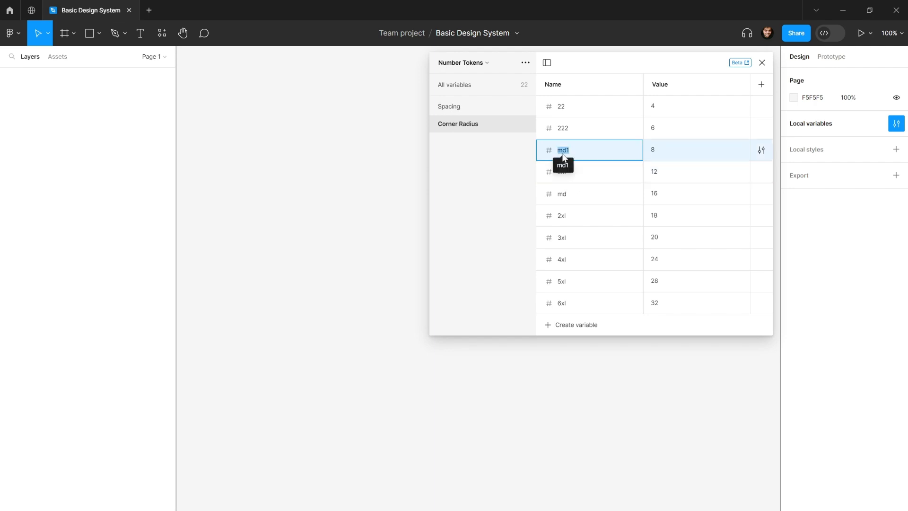
Rename the Corner Radius variable with value 6 to 2xs and the one with value 4 to 3xs.
{"action": "double_click", "coordinate": [562, 133]}
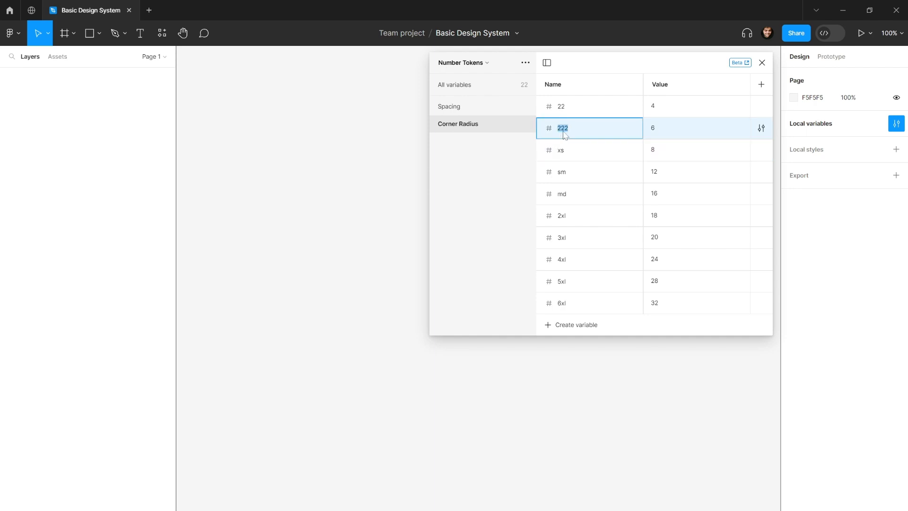
{"action": "type", "text": "2xs"}
{"action": "double_click", "coordinate": [562, 107]}
{"action": "left_click", "coordinate": [566, 108]}
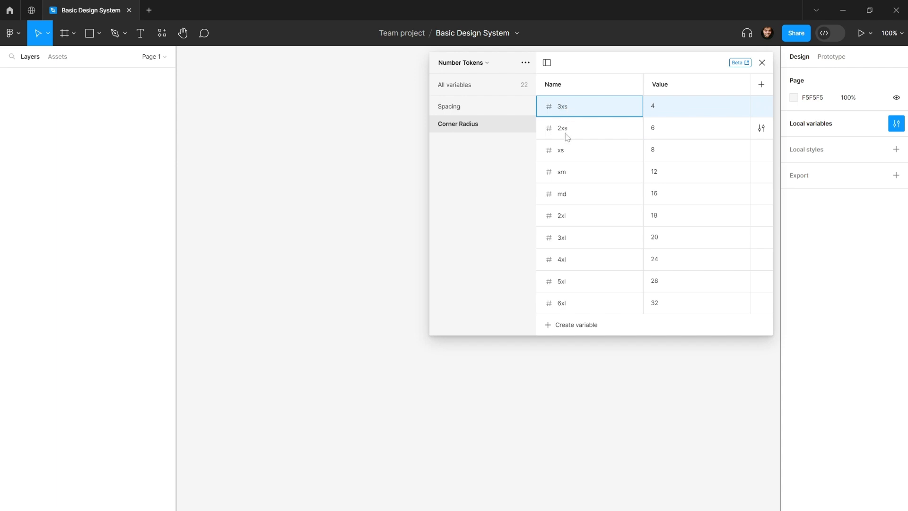
Rename the Corner Radius variables with values 18, 20, 24, 28 and 32 to lg, 2xl, 3xl, 4xl and 5xl.
{"action": "double_click", "coordinate": [564, 214]}
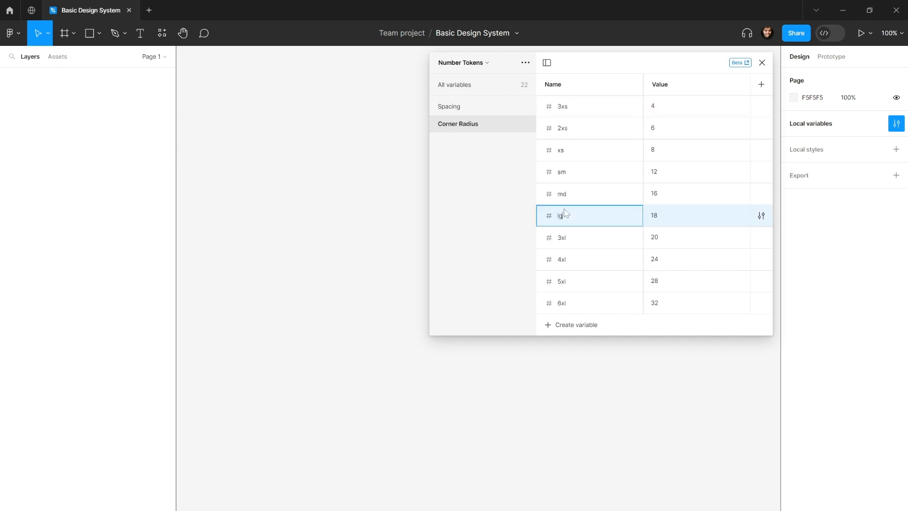
{"action": "double_click", "coordinate": [569, 238]}
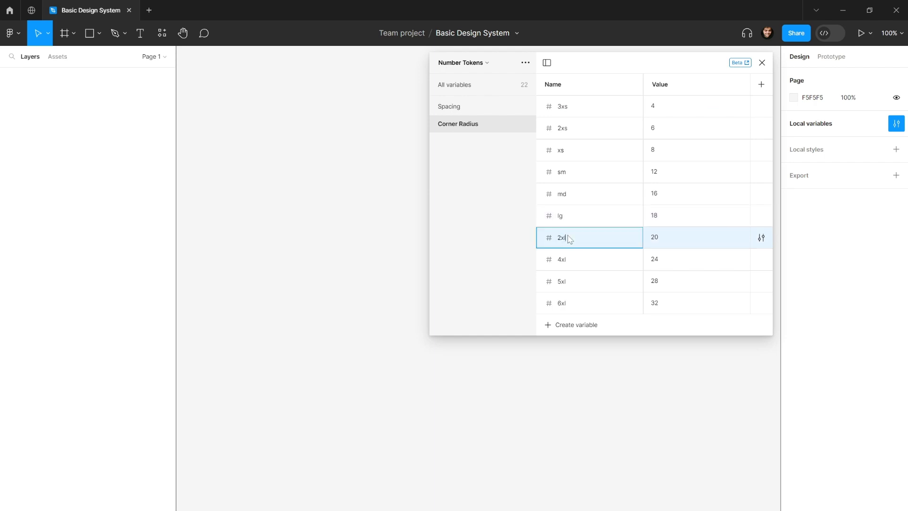
{"action": "type", "text": "2xl"}
{"action": "double_click", "coordinate": [563, 260]}
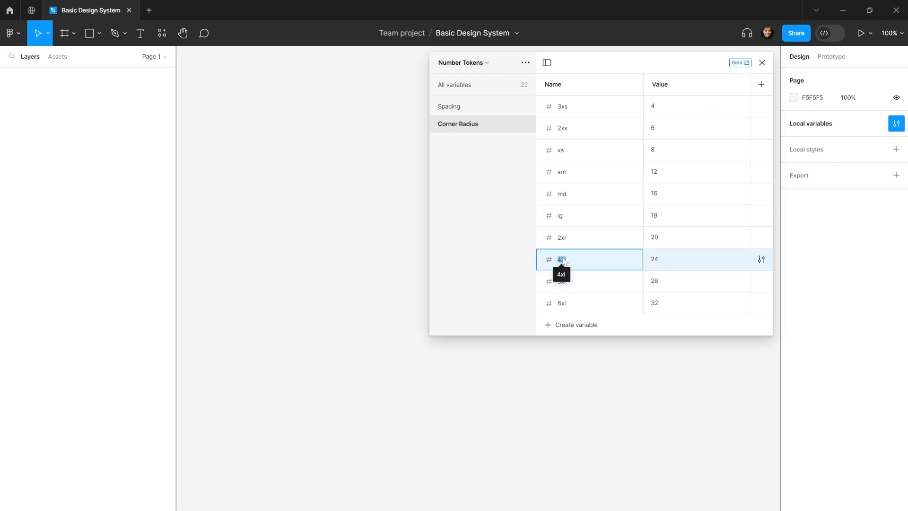
{"action": "type", "text": "3xl"}
{"action": "double_click", "coordinate": [563, 286]}
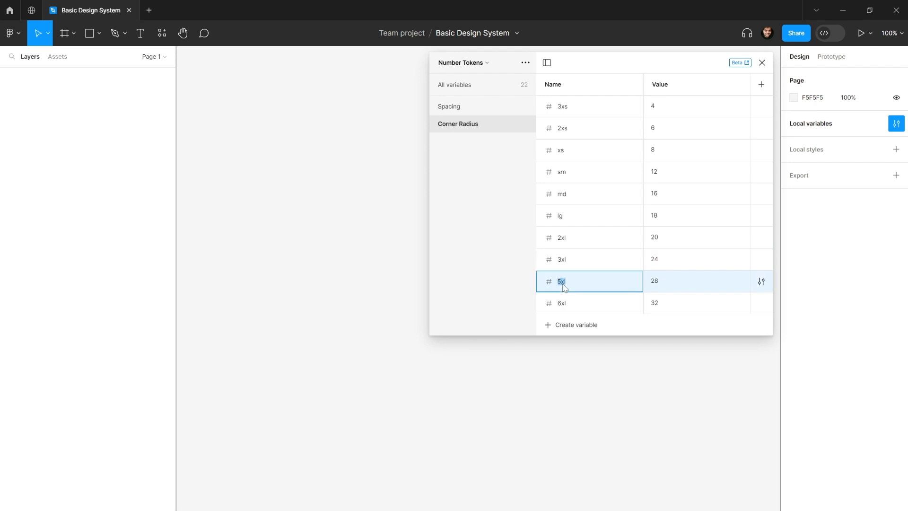
{"action": "type", "text": "4xl"}
{"action": "double_click", "coordinate": [569, 308]}
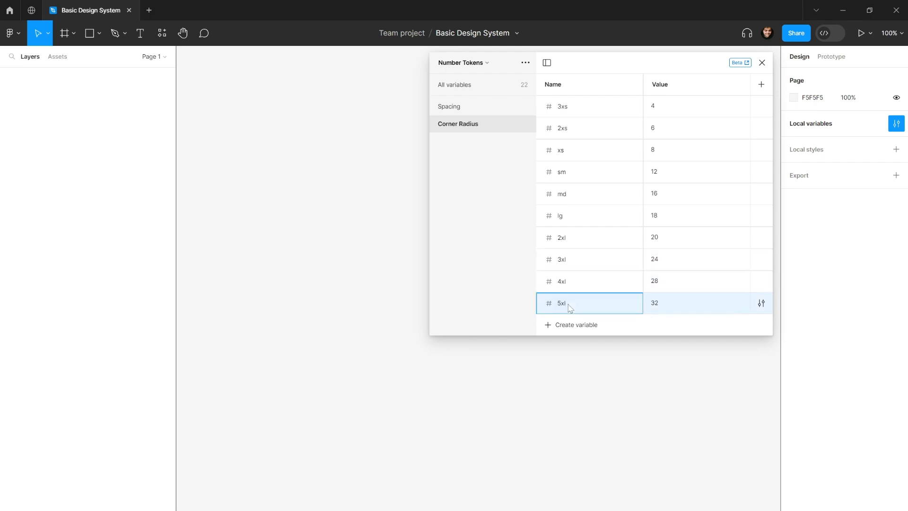
{"action": "key", "text": "Return"}
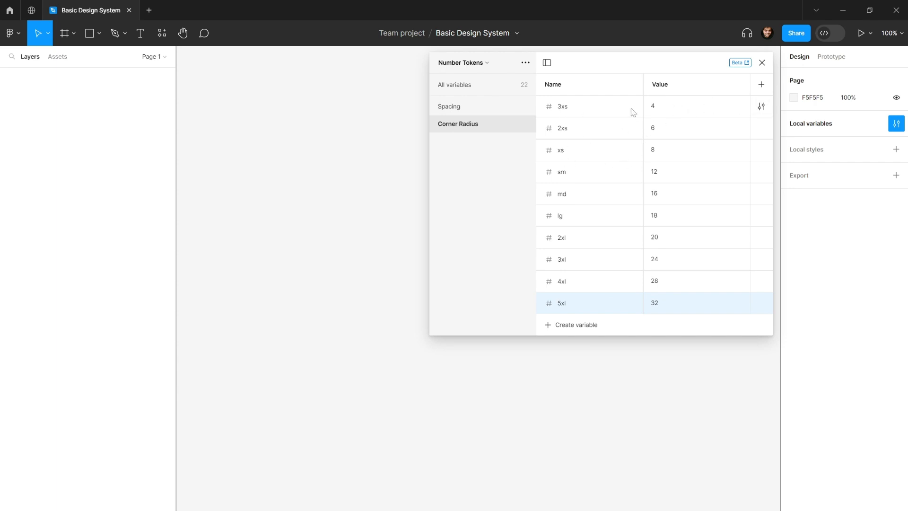
Clear the existing number scoping options of the 3xs variable in the Corner Radius group.
{"action": "left_click", "coordinate": [761, 106]}
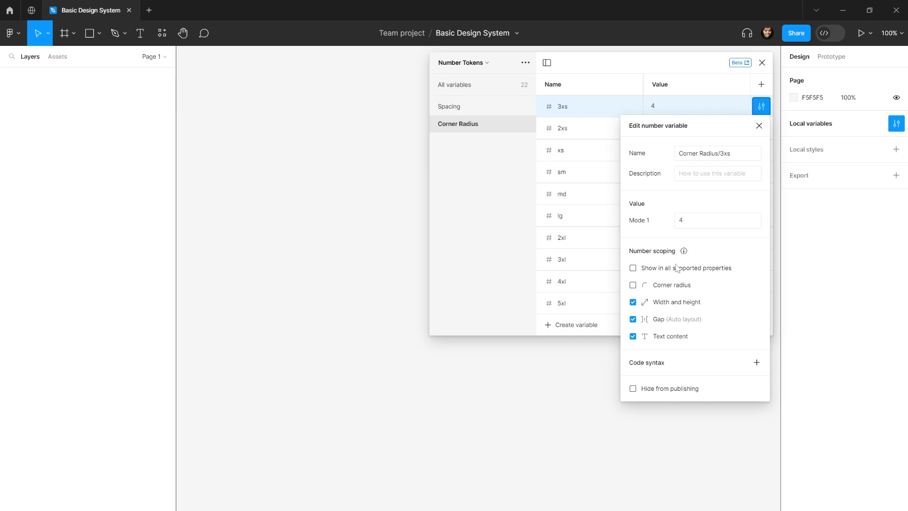
{"action": "left_click", "coordinate": [633, 268]}
{"action": "left_click", "coordinate": [632, 267]}
{"action": "left_click", "coordinate": [730, 127]}
Limit the number scoping of the Corner Radius 2xs variable to corner radius only.
{"action": "left_click", "coordinate": [761, 127]}
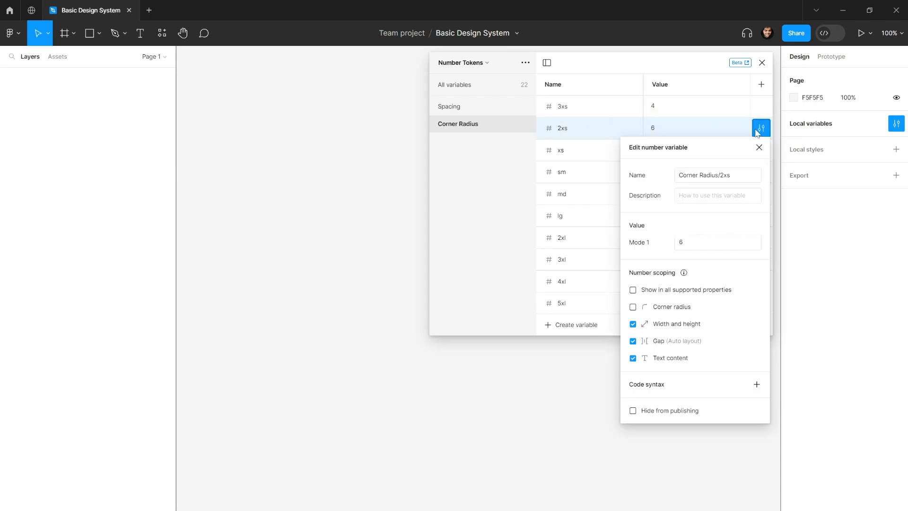
{"action": "double_click", "coordinate": [633, 291]}
{"action": "left_click", "coordinate": [633, 307]}
{"action": "left_click", "coordinate": [612, 241]}
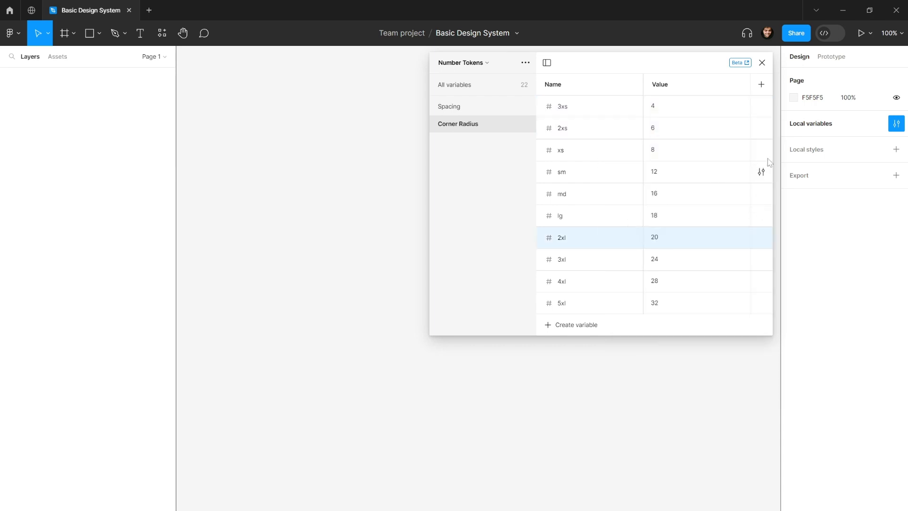
Limit the number scoping of the Corner Radius xs variable to corner radius only.
{"action": "left_click", "coordinate": [761, 151]}
{"action": "left_click", "coordinate": [633, 311]}
{"action": "left_click", "coordinate": [633, 311]}
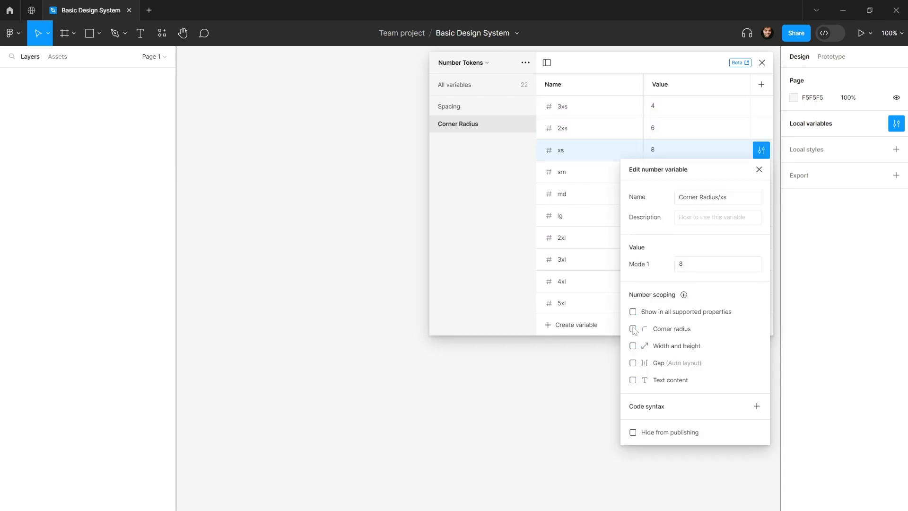
{"action": "left_click", "coordinate": [632, 329]}
{"action": "left_click", "coordinate": [611, 195]}
Limit the number scoping of the Corner Radius sm variable to corner radius only.
{"action": "left_click", "coordinate": [761, 172]}
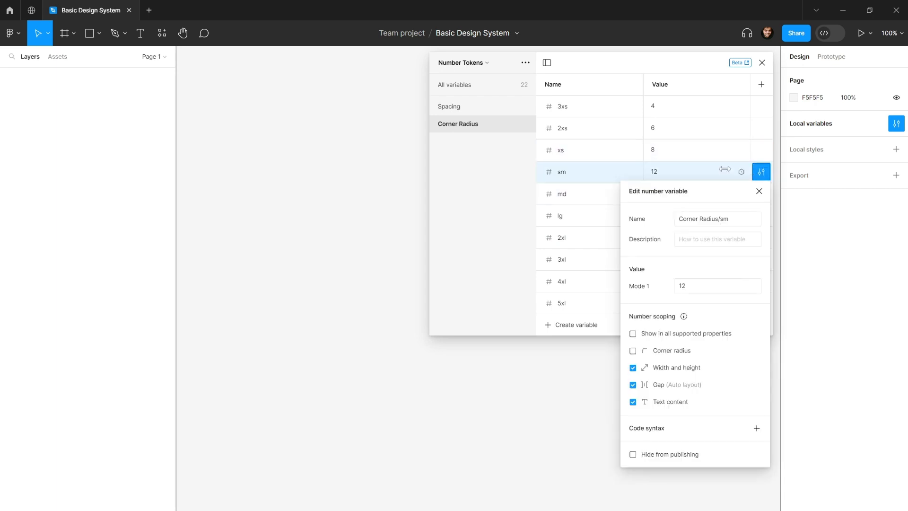
{"action": "left_click", "coordinate": [633, 334]}
{"action": "left_click", "coordinate": [632, 334]}
{"action": "left_click", "coordinate": [633, 350]}
{"action": "left_click", "coordinate": [600, 219]}
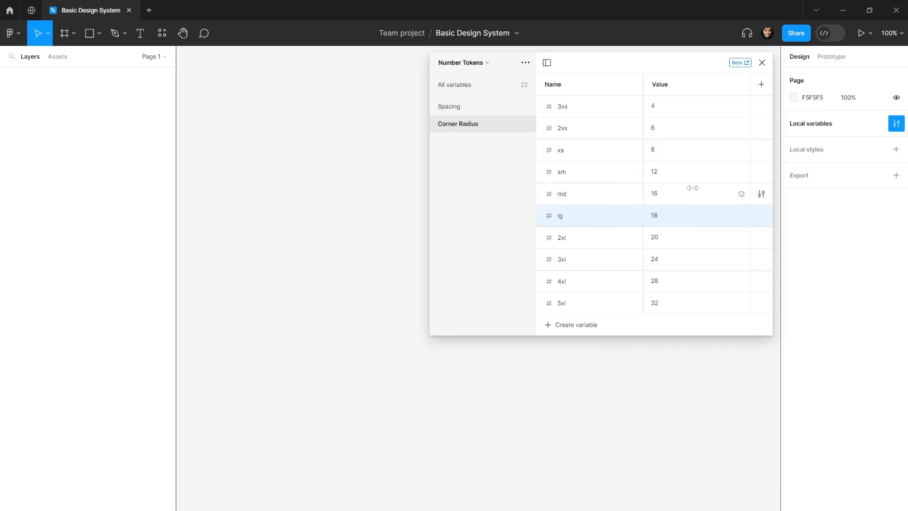
Limit the number scoping of the Corner Radius md variable to corner radius only.
{"action": "left_click", "coordinate": [760, 194]}
{"action": "left_click", "coordinate": [633, 356]}
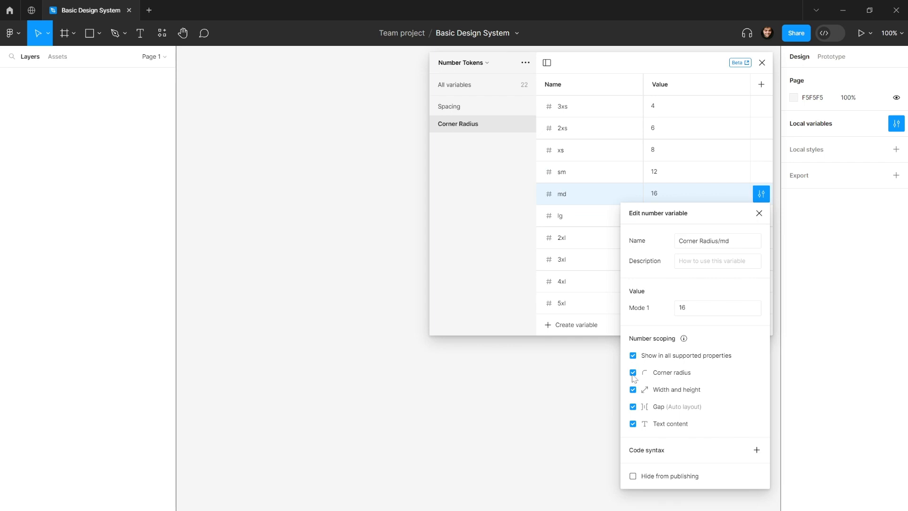
{"action": "left_click", "coordinate": [633, 373]}
{"action": "left_click", "coordinate": [633, 355]}
{"action": "left_click", "coordinate": [633, 355]}
{"action": "left_click", "coordinate": [633, 373]}
{"action": "left_click", "coordinate": [602, 217]}
Limit the number scoping of the Corner Radius lg variable to corner radius only.
{"action": "left_click", "coordinate": [761, 215]}
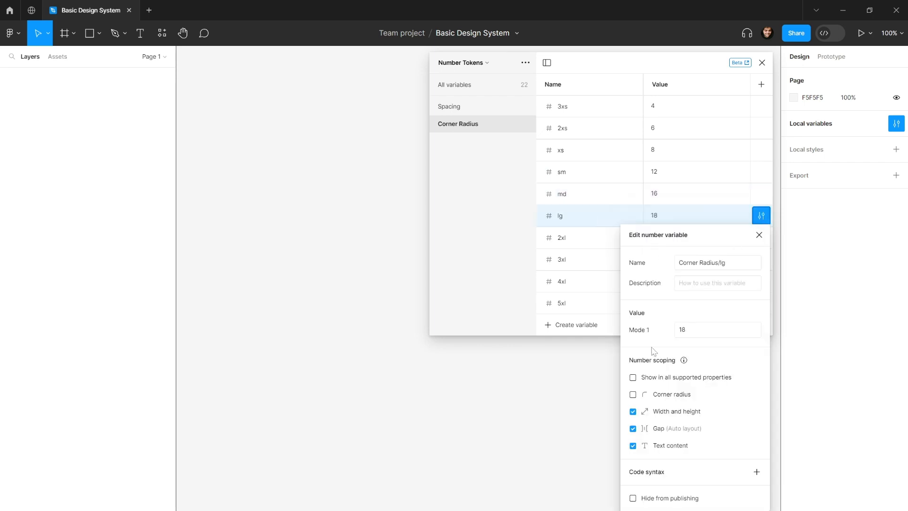
{"action": "left_click", "coordinate": [633, 377]}
{"action": "left_click", "coordinate": [633, 378]}
{"action": "left_click", "coordinate": [632, 394]}
{"action": "left_click", "coordinate": [596, 238]}
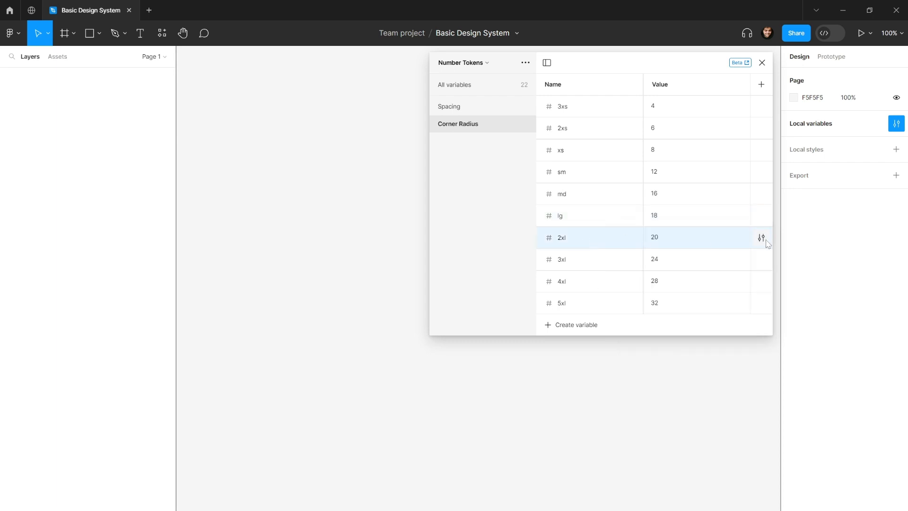
Limit the number scoping of the Corner Radius 2xl variable to corner radius only.
{"action": "left_click", "coordinate": [761, 237]}
{"action": "left_click", "coordinate": [633, 400]}
{"action": "left_click", "coordinate": [633, 400]}
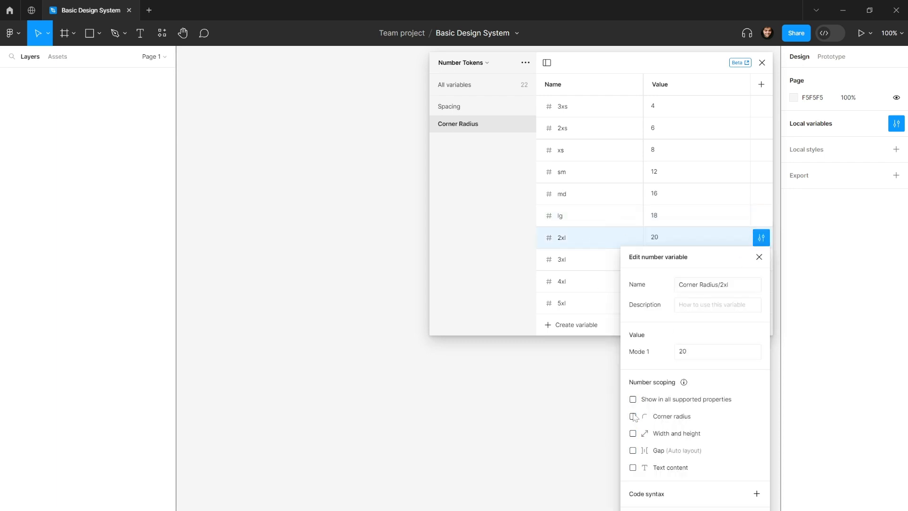
{"action": "left_click", "coordinate": [633, 416]}
{"action": "left_click", "coordinate": [592, 259]}
Limit the number scoping of the Corner Radius 3xl variable to corner radius only.
{"action": "left_click", "coordinate": [761, 259]}
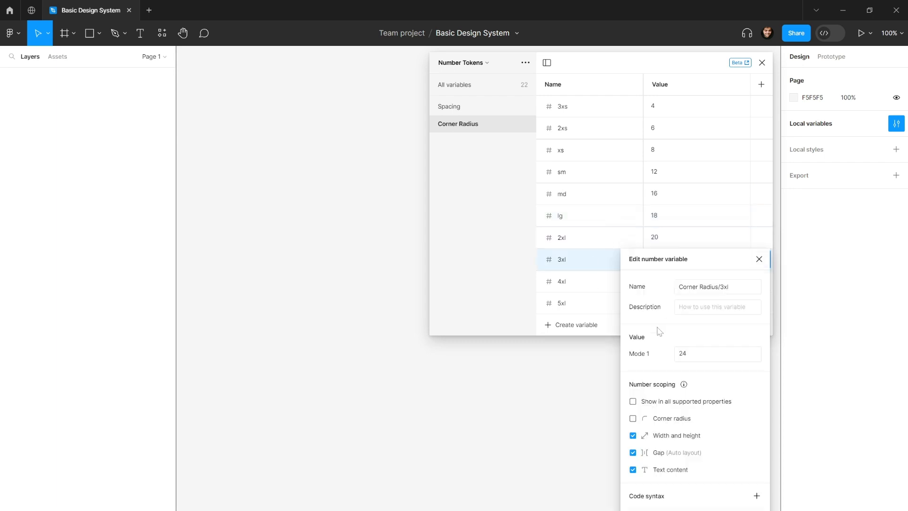
{"action": "left_click", "coordinate": [633, 402]}
{"action": "left_click", "coordinate": [633, 402]}
{"action": "left_click", "coordinate": [633, 418]}
{"action": "left_click", "coordinate": [589, 284]}
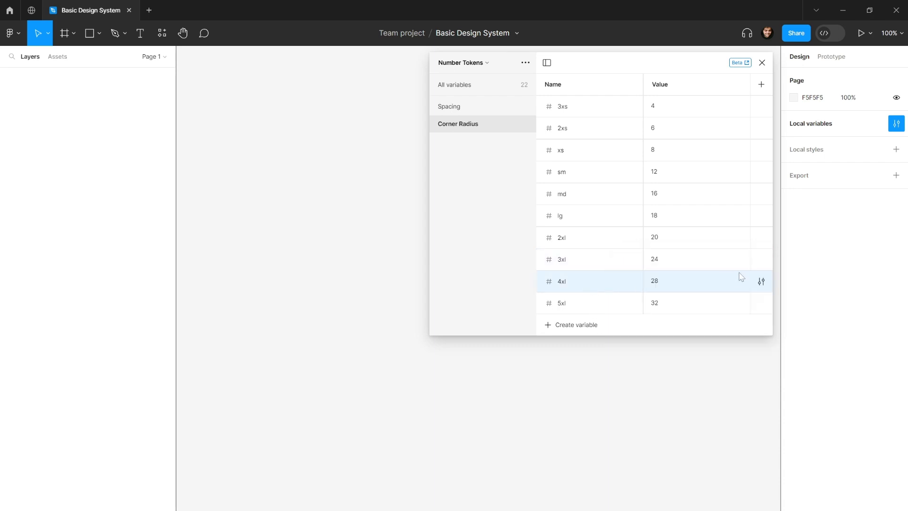
Limit the number scoping of the Corner Radius 4xl variable to corner radius only.
{"action": "left_click", "coordinate": [761, 281]}
{"action": "left_click", "coordinate": [633, 401]}
{"action": "left_click", "coordinate": [632, 401]}
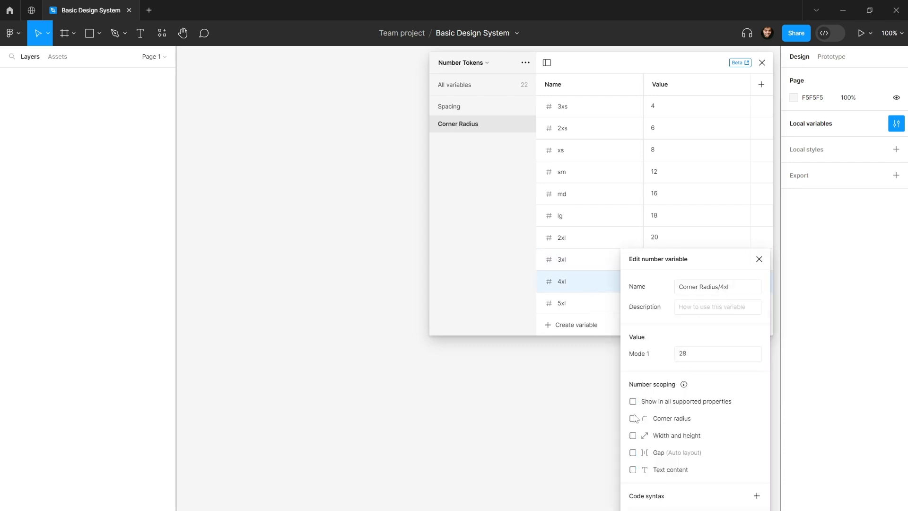
{"action": "left_click", "coordinate": [632, 419]}
{"action": "left_click", "coordinate": [599, 306]}
Limit the number scoping of the Corner Radius 5xl variable to corner radius only.
{"action": "left_click", "coordinate": [761, 303]}
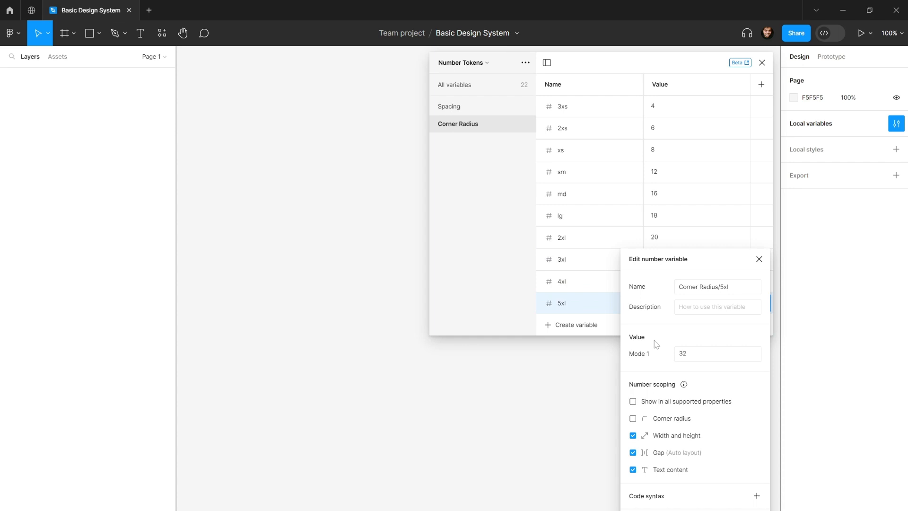
{"action": "left_click", "coordinate": [633, 401]}
{"action": "left_click", "coordinate": [633, 402]}
{"action": "left_click", "coordinate": [633, 419]}
{"action": "left_click", "coordinate": [591, 379]}
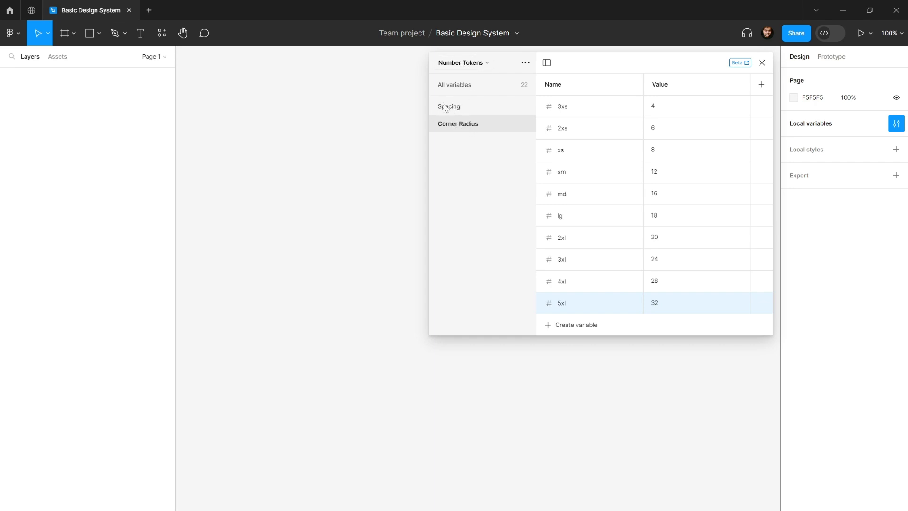
Close the local variables window with the Number Tokens collection.
{"action": "left_click", "coordinate": [488, 64]}
{"action": "left_click", "coordinate": [489, 64]}
{"action": "left_click", "coordinate": [762, 63]}
Add a text layer reading "Release the Kraken" on the empty canvas.
{"action": "scroll", "coordinate": [610, 92], "scroll_direction": "up", "scroll_amount": 2}
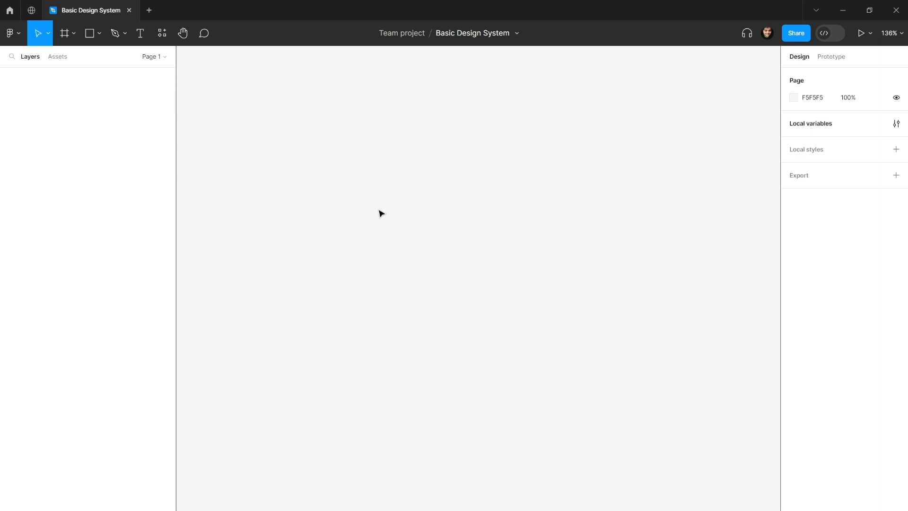
{"action": "key", "text": "t"}
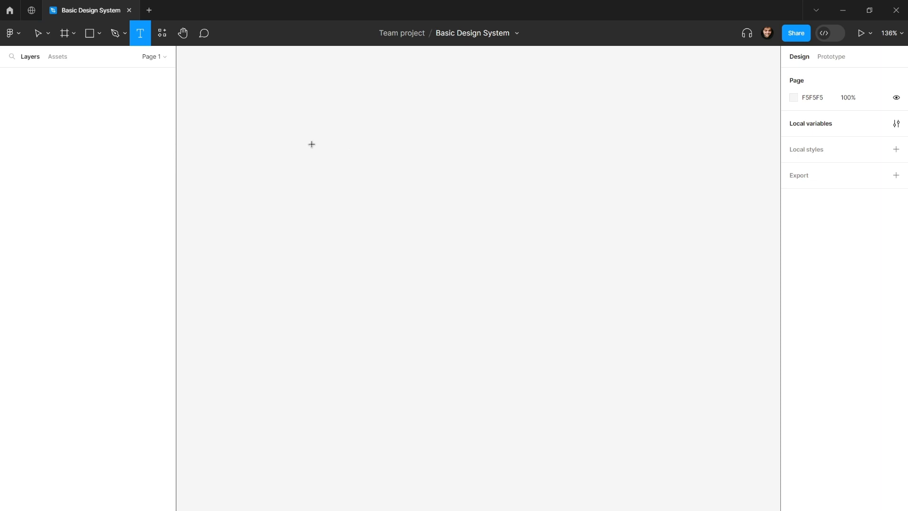
{"action": "left_click", "coordinate": [335, 129]}
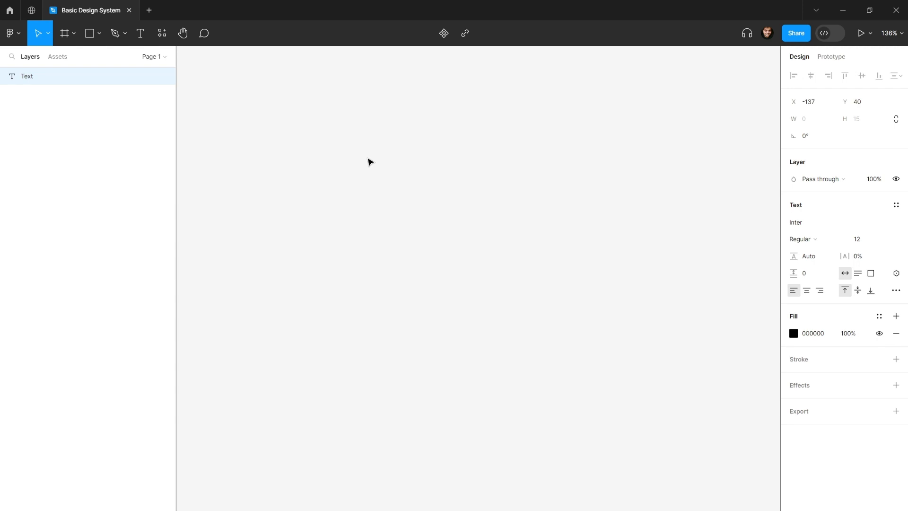
{"action": "type", "text": "Release the Kraken"}
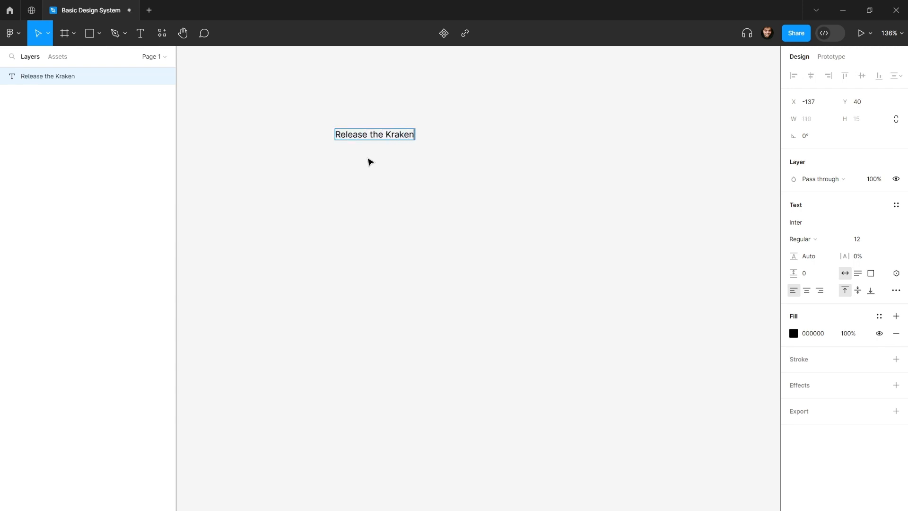
{"action": "key", "text": "Escape"}
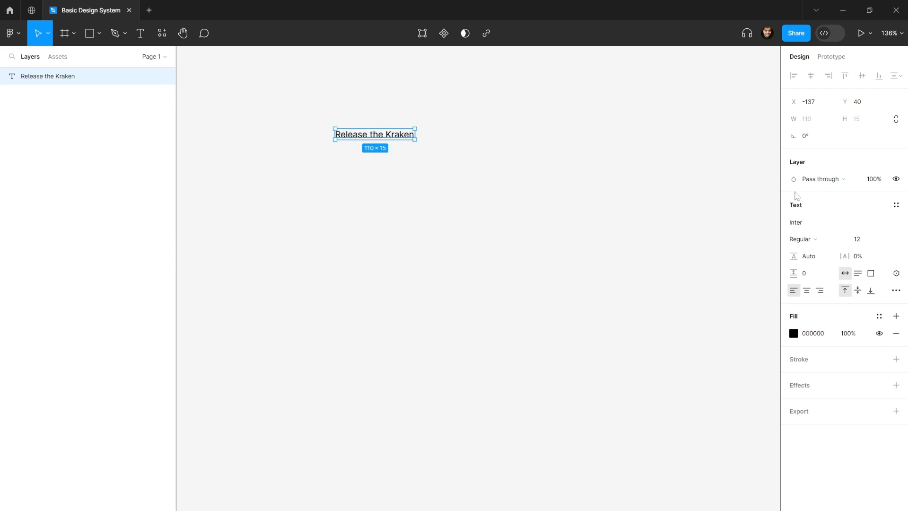
Change the font of the "Release the Kraken" text to Figtree.
{"action": "left_click", "coordinate": [805, 222]}
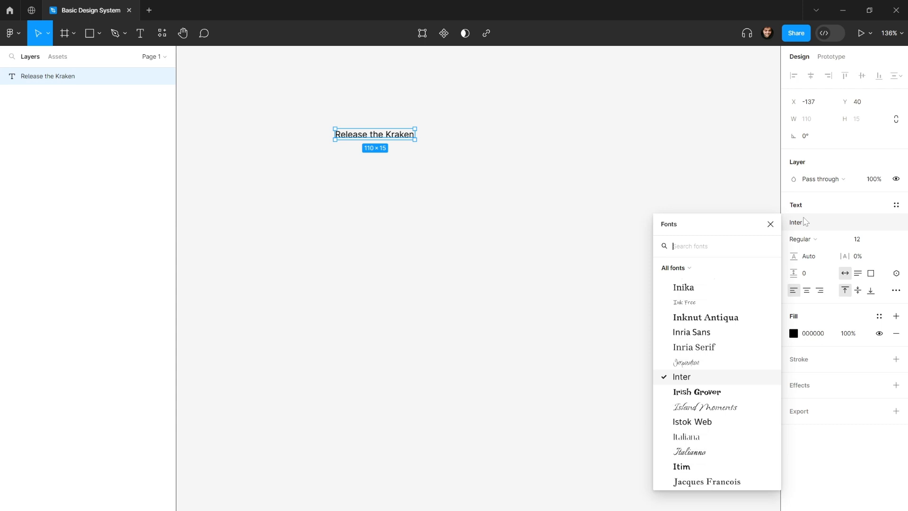
{"action": "type", "text": "figtree"}
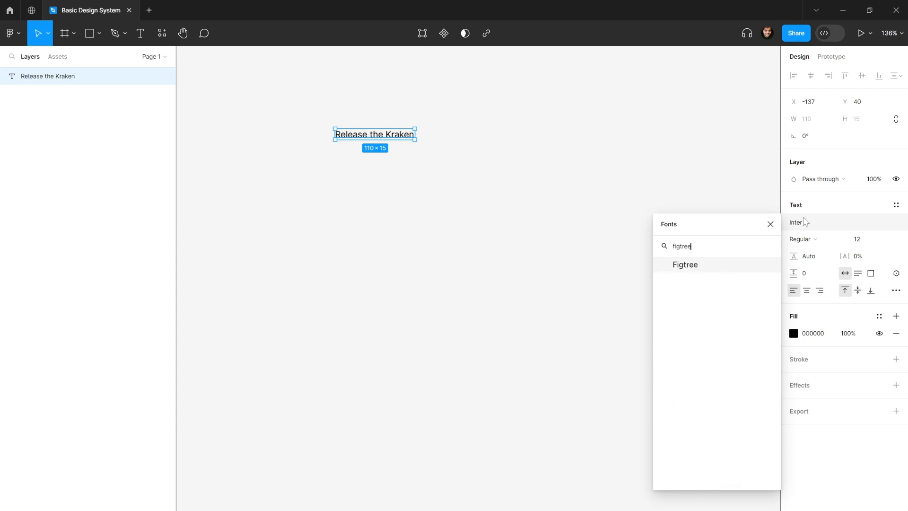
{"action": "key", "text": "Return"}
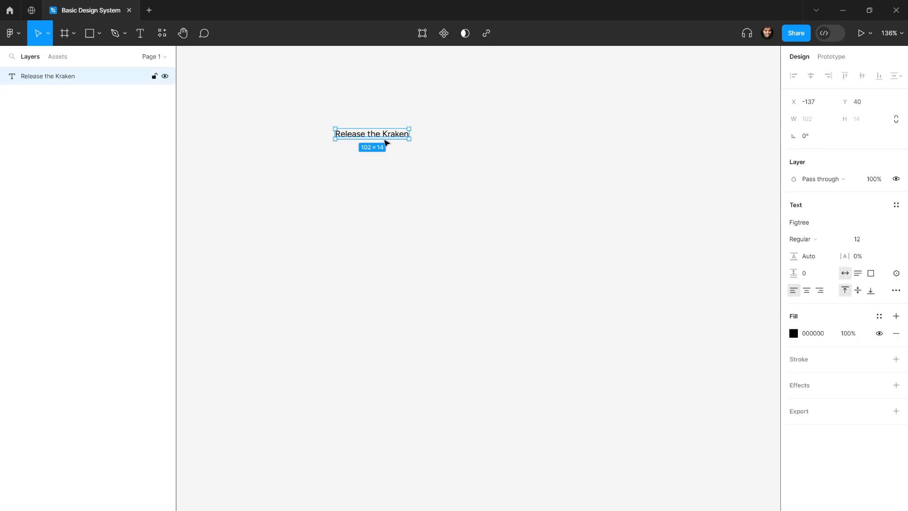
Duplicate the "Release the Kraken" text directly beneath the original line.
{"action": "scroll", "coordinate": [381, 140], "scroll_direction": "up", "scroll_amount": 5}
{"action": "scroll", "coordinate": [368, 138], "scroll_direction": "up", "scroll_amount": 1}
{"action": "scroll", "coordinate": [364, 137], "scroll_direction": "down", "scroll_amount": 6}
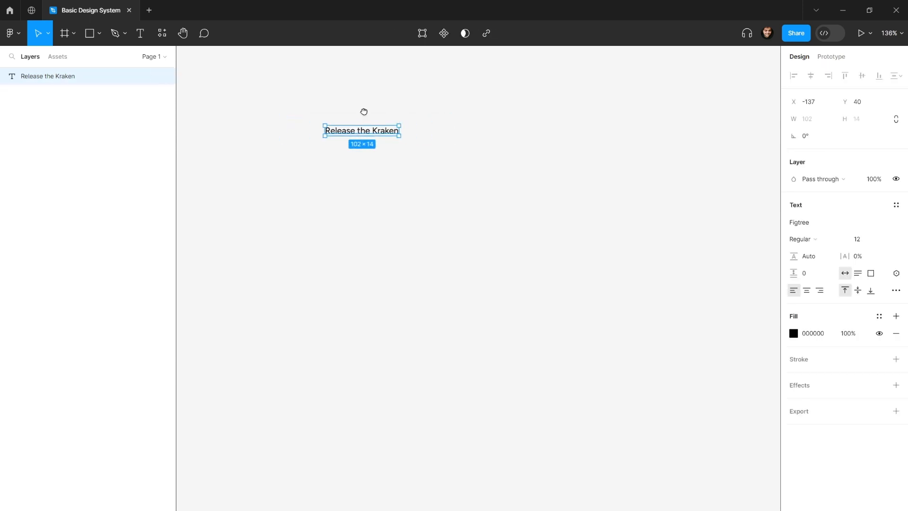
{"action": "scroll", "coordinate": [367, 136], "scroll_direction": "down", "scroll_amount": 1}
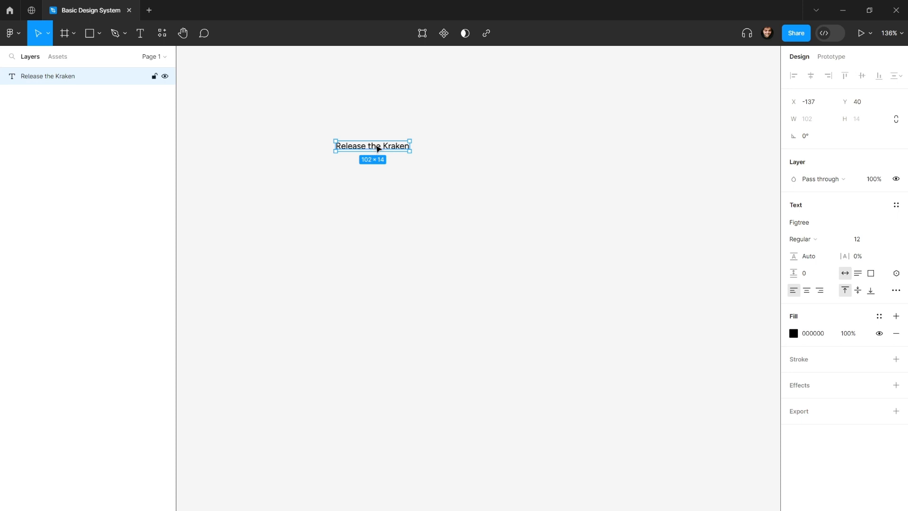
{"action": "scroll", "coordinate": [378, 149], "scroll_direction": "up", "scroll_amount": 5}
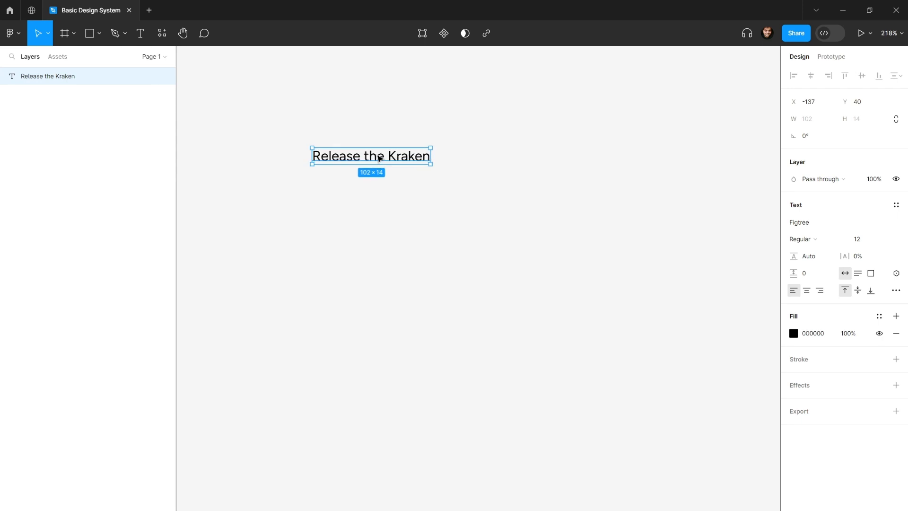
{"action": "scroll", "coordinate": [387, 161], "scroll_direction": "down", "scroll_amount": 1}
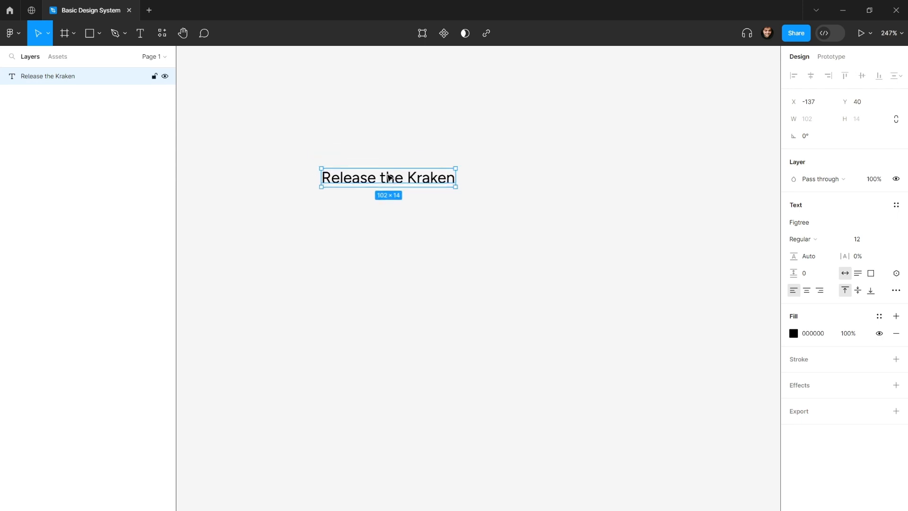
{"action": "left_click_drag", "start_coordinate": [389, 177], "coordinate": [391, 196]}
Apply the Chilled Gray/800 color variable as the fill of the upper text line.
{"action": "left_click", "coordinate": [391, 178]}
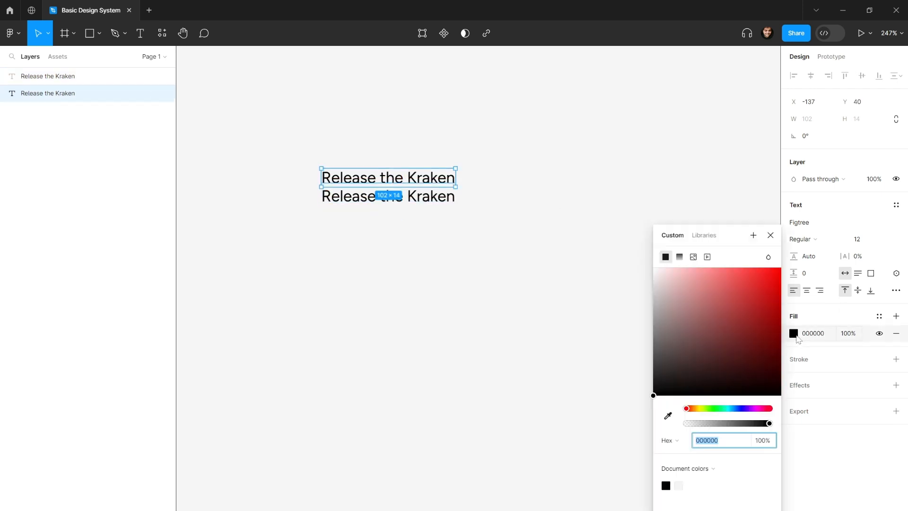
{"action": "left_click", "coordinate": [794, 334]}
{"action": "left_click", "coordinate": [880, 316]}
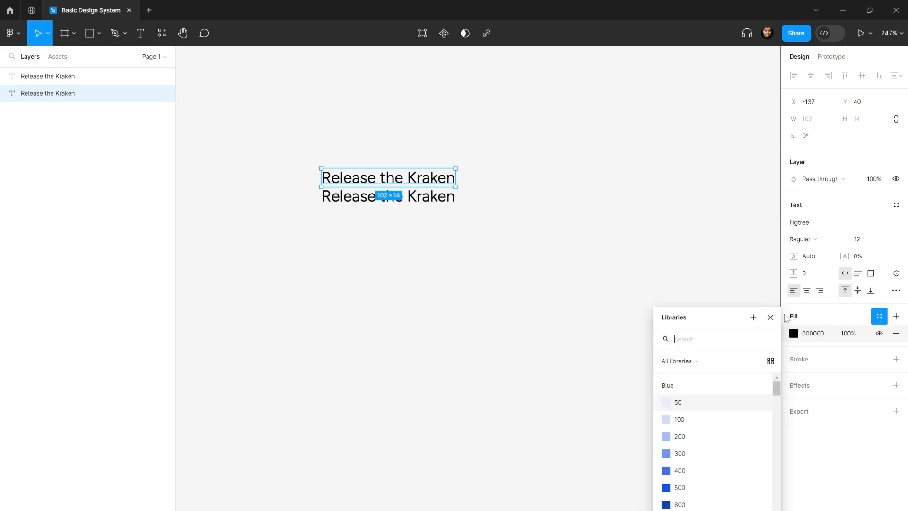
{"action": "scroll", "coordinate": [704, 407], "scroll_direction": "down", "scroll_amount": 3}
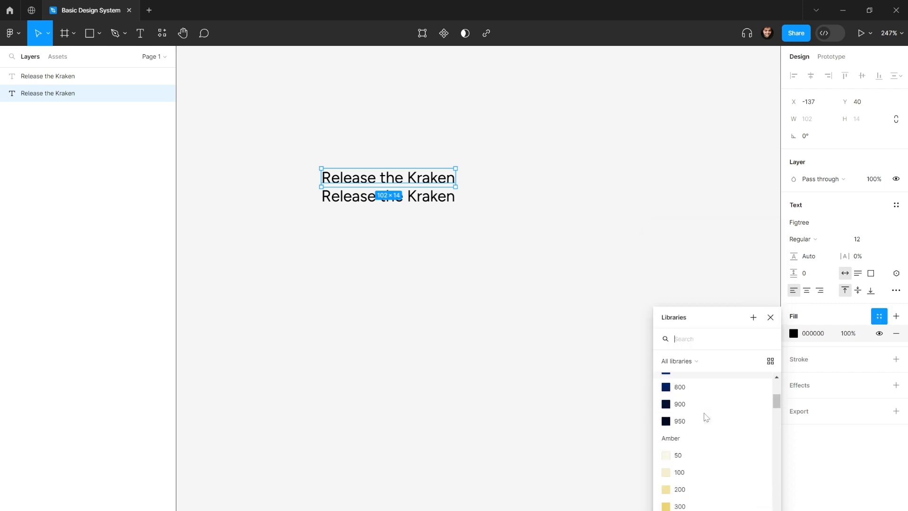
{"action": "scroll", "coordinate": [705, 417], "scroll_direction": "down", "scroll_amount": 10}
{"action": "type", "text": "chill"}
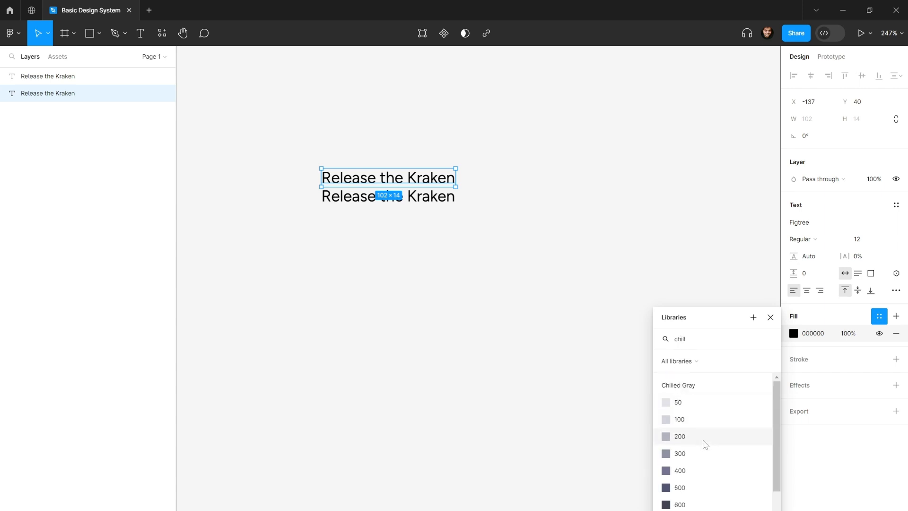
{"action": "scroll", "coordinate": [704, 446], "scroll_direction": "down", "scroll_amount": 2}
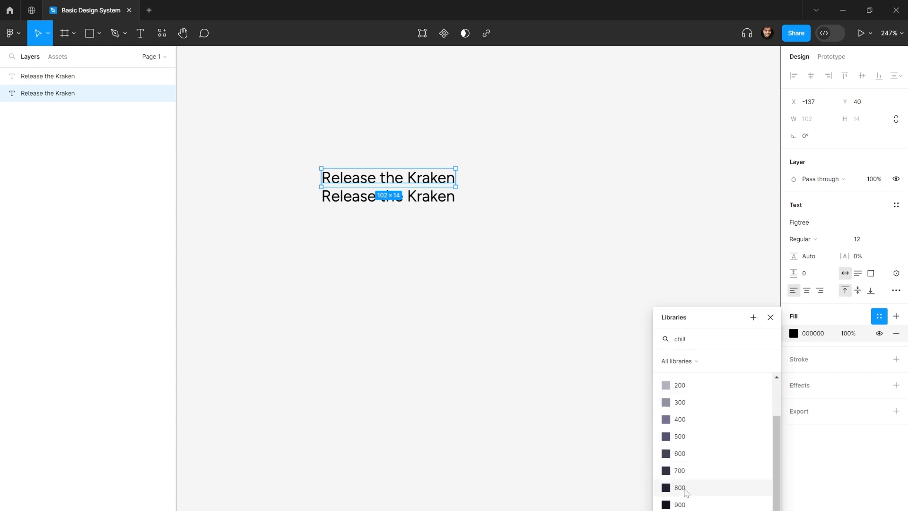
{"action": "left_click", "coordinate": [687, 492]}
Apply the Chilled Gray/500 color variable as the fill of the lower text line.
{"action": "left_click", "coordinate": [445, 202]}
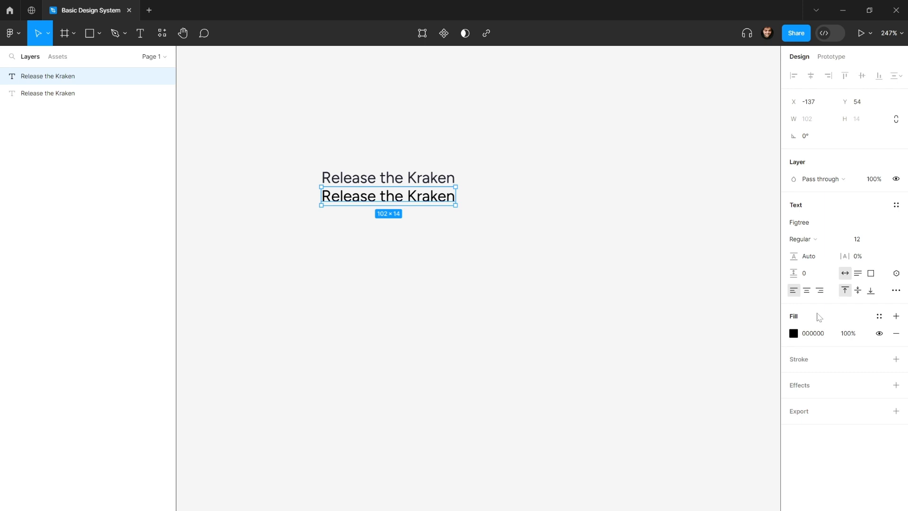
{"action": "left_click", "coordinate": [879, 316]}
{"action": "type", "text": "chill"}
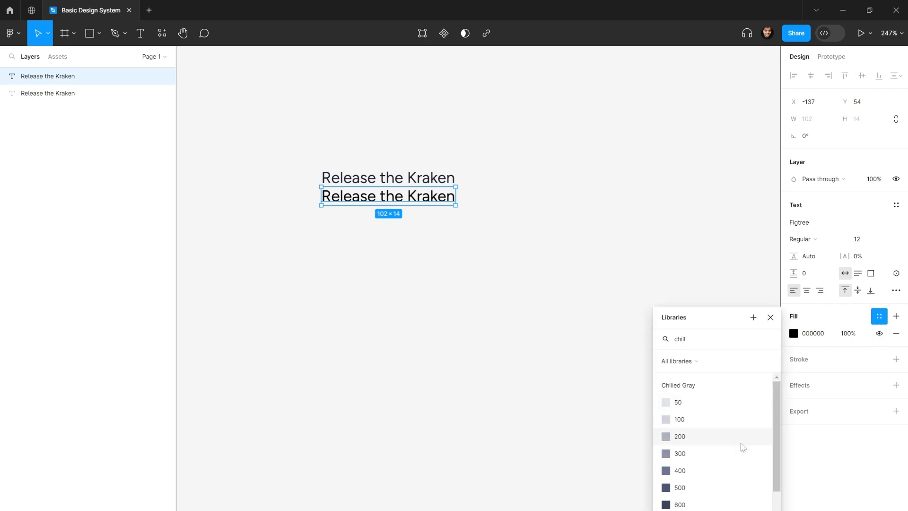
{"action": "left_click", "coordinate": [689, 487]}
{"action": "left_click", "coordinate": [442, 242]}
{"action": "left_click", "coordinate": [423, 198]}
{"action": "left_click", "coordinate": [420, 176]}
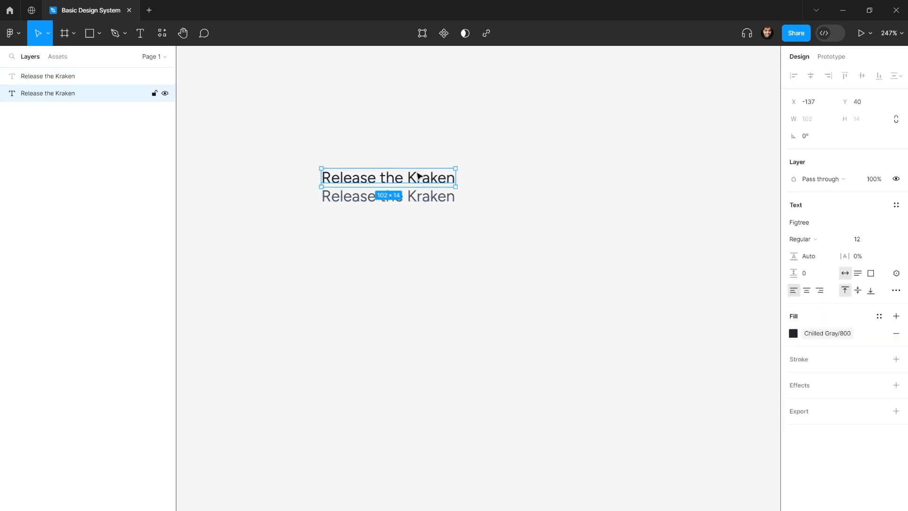
Set the font weight of the lower text line to Light.
{"action": "left_click", "coordinate": [424, 197]}
{"action": "left_click", "coordinate": [828, 244]}
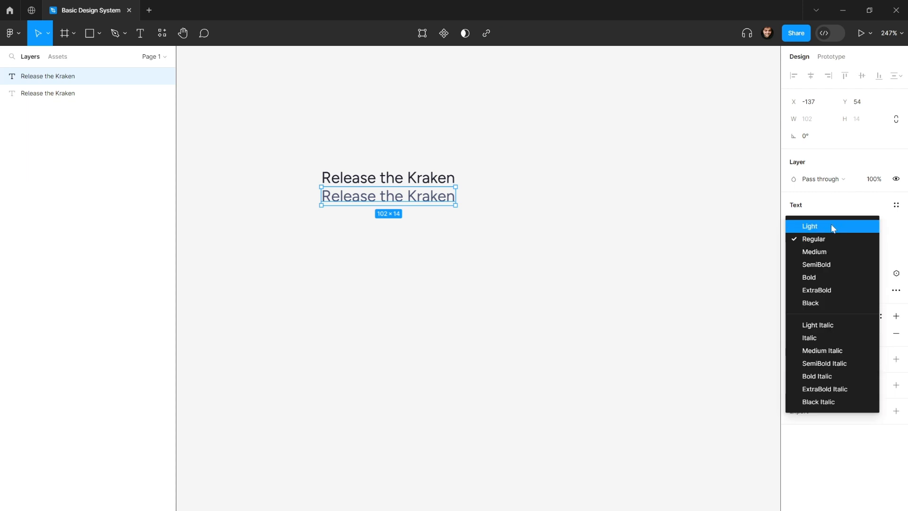
{"action": "left_click", "coordinate": [832, 227]}
{"action": "left_click", "coordinate": [418, 182]}
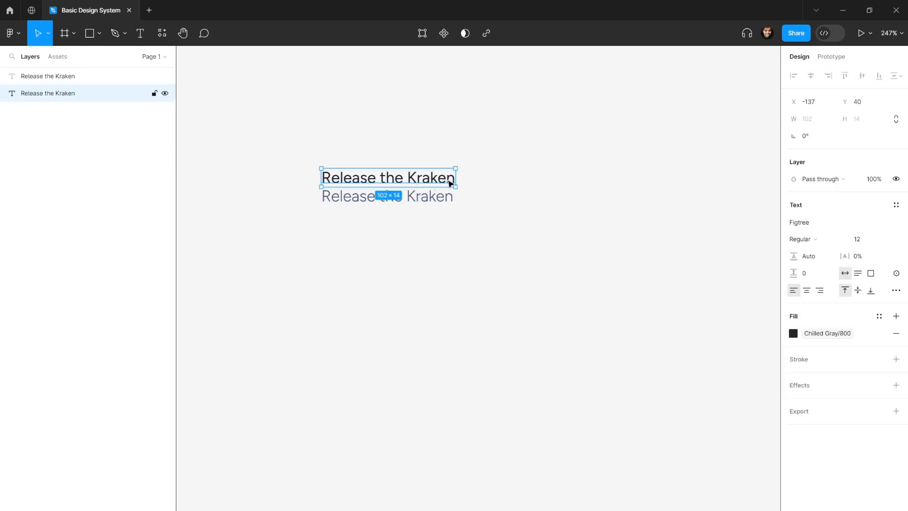
Replace the content of the lower text line with "10px".
{"action": "double_click", "coordinate": [430, 197]}
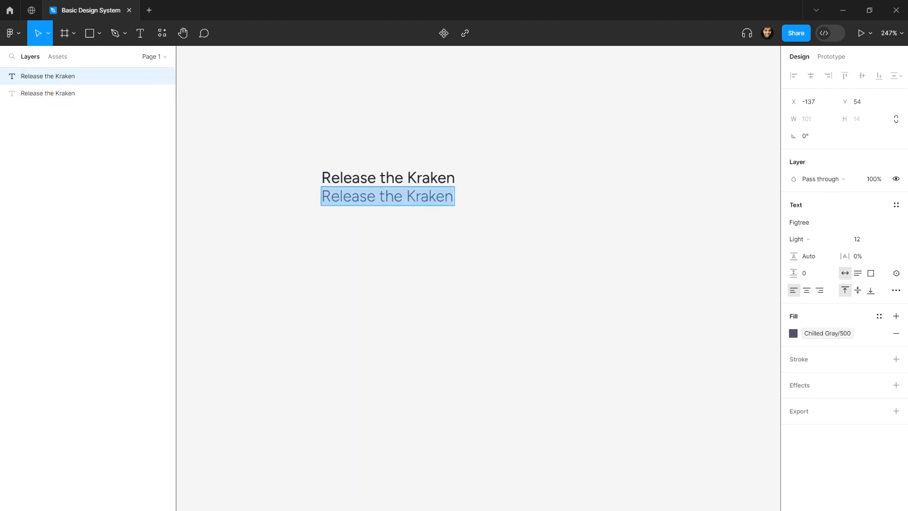
{"action": "type", "text": "10px"}
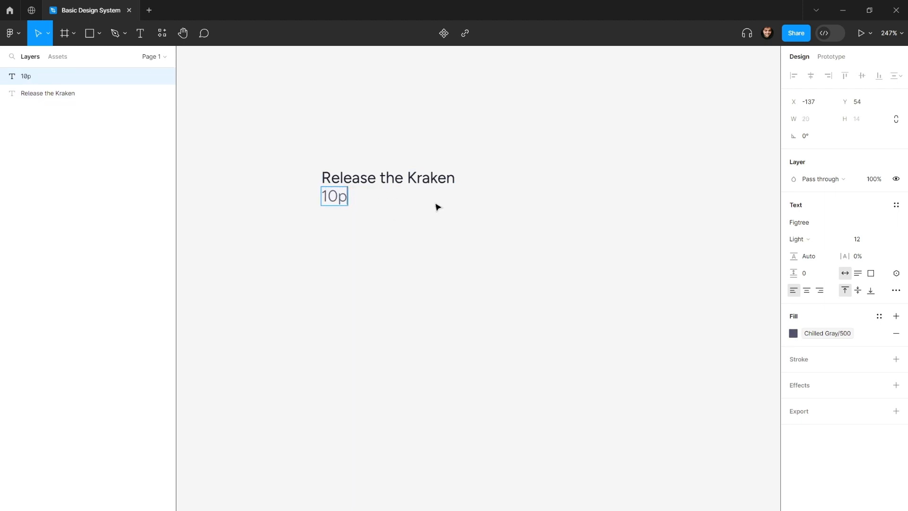
{"action": "left_click", "coordinate": [415, 205]}
{"action": "scroll", "coordinate": [416, 205], "scroll_direction": "down", "scroll_amount": 2}
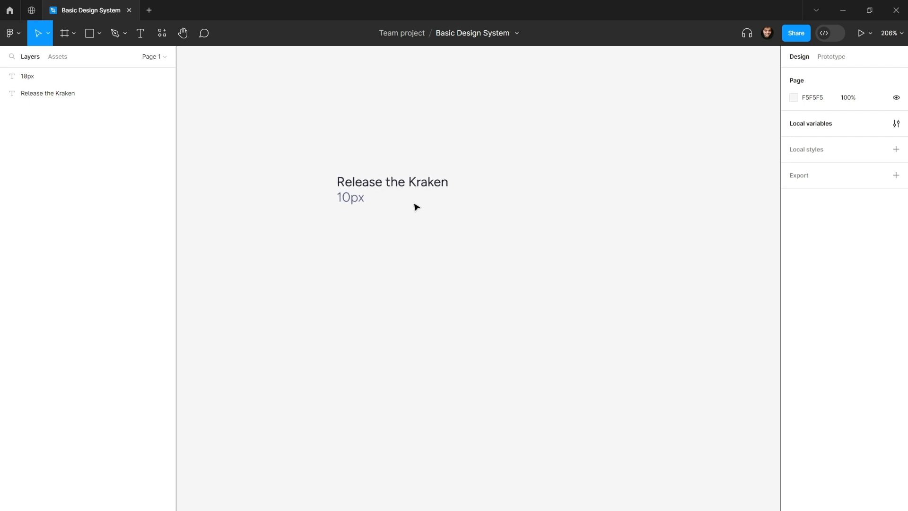
Wrap the "Release the Kraken" and "10px" texts together in a vertical auto layout frame.
{"action": "left_click", "coordinate": [360, 200]}
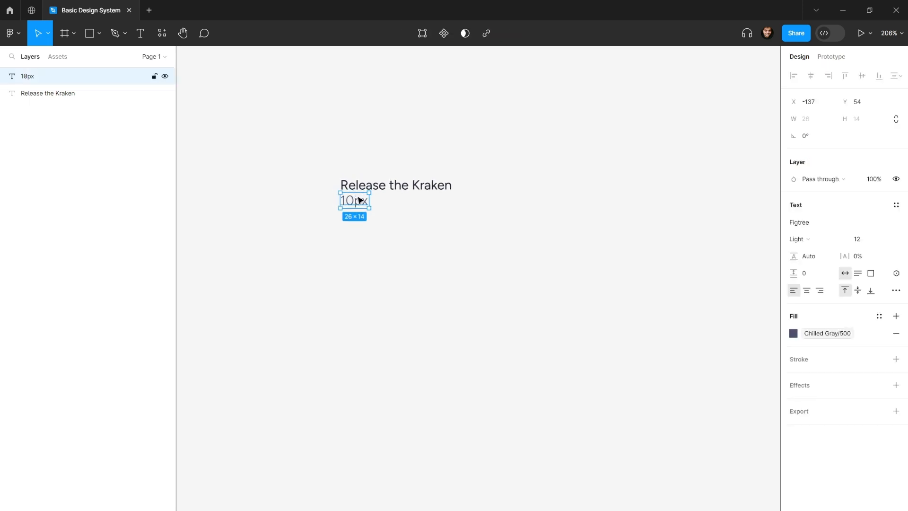
{"action": "left_click", "coordinate": [359, 187], "text": "shift"}
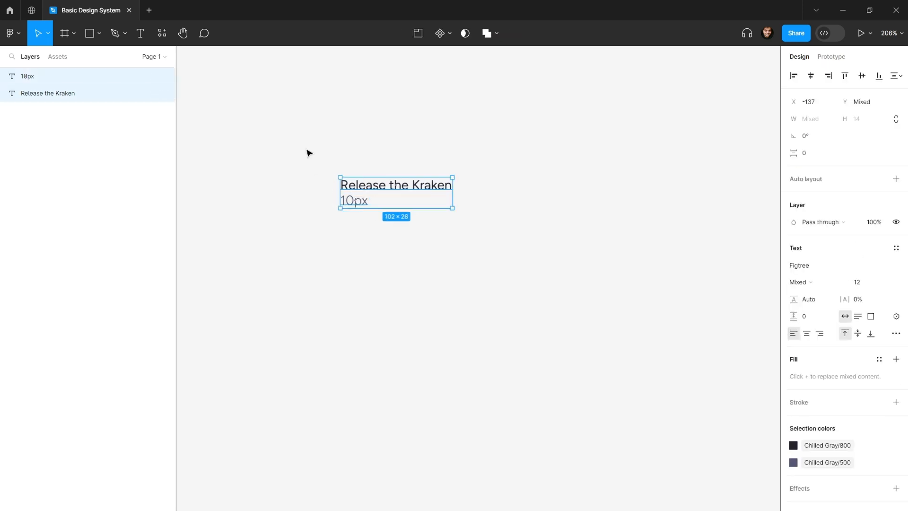
{"action": "scroll", "coordinate": [363, 150], "scroll_direction": "down", "scroll_amount": 1}
{"action": "scroll", "coordinate": [378, 156], "scroll_direction": "down", "scroll_amount": 3}
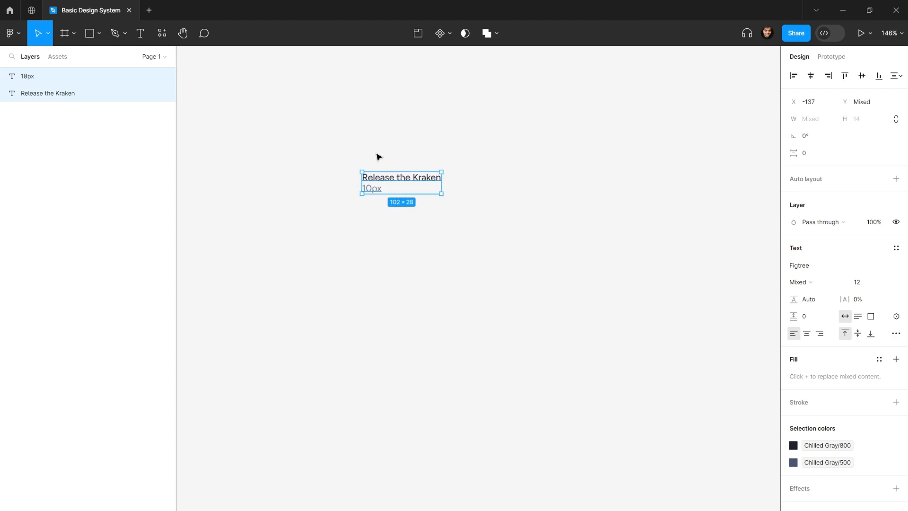
{"action": "key", "text": "shift+a"}
{"action": "left_click_drag", "start_coordinate": [376, 156], "coordinate": [380, 170]}
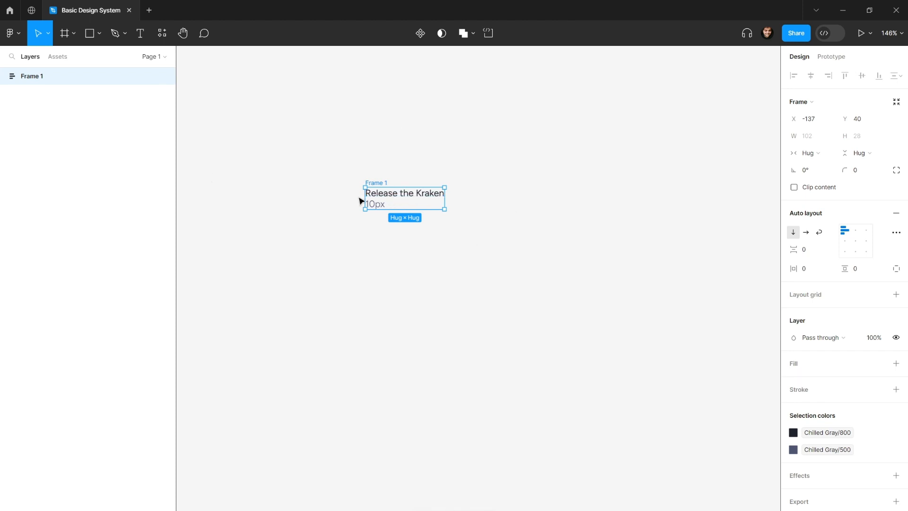
Duplicate the auto layout frame about 24 px below the original and select both frames.
{"action": "left_click_drag", "start_coordinate": [381, 185], "coordinate": [379, 226]}
{"action": "left_click_drag", "start_coordinate": [299, 123], "coordinate": [529, 337]}
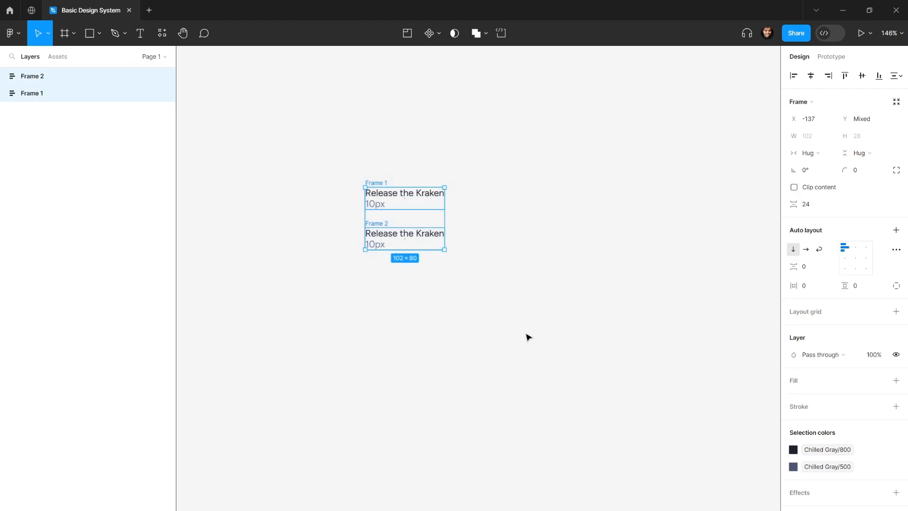
Wrap both sample frames in one vertical auto layout frame and bind its item gap to the 4xl (24) spacing variable.
{"action": "key", "text": "shift+a"}
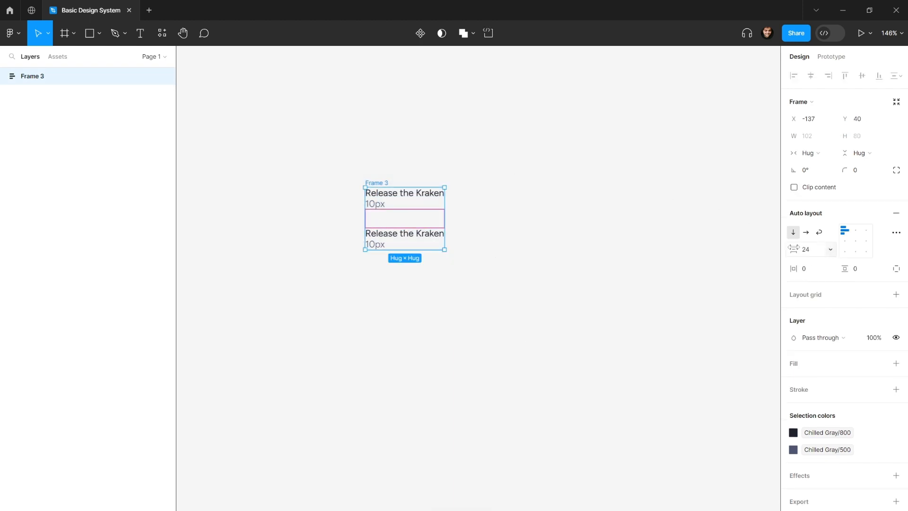
{"action": "left_click", "coordinate": [830, 250]}
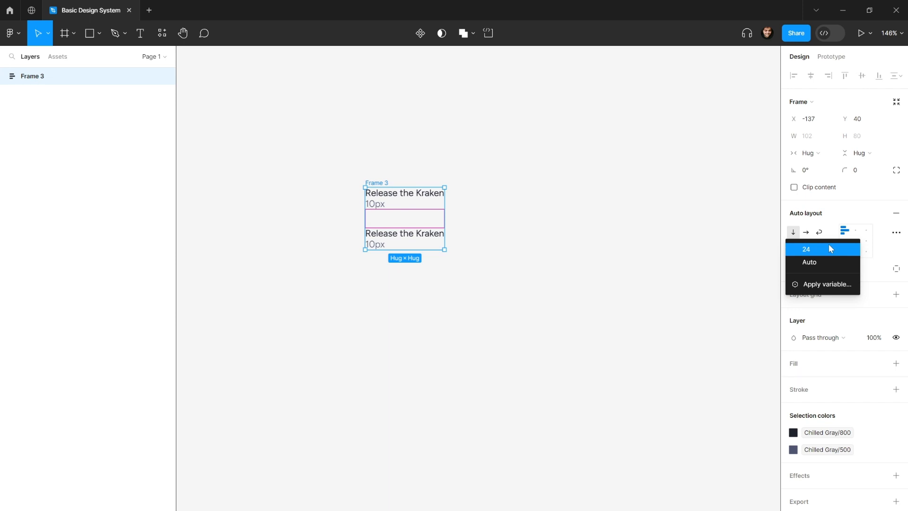
{"action": "left_click", "coordinate": [830, 285]}
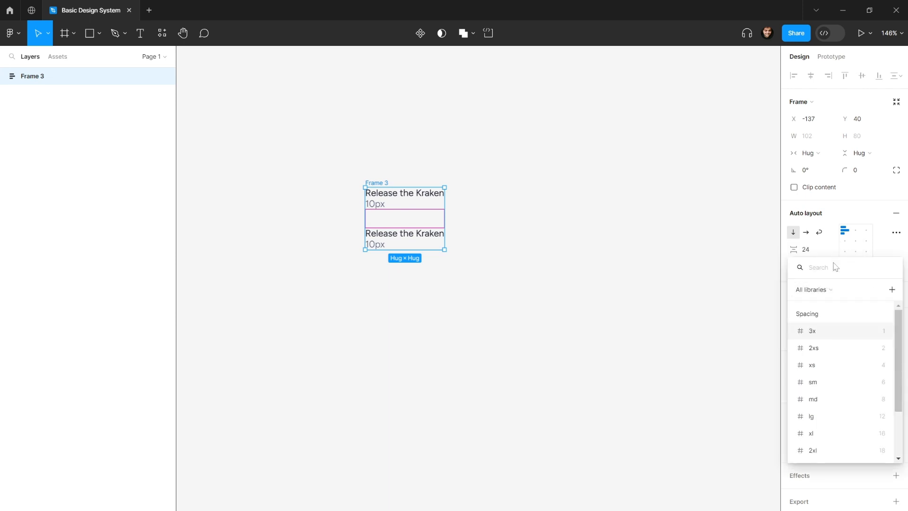
{"action": "scroll", "coordinate": [832, 355], "scroll_direction": "down", "scroll_amount": 3}
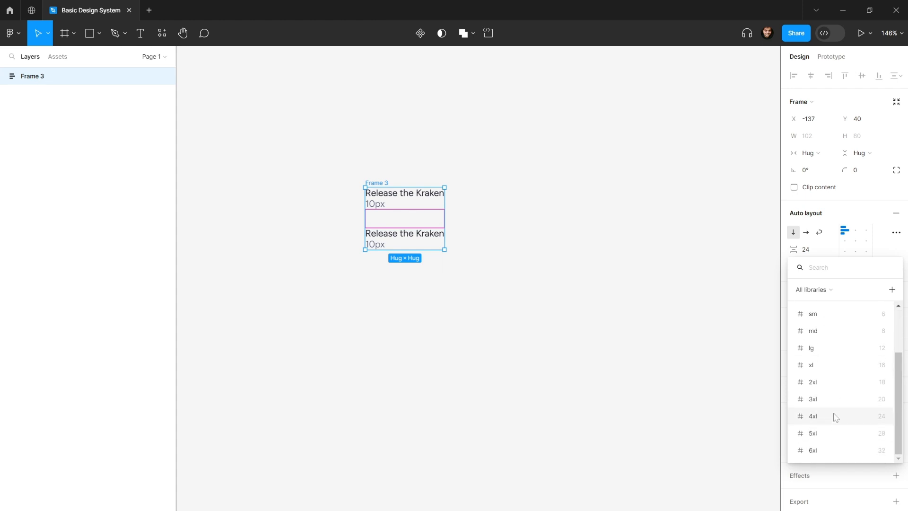
{"action": "left_click", "coordinate": [836, 416]}
{"action": "left_click", "coordinate": [563, 196]}
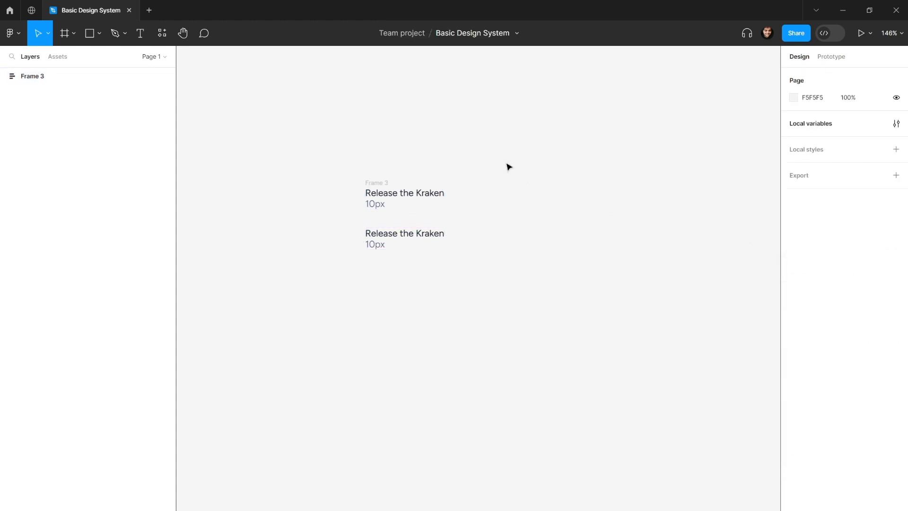
Bind the outer frame's horizontal padding to the xl (16) spacing variable.
{"action": "left_click", "coordinate": [395, 182]}
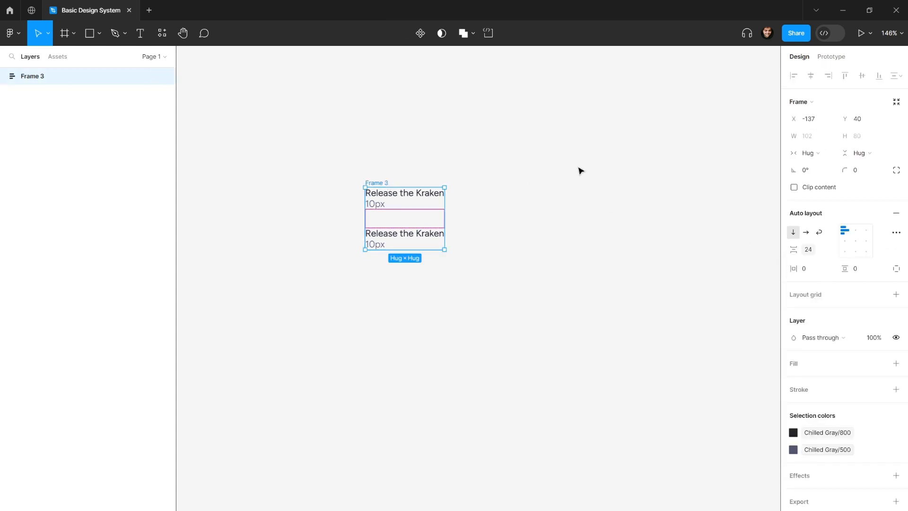
{"action": "left_click", "coordinate": [831, 269]}
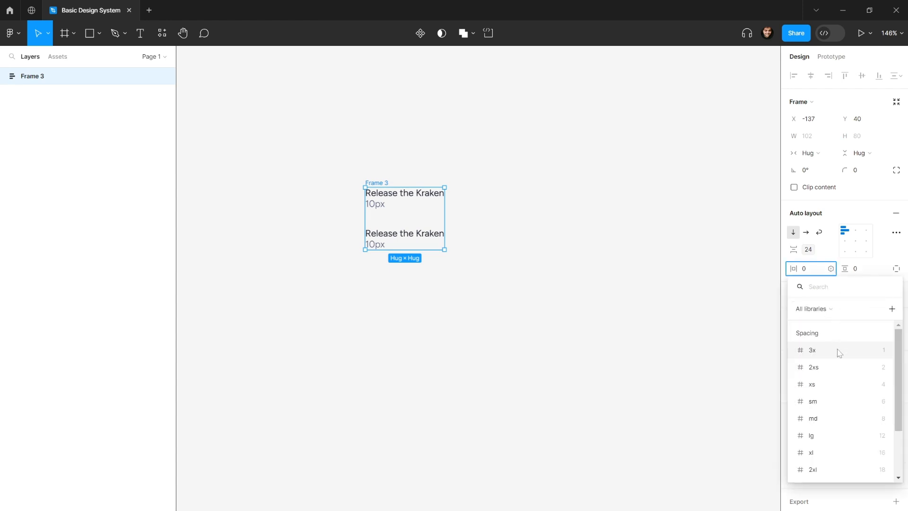
{"action": "scroll", "coordinate": [831, 371], "scroll_direction": "down", "scroll_amount": 3}
{"action": "left_click", "coordinate": [841, 384]}
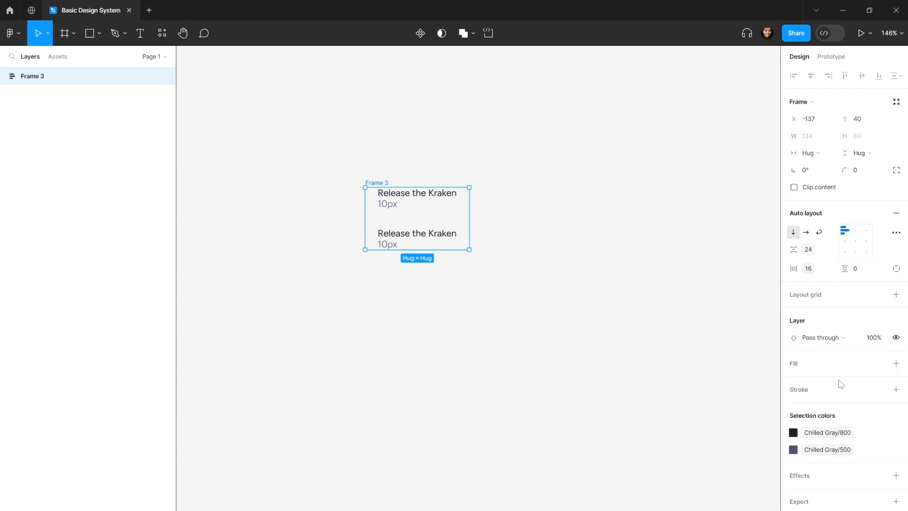
Bind both the horizontal and vertical padding of the outer frame to the 3xl (20) spacing variable.
{"action": "left_click", "coordinate": [831, 269]}
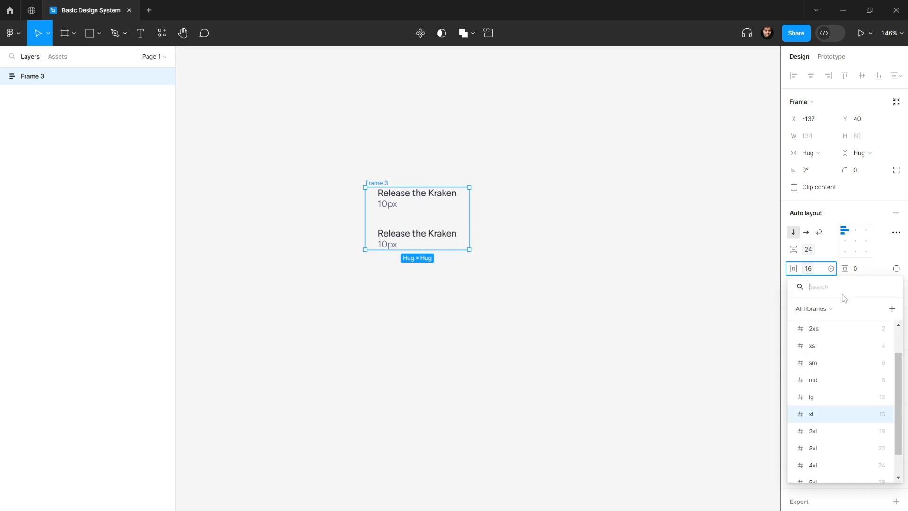
{"action": "scroll", "coordinate": [861, 426], "scroll_direction": "down", "scroll_amount": 1}
{"action": "left_click", "coordinate": [857, 428]}
{"action": "left_click", "coordinate": [882, 268]}
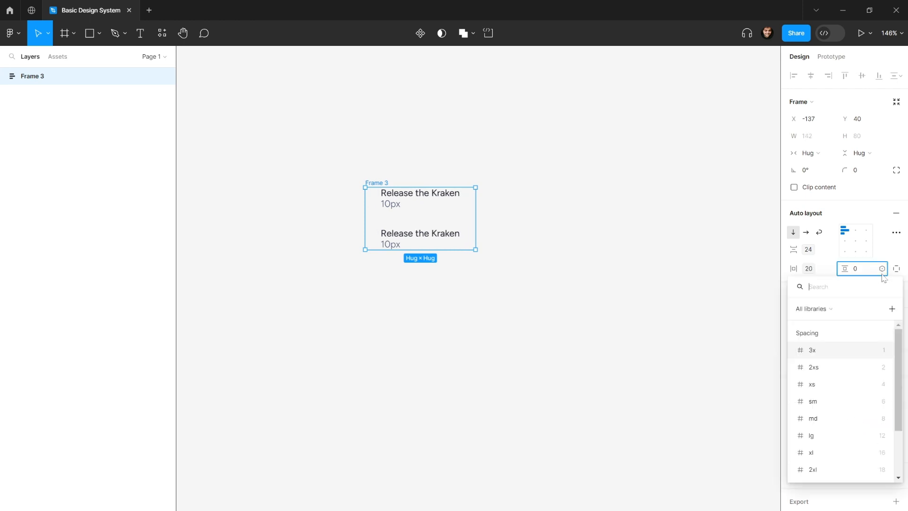
{"action": "scroll", "coordinate": [864, 399], "scroll_direction": "down", "scroll_amount": 3}
{"action": "left_click", "coordinate": [865, 422]}
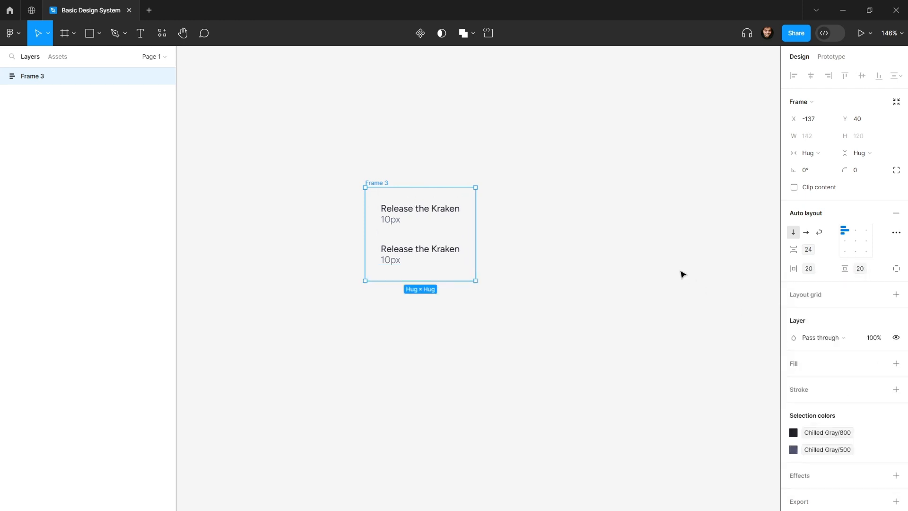
Bind the outer frame's corner radius to the md (16) corner radius variable.
{"action": "left_click", "coordinate": [882, 169]}
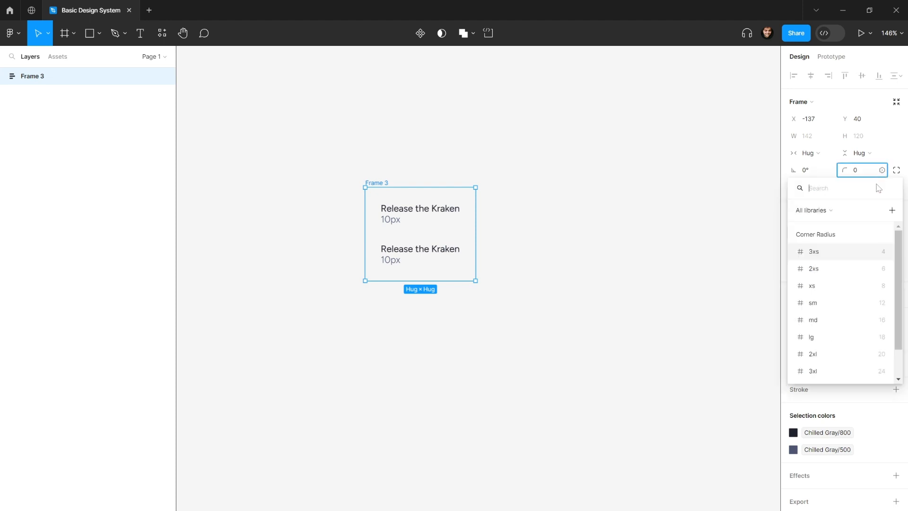
{"action": "scroll", "coordinate": [842, 294], "scroll_direction": "down", "scroll_amount": 1}
{"action": "scroll", "coordinate": [825, 253], "scroll_direction": "up", "scroll_amount": 1}
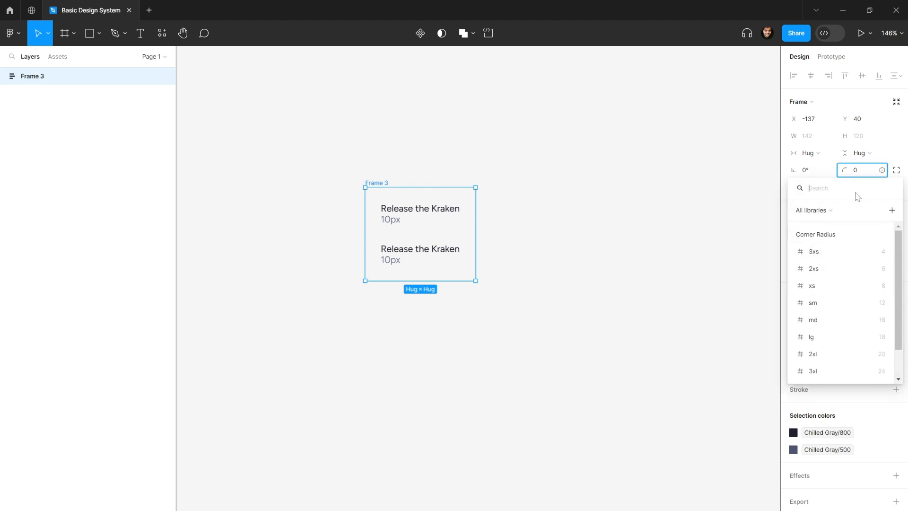
{"action": "scroll", "coordinate": [829, 274], "scroll_direction": "down", "scroll_amount": 1}
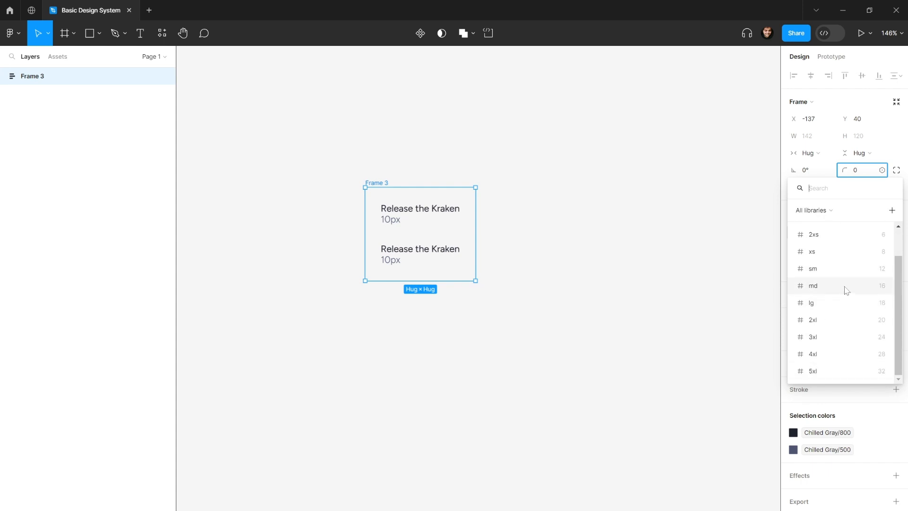
{"action": "left_click", "coordinate": [845, 286]}
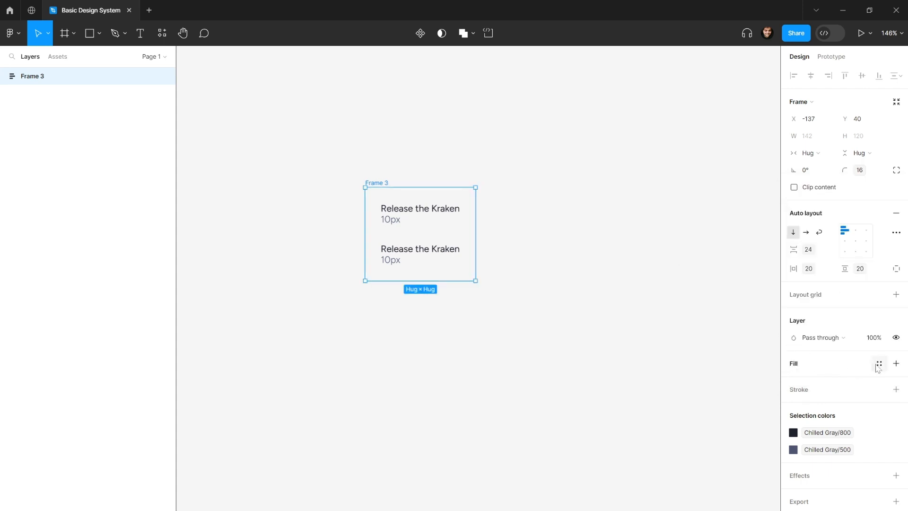
Search the colour library for "black" and fill the outer frame with Black & White Shades/0.
{"action": "left_click", "coordinate": [879, 365]}
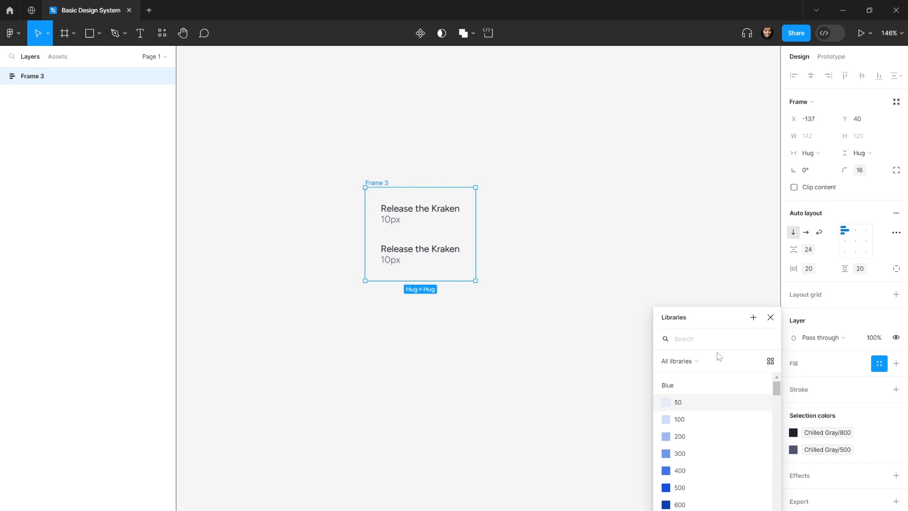
{"action": "type", "text": "blaCXK"}
{"action": "key", "text": "BackSpace"}
{"action": "key", "text": "BackSpace"}
{"action": "key", "text": "Caps_Lock"}
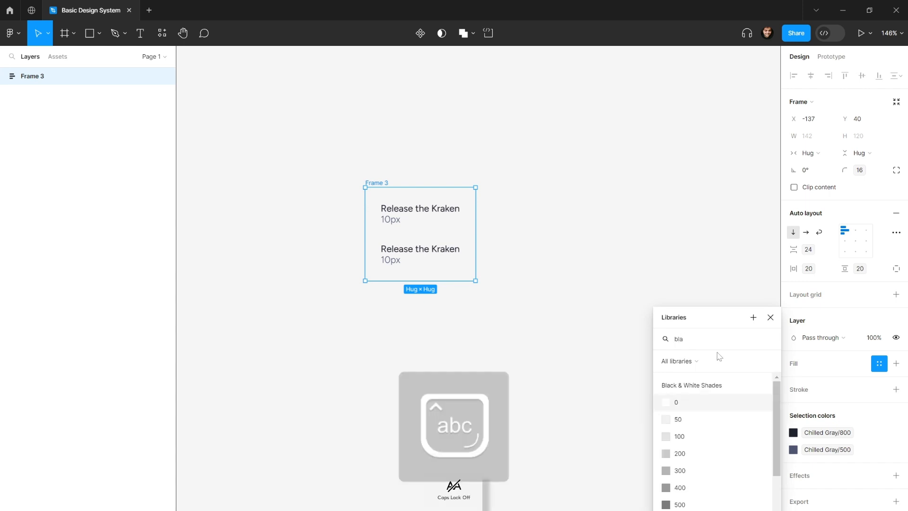
{"action": "type", "text": "ck"}
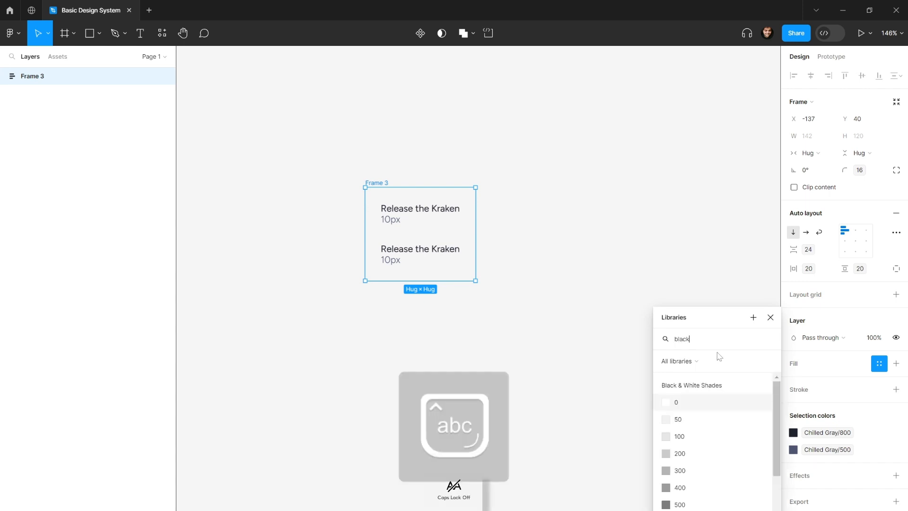
{"action": "left_click", "coordinate": [688, 403]}
{"action": "left_click", "coordinate": [594, 284]}
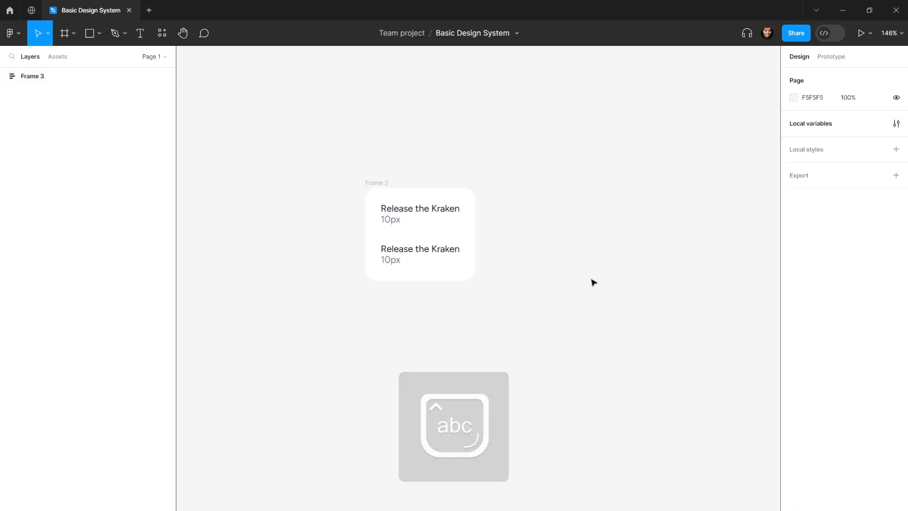
Move the white outer frame up and to the left on the canvas, to about X -235, Y -29.
{"action": "left_click", "coordinate": [379, 182]}
{"action": "left_click", "coordinate": [568, 162]}
{"action": "left_click", "coordinate": [427, 207]}
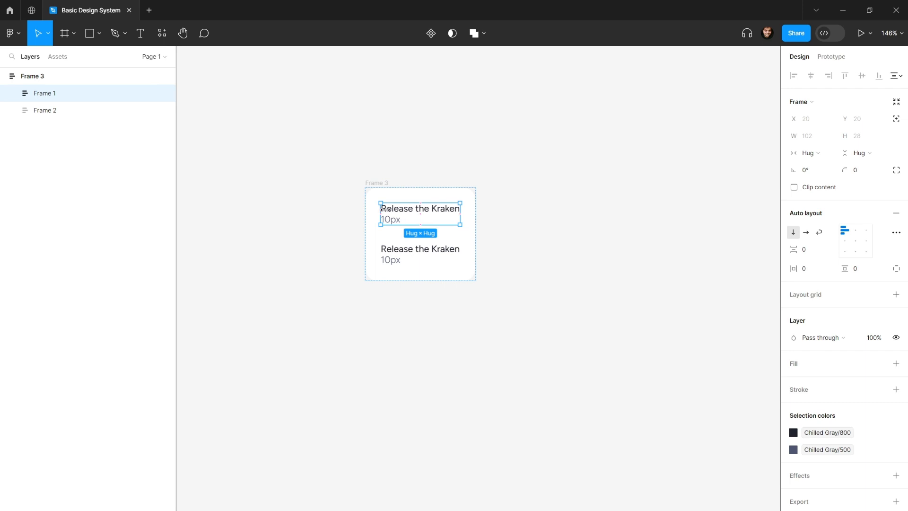
{"action": "left_click", "coordinate": [397, 193]}
{"action": "left_click_drag", "start_coordinate": [397, 193], "coordinate": [342, 142]}
{"action": "left_click", "coordinate": [356, 118]}
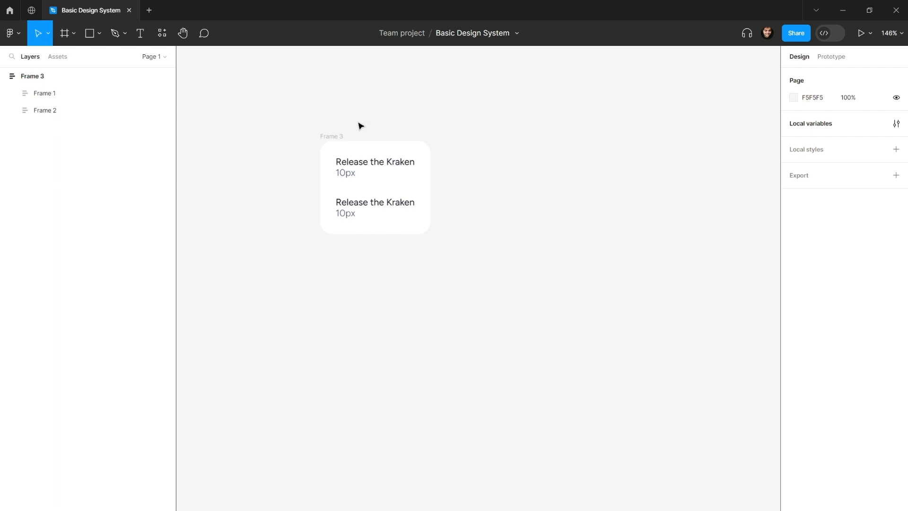
{"action": "left_click", "coordinate": [342, 136]}
{"action": "left_click_drag", "start_coordinate": [343, 136], "coordinate": [309, 130]}
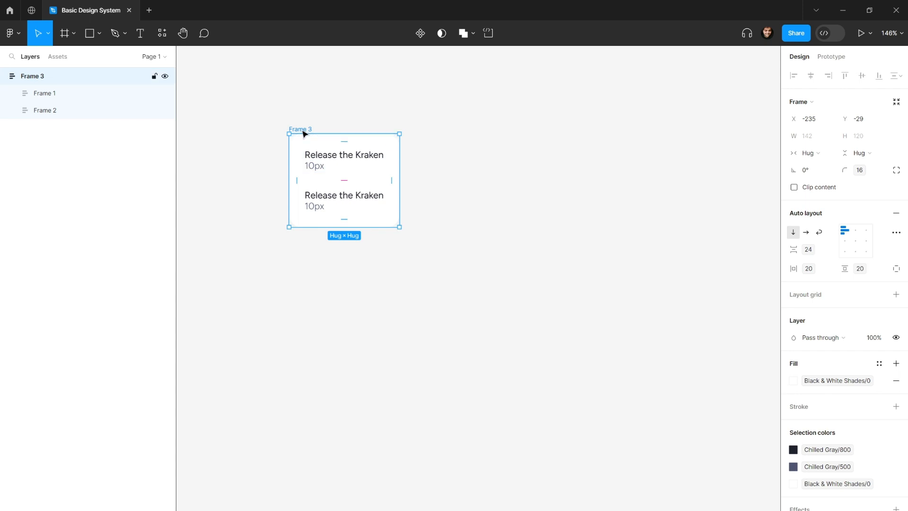
{"action": "double_click", "coordinate": [321, 157]}
{"action": "double_click", "coordinate": [321, 157]}
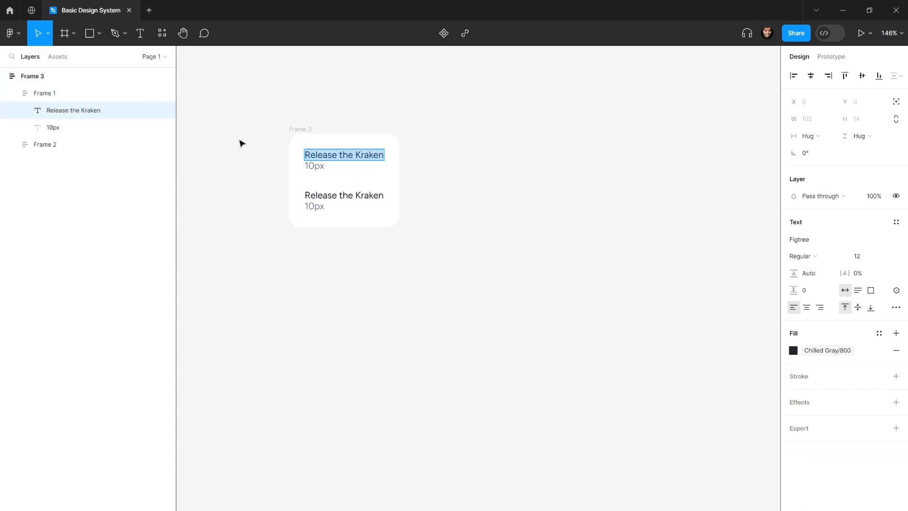
{"action": "double_click", "coordinate": [239, 142]}
Delete the lower "Release the Kraken" sample frame from the white card.
{"action": "left_click", "coordinate": [306, 163]}
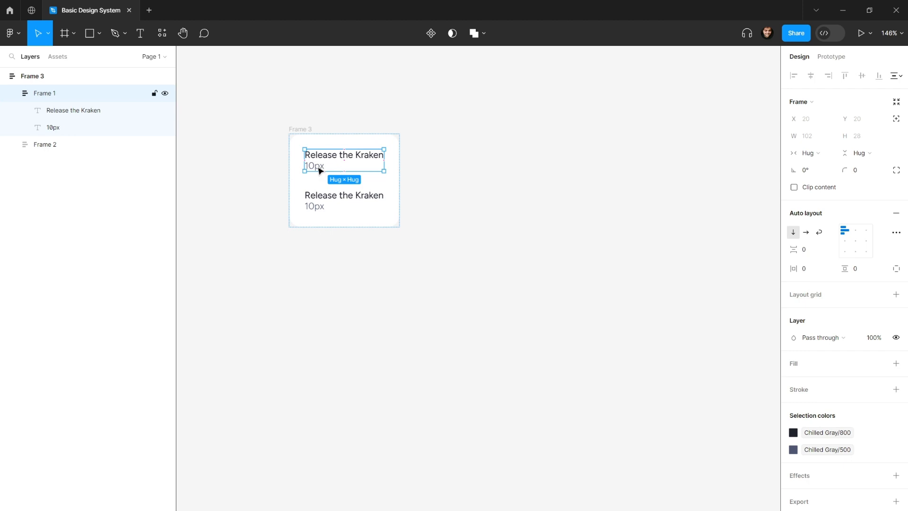
{"action": "left_click", "coordinate": [317, 198]}
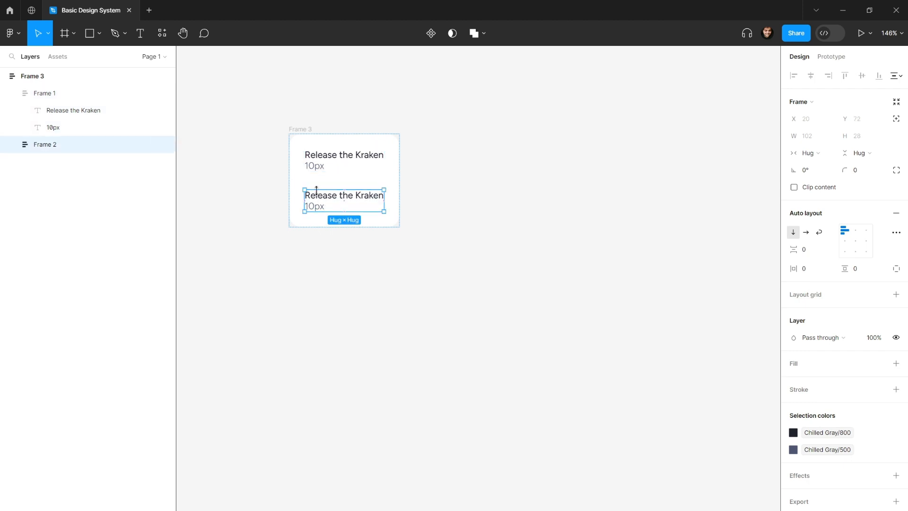
{"action": "key", "text": "Delete"}
Duplicate the "10px" text inside the remaining sample and wrap both copies in their own auto layout frame.
{"action": "left_click", "coordinate": [320, 172]}
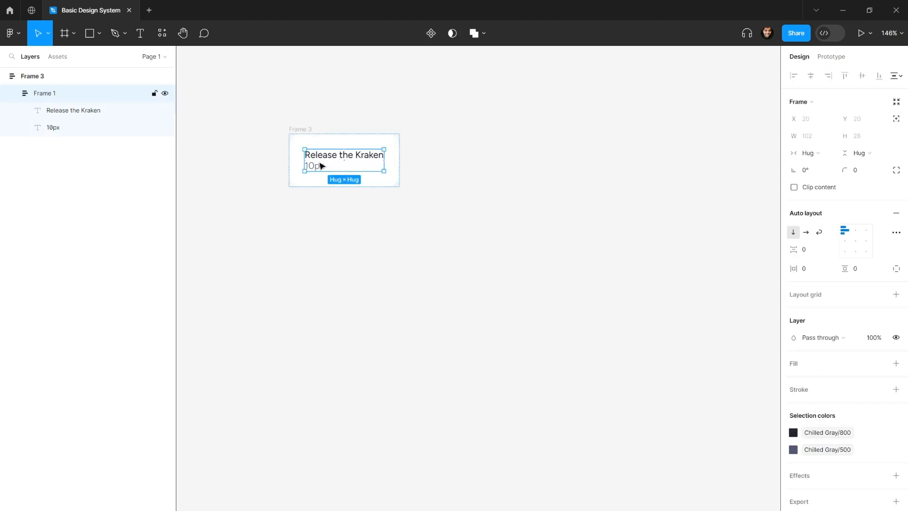
{"action": "double_click", "coordinate": [320, 167]}
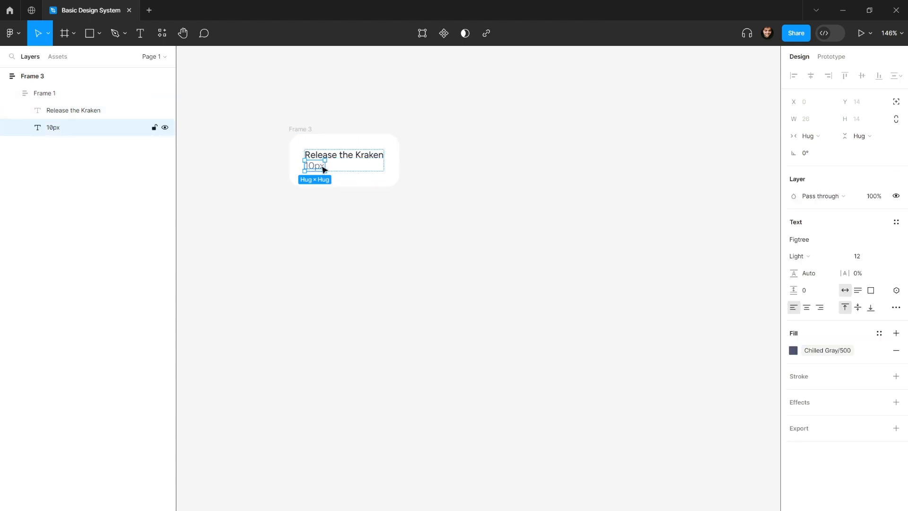
{"action": "key", "text": "ctrl+d"}
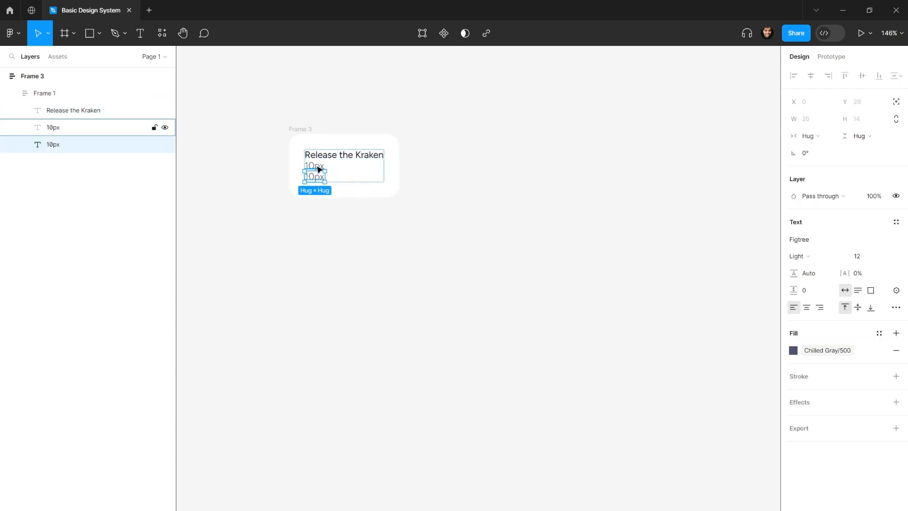
{"action": "left_click", "coordinate": [320, 169], "text": "shift"}
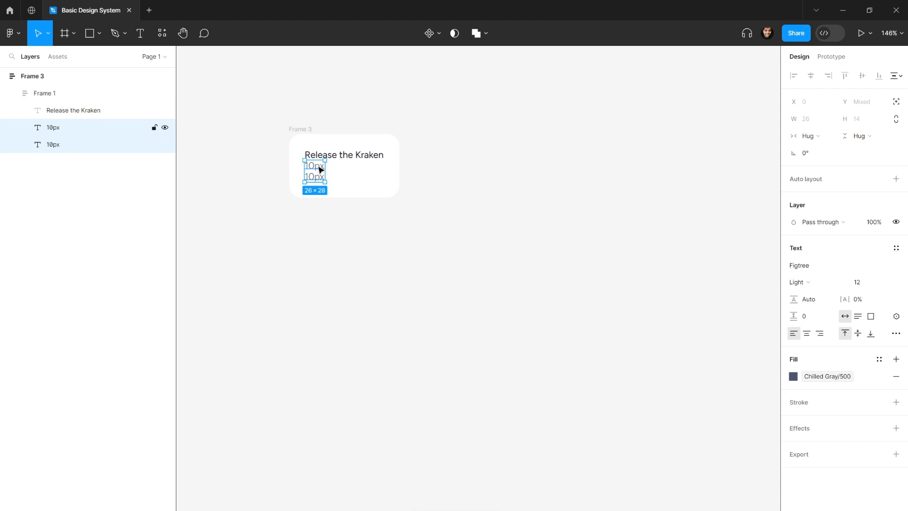
{"action": "key", "text": "shift+a"}
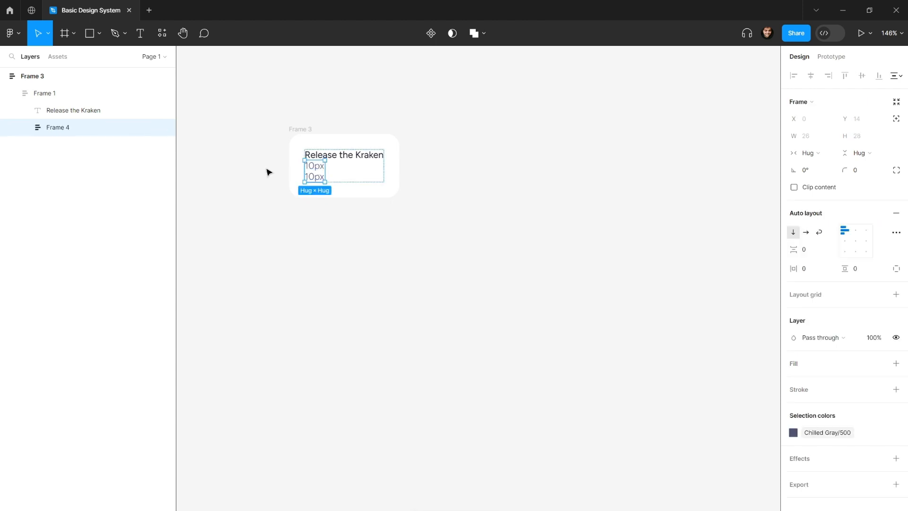
{"action": "left_click", "coordinate": [807, 233]}
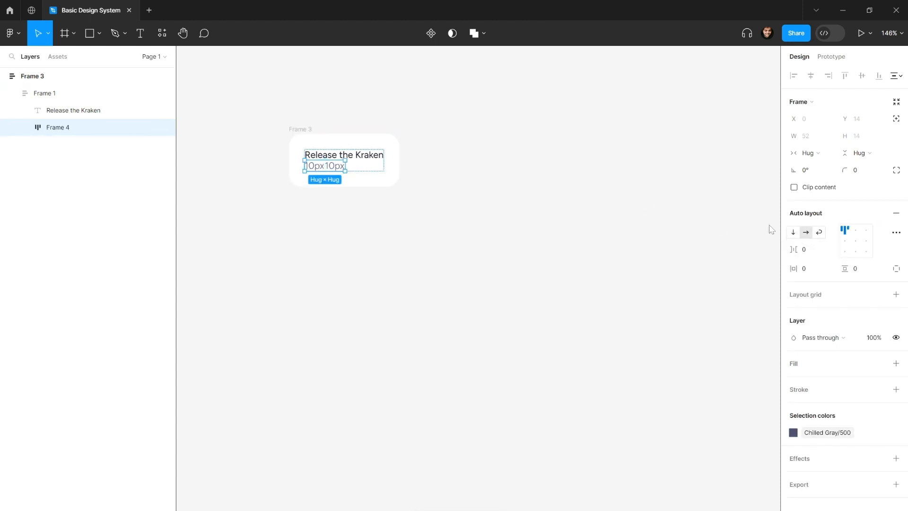
{"action": "key", "text": "f"}
{"action": "key", "text": "Escape"}
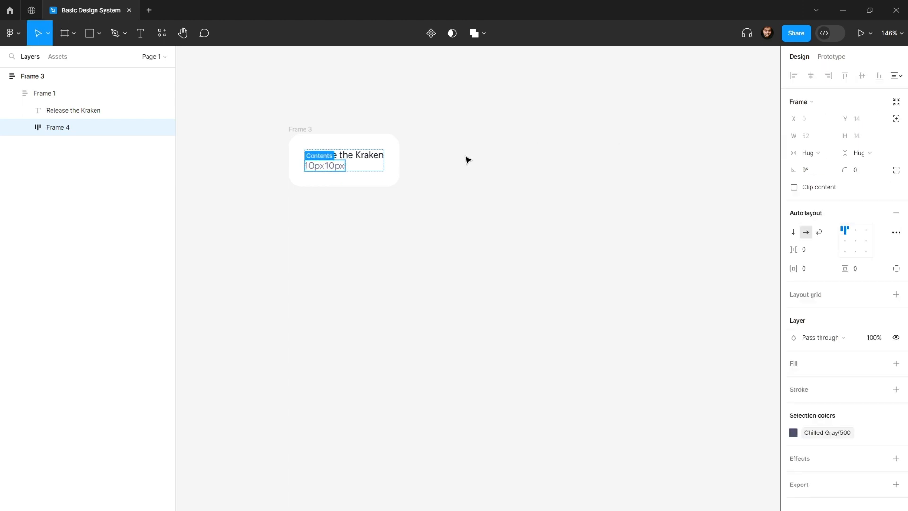
{"action": "key", "text": "ctrl+z"}
Arrange the two "10px" labels in a horizontal row and set the gap between them to Auto.
{"action": "left_click", "coordinate": [340, 130]}
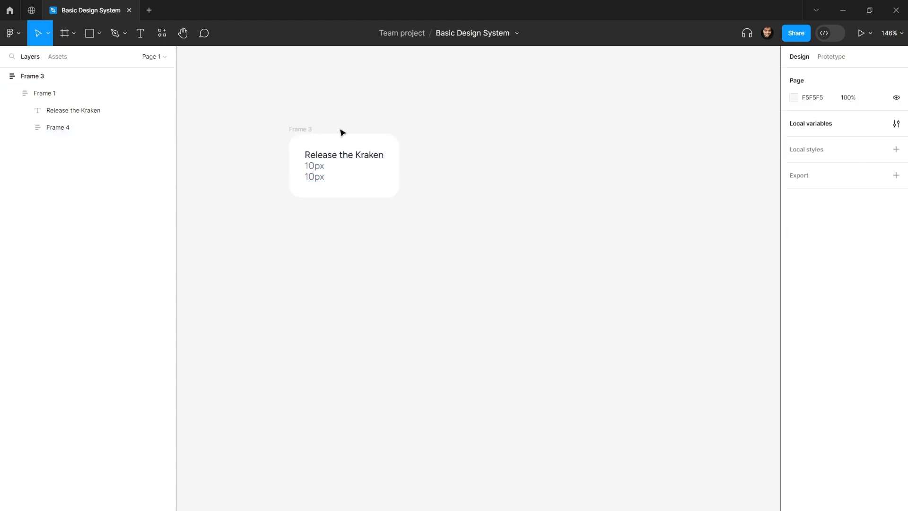
{"action": "double_click", "coordinate": [323, 167]}
{"action": "left_click", "coordinate": [806, 231]}
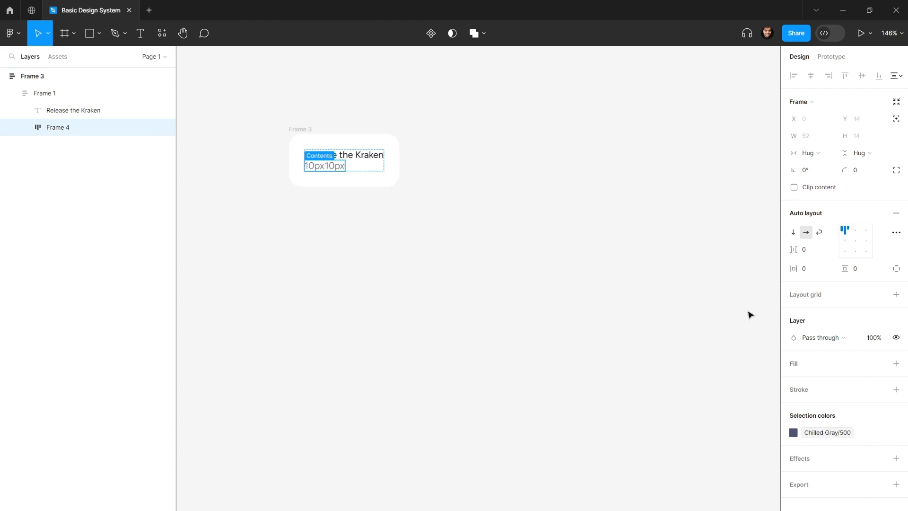
{"action": "left_click", "coordinate": [830, 251]}
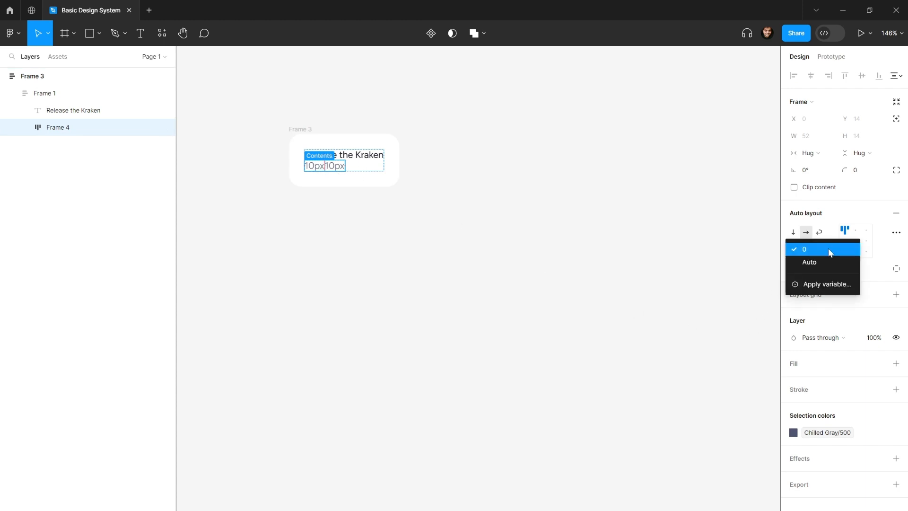
{"action": "left_click", "coordinate": [831, 261]}
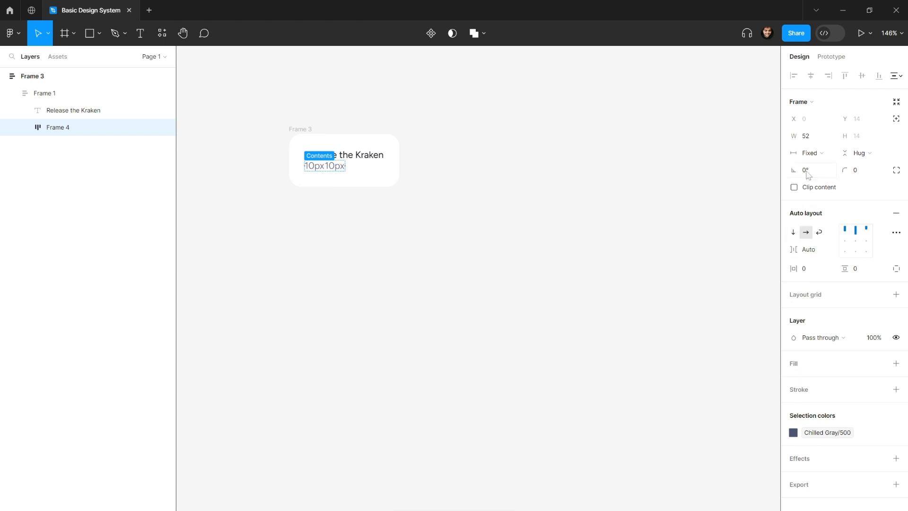
Make the label row fill its container's width and widen the sample frame to about 423.
{"action": "left_click", "coordinate": [814, 153]}
{"action": "left_click", "coordinate": [826, 179]}
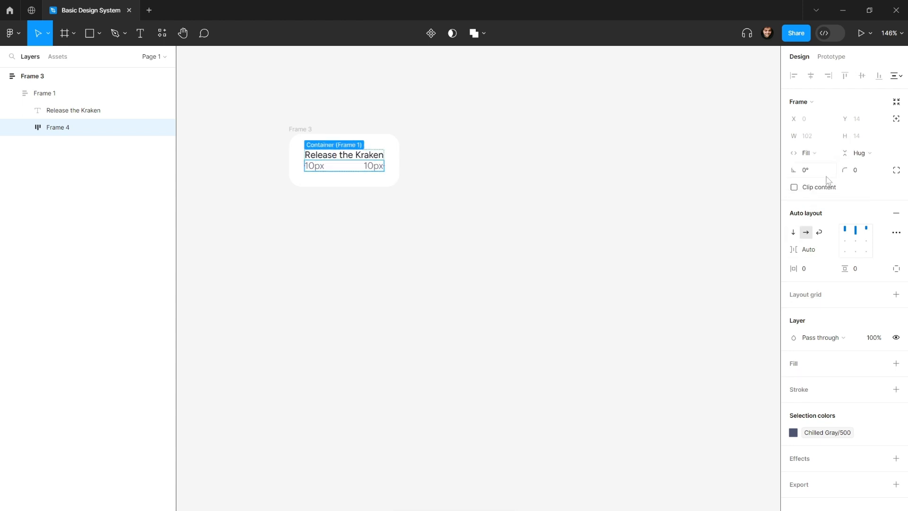
{"action": "left_click", "coordinate": [525, 161]}
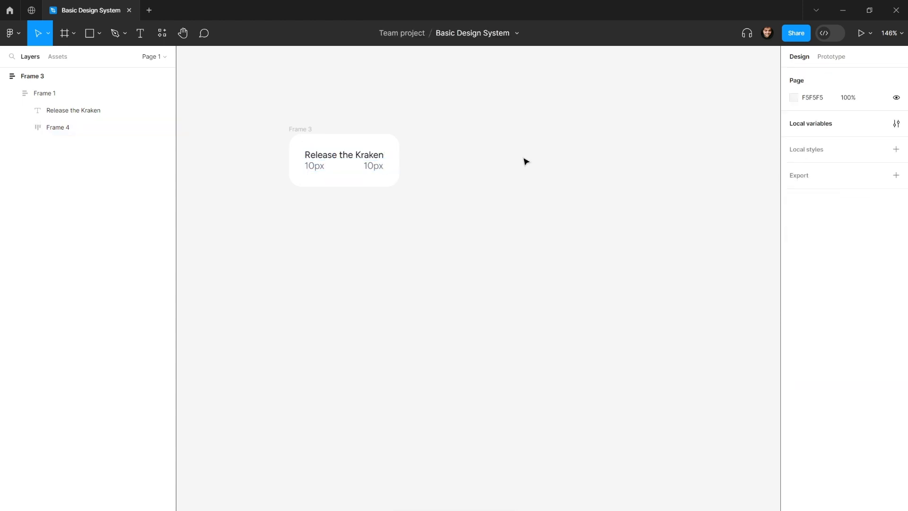
{"action": "left_click", "coordinate": [371, 161]}
{"action": "left_click_drag", "start_coordinate": [384, 156], "coordinate": [633, 157]}
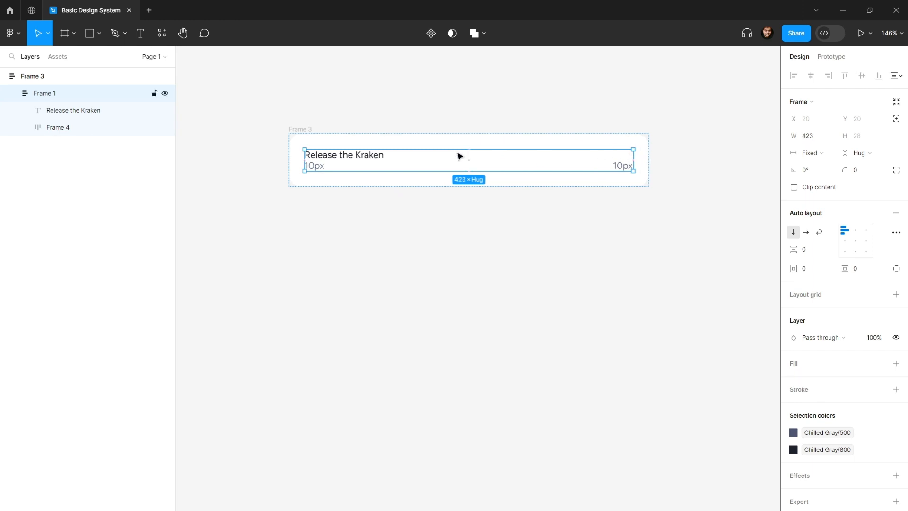
Try font size 72 on the "Release the Kraken" text and undo the change.
{"action": "left_click", "coordinate": [352, 158]}
{"action": "left_click", "coordinate": [859, 257]}
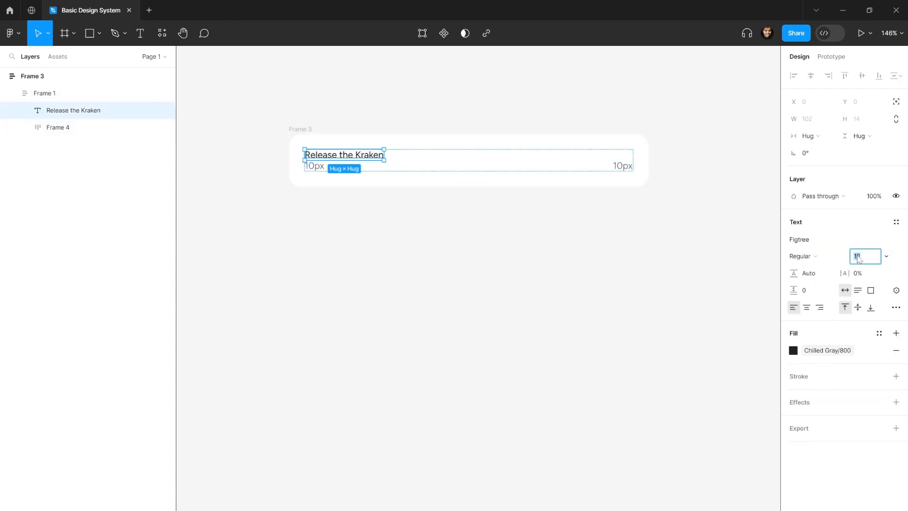
{"action": "key", "text": "Return"}
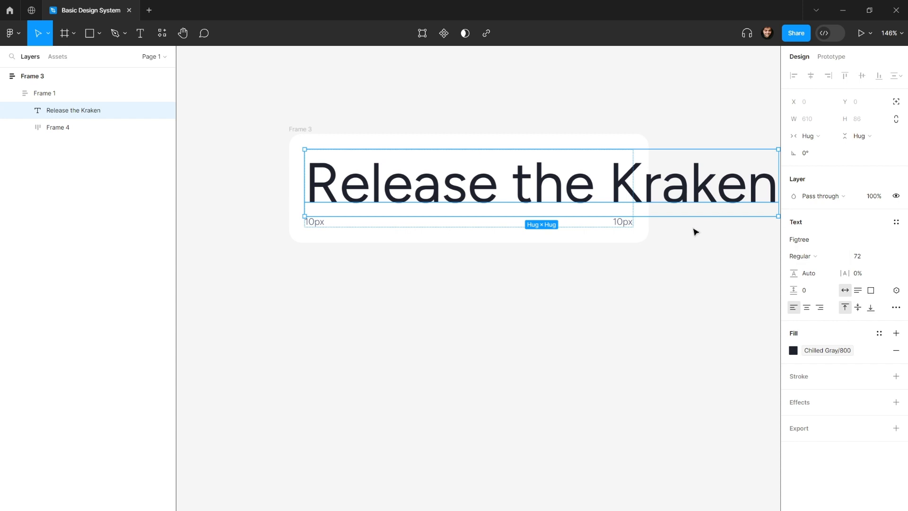
{"action": "key", "text": "ctrl+z"}
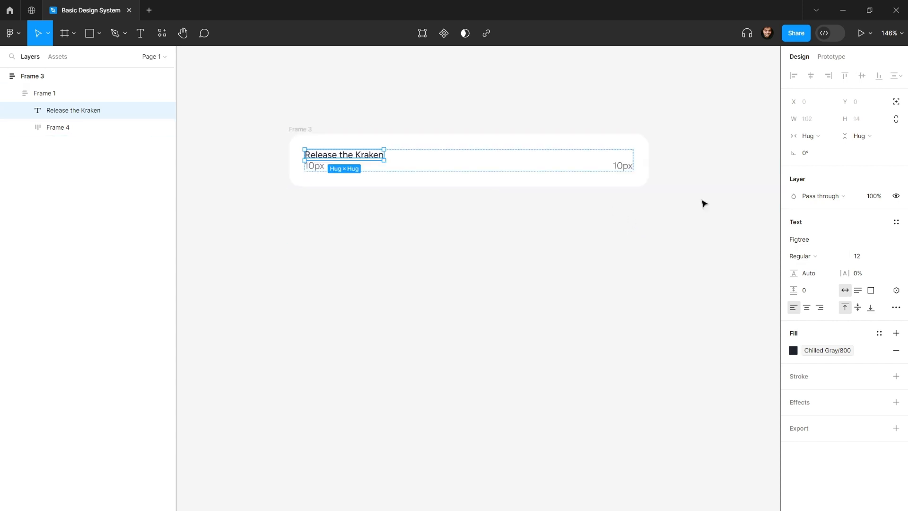
Set the font size of the "Release the Kraken" text to 48.
{"action": "left_click", "coordinate": [859, 258]}
{"action": "type", "text": "48"}
{"action": "key", "text": "Return"}
{"action": "left_click", "coordinate": [645, 228]}
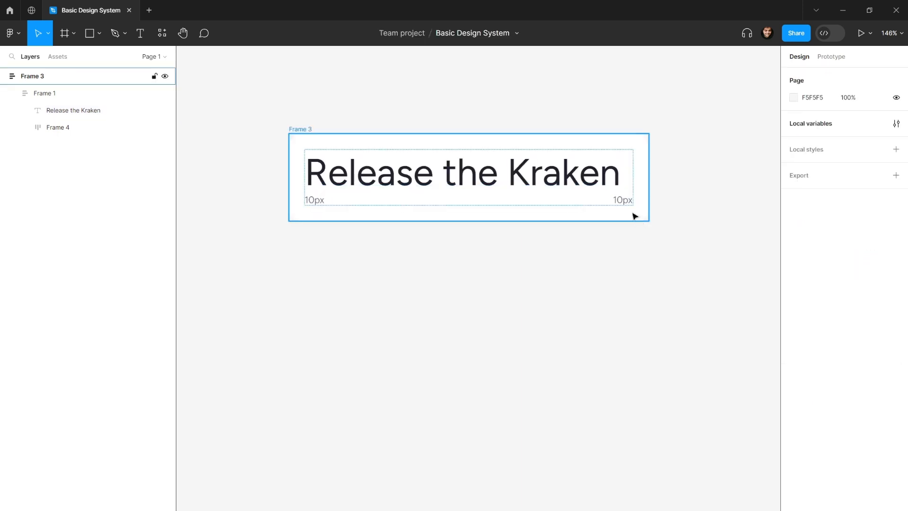
Apply the spacing variable of 2 to the vertical gap between the sample text and the label row.
{"action": "left_click", "coordinate": [626, 203]}
{"action": "left_click", "coordinate": [827, 249]}
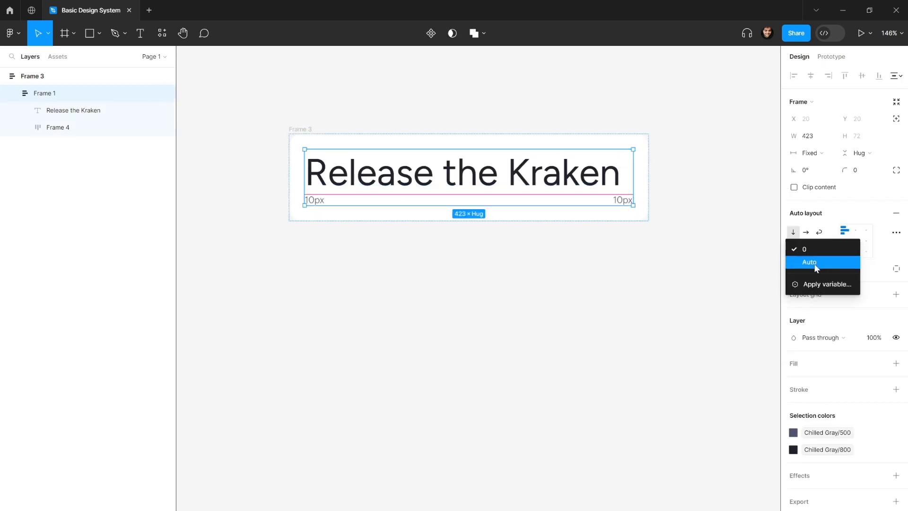
{"action": "left_click", "coordinate": [823, 283]}
{"action": "left_click", "coordinate": [834, 346]}
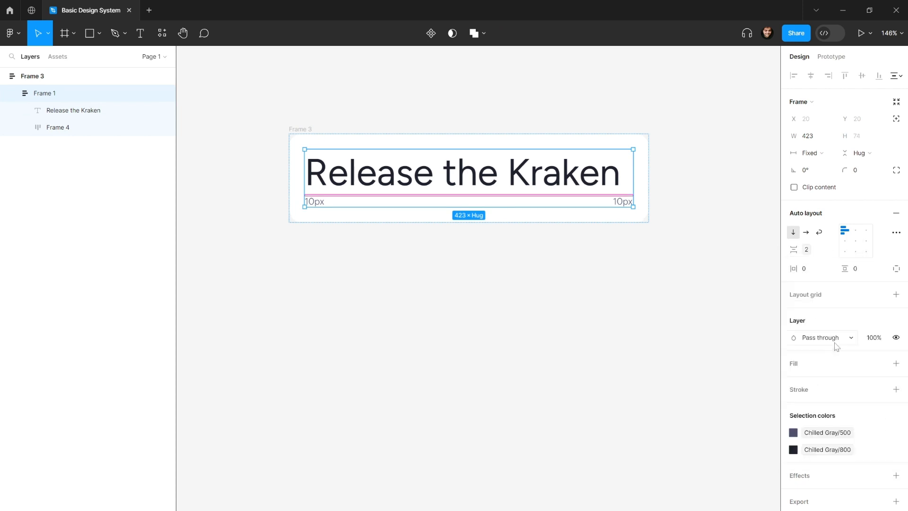
{"action": "left_click", "coordinate": [681, 255]}
Set the second "10px" label in the row to font size 14 and weight Regular.
{"action": "left_click", "coordinate": [622, 204], "text": "ctrl"}
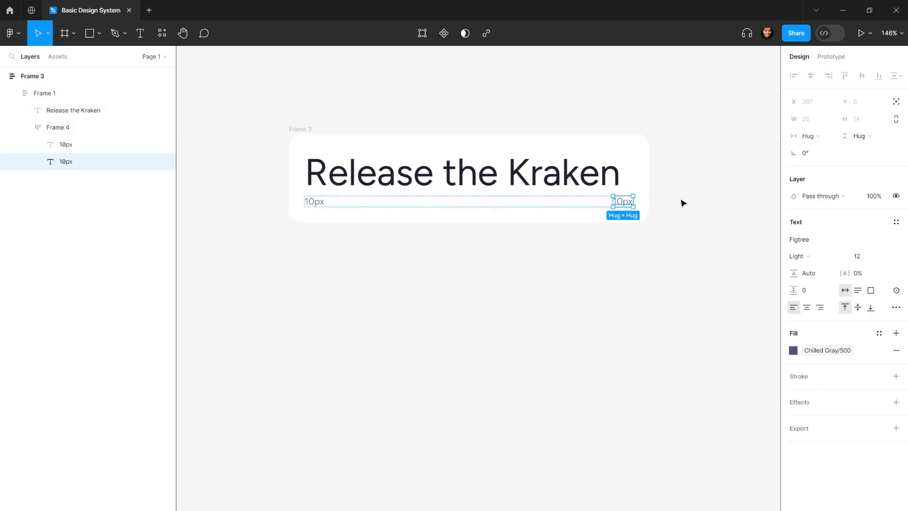
{"action": "left_click", "coordinate": [859, 257]}
{"action": "type", "text": "14"}
{"action": "key", "text": "Return"}
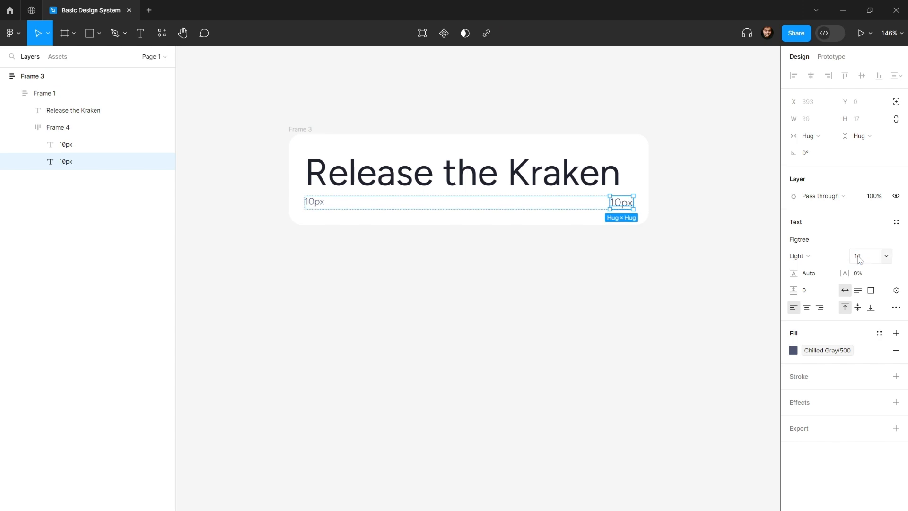
{"action": "left_click", "coordinate": [799, 256]}
{"action": "left_click", "coordinate": [814, 268]}
Center the two "10px" labels vertically within their row.
{"action": "left_click", "coordinate": [624, 205]}
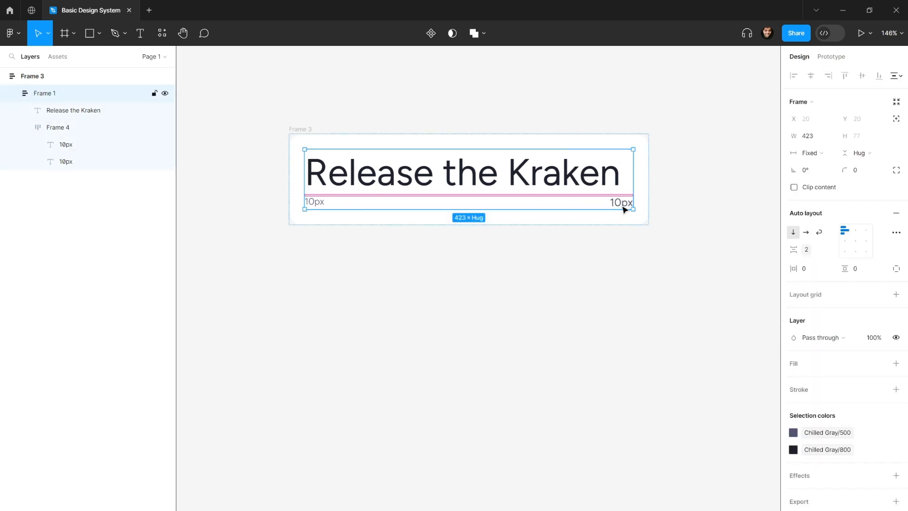
{"action": "left_click", "coordinate": [624, 205]}
{"action": "left_click", "coordinate": [857, 241]}
{"action": "left_click", "coordinate": [618, 242]}
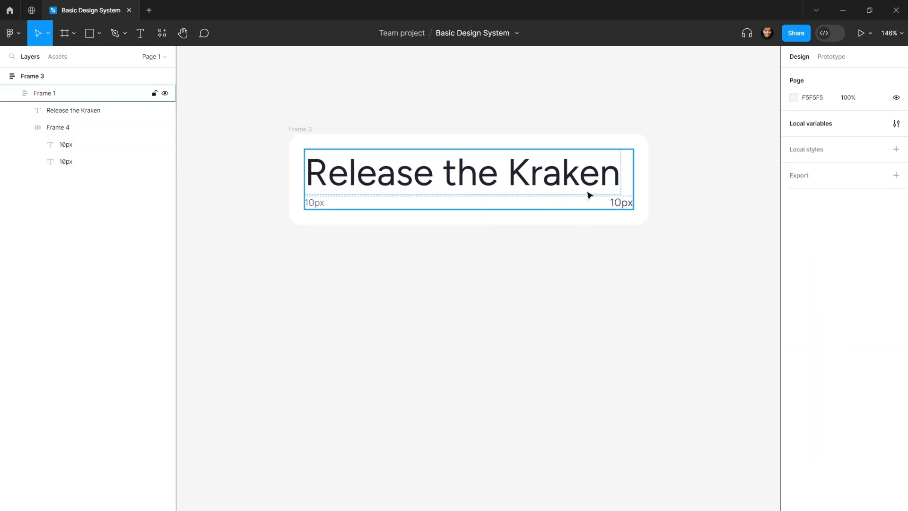
{"action": "left_click", "coordinate": [625, 203]}
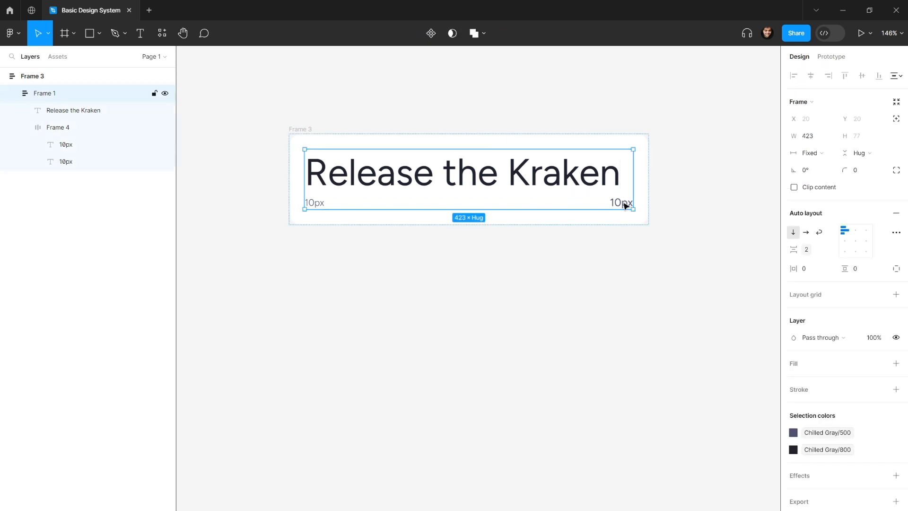
{"action": "left_click", "coordinate": [625, 203]}
{"action": "left_click", "coordinate": [625, 205]}
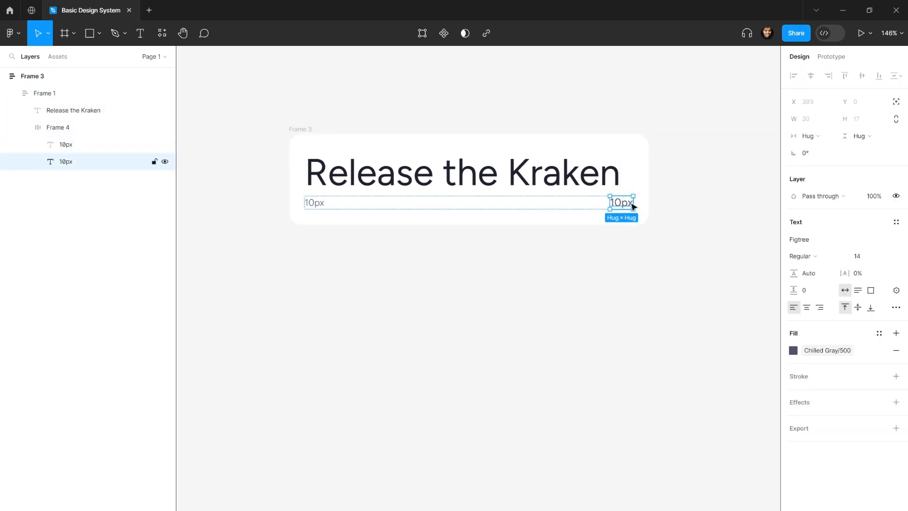
{"action": "double_click", "coordinate": [631, 204]}
Set the font size of the "Release the Kraken" text to 12.
{"action": "left_click", "coordinate": [561, 173]}
{"action": "left_click", "coordinate": [709, 173]}
{"action": "left_click", "coordinate": [860, 257]}
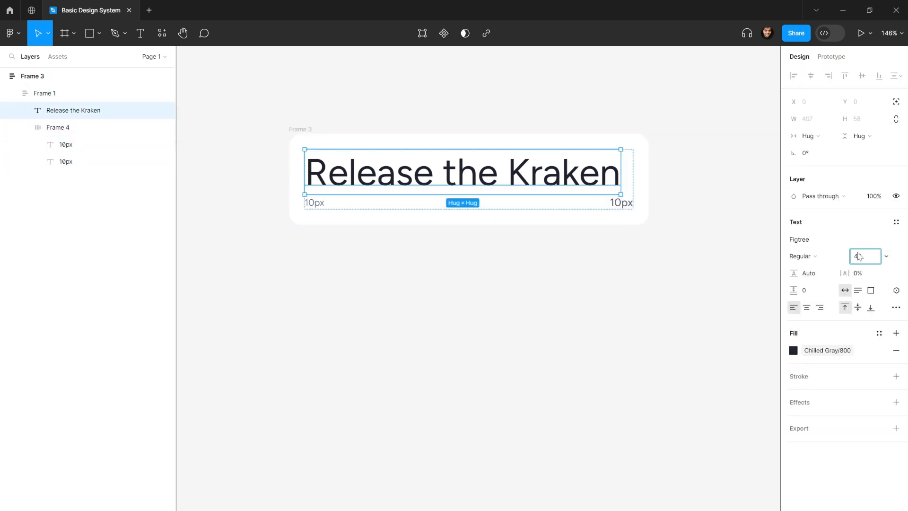
{"action": "type", "text": "14"}
{"action": "key", "text": "Return"}
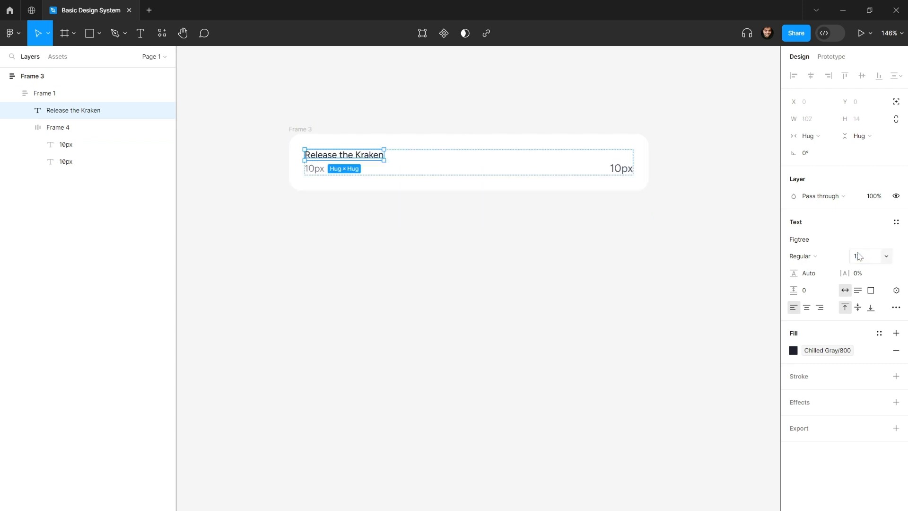
Move the larger, Regular-weight "10px" label to the beginning of the label row.
{"action": "double_click", "coordinate": [624, 174]}
{"action": "double_click", "coordinate": [623, 174]}
{"action": "key", "text": "Escape"}
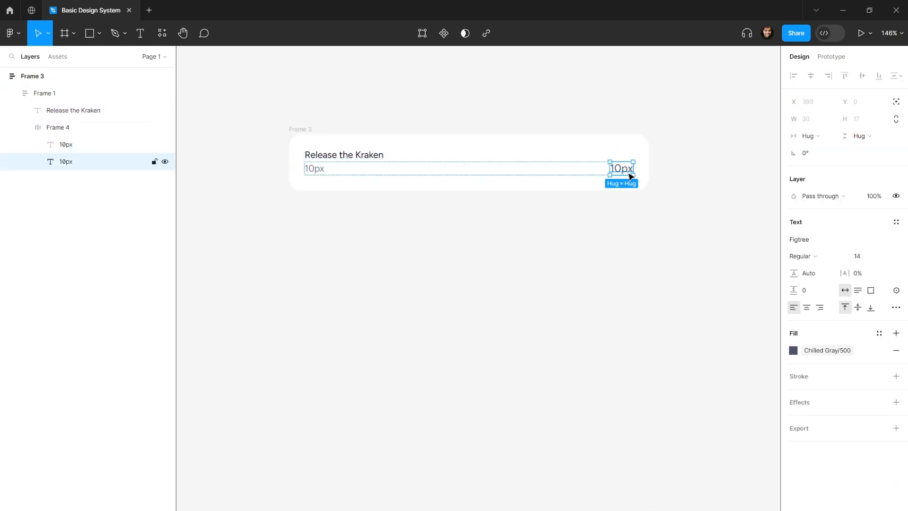
{"action": "key", "text": "shift+Tab"}
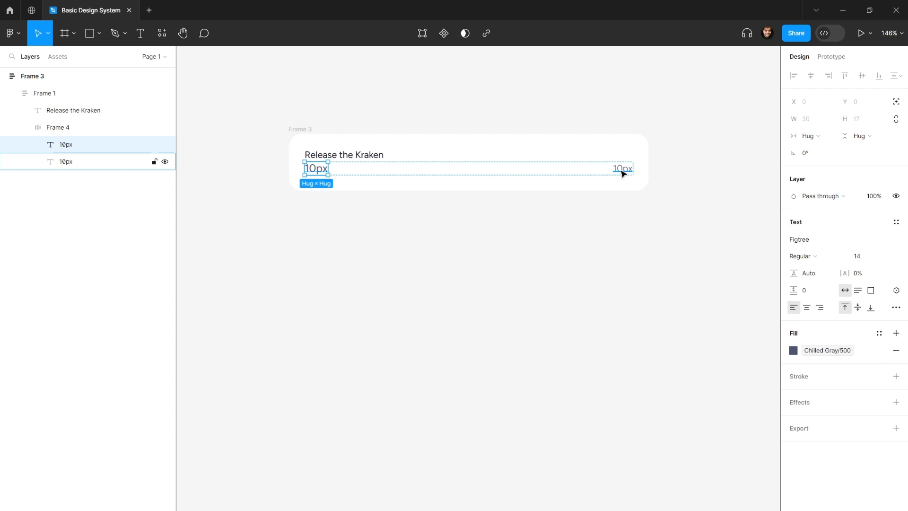
Replace the text of the first label in the row with "Caption".
{"action": "key", "text": "Return"}
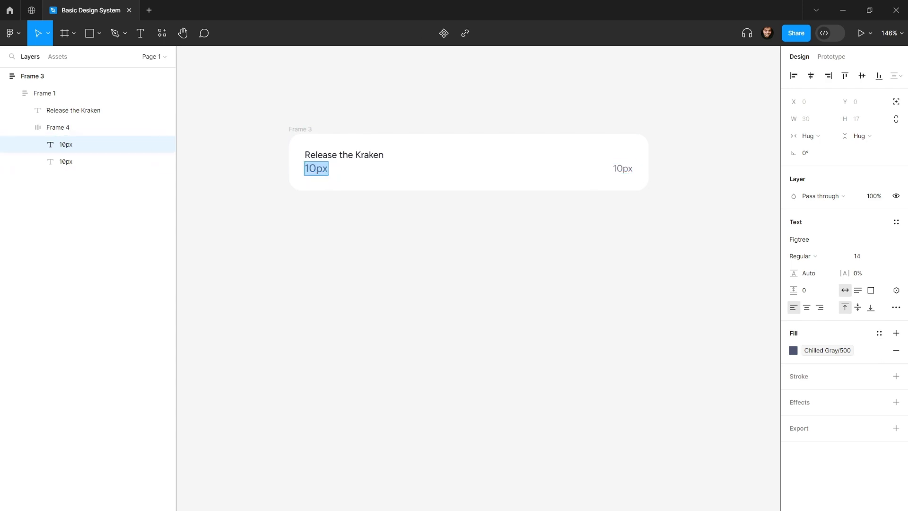
{"action": "type", "text": "Caption"}
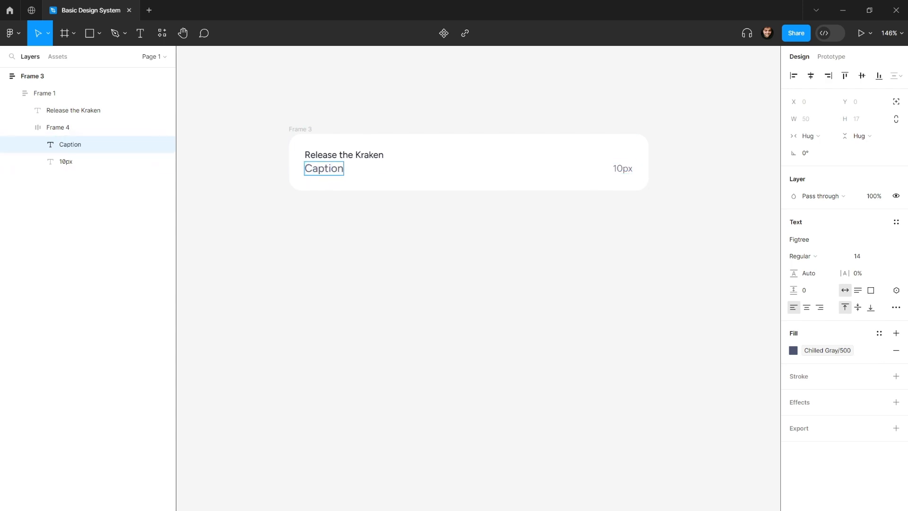
{"action": "left_click", "coordinate": [323, 216]}
{"action": "left_click", "coordinate": [324, 216]}
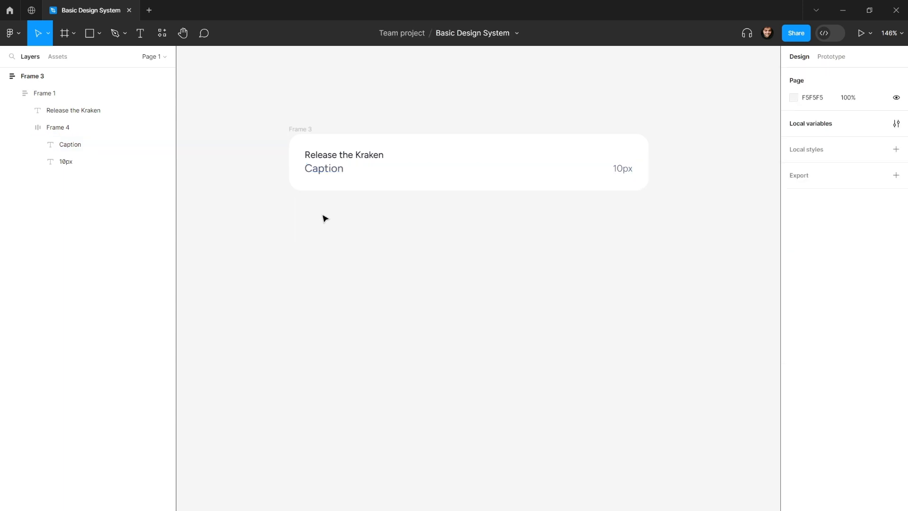
Try the Caption row above the "Release the Kraken" text and return it to its place below.
{"action": "double_click", "coordinate": [324, 172]}
{"action": "key", "text": "Up"}
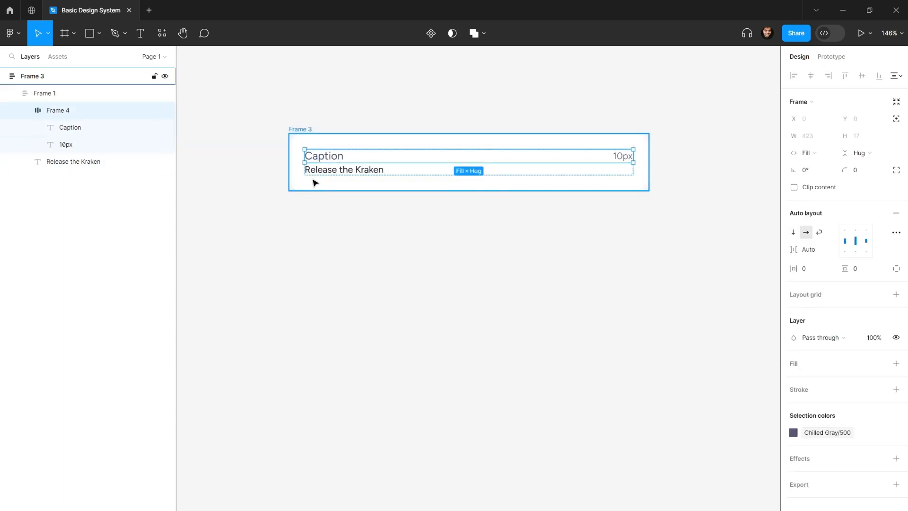
{"action": "key", "text": "Down"}
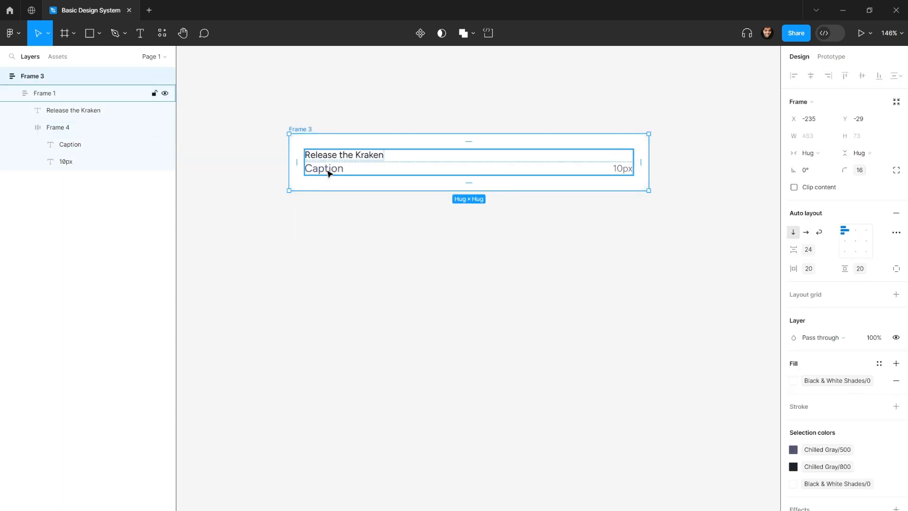
{"action": "left_click", "coordinate": [340, 155]}
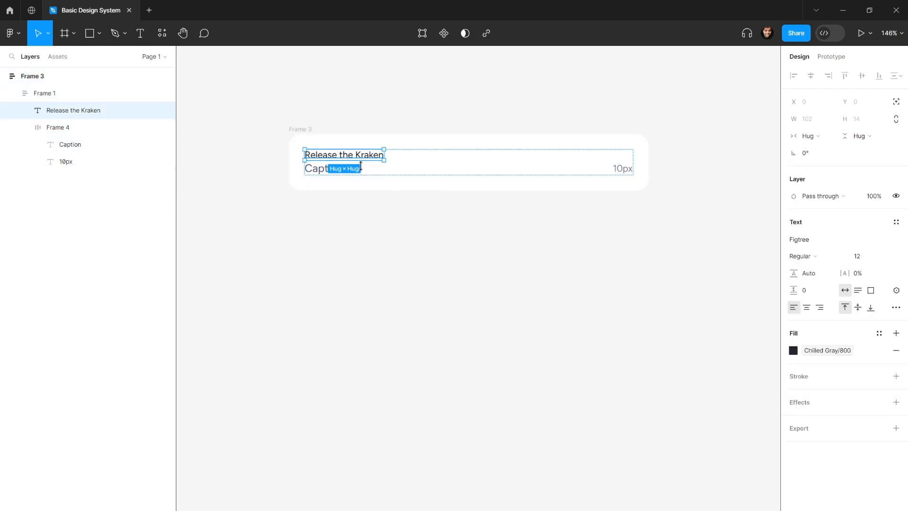
{"action": "left_click", "coordinate": [366, 218]}
{"action": "left_click", "coordinate": [351, 166]}
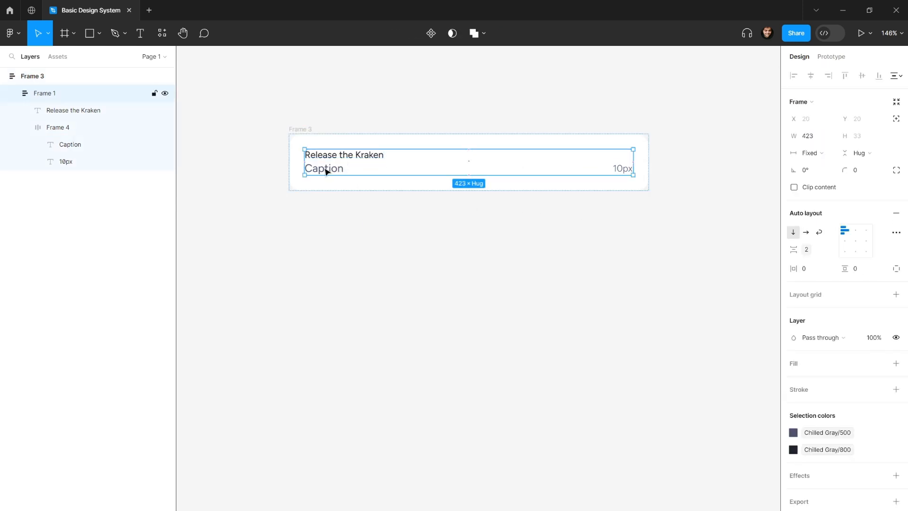
{"action": "left_click", "coordinate": [349, 157]}
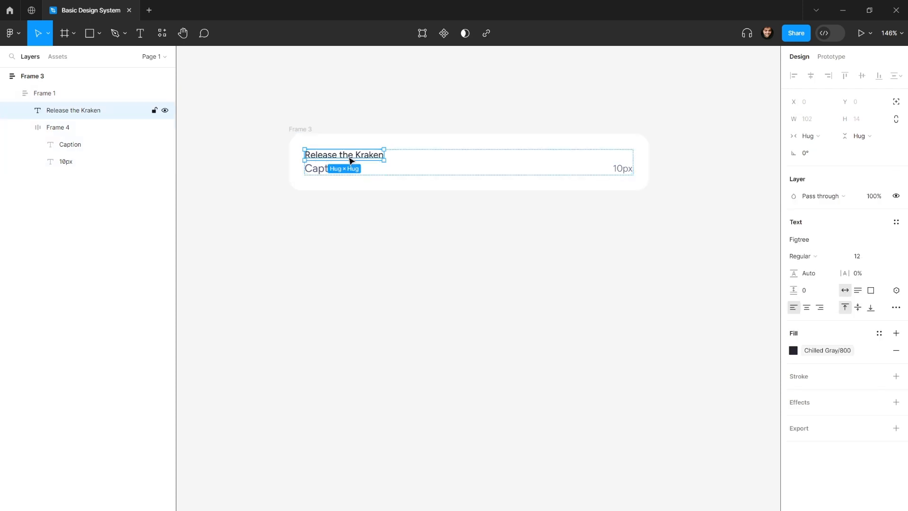
Change the size label at the end of the Caption row to "12px".
{"action": "left_click", "coordinate": [622, 168]}
{"action": "double_click", "coordinate": [623, 168]}
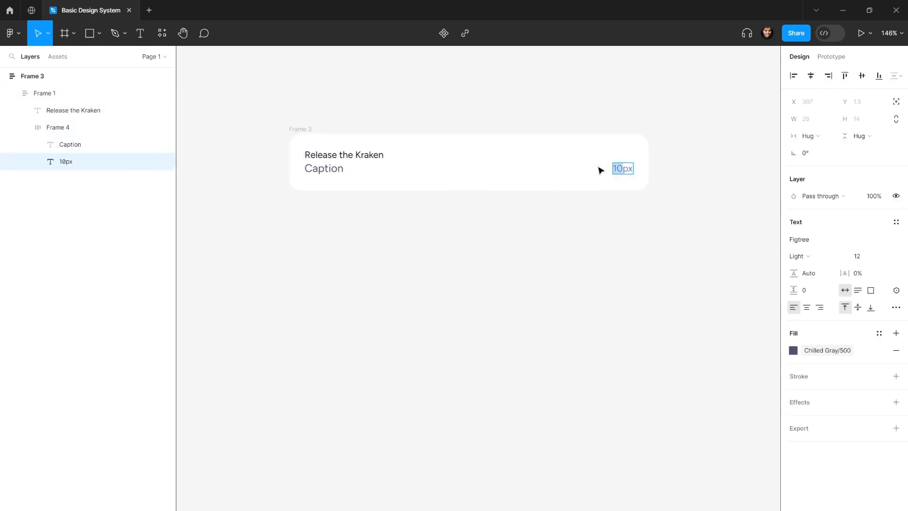
{"action": "key", "text": "BackSpace"}
{"action": "type", "text": "2"}
{"action": "key", "text": "Escape"}
{"action": "left_click", "coordinate": [364, 154]}
{"action": "key", "text": "Escape"}
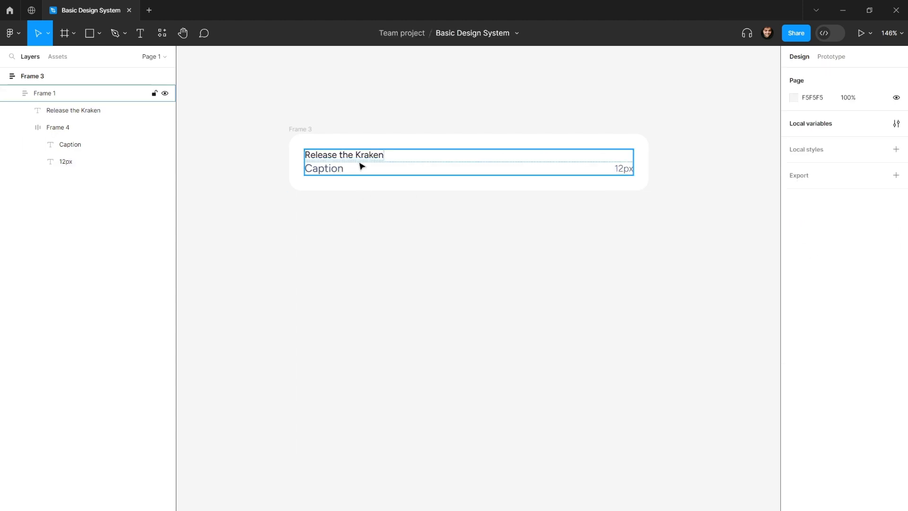
Set the font weight of the "Release the Kraken" text to Light.
{"action": "left_click", "coordinate": [361, 165]}
{"action": "left_click", "coordinate": [374, 157], "text": "ctrl"}
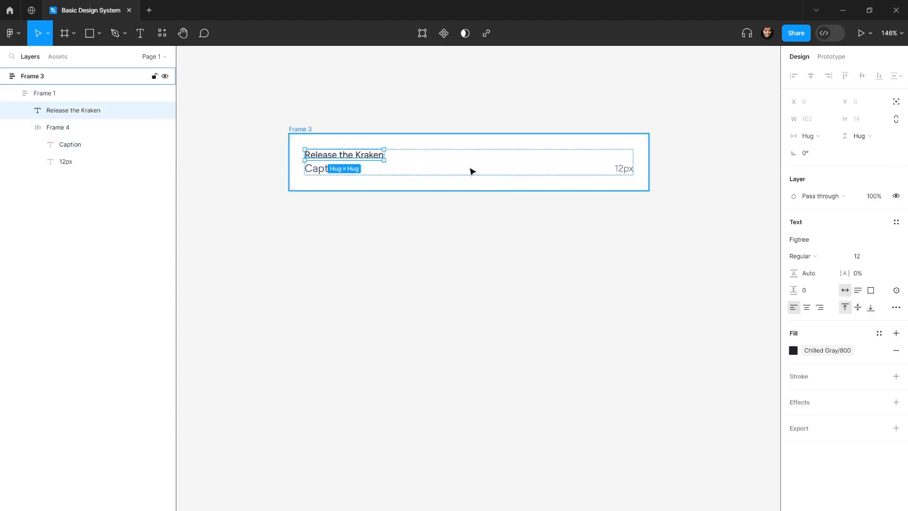
{"action": "left_click", "coordinate": [801, 256]}
{"action": "left_click", "coordinate": [804, 242]}
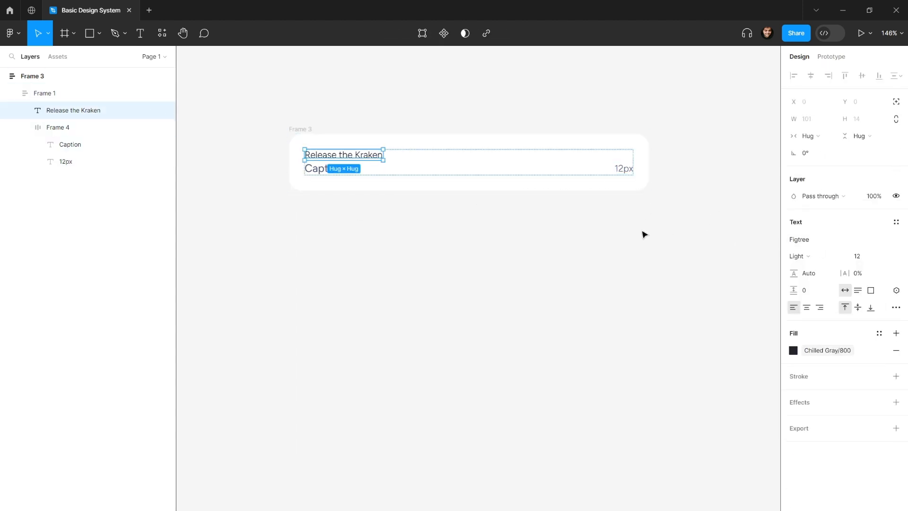
Try Chilled Gray/300 and Chilled Gray/400 as the Caption label's fill, then return it to Chilled Gray/500.
{"action": "left_click", "coordinate": [661, 239]}
{"action": "left_click", "coordinate": [326, 173], "text": "ctrl"}
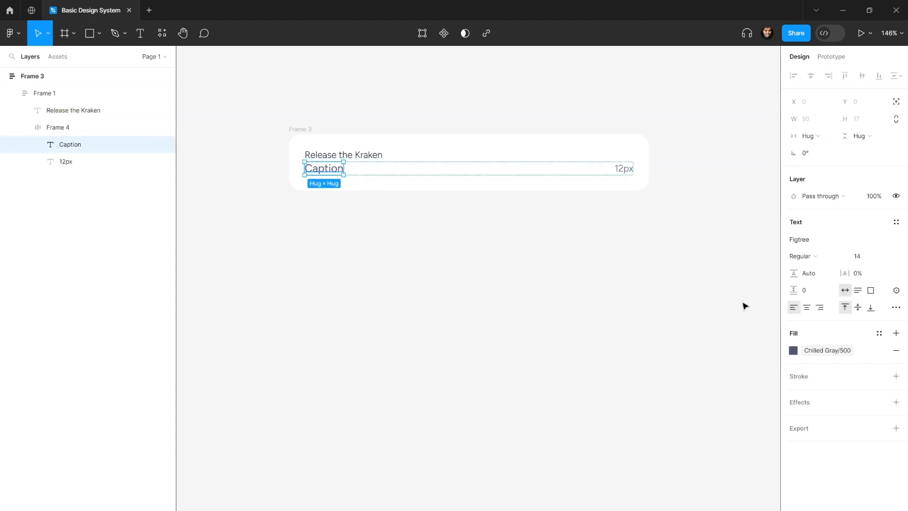
{"action": "left_click", "coordinate": [811, 350]}
{"action": "left_click", "coordinate": [718, 440]}
{"action": "left_click", "coordinate": [810, 350]}
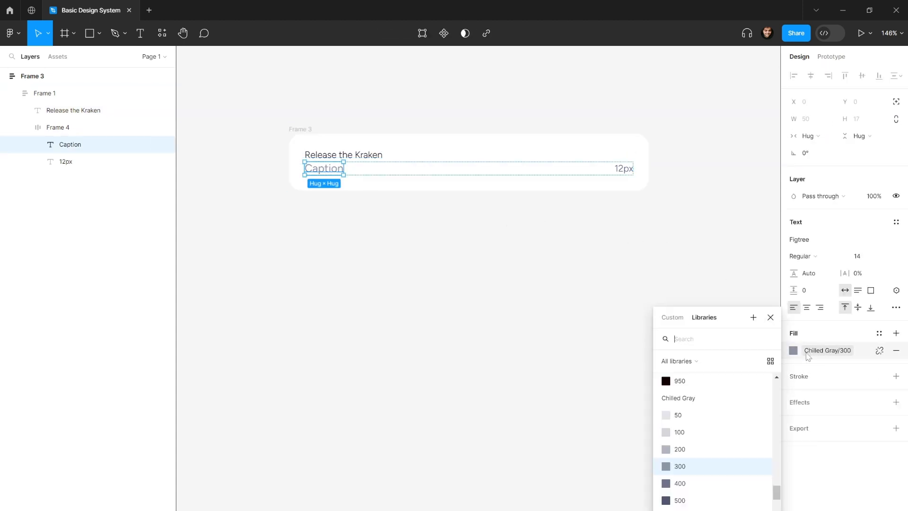
{"action": "left_click", "coordinate": [827, 350]}
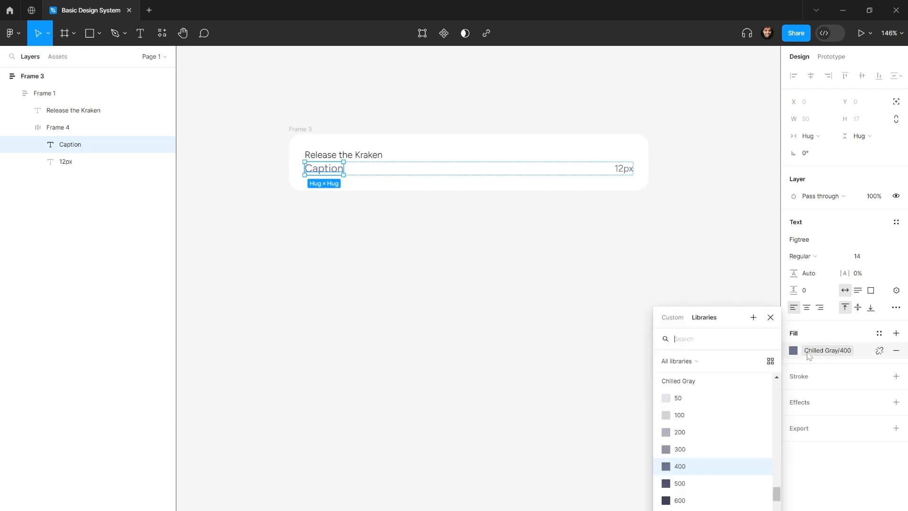
{"action": "left_click", "coordinate": [503, 298]}
{"action": "left_click", "coordinate": [503, 298]}
{"action": "double_click", "coordinate": [374, 167]}
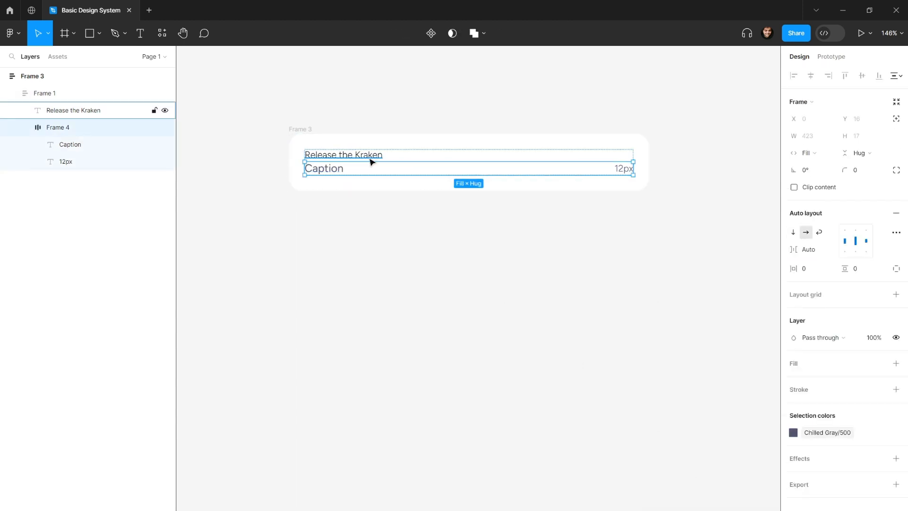
{"action": "left_click", "coordinate": [371, 156]}
{"action": "left_click", "coordinate": [896, 222]}
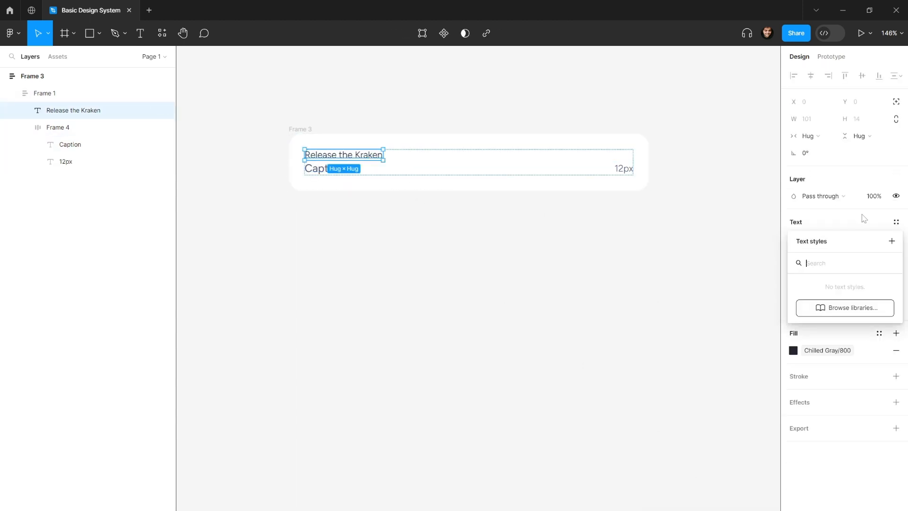
{"action": "left_click", "coordinate": [865, 221]}
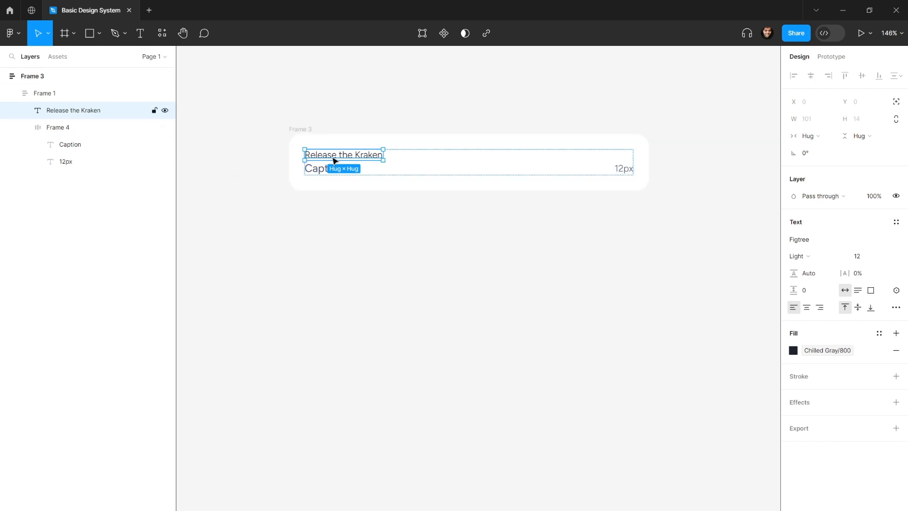
{"action": "left_click", "coordinate": [349, 81]}
Set the line height of the "Release the Kraken" text to 16.
{"action": "left_click", "coordinate": [365, 154]}
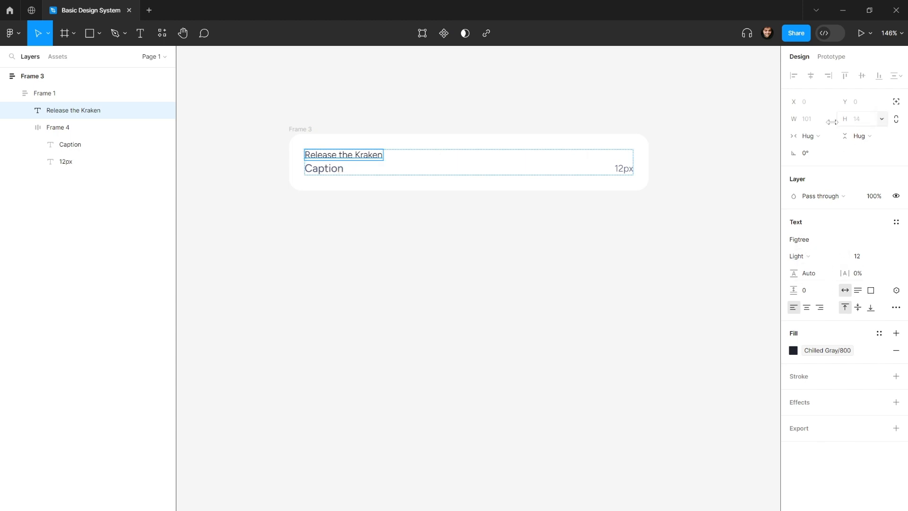
{"action": "scroll", "coordinate": [304, 163], "scroll_direction": "up", "scroll_amount": 4}
{"action": "left_click", "coordinate": [809, 275]}
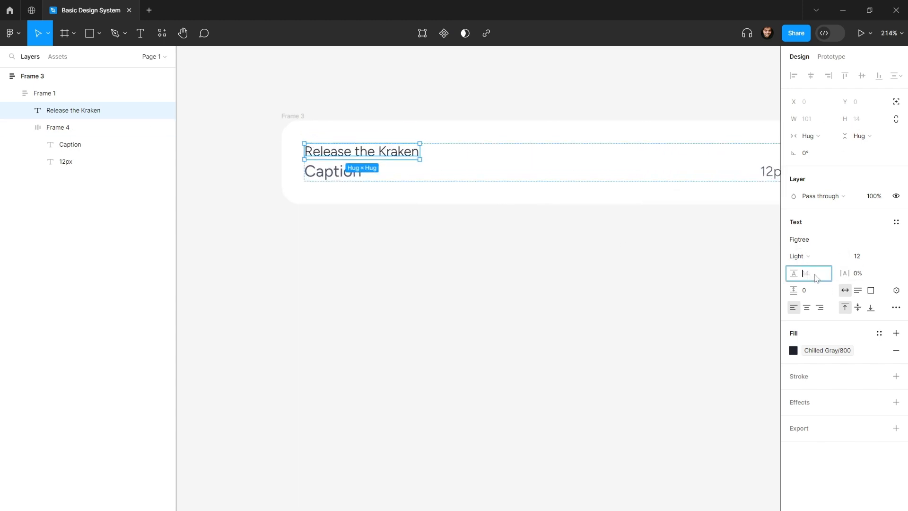
{"action": "type", "text": "16"}
{"action": "key", "text": "Return"}
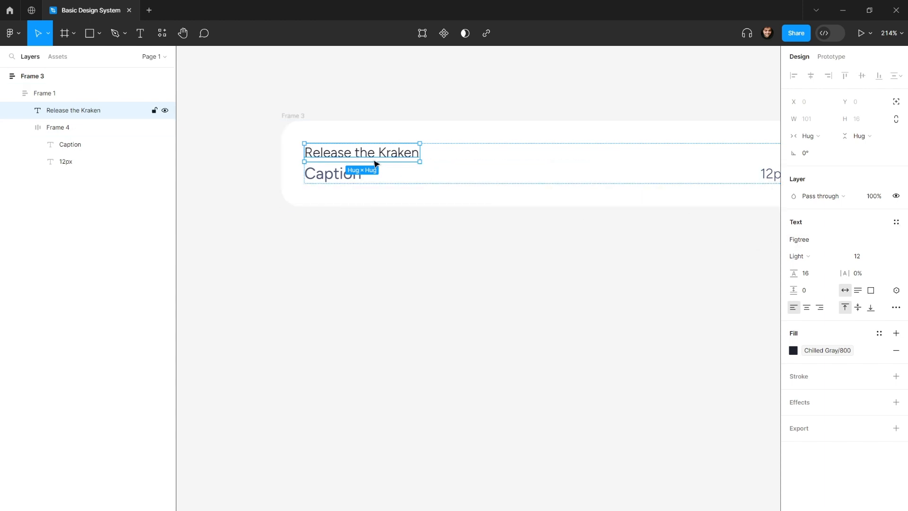
Create a text style named "Caption/Mobile" from the "Release the Kraken" text.
{"action": "left_click", "coordinate": [899, 225]}
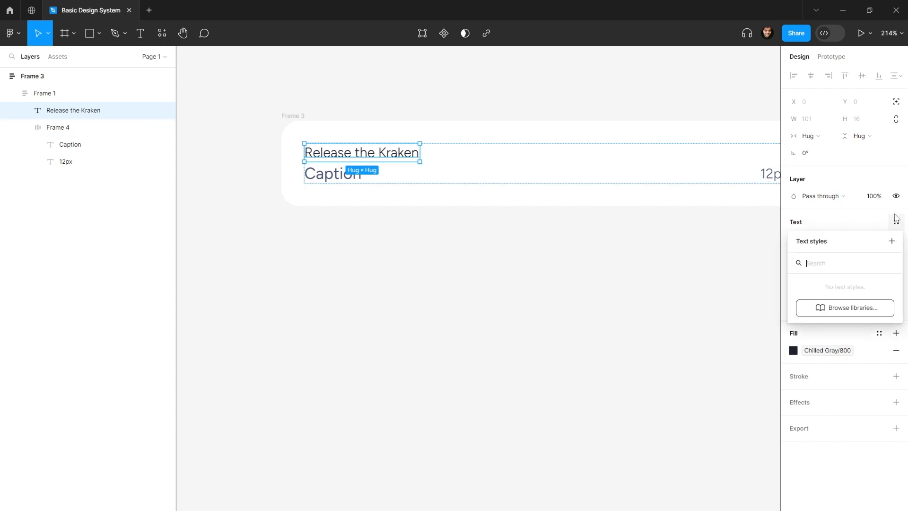
{"action": "left_click", "coordinate": [892, 240]}
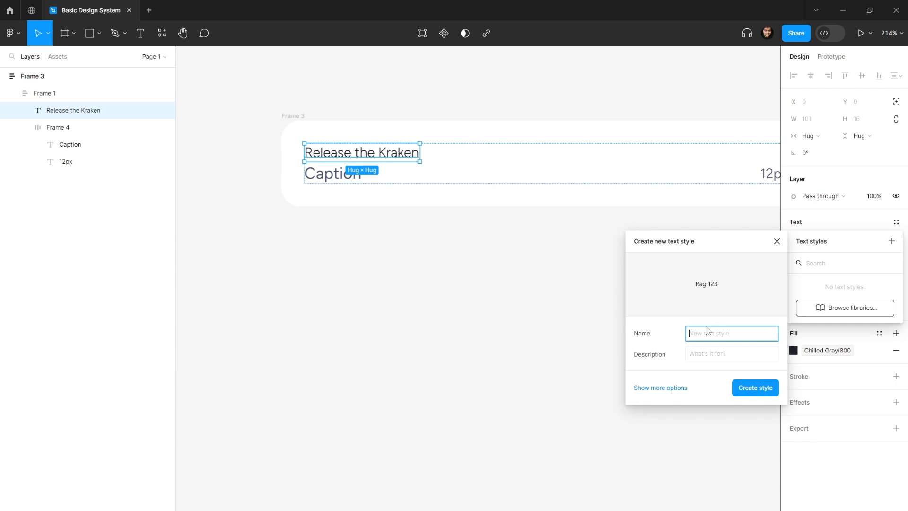
{"action": "type", "text": "Caption"}
{"action": "left_click", "coordinate": [705, 355]}
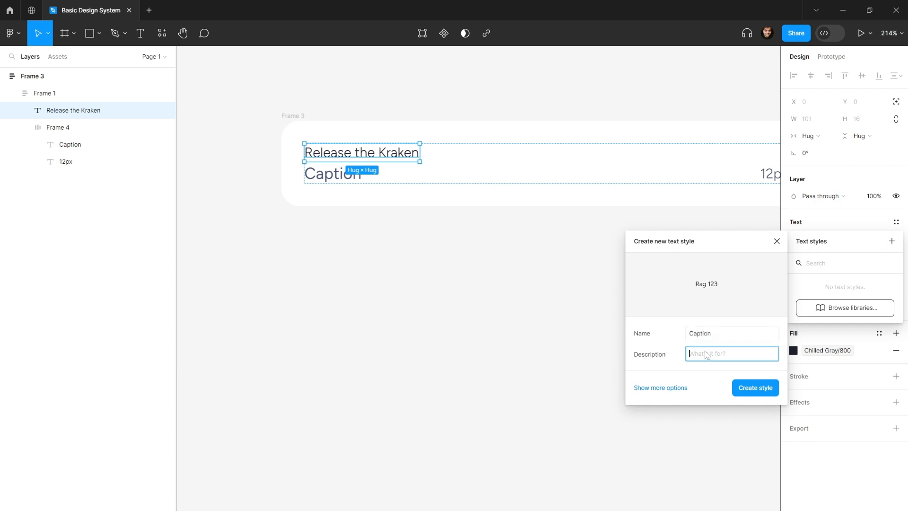
{"action": "left_click", "coordinate": [692, 334]}
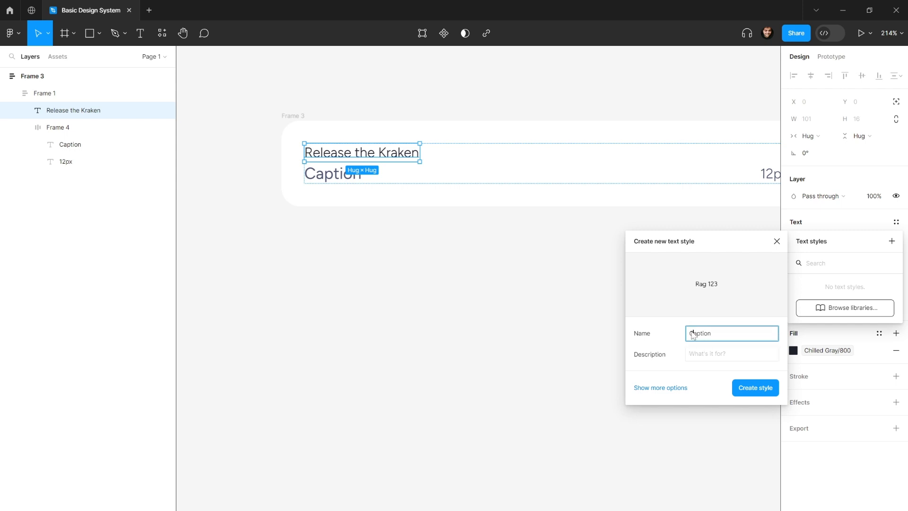
{"action": "left_click", "coordinate": [718, 334]}
{"action": "left_click", "coordinate": [746, 387]}
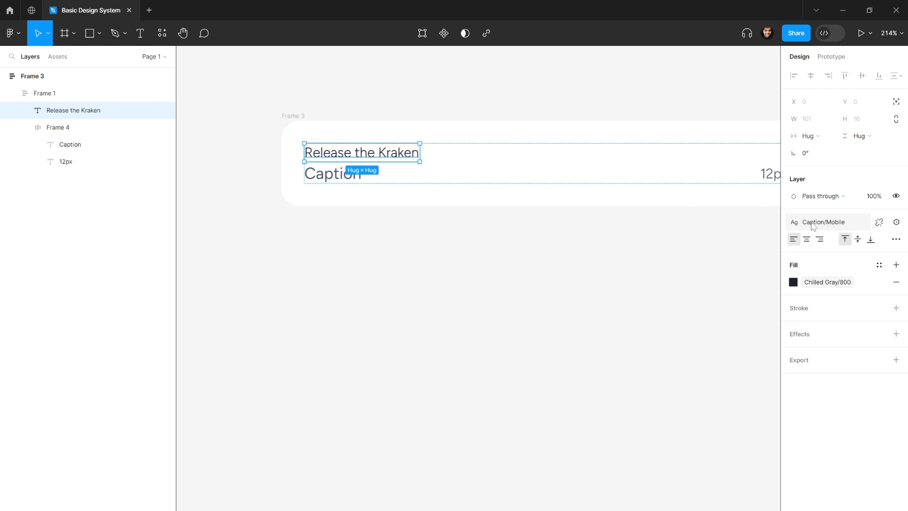
Duplicate the caption sample block, with its text and label row, inside the card.
{"action": "left_click", "coordinate": [525, 237]}
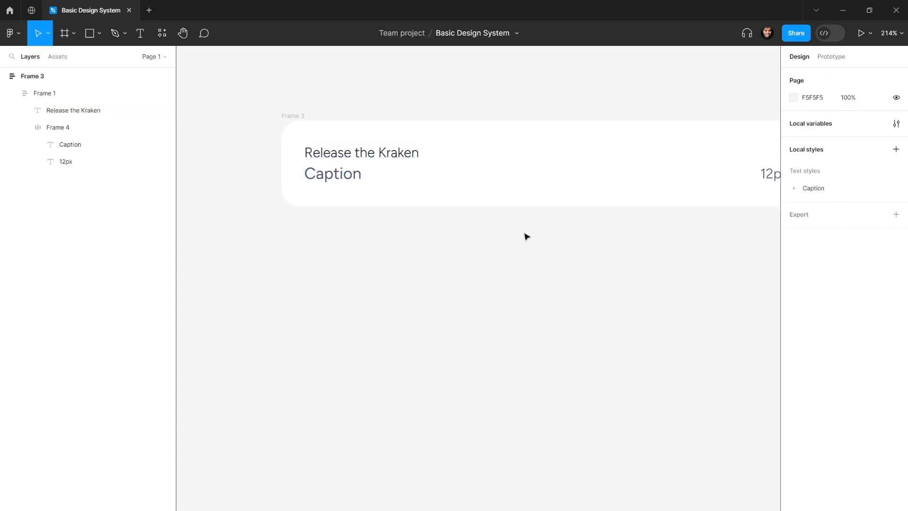
{"action": "key", "text": "shift+1"}
{"action": "left_click", "coordinate": [467, 202]}
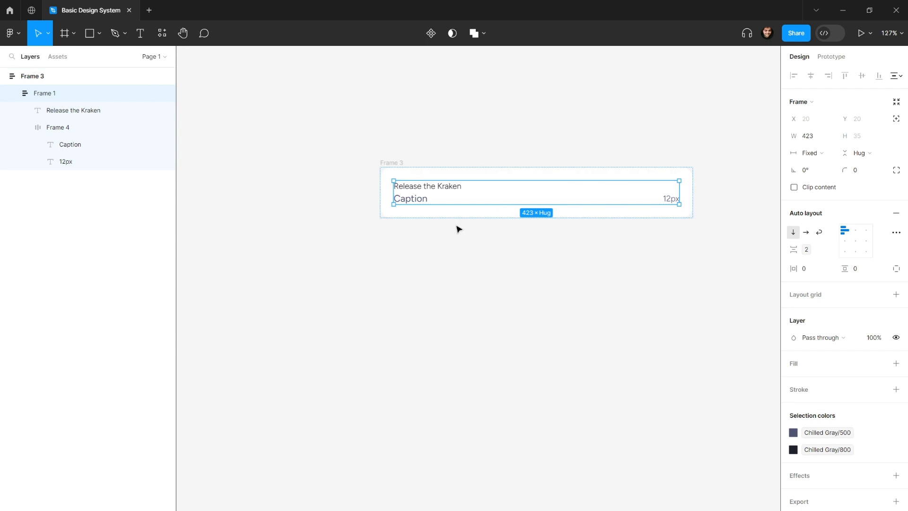
{"action": "key", "text": "ctrl+d"}
{"action": "left_click", "coordinate": [424, 211]}
Set the vertical gap between the card's sample blocks to the 32 spacing variable (6xl).
{"action": "left_click", "coordinate": [391, 167]}
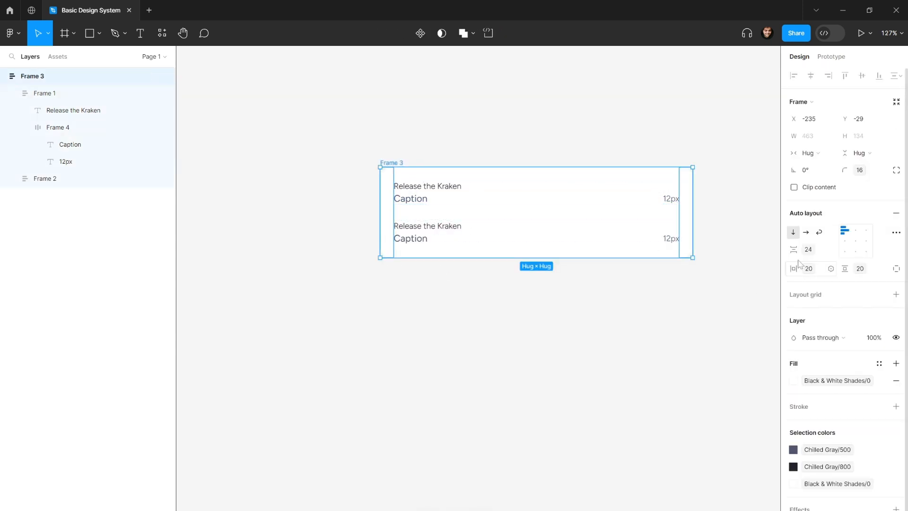
{"action": "left_click", "coordinate": [831, 250]}
{"action": "left_click", "coordinate": [828, 284]}
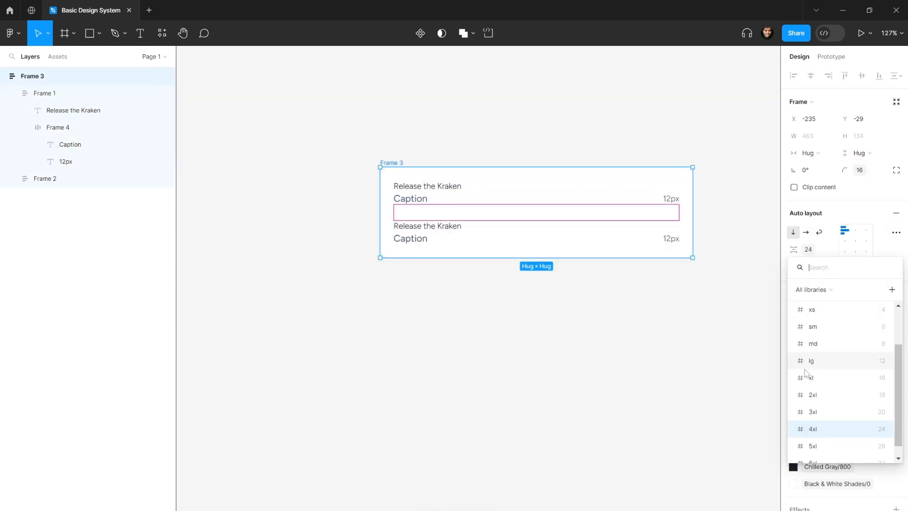
{"action": "scroll", "coordinate": [832, 426], "scroll_direction": "down", "scroll_amount": 2}
{"action": "left_click", "coordinate": [836, 450]}
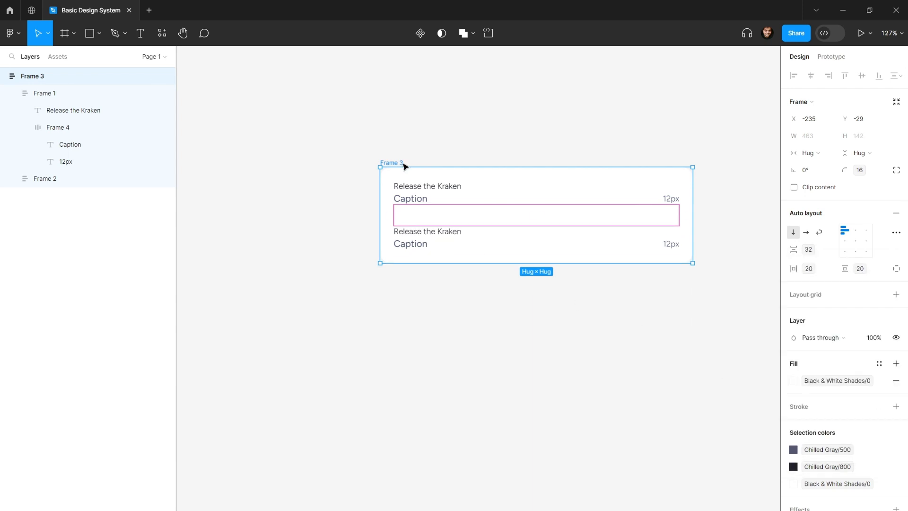
Try the 24 spacing variable (4xl) for the card's horizontal padding and 32 (6xl) for its vertical padding.
{"action": "left_click", "coordinate": [831, 268]}
{"action": "scroll", "coordinate": [846, 367], "scroll_direction": "down", "scroll_amount": 1}
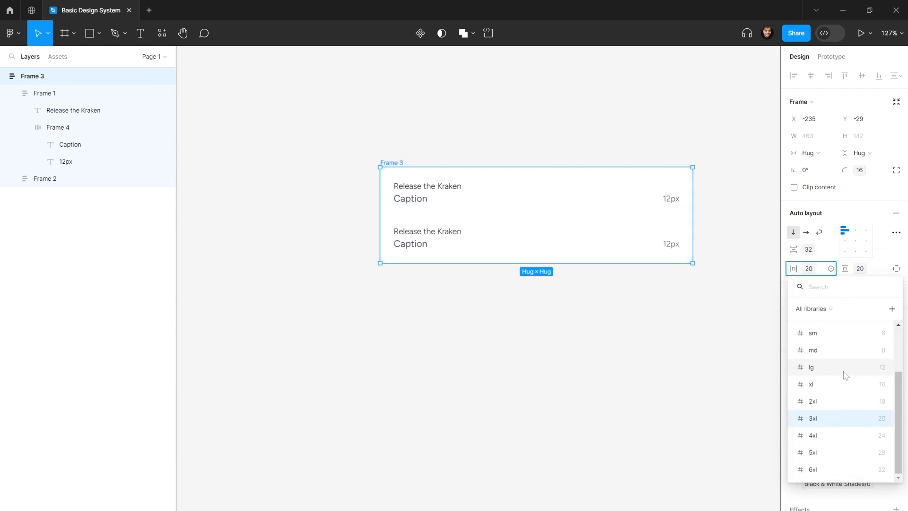
{"action": "left_click", "coordinate": [855, 432]}
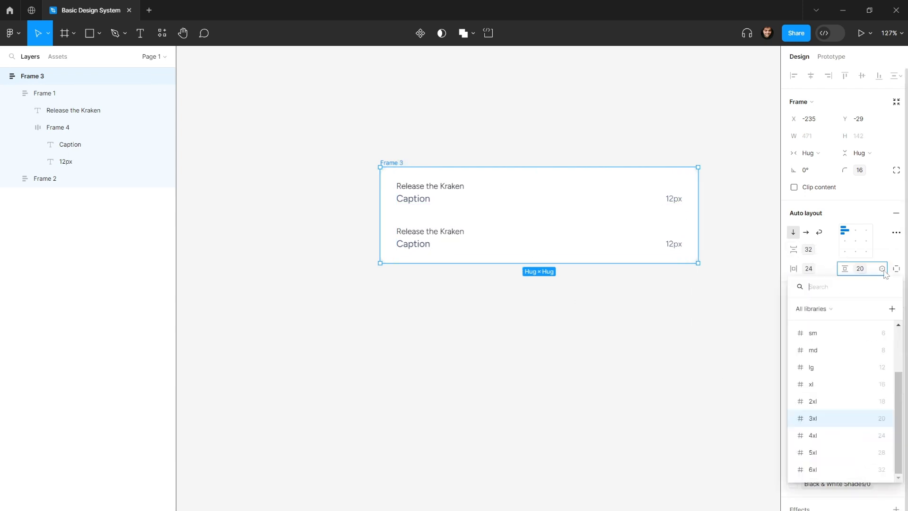
{"action": "left_click", "coordinate": [882, 268]}
{"action": "left_click", "coordinate": [858, 471]}
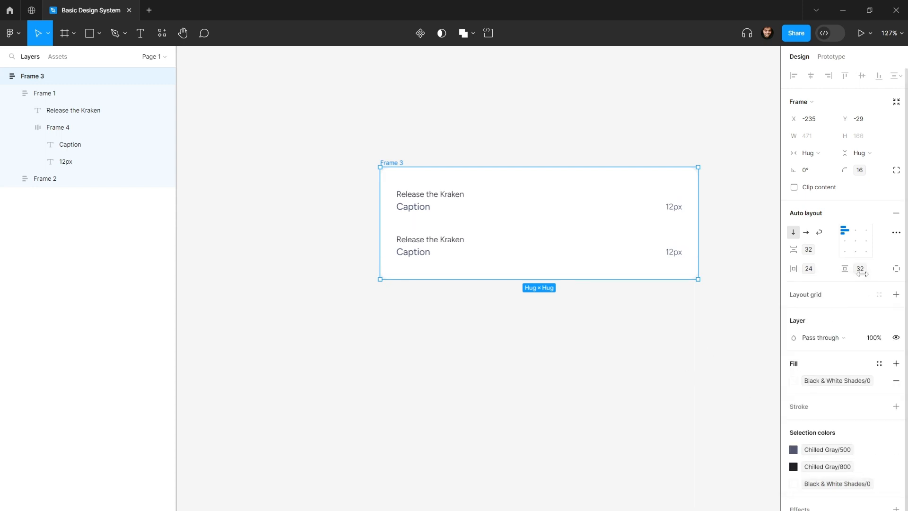
Set the card's vertical padding to the 24 spacing variable (4xl) and its horizontal padding to 28 (5xl).
{"action": "left_click", "coordinate": [883, 268]}
{"action": "left_click", "coordinate": [860, 448]}
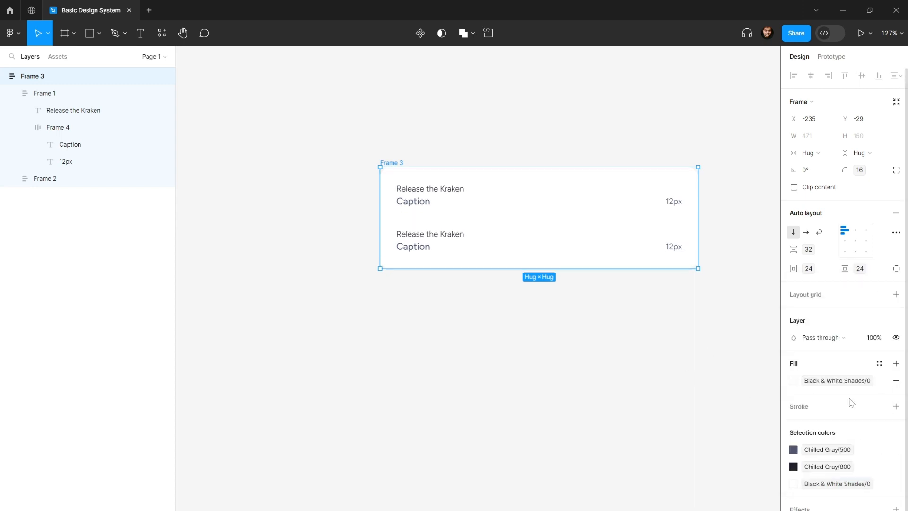
{"action": "left_click", "coordinate": [831, 269]}
{"action": "scroll", "coordinate": [850, 380], "scroll_direction": "down", "scroll_amount": 1}
{"action": "left_click", "coordinate": [855, 450]}
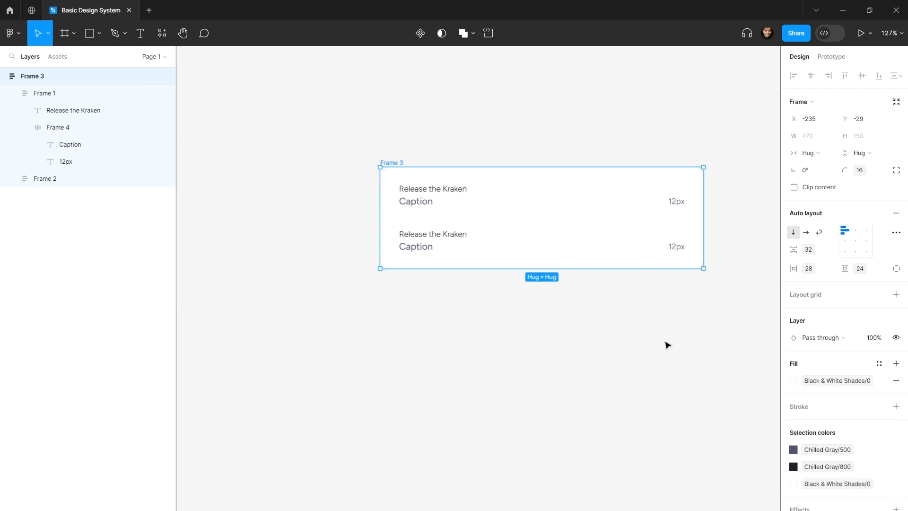
{"action": "left_click", "coordinate": [636, 320]}
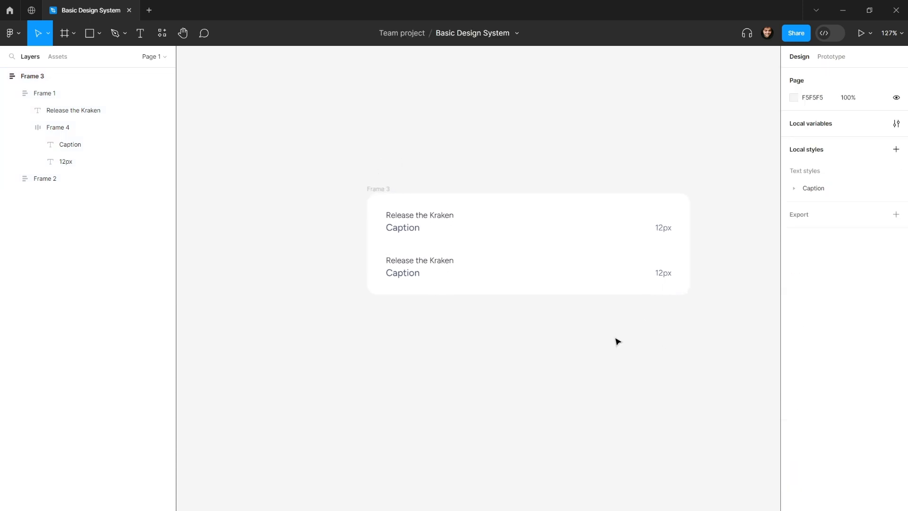
{"action": "scroll", "coordinate": [618, 341], "scroll_direction": "down", "scroll_amount": 1}
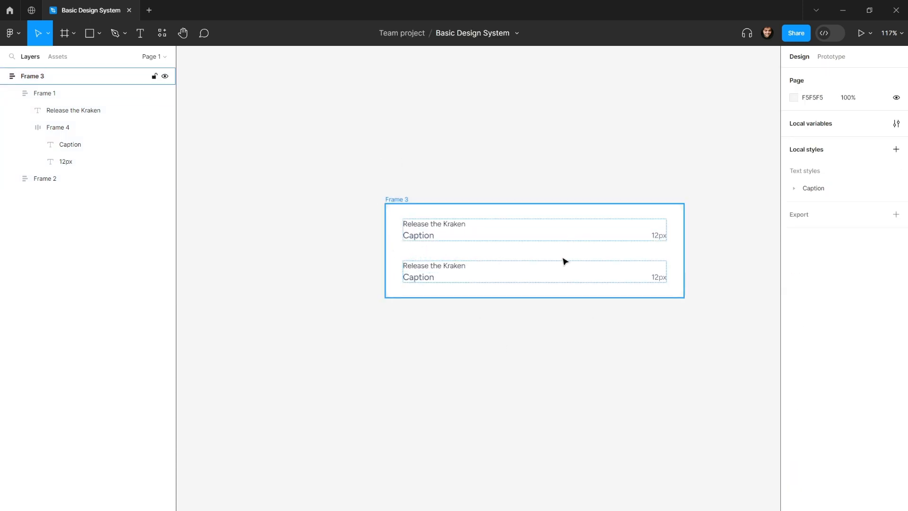
Move the whole type sample card to about X -318, Y 128 on the canvas.
{"action": "left_click", "coordinate": [459, 273]}
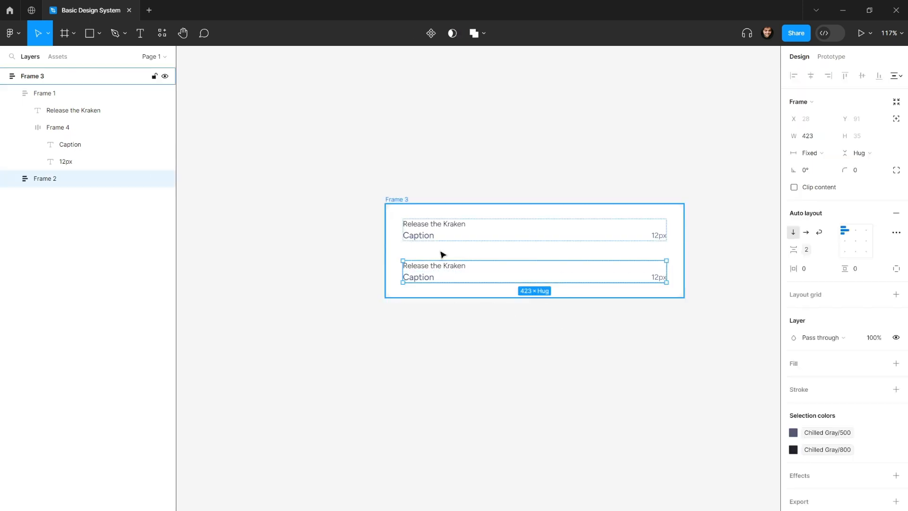
{"action": "left_click", "coordinate": [432, 235]}
{"action": "left_click", "coordinate": [430, 269]}
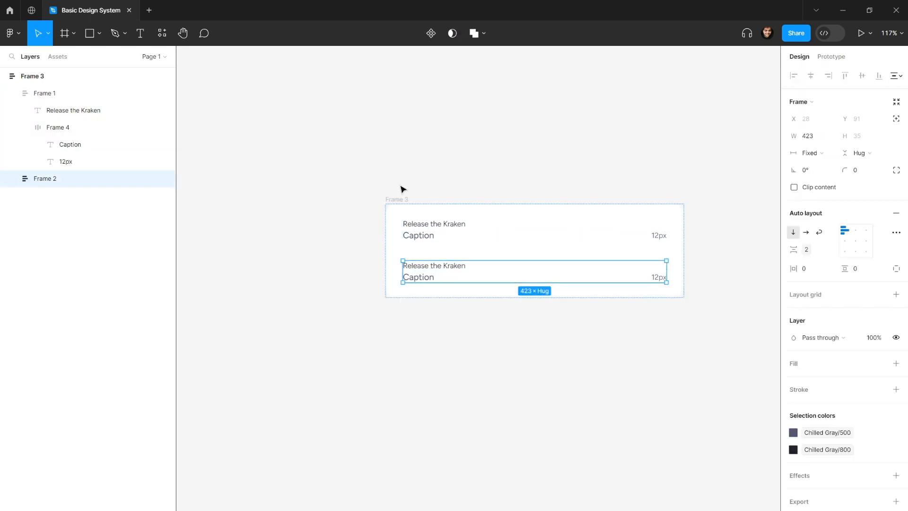
{"action": "left_click_drag", "start_coordinate": [399, 201], "coordinate": [364, 199]}
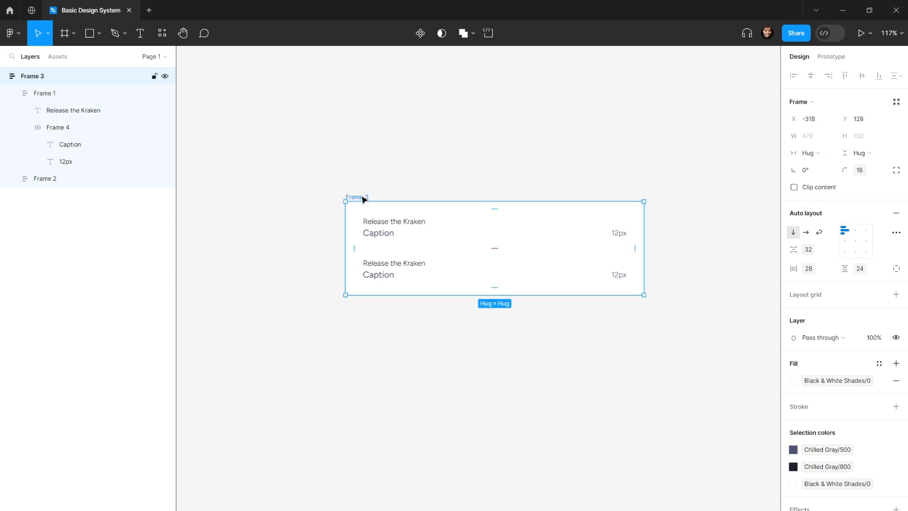
Change the upper sample block's size label to "14px" and its style label to "Body".
{"action": "double_click", "coordinate": [618, 233]}
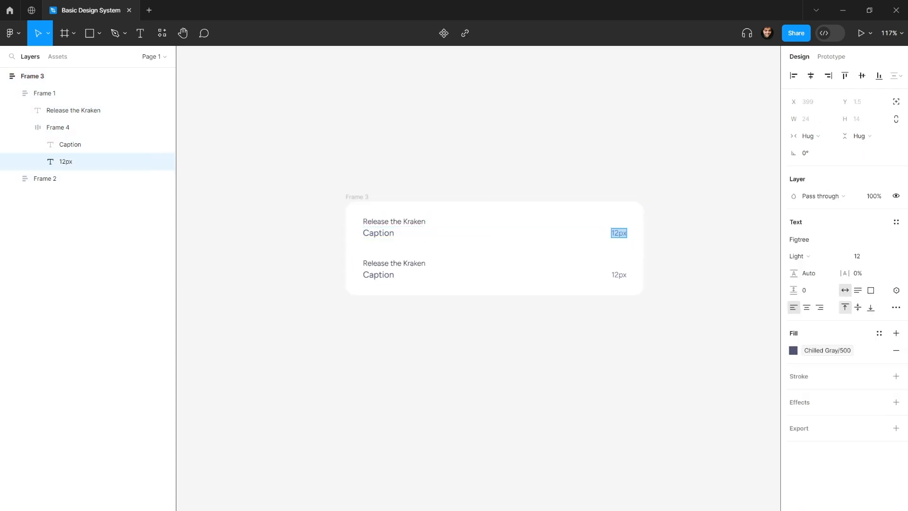
{"action": "left_click", "coordinate": [615, 233]}
{"action": "type", "text": "14px"}
{"action": "double_click", "coordinate": [378, 232]}
{"action": "type", "text": "BOd"}
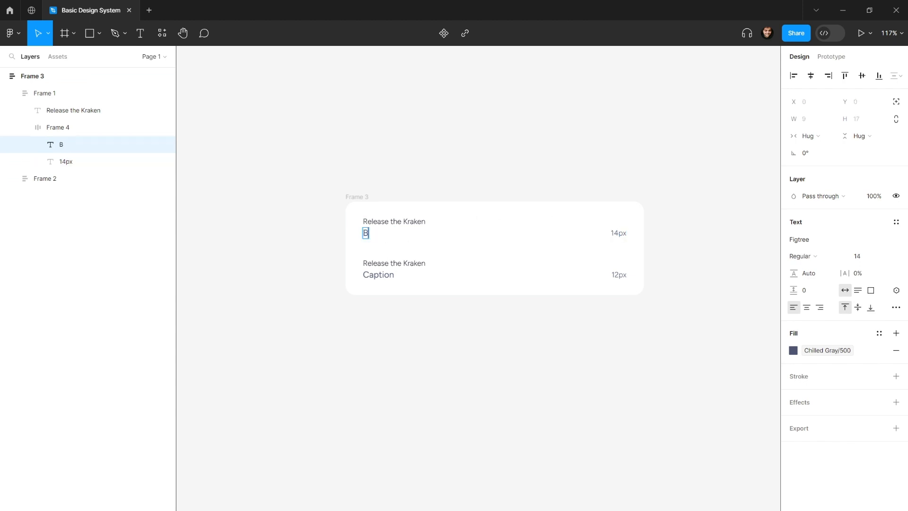
{"action": "key", "text": "BackSpace"}
{"action": "key", "text": "BackSpace"}
{"action": "type", "text": "od"}
Detach the Caption/Mobile style from the "Release the Kraken" text above Body and set that text to Regular at size 14.
{"action": "left_click", "coordinate": [396, 221]}
{"action": "left_click", "coordinate": [407, 318]}
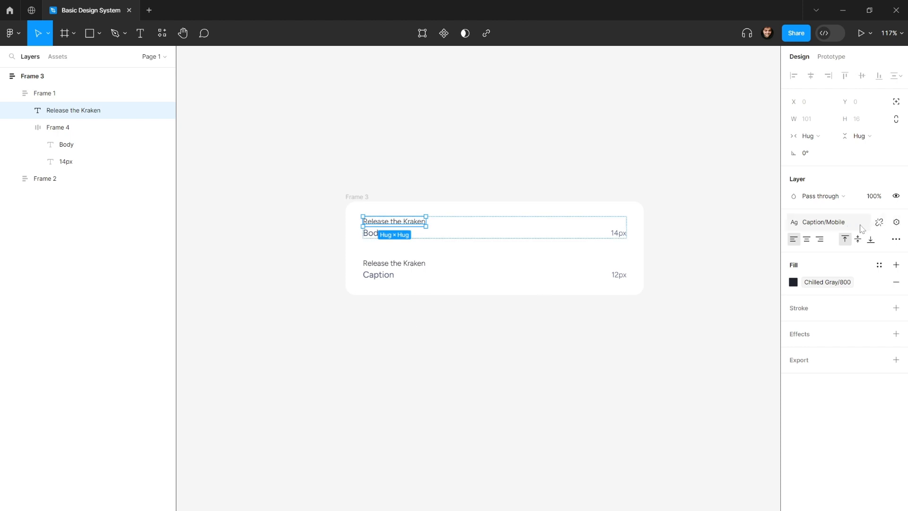
{"action": "left_click", "coordinate": [879, 221]}
{"action": "left_click", "coordinate": [864, 256]}
{"action": "type", "text": "1"}
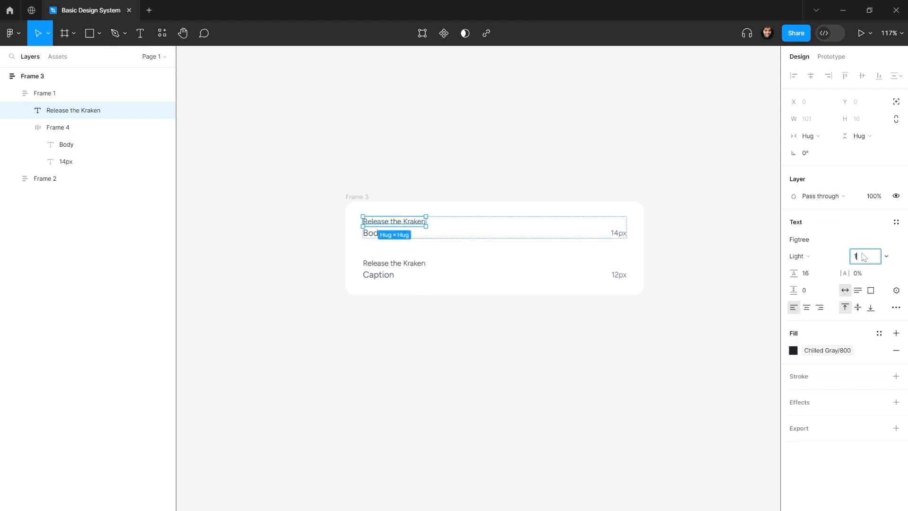
{"action": "type", "text": "4"}
{"action": "key", "text": "Return"}
{"action": "left_click", "coordinate": [804, 256]}
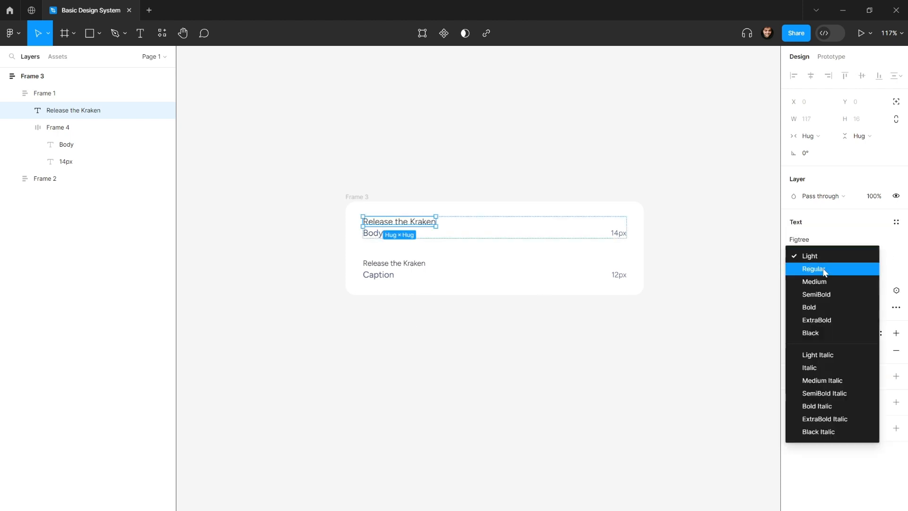
{"action": "left_click", "coordinate": [824, 269]}
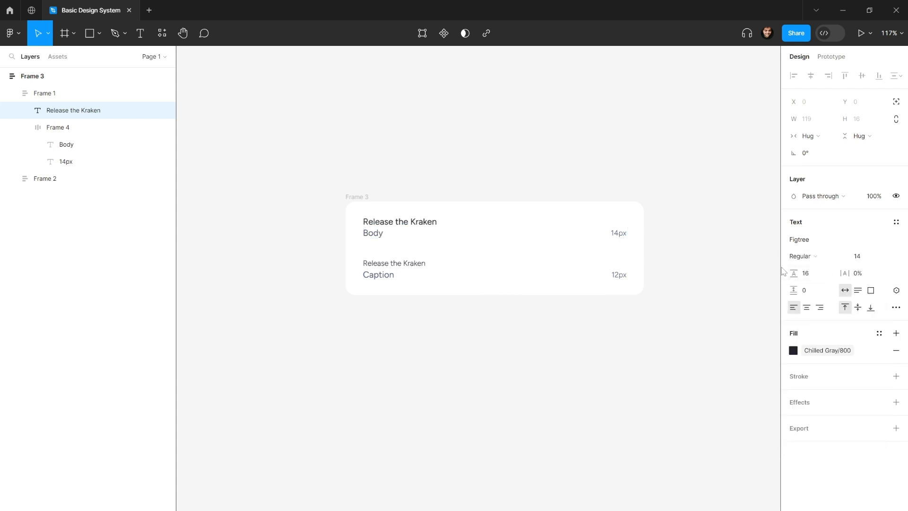
Create a text style named "Body / Mobile" from the "Release the Kraken" text above the Body label.
{"action": "left_click", "coordinate": [708, 230]}
{"action": "left_click", "coordinate": [435, 228]}
{"action": "left_click", "coordinate": [419, 225]}
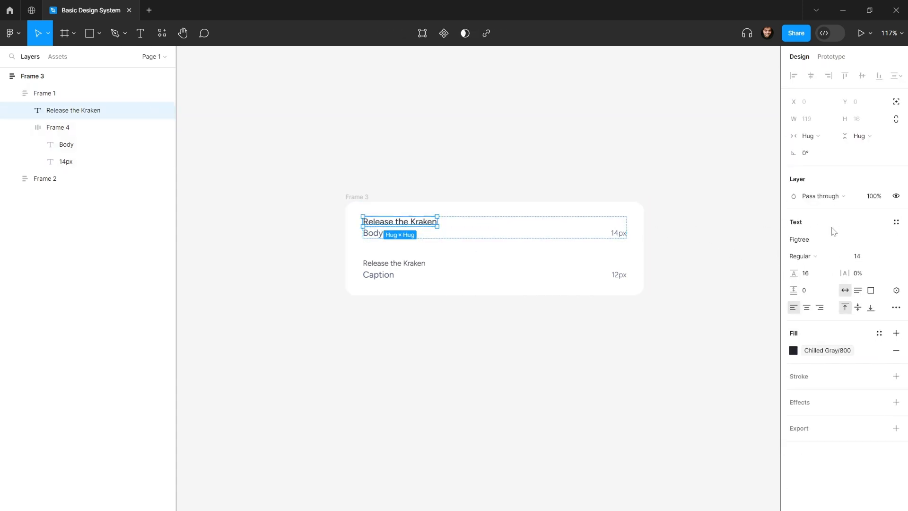
{"action": "left_click", "coordinate": [897, 222]}
{"action": "left_click", "coordinate": [892, 242]}
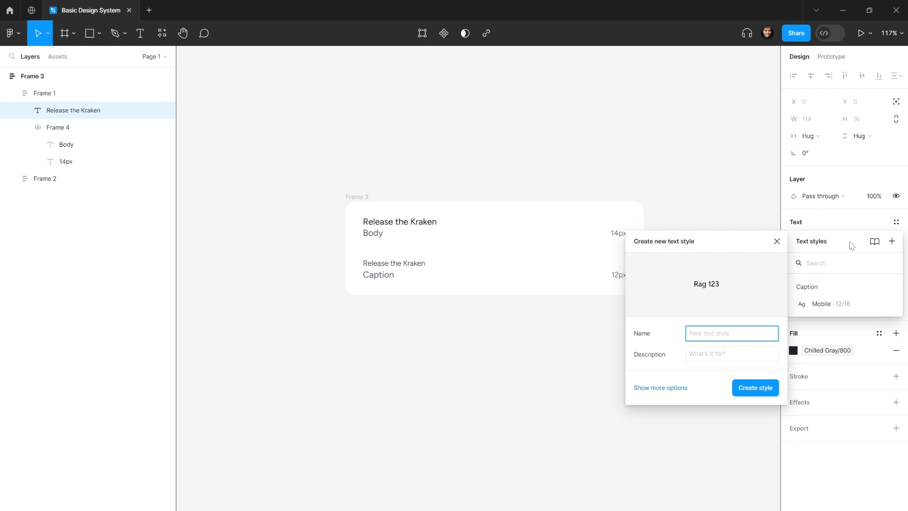
{"action": "type", "text": "Body / Mobile"}
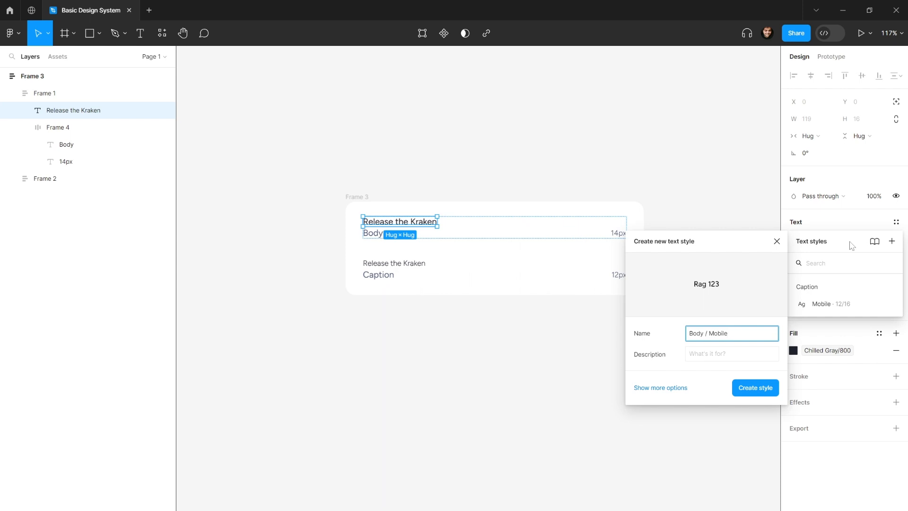
{"action": "key", "text": "Return"}
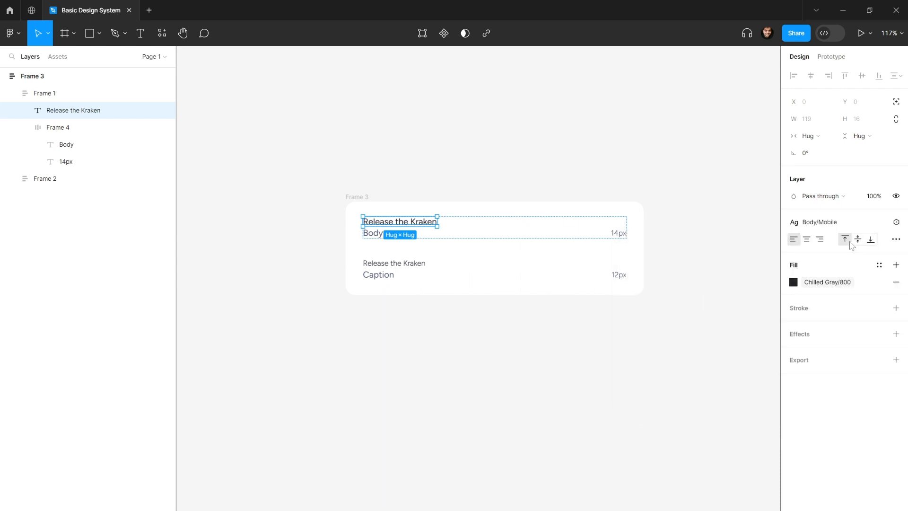
Review the text styles grouped under Caption and Body, both in the style picker and among the page's local styles.
{"action": "left_click", "coordinate": [840, 226]}
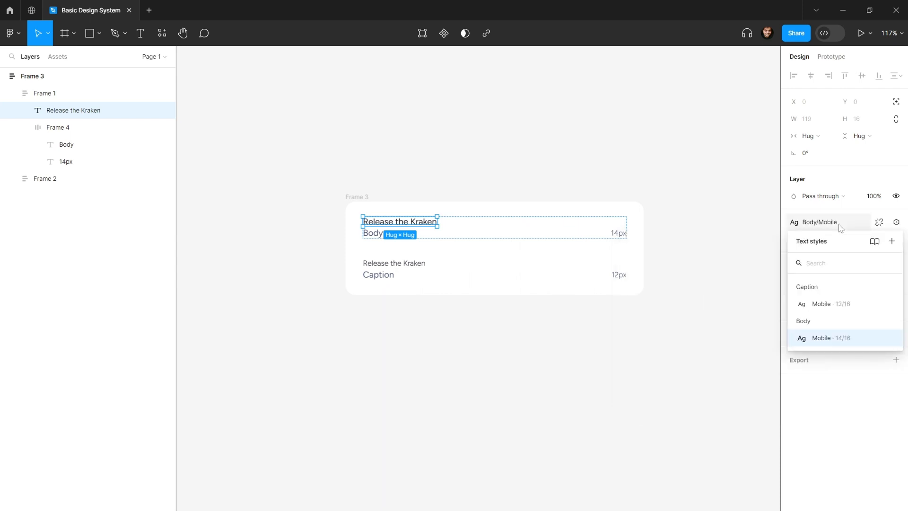
{"action": "left_click", "coordinate": [840, 225]}
{"action": "left_click", "coordinate": [839, 225]}
{"action": "left_click", "coordinate": [840, 225]}
{"action": "left_click", "coordinate": [824, 225]}
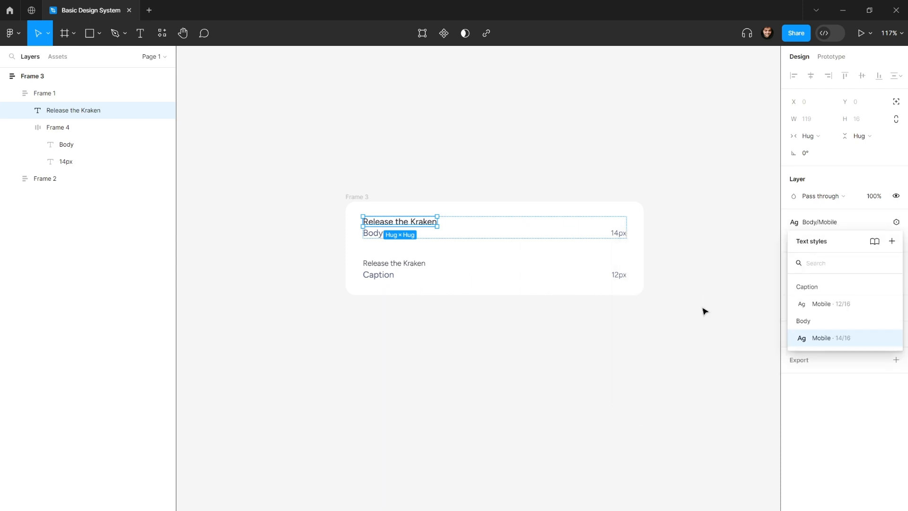
{"action": "left_click", "coordinate": [699, 167]}
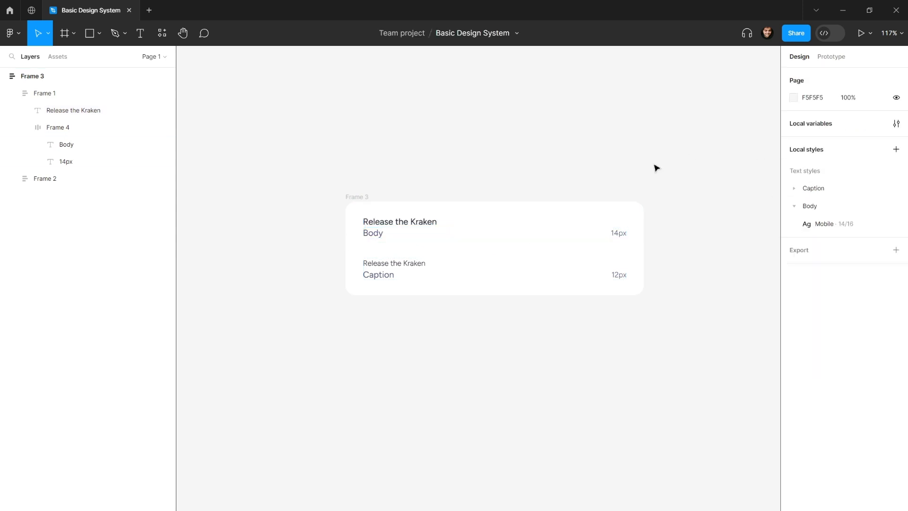
{"action": "left_click", "coordinate": [795, 206]}
{"action": "left_click", "coordinate": [795, 189]}
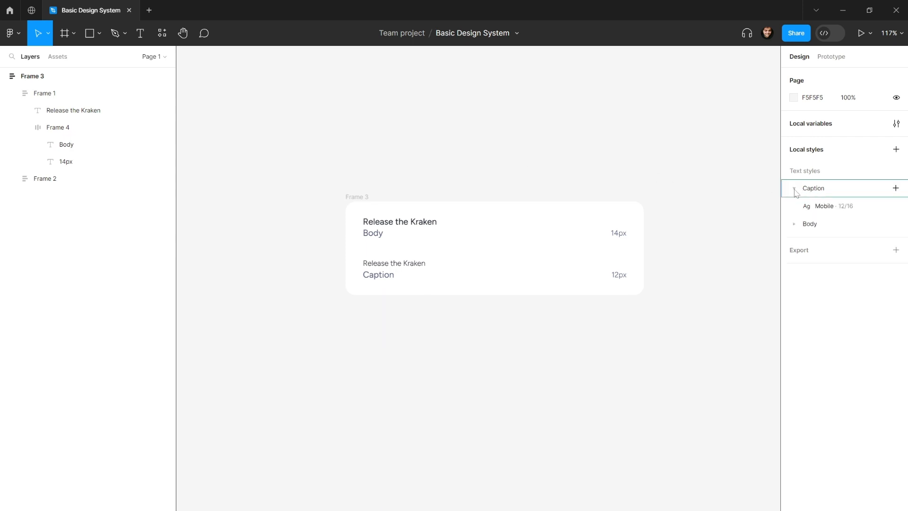
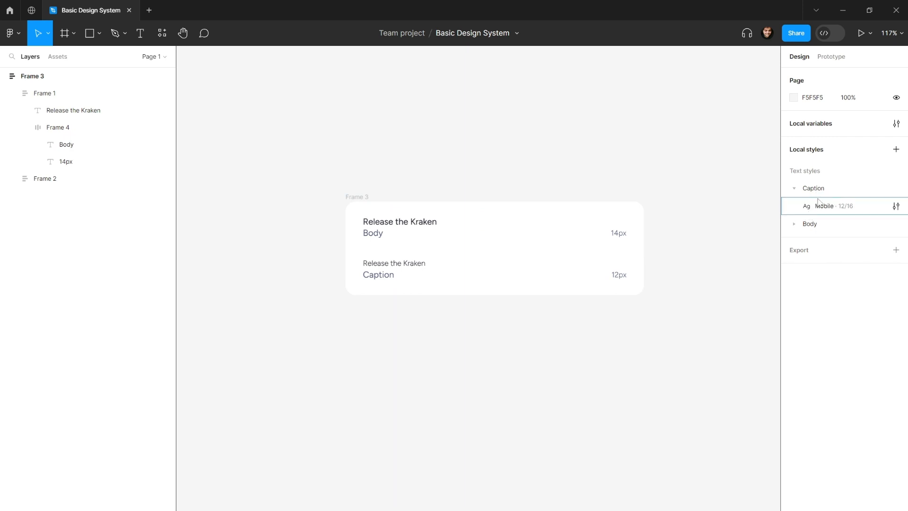
{"action": "left_click", "coordinate": [795, 189]}
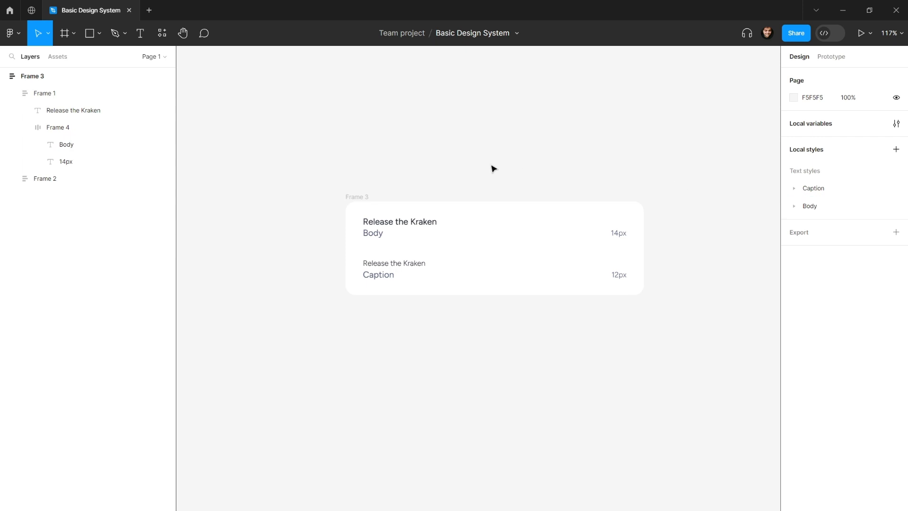
Duplicate the Body sample block in the card and change the upper copy's style label to "Headline".
{"action": "left_click", "coordinate": [356, 199]}
{"action": "left_click", "coordinate": [398, 222]}
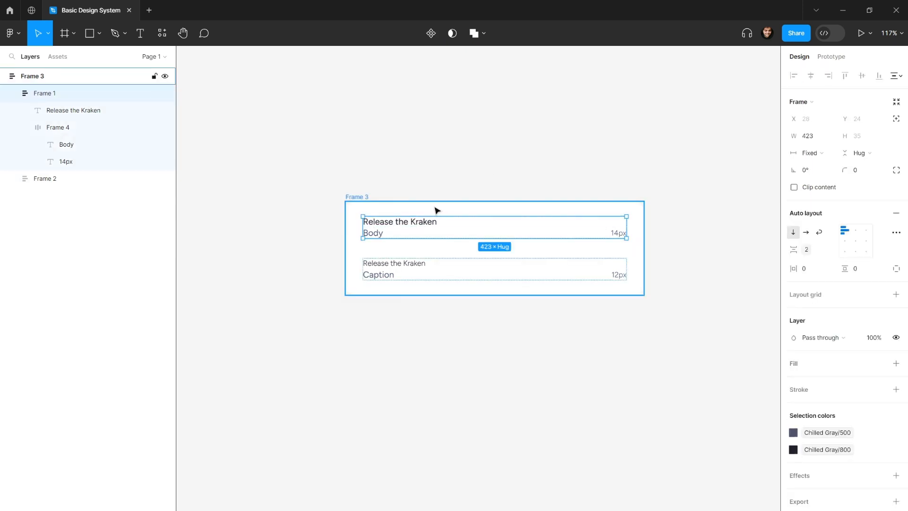
{"action": "key", "text": "ctrl+d"}
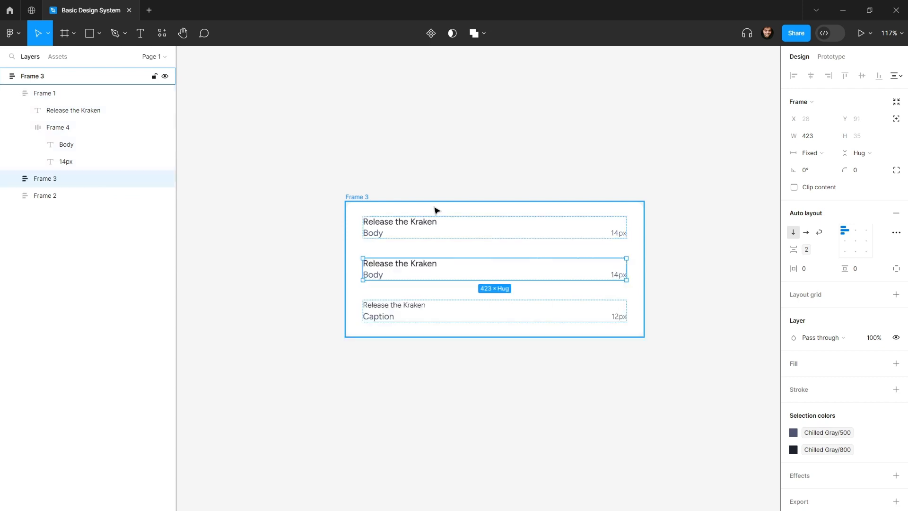
{"action": "left_click", "coordinate": [377, 237]}
{"action": "double_click", "coordinate": [378, 237]}
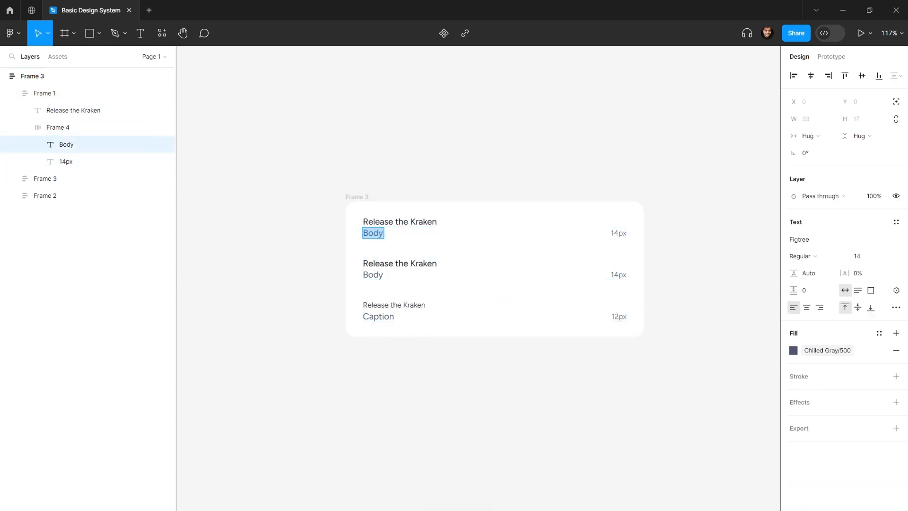
{"action": "type", "text": "Headline"}
{"action": "key", "text": "Escape"}
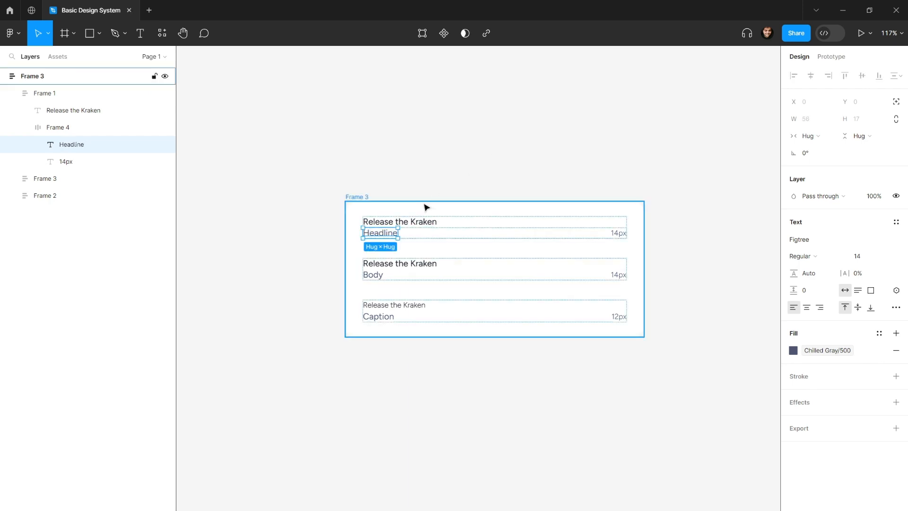
Detach the Body/Mobile style from the "Release the Kraken" text above Headline and set its font size to 20.
{"action": "left_click", "coordinate": [416, 221]}
{"action": "left_click", "coordinate": [896, 222]}
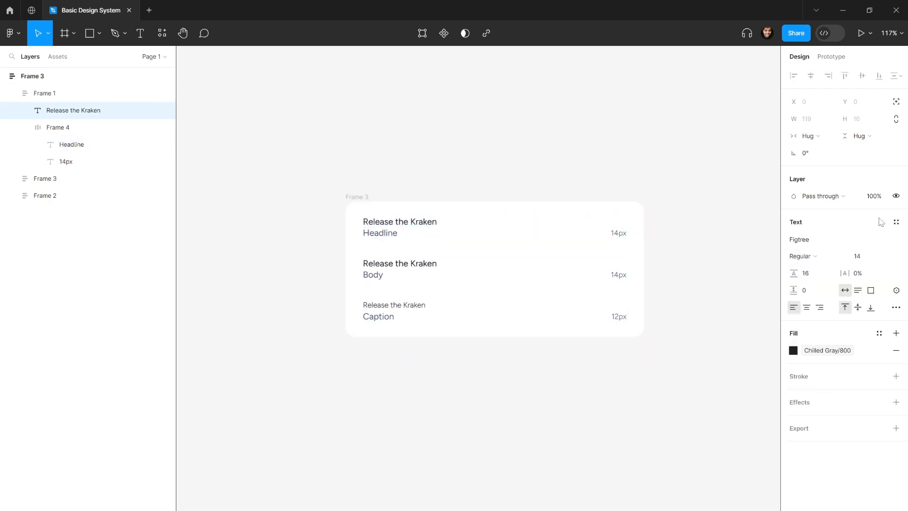
{"action": "left_click", "coordinate": [864, 261]}
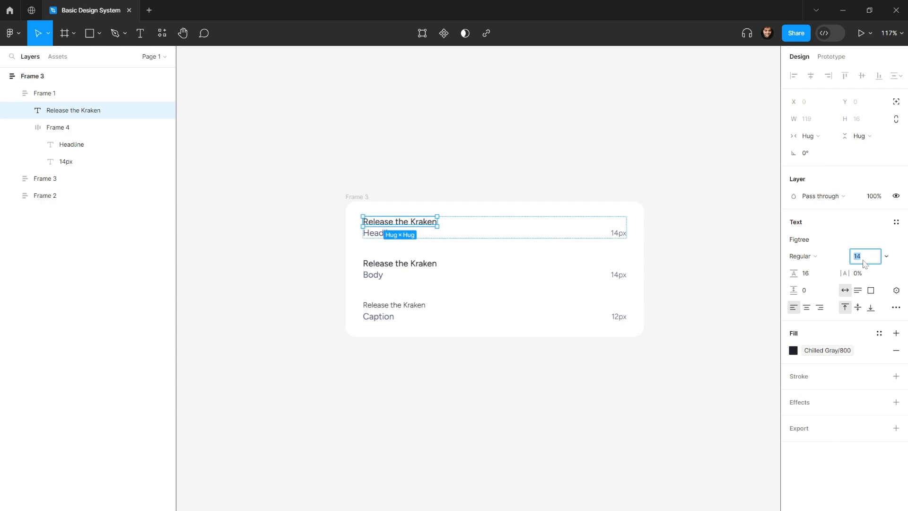
{"action": "key", "text": "Return"}
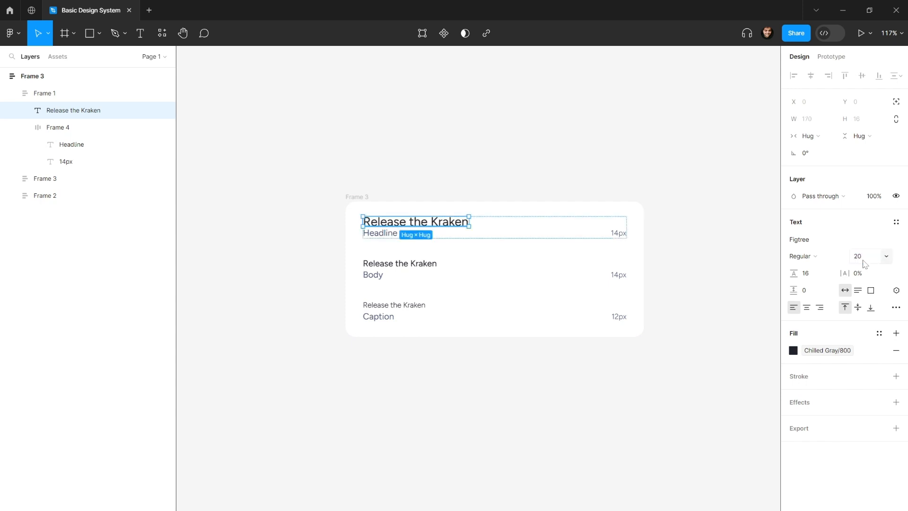
{"action": "left_click", "coordinate": [886, 259]}
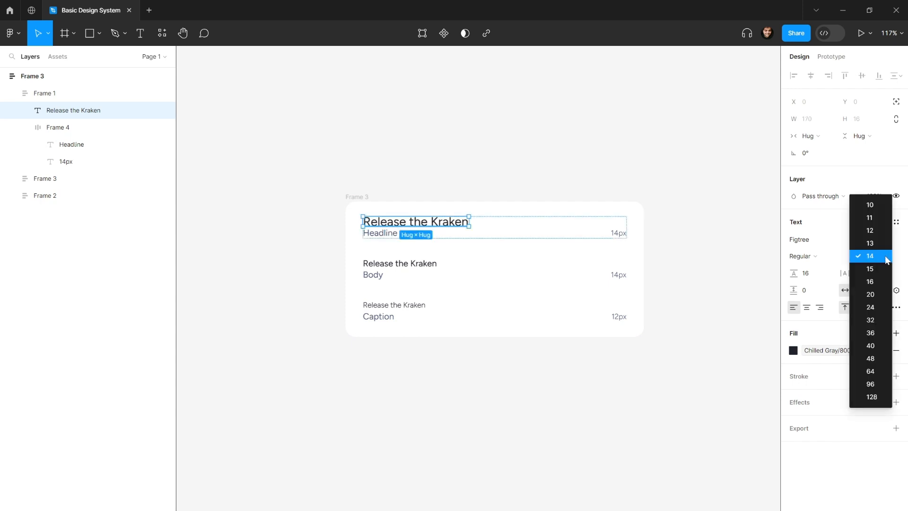
{"action": "left_click", "coordinate": [837, 260]}
{"action": "left_click", "coordinate": [880, 261]}
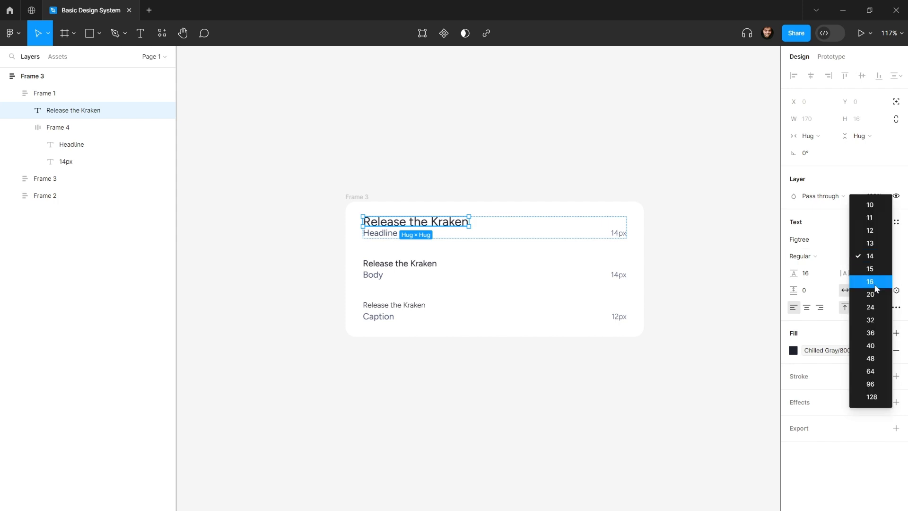
{"action": "left_click", "coordinate": [832, 232]}
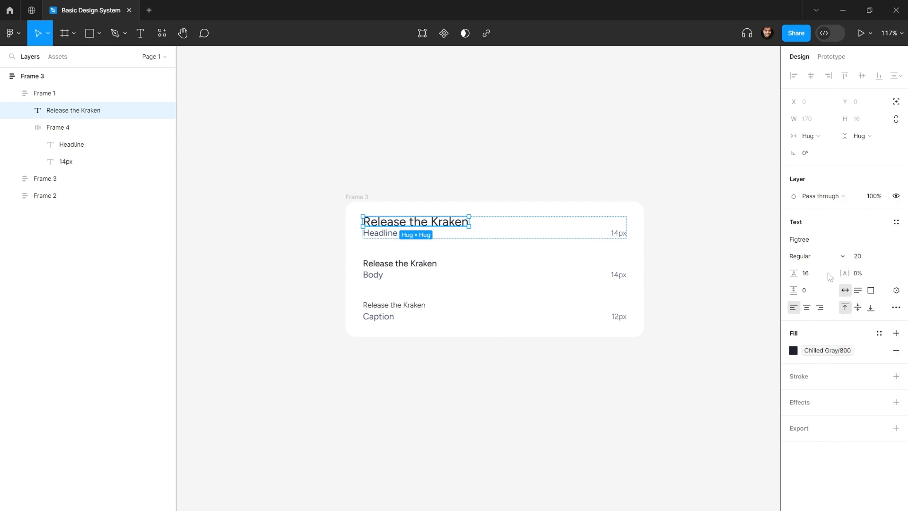
Edit the Body/Mobile text style, trying an automatic line height and then setting it to 18.
{"action": "left_click", "coordinate": [416, 263]}
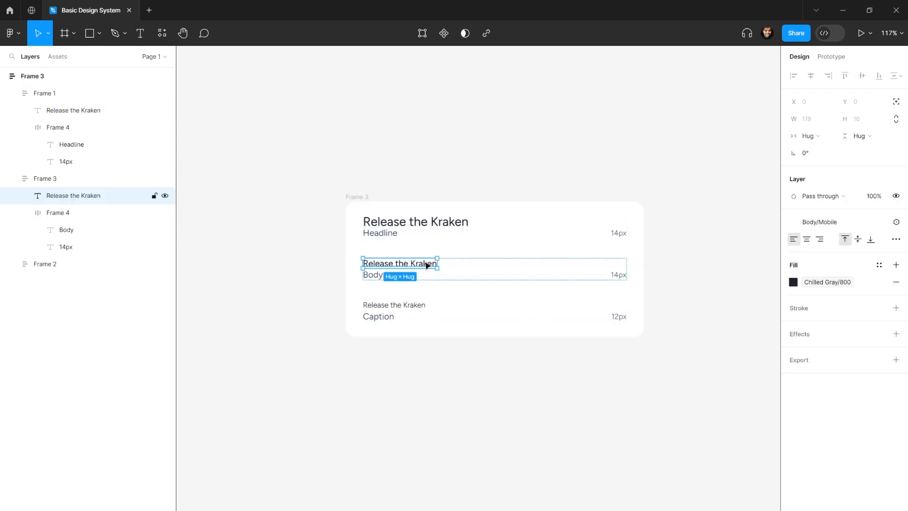
{"action": "left_click", "coordinate": [868, 222]}
{"action": "left_click", "coordinate": [889, 337]}
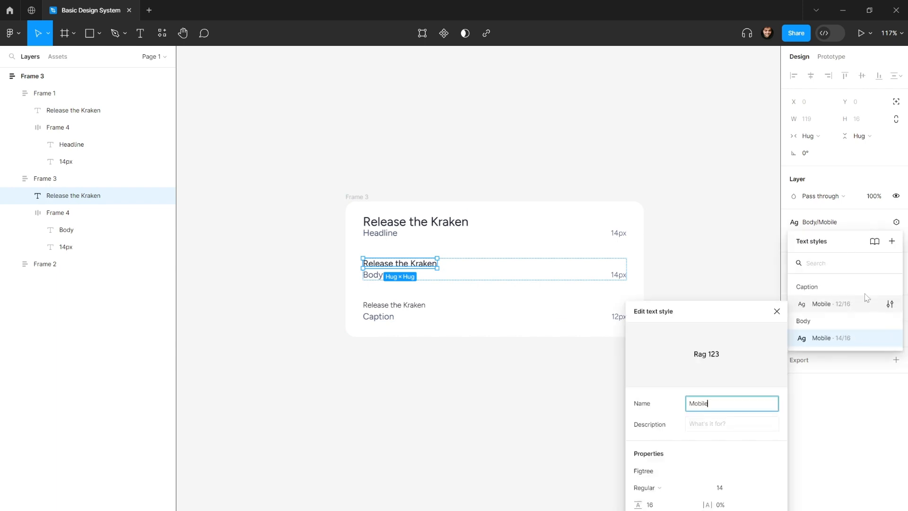
{"action": "left_click", "coordinate": [657, 505]}
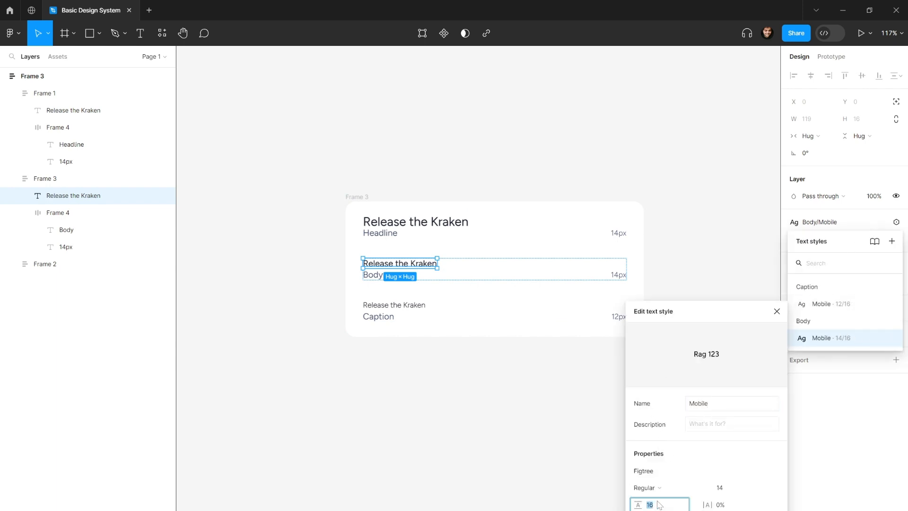
{"action": "type", "text": "auto"}
{"action": "key", "text": "Return"}
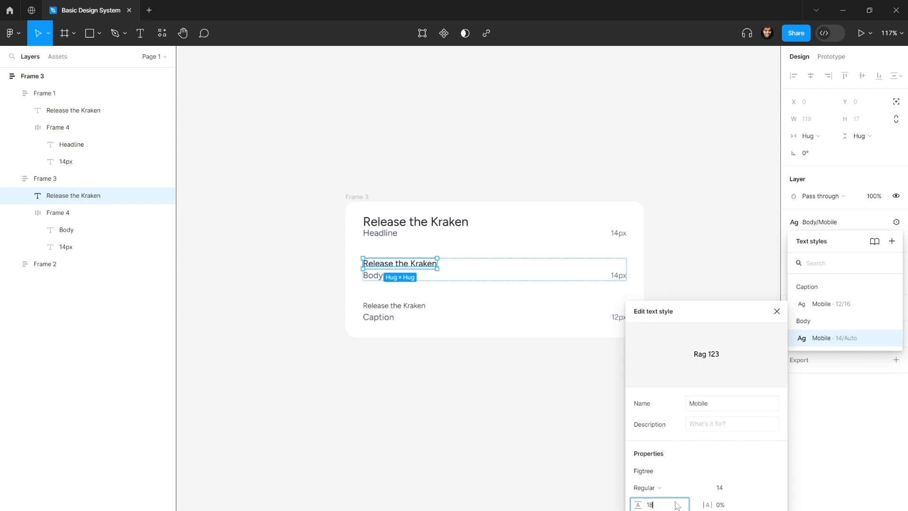
{"action": "key", "text": "Return"}
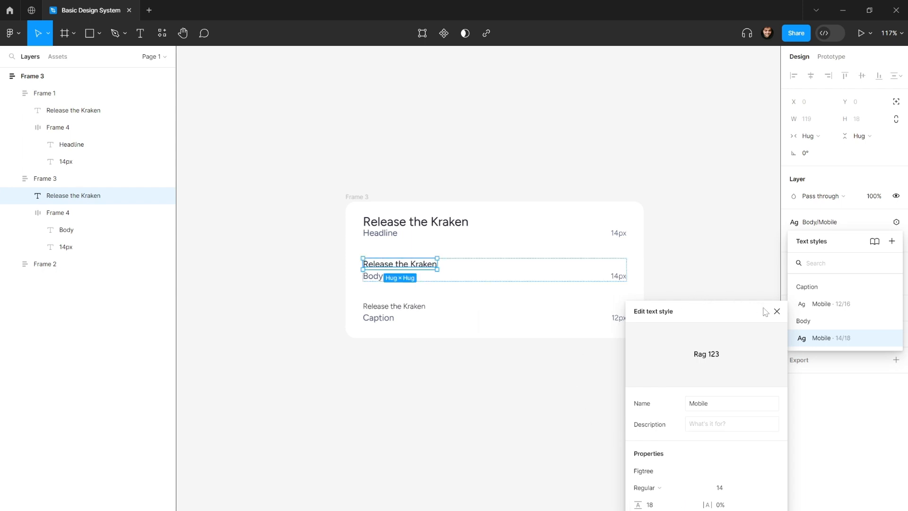
{"action": "left_click", "coordinate": [777, 310]}
Try an automatic line height on the "Release the Kraken" text above Headline, then set it to 28.
{"action": "left_click", "coordinate": [461, 222]}
{"action": "left_click", "coordinate": [804, 276]}
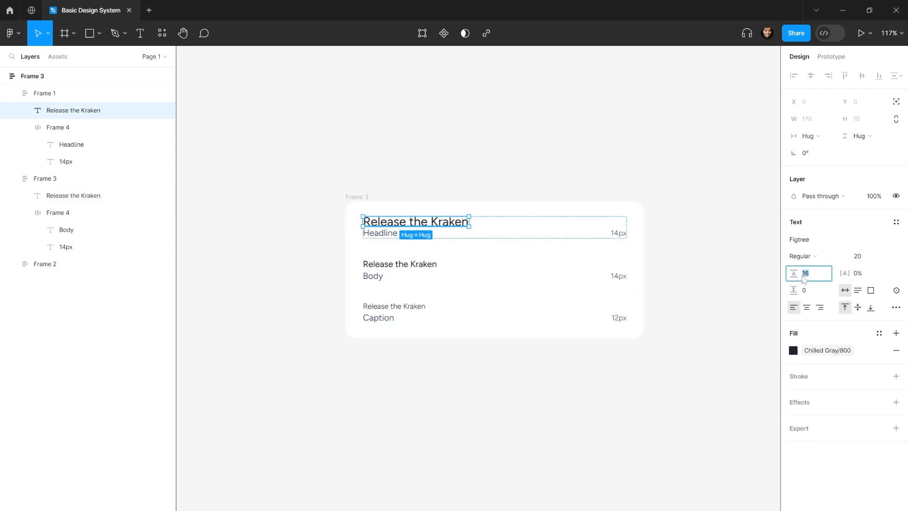
{"action": "type", "text": "auto"}
{"action": "key", "text": "Return"}
{"action": "left_click", "coordinate": [804, 277]}
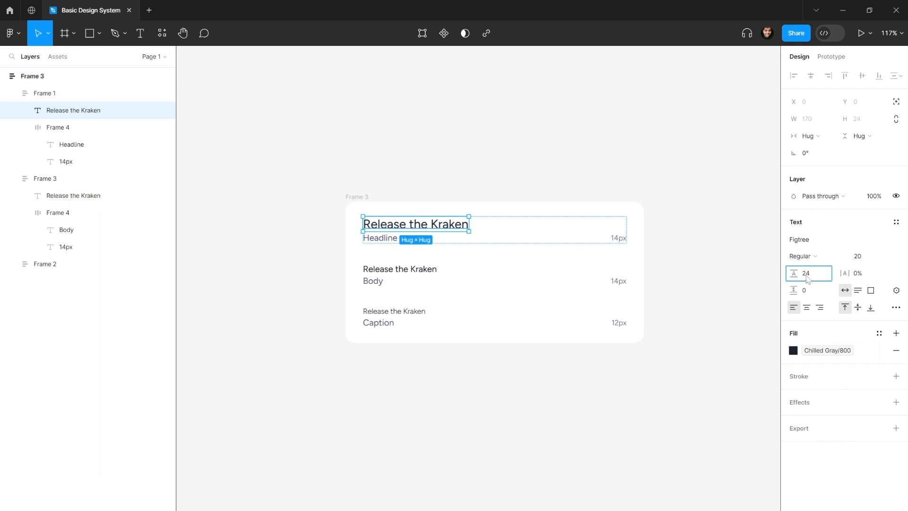
{"action": "type", "text": "28"}
{"action": "key", "text": "Return"}
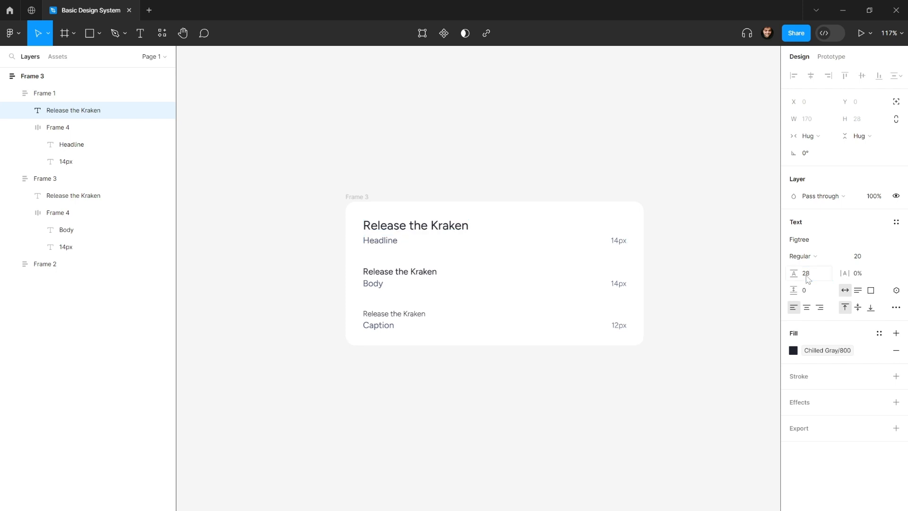
Change the Headline block's size label to "24px".
{"action": "left_click", "coordinate": [618, 240]}
{"action": "double_click", "coordinate": [618, 240]}
{"action": "left_click_drag", "start_coordinate": [618, 241], "coordinate": [610, 241]}
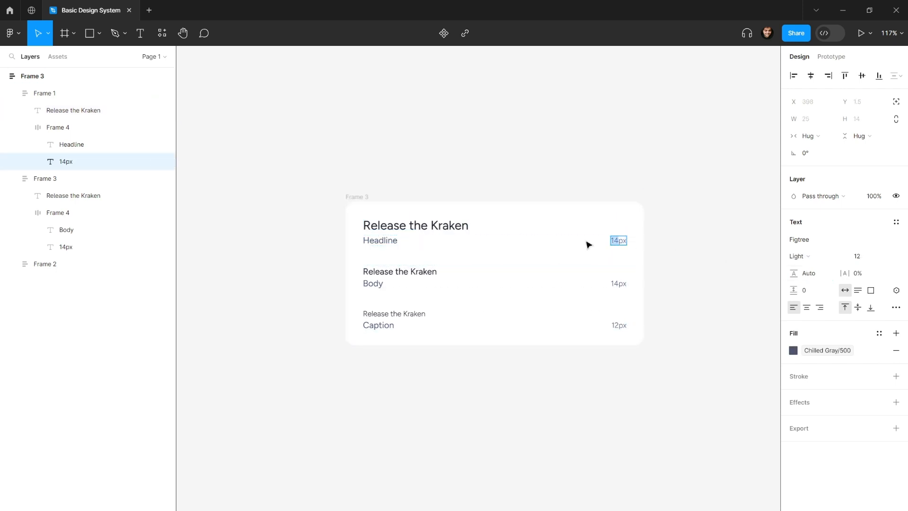
{"action": "type", "text": "24"}
{"action": "key", "text": "BackSpace"}
{"action": "key", "text": "Escape"}
Check the Headline sample's font size and correct its size label to "20px".
{"action": "left_click", "coordinate": [381, 241]}
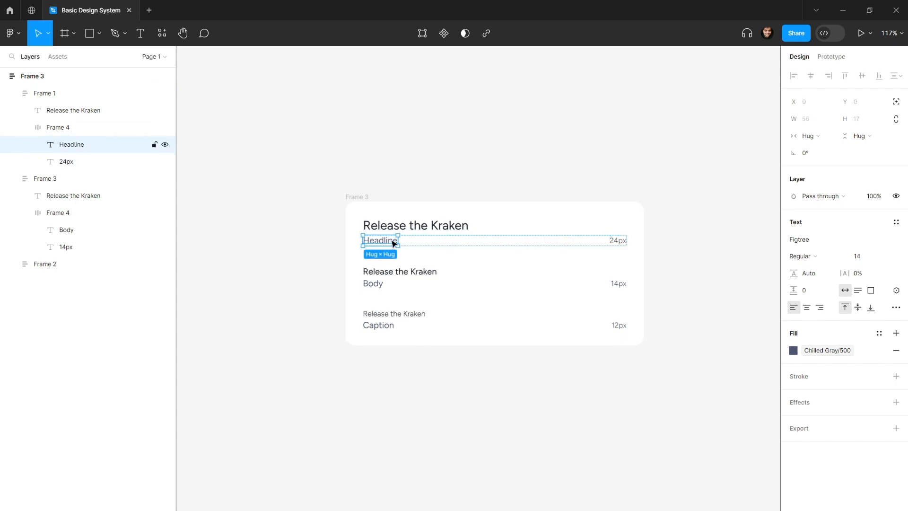
{"action": "left_click", "coordinate": [439, 225]}
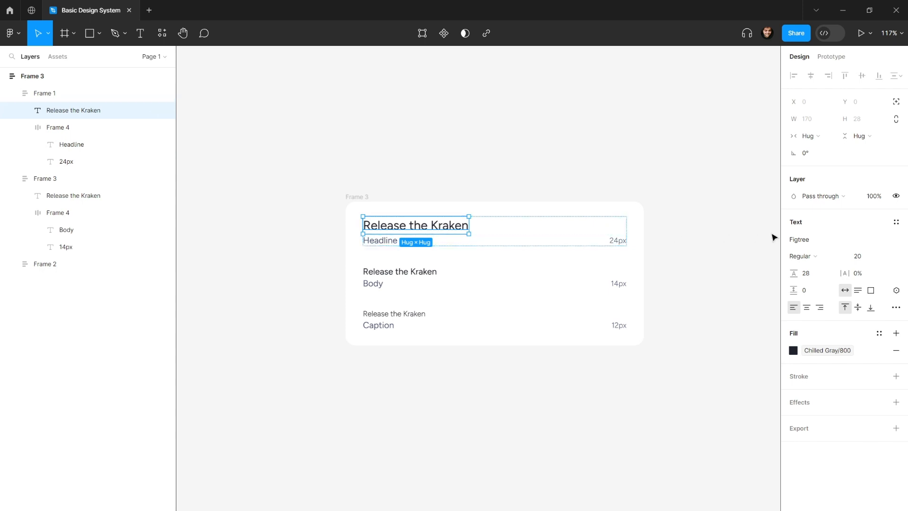
{"action": "double_click", "coordinate": [619, 241]}
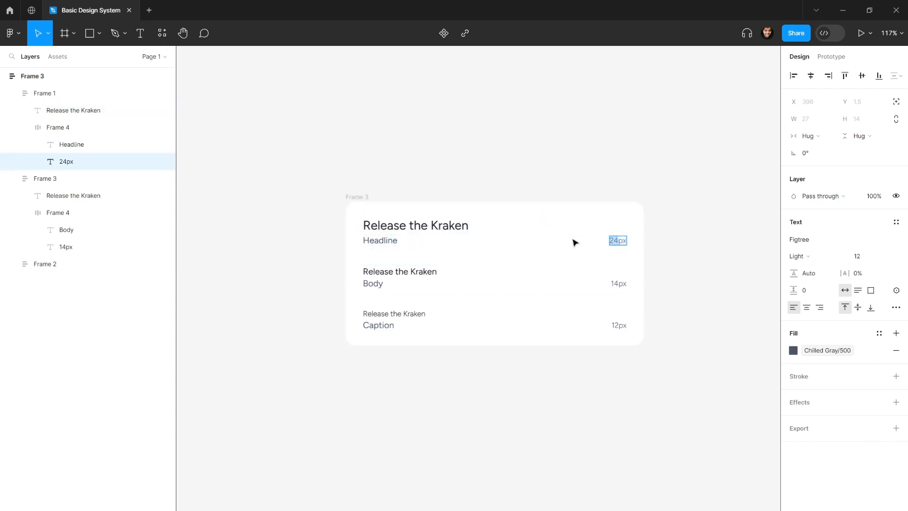
{"action": "left_click", "coordinate": [556, 186]}
{"action": "left_click", "coordinate": [464, 225]}
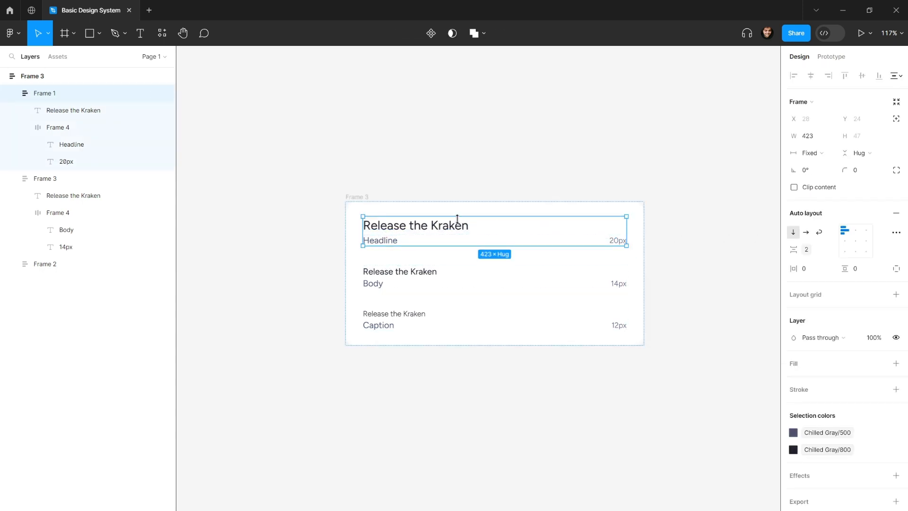
{"action": "key", "text": "Escape"}
Duplicate the Body sample block and change the upper copy's style label to "Subheadline".
{"action": "left_click", "coordinate": [409, 272]}
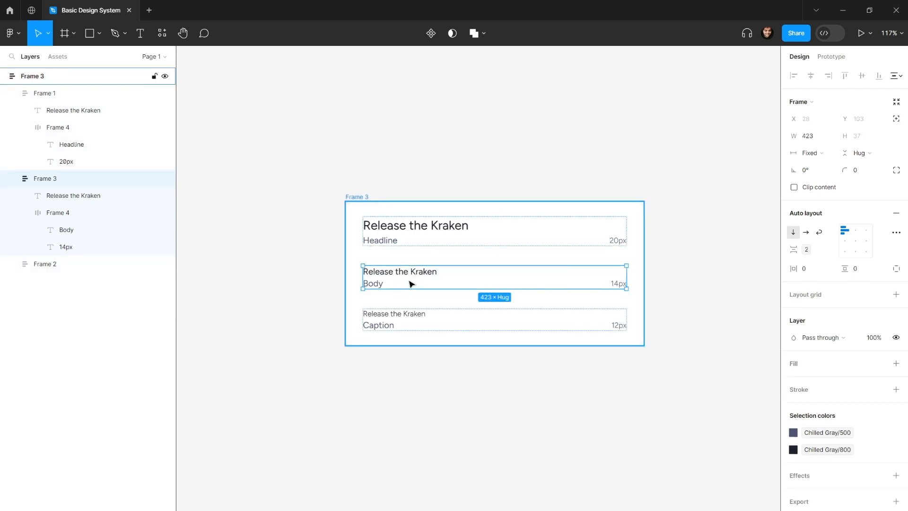
{"action": "key", "text": "ctrl+d"}
{"action": "double_click", "coordinate": [373, 284]}
{"action": "type", "text": "Subheadline"}
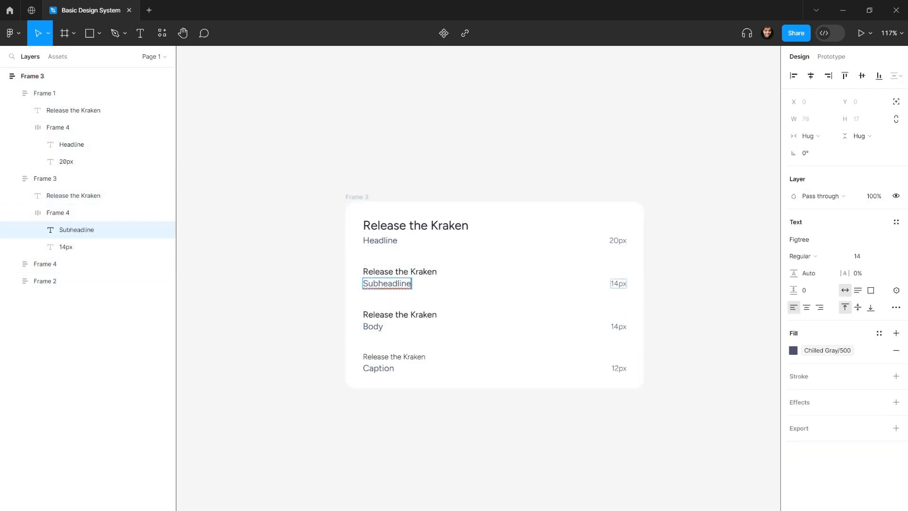
Change the Subheadline block's size label to "16px" and set its "Release the Kraken" sample to font size 16.
{"action": "double_click", "coordinate": [617, 284]}
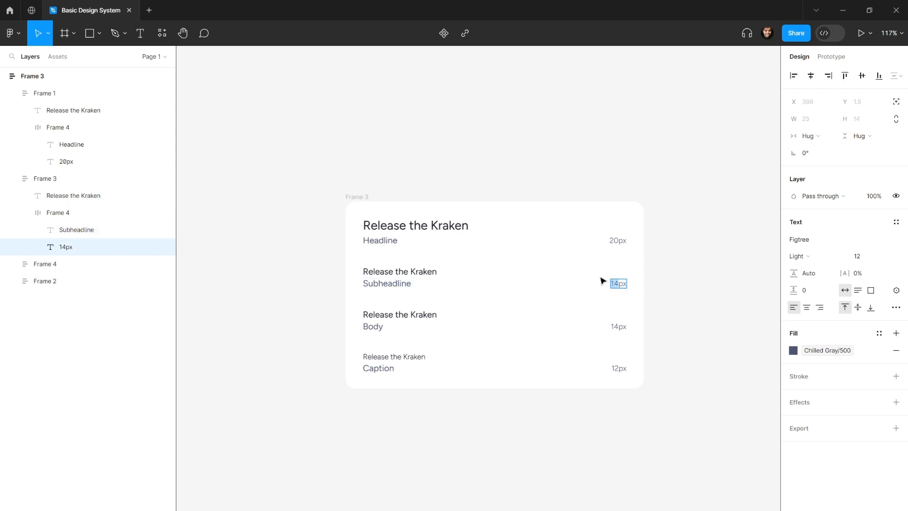
{"action": "key", "text": "Escape"}
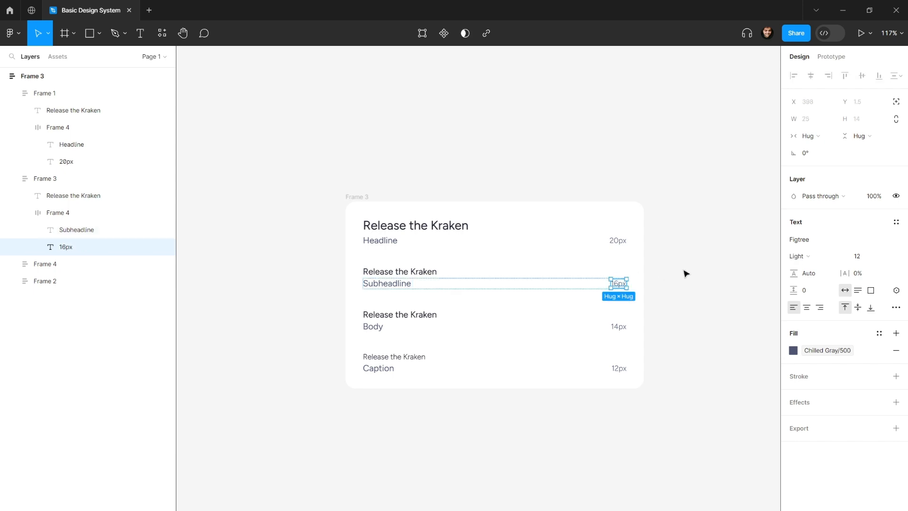
{"action": "left_click", "coordinate": [404, 273]}
{"action": "left_click", "coordinate": [879, 222]}
{"action": "left_click", "coordinate": [858, 260]}
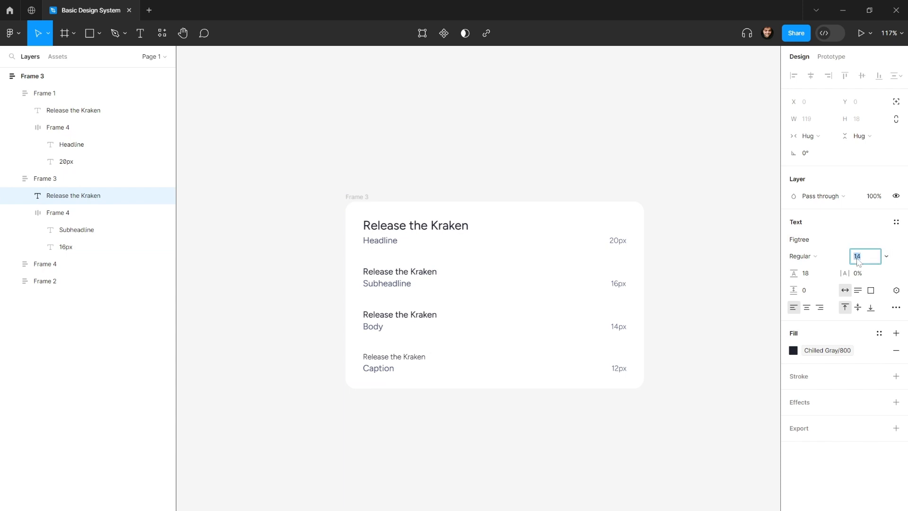
{"action": "type", "text": "16"}
{"action": "key", "text": "Return"}
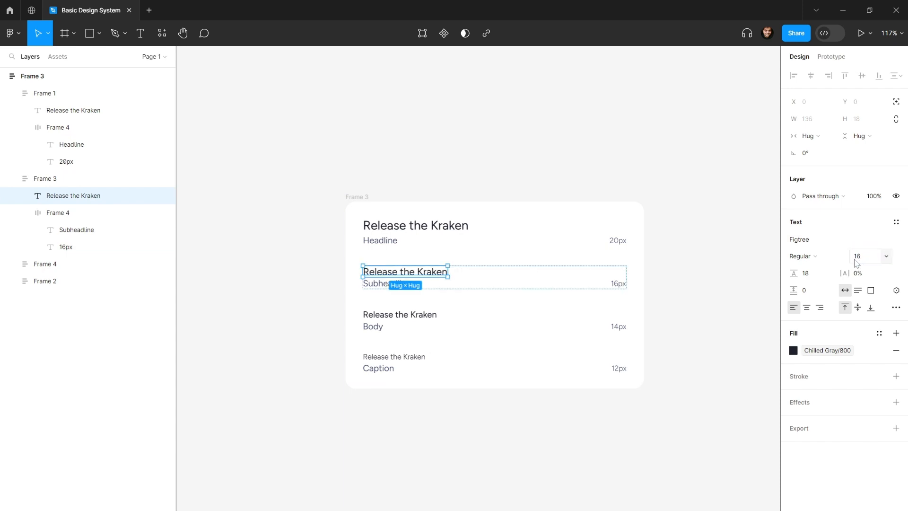
Set the Subheadline sample's font weight to Medium and the Headline sample's to SemiBold.
{"action": "left_click", "coordinate": [804, 257]}
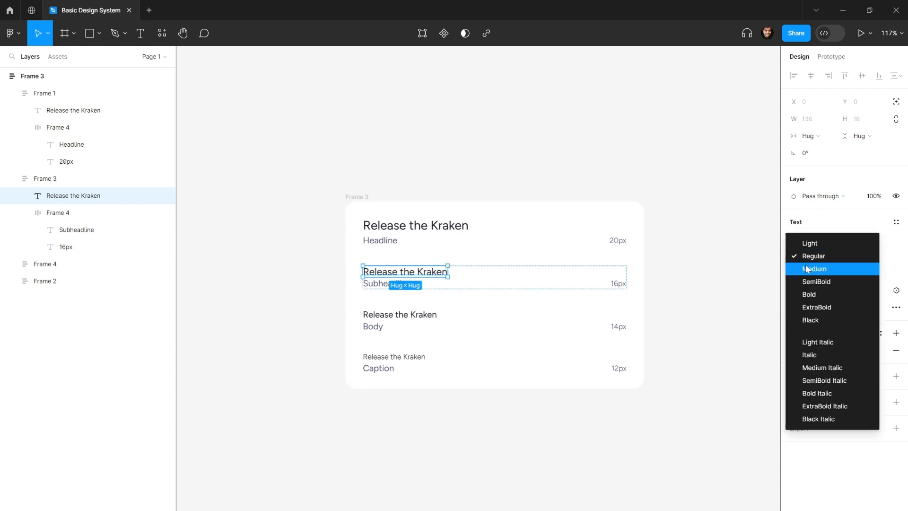
{"action": "left_click", "coordinate": [807, 269]}
{"action": "left_click", "coordinate": [73, 110]}
{"action": "left_click", "coordinate": [806, 258]}
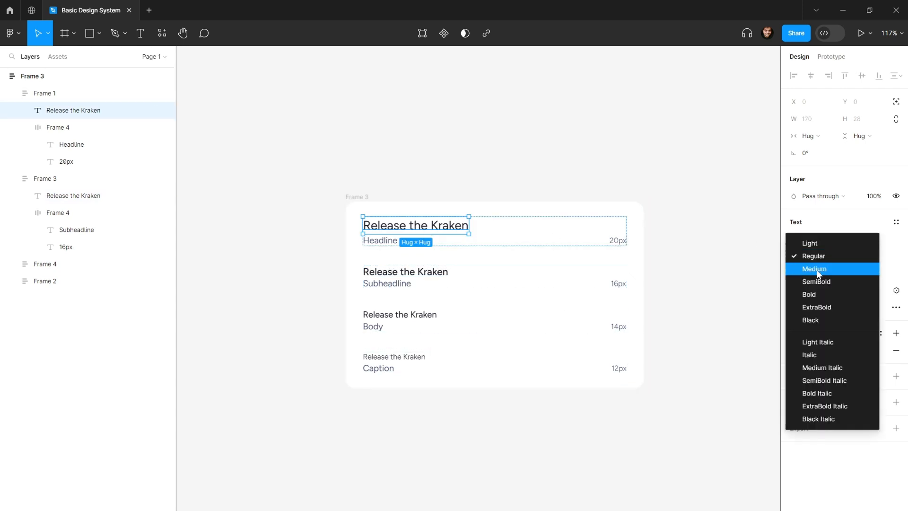
{"action": "left_click", "coordinate": [816, 281]}
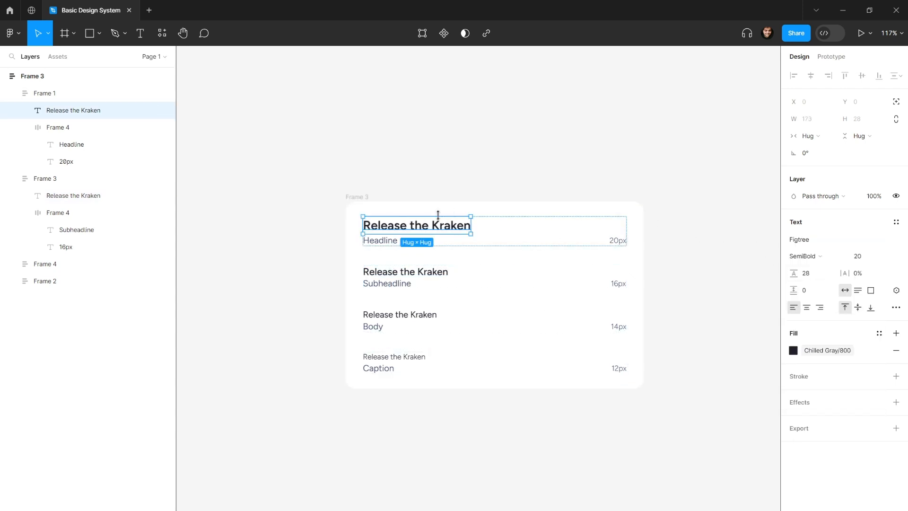
{"action": "left_click", "coordinate": [462, 160]}
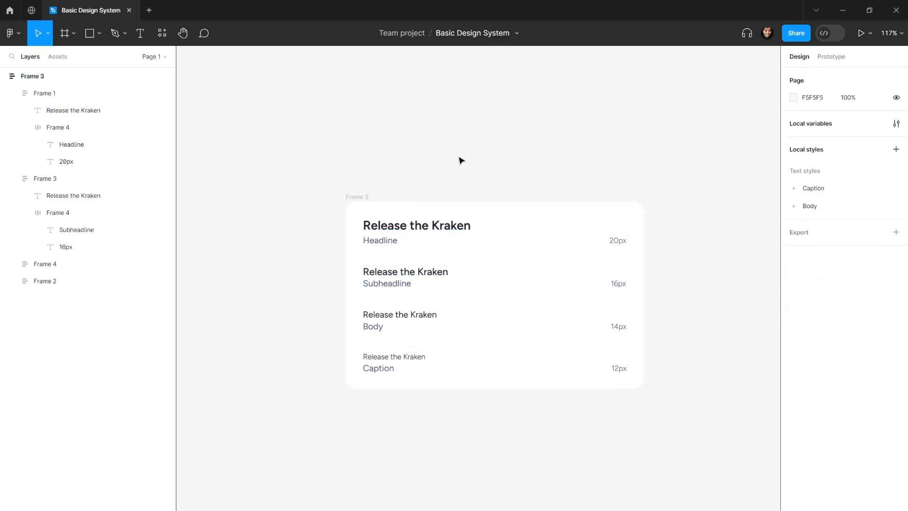
Create a text style named "Headline / Mobile" from the Headline sample text.
{"action": "left_click", "coordinate": [450, 226]}
{"action": "left_click", "coordinate": [450, 225]}
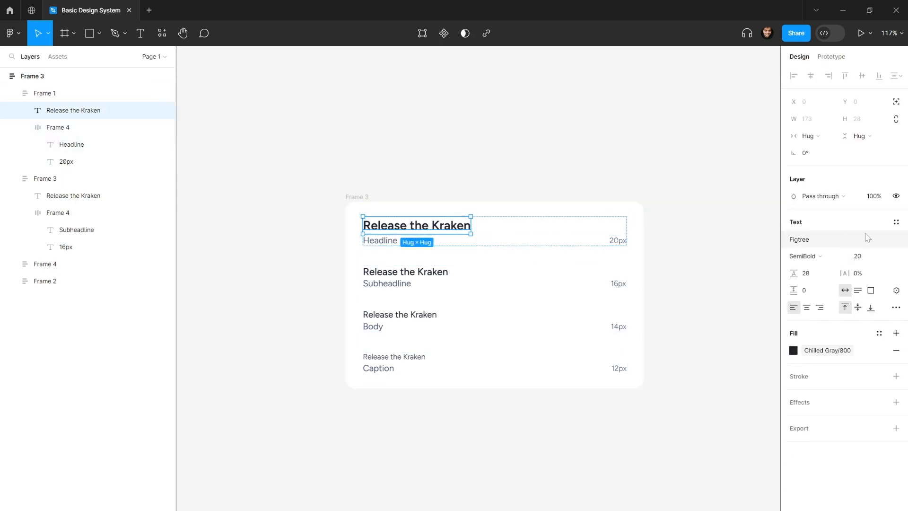
{"action": "left_click", "coordinate": [895, 221]}
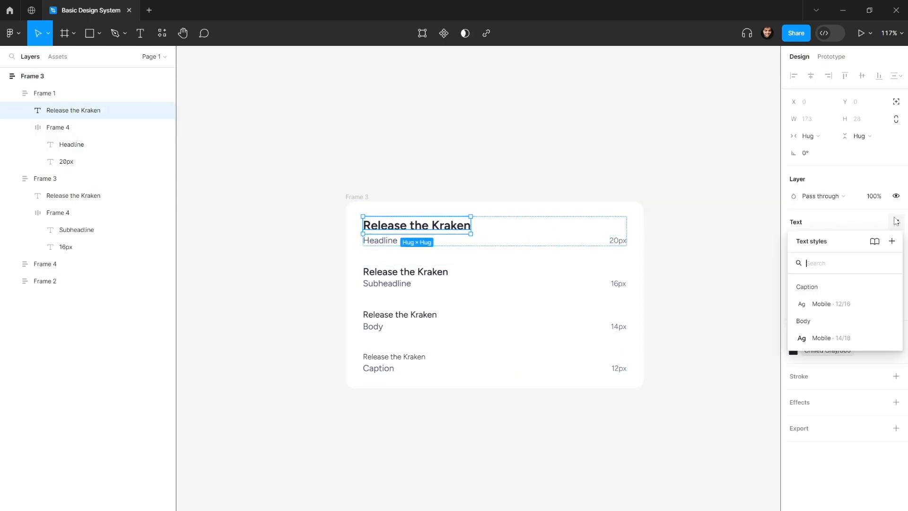
{"action": "left_click", "coordinate": [892, 241]}
{"action": "type", "text": "Hea"}
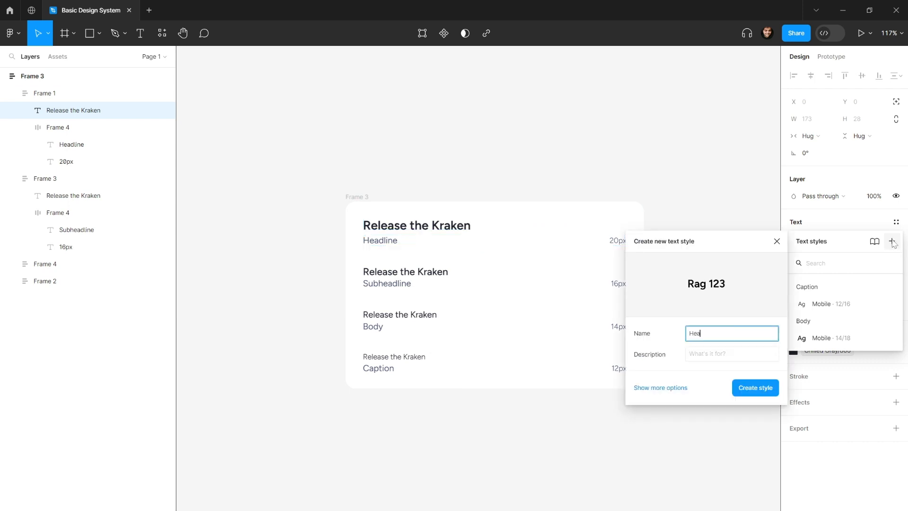
{"action": "type", "text": "dline / Mobile"}
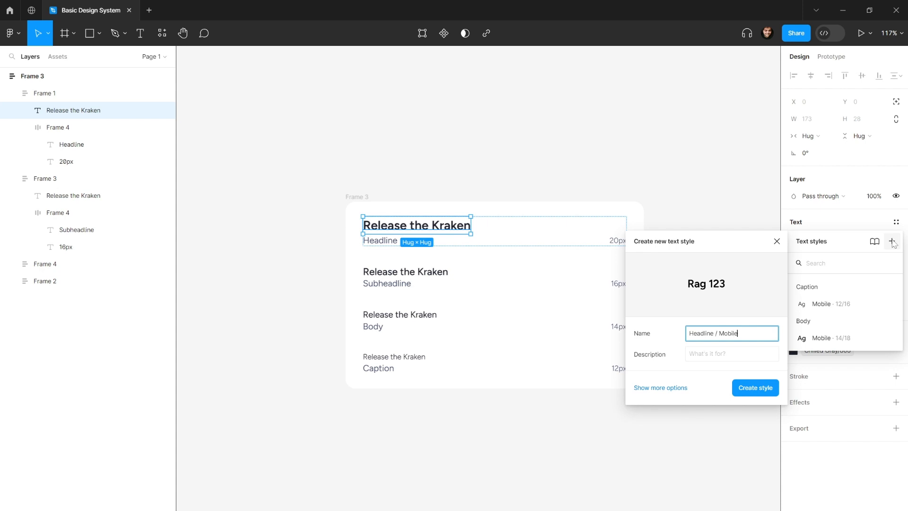
{"action": "key", "text": "Return"}
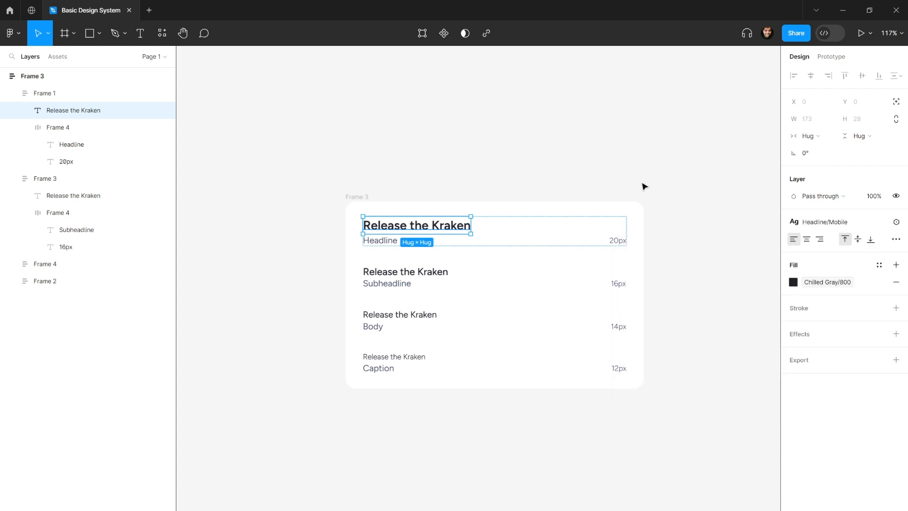
Create a text style named "Subheadline / Mobile" from the Subheadline sample text.
{"action": "left_click", "coordinate": [404, 272]}
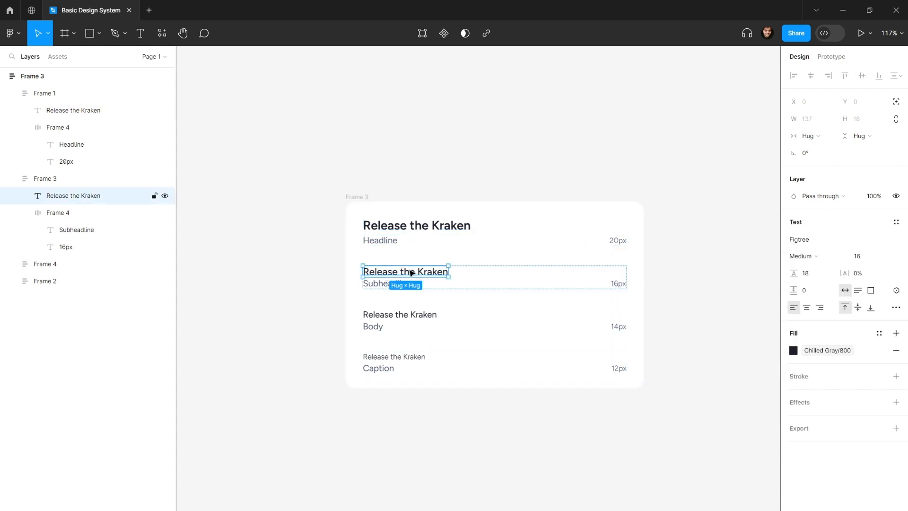
{"action": "left_click", "coordinate": [896, 222]}
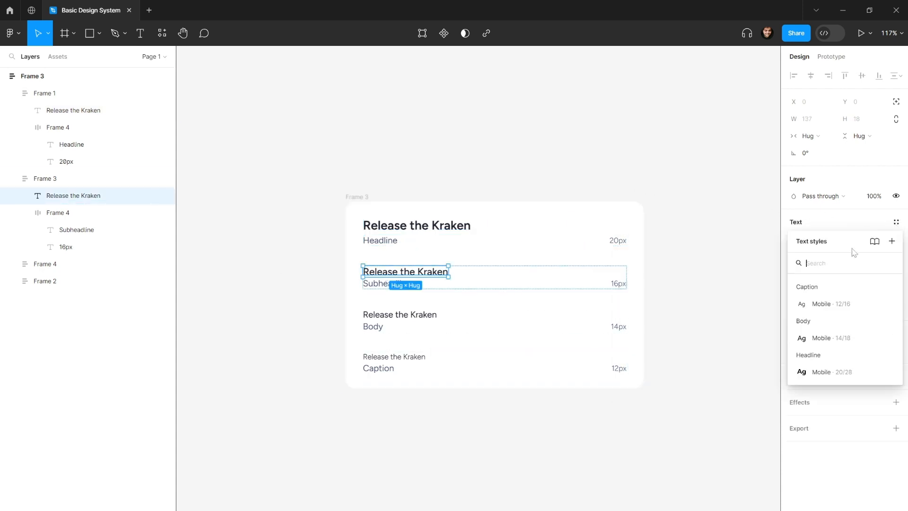
{"action": "left_click", "coordinate": [892, 241]}
{"action": "type", "text": "Subheadline /"}
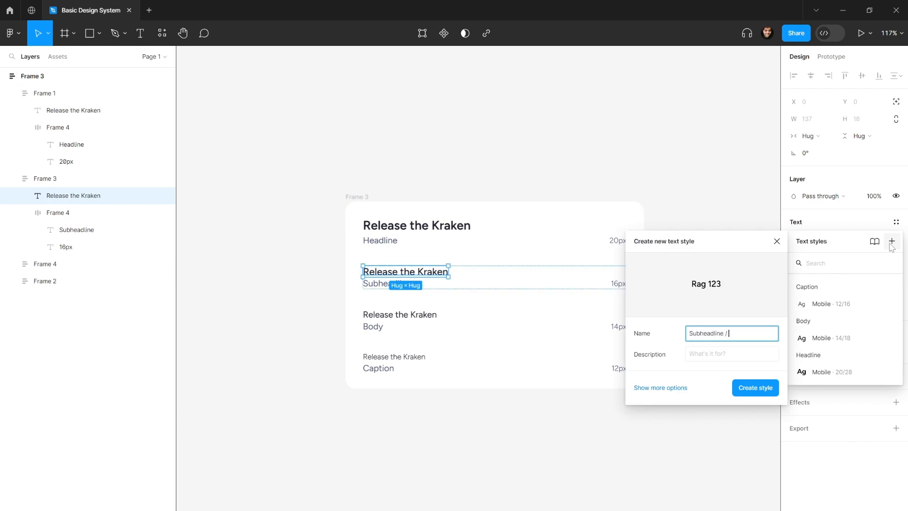
{"action": "type", "text": " Mobile"}
{"action": "key", "text": "Return"}
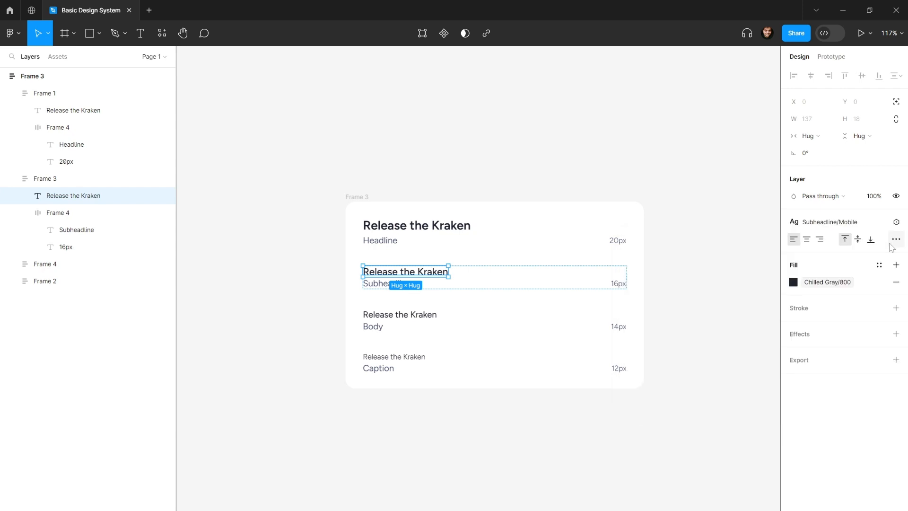
{"action": "left_click", "coordinate": [705, 192]}
Duplicate the Body sample block and change the upper copy's style label to "Link".
{"action": "left_click", "coordinate": [458, 276]}
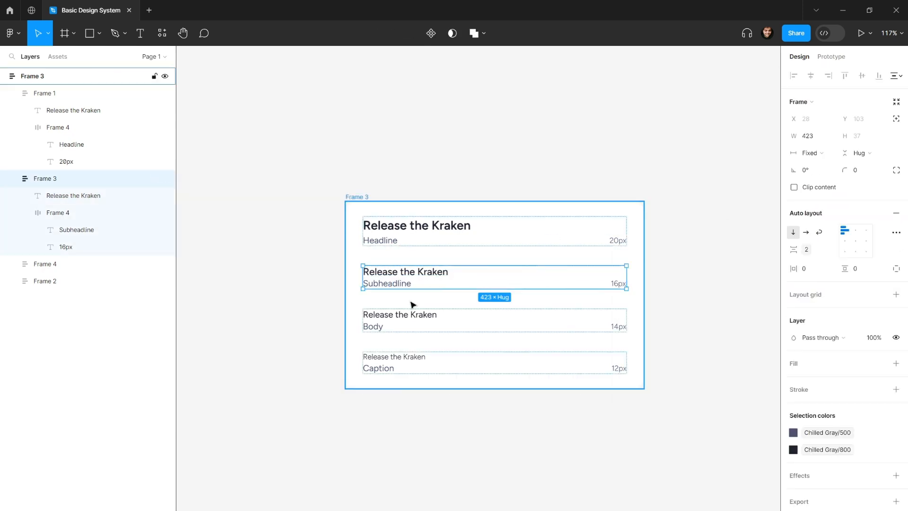
{"action": "left_click", "coordinate": [391, 313]}
{"action": "key", "text": "ctrl+d"}
{"action": "double_click", "coordinate": [373, 327]}
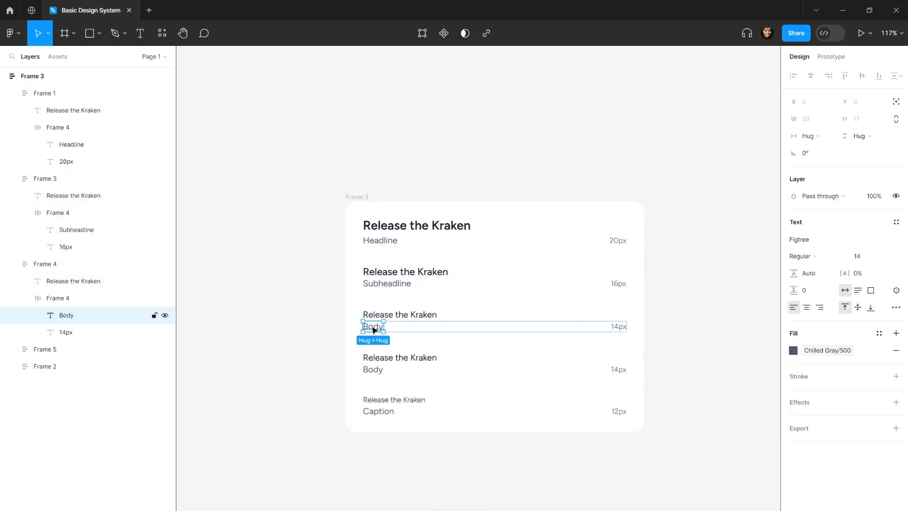
{"action": "double_click", "coordinate": [373, 326]}
{"action": "type", "text": "Link"}
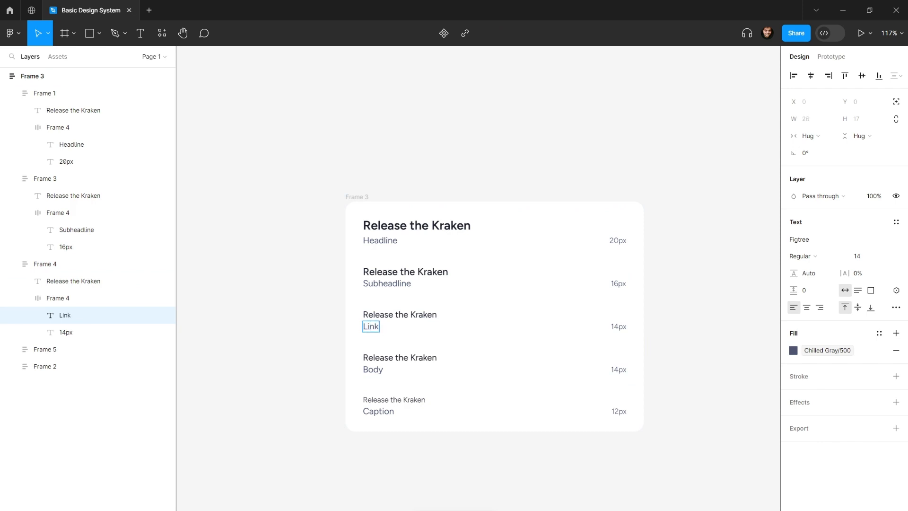
Detach the Body/Mobile style from the Link sample text and set its font weight to SemiBold.
{"action": "left_click", "coordinate": [400, 315]}
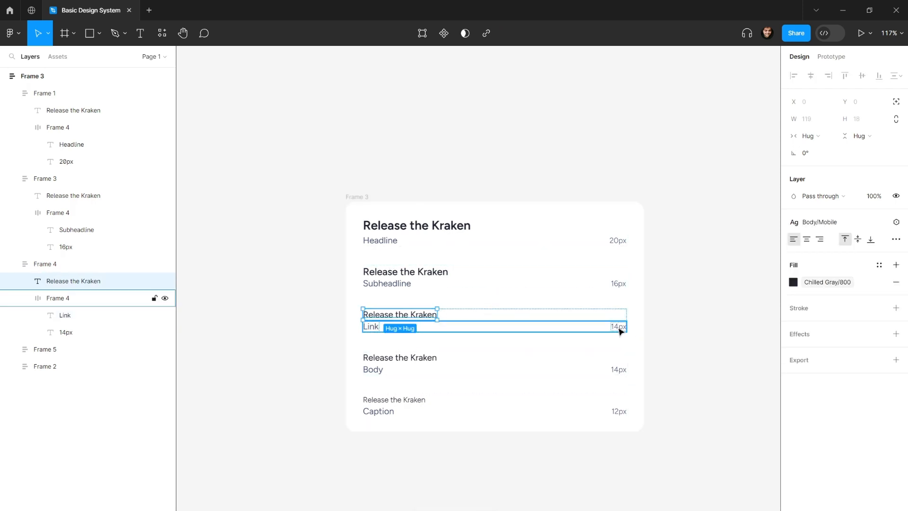
{"action": "left_click", "coordinate": [802, 223]}
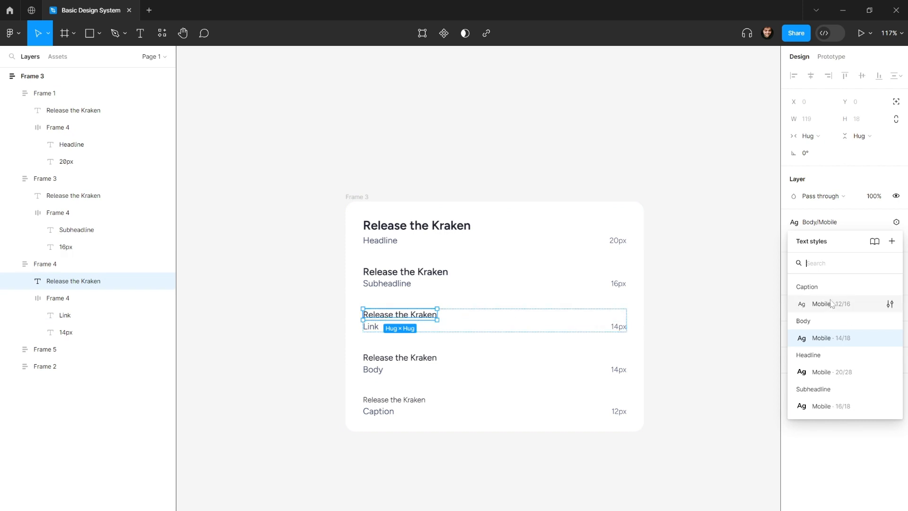
{"action": "left_click", "coordinate": [831, 224]}
{"action": "left_click", "coordinate": [875, 223]}
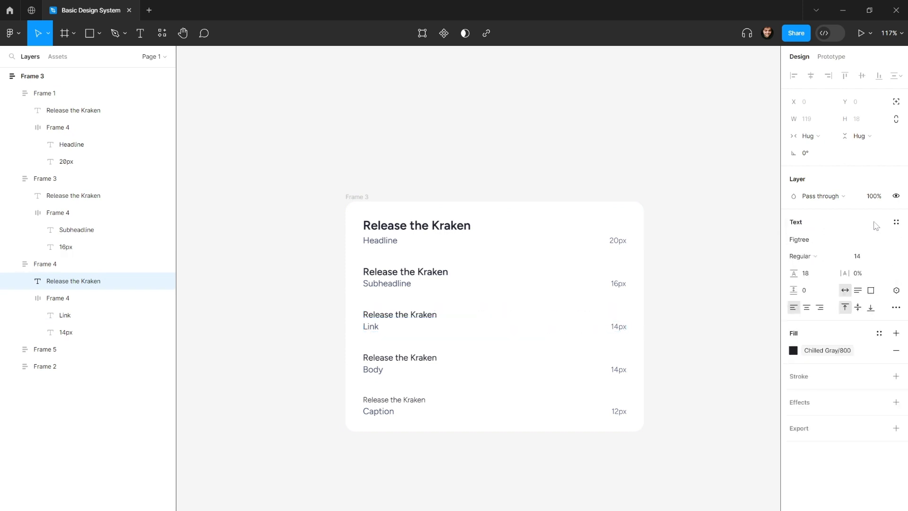
{"action": "left_click", "coordinate": [833, 256]}
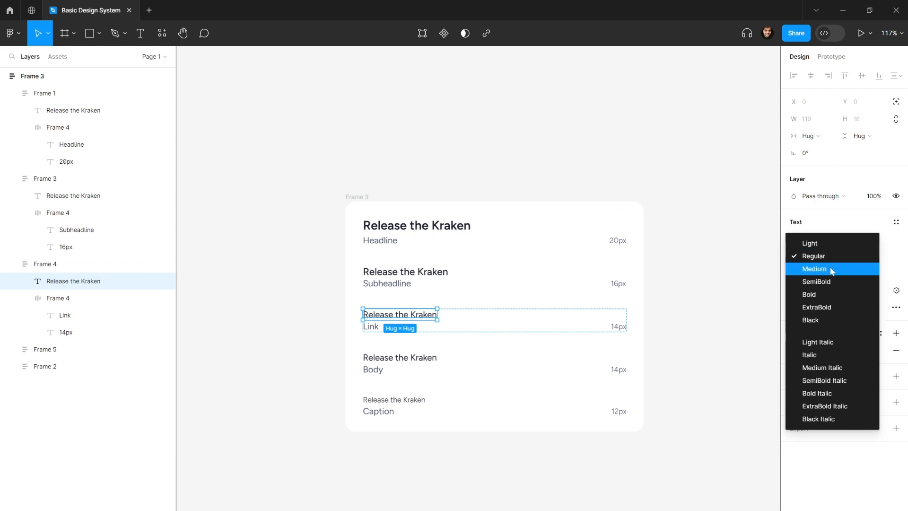
{"action": "left_click", "coordinate": [828, 283]}
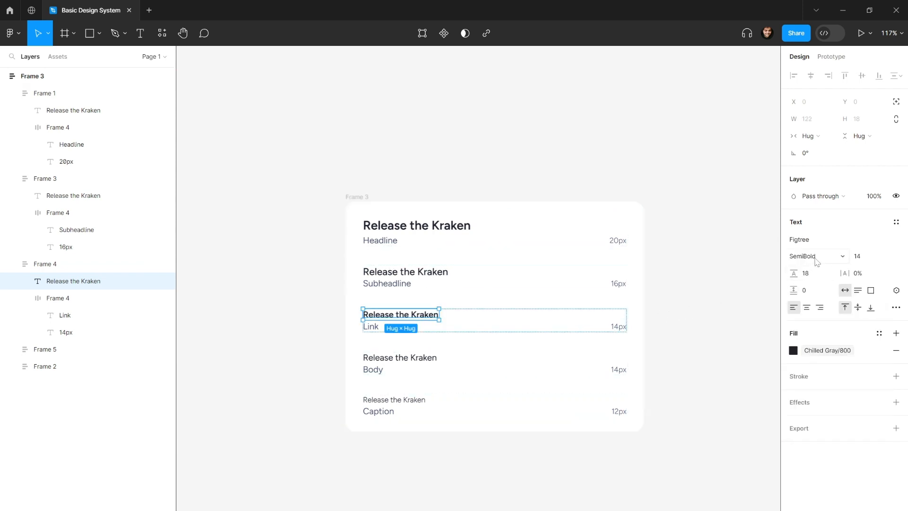
{"action": "left_click", "coordinate": [661, 308]}
Create a text style named "Link / Mobile" from the Link sample text.
{"action": "left_click", "coordinate": [396, 318]}
{"action": "left_click", "coordinate": [395, 316]}
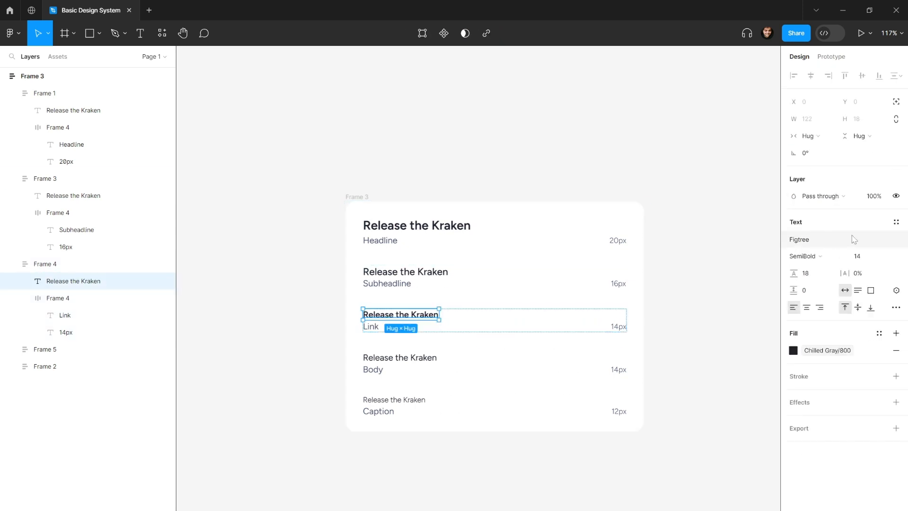
{"action": "left_click", "coordinate": [896, 223]}
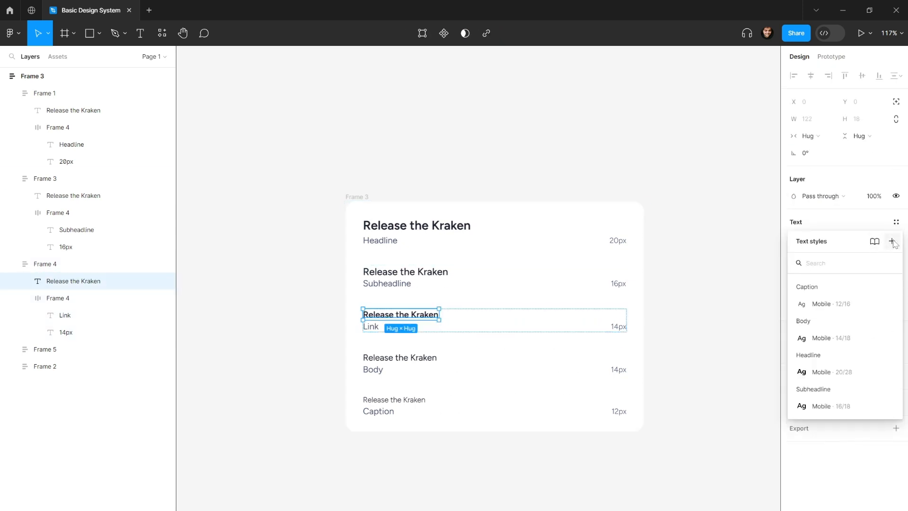
{"action": "left_click", "coordinate": [892, 242]}
{"action": "type", "text": "Link"}
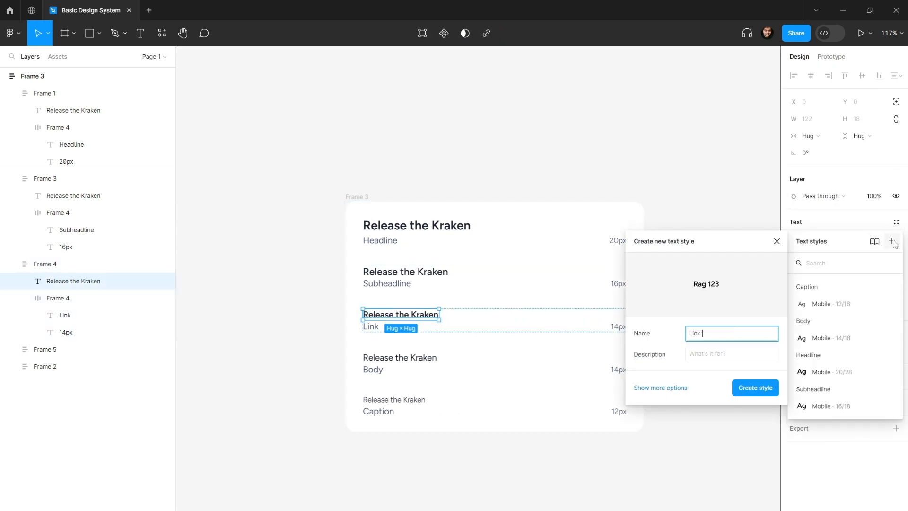
{"action": "type", "text": " / Mobile"}
{"action": "key", "text": "Return"}
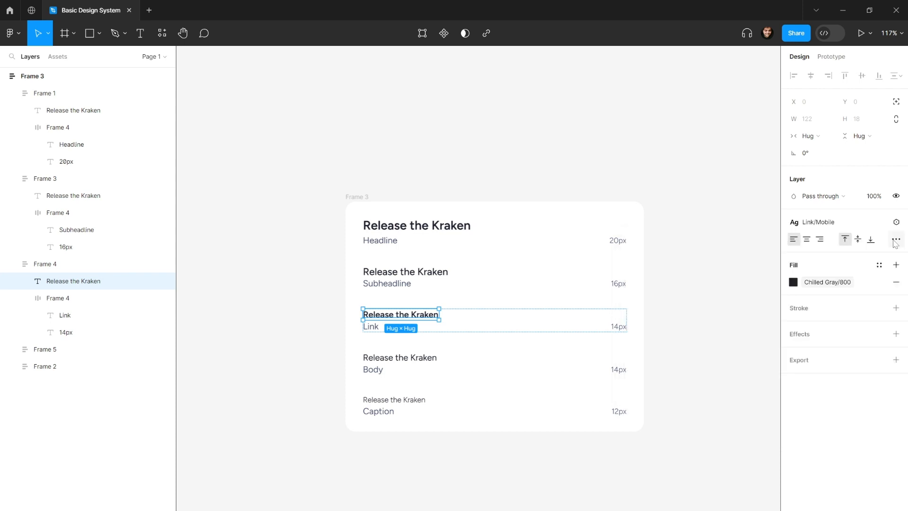
{"action": "left_click", "coordinate": [548, 165]}
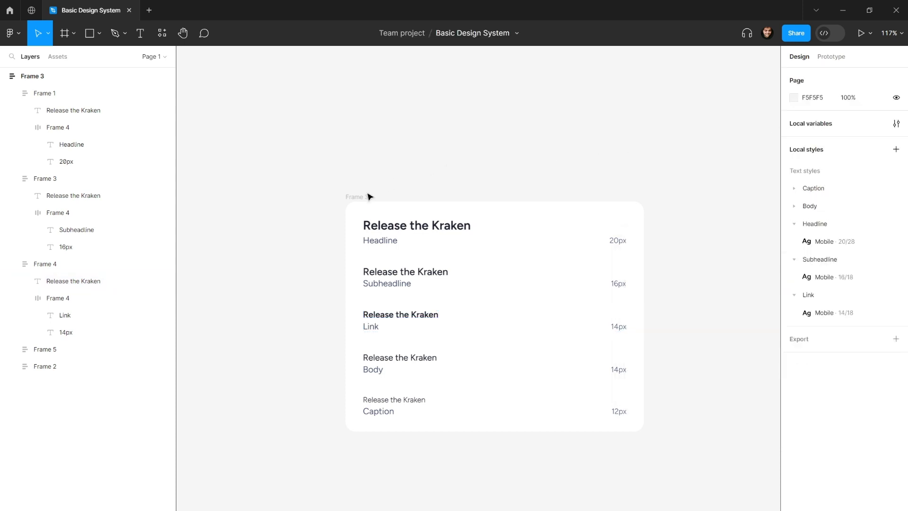
Move the card holding the type samples up and to the left on the canvas.
{"action": "left_click_drag", "start_coordinate": [369, 196], "coordinate": [285, 142]}
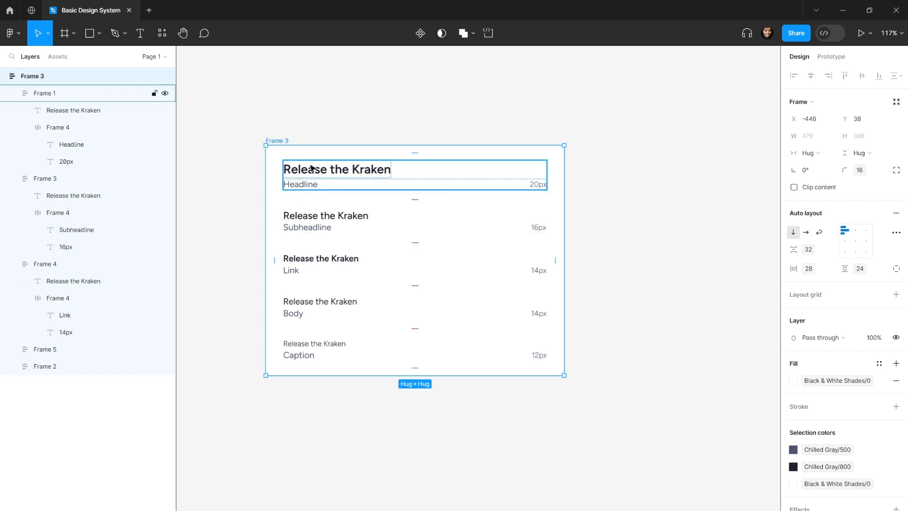
{"action": "left_click_drag", "start_coordinate": [352, 132], "coordinate": [362, 176]}
{"action": "left_click", "coordinate": [352, 195]}
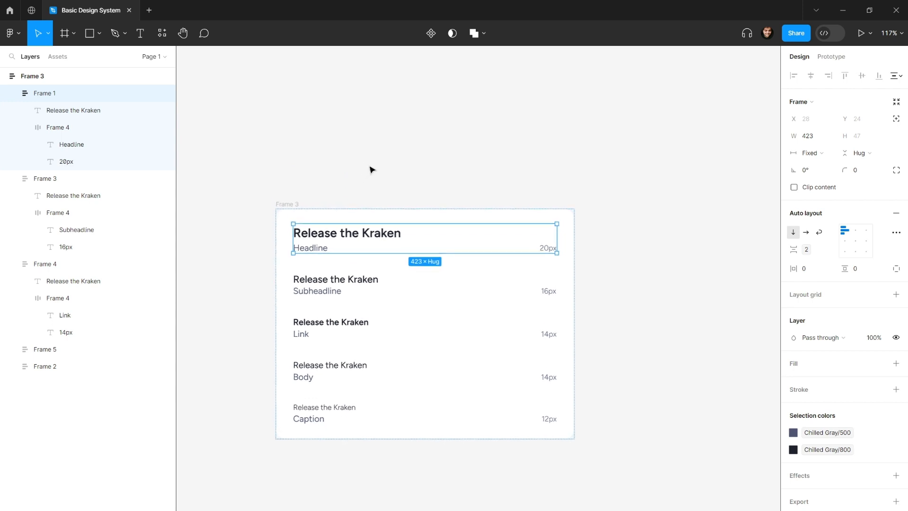
Duplicate the Headline sample block and change the upper copy's style label to "Display".
{"action": "left_click", "coordinate": [322, 320]}
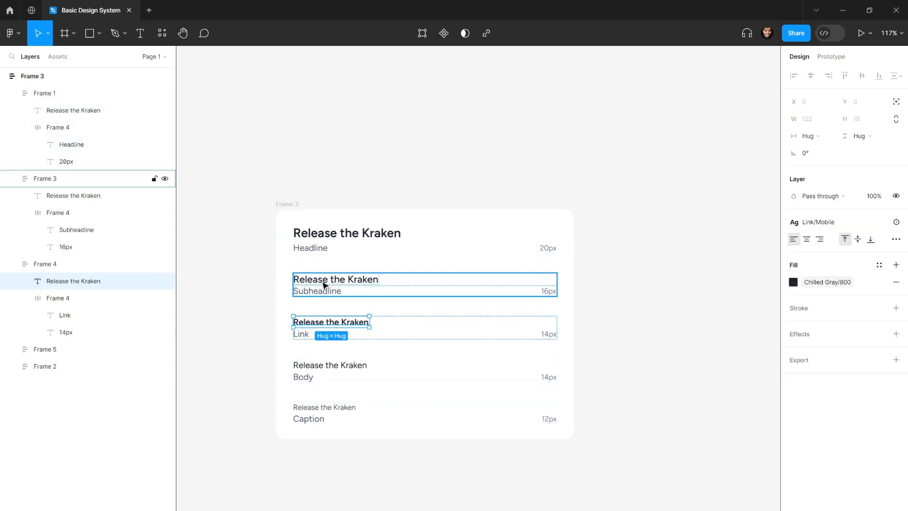
{"action": "left_click", "coordinate": [332, 279]}
{"action": "left_click", "coordinate": [343, 249]}
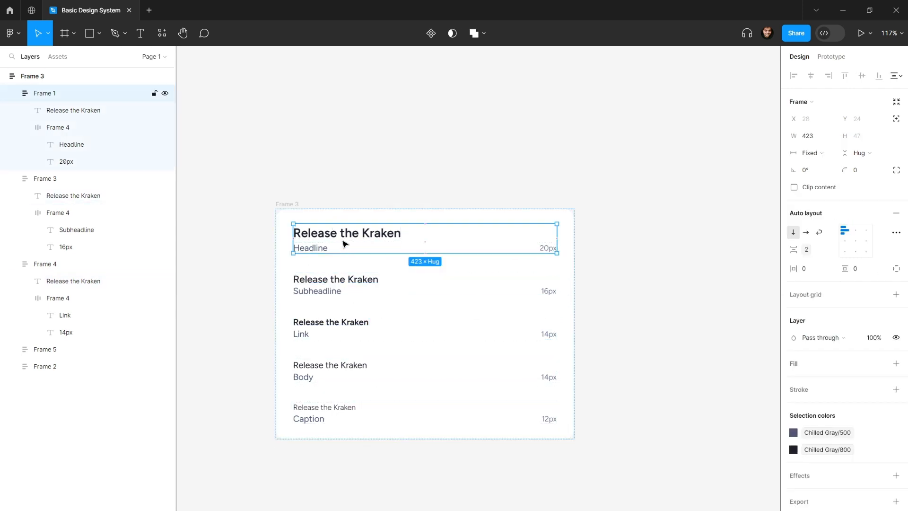
{"action": "key", "text": "ctrl+d"}
{"action": "left_click", "coordinate": [318, 251]}
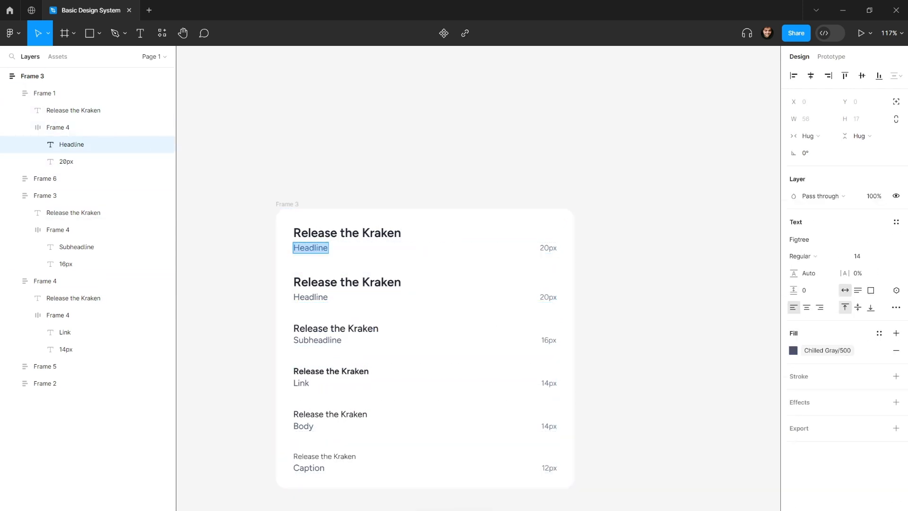
{"action": "type", "text": "Display"}
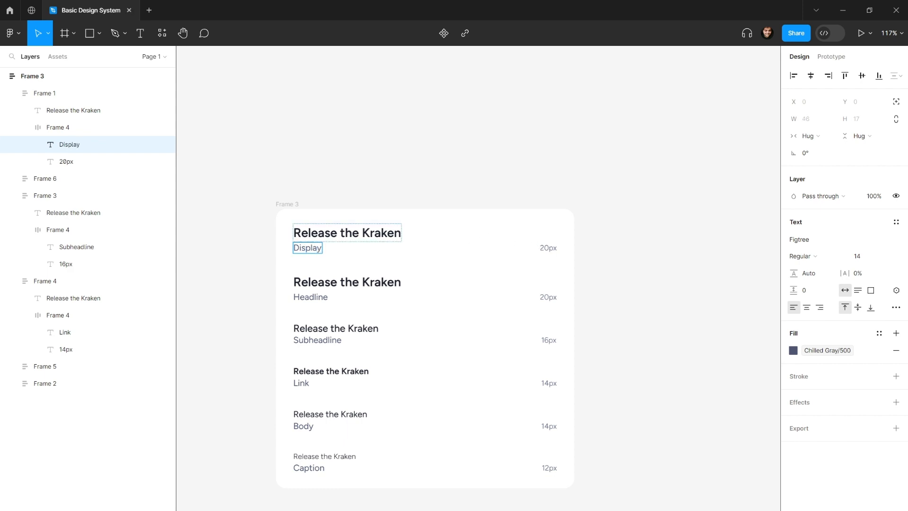
Detach the Headline/Mobile style from the Display sample text and set its font size to 24.
{"action": "left_click", "coordinate": [362, 233]}
{"action": "key", "text": "Escape"}
{"action": "left_click", "coordinate": [896, 222]}
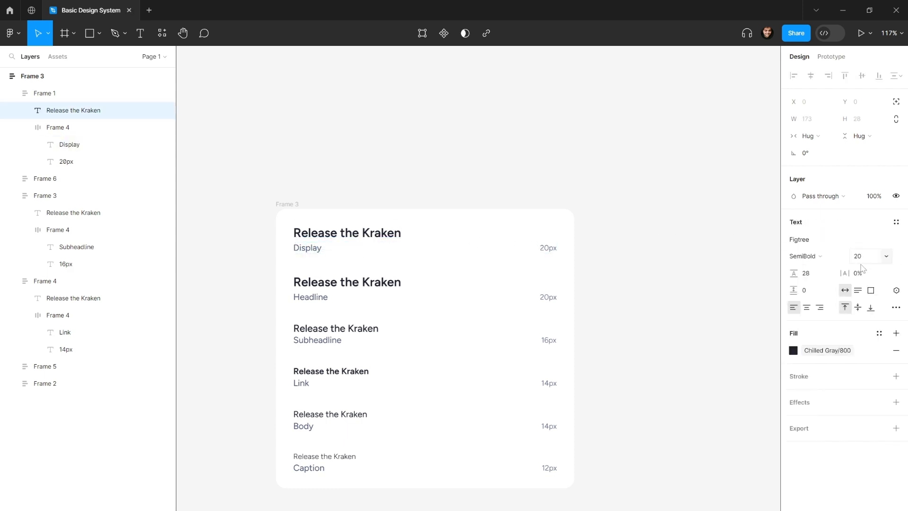
{"action": "left_click", "coordinate": [886, 257]}
{"action": "left_click", "coordinate": [865, 262]}
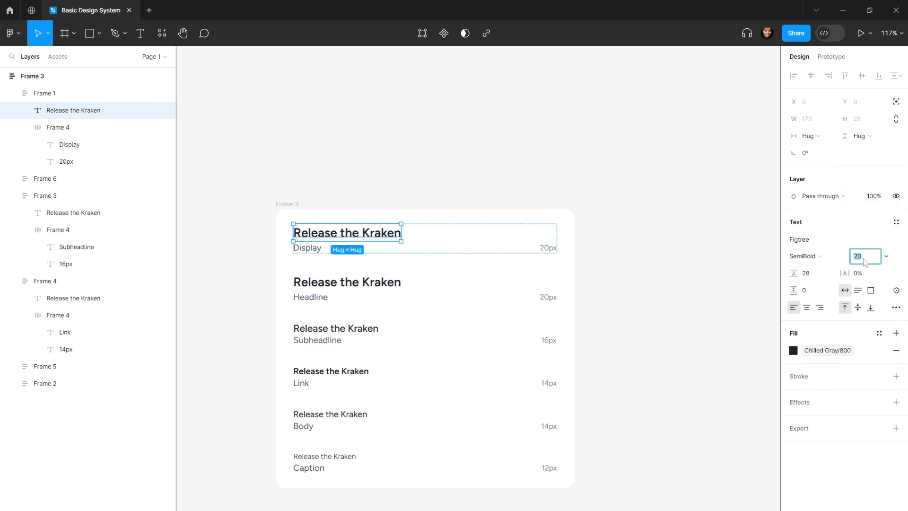
{"action": "type", "text": "24"}
{"action": "key", "text": "Return"}
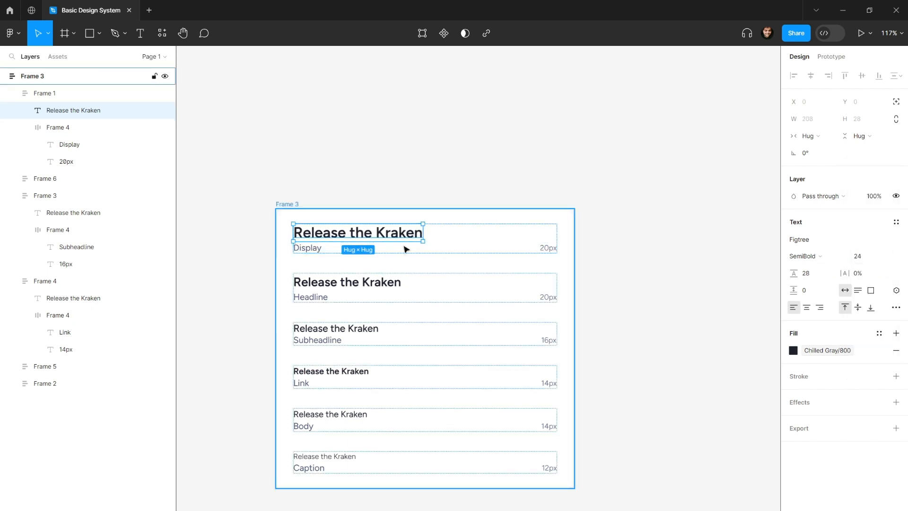
Change the Display block's style label to "Display 1" and its size label to "24px".
{"action": "double_click", "coordinate": [309, 248]}
{"action": "left_click", "coordinate": [321, 248]}
{"action": "left_click", "coordinate": [361, 182]}
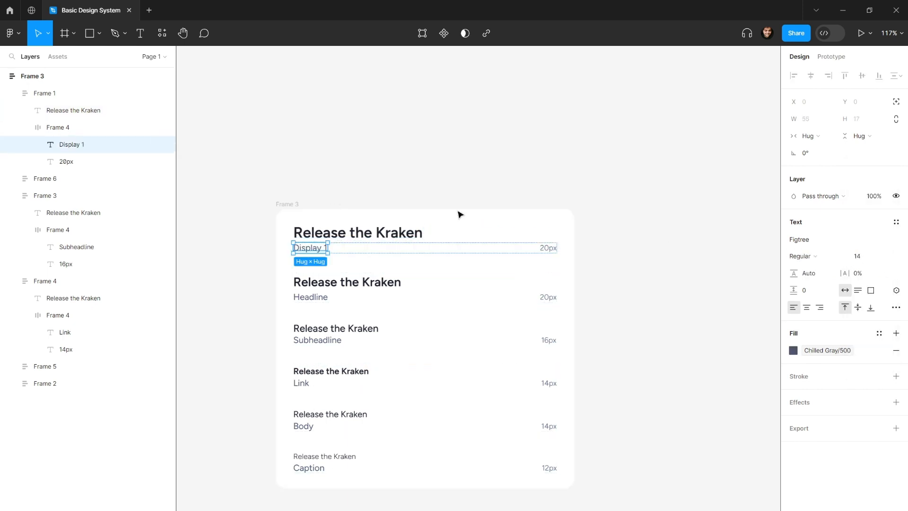
{"action": "double_click", "coordinate": [549, 250]}
{"action": "left_click_drag", "start_coordinate": [549, 249], "coordinate": [521, 246]}
{"action": "type", "text": "2"}
{"action": "key", "text": "Return"}
{"action": "type", "text": "4"}
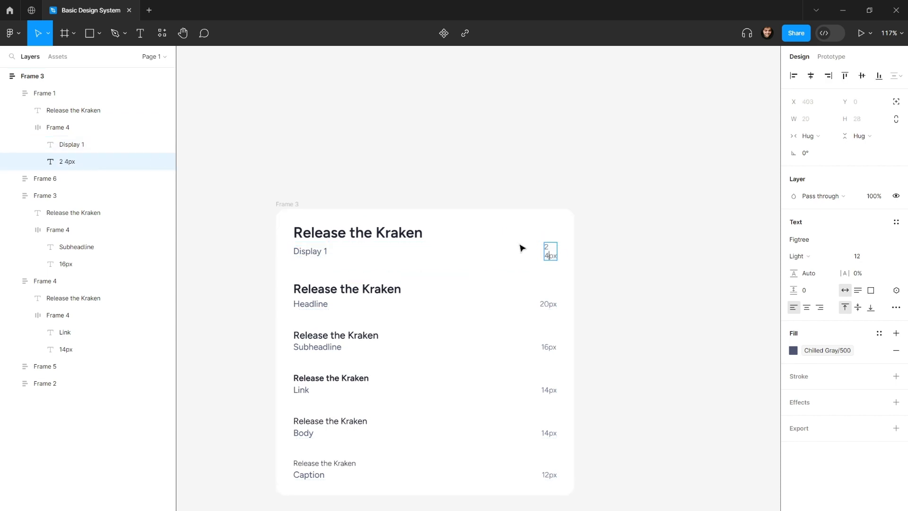
{"action": "key", "text": "Left"}
{"action": "key", "text": "BackSpace"}
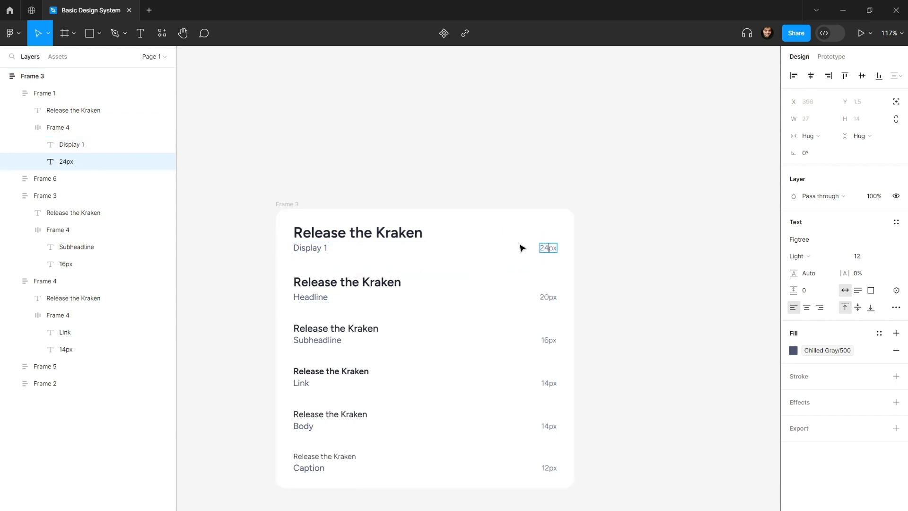
{"action": "key", "text": "Escape"}
Set the Display 1 sample text's font weight to Medium.
{"action": "left_click", "coordinate": [392, 232]}
{"action": "left_click", "coordinate": [800, 239]}
{"action": "left_click", "coordinate": [799, 256]}
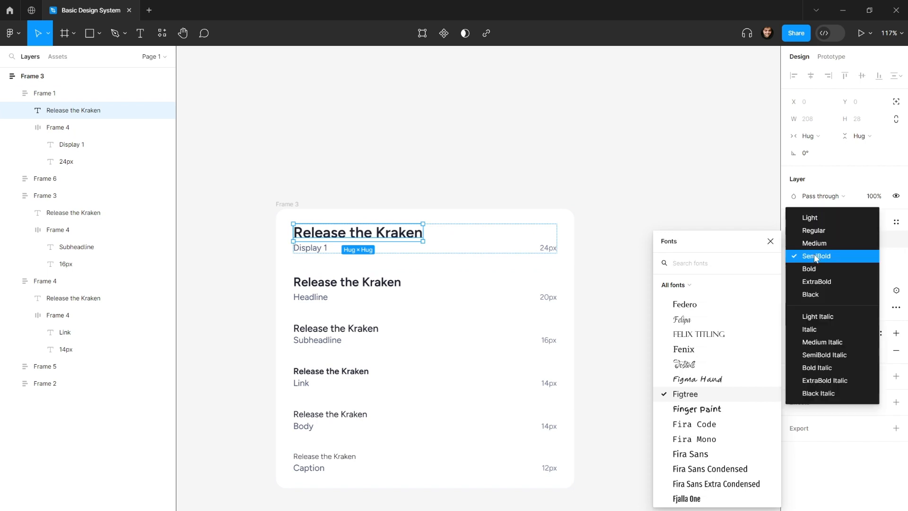
{"action": "key", "text": "Escape"}
{"action": "left_click", "coordinate": [530, 179]}
Duplicate the Display 1 block and change the upper copy's style label to "Display 2".
{"action": "left_click", "coordinate": [388, 256]}
{"action": "left_click", "coordinate": [379, 246]}
{"action": "key", "text": "ctrl+d"}
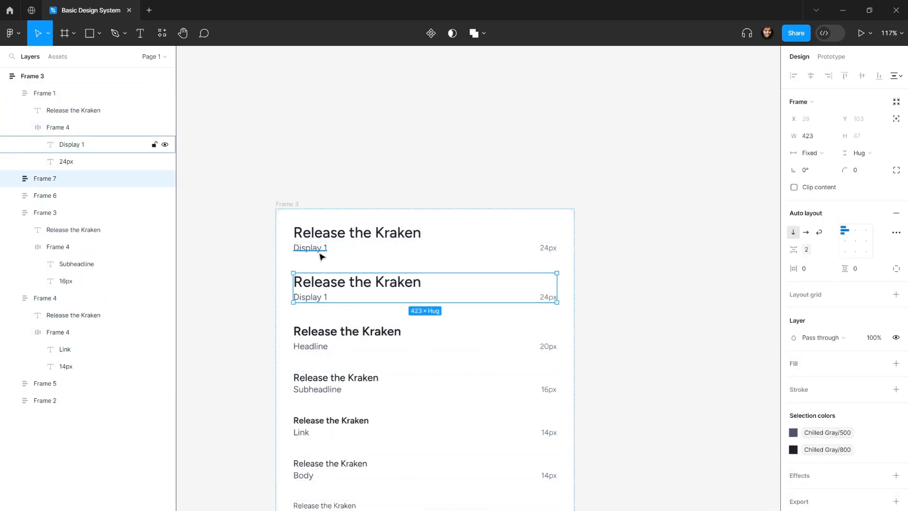
{"action": "double_click", "coordinate": [323, 248], "text": "ctrl"}
{"action": "type", "text": "2"}
{"action": "key", "text": "Escape"}
Set the Display 2 sample text's font size to 32.
{"action": "left_click", "coordinate": [395, 231]}
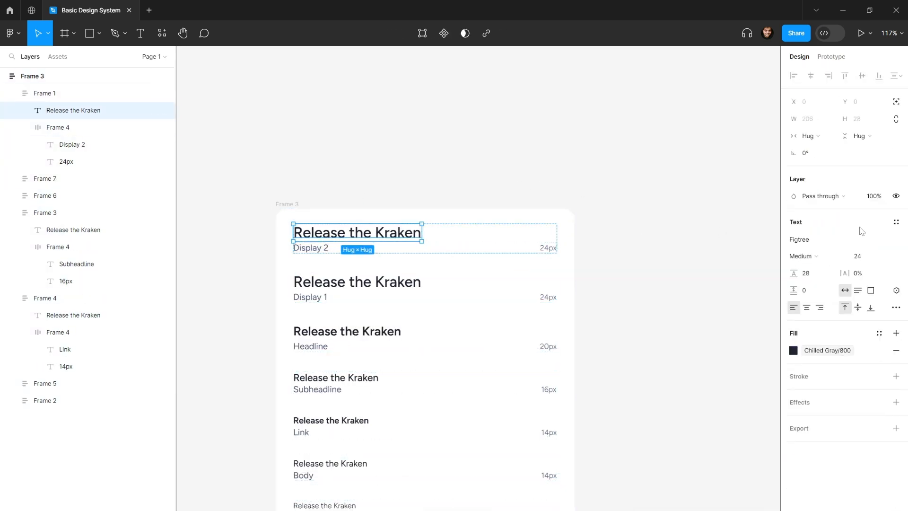
{"action": "left_click", "coordinate": [861, 256]}
{"action": "type", "text": "32"}
{"action": "key", "text": "Return"}
{"action": "left_click", "coordinate": [567, 152]}
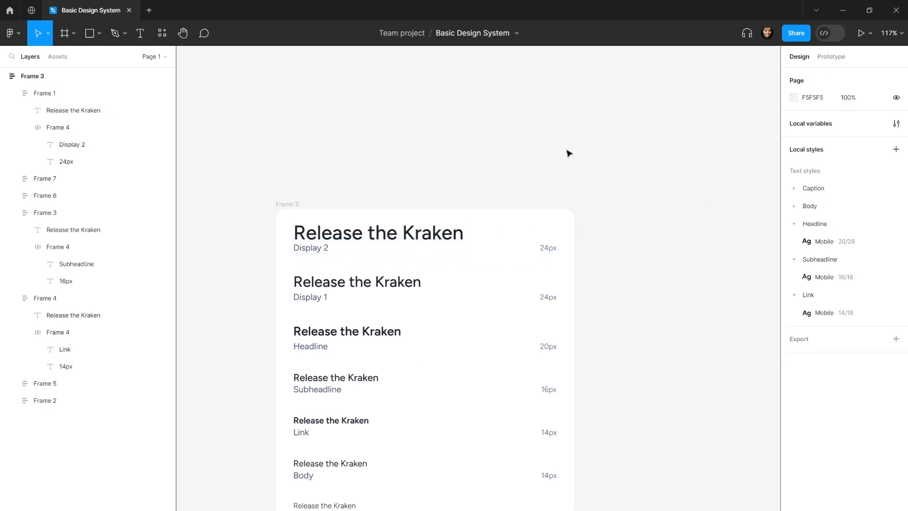
Duplicate the Display 2 block and set the upper copy's sample text to font size 40.
{"action": "left_click", "coordinate": [427, 249]}
{"action": "key", "text": "ctrl+d"}
{"action": "double_click", "coordinate": [412, 239]}
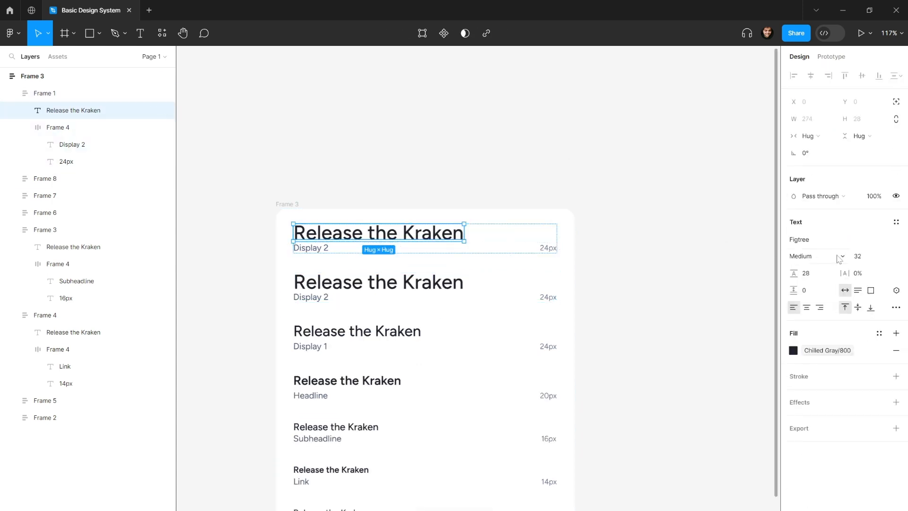
{"action": "left_click", "coordinate": [871, 256]}
{"action": "key", "text": "Return"}
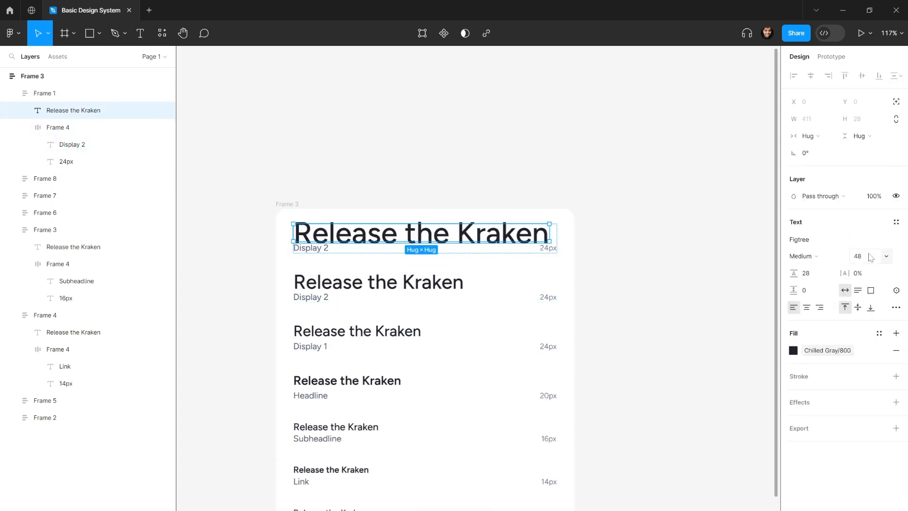
{"action": "type", "text": "40"}
{"action": "key", "text": "Return"}
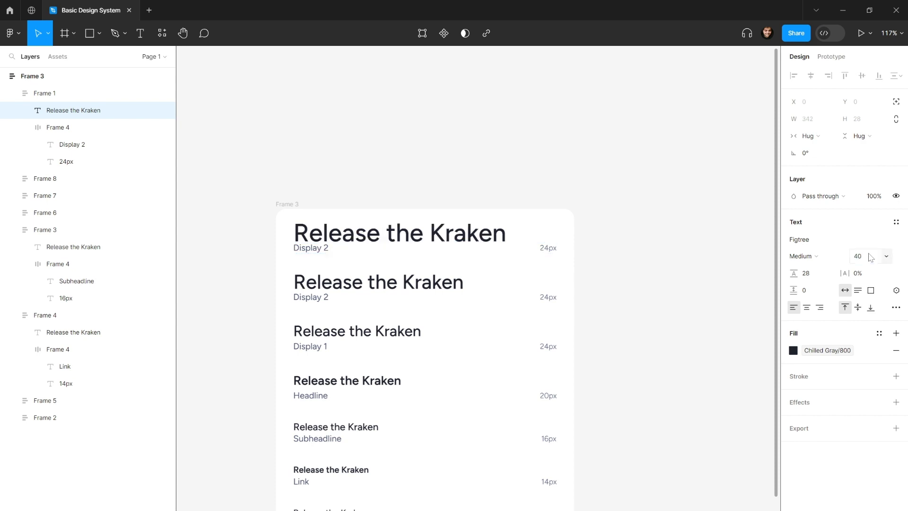
Change the topmost block's style label to "Display 3".
{"action": "double_click", "coordinate": [326, 252], "text": "ctrl"}
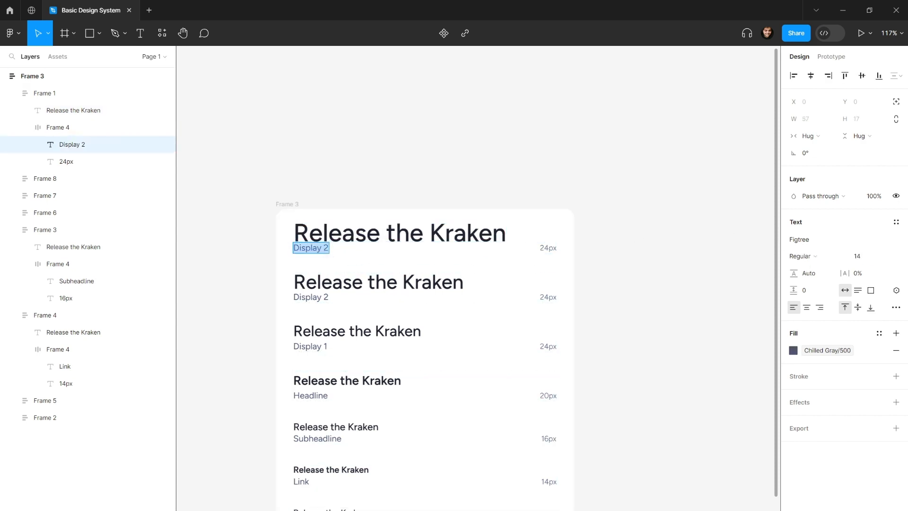
{"action": "left_click", "coordinate": [328, 250]}
{"action": "type", "text": "3"}
Set the Display 3 sample text's line height to 56.
{"action": "left_click", "coordinate": [362, 229]}
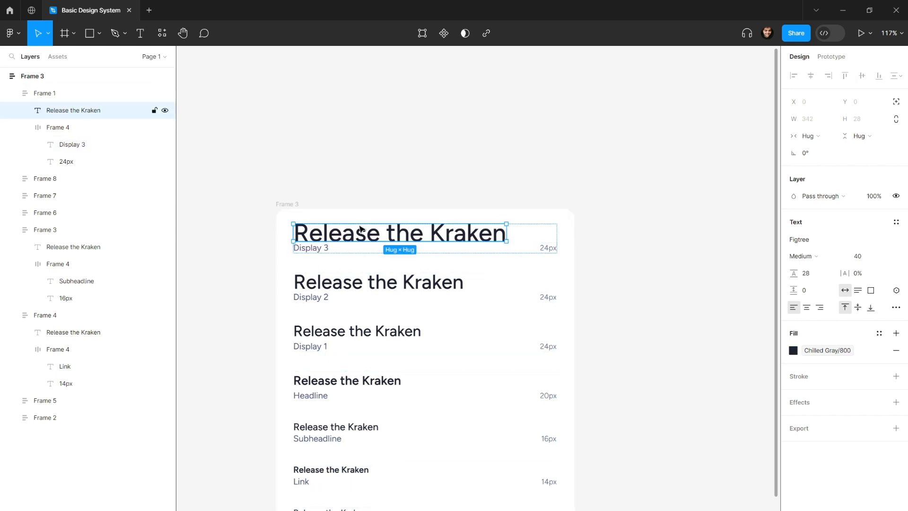
{"action": "left_click", "coordinate": [812, 274]}
{"action": "type", "text": "auto"}
{"action": "key", "text": "Return"}
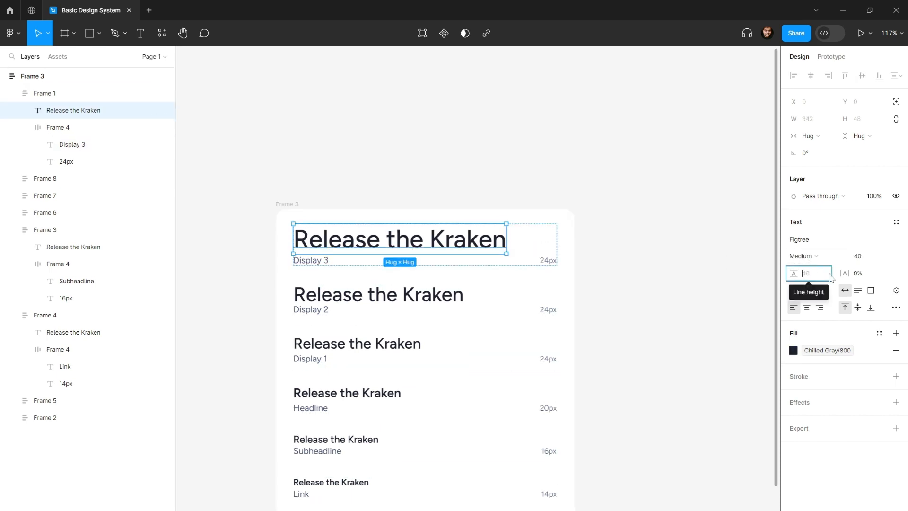
{"action": "type", "text": "56"}
{"action": "key", "text": "Return"}
Set the Display 2 sample text's line height to 40.
{"action": "left_click", "coordinate": [453, 301]}
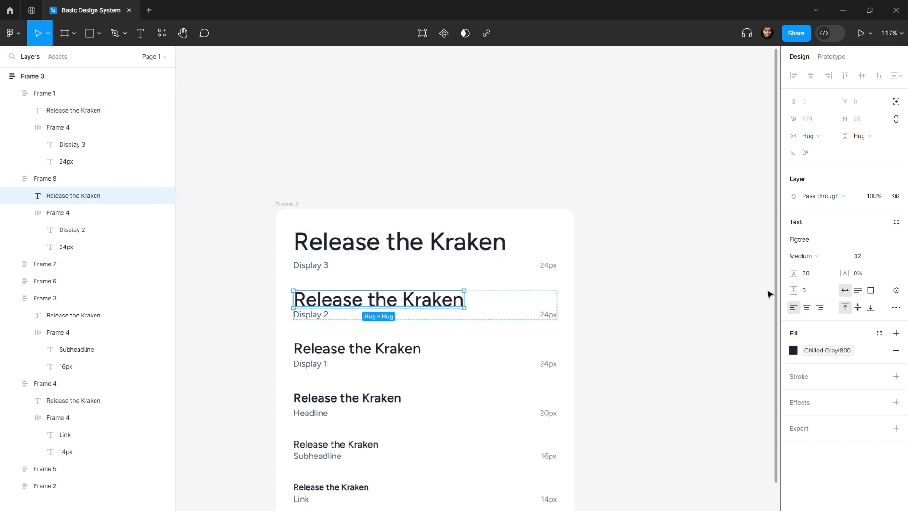
{"action": "left_click", "coordinate": [812, 275]}
{"action": "type", "text": "auto"}
{"action": "key", "text": "Return"}
{"action": "key", "text": "BackSpace"}
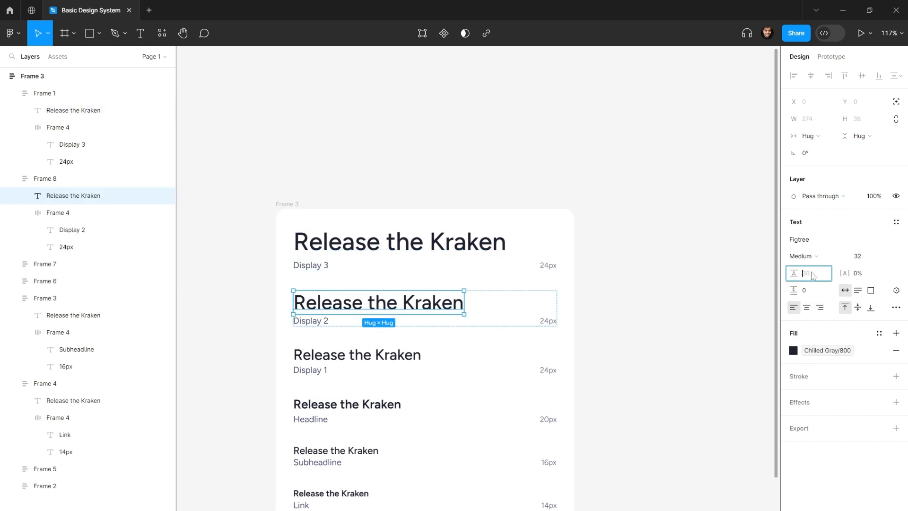
{"action": "type", "text": "40"}
{"action": "key", "text": "Return"}
Set the Display 3 sample text's line height to 48.
{"action": "left_click", "coordinate": [479, 249]}
{"action": "left_click", "coordinate": [822, 272]}
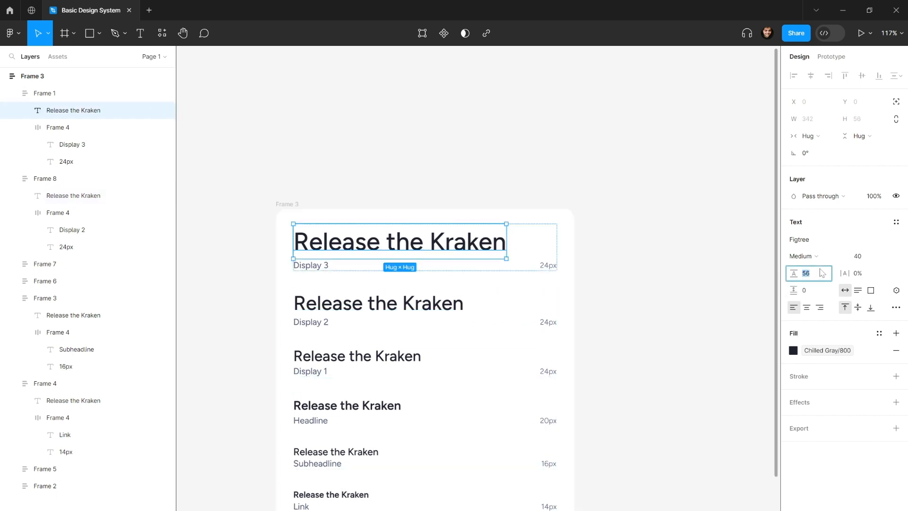
{"action": "type", "text": "48"}
{"action": "key", "text": "Return"}
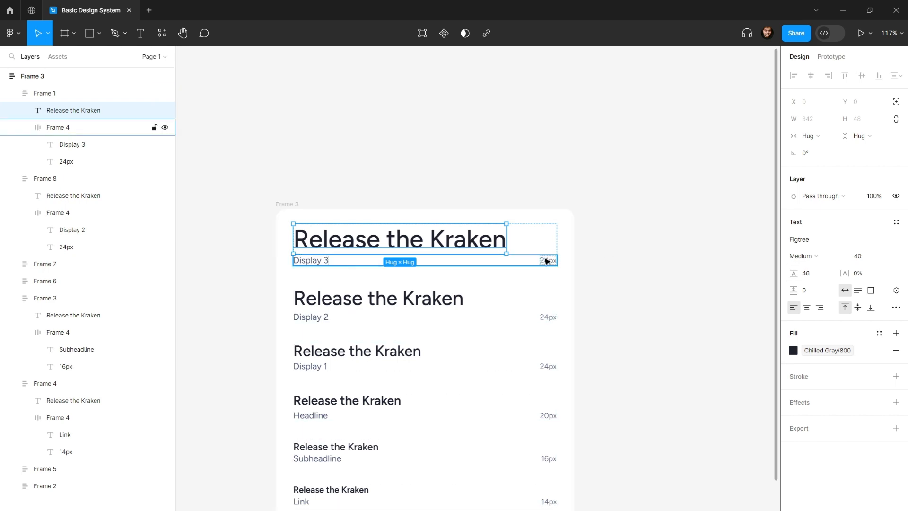
{"action": "key", "text": "ctrl+z"}
{"action": "key", "text": "ctrl+shift+z"}
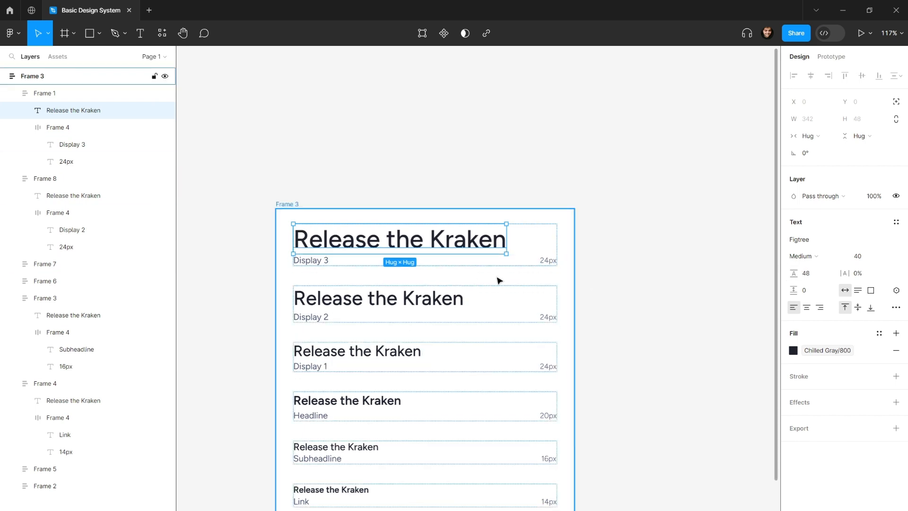
Set the Display 3 sample text's font weight to Regular.
{"action": "left_click", "coordinate": [379, 354], "text": "ctrl"}
{"action": "left_click", "coordinate": [806, 258]}
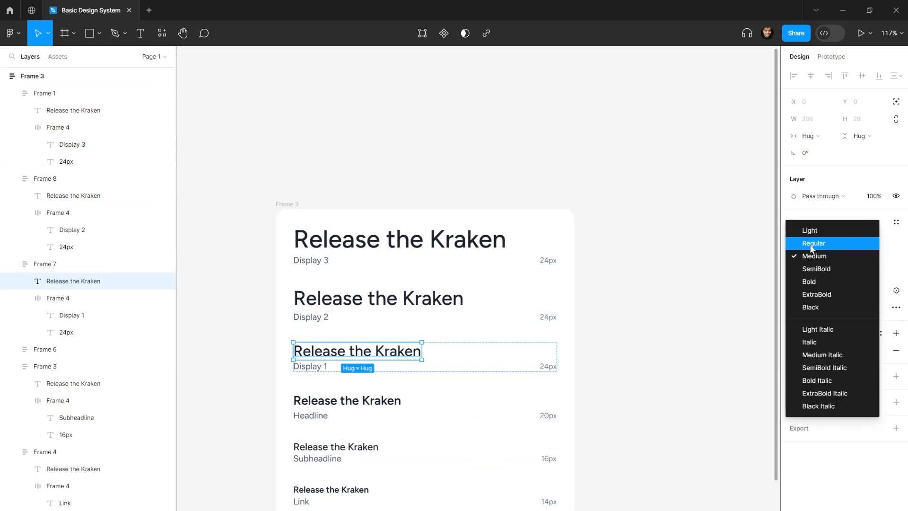
{"action": "left_click", "coordinate": [473, 245], "text": "ctrl"}
{"action": "left_click", "coordinate": [806, 256]}
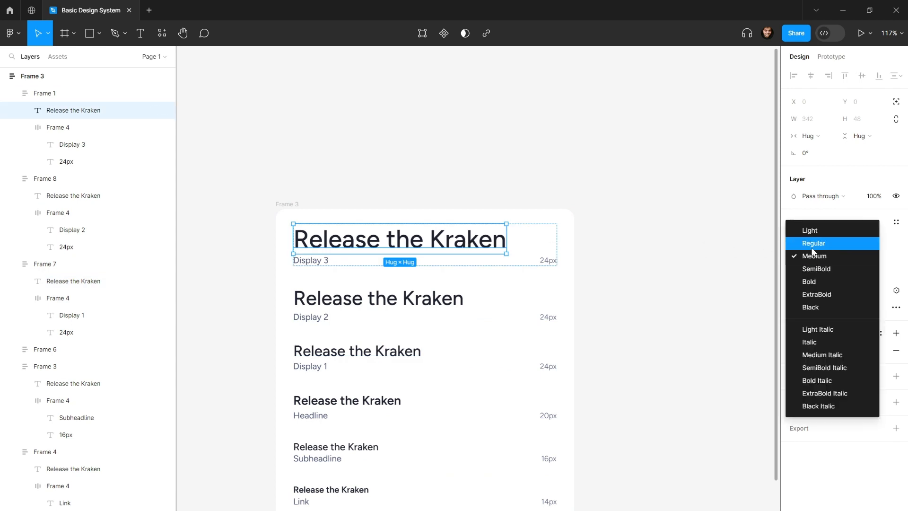
{"action": "key", "text": "Escape"}
Set the Display 1 sample text's line height to 32.
{"action": "left_click", "coordinate": [365, 350], "text": "ctrl"}
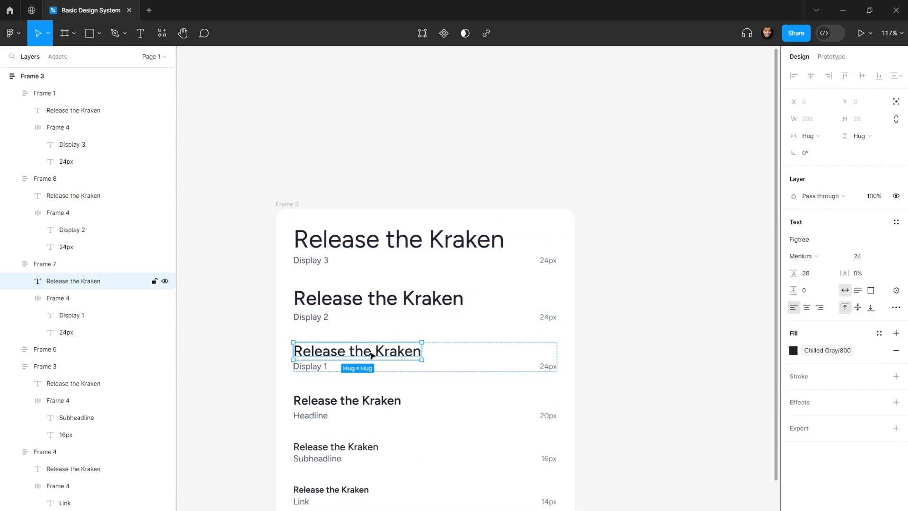
{"action": "left_click", "coordinate": [412, 350]}
{"action": "left_click", "coordinate": [411, 350]}
{"action": "left_click", "coordinate": [807, 273]}
{"action": "type", "text": "auto"}
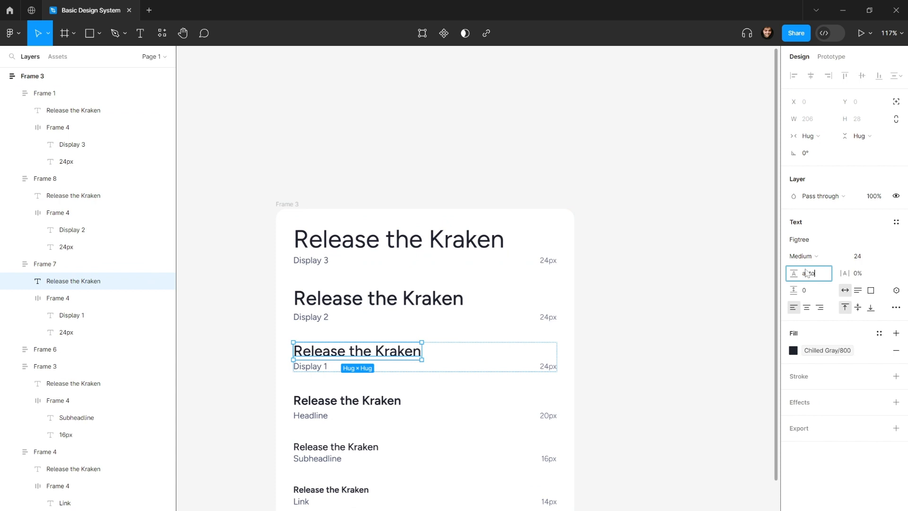
{"action": "key", "text": "Return"}
{"action": "left_click", "coordinate": [807, 274]}
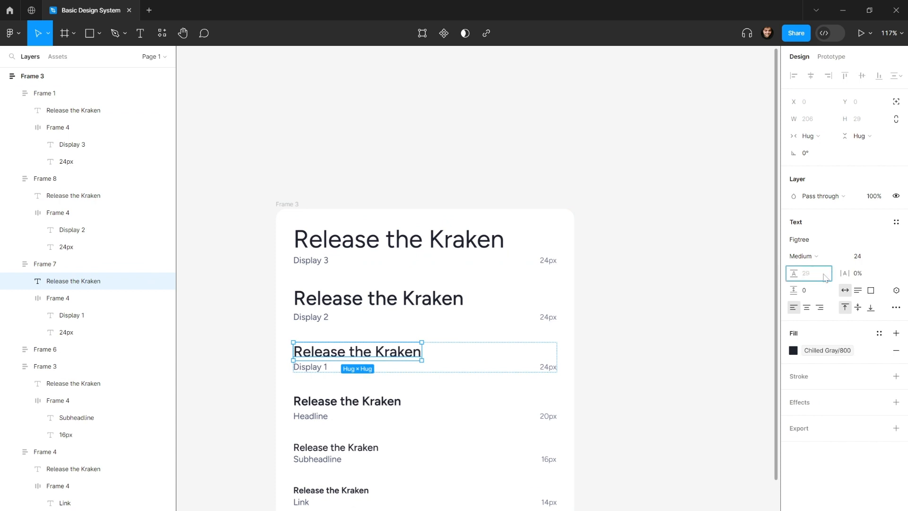
{"action": "type", "text": "32"}
{"action": "key", "text": "Return"}
{"action": "left_click", "coordinate": [392, 405], "text": "ctrl"}
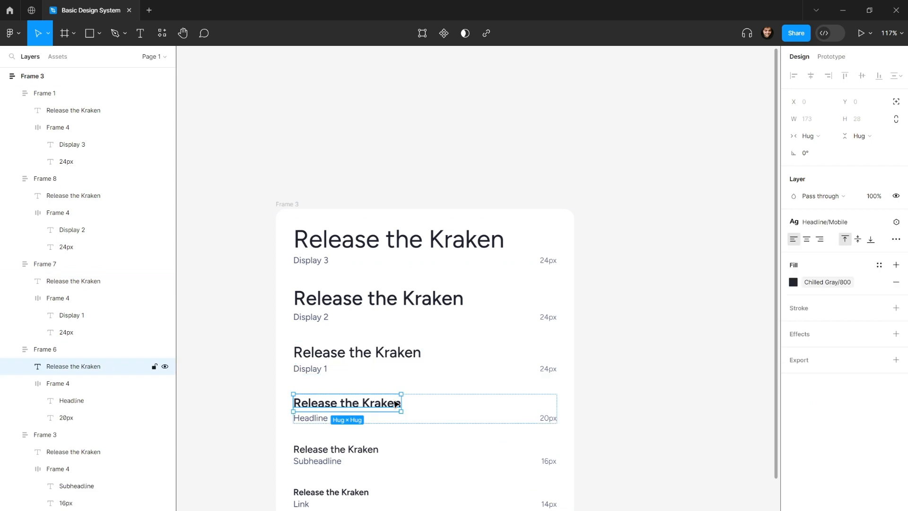
Create a text style named "Display 1 / Mobile" from the Display 1 sample text.
{"action": "left_click", "coordinate": [394, 360]}
{"action": "left_click", "coordinate": [394, 360], "text": "ctrl"}
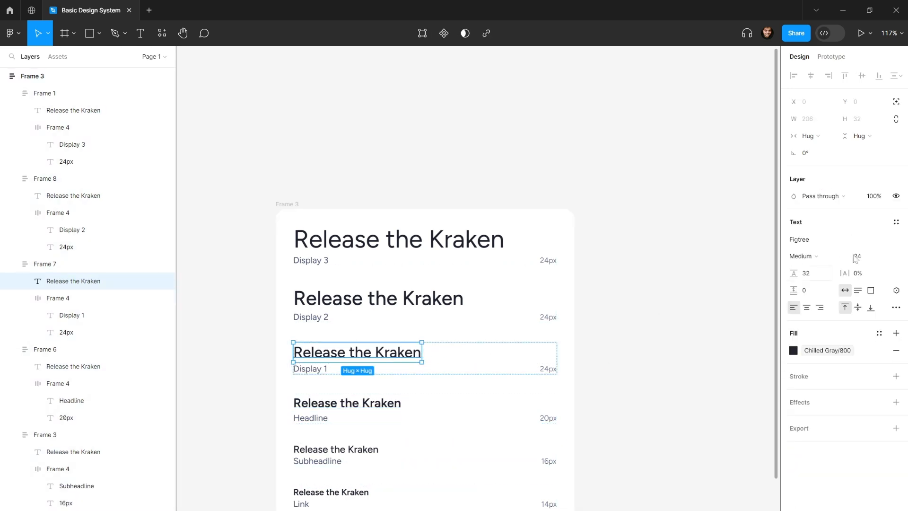
{"action": "left_click", "coordinate": [896, 222]}
{"action": "left_click", "coordinate": [891, 241]}
{"action": "type", "text": "Display"}
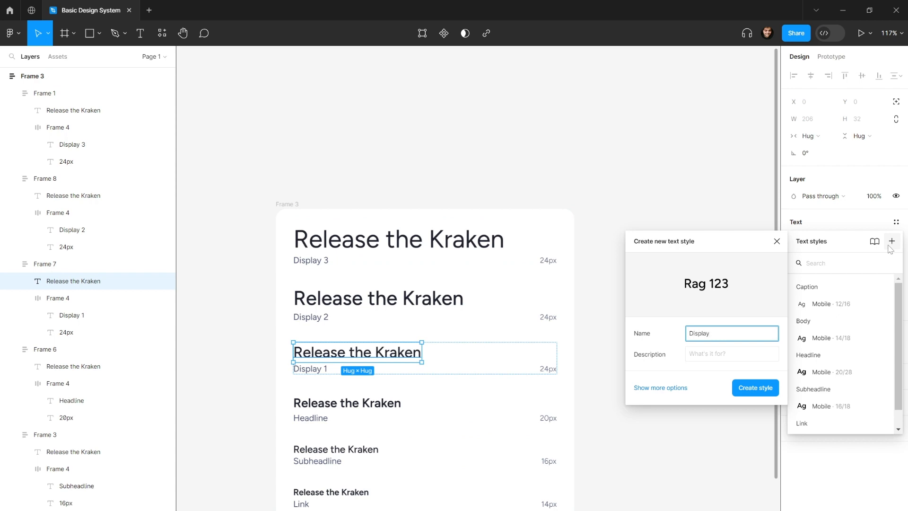
{"action": "key", "text": "ctrl+a"}
{"action": "key", "text": "Right"}
{"action": "key", "text": "ctrl+a"}
{"action": "key", "text": "Right"}
{"action": "type", "text": "1 / Mobile"}
{"action": "key", "text": "Return"}
Create a text style named "Display 2 / Mobile" from the Display 2 sample text.
{"action": "left_click", "coordinate": [412, 301]}
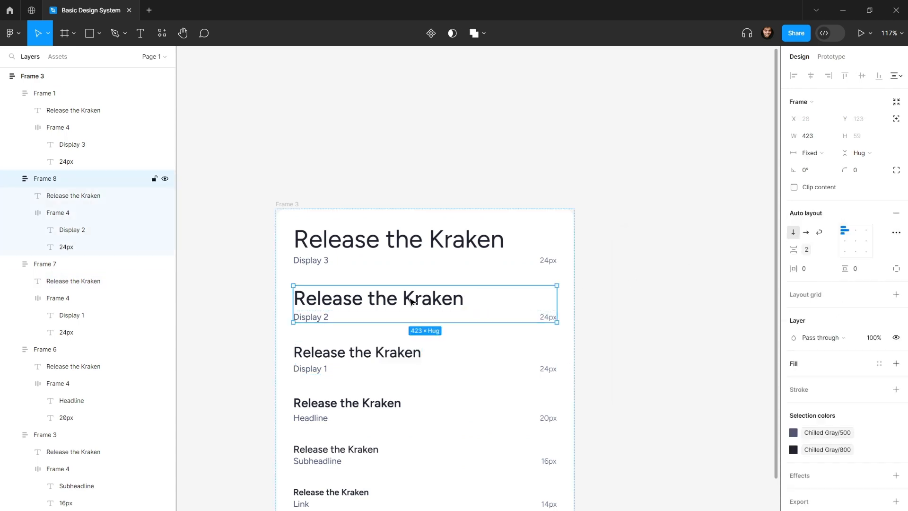
{"action": "left_click", "coordinate": [413, 301]}
{"action": "left_click", "coordinate": [896, 222]}
{"action": "left_click", "coordinate": [892, 242]}
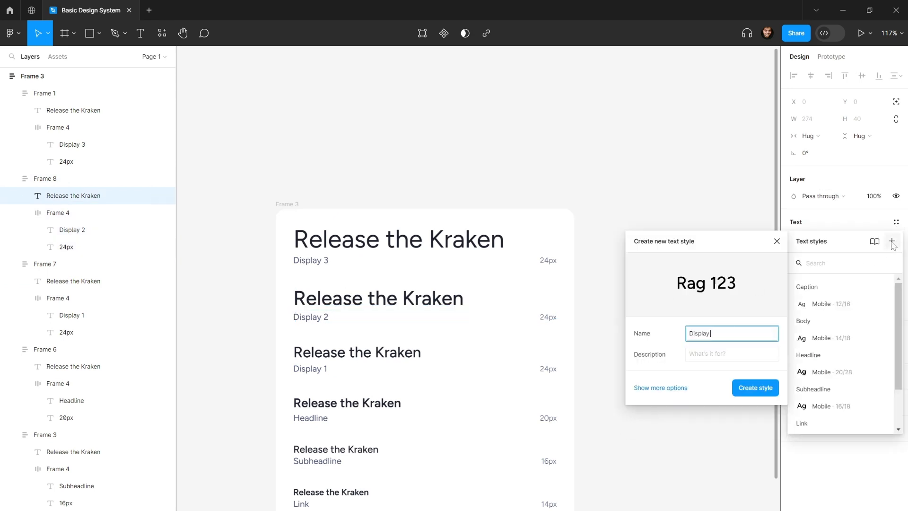
{"action": "type", "text": "2 /"}
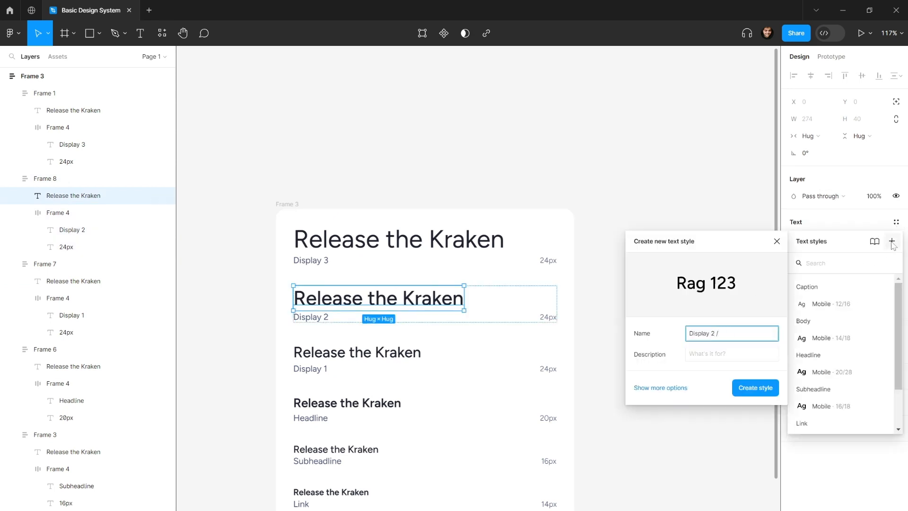
{"action": "type", "text": " Noble"}
{"action": "key", "text": "Return"}
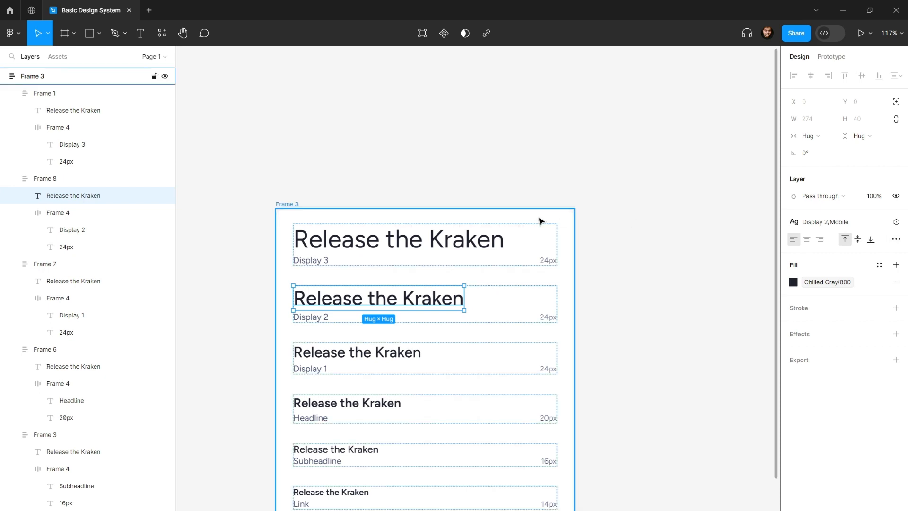
Create a text style named "Display 3 / Mobile" from the Display 3 sample text.
{"action": "double_click", "coordinate": [481, 240]}
{"action": "left_click", "coordinate": [896, 222]}
{"action": "left_click", "coordinate": [892, 241]}
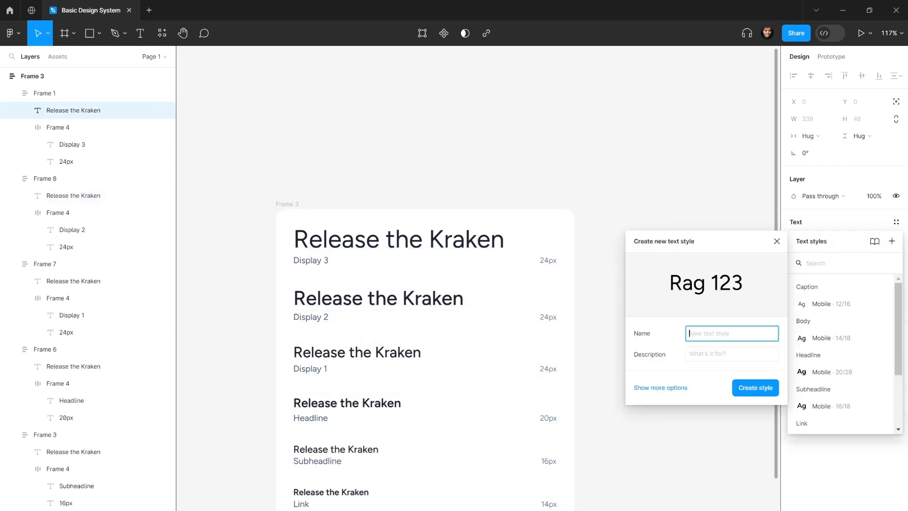
{"action": "type", "text": "Display 3 / Mobile"}
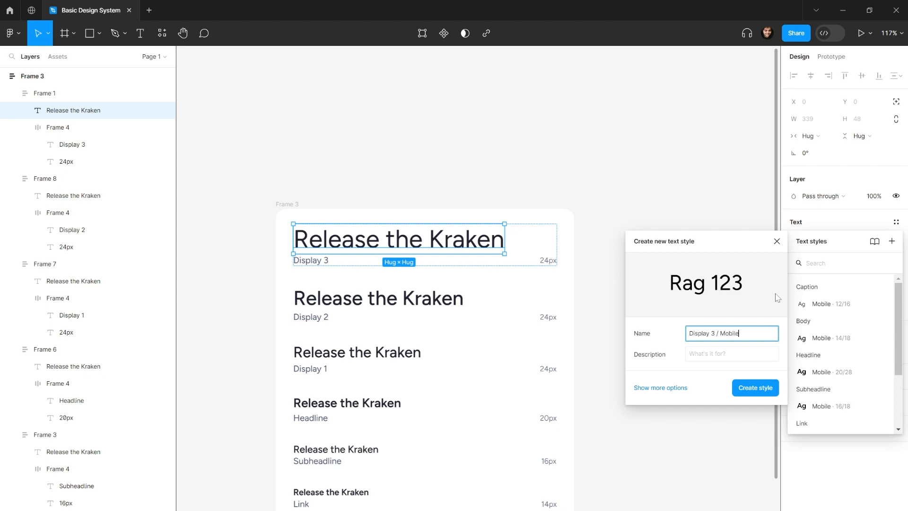
{"action": "key", "text": "Return"}
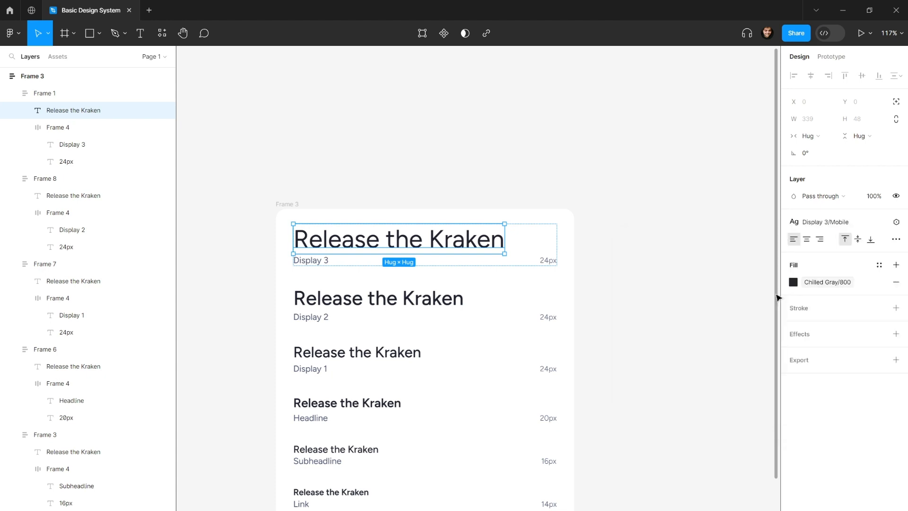
Rename the frame holding all the type samples as "Mobile Text Styles".
{"action": "left_click", "coordinate": [589, 292]}
{"action": "scroll", "coordinate": [611, 246], "scroll_direction": "down", "scroll_amount": 5}
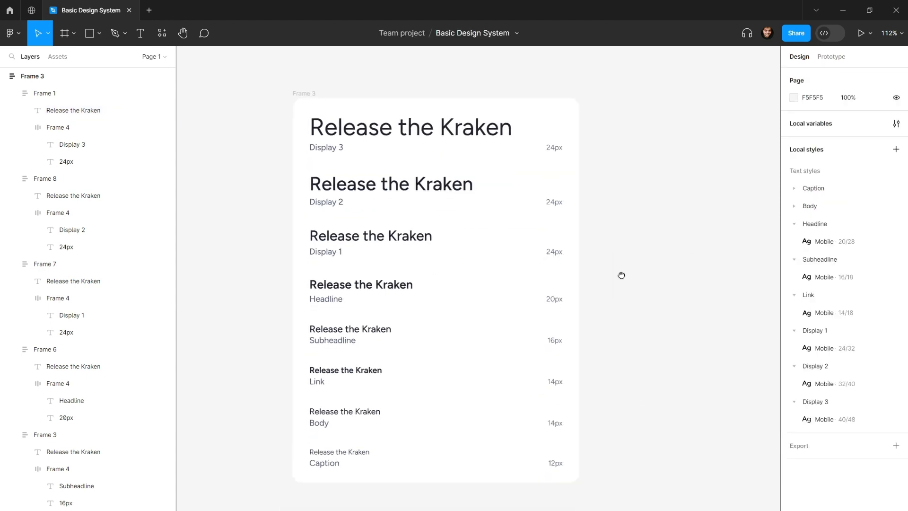
{"action": "left_click_drag", "start_coordinate": [563, 225], "coordinate": [549, 236]}
{"action": "scroll", "coordinate": [549, 236], "scroll_direction": "down", "scroll_amount": 3}
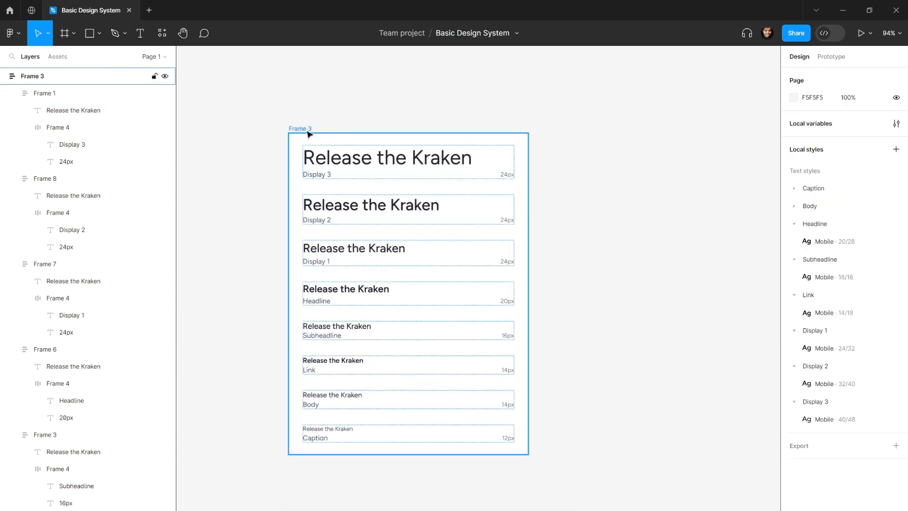
{"action": "left_click", "coordinate": [305, 129]}
{"action": "key", "text": "ctrl+r"}
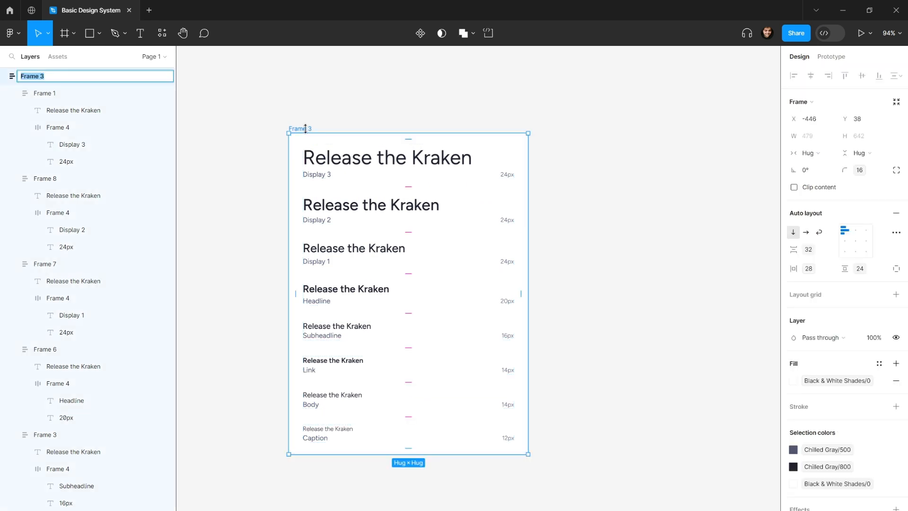
{"action": "key", "text": "BackSpace"}
{"action": "key", "text": "Return"}
{"action": "left_click", "coordinate": [310, 118]}
{"action": "scroll", "coordinate": [310, 118], "scroll_direction": "down", "scroll_amount": 3}
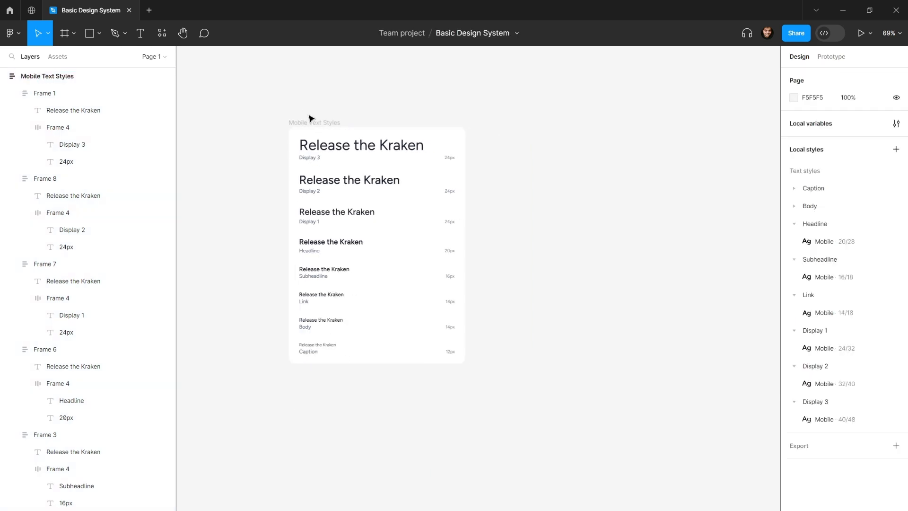
Duplicate the Mobile Text Styles frame beside the original and rename the copy as "Desktop Text Styles".
{"action": "left_click", "coordinate": [314, 123]}
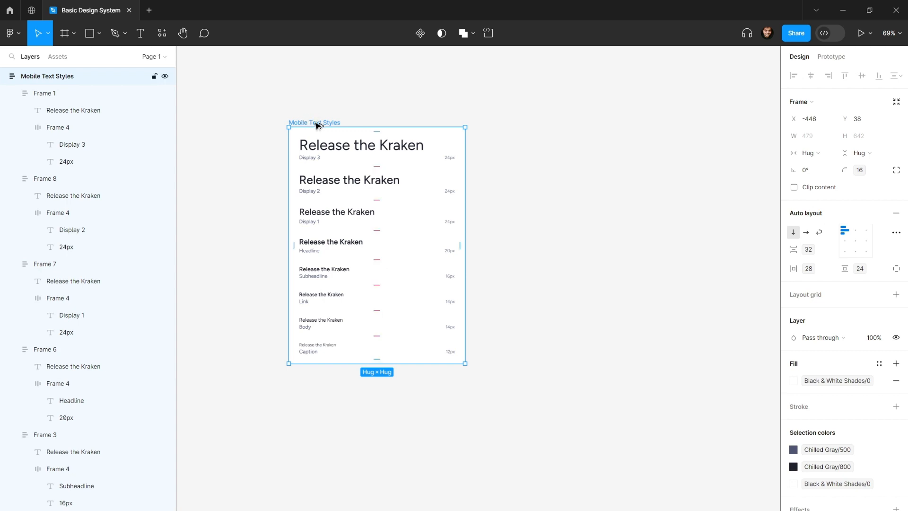
{"action": "left_click_drag", "start_coordinate": [351, 127], "coordinate": [514, 123]}
{"action": "key", "text": "ctrl+r"}
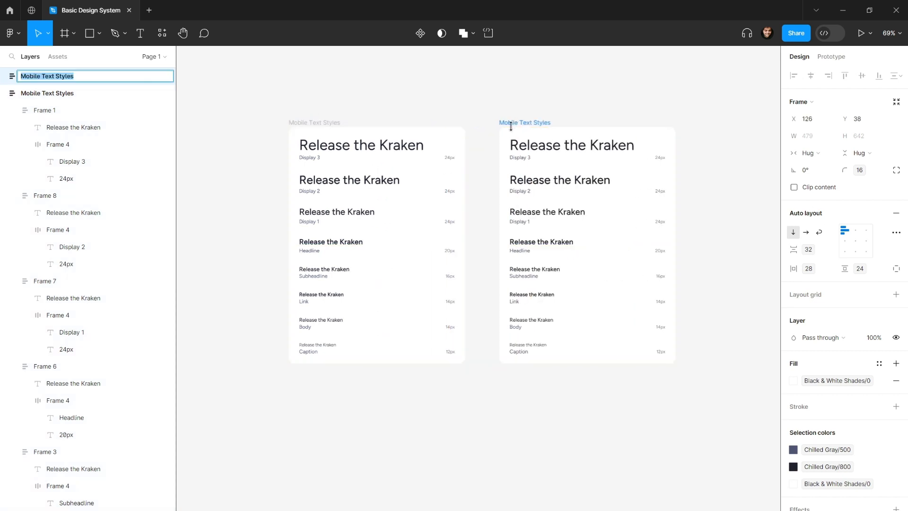
{"action": "key", "text": "Left"}
{"action": "key", "text": "ctrl+shift+Right"}
{"action": "key", "text": "BackSpace"}
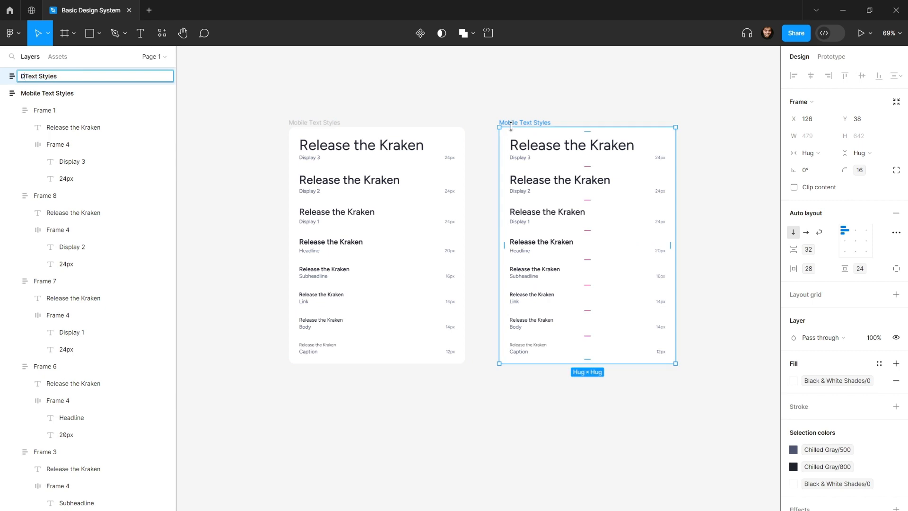
{"action": "type", "text": "Desktop"}
{"action": "key", "text": "Return"}
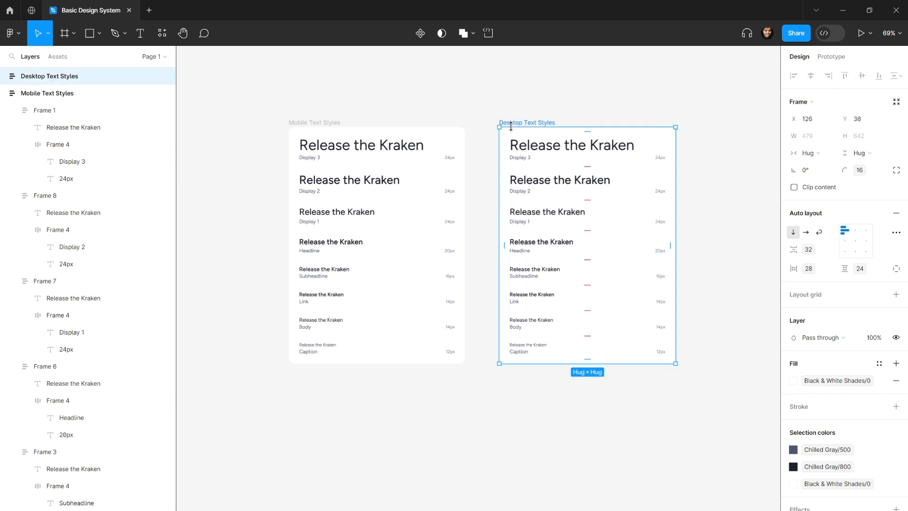
{"action": "left_click", "coordinate": [531, 112]}
Detach the text styles from the Display 3, Display 2, Display 1 and Headline samples in the Desktop Text Styles frame.
{"action": "scroll", "coordinate": [520, 118], "scroll_direction": "right", "scroll_amount": 3}
{"action": "left_click", "coordinate": [457, 131], "text": "ctrl"}
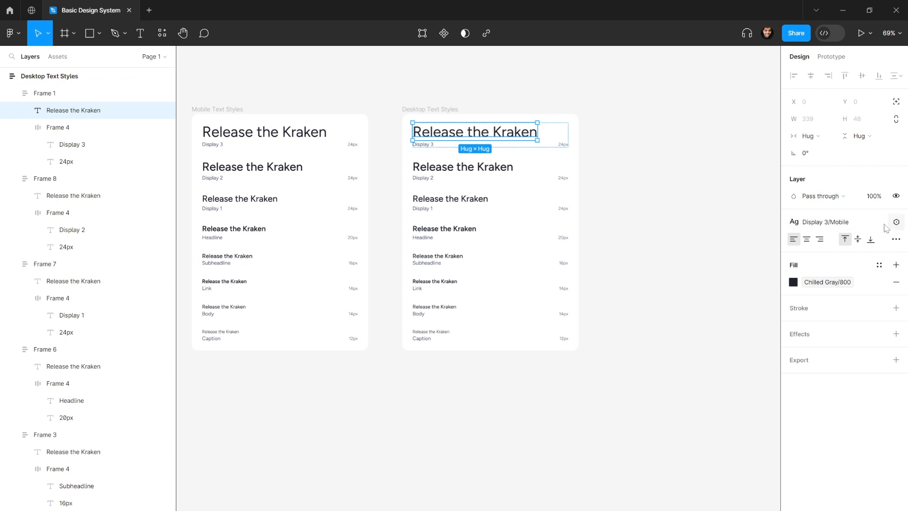
{"action": "left_click", "coordinate": [509, 167], "text": "ctrl"}
{"action": "left_click", "coordinate": [879, 222]}
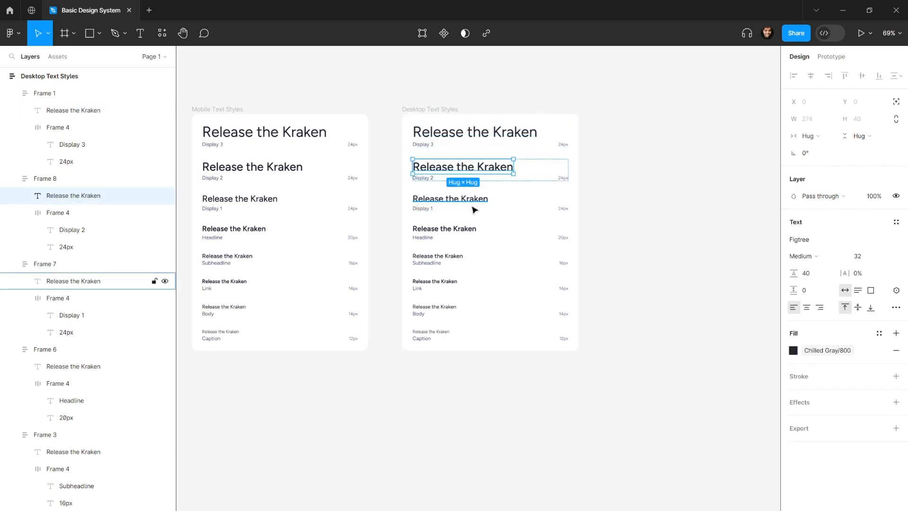
{"action": "left_click", "coordinate": [468, 198], "text": "ctrl"}
{"action": "left_click", "coordinate": [879, 222]}
{"action": "left_click", "coordinate": [468, 229], "text": "ctrl"}
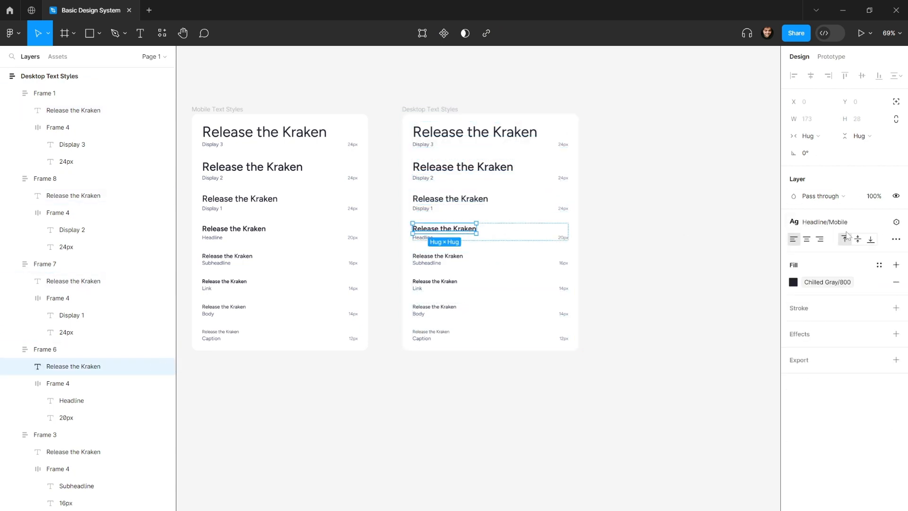
{"action": "left_click", "coordinate": [879, 222]}
Detach the text styles from the Subheadline, Link, Body and Caption samples in the Desktop Text Styles frame.
{"action": "left_click", "coordinate": [455, 256], "text": "ctrl"}
{"action": "left_click", "coordinate": [878, 222]}
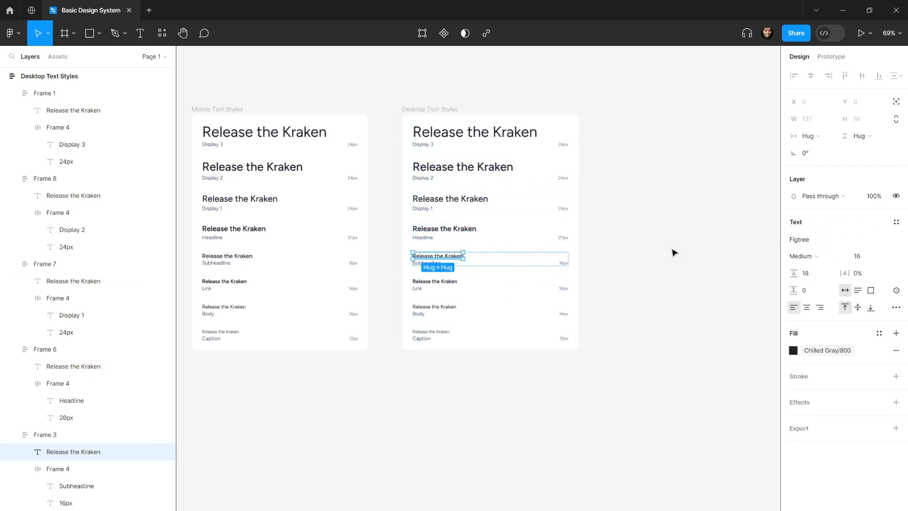
{"action": "left_click", "coordinate": [437, 282], "text": "ctrl"}
{"action": "left_click", "coordinate": [879, 222]}
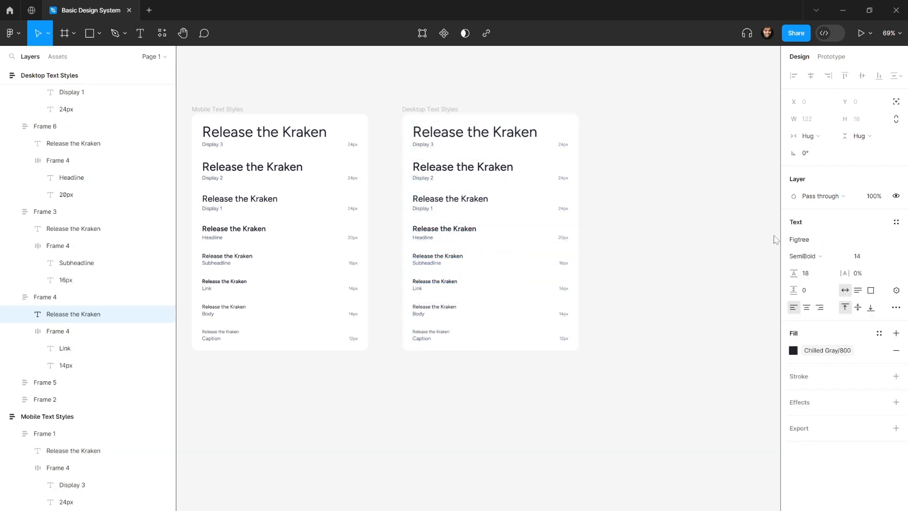
{"action": "left_click", "coordinate": [440, 307], "text": "ctrl"}
{"action": "left_click", "coordinate": [879, 222]}
{"action": "left_click", "coordinate": [452, 332], "text": "ctrl"}
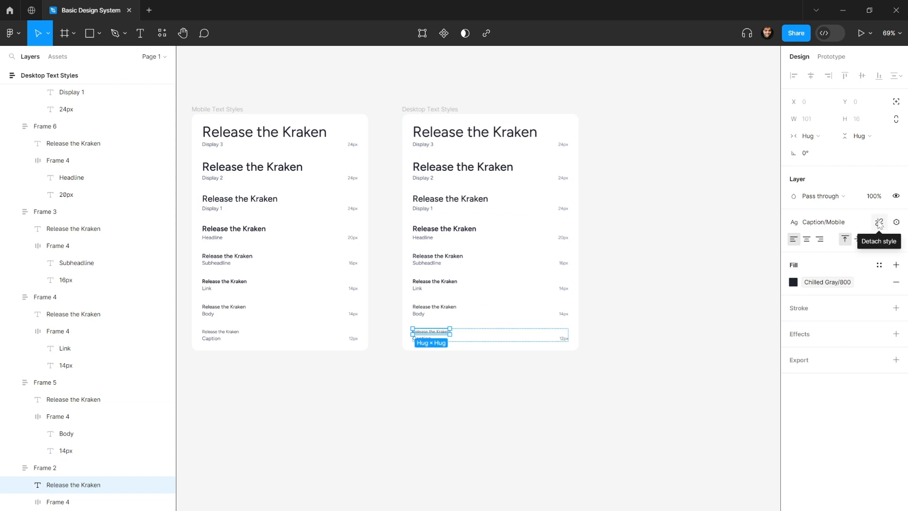
{"action": "left_click", "coordinate": [671, 174]}
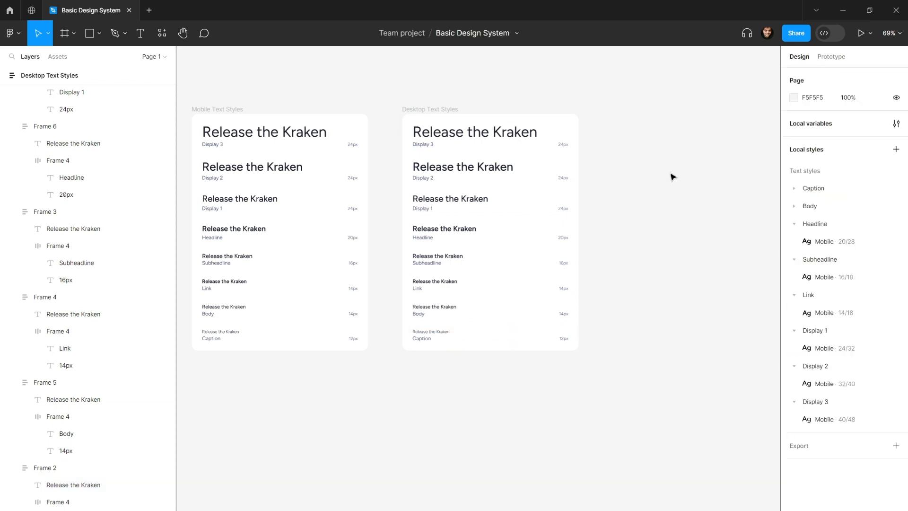
{"action": "right_click", "coordinate": [809, 243]}
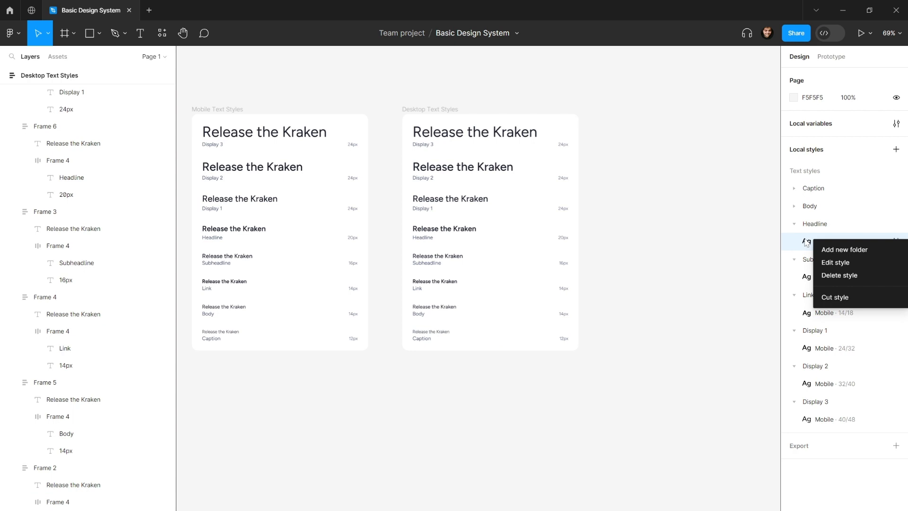
{"action": "left_click", "coordinate": [806, 244]}
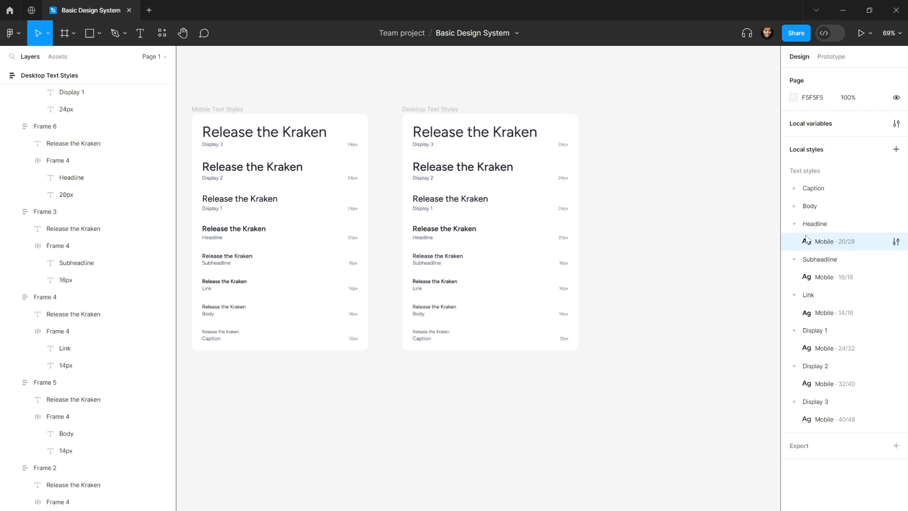
Set the font size of the Display 3 sample text in the Desktop Text Styles frame to 48.
{"action": "scroll", "coordinate": [424, 152], "scroll_direction": "up", "scroll_amount": 3}
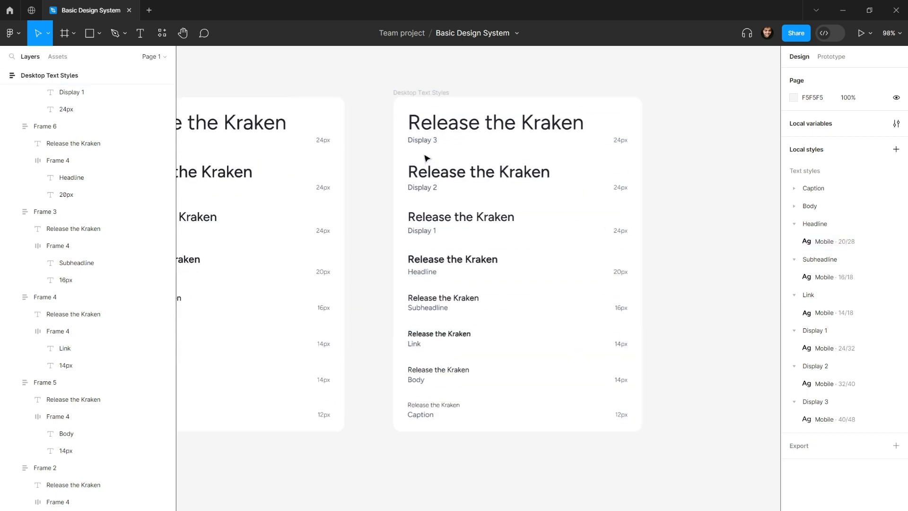
{"action": "left_click", "coordinate": [443, 134]}
{"action": "scroll", "coordinate": [473, 134], "scroll_direction": "up", "scroll_amount": 3}
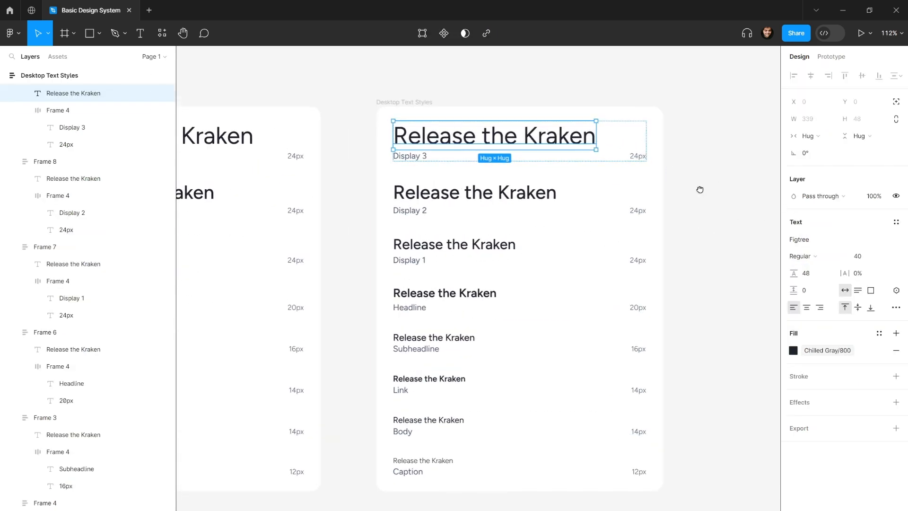
{"action": "scroll", "coordinate": [662, 212], "scroll_direction": "up", "scroll_amount": 1}
{"action": "left_click", "coordinate": [859, 256]}
{"action": "type", "text": "48"}
{"action": "key", "text": "Return"}
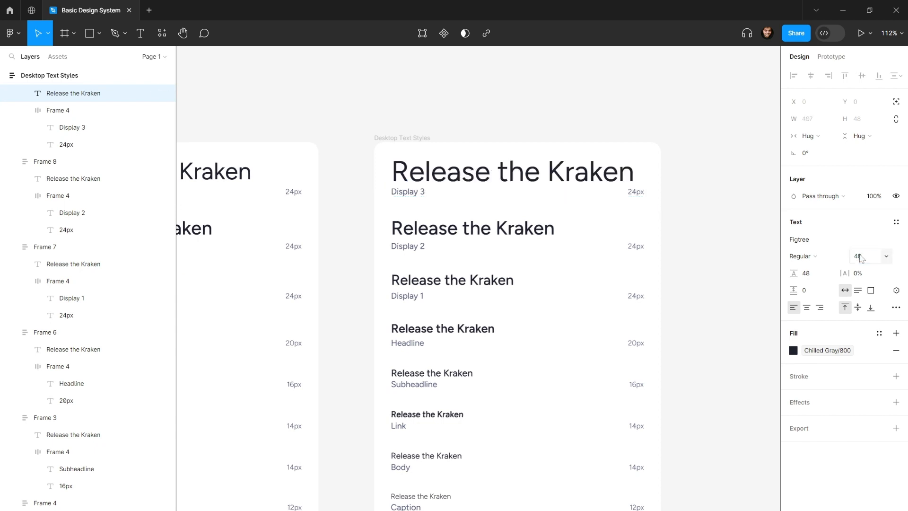
Change the Display 3 size label in the Mobile Text Styles frame to 48px.
{"action": "scroll", "coordinate": [360, 196], "scroll_direction": "left", "scroll_amount": 1}
{"action": "left_click", "coordinate": [306, 195]}
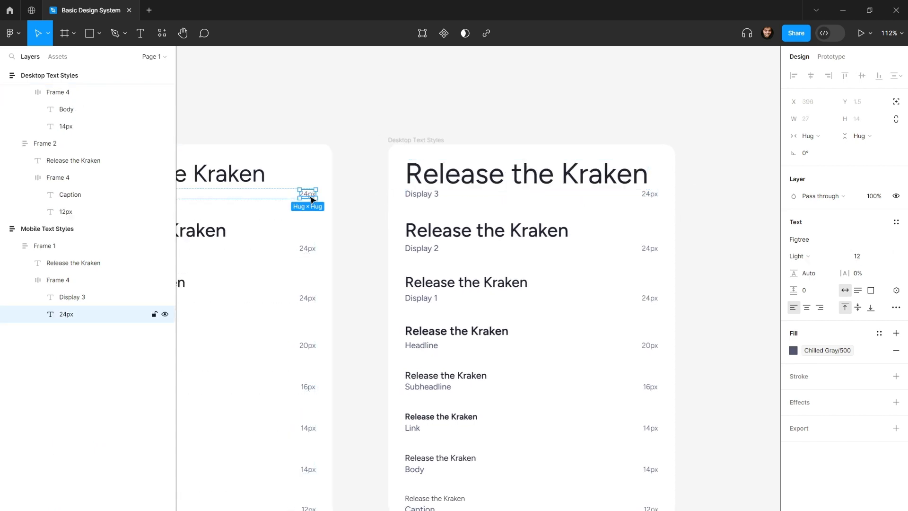
{"action": "scroll", "coordinate": [273, 195], "scroll_direction": "left", "scroll_amount": 3}
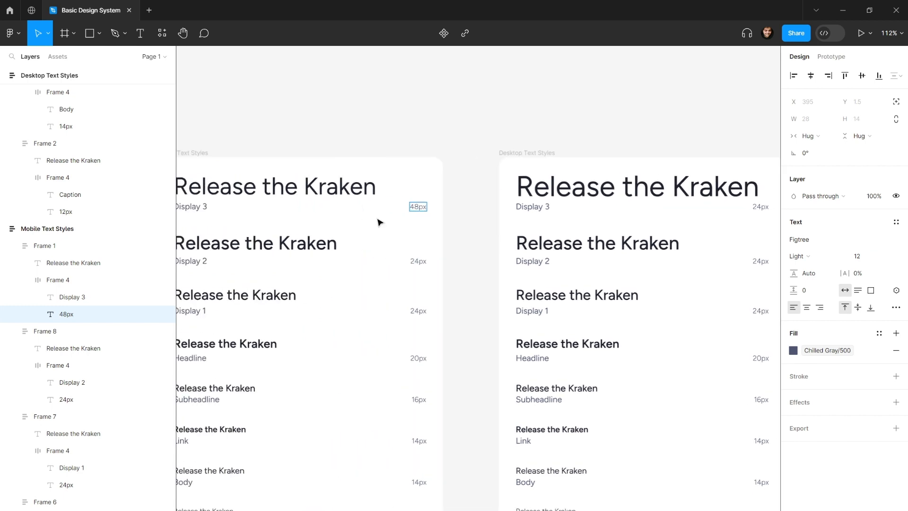
Check the Display 2 sample's text style in the Mobile Text Styles frame and change its size label to 32px.
{"action": "left_click", "coordinate": [327, 243]}
{"action": "left_click", "coordinate": [844, 223]}
{"action": "left_click", "coordinate": [845, 226]}
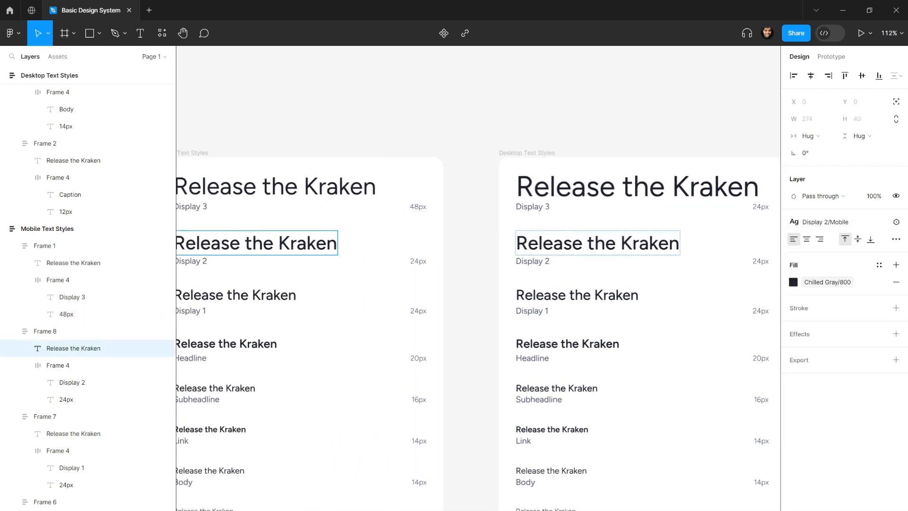
{"action": "left_click", "coordinate": [418, 261]}
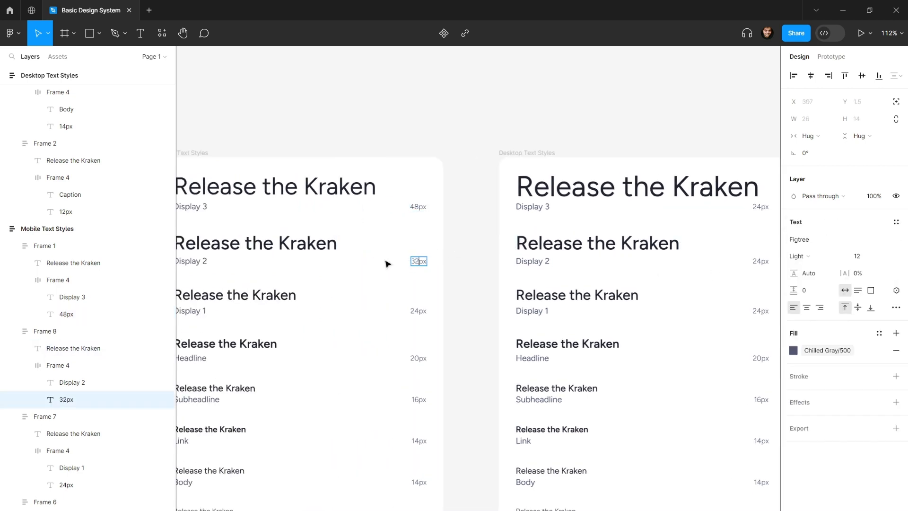
Correct the Display 3 size label in the Mobile Text Styles frame to 40px.
{"action": "left_click_drag", "start_coordinate": [419, 207], "coordinate": [389, 208]}
{"action": "type", "text": "4"}
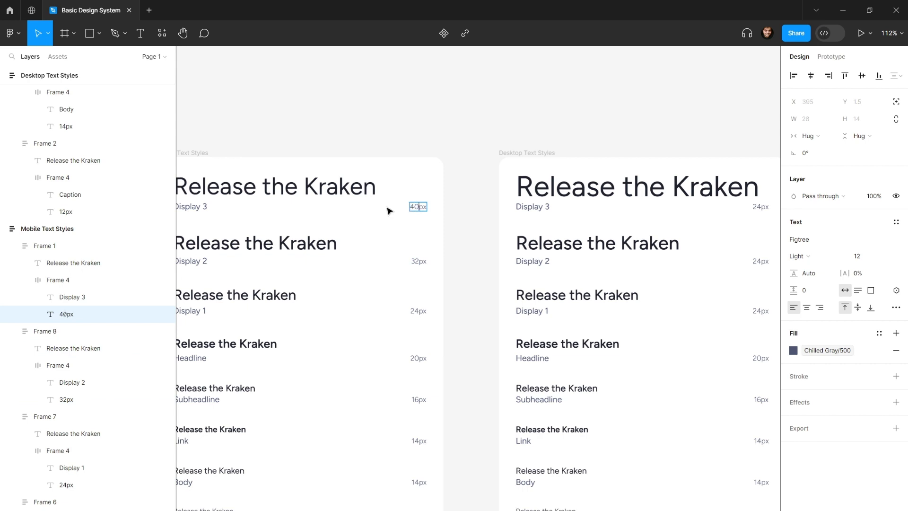
{"action": "key", "text": "Escape"}
Change the Display 3 size label in the Desktop Text Styles frame to 48px.
{"action": "scroll", "coordinate": [489, 318], "scroll_direction": "right", "scroll_amount": 3}
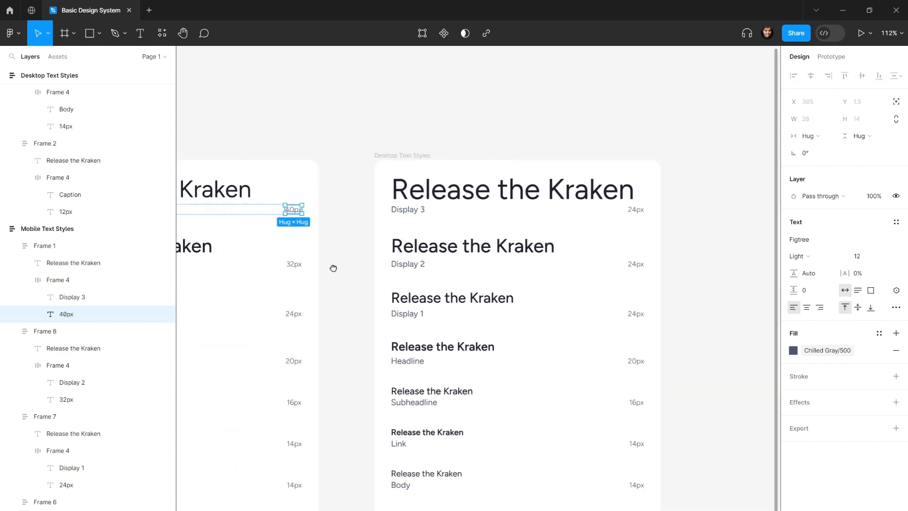
{"action": "left_click", "coordinate": [634, 210]}
{"action": "left_click_drag", "start_coordinate": [638, 209], "coordinate": [626, 210]}
{"action": "type", "text": "48"}
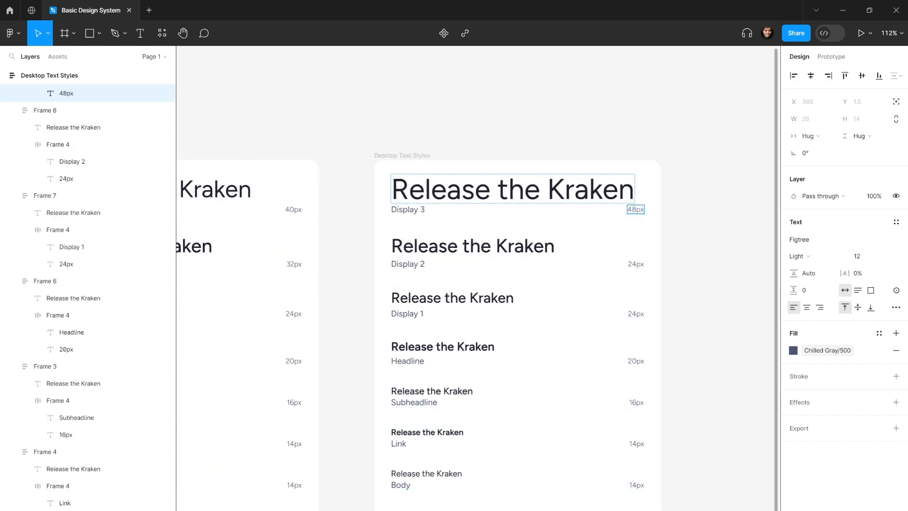
Set the Display 2 sample's font size to 36 in the Desktop Text Styles frame and change its size label to 36px.
{"action": "left_click", "coordinate": [530, 247]}
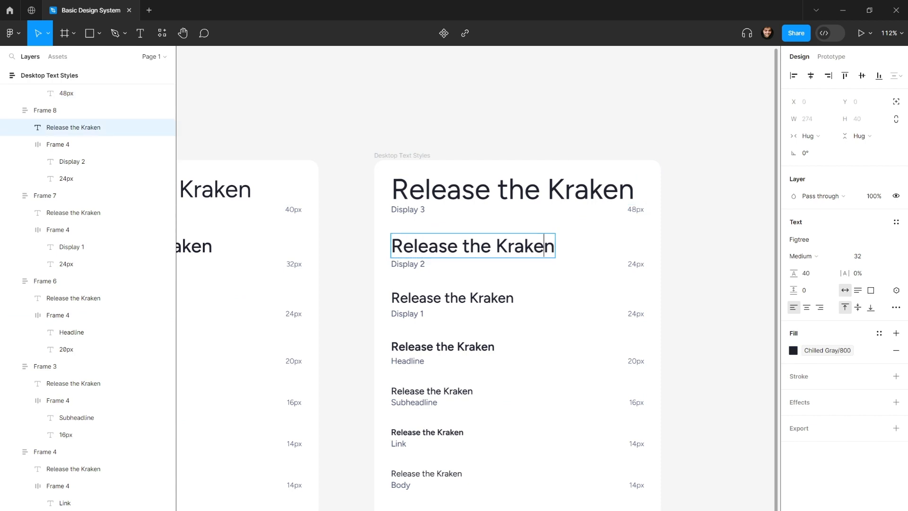
{"action": "left_click", "coordinate": [869, 261]}
{"action": "key", "text": "Return"}
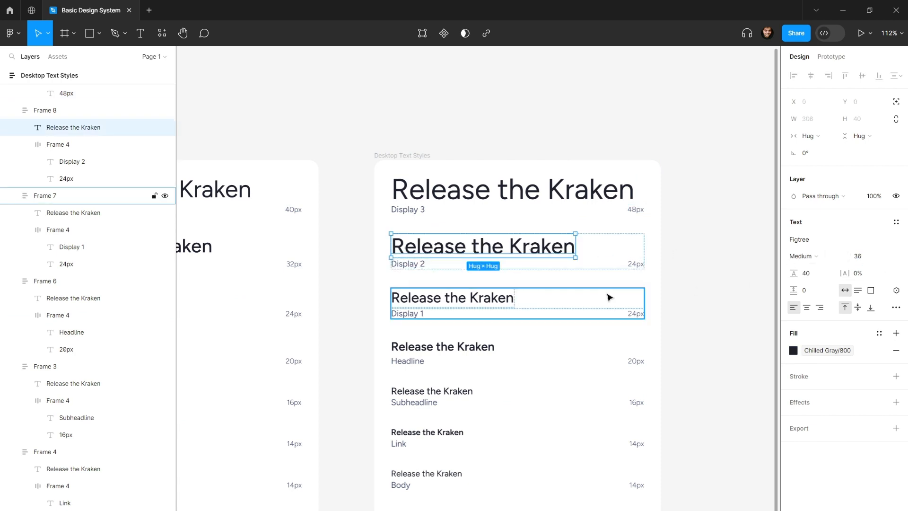
{"action": "double_click", "coordinate": [635, 264]}
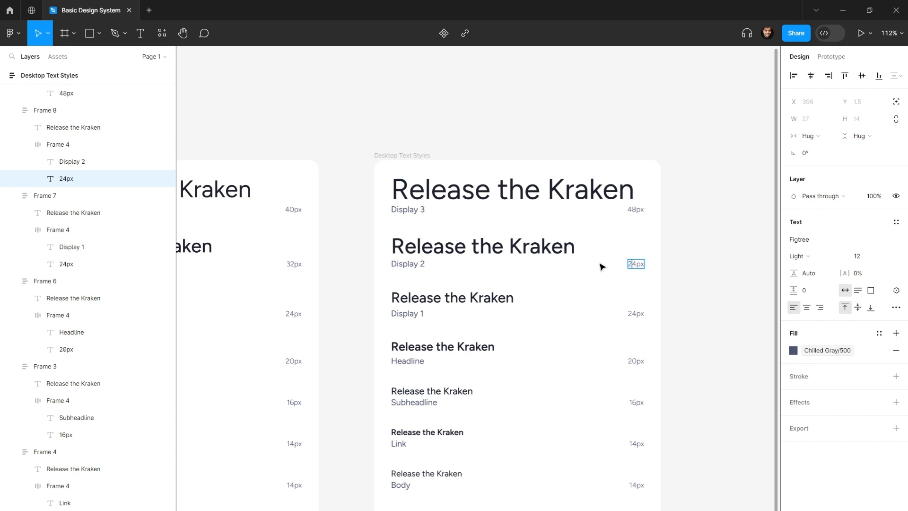
{"action": "type", "text": "36px"}
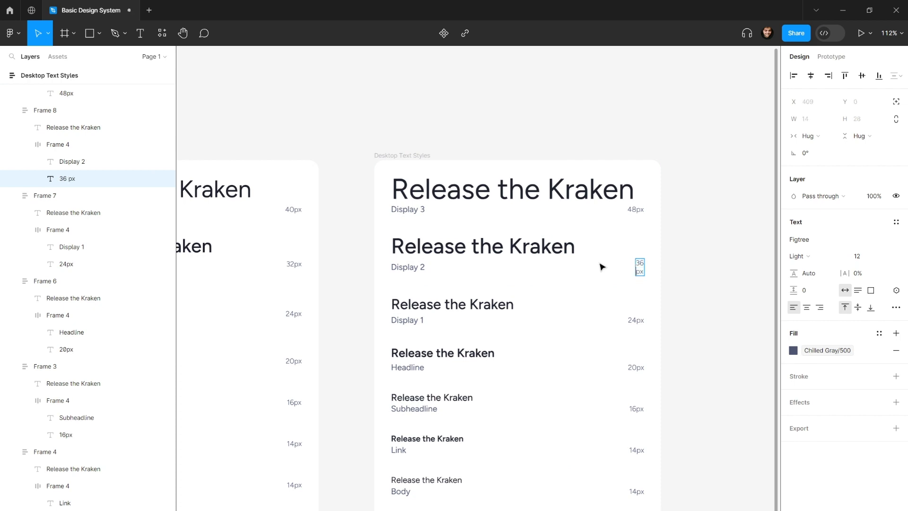
Set the Display 1 sample's font size to 28 in the Desktop Text Styles frame and change its size label to 28px.
{"action": "left_click", "coordinate": [506, 300]}
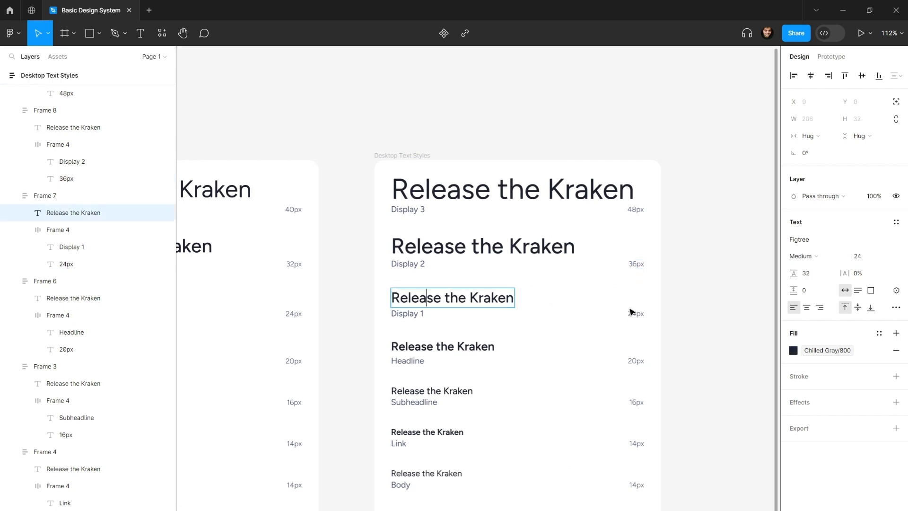
{"action": "left_click", "coordinate": [859, 259]}
{"action": "left_click", "coordinate": [603, 330]}
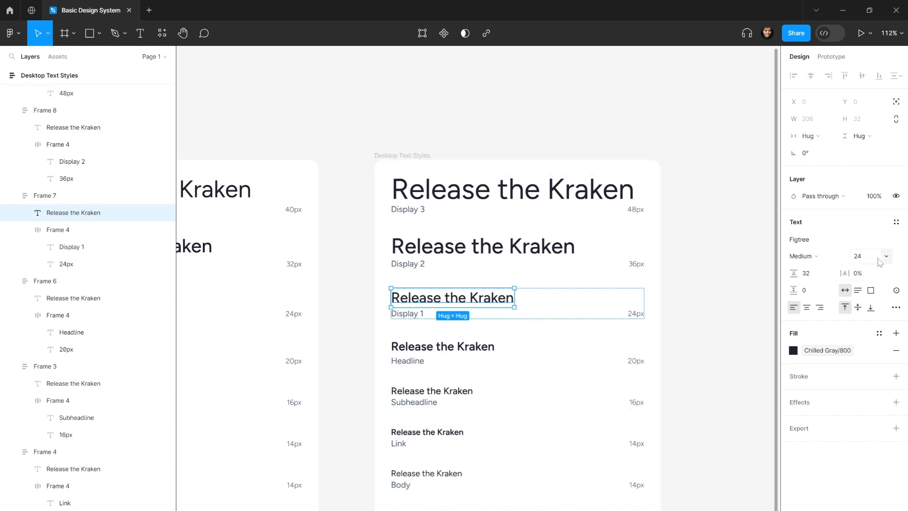
{"action": "left_click", "coordinate": [631, 315]}
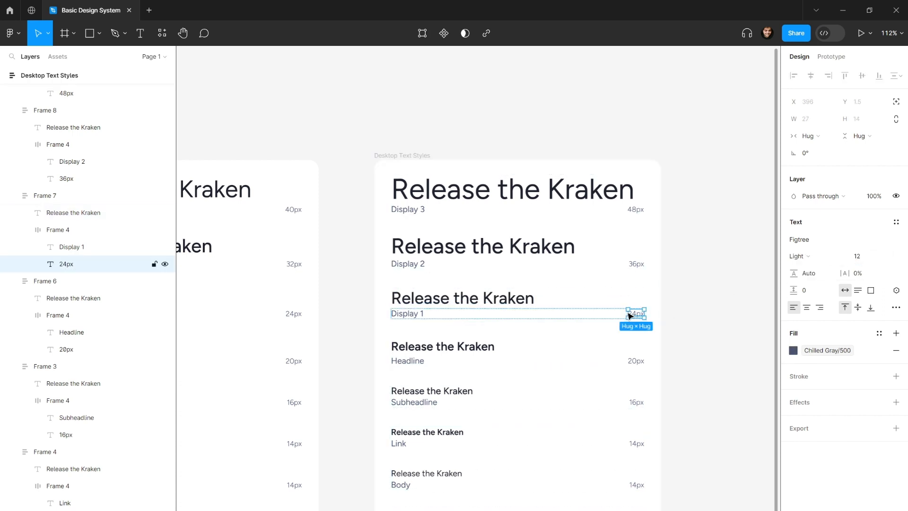
{"action": "double_click", "coordinate": [635, 316]}
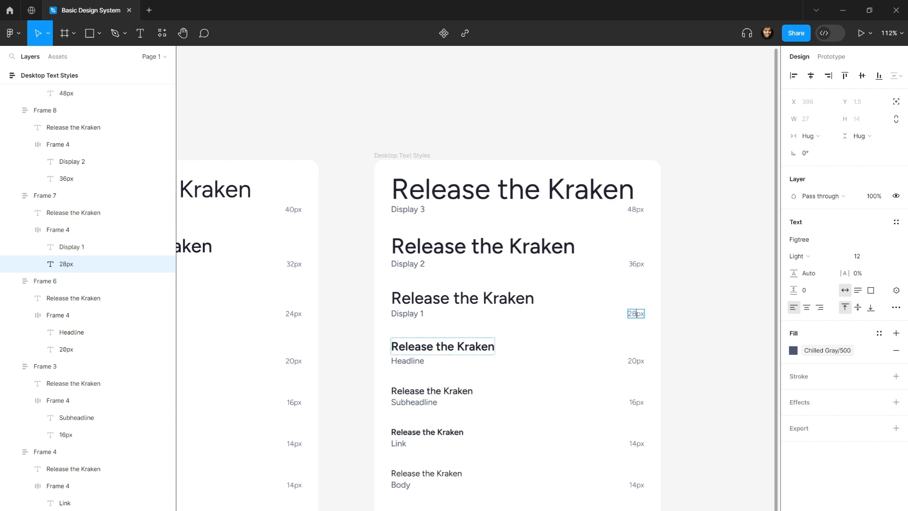
Set the Headline sample's font size to 24 in the Desktop Text Styles frame.
{"action": "left_click", "coordinate": [534, 346]}
{"action": "left_click", "coordinate": [475, 353], "text": "ctrl"}
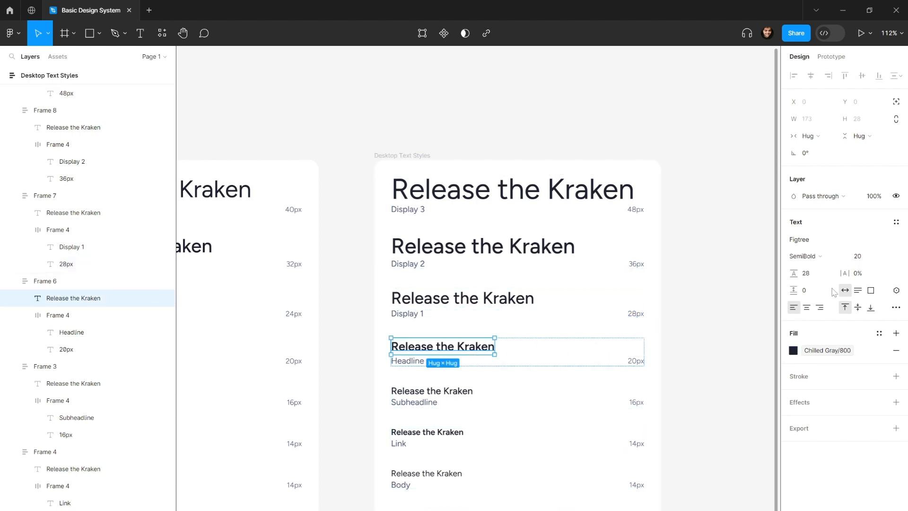
{"action": "left_click", "coordinate": [866, 257]}
{"action": "key", "text": "Return"}
{"action": "scroll", "coordinate": [604, 284], "scroll_direction": "down", "scroll_amount": 2}
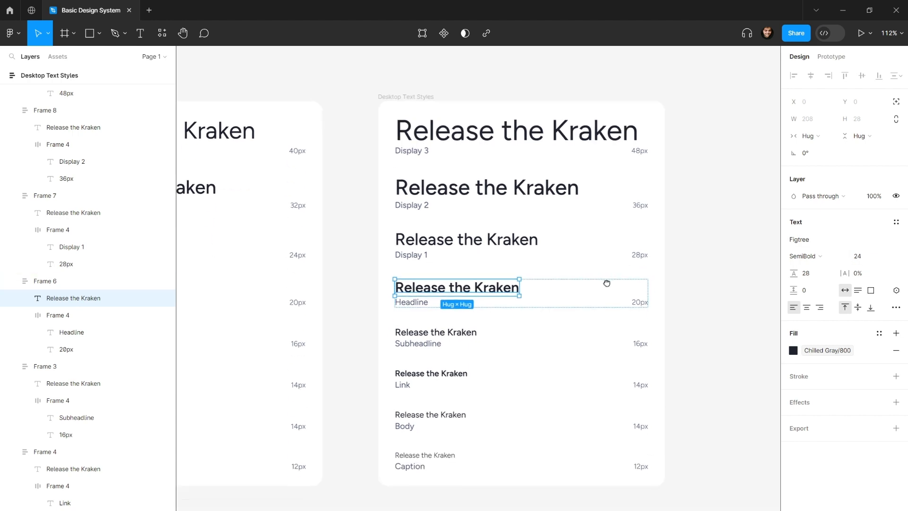
Set the font size of the desktop Subheadline sample text to 18 and the Link sample text to 16.
{"action": "left_click", "coordinate": [473, 326], "text": "ctrl"}
{"action": "left_click", "coordinate": [859, 258]}
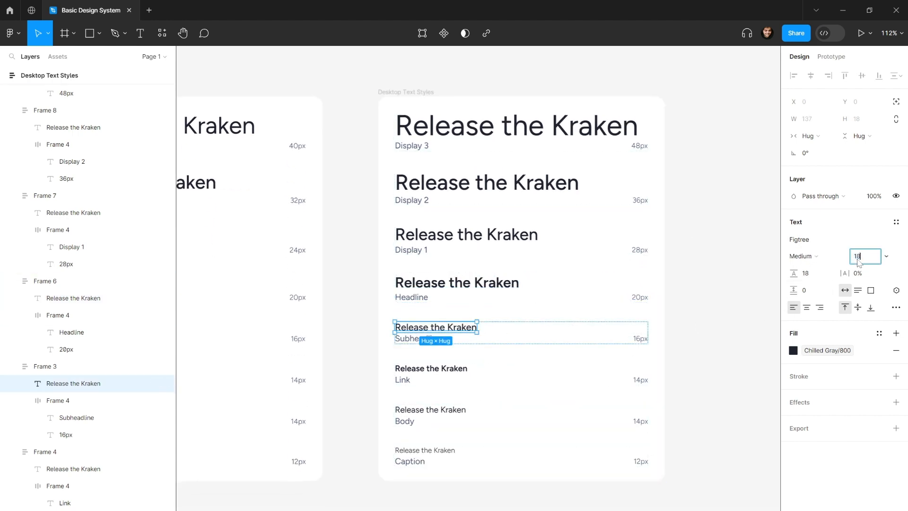
{"action": "key", "text": "Return"}
{"action": "left_click", "coordinate": [445, 368], "text": "ctrl"}
{"action": "left_click", "coordinate": [866, 258]}
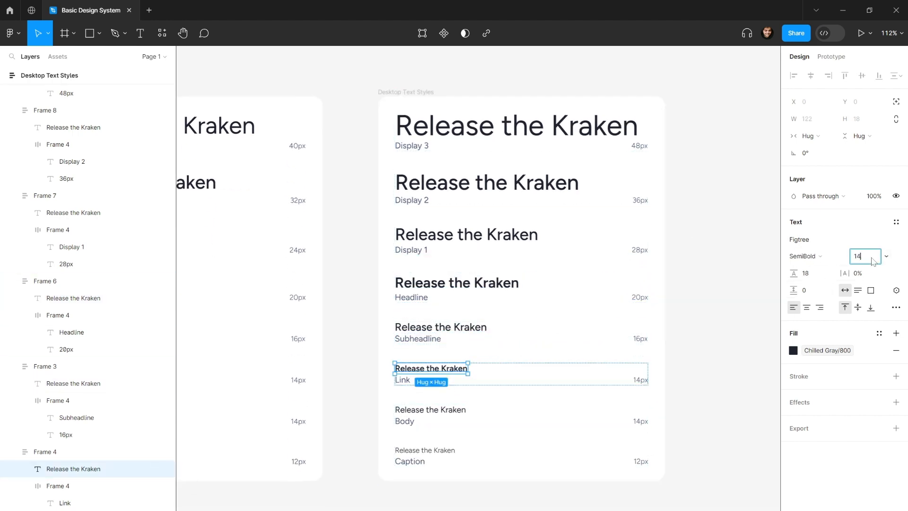
{"action": "type", "text": "16"}
{"action": "key", "text": "Return"}
Set the font size of the desktop Body sample text to 16 and the Caption sample text to 14.
{"action": "left_click", "coordinate": [454, 410], "text": "ctrl"}
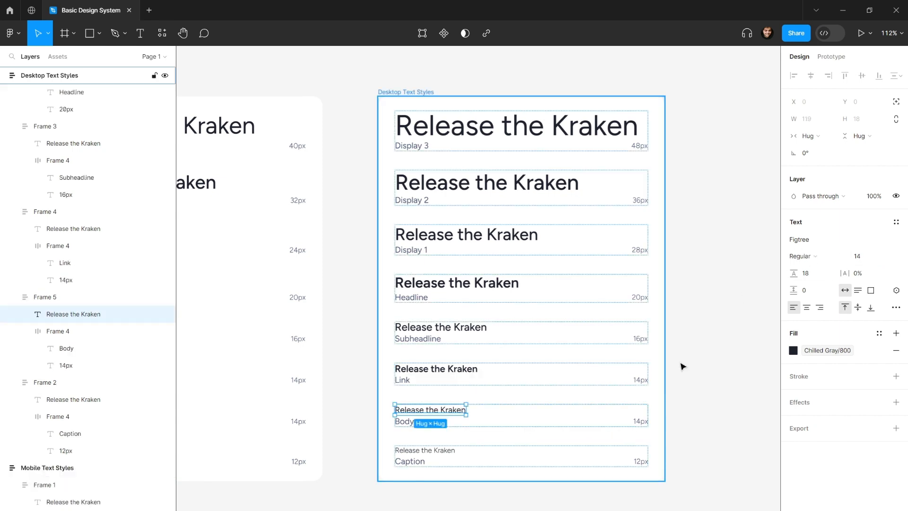
{"action": "left_click", "coordinate": [861, 258]}
{"action": "type", "text": "16"}
{"action": "key", "text": "Return"}
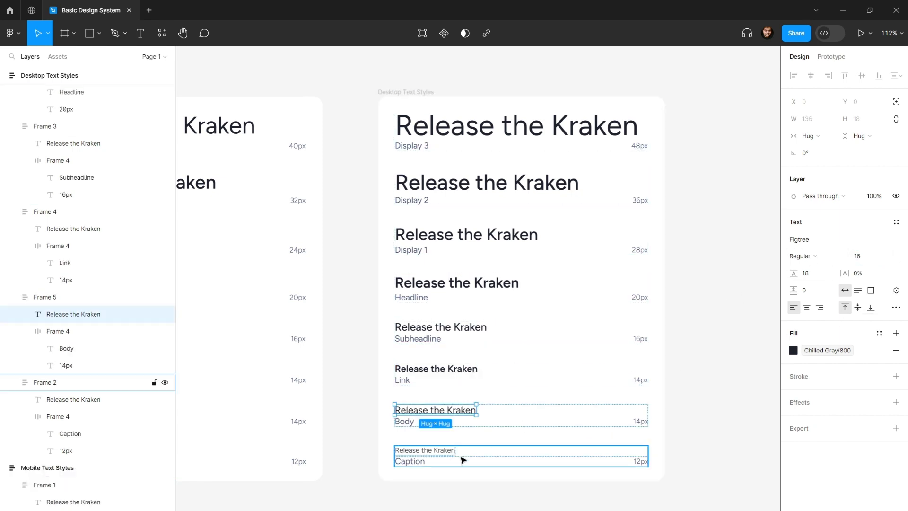
{"action": "left_click", "coordinate": [447, 452], "text": "ctrl"}
{"action": "left_click", "coordinate": [865, 257]}
{"action": "type", "text": "14"}
{"action": "key", "text": "Return"}
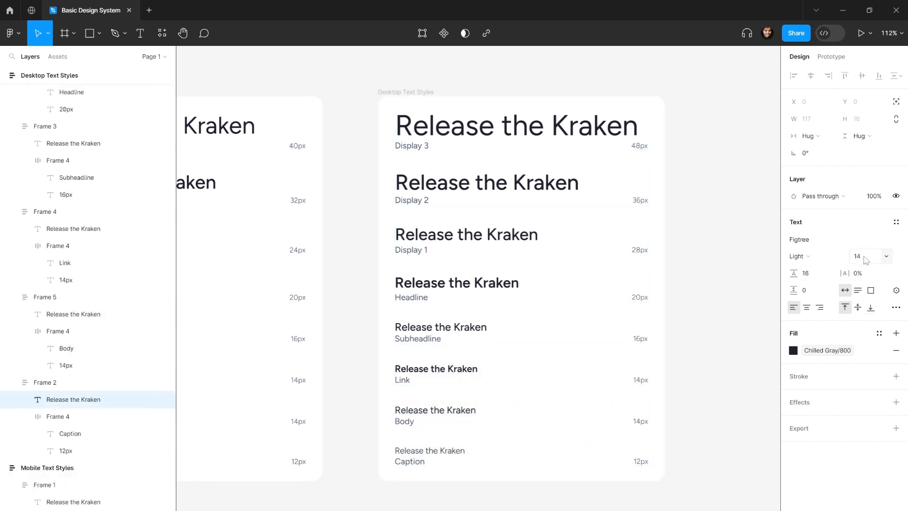
Update the desktop size labels to 14px for Caption, 16px for Body and 16px for Link.
{"action": "left_click", "coordinate": [639, 457], "text": "ctrl"}
{"action": "double_click", "coordinate": [637, 461]}
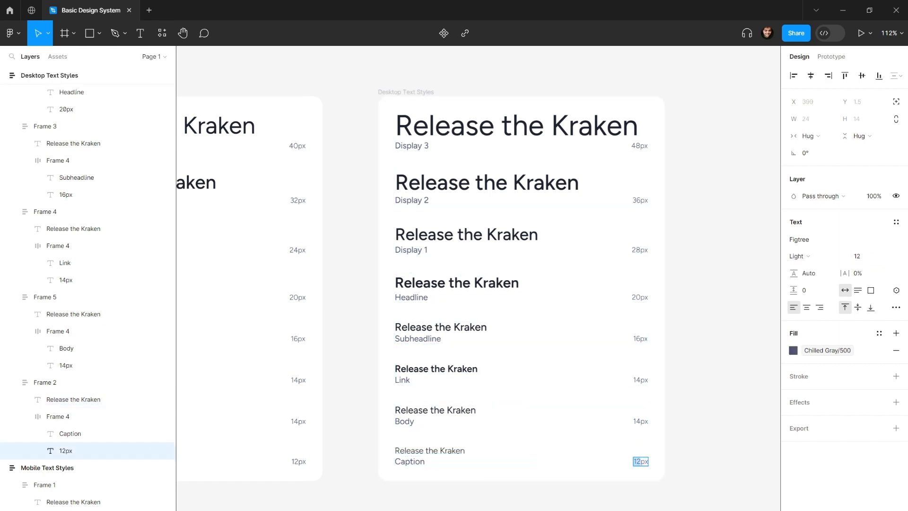
{"action": "type", "text": "14"}
{"action": "double_click", "coordinate": [639, 422]}
{"action": "type", "text": "16"}
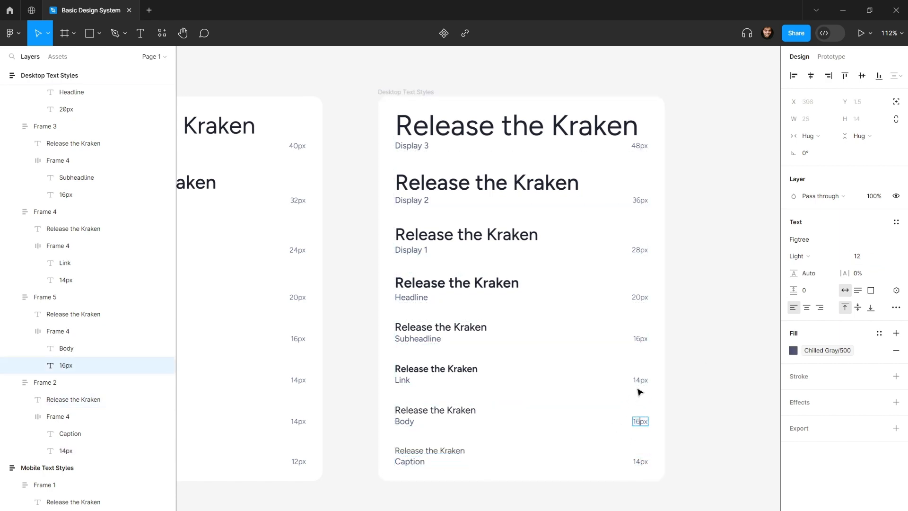
{"action": "double_click", "coordinate": [641, 380]}
{"action": "type", "text": "16"}
Update the desktop size labels to 18px for Subheadline and 24px for Headline.
{"action": "double_click", "coordinate": [640, 339]}
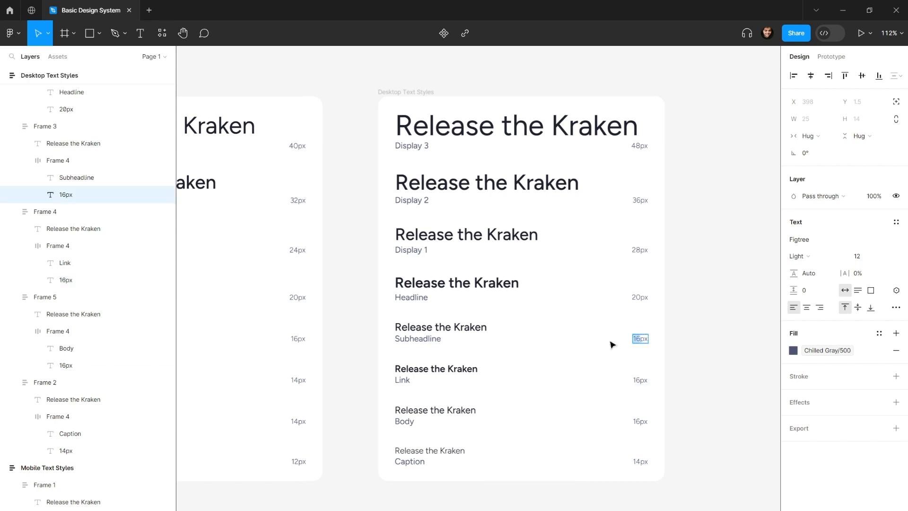
{"action": "type", "text": "18px"}
{"action": "left_click", "coordinate": [517, 282]}
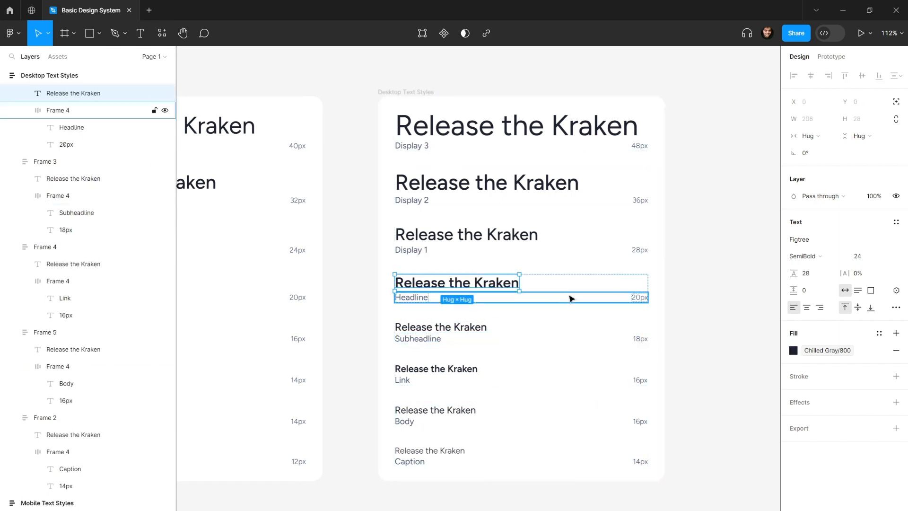
{"action": "double_click", "coordinate": [639, 297]}
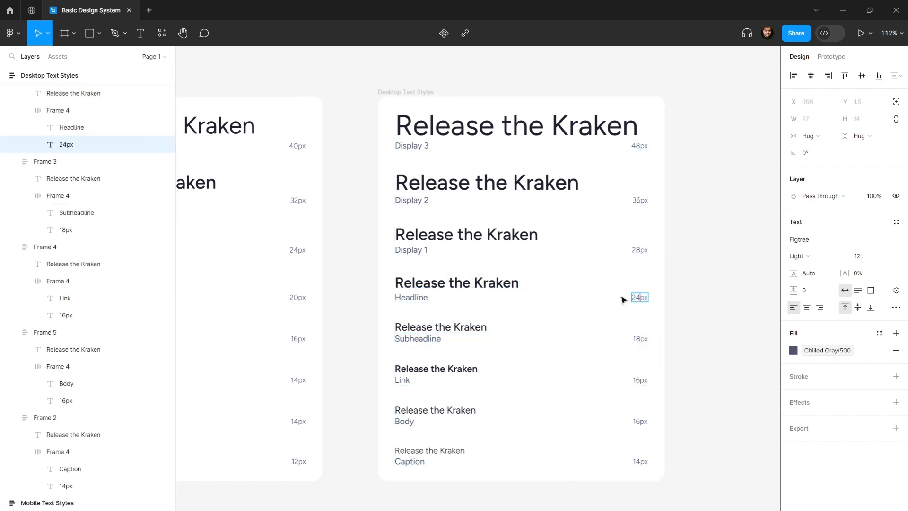
{"action": "left_click", "coordinate": [703, 217]}
{"action": "left_click", "coordinate": [703, 217]}
Widen all the text rows inside the Desktop Text Styles frame together by a small amount.
{"action": "left_click", "coordinate": [648, 145]}
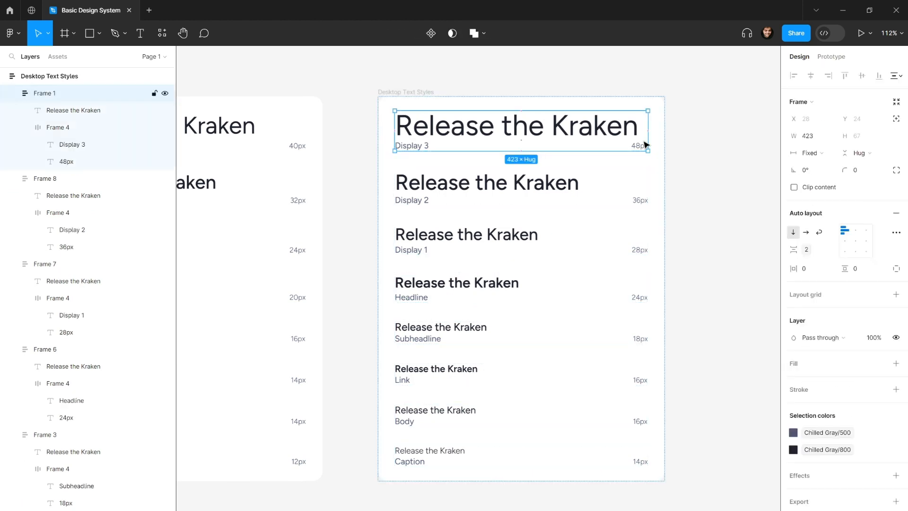
{"action": "scroll", "coordinate": [648, 145], "scroll_direction": "down", "scroll_amount": 2}
{"action": "left_click", "coordinate": [629, 164], "text": "shift"}
{"action": "left_click", "coordinate": [629, 211], "text": "shift"}
{"action": "left_click", "coordinate": [628, 246], "text": "shift"}
{"action": "key", "text": "Escape"}
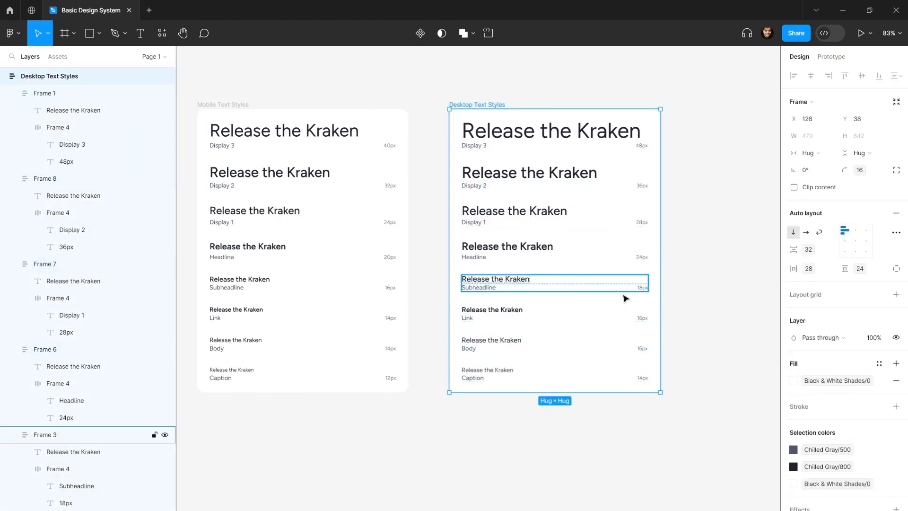
{"action": "key", "text": "Return"}
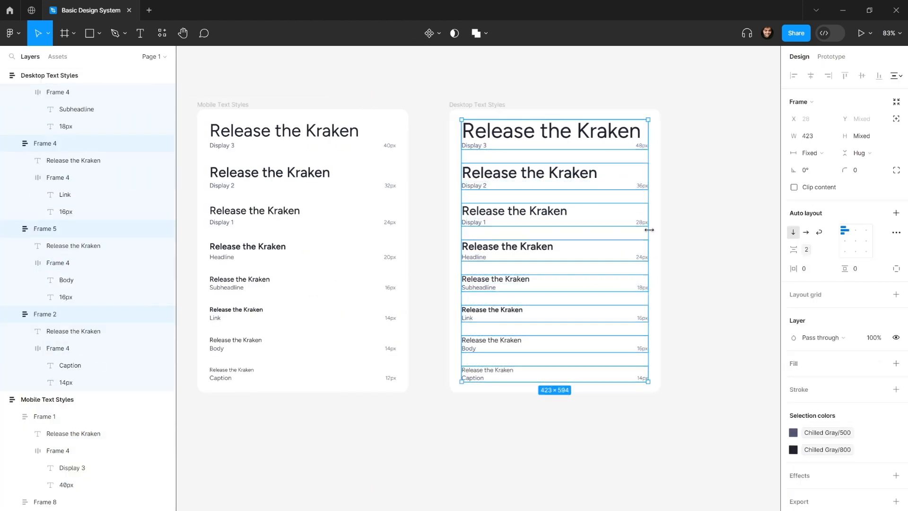
{"action": "left_click_drag", "start_coordinate": [649, 229], "coordinate": [660, 229]}
{"action": "left_click", "coordinate": [716, 216]}
{"action": "scroll", "coordinate": [676, 265], "scroll_direction": "up", "scroll_amount": 3}
{"action": "scroll", "coordinate": [676, 265], "scroll_direction": "right", "scroll_amount": 3}
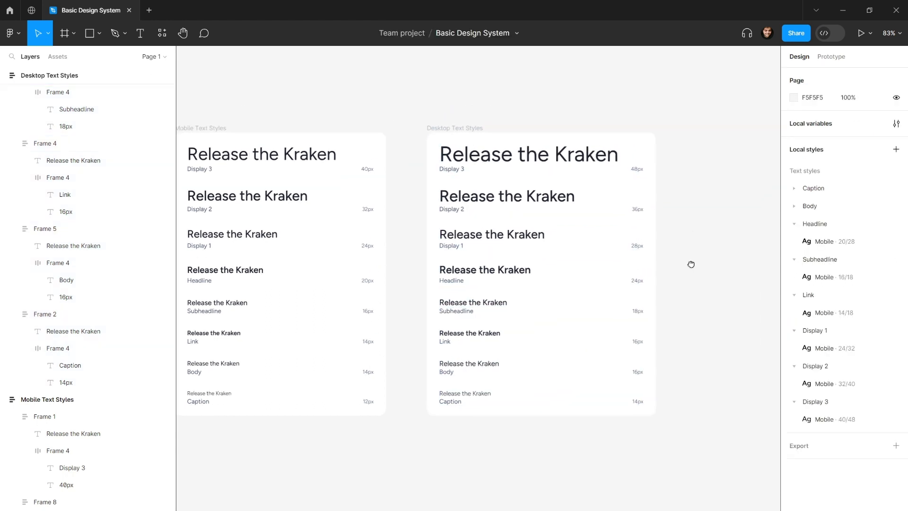
Create a text style named "Display 3 / Desktop" from the desktop Display 3 sample text.
{"action": "left_click", "coordinate": [550, 165]}
{"action": "left_click", "coordinate": [897, 221]}
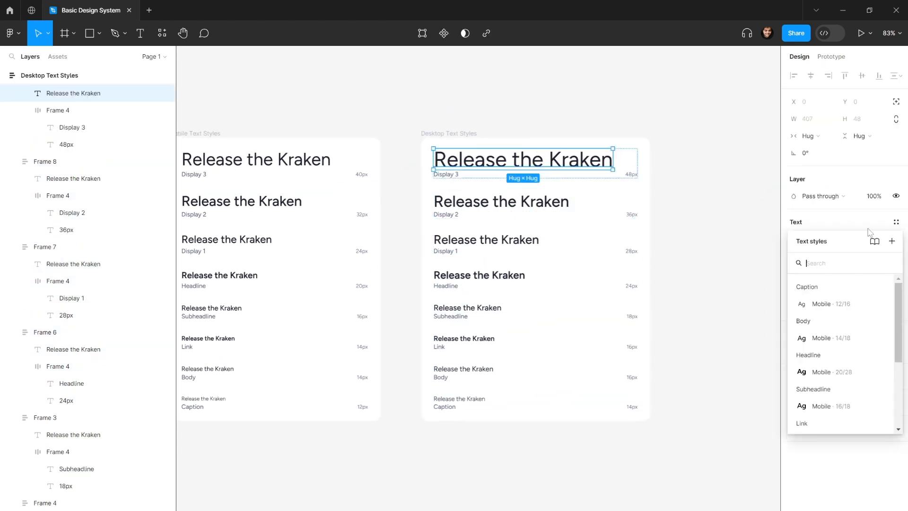
{"action": "type", "text": "Display"}
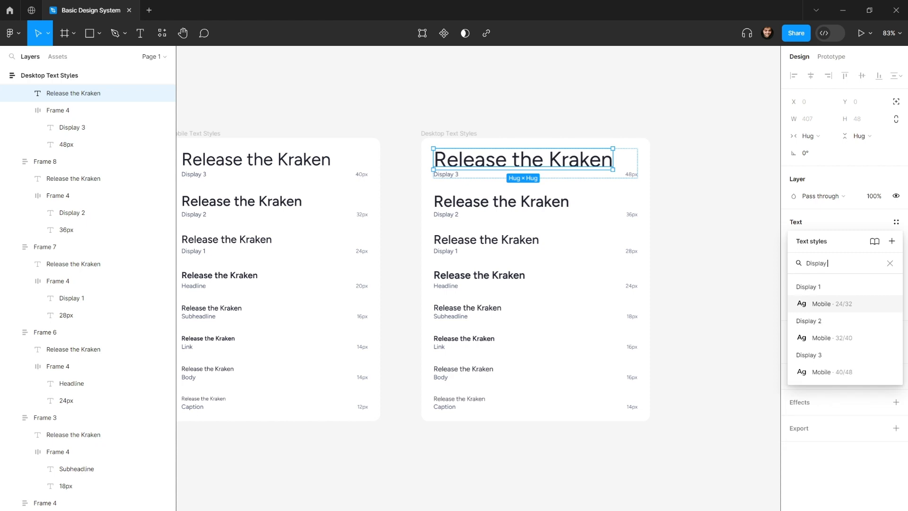
{"action": "key", "text": "ctrl+a"}
{"action": "key", "text": "ctrl+c"}
{"action": "left_click", "coordinate": [892, 241]}
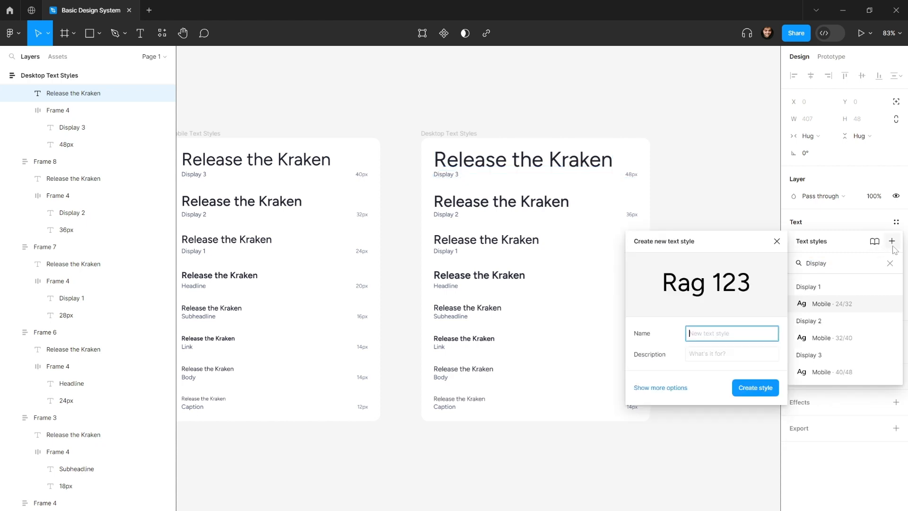
{"action": "key", "text": "ctrl+v"}
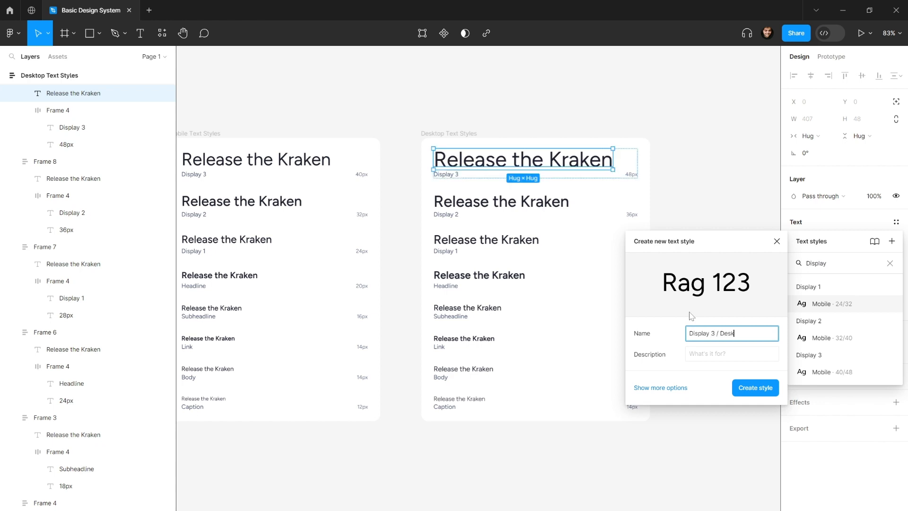
{"action": "type", "text": "3 / Desktop"}
{"action": "key", "text": "Return"}
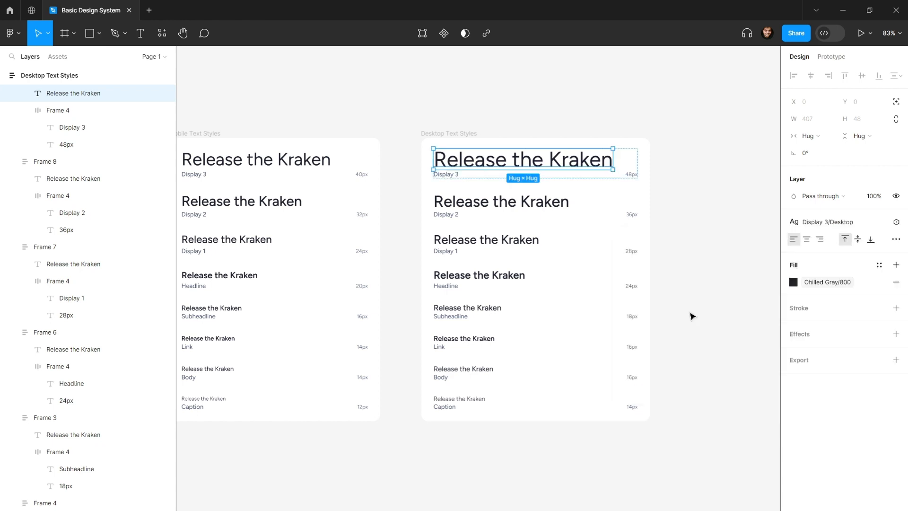
Create a text style named "Display 2 / Desktop" from the desktop Display 2 sample text.
{"action": "left_click", "coordinate": [558, 202]}
{"action": "left_click", "coordinate": [893, 241]}
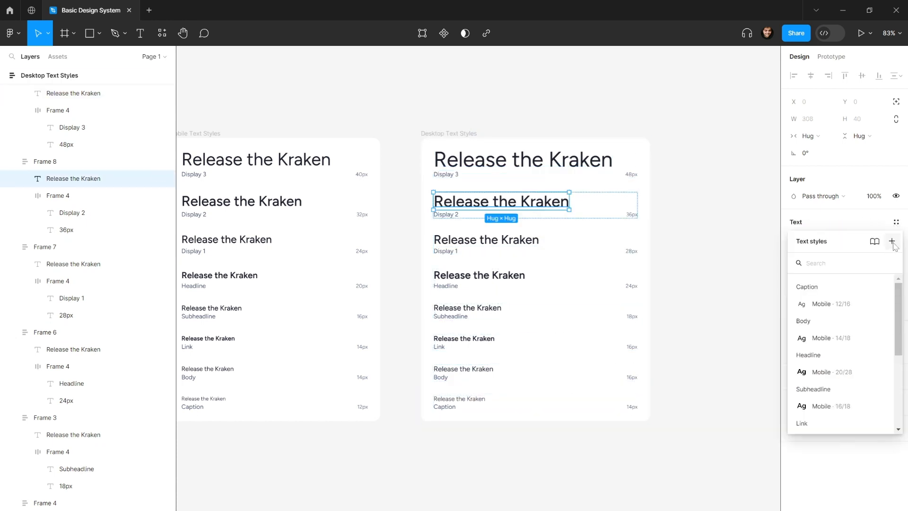
{"action": "left_click", "coordinate": [892, 241]}
{"action": "key", "text": "ctrl+v"}
{"action": "type", "text": "2"}
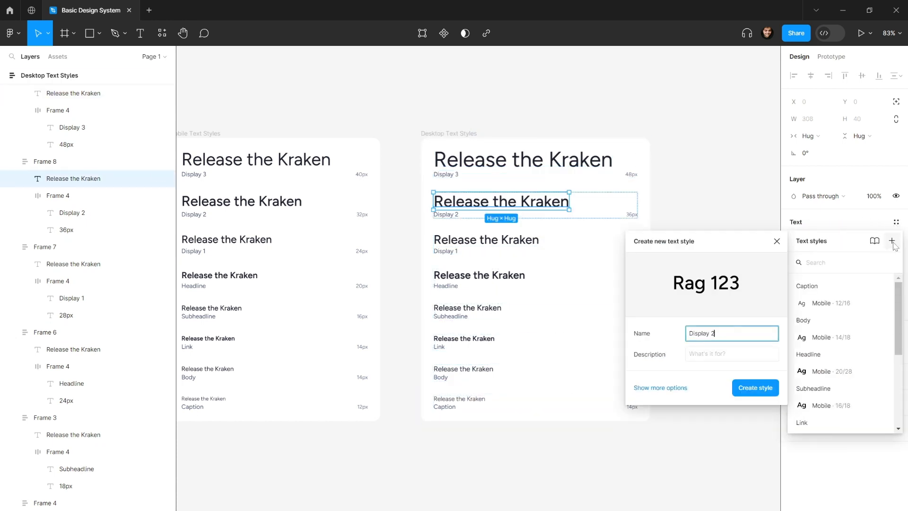
{"action": "type", "text": " / Desktop"}
{"action": "key", "text": "Return"}
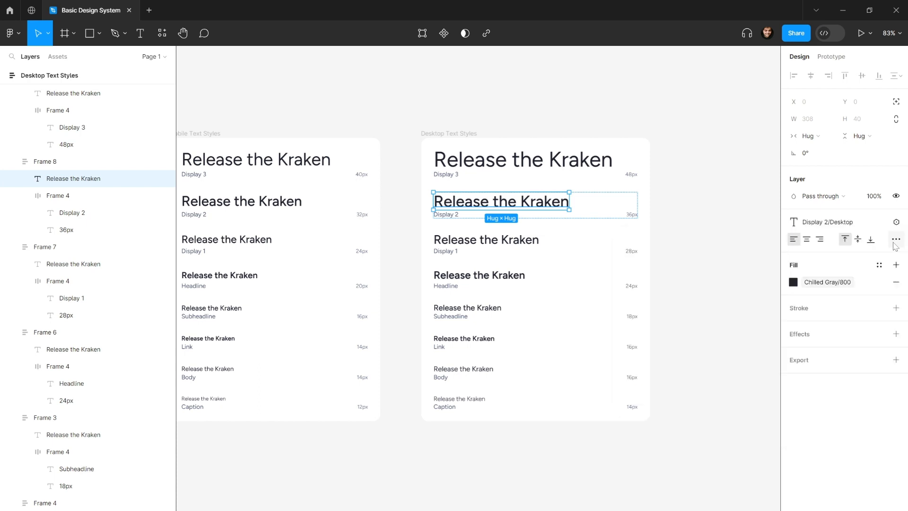
Create a text style named "Display 1 / Desktop" from the desktop Display 1 sample text.
{"action": "left_click", "coordinate": [537, 242]}
{"action": "left_click", "coordinate": [896, 222]}
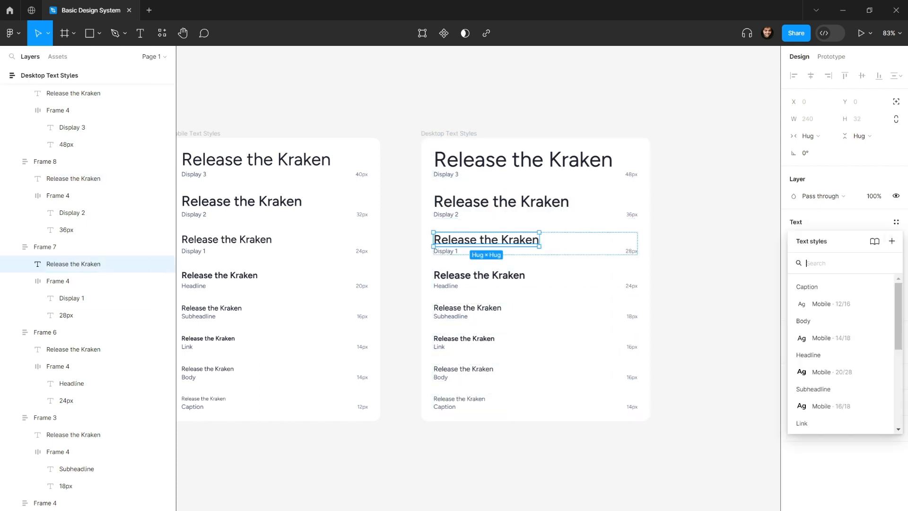
{"action": "left_click", "coordinate": [891, 241]}
{"action": "type", "text": "Display 1 "}
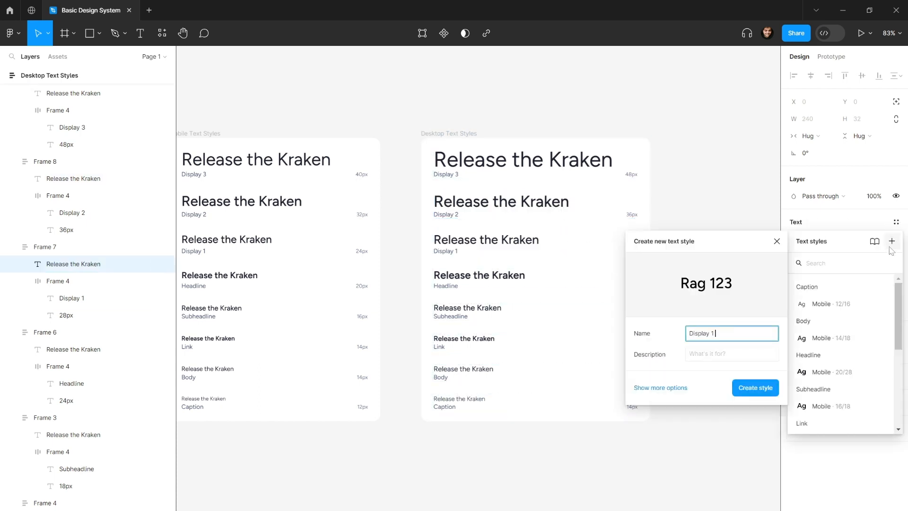
{"action": "type", "text": "/ Desktop"}
{"action": "key", "text": "Return"}
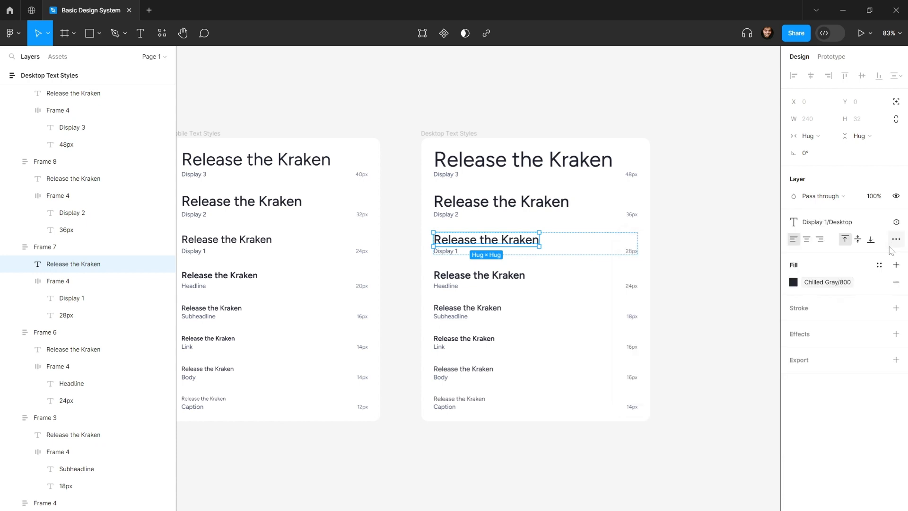
Create a text style named "Headline / Desktop" from the desktop Headline sample text.
{"action": "left_click", "coordinate": [524, 275]}
{"action": "left_click", "coordinate": [897, 221]}
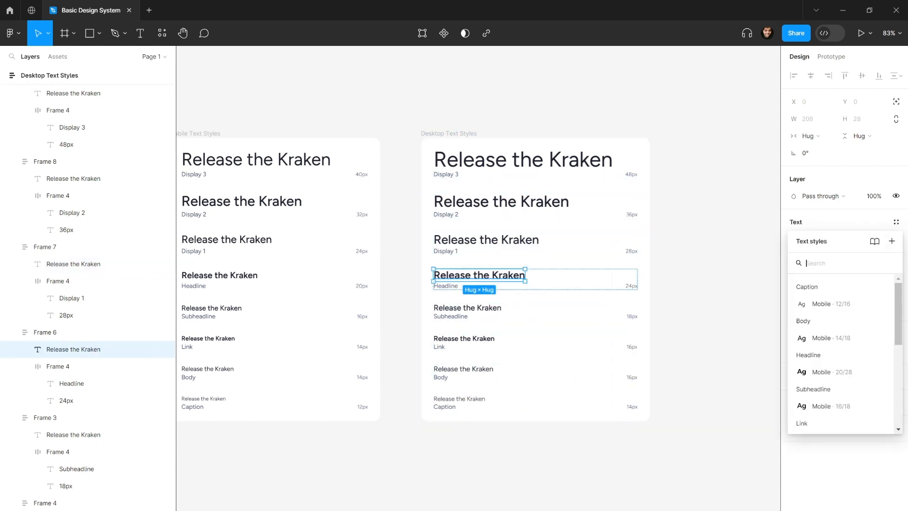
{"action": "left_click", "coordinate": [892, 241]}
{"action": "type", "text": "Hea"}
{"action": "key", "text": "BackSpace"}
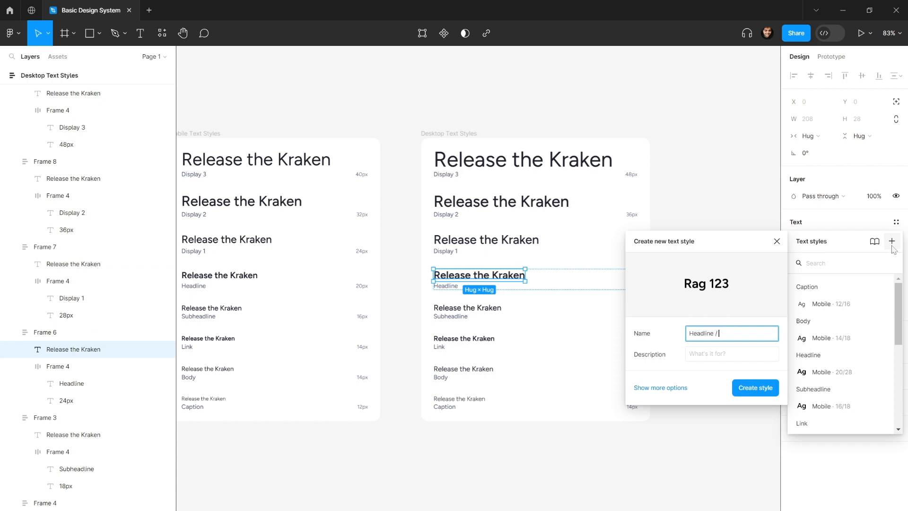
{"action": "type", "text": "eadline / Desktop"}
{"action": "key", "text": "Return"}
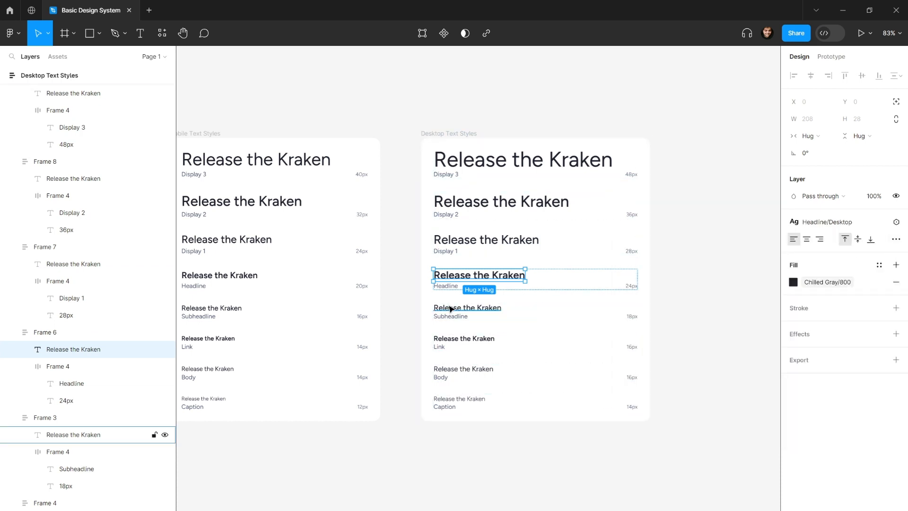
Create a text style named "Subheadline / Desktop" from the desktop Subheadline sample text.
{"action": "left_click", "coordinate": [468, 308]}
{"action": "left_click", "coordinate": [896, 222]}
{"action": "left_click", "coordinate": [892, 241]}
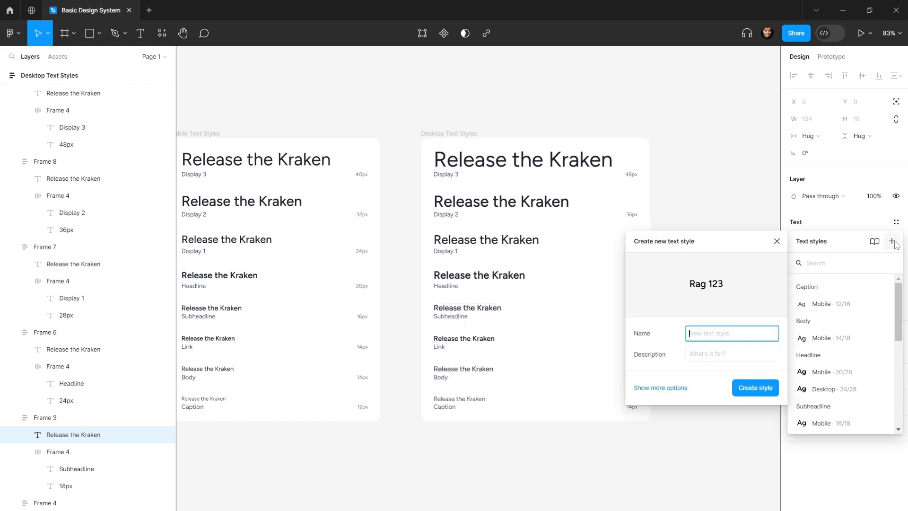
{"action": "type", "text": "Subheadline"}
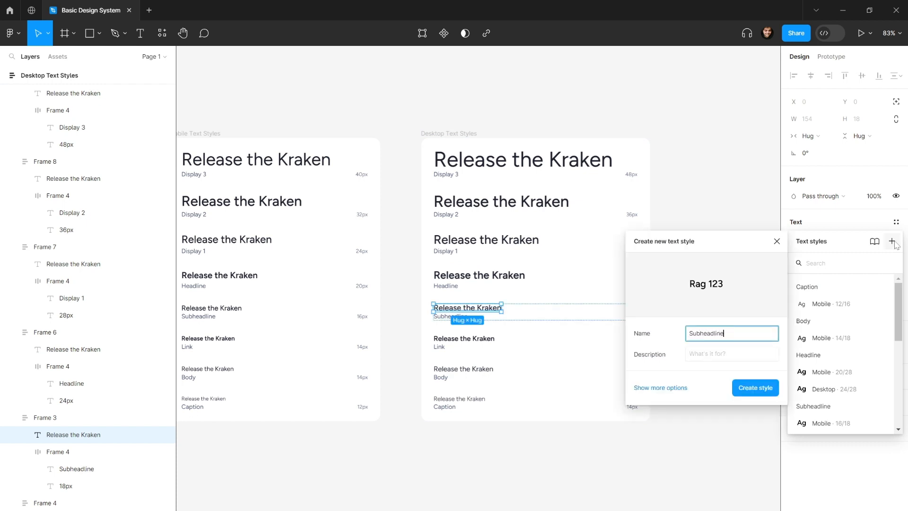
{"action": "type", "text": " / Desktop"}
{"action": "key", "text": "Return"}
Create a text style named "Link / Desktop" from the desktop Link sample text.
{"action": "left_click", "coordinate": [473, 339]}
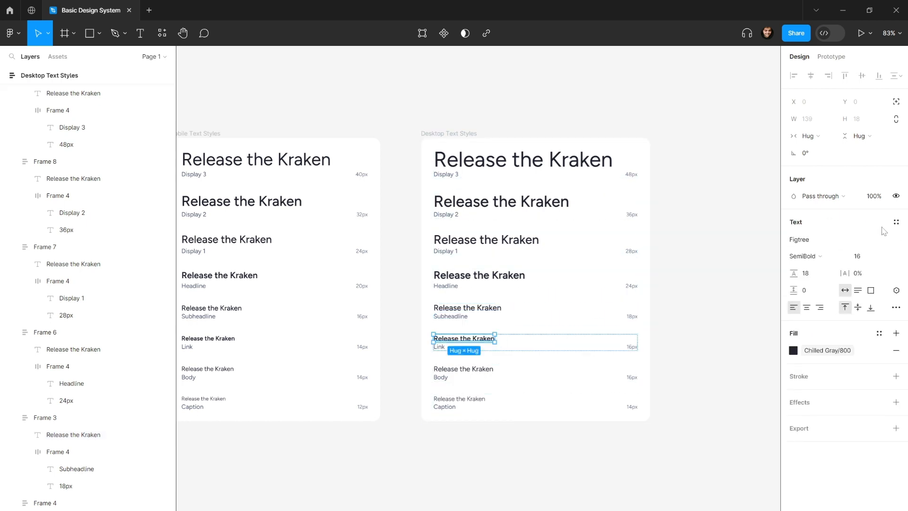
{"action": "left_click", "coordinate": [897, 223]}
{"action": "left_click", "coordinate": [892, 241]}
{"action": "type", "text": "Link"}
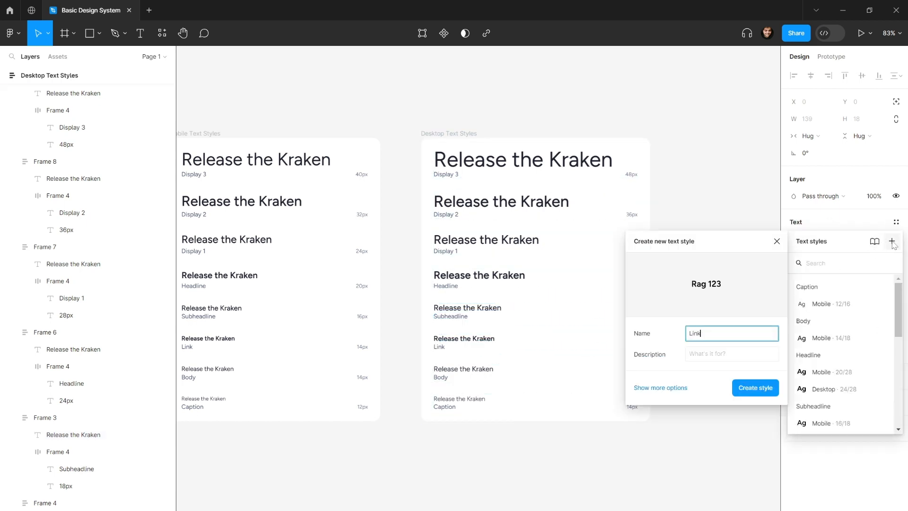
{"action": "type", "text": " /"}
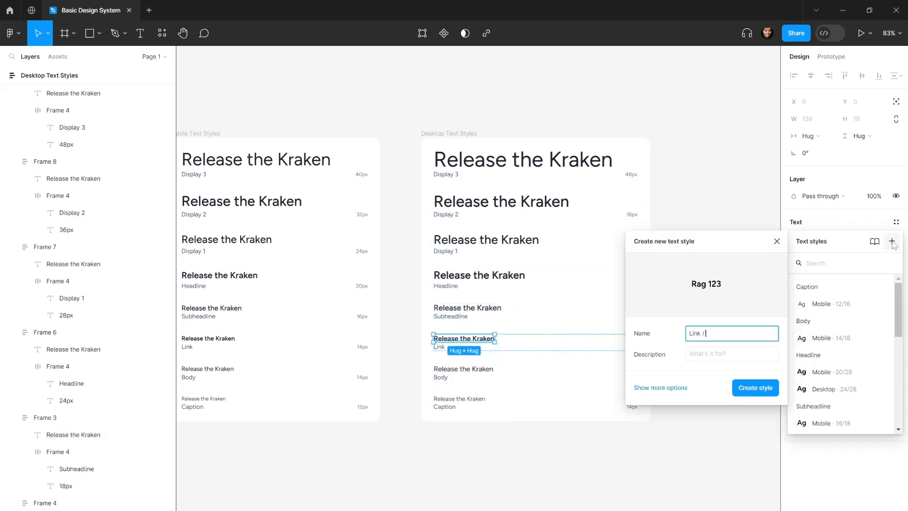
{"action": "type", "text": " Desktop"}
{"action": "key", "text": "Return"}
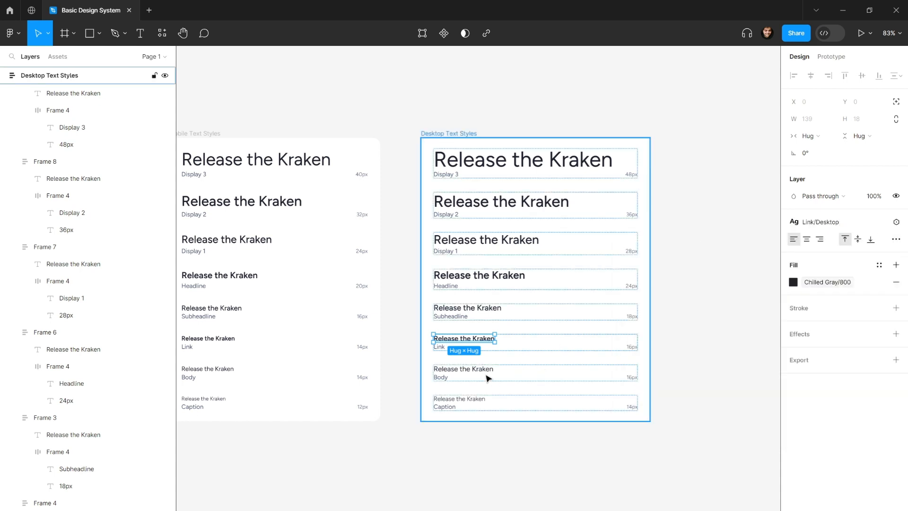
Create a text style named "Body / Desktop" from the desktop Body sample text.
{"action": "left_click", "coordinate": [489, 374]}
{"action": "left_click", "coordinate": [896, 222]}
{"action": "left_click", "coordinate": [893, 242]}
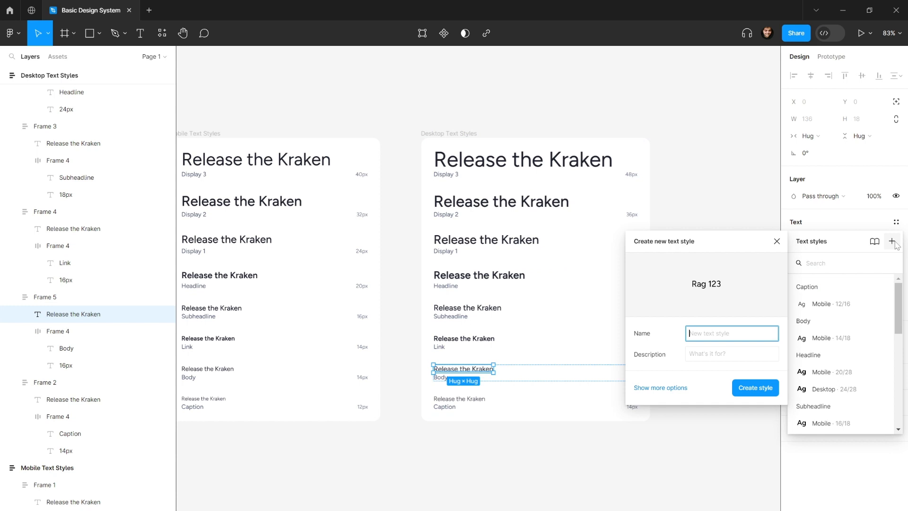
{"action": "type", "text": "Body / Desktop"}
{"action": "key", "text": "Return"}
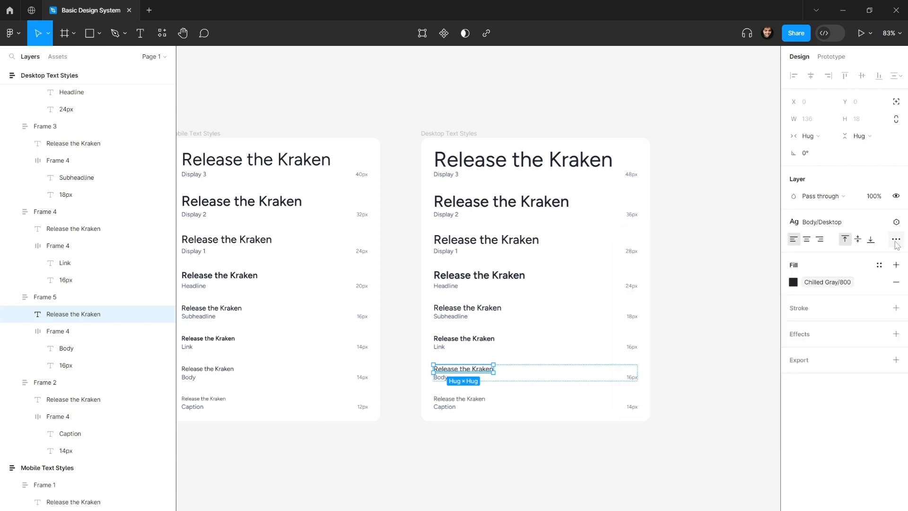
Create a text style named "Caption / Desktop" from the desktop Caption sample text.
{"action": "left_click", "coordinate": [475, 399], "text": "ctrl"}
{"action": "left_click", "coordinate": [896, 222]}
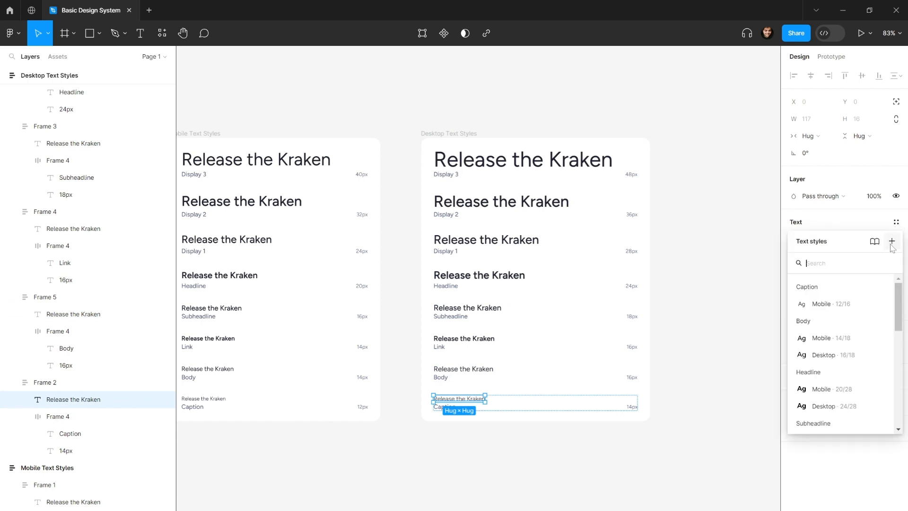
{"action": "left_click", "coordinate": [892, 241]}
{"action": "type", "text": "Caption ./"}
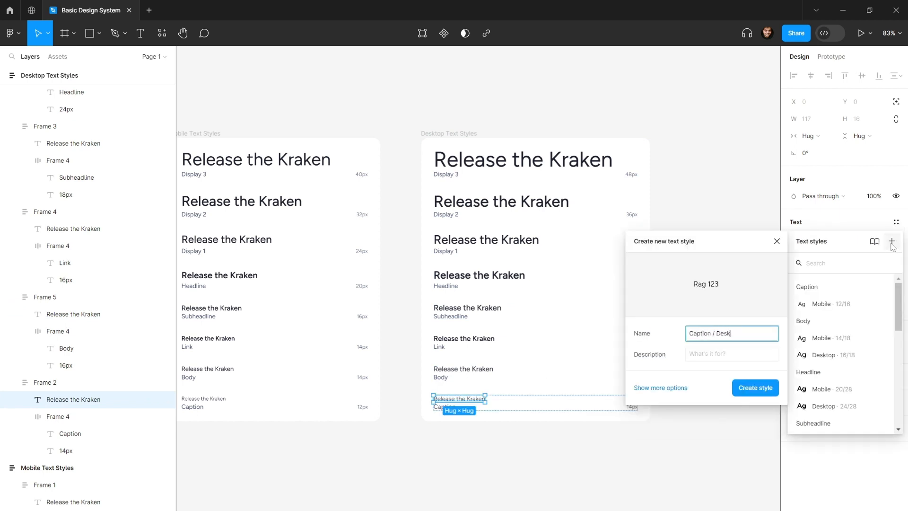
{"action": "key", "text": "Return"}
Collapse the Headline, Subheadline, Link and Display 1 to 3 groups in the local text styles.
{"action": "left_click", "coordinate": [731, 116]}
{"action": "left_click_drag", "start_coordinate": [679, 113], "coordinate": [681, 128]}
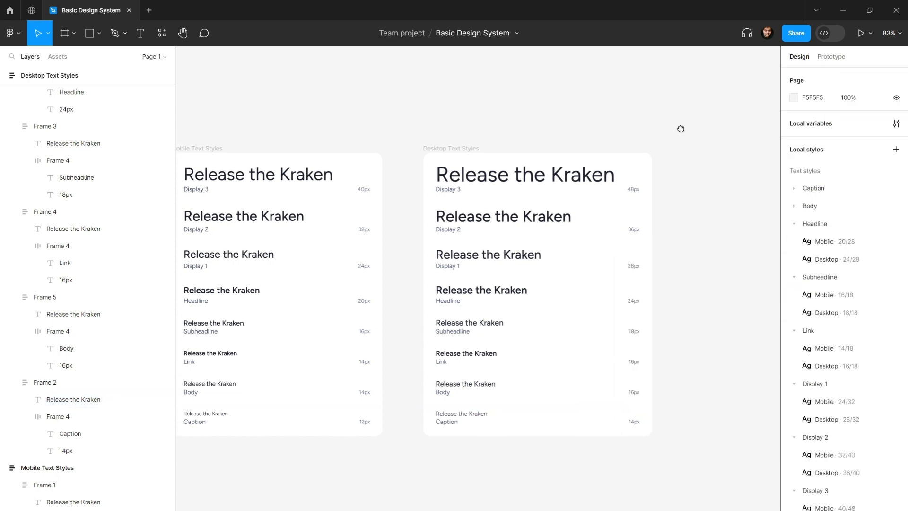
{"action": "left_click_drag", "start_coordinate": [557, 125], "coordinate": [592, 140]}
{"action": "left_click", "coordinate": [795, 224]}
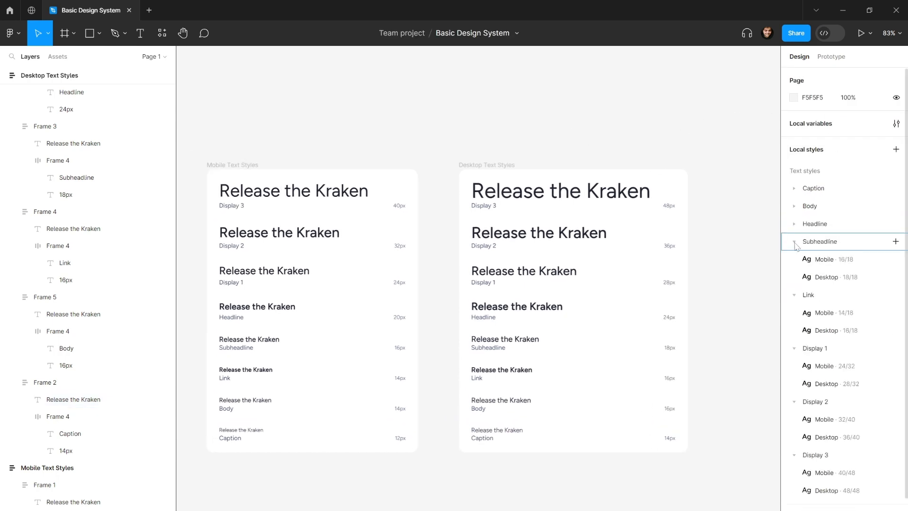
{"action": "left_click", "coordinate": [794, 242]}
{"action": "left_click", "coordinate": [794, 259]}
{"action": "left_click", "coordinate": [794, 277]}
{"action": "left_click", "coordinate": [794, 295]}
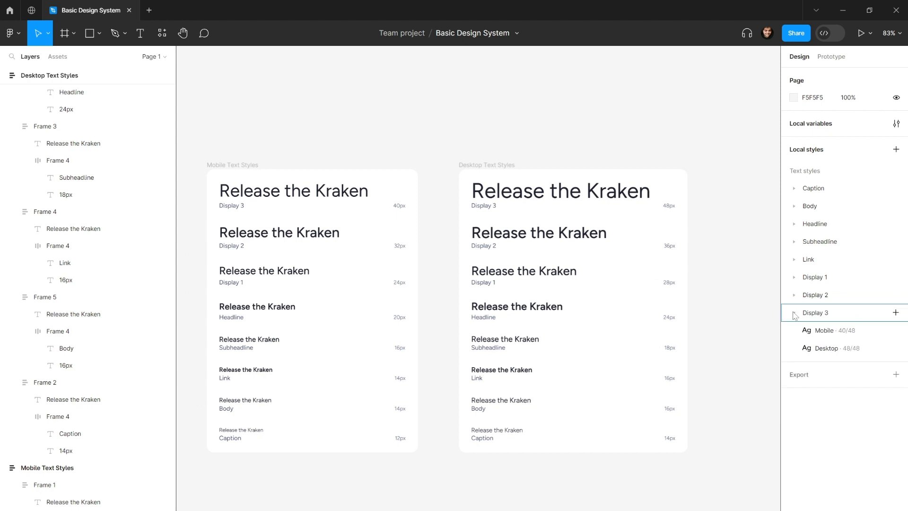
{"action": "left_click", "coordinate": [794, 312]}
Reorder the local text styles: Display 1, 2 and 3 at the very beginning, and Headline, Subheadline and Link between Caption and Body.
{"action": "left_click", "coordinate": [827, 308], "text": "shift"}
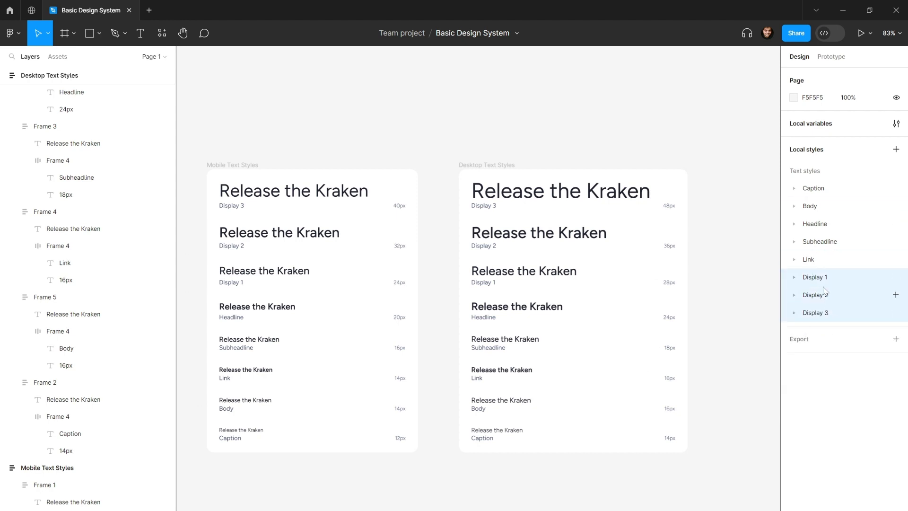
{"action": "left_click_drag", "start_coordinate": [825, 291], "coordinate": [827, 185]}
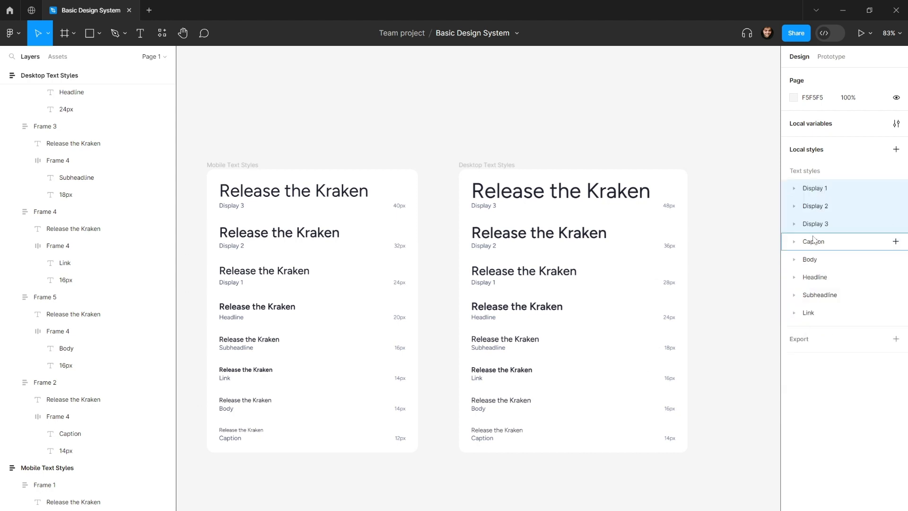
{"action": "left_click", "coordinate": [817, 277]}
{"action": "left_click", "coordinate": [816, 296], "text": "shift"}
{"action": "left_click", "coordinate": [815, 312], "text": "shift"}
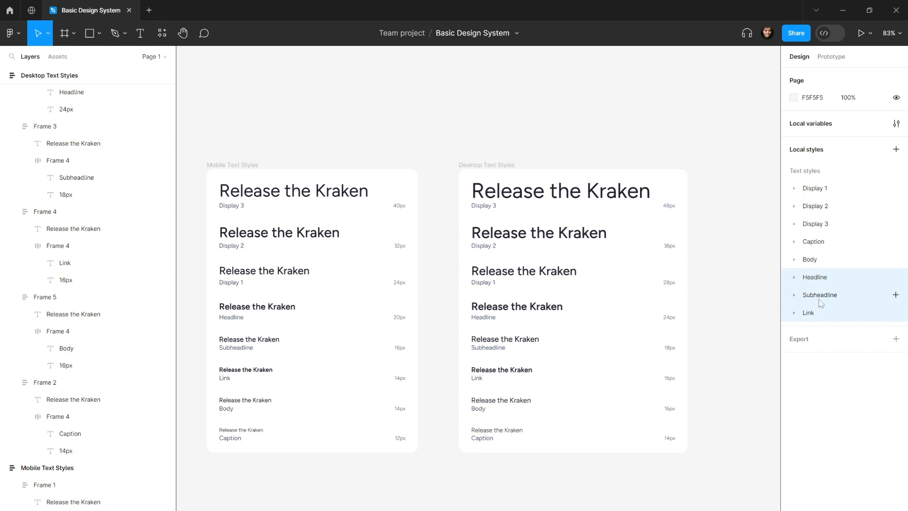
{"action": "left_click_drag", "start_coordinate": [824, 303], "coordinate": [817, 245]}
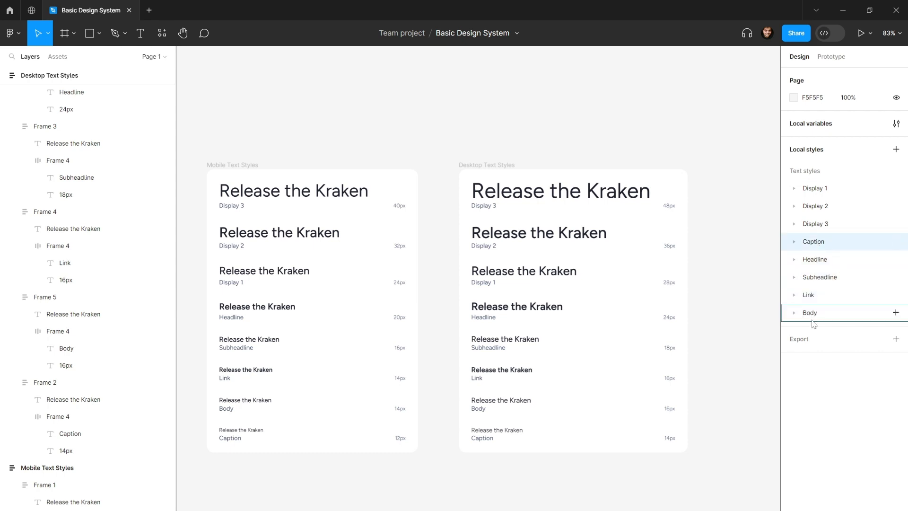
Place the Body style group ahead of Headline, and move Body, Headline, Subheadline and Link together ahead of Caption.
{"action": "left_click_drag", "start_coordinate": [832, 329], "coordinate": [809, 316]}
{"action": "left_click_drag", "start_coordinate": [815, 348], "coordinate": [815, 295]}
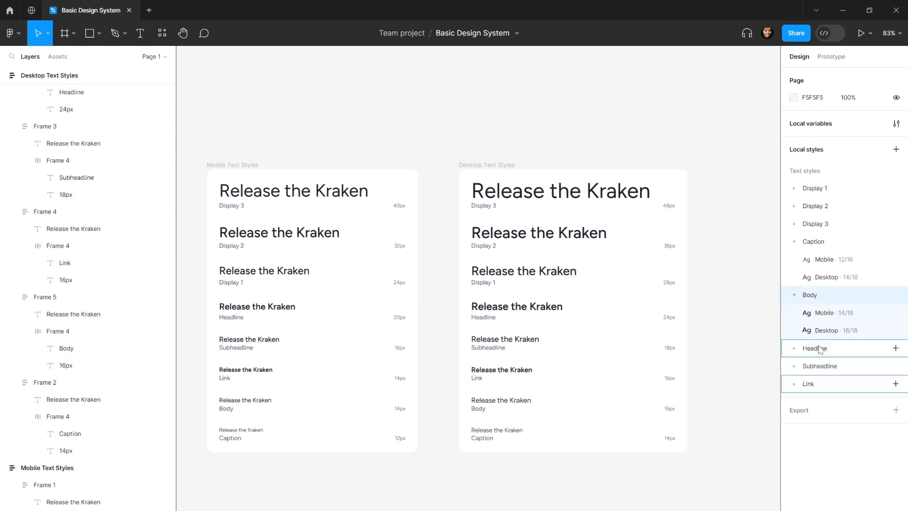
{"action": "left_click", "coordinate": [792, 294]}
{"action": "left_click", "coordinate": [821, 313], "text": "shift"}
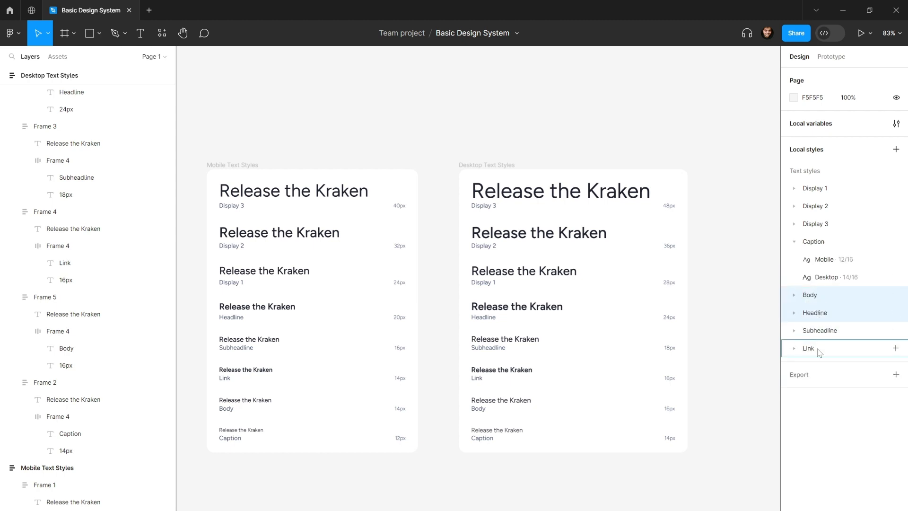
{"action": "left_click", "coordinate": [819, 349], "text": "shift"}
{"action": "left_click_drag", "start_coordinate": [819, 340], "coordinate": [814, 241]}
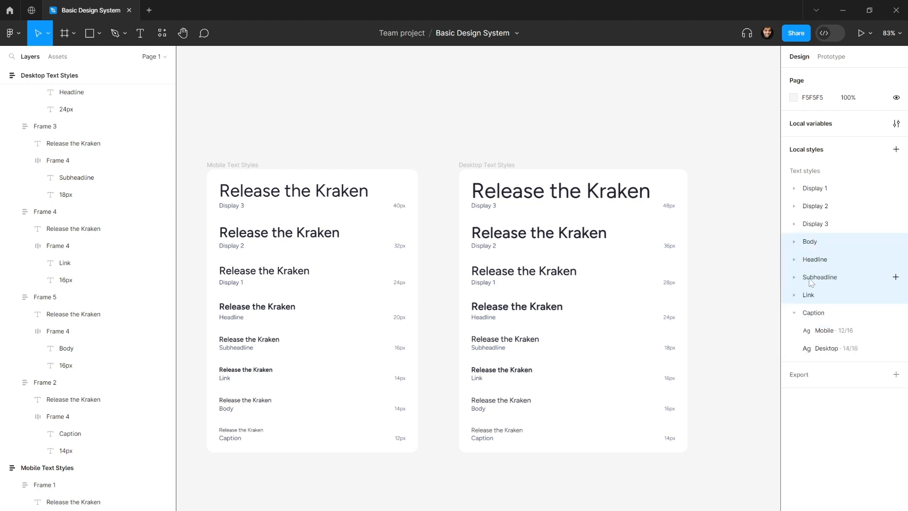
Move the Body style group between Link and Caption, and collapse the Caption group.
{"action": "left_click", "coordinate": [752, 282]}
{"action": "left_click", "coordinate": [810, 242]}
{"action": "left_click_drag", "start_coordinate": [820, 306], "coordinate": [810, 308]}
{"action": "left_click", "coordinate": [797, 316]}
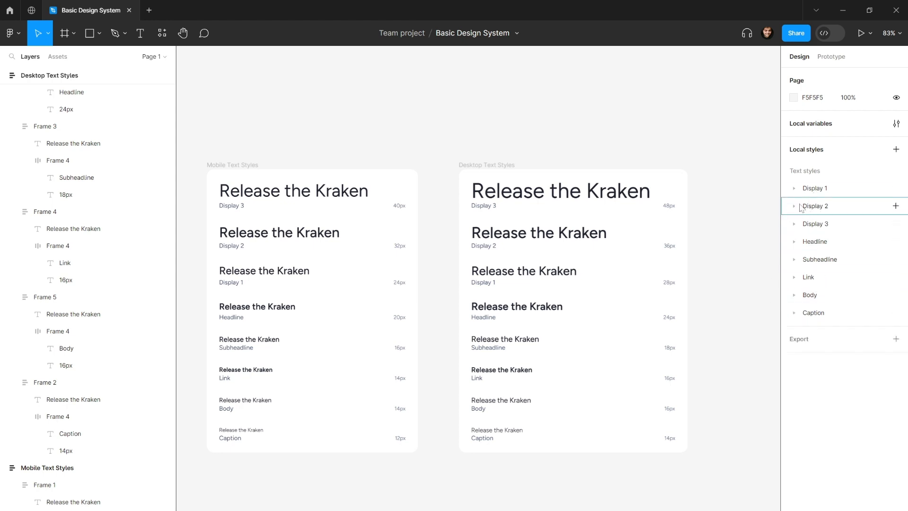
Add a one-line greeting text with the author's first name on the empty canvas near the Desktop Text Styles frame.
{"action": "scroll", "coordinate": [646, 185], "scroll_direction": "right", "scroll_amount": 3}
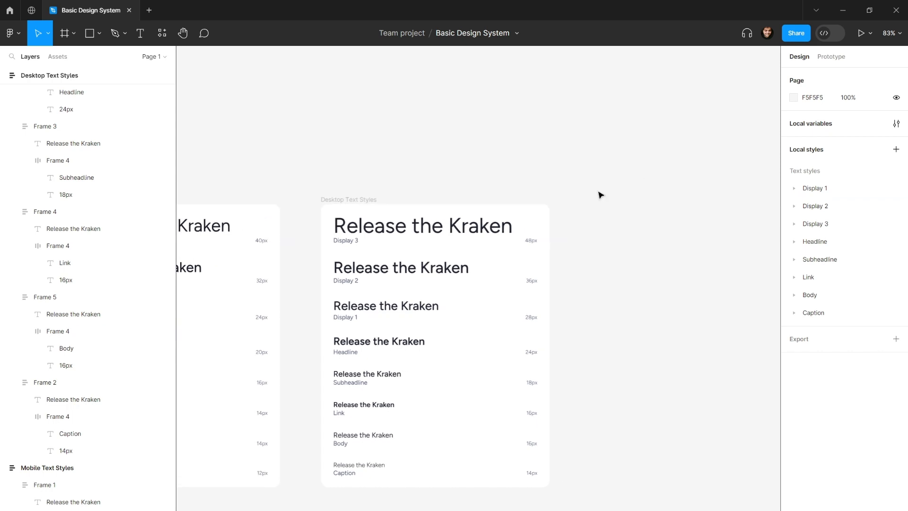
{"action": "scroll", "coordinate": [577, 146], "scroll_direction": "up", "scroll_amount": 3}
{"action": "key", "text": "t"}
{"action": "left_click", "coordinate": [563, 170]}
{"action": "type", "text": "asd"}
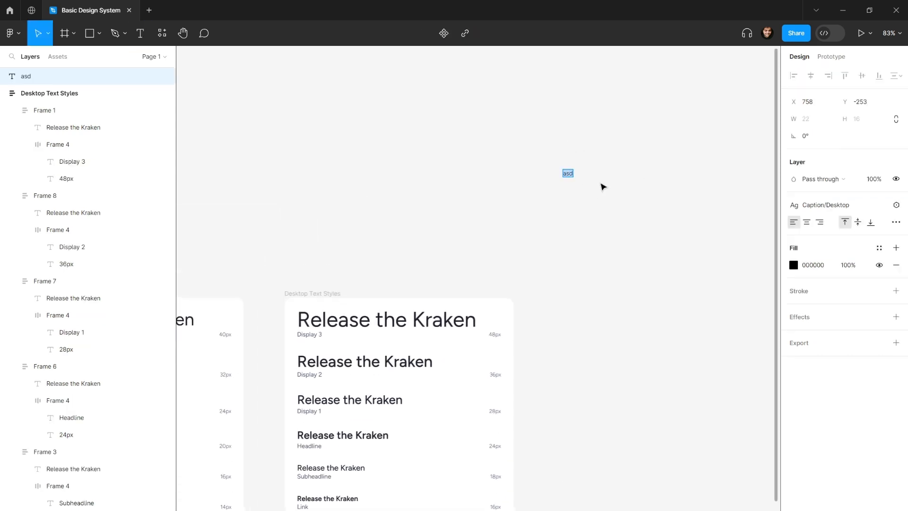
{"action": "type", "text": "Hello, this is Payam!"}
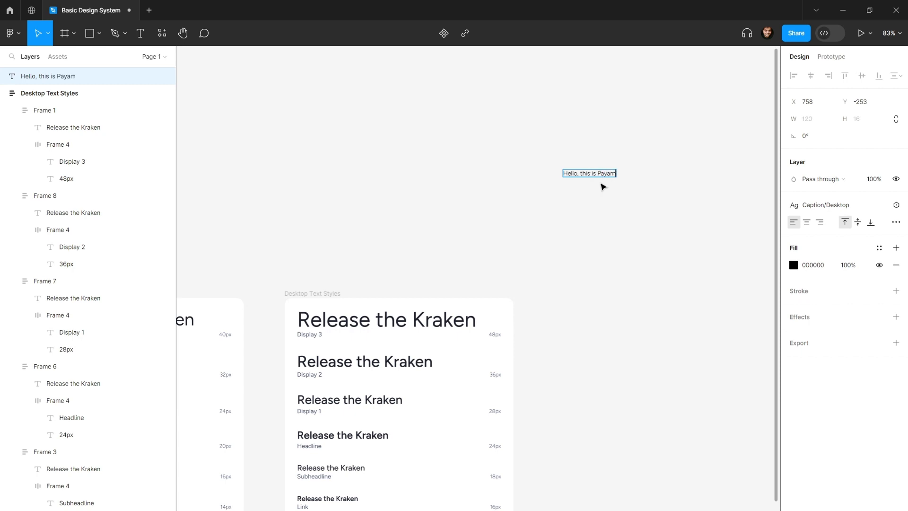
{"action": "key", "text": "Escape"}
{"action": "key", "text": "Escape"}
Detach the Caption/Desktop text style from the greeting text.
{"action": "scroll", "coordinate": [608, 208], "scroll_direction": "up", "scroll_amount": 3}
{"action": "scroll", "coordinate": [494, 302], "scroll_direction": "up", "scroll_amount": 2}
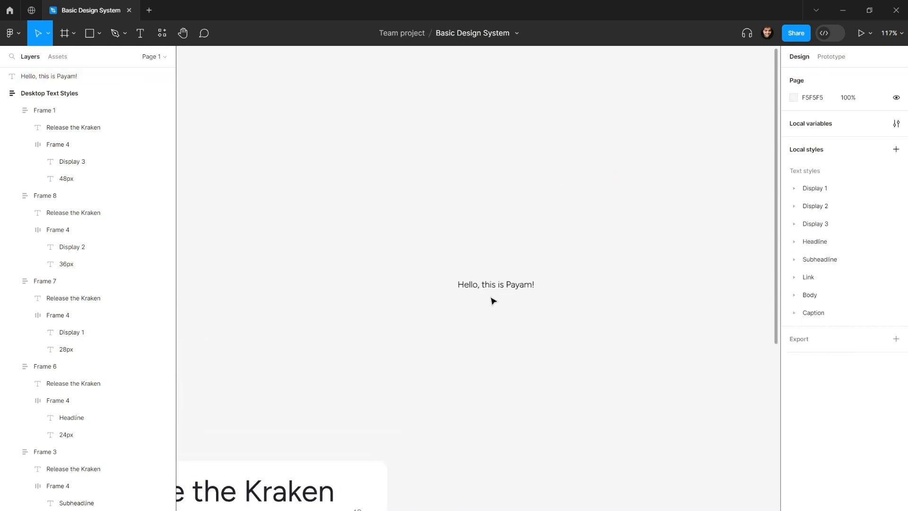
{"action": "left_click", "coordinate": [492, 287]}
{"action": "scroll", "coordinate": [483, 285], "scroll_direction": "up", "scroll_amount": 3}
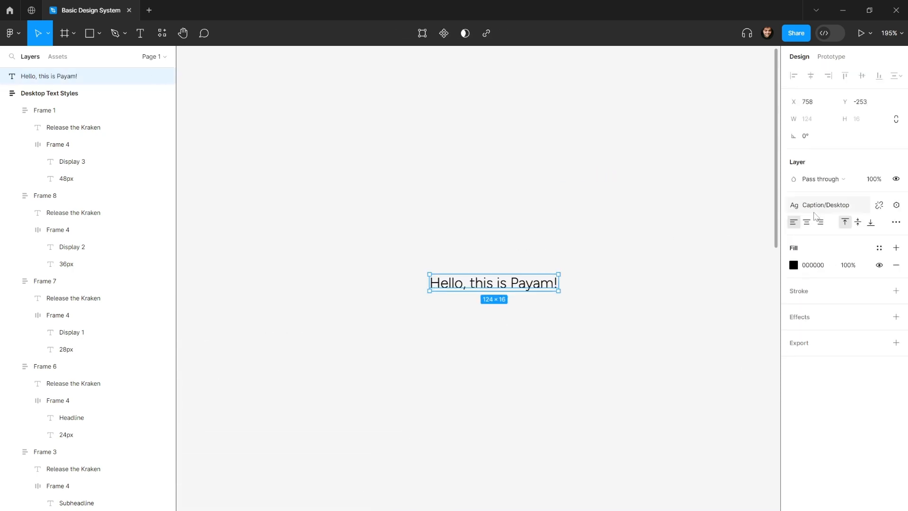
{"action": "left_click", "coordinate": [880, 205]}
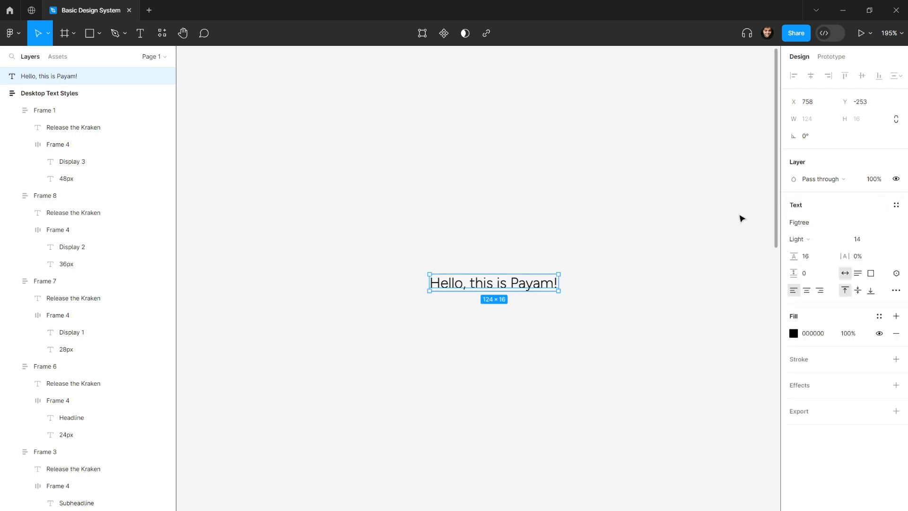
Search the text styles for "subheadline" and apply Subheadline/Mobile to the greeting text.
{"action": "left_click", "coordinate": [896, 205]}
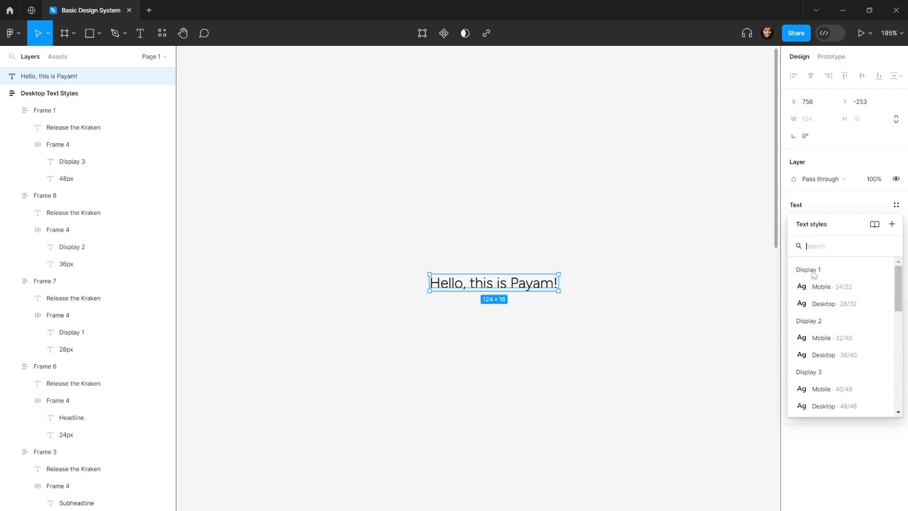
{"action": "scroll", "coordinate": [821, 284], "scroll_direction": "down", "scroll_amount": 2}
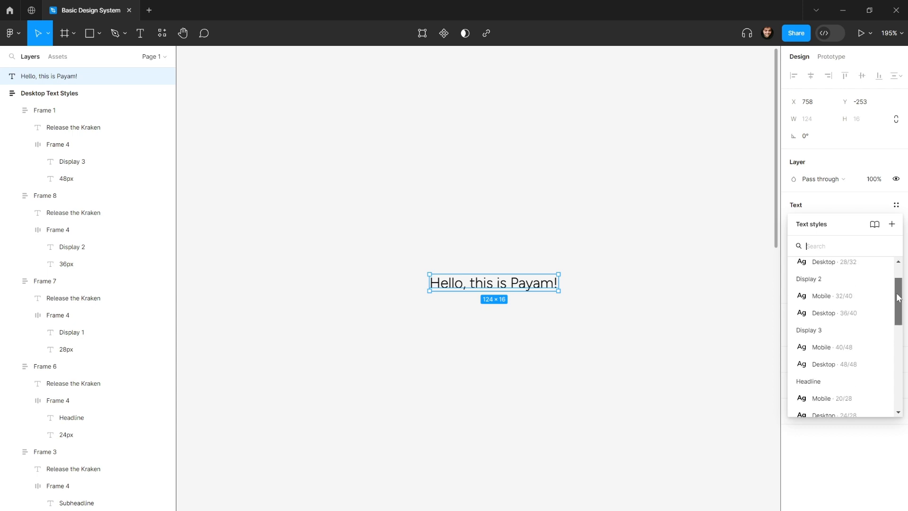
{"action": "scroll", "coordinate": [821, 283], "scroll_direction": "up", "scroll_amount": 2}
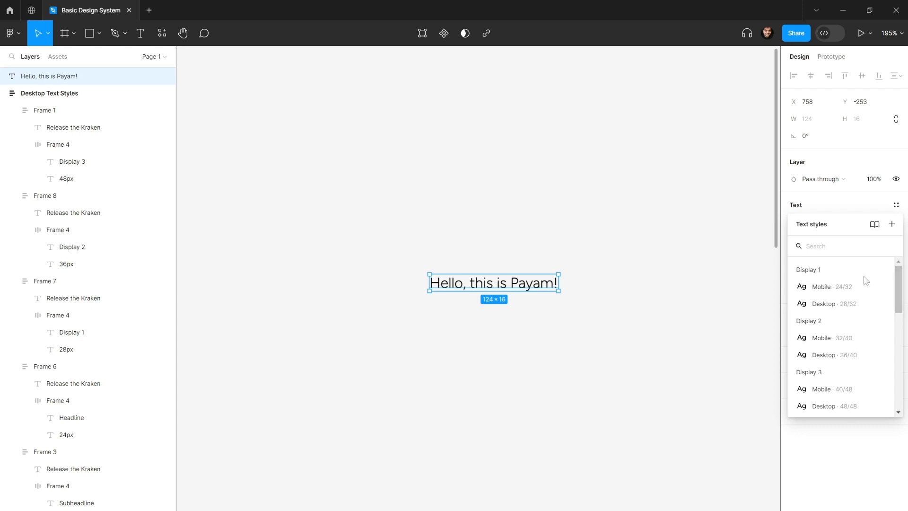
{"action": "mouse_move", "coordinate": [897, 282]}
{"action": "left_mouse_down"}
{"action": "mouse_move", "coordinate": [897, 315]}
{"action": "mouse_move", "coordinate": [894, 279]}
{"action": "left_mouse_up"}
{"action": "type", "text": "subheadline"}
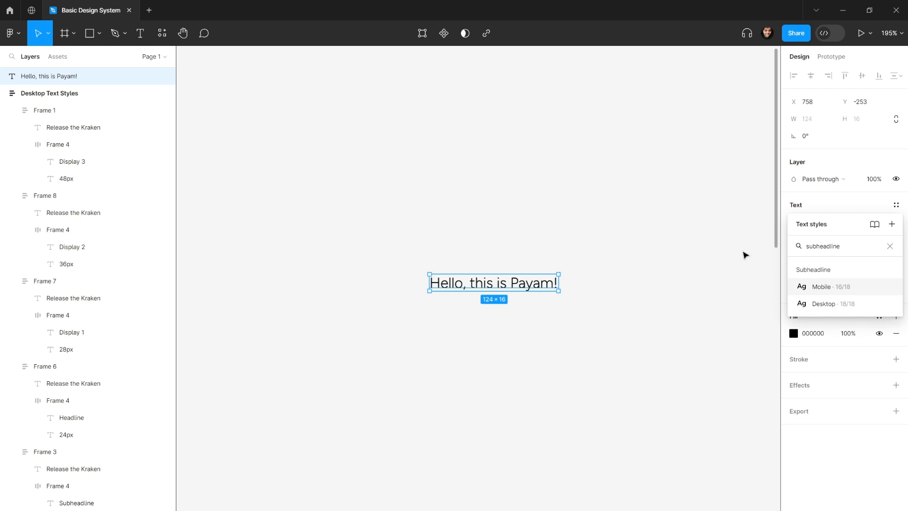
{"action": "left_click", "coordinate": [826, 287]}
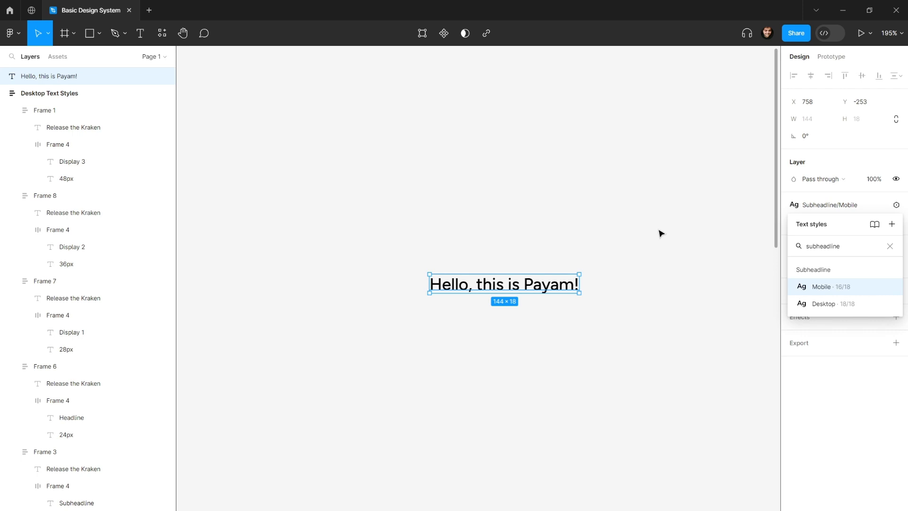
{"action": "left_click", "coordinate": [593, 241]}
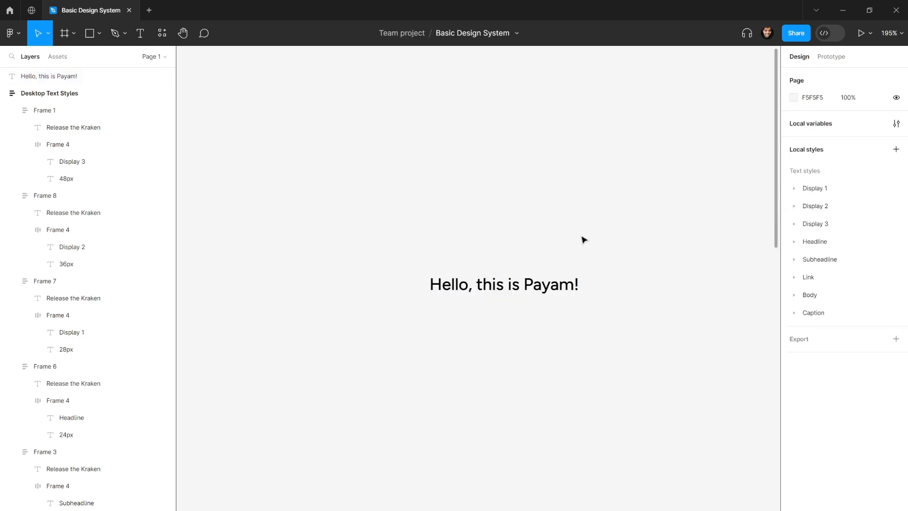
{"action": "left_click", "coordinate": [520, 285]}
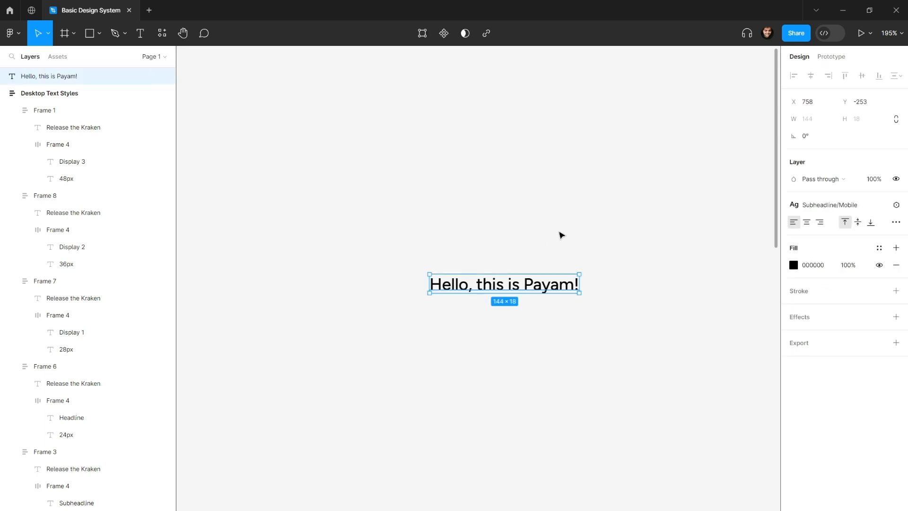
{"action": "left_click", "coordinate": [561, 235]}
{"action": "left_click", "coordinate": [552, 284]}
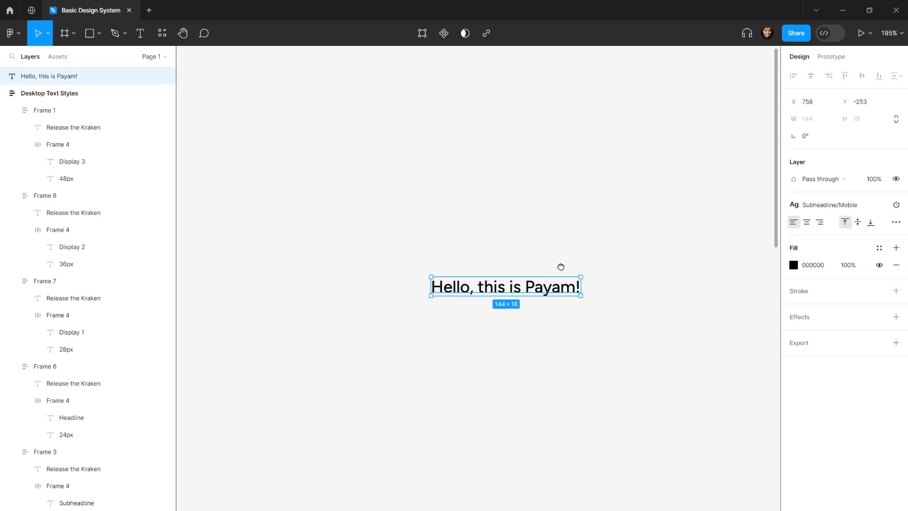
{"action": "scroll", "coordinate": [556, 270], "scroll_direction": "down", "scroll_amount": 3}
{"action": "scroll", "coordinate": [555, 269], "scroll_direction": "down", "scroll_amount": 2}
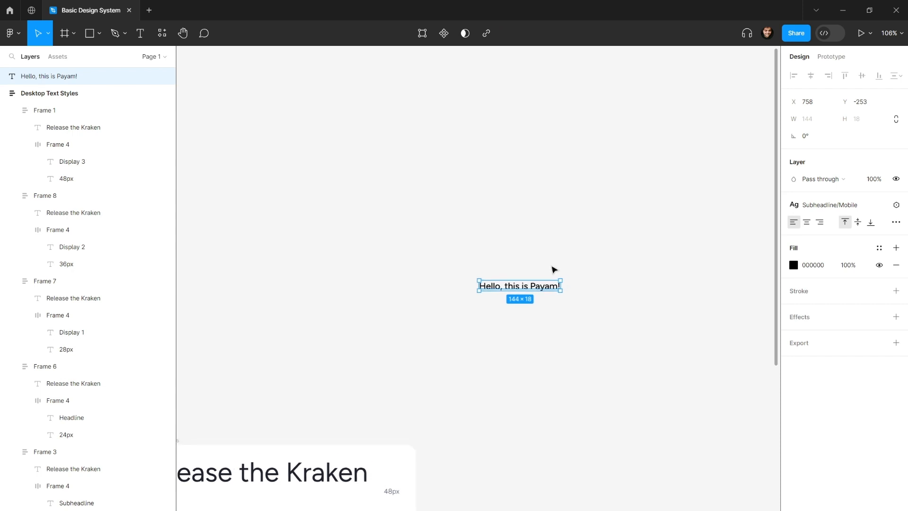
{"action": "scroll", "coordinate": [542, 270], "scroll_direction": "up", "scroll_amount": 4}
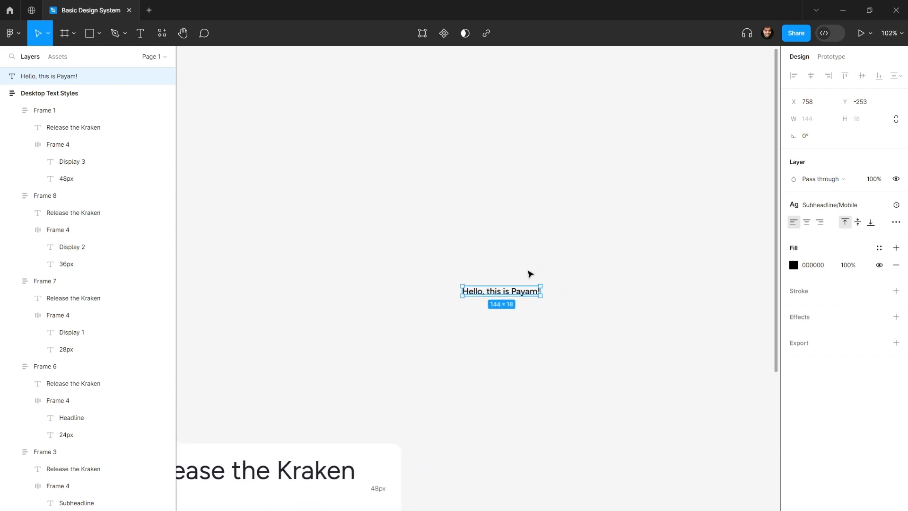
{"action": "left_click_drag", "start_coordinate": [525, 270], "coordinate": [513, 274]}
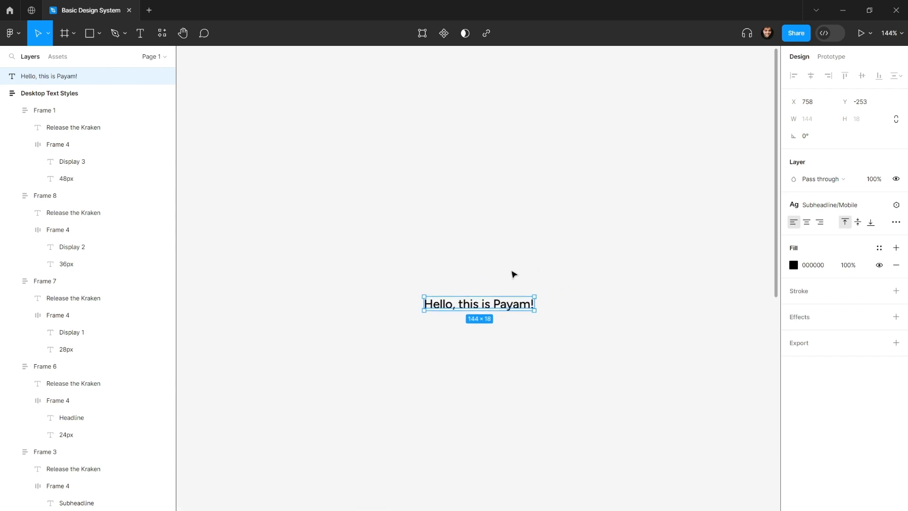
{"action": "scroll", "coordinate": [513, 272], "scroll_direction": "down", "scroll_amount": 3}
{"action": "left_click", "coordinate": [516, 268]}
{"action": "left_click", "coordinate": [506, 283]}
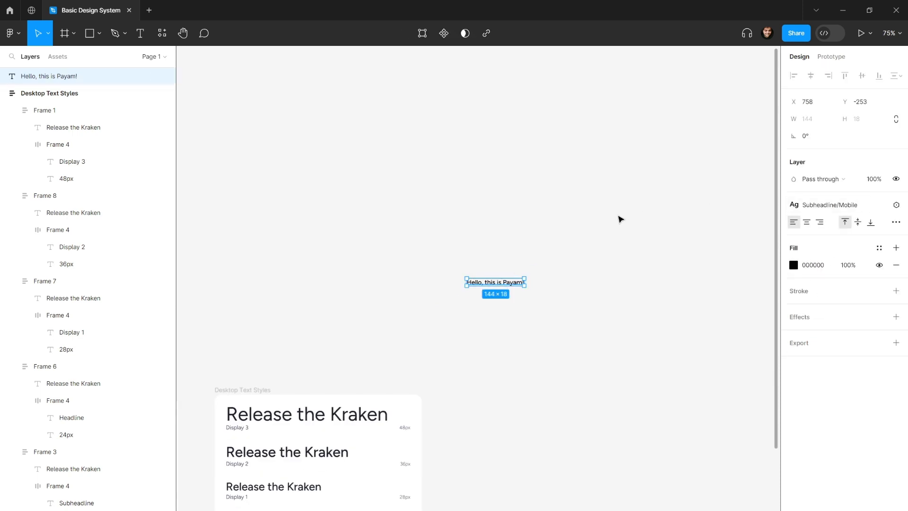
Move the greeting text on the canvas to about X 813, Y -278 and leave it selected.
{"action": "left_click", "coordinate": [531, 280]}
{"action": "left_click_drag", "start_coordinate": [520, 280], "coordinate": [543, 271]}
{"action": "left_click", "coordinate": [637, 236]}
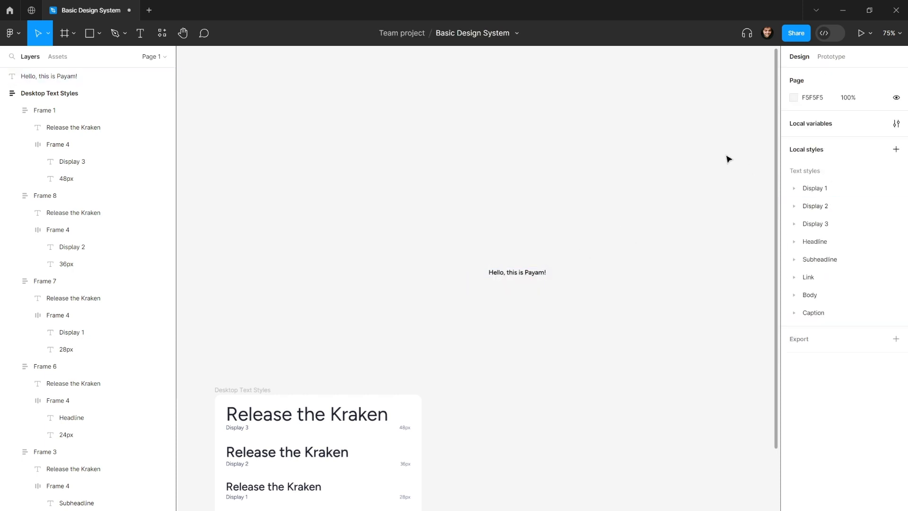
{"action": "left_click_drag", "start_coordinate": [615, 199], "coordinate": [483, 289]}
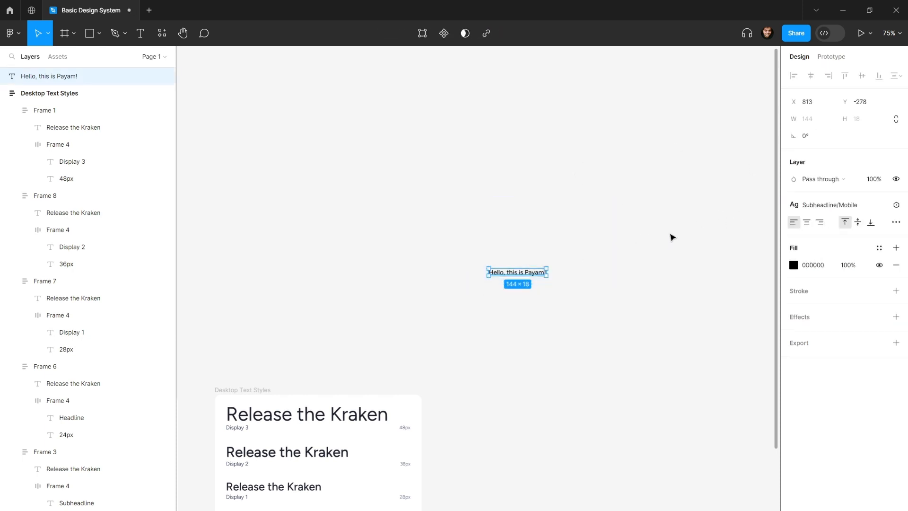
Open the Subheadline/Mobile text style for editing, inspect its font size property, and close it without changes.
{"action": "left_click", "coordinate": [855, 209]}
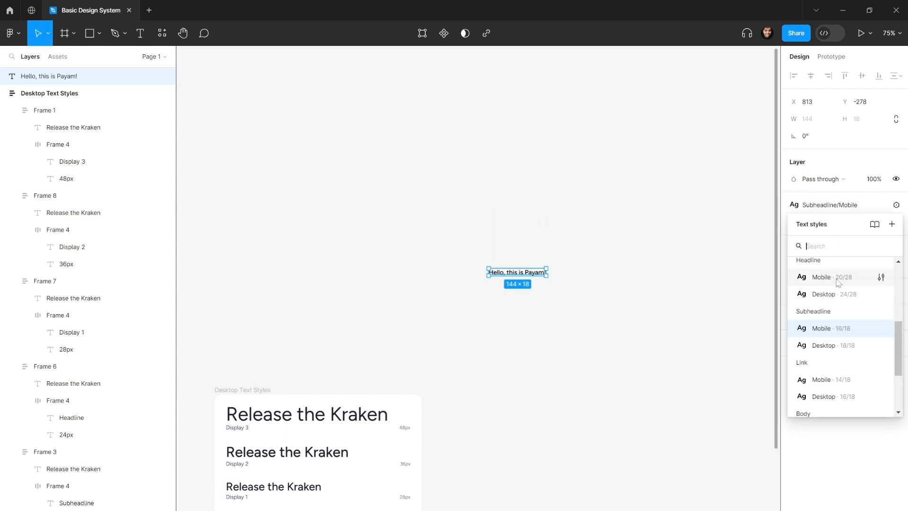
{"action": "left_click", "coordinate": [881, 328]}
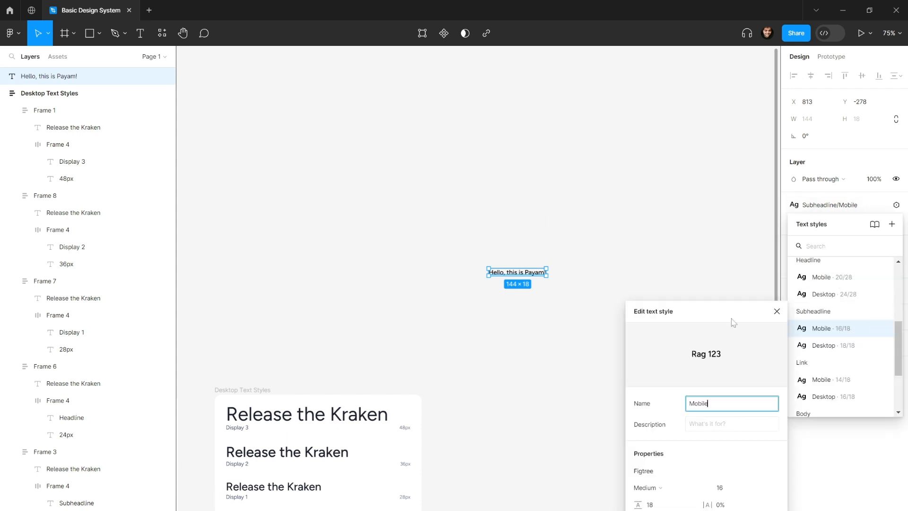
{"action": "left_click", "coordinate": [726, 489]}
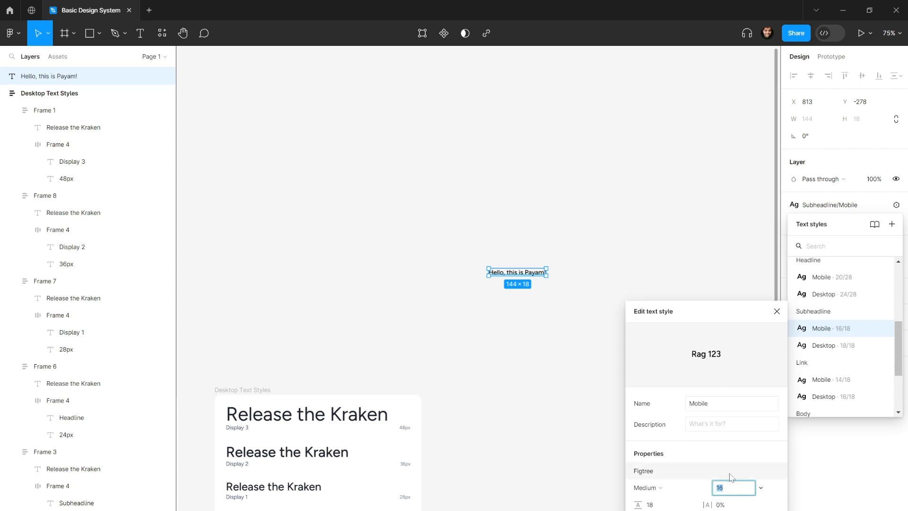
{"action": "left_click", "coordinate": [777, 310]}
{"action": "left_click", "coordinate": [685, 289]}
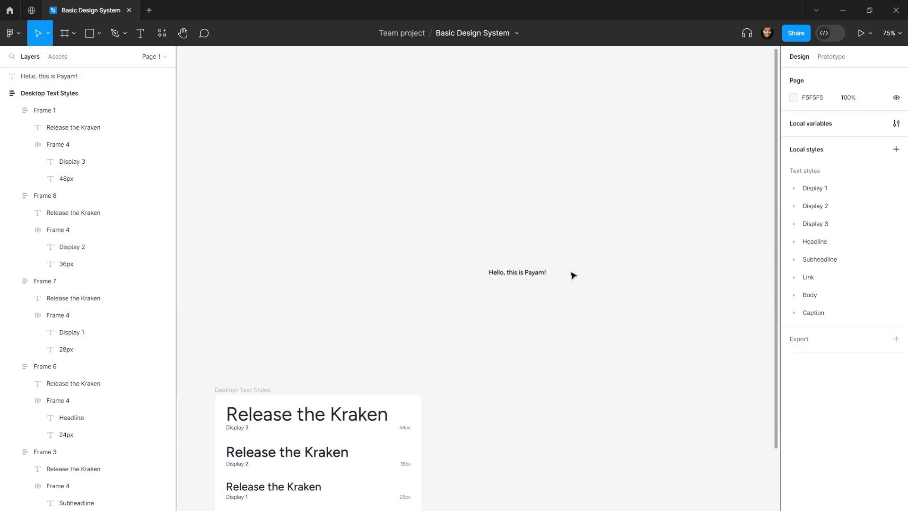
Delete the greeting sample text from the canvas.
{"action": "left_click", "coordinate": [534, 273]}
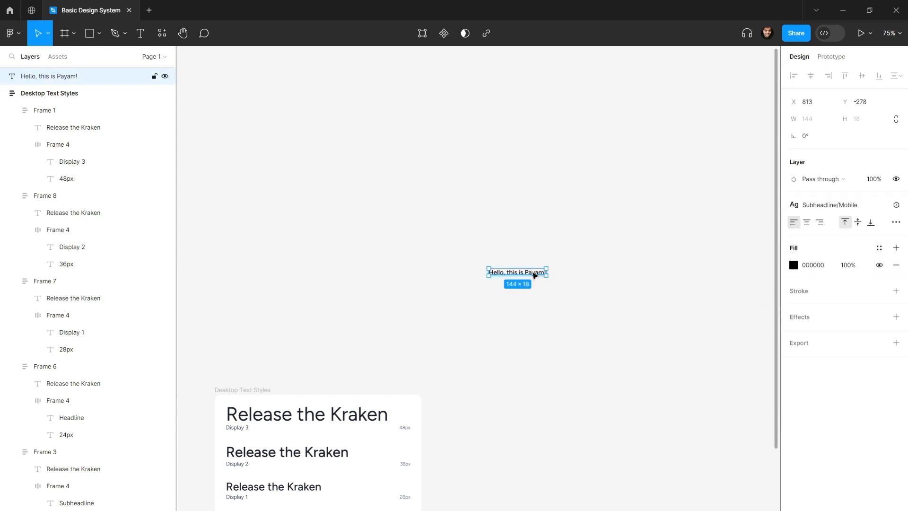
{"action": "key", "text": "Delete"}
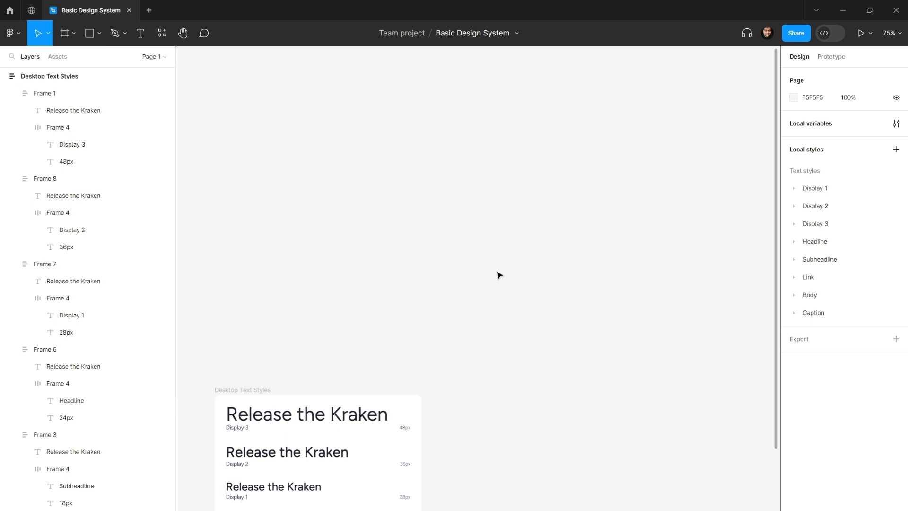
Set the Desktop Text Styles frame's padding with spacing variables to 32 horizontally and 28 vertically.
{"action": "left_click_drag", "start_coordinate": [490, 275], "coordinate": [509, 274]}
{"action": "scroll", "coordinate": [508, 274], "scroll_direction": "down", "scroll_amount": 5}
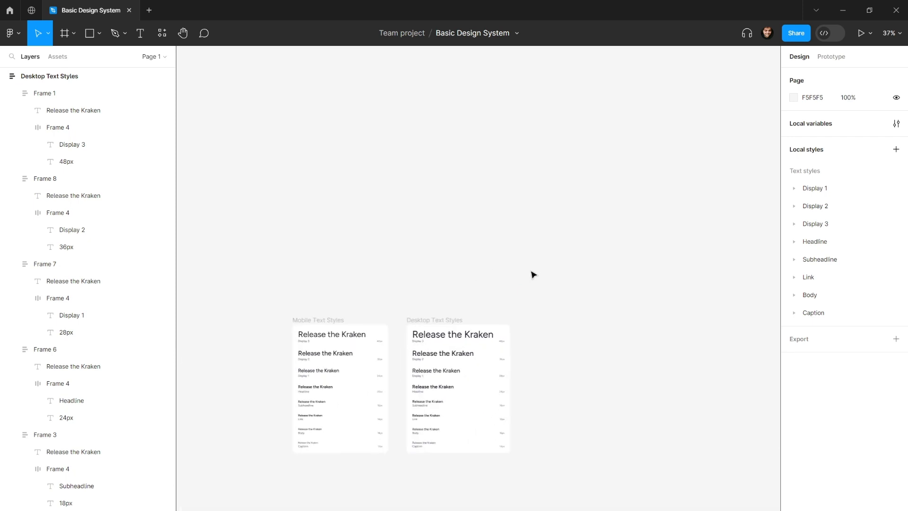
{"action": "left_click", "coordinate": [571, 251]}
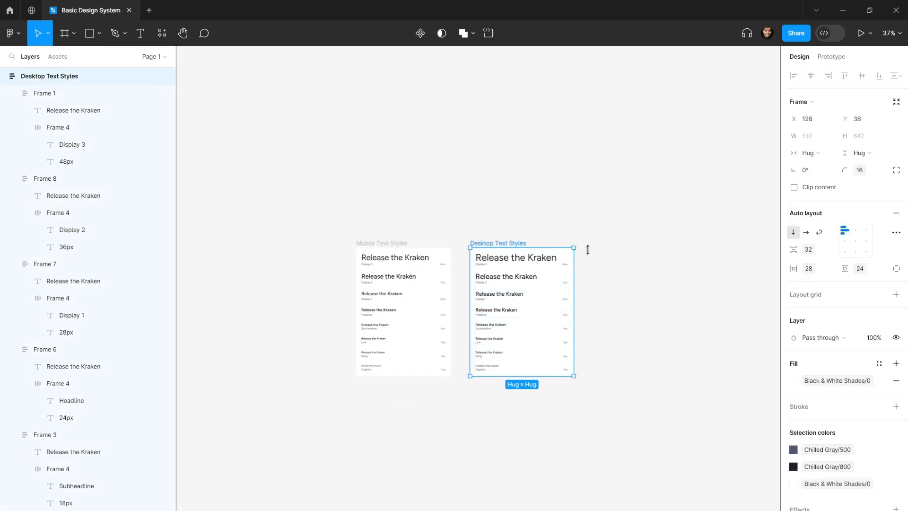
{"action": "left_click", "coordinate": [831, 268]}
{"action": "left_click", "coordinate": [847, 470]}
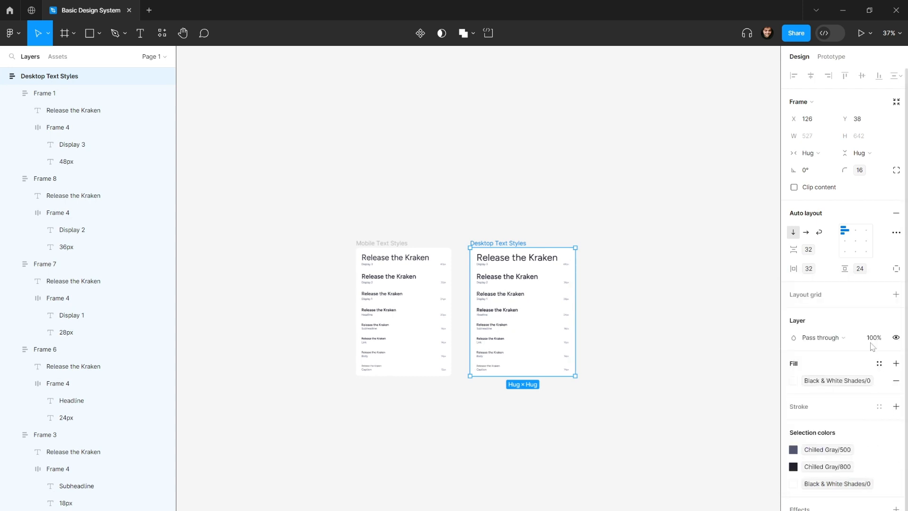
{"action": "left_click", "coordinate": [883, 268]}
{"action": "left_click", "coordinate": [852, 461]}
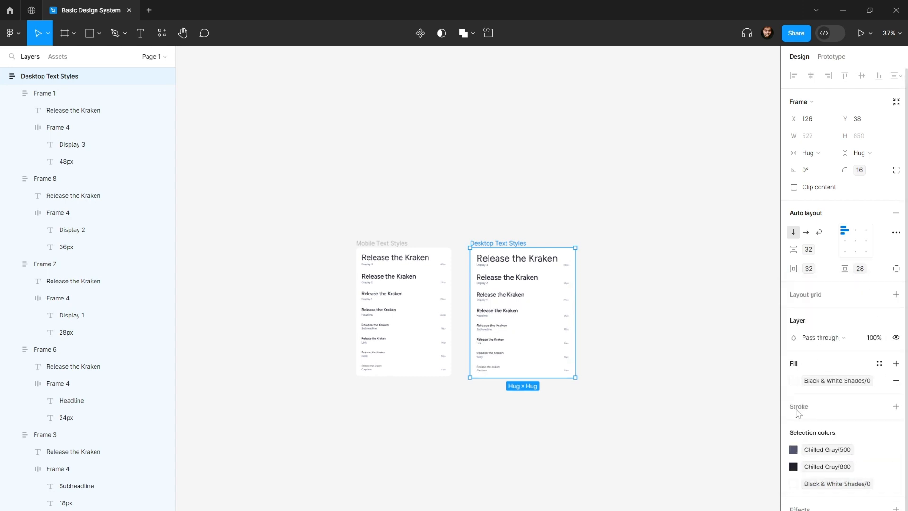
{"action": "left_click", "coordinate": [607, 322]}
Move the Desktop Text Styles frame directly above the Mobile Text Styles frame, aligned with its left edge.
{"action": "scroll", "coordinate": [582, 284], "scroll_direction": "left", "scroll_amount": 3}
{"action": "left_click_drag", "start_coordinate": [523, 239], "coordinate": [408, 98]}
{"action": "scroll", "coordinate": [525, 142], "scroll_direction": "up", "scroll_amount": 2}
{"action": "left_click", "coordinate": [560, 212]}
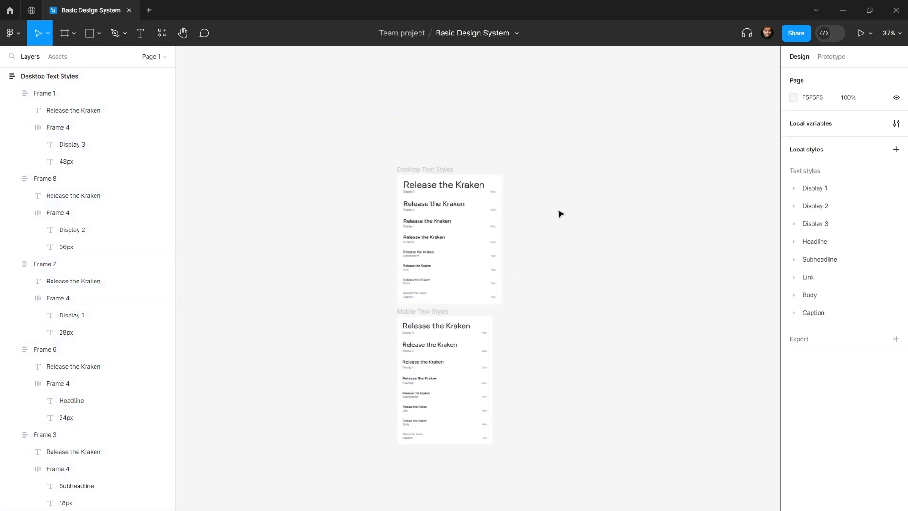
Examine the stacked Desktop and Mobile text style frames on the canvas.
{"action": "left_click_drag", "start_coordinate": [571, 271], "coordinate": [545, 282]}
{"action": "scroll", "coordinate": [544, 282], "scroll_direction": "down", "scroll_amount": 1}
{"action": "scroll", "coordinate": [546, 286], "scroll_direction": "up", "scroll_amount": 1}
{"action": "scroll", "coordinate": [545, 285], "scroll_direction": "right", "scroll_amount": 1}
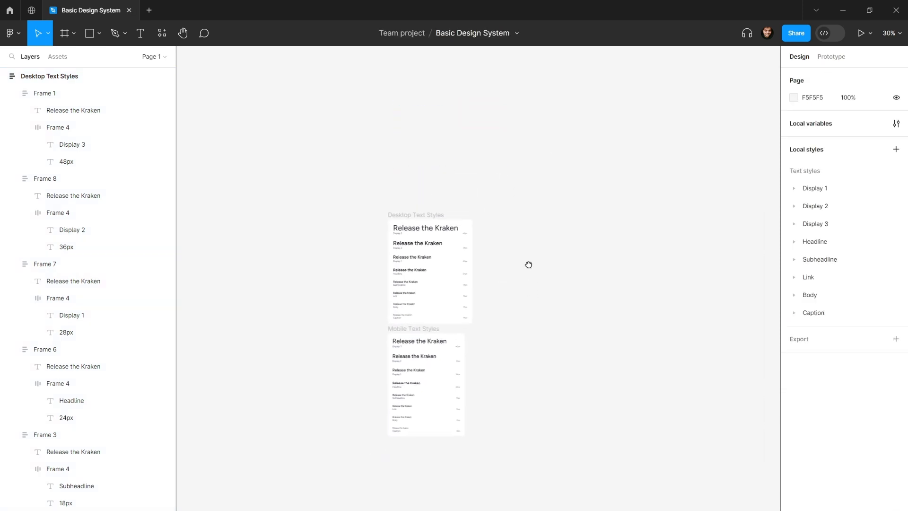
{"action": "left_click_drag", "start_coordinate": [539, 221], "coordinate": [530, 259]}
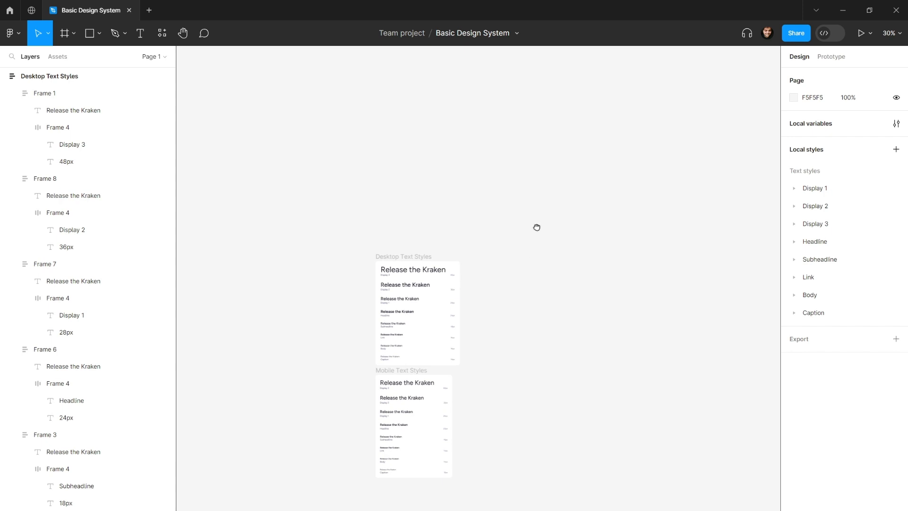
{"action": "left_click_drag", "start_coordinate": [537, 227], "coordinate": [529, 255]}
{"action": "left_click_drag", "start_coordinate": [516, 301], "coordinate": [495, 247]}
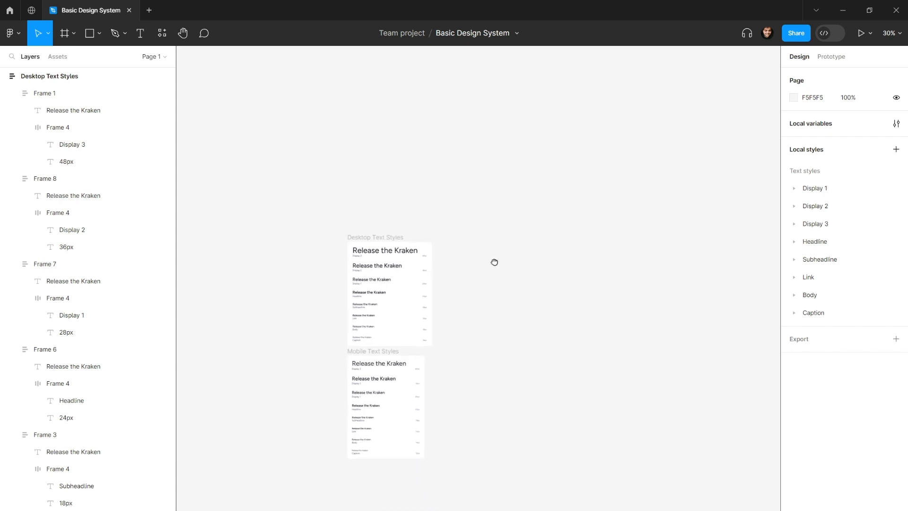
{"action": "scroll", "coordinate": [468, 253], "scroll_direction": "up", "scroll_amount": 3}
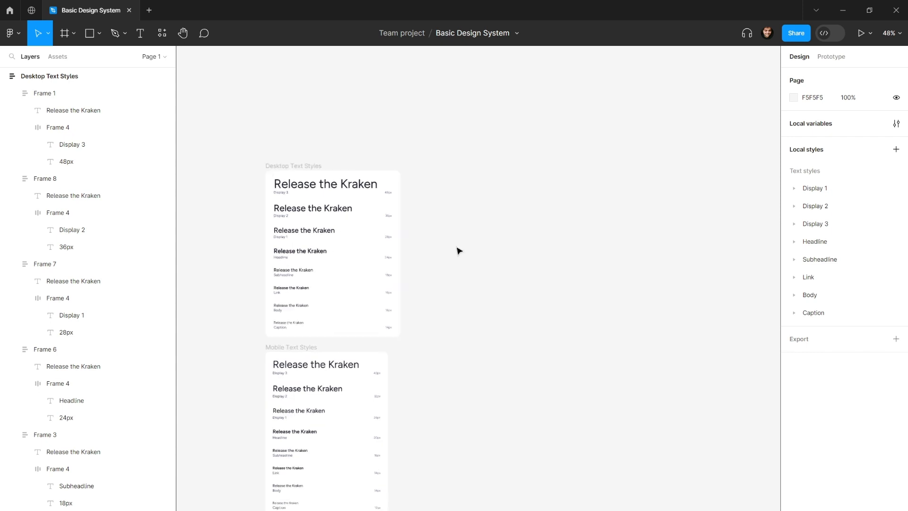
{"action": "scroll", "coordinate": [458, 250], "scroll_direction": "up", "scroll_amount": 3}
{"action": "left_click_drag", "start_coordinate": [474, 228], "coordinate": [482, 223]}
{"action": "key", "text": "t"}
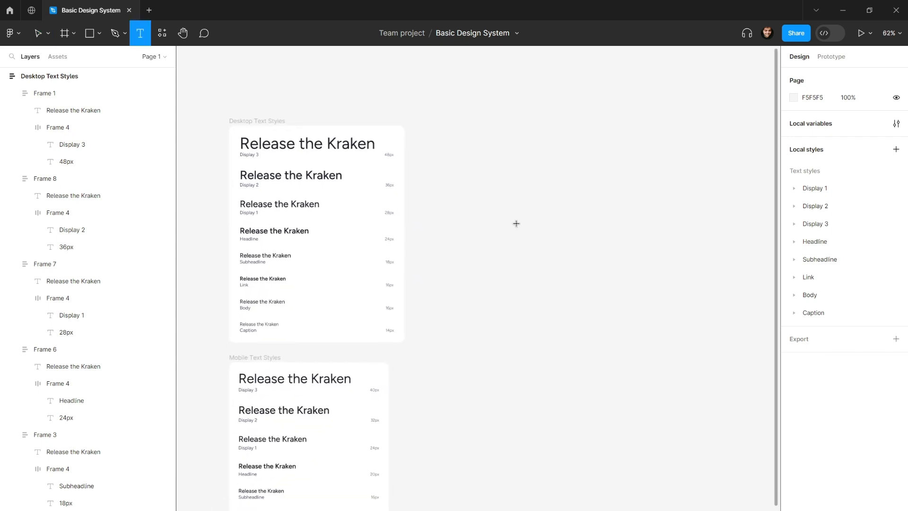
{"action": "left_click", "coordinate": [516, 223]}
{"action": "type", "text": "a"}
{"action": "key", "text": "Escape"}
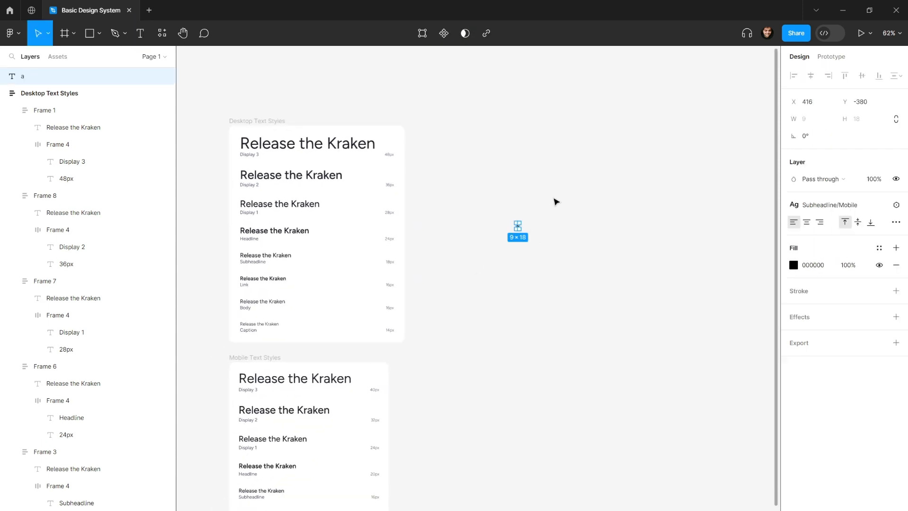
{"action": "key", "text": "Delete"}
Rename Page 1 as "Styles".
{"action": "left_click", "coordinate": [154, 56]}
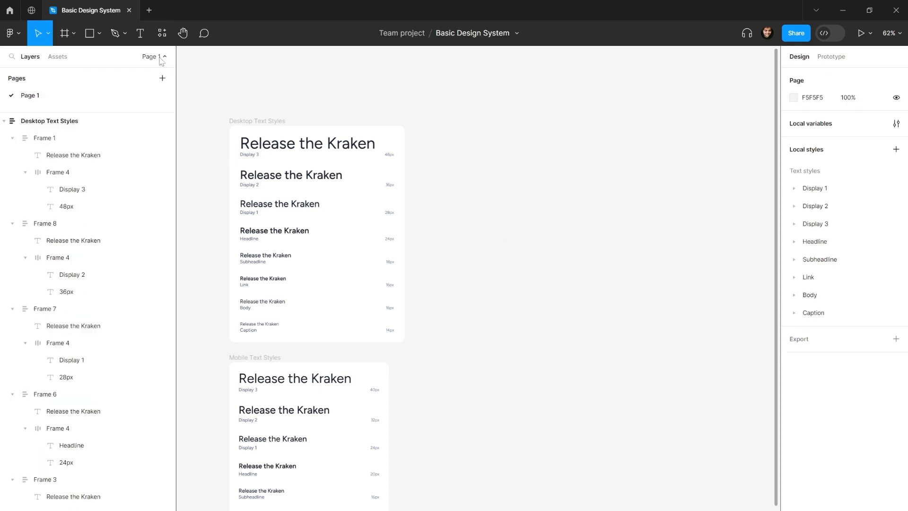
{"action": "double_click", "coordinate": [36, 95]}
{"action": "key", "text": "ctrl+a"}
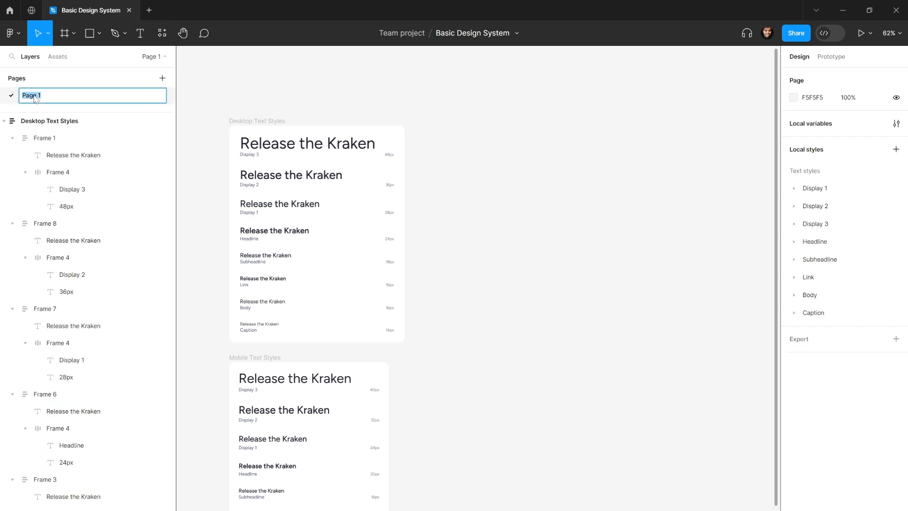
{"action": "type", "text": "Styles"}
{"action": "key", "text": "Return"}
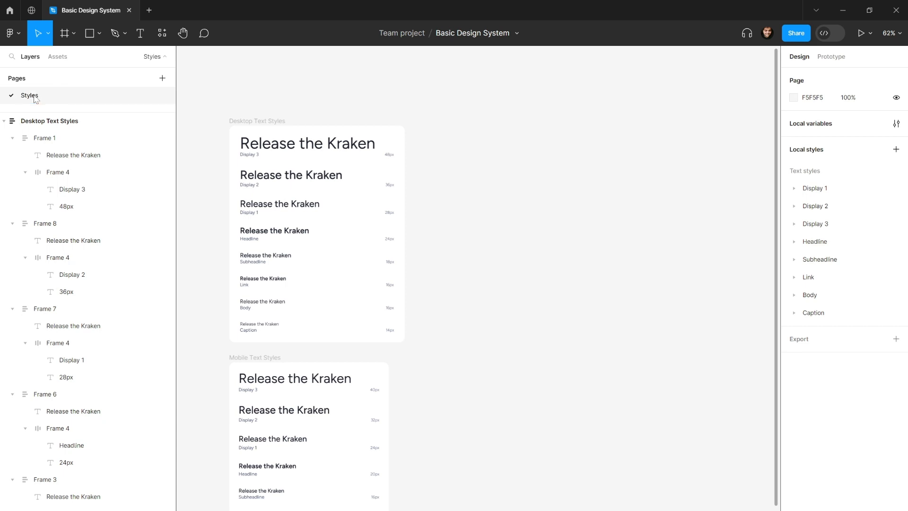
Add a second page named "Components".
{"action": "left_click", "coordinate": [163, 79]}
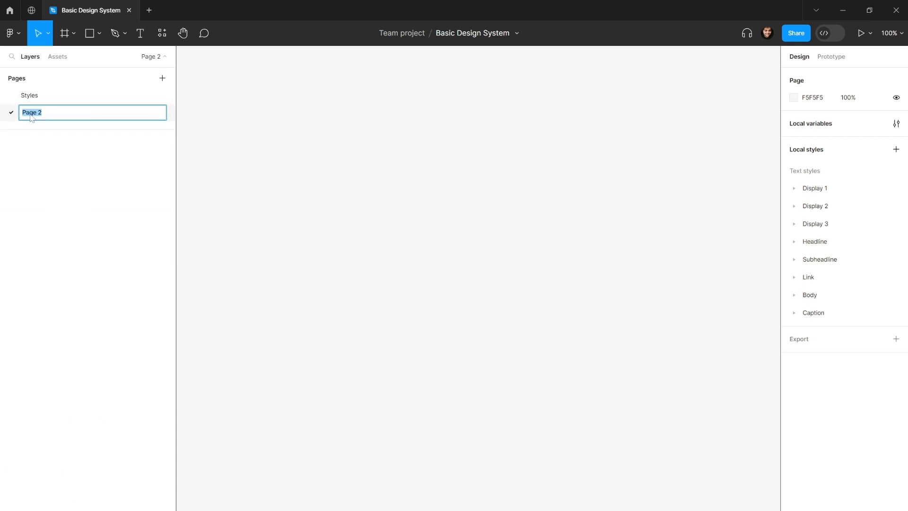
{"action": "type", "text": "Components"}
{"action": "key", "text": "Return"}
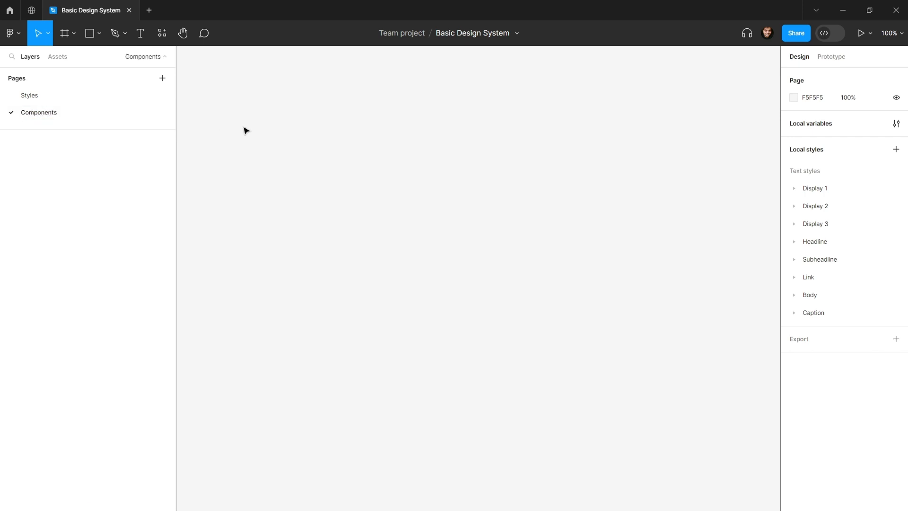
Add a "Button" text on the empty canvas of the Components page.
{"action": "key", "text": "t"}
{"action": "left_click", "coordinate": [355, 155]}
{"action": "type", "text": "Button"}
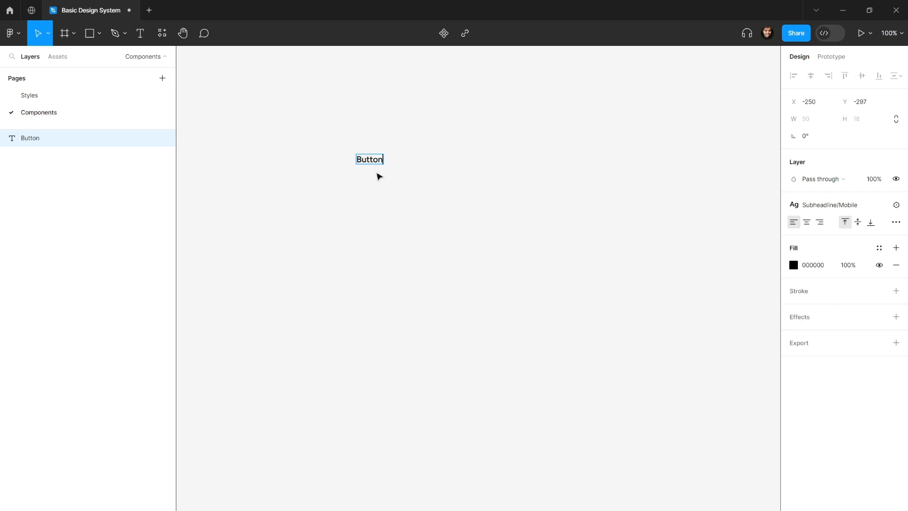
{"action": "key", "text": "Escape"}
{"action": "scroll", "coordinate": [377, 174], "scroll_direction": "up", "scroll_amount": 3}
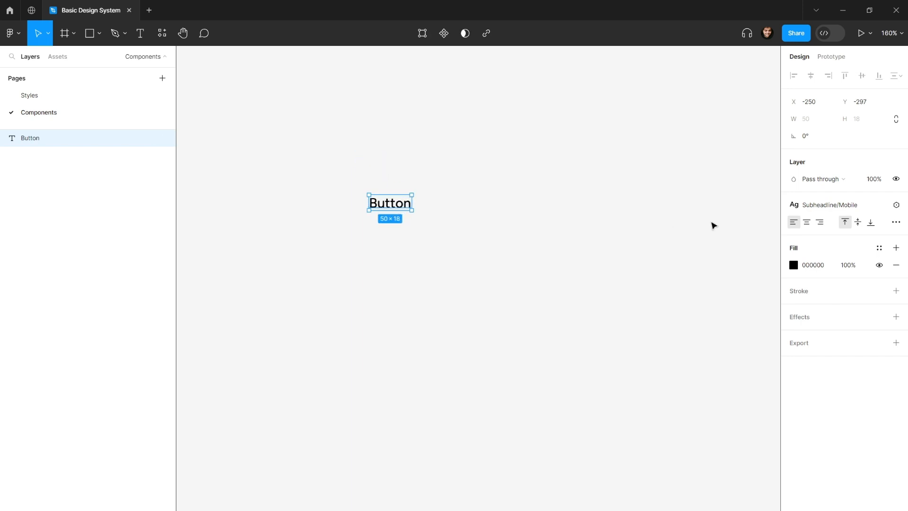
Search the text styles for "link" and apply Link/Mobile to the Button text.
{"action": "left_click", "coordinate": [819, 206]}
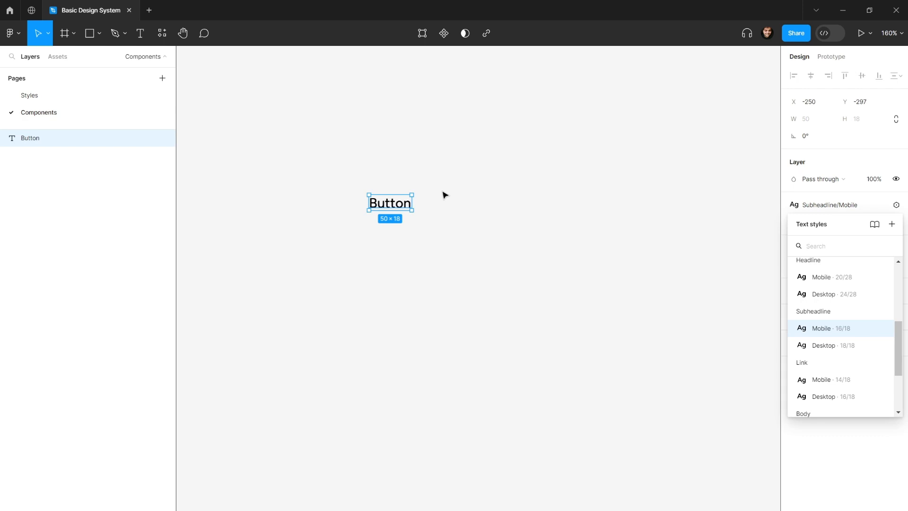
{"action": "type", "text": "link"}
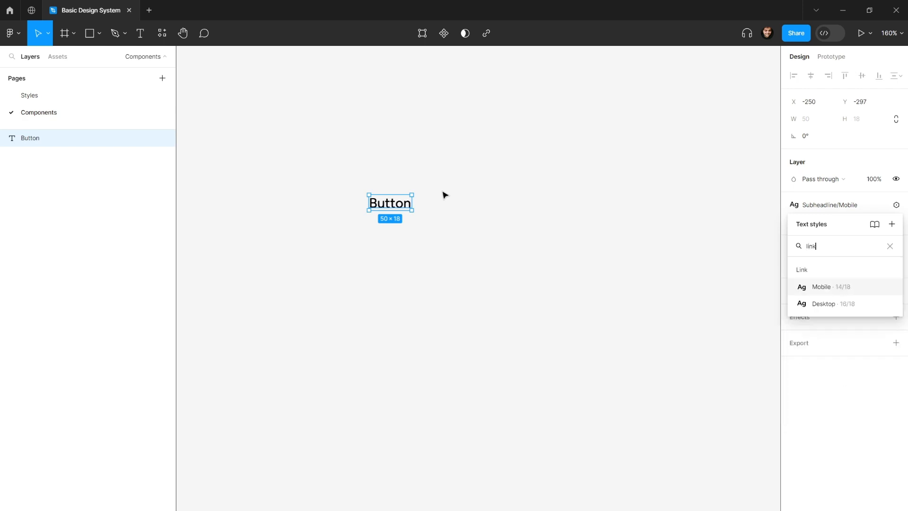
{"action": "left_click", "coordinate": [823, 288]}
{"action": "left_click", "coordinate": [509, 199]}
Wrap the Button text in an auto layout frame and give the frame a white FFFFFF fill.
{"action": "scroll", "coordinate": [541, 232], "scroll_direction": "up", "scroll_amount": 3}
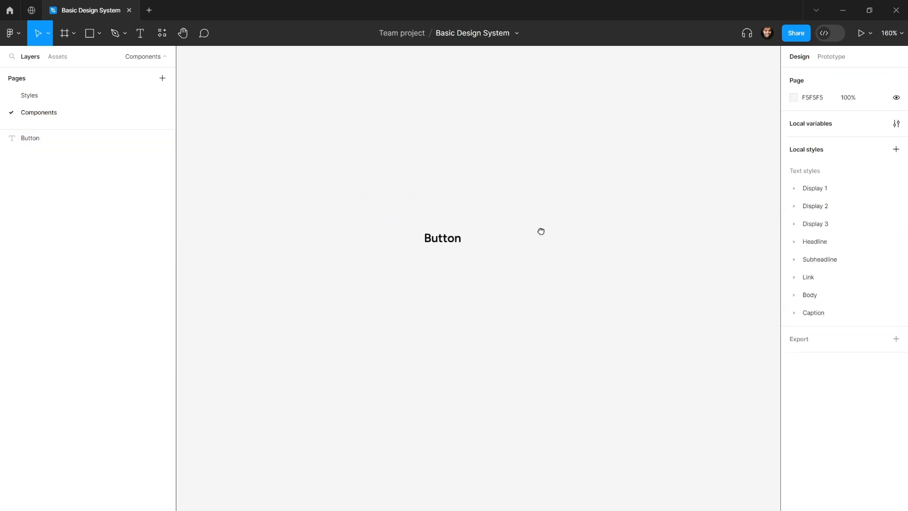
{"action": "left_click", "coordinate": [451, 242]}
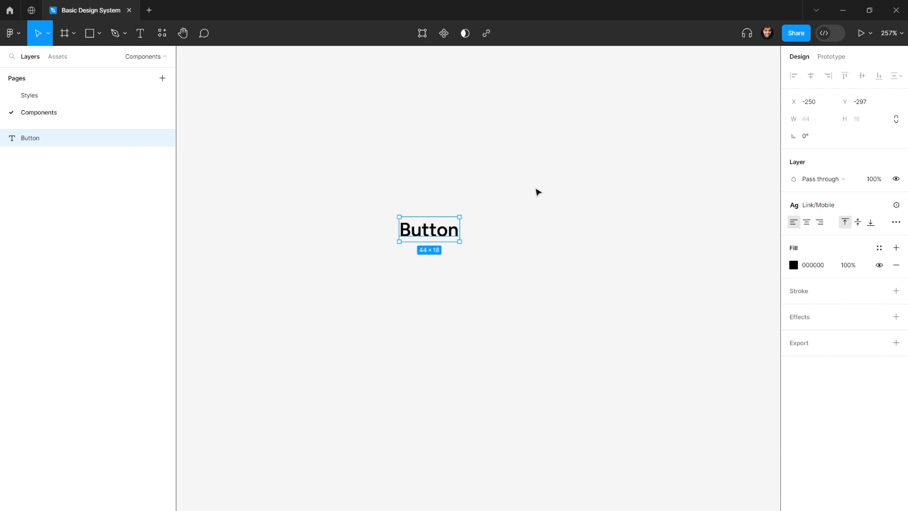
{"action": "key", "text": "shift+a"}
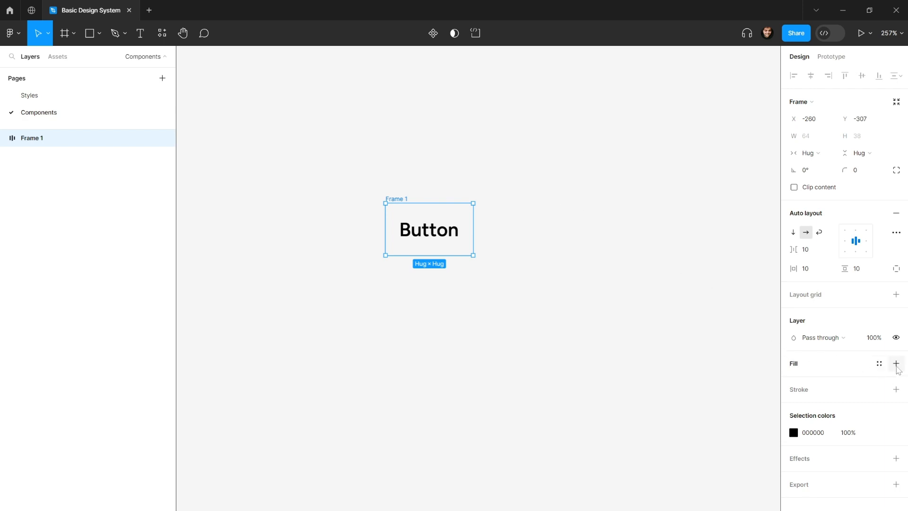
{"action": "left_click", "coordinate": [896, 364]}
Set the button frame's corner radius to the 2xs variable with a value of 6.
{"action": "left_click", "coordinate": [882, 170]}
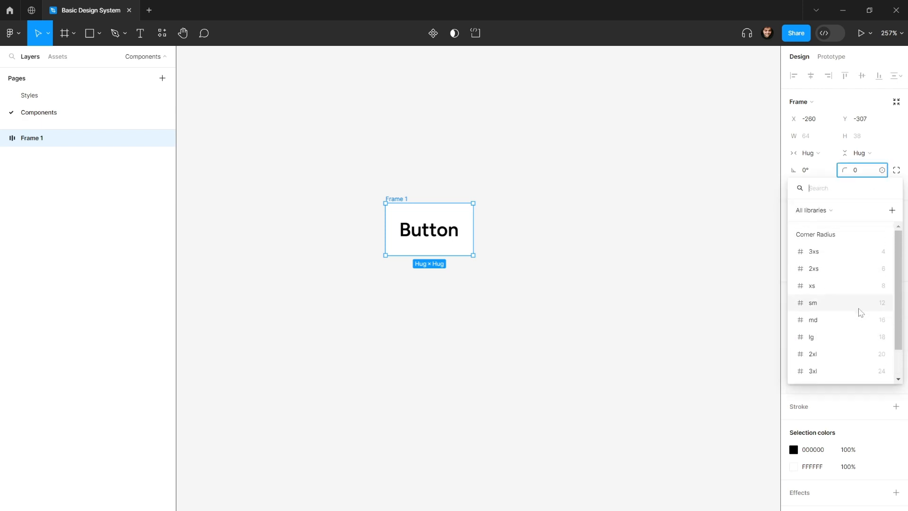
{"action": "left_click", "coordinate": [858, 285]}
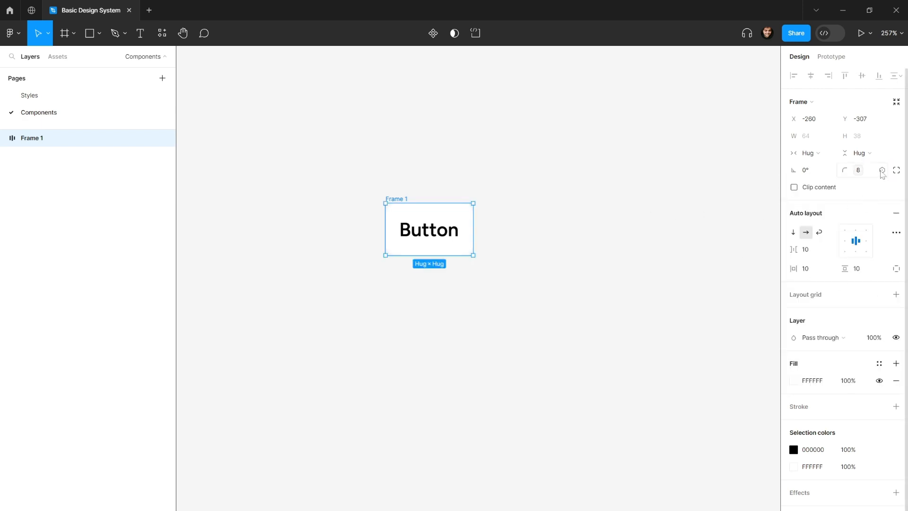
{"action": "left_click", "coordinate": [882, 171]}
{"action": "left_click", "coordinate": [862, 269]}
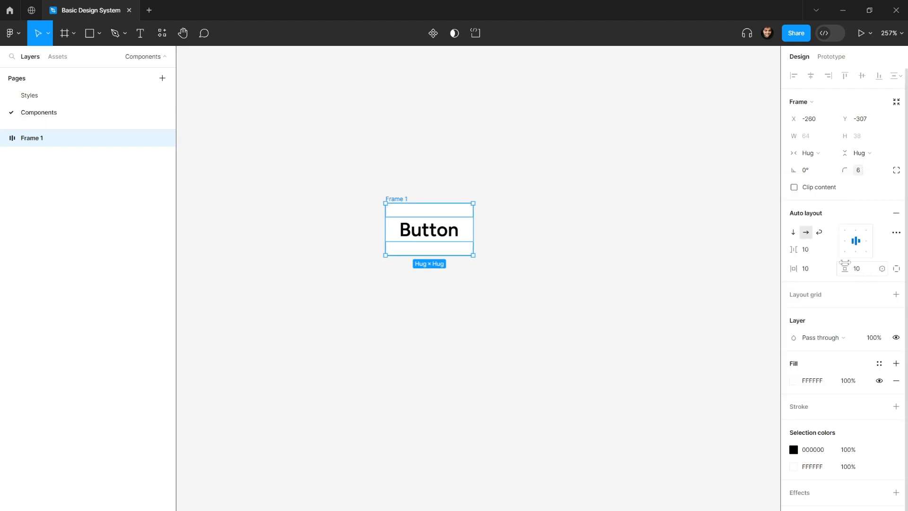
{"action": "left_click", "coordinate": [653, 212]}
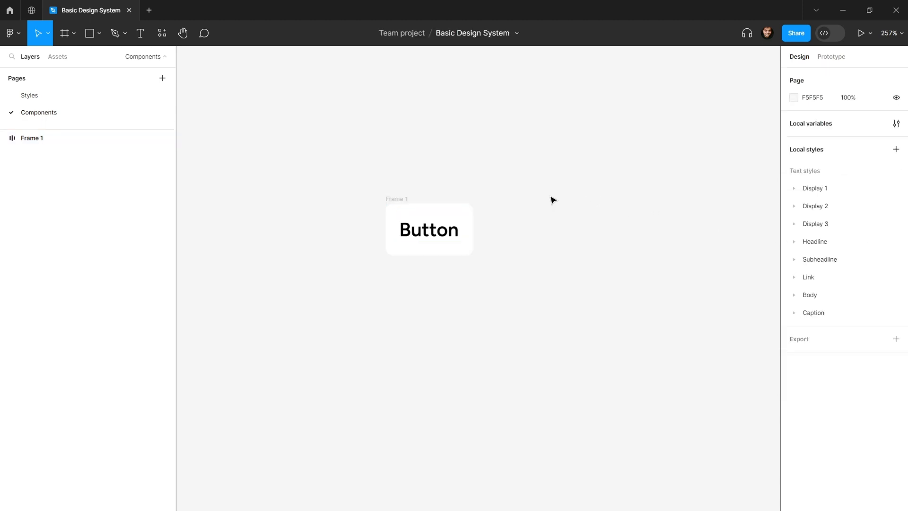
Set the button frame's horizontal padding to the xs spacing variable with a value of 4.
{"action": "left_click", "coordinate": [406, 200]}
{"action": "left_click", "coordinate": [831, 269]}
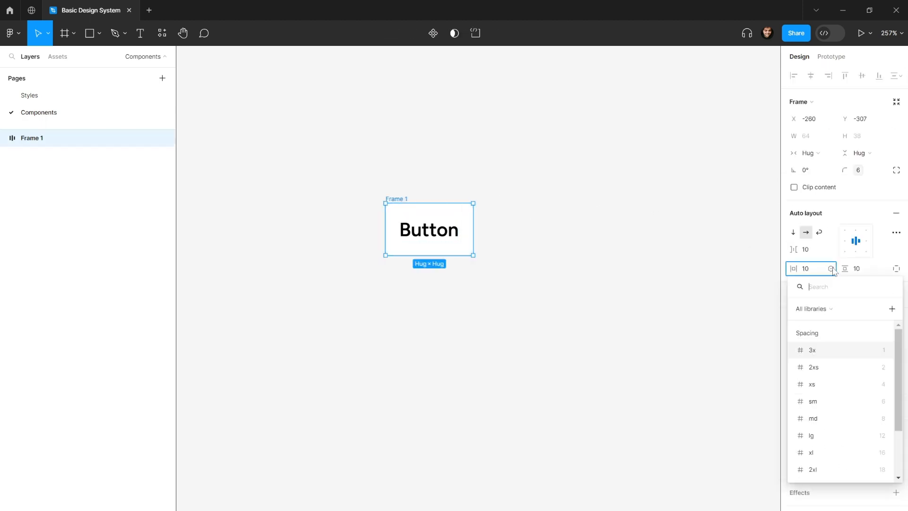
{"action": "left_click", "coordinate": [842, 384]}
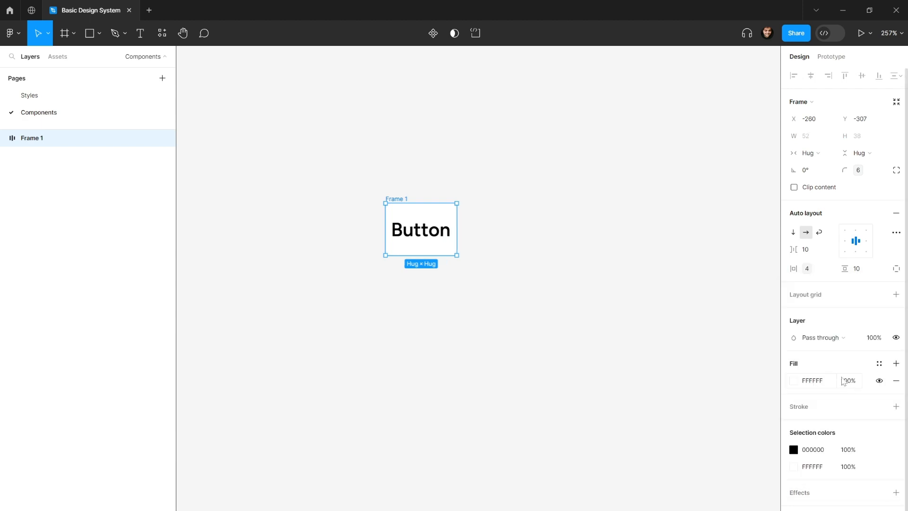
Set the button frame's horizontal padding to the xl spacing variable (16) and its vertical padding to lg (12).
{"action": "left_click", "coordinate": [831, 269]}
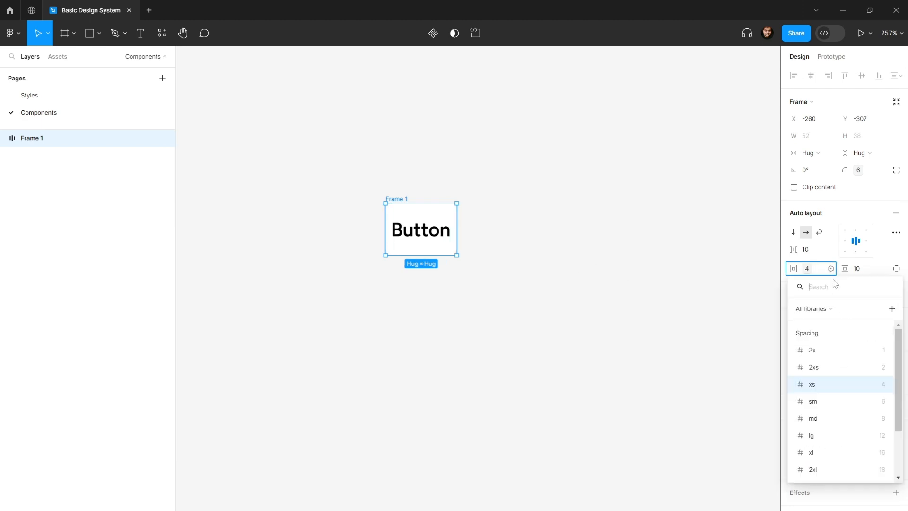
{"action": "scroll", "coordinate": [842, 413], "scroll_direction": "down", "scroll_amount": 2}
{"action": "left_click", "coordinate": [841, 416]}
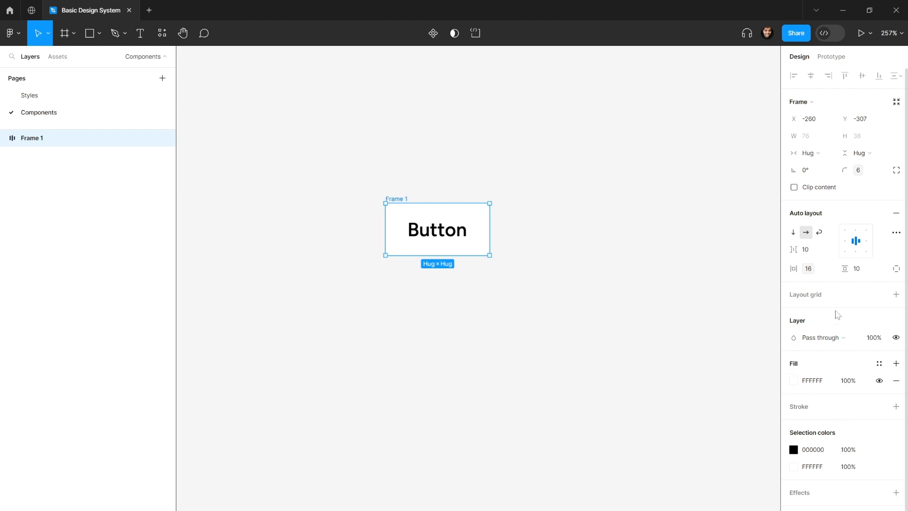
{"action": "left_click", "coordinate": [883, 269]}
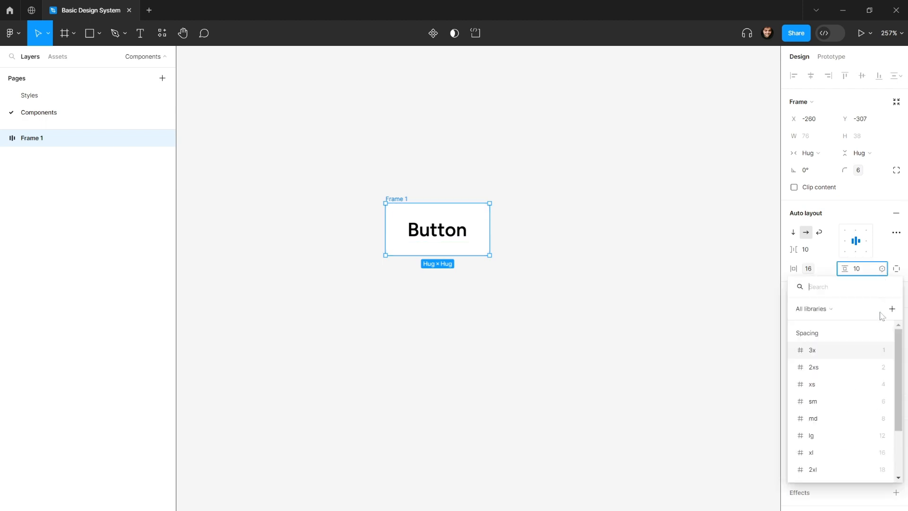
{"action": "scroll", "coordinate": [862, 406], "scroll_direction": "down", "scroll_amount": 1}
{"action": "left_click", "coordinate": [863, 413]}
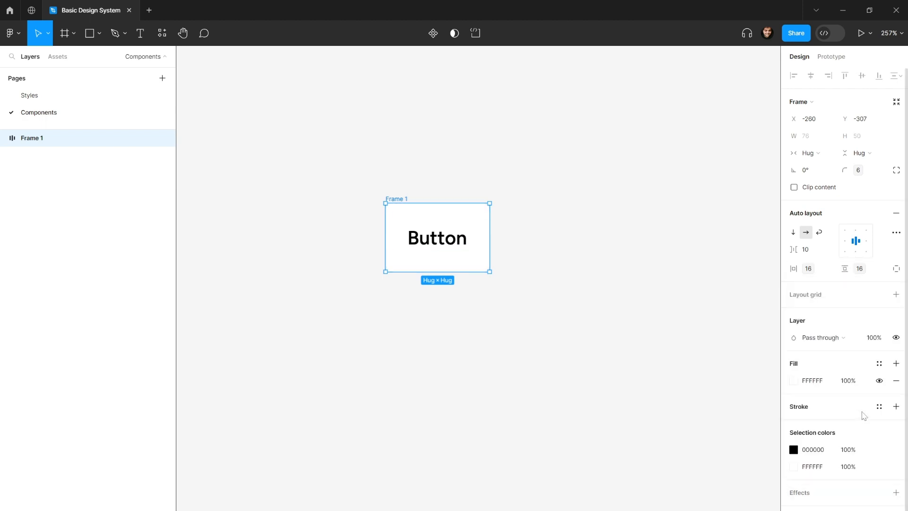
{"action": "left_click", "coordinate": [882, 269]}
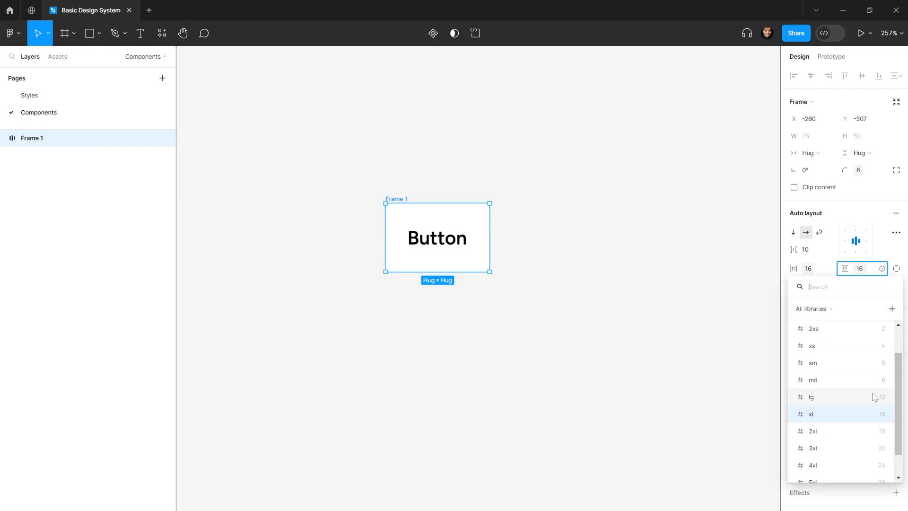
{"action": "left_click", "coordinate": [875, 397]}
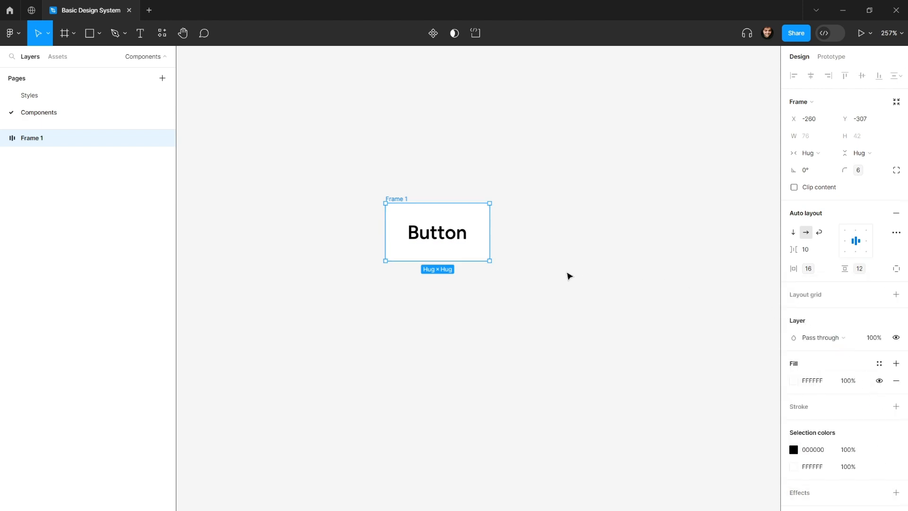
{"action": "left_click", "coordinate": [549, 271]}
{"action": "scroll", "coordinate": [555, 261], "scroll_direction": "left", "scroll_amount": 2}
{"action": "left_click", "coordinate": [460, 223]}
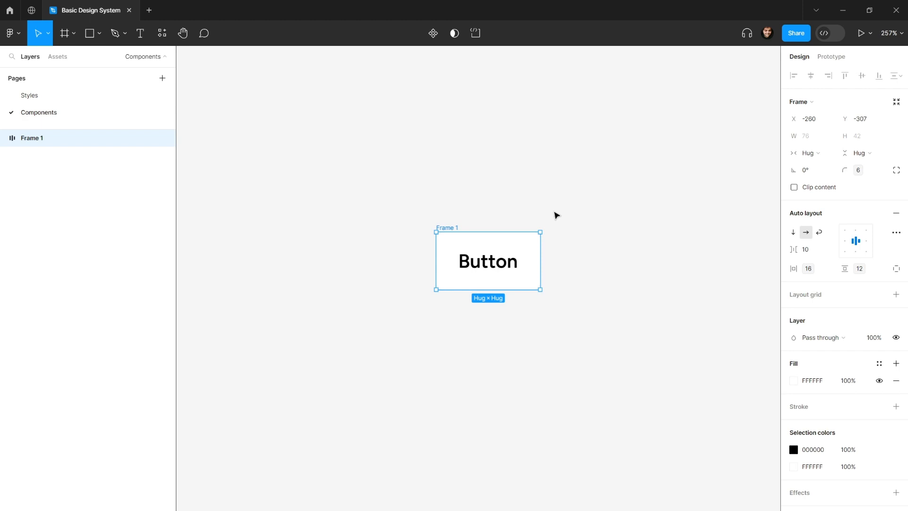
{"action": "scroll", "coordinate": [535, 200], "scroll_direction": "right", "scroll_amount": 3}
{"action": "scroll", "coordinate": [535, 201], "scroll_direction": "up", "scroll_amount": 2}
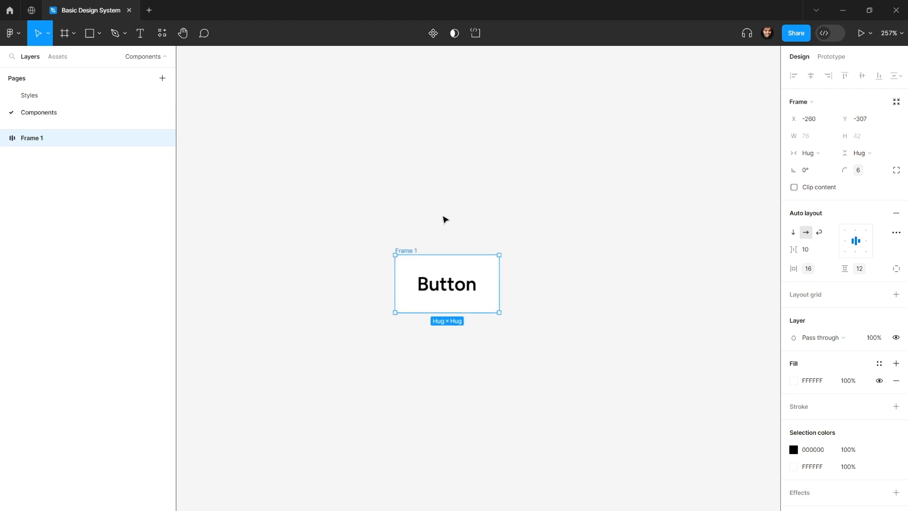
{"action": "key", "text": "Return"}
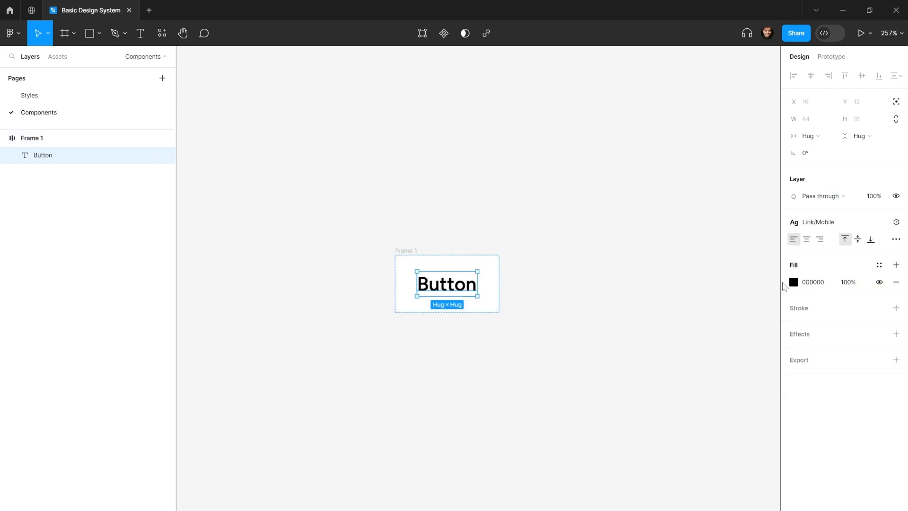
{"action": "left_click", "coordinate": [616, 219]}
{"action": "left_click", "coordinate": [461, 279]}
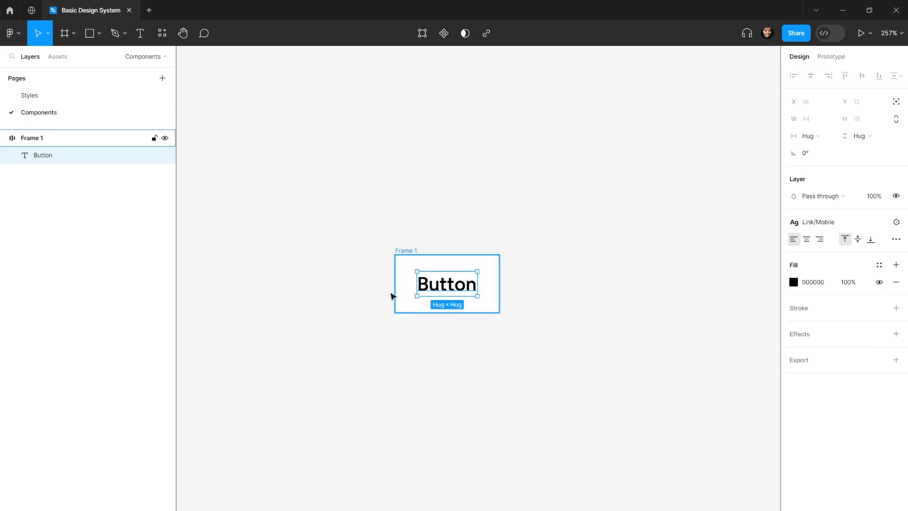
{"action": "key", "text": "Escape"}
{"action": "left_click", "coordinate": [410, 253]}
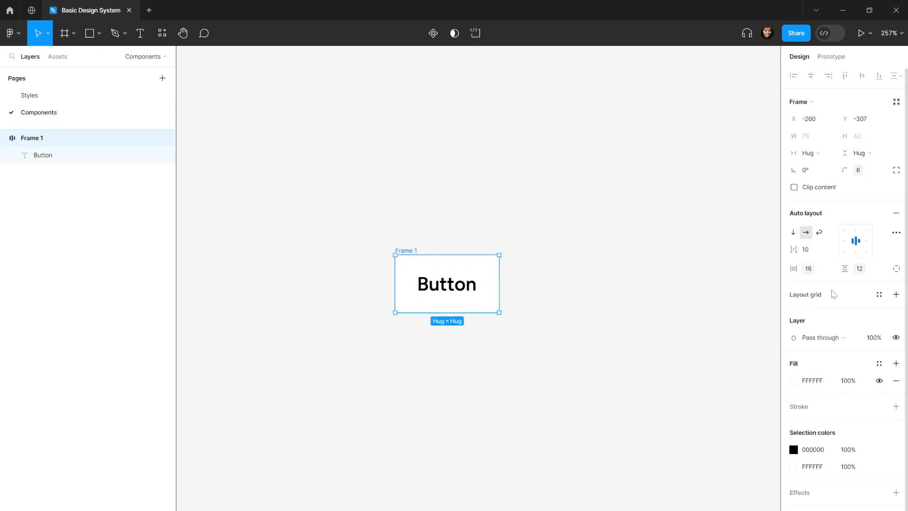
{"action": "left_click", "coordinate": [831, 269]}
{"action": "left_click", "coordinate": [481, 179]}
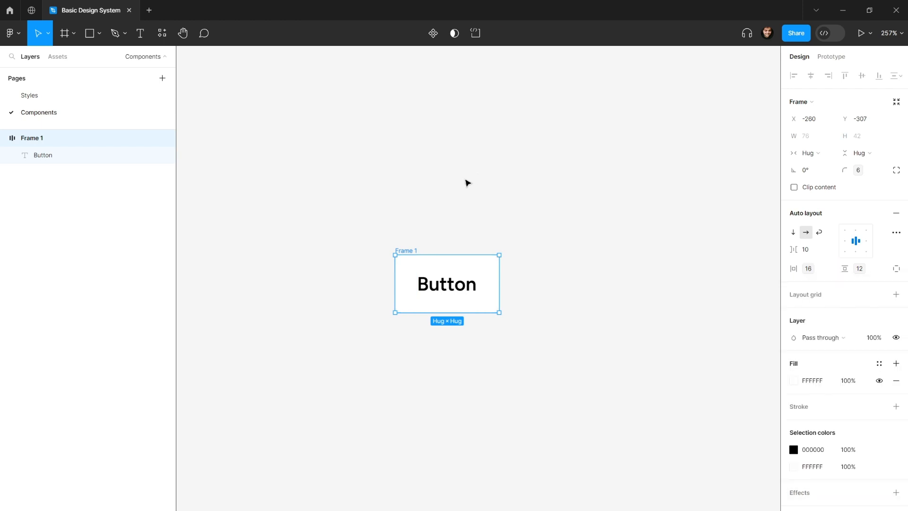
{"action": "left_click", "coordinate": [467, 183]}
{"action": "scroll", "coordinate": [454, 186], "scroll_direction": "down", "scroll_amount": 2}
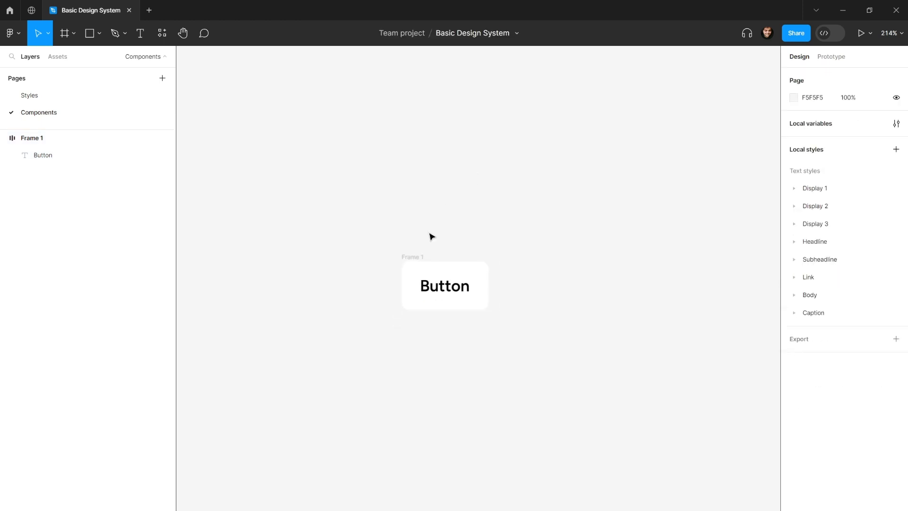
{"action": "left_click", "coordinate": [414, 256]}
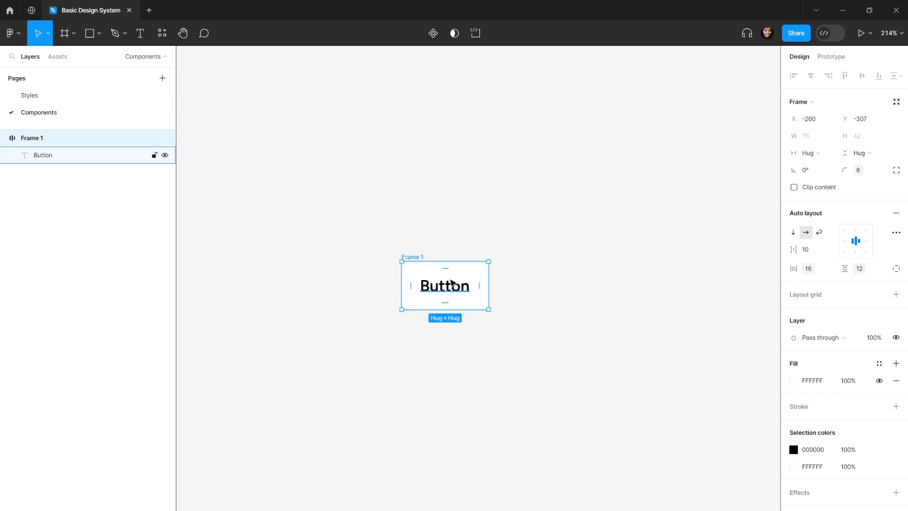
{"action": "left_click", "coordinate": [558, 213]}
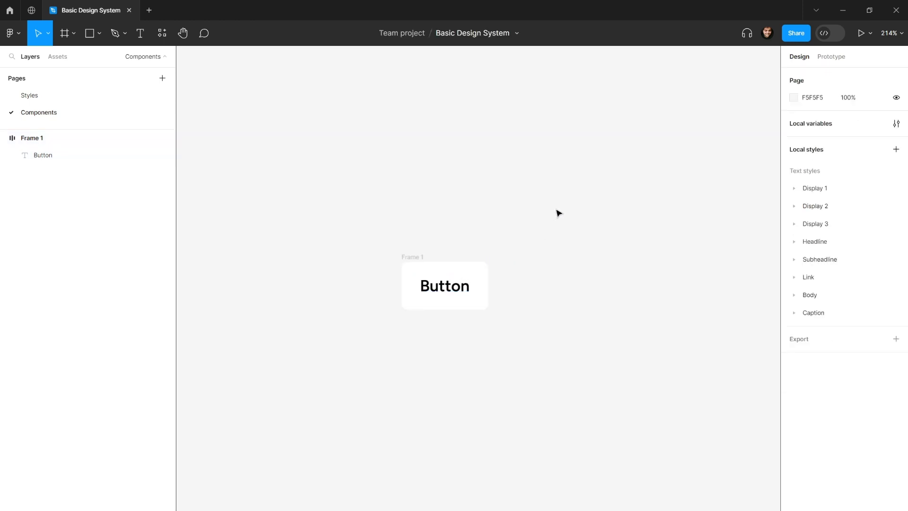
Create a new local variable collection named Color Tokens.
{"action": "left_click", "coordinate": [897, 124]}
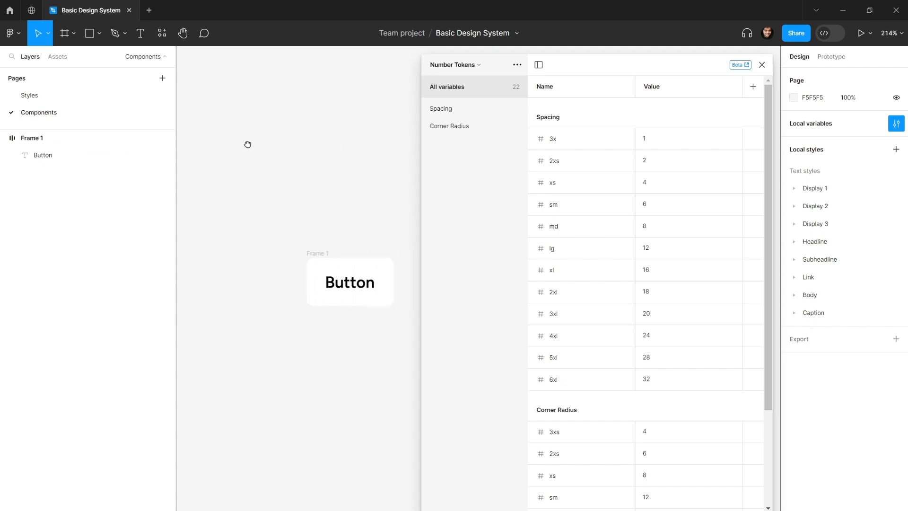
{"action": "scroll", "coordinate": [247, 145], "scroll_direction": "right", "scroll_amount": 3}
{"action": "left_click", "coordinate": [479, 64]}
{"action": "left_click", "coordinate": [483, 67]}
{"action": "left_click", "coordinate": [483, 68]}
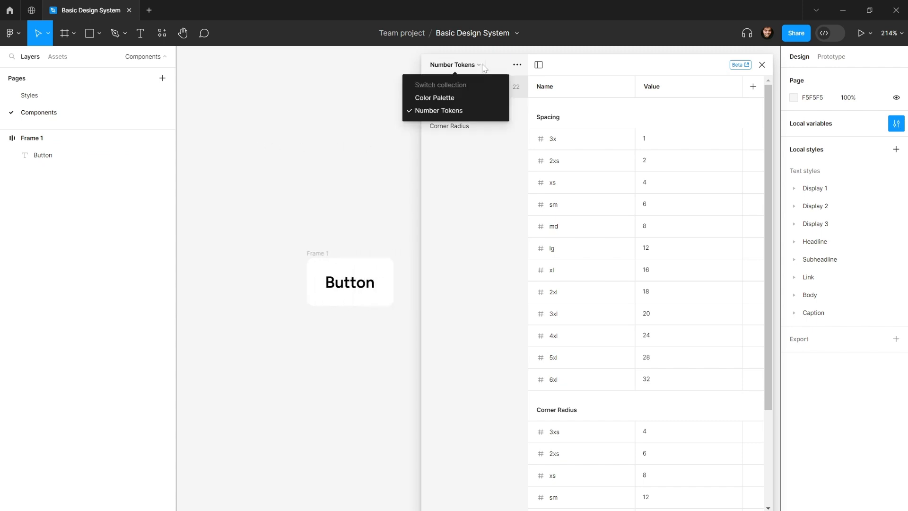
{"action": "left_click", "coordinate": [483, 67]}
{"action": "left_click", "coordinate": [518, 65]}
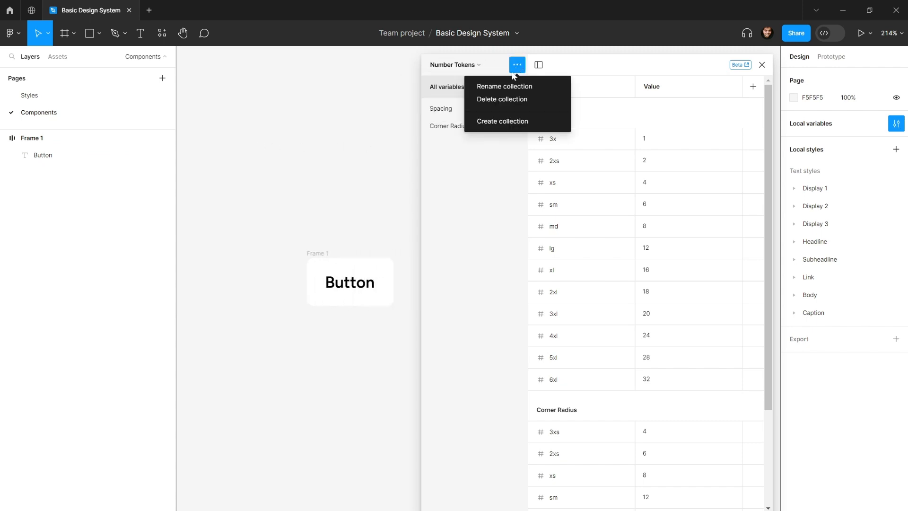
{"action": "left_click", "coordinate": [505, 121]}
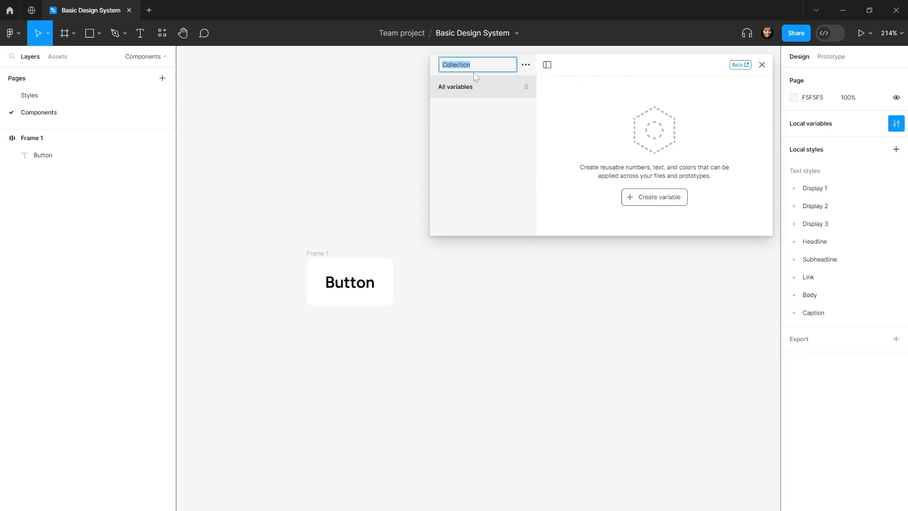
{"action": "type", "text": "Color Tokens"}
{"action": "key", "text": "Return"}
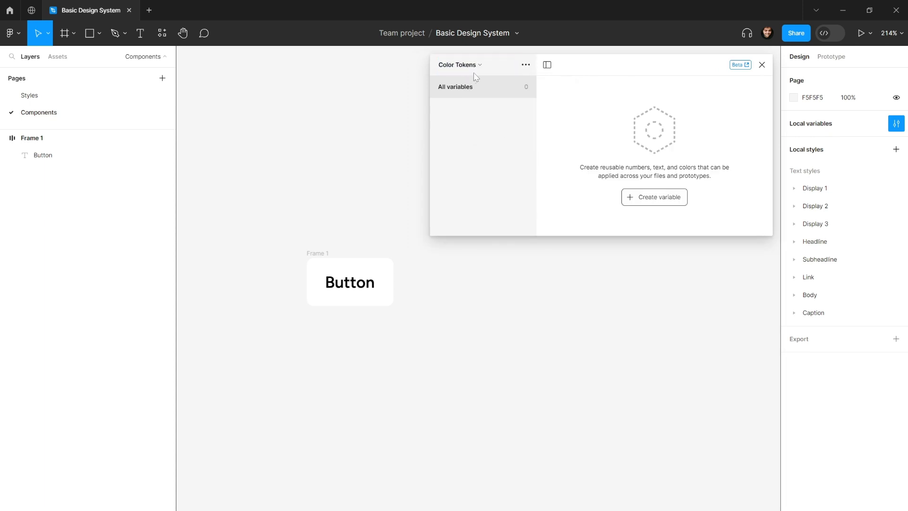
Create a color variable named Fill in the Color Tokens collection and link its value to Blue/500 from the Color Palette.
{"action": "left_click", "coordinate": [649, 197]}
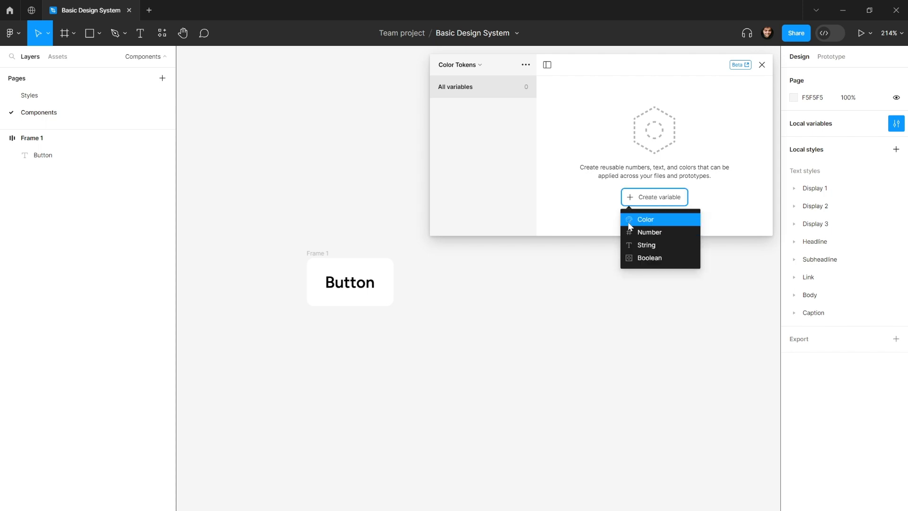
{"action": "left_click", "coordinate": [652, 220]}
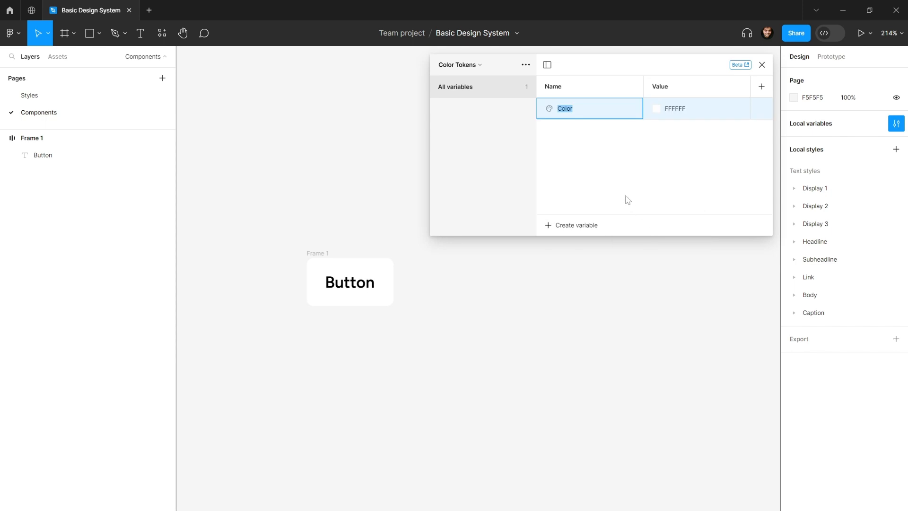
{"action": "type", "text": "Fill"}
{"action": "key", "text": "Return"}
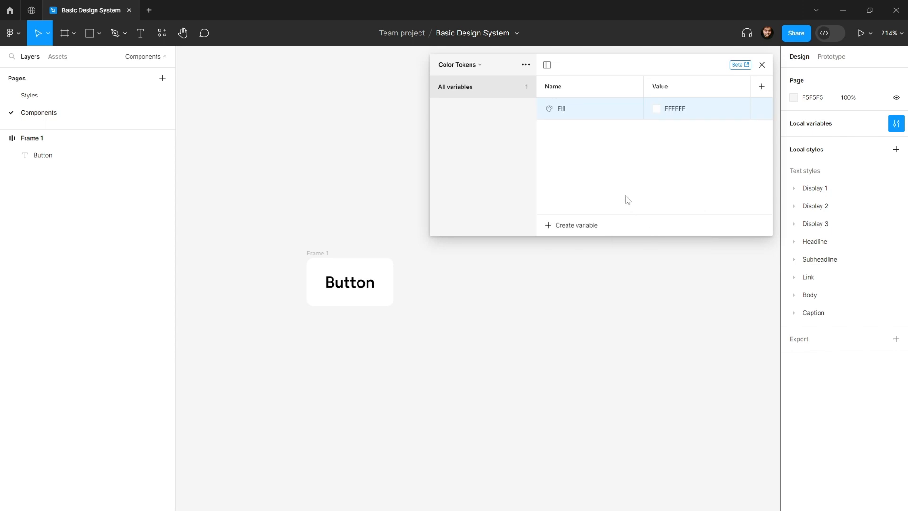
{"action": "left_click", "coordinate": [663, 112]}
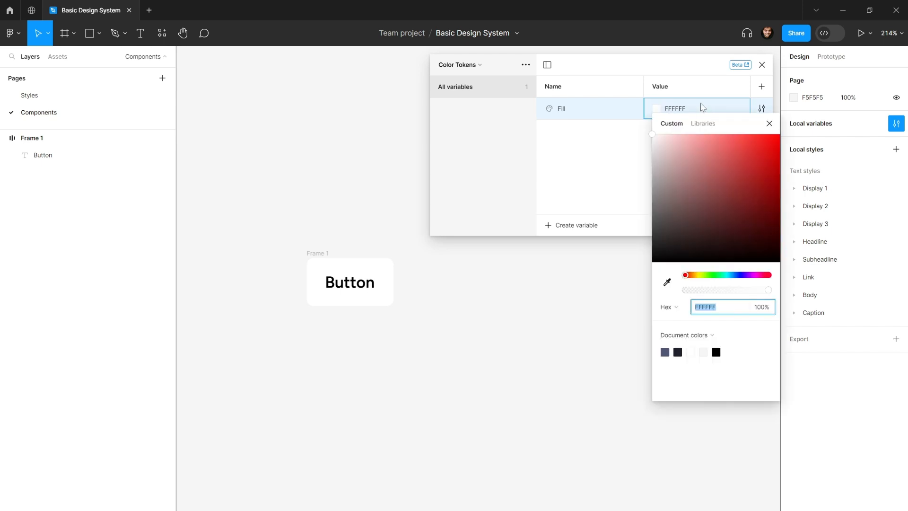
{"action": "left_click", "coordinate": [702, 124]}
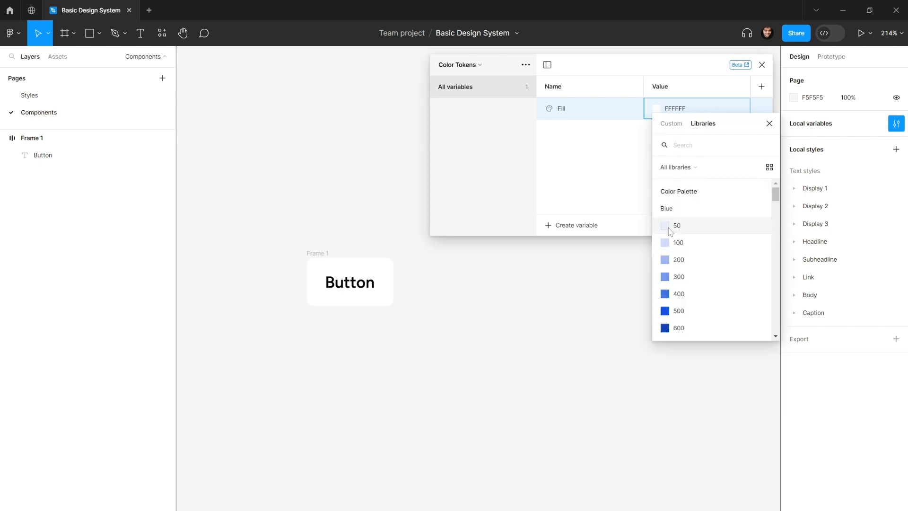
{"action": "scroll", "coordinate": [688, 242], "scroll_direction": "down", "scroll_amount": 2}
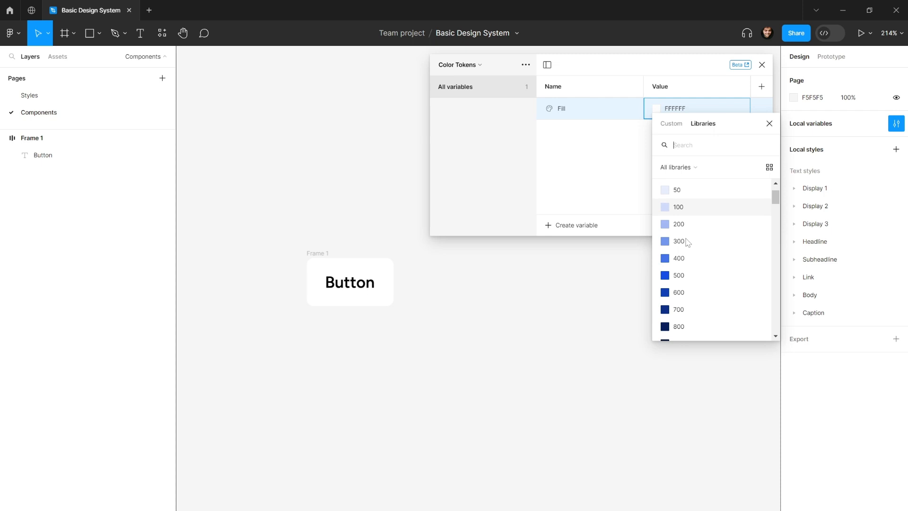
{"action": "left_click", "coordinate": [689, 274]}
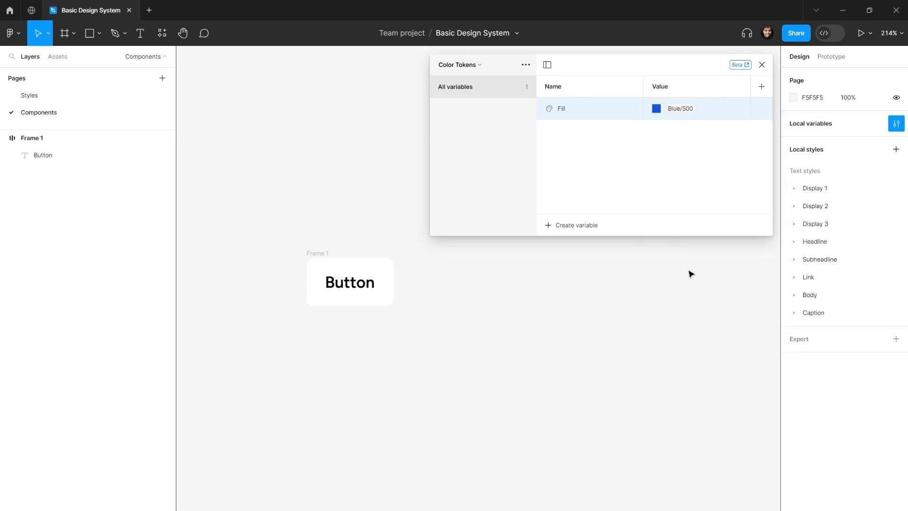
Put the Fill variable into a new group named Primary.
{"action": "right_click", "coordinate": [560, 112]}
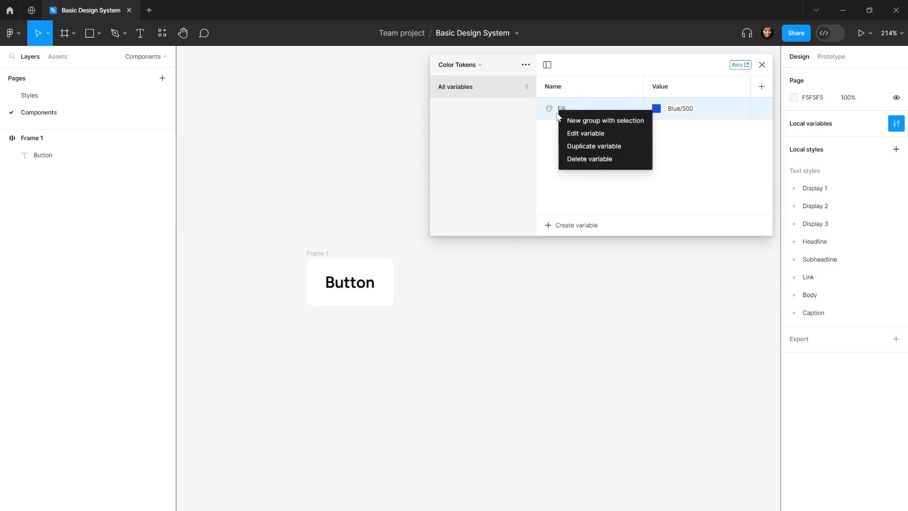
{"action": "left_click", "coordinate": [586, 120]}
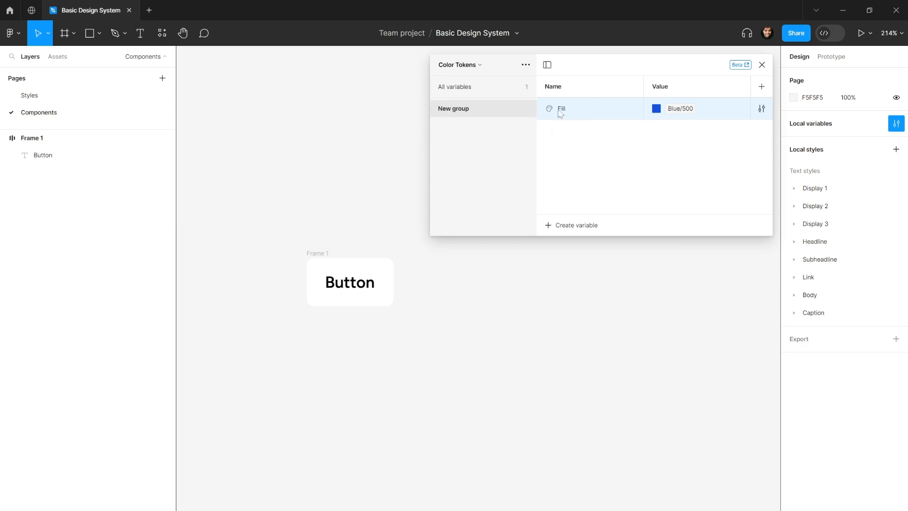
{"action": "double_click", "coordinate": [463, 116]}
{"action": "type", "text": "Primary"}
{"action": "key", "text": "Return"}
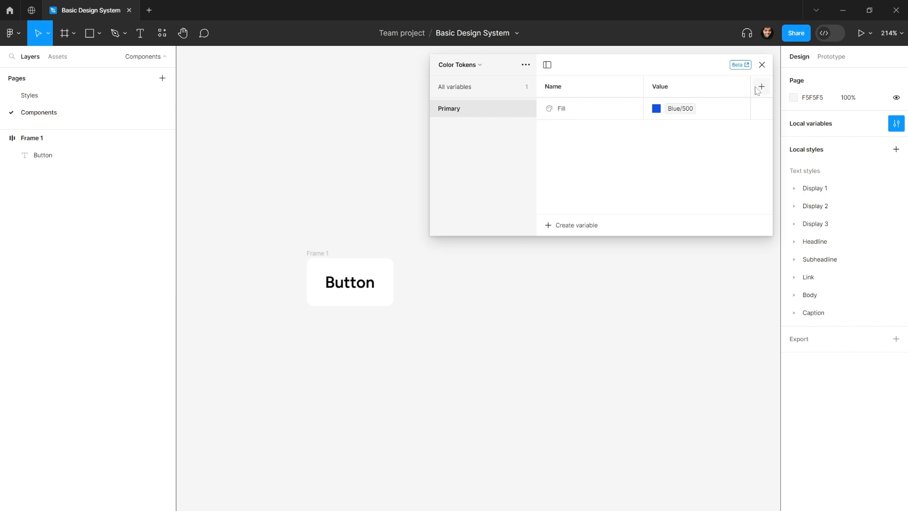
Duplicate the Fill variable in the Primary group, name the copy Stroke and link its value to Blue/400.
{"action": "right_click", "coordinate": [580, 108]}
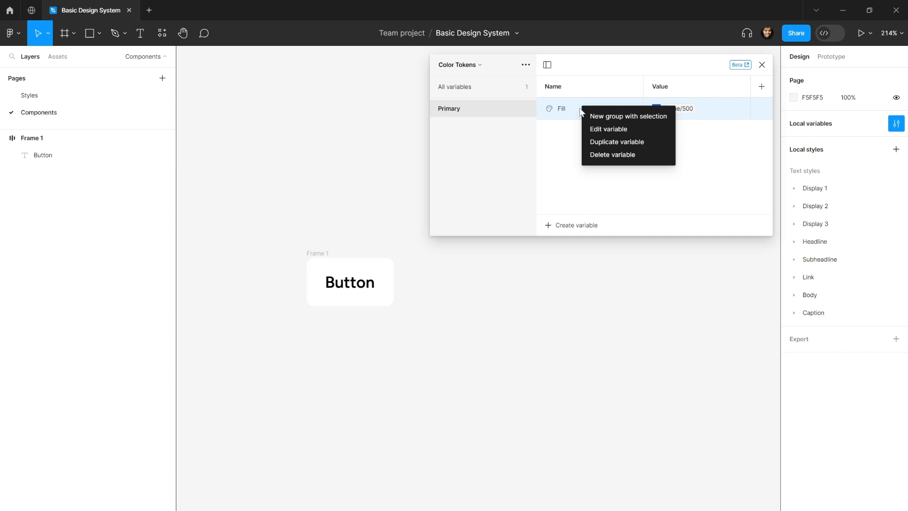
{"action": "left_click", "coordinate": [597, 140]}
{"action": "type", "text": "S"}
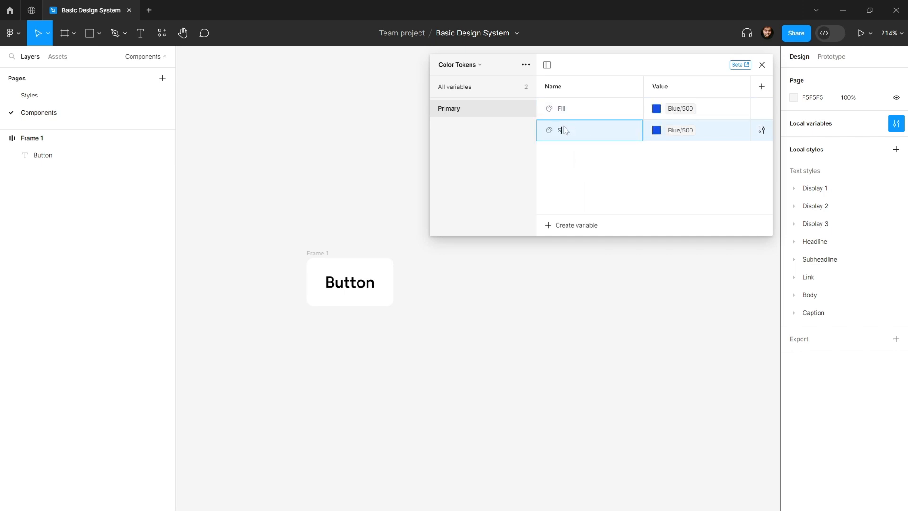
{"action": "type", "text": "troke"}
{"action": "key", "text": "Return"}
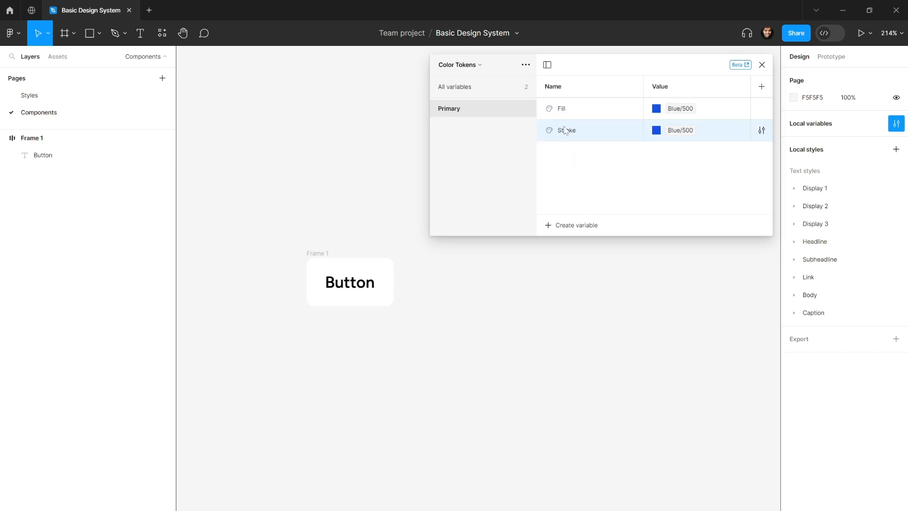
{"action": "left_click", "coordinate": [657, 132]}
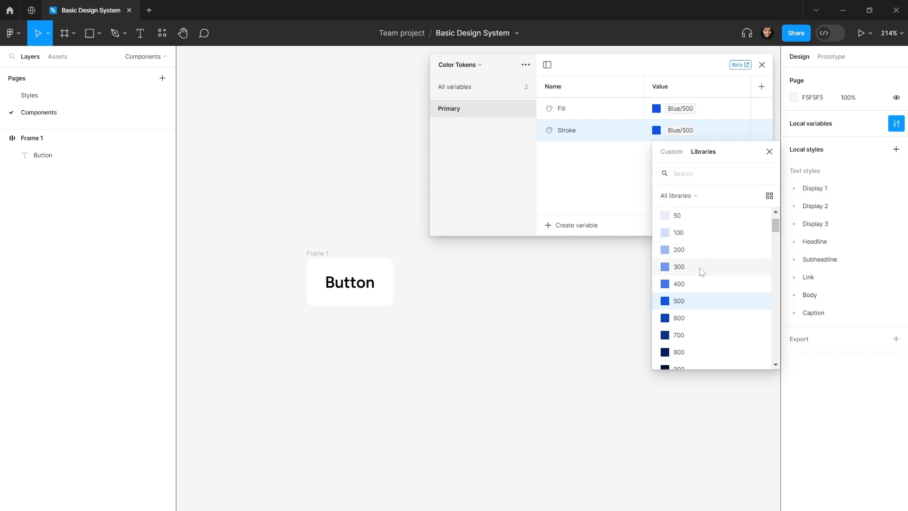
{"action": "left_click", "coordinate": [687, 291]}
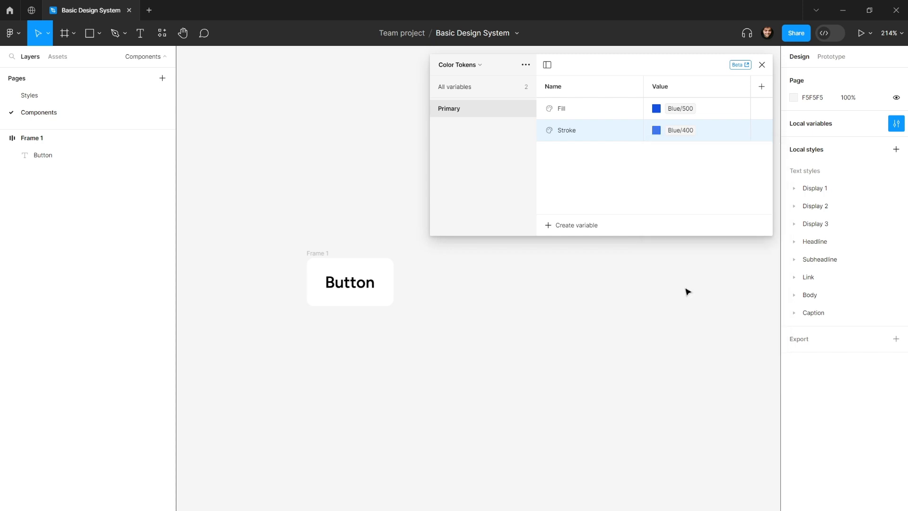
Link the Stroke variable in the Primary group to Blue/500 and exclude Fill from its color scoping.
{"action": "left_click", "coordinate": [657, 131]}
{"action": "left_click", "coordinate": [677, 318]}
{"action": "left_click", "coordinate": [761, 130]}
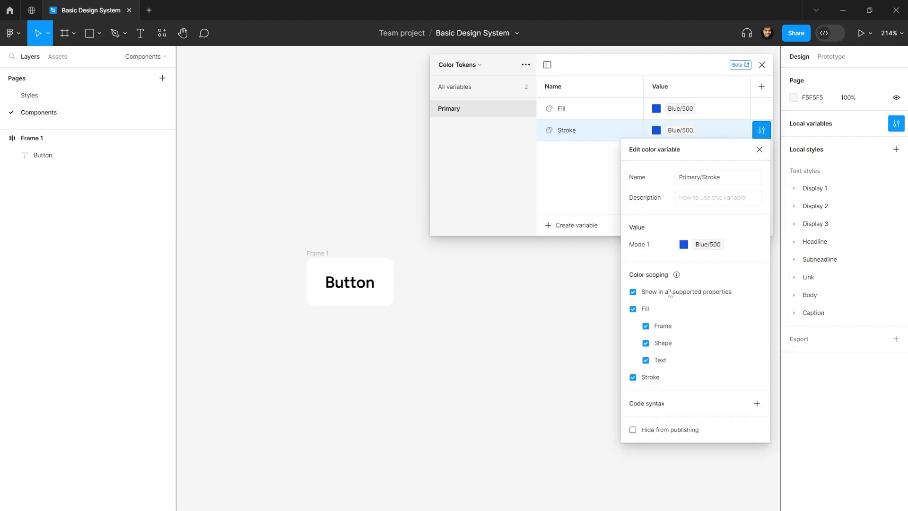
{"action": "left_click", "coordinate": [632, 310]}
{"action": "left_click", "coordinate": [568, 163]}
Examine the color scoping settings of the Fill variable in the Primary group.
{"action": "left_click", "coordinate": [761, 109]}
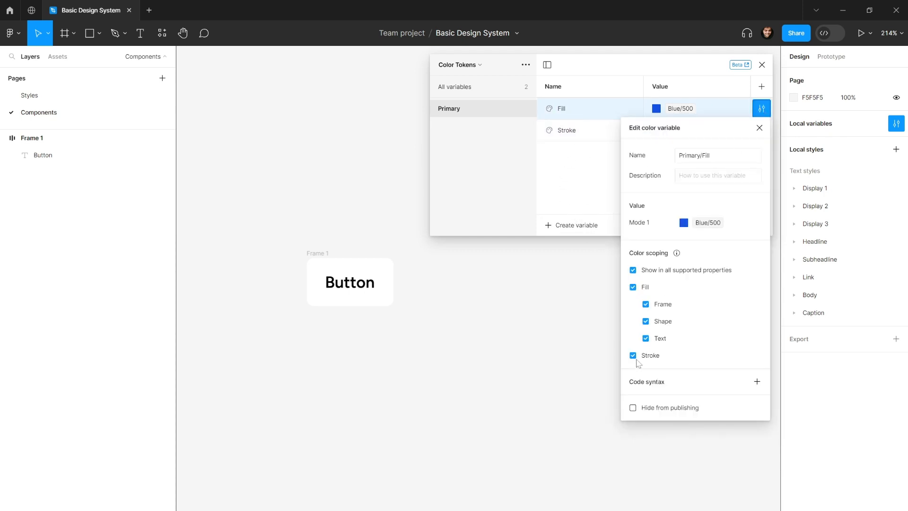
{"action": "left_click", "coordinate": [561, 163]}
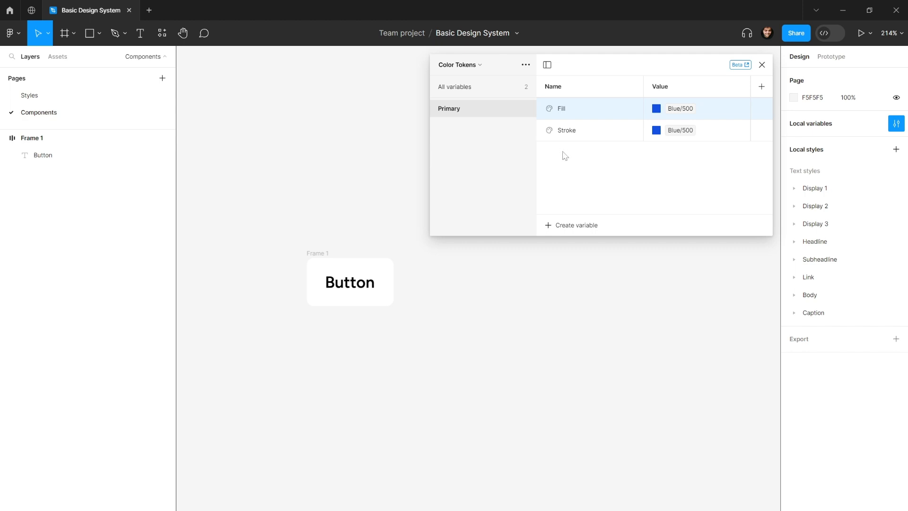
Create a color variable named Negative in a new Chilled Gray group of the Color Tokens collection.
{"action": "left_click", "coordinate": [585, 225]}
{"action": "left_click", "coordinate": [578, 242]}
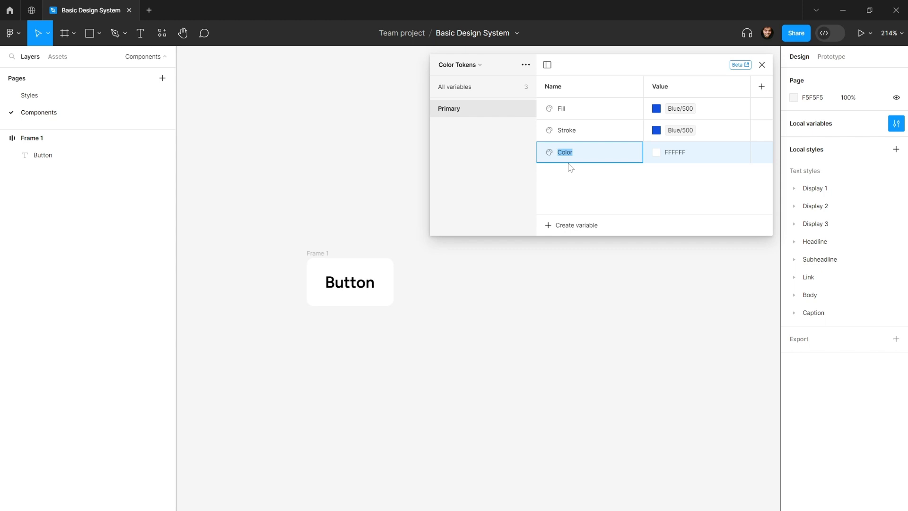
{"action": "type", "text": "NE"}
{"action": "type", "text": "Chilled"}
{"action": "type", "text": " Gray / Negative"}
{"action": "key", "text": "Return"}
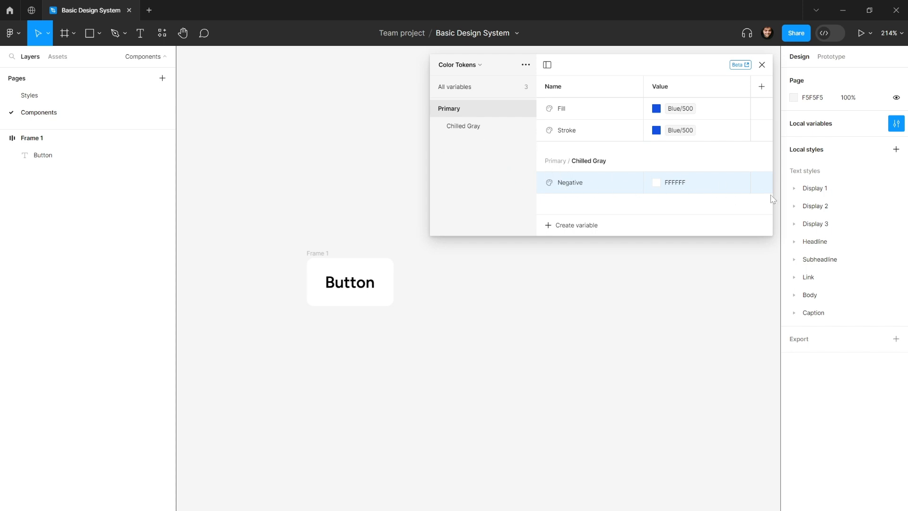
Rename the Negative variable in the Chilled Gray group as Negative Text.
{"action": "double_click", "coordinate": [570, 187]}
{"action": "left_click", "coordinate": [569, 187]}
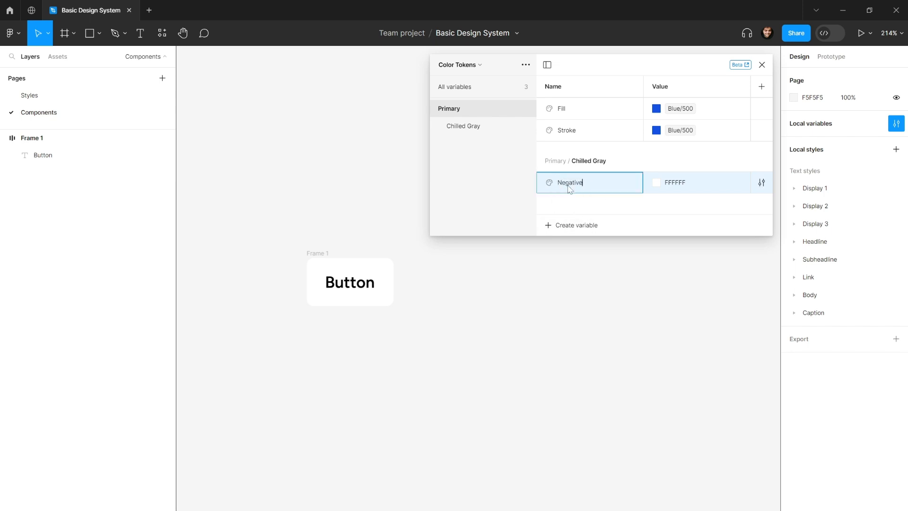
{"action": "type", "text": "Text"}
{"action": "key", "text": "Return"}
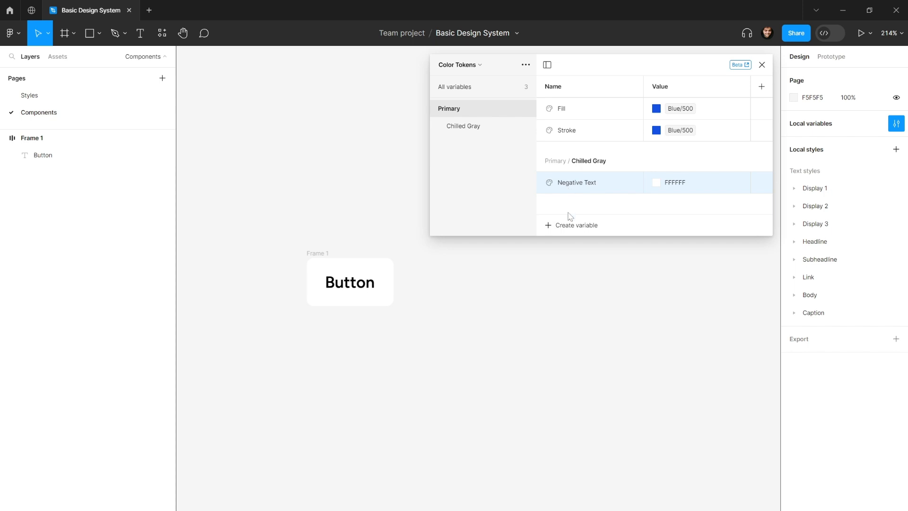
Duplicate the Negative Text variable and name the copy Body.
{"action": "right_click", "coordinate": [586, 182]}
{"action": "left_click", "coordinate": [608, 212]}
{"action": "triple_click", "coordinate": [582, 205]}
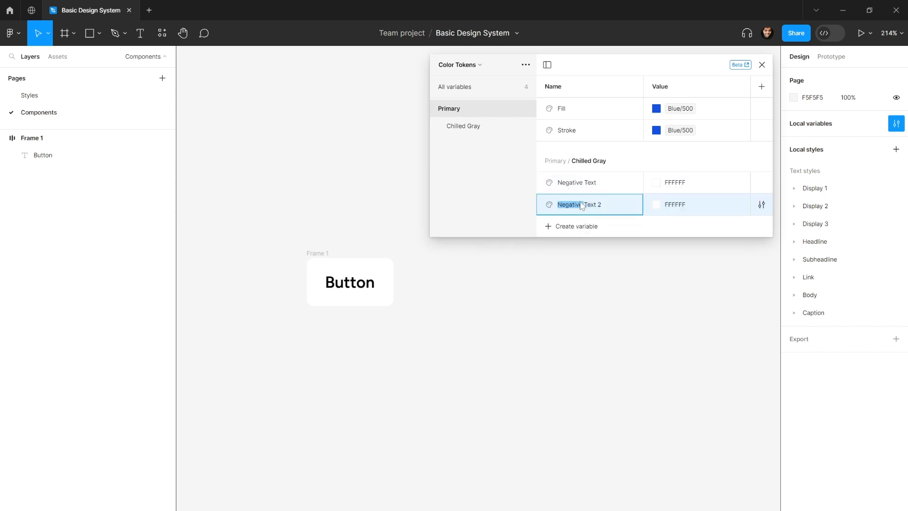
{"action": "type", "text": "Body"}
{"action": "key", "text": "Return"}
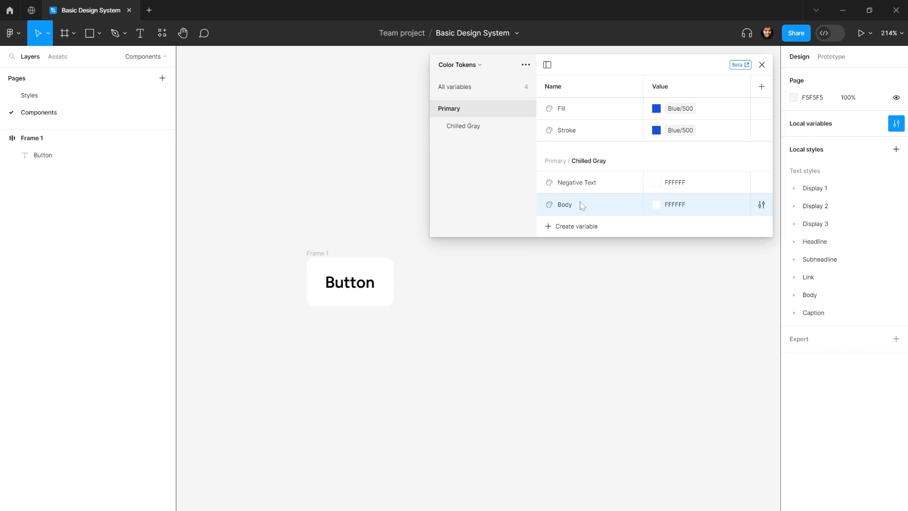
Move the Chilled Gray group out of Primary so it is a separate group placed above it.
{"action": "left_click", "coordinate": [656, 208]}
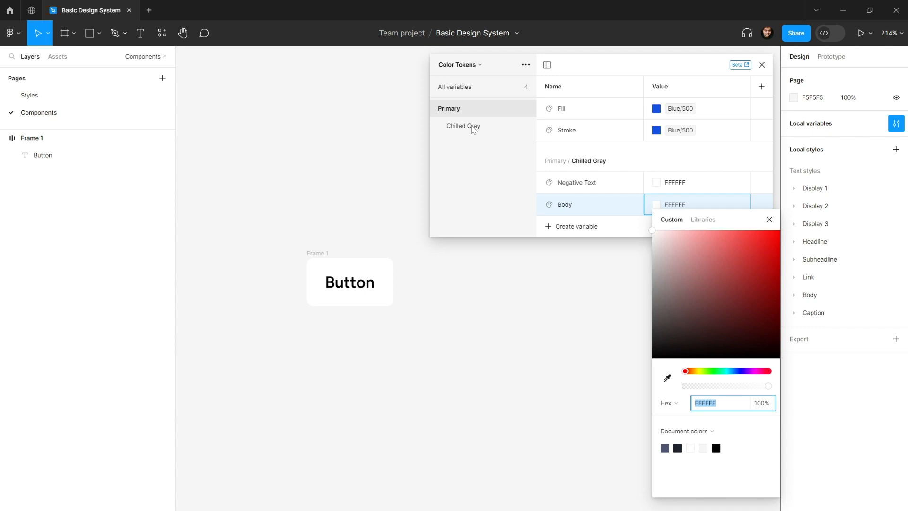
{"action": "left_click_drag", "start_coordinate": [471, 127], "coordinate": [455, 111]}
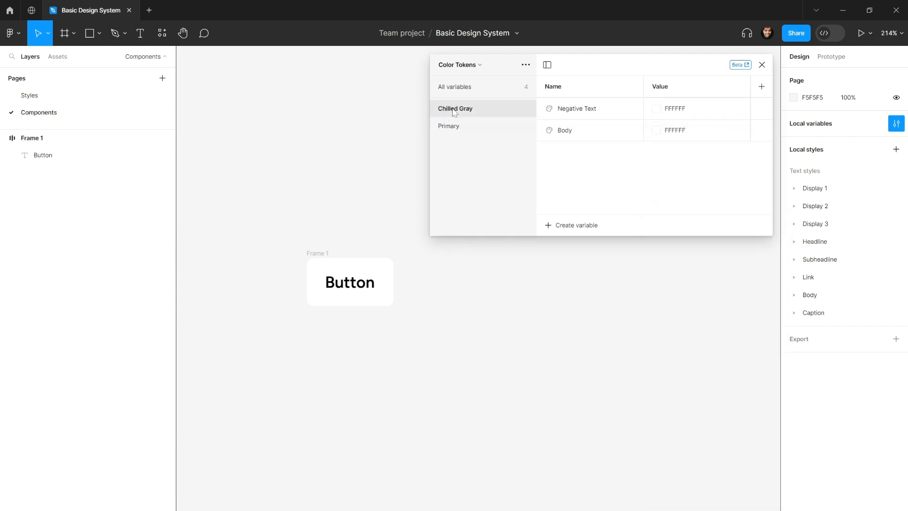
Link the Body variable's value to Chilled Gray/800 from the Color Palette.
{"action": "left_click", "coordinate": [656, 130]}
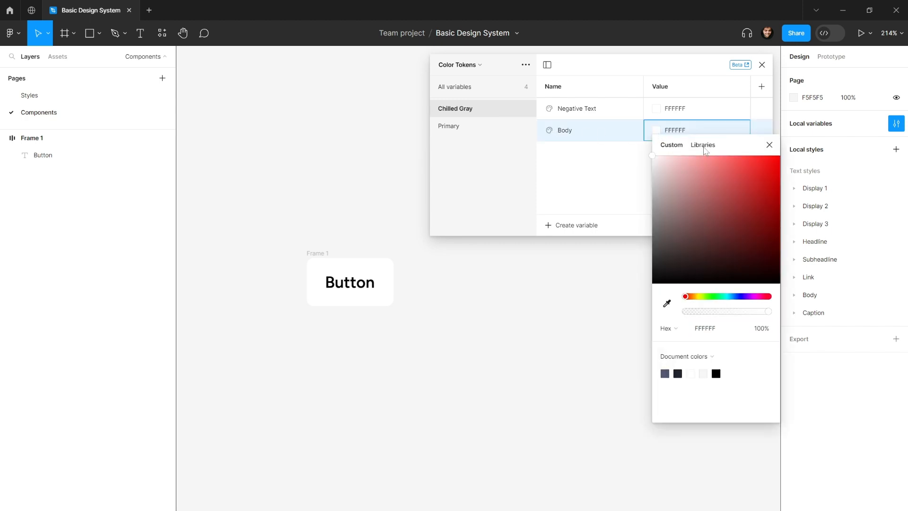
{"action": "left_click", "coordinate": [705, 145]}
{"action": "type", "text": "chill"}
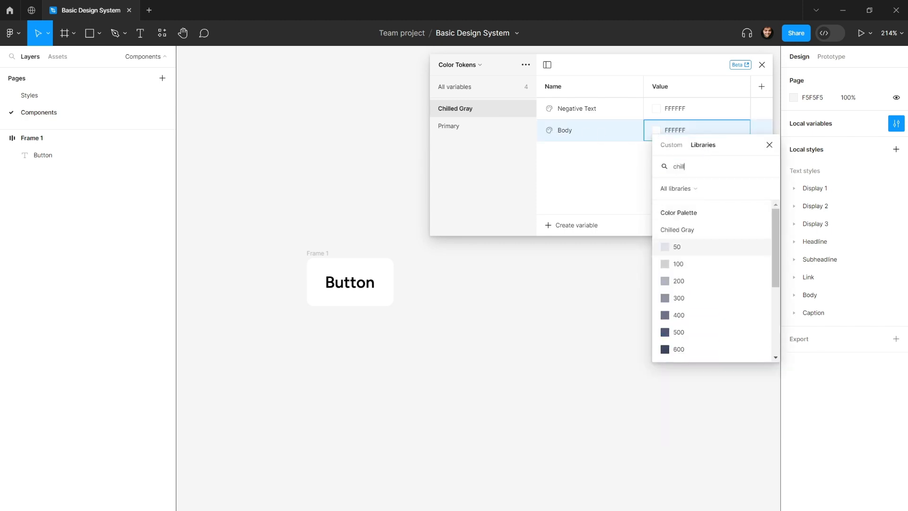
{"action": "scroll", "coordinate": [704, 298], "scroll_direction": "down", "scroll_amount": 5}
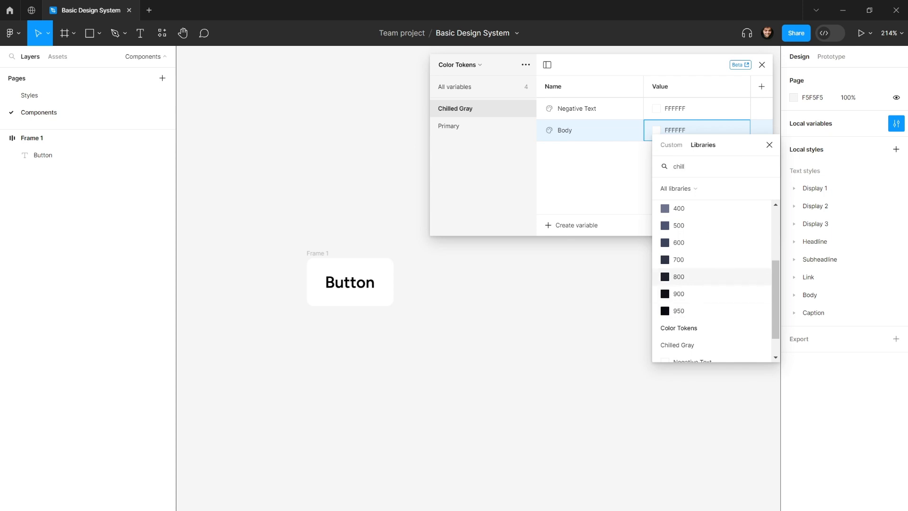
{"action": "left_click", "coordinate": [679, 277]}
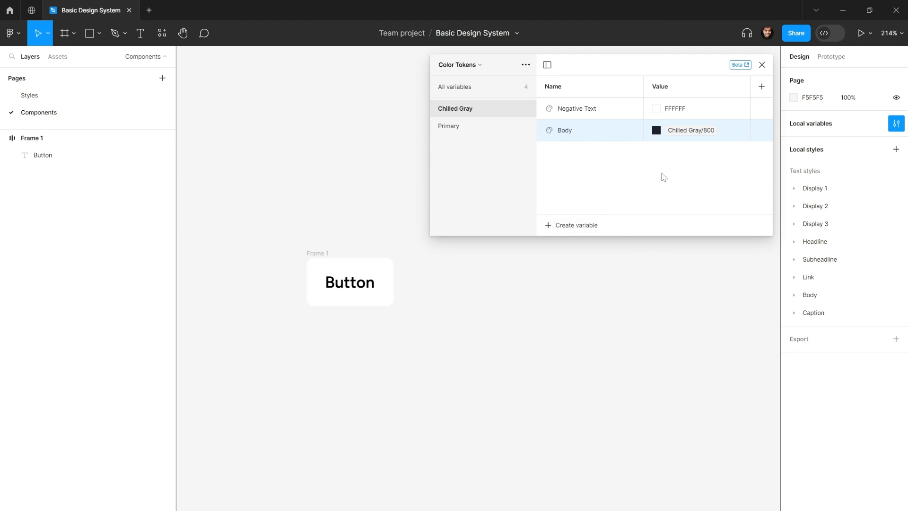
Link the Negative Text variable's value to Black & White Shades/0 from the Color Palette.
{"action": "left_click", "coordinate": [656, 109]}
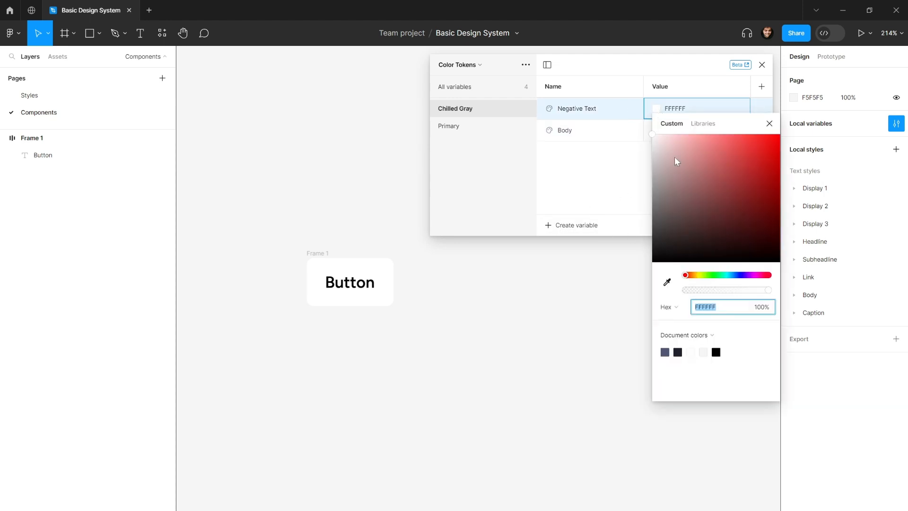
{"action": "left_click", "coordinate": [702, 124]}
{"action": "scroll", "coordinate": [703, 227], "scroll_direction": "down", "scroll_amount": 5}
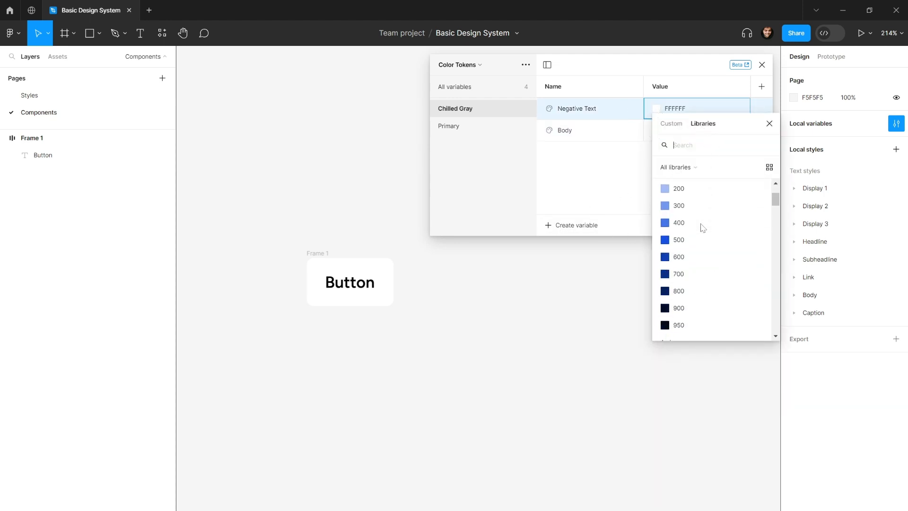
{"action": "scroll", "coordinate": [703, 228], "scroll_direction": "down", "scroll_amount": 15}
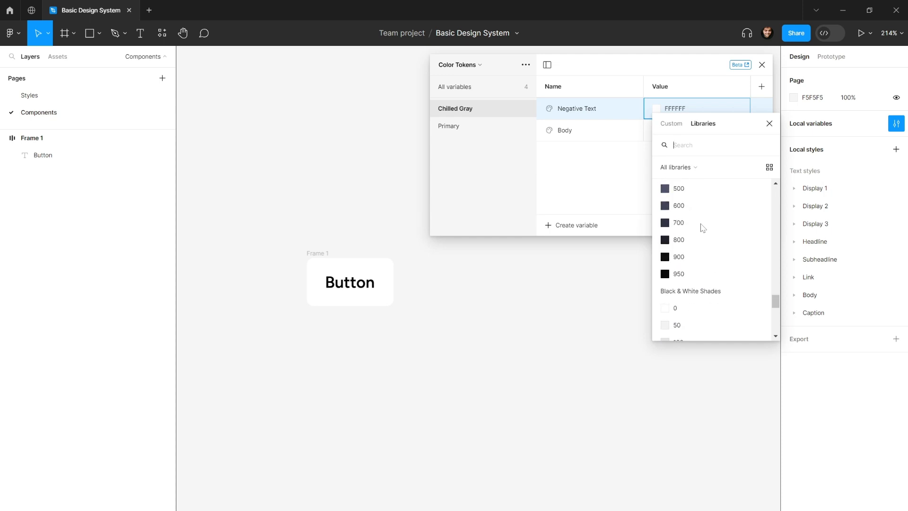
{"action": "scroll", "coordinate": [703, 228], "scroll_direction": "down", "scroll_amount": 3}
{"action": "left_click", "coordinate": [683, 272]}
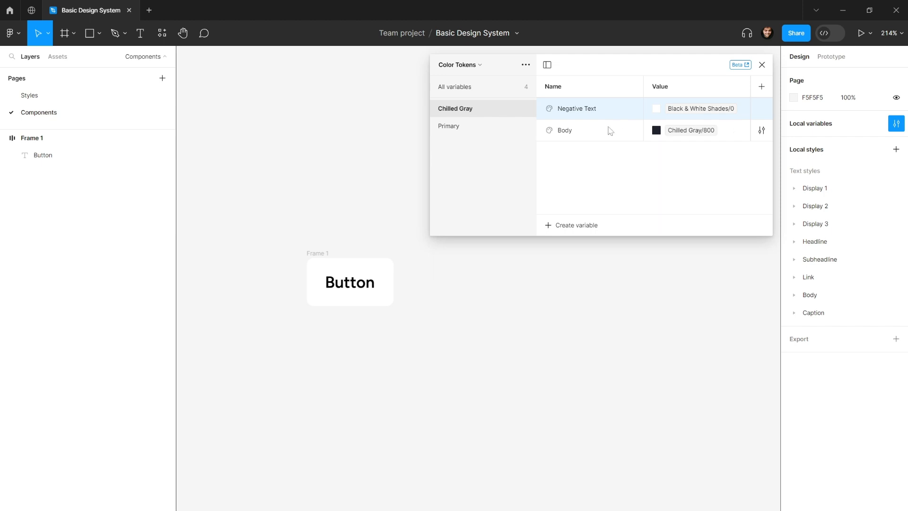
Review the variables in the Primary and Chilled Gray groups, and close the local variables window.
{"action": "left_click", "coordinate": [473, 128]}
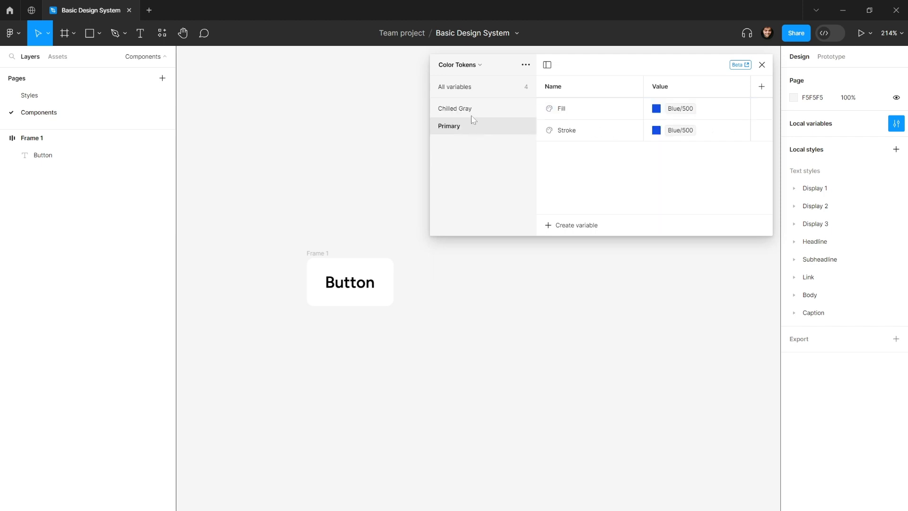
{"action": "left_click", "coordinate": [470, 110]}
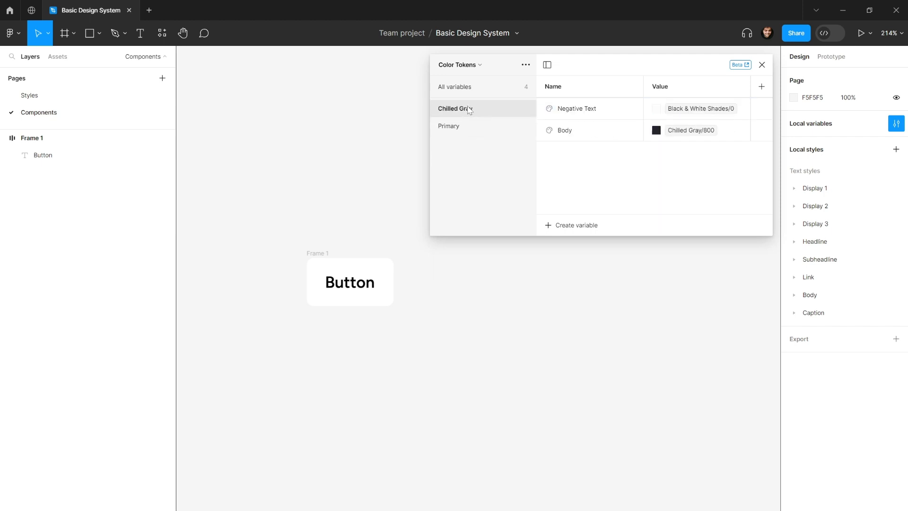
{"action": "left_click", "coordinate": [766, 67]}
Move the button's Frame 1 higher on the canvas.
{"action": "left_click", "coordinate": [322, 259]}
{"action": "left_click_drag", "start_coordinate": [322, 259], "coordinate": [359, 180]}
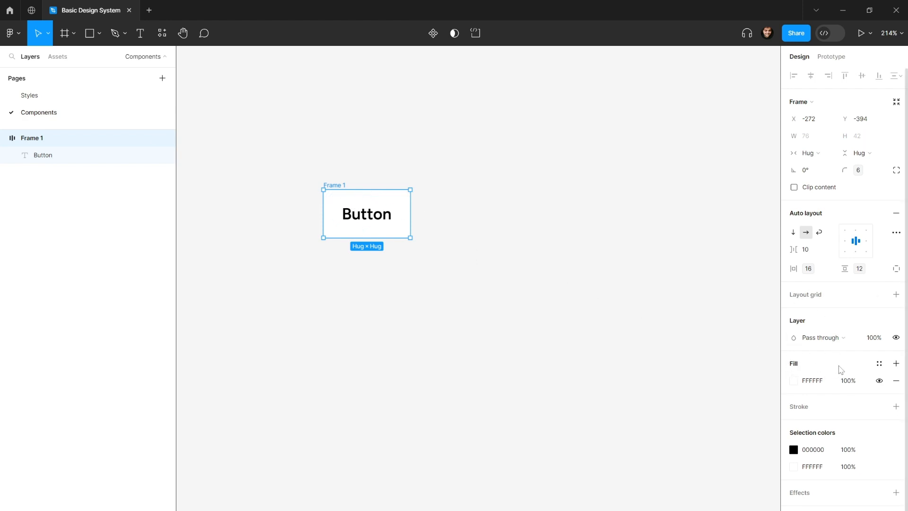
Apply the Primary/Fill color variable as the fill of the button's Frame 1.
{"action": "left_click", "coordinate": [879, 363]}
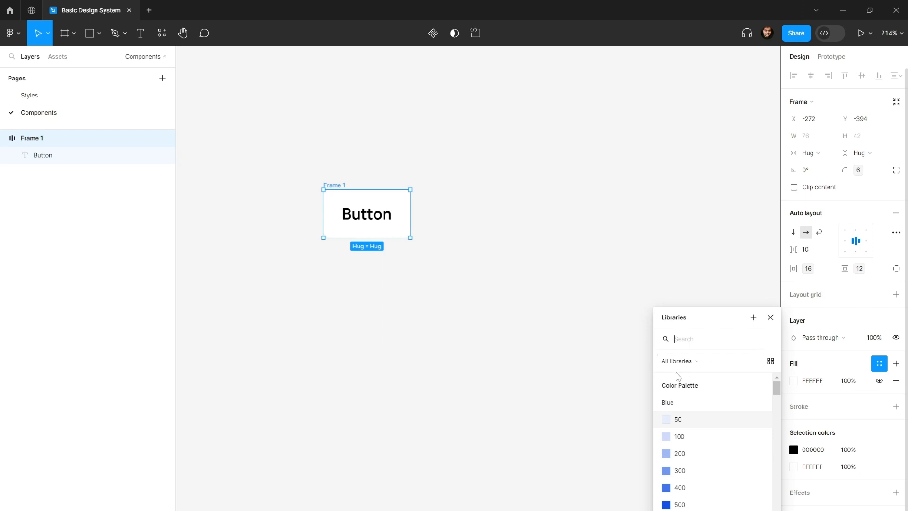
{"action": "left_click", "coordinate": [690, 362]}
{"action": "left_click", "coordinate": [690, 362]}
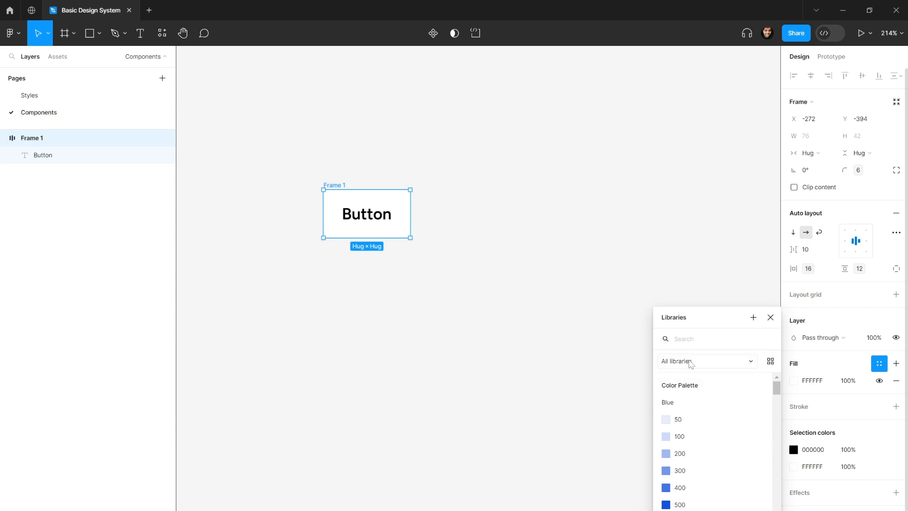
{"action": "type", "text": "lo"}
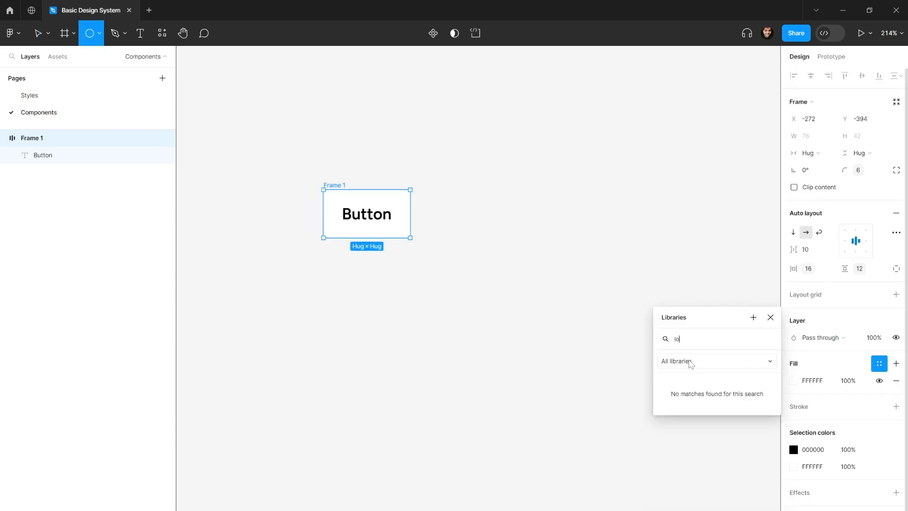
{"action": "key", "text": "BackSpace"}
{"action": "key", "text": "BackSpace"}
{"action": "type", "text": "co"}
{"action": "key", "text": "BackSpace"}
{"action": "key", "text": "BackSpace"}
{"action": "key", "text": "BackSpace"}
{"action": "key", "text": "BackSpace"}
{"action": "type", "text": "fi"}
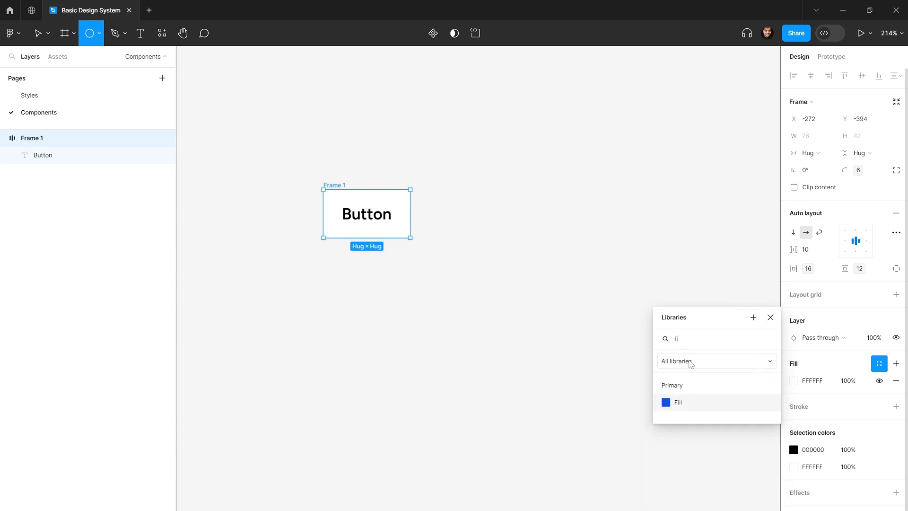
{"action": "key", "text": "BackSpace"}
{"action": "type", "text": "primary"}
{"action": "left_click", "coordinate": [671, 403]}
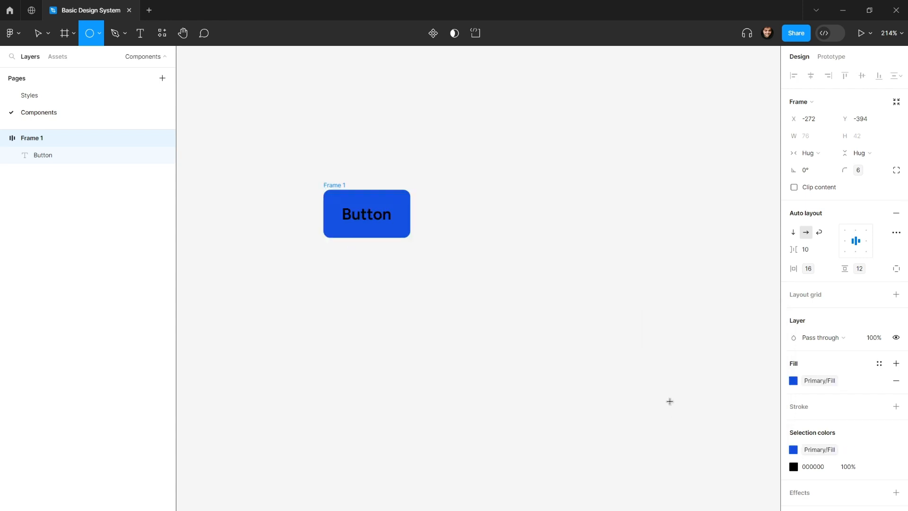
{"action": "key", "text": "v"}
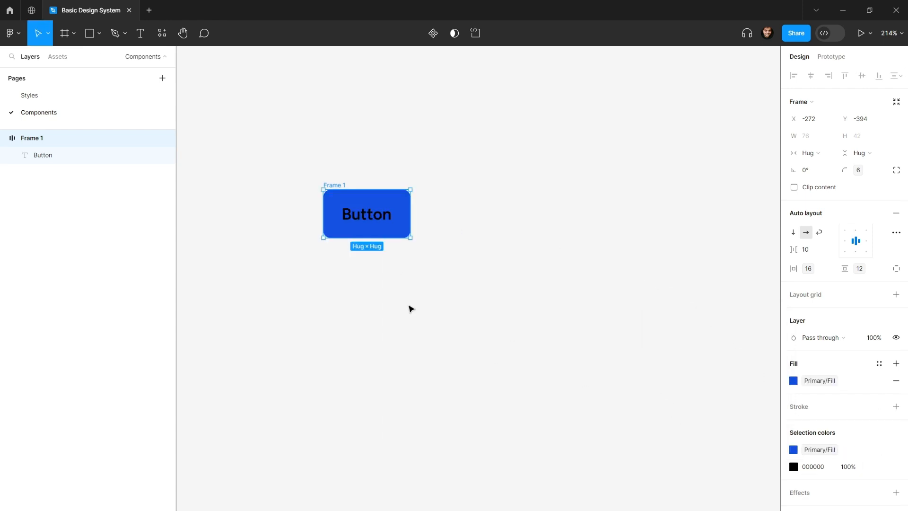
Apply the Chilled Gray/Body color token as the fill of the Button text.
{"action": "left_click", "coordinate": [366, 226]}
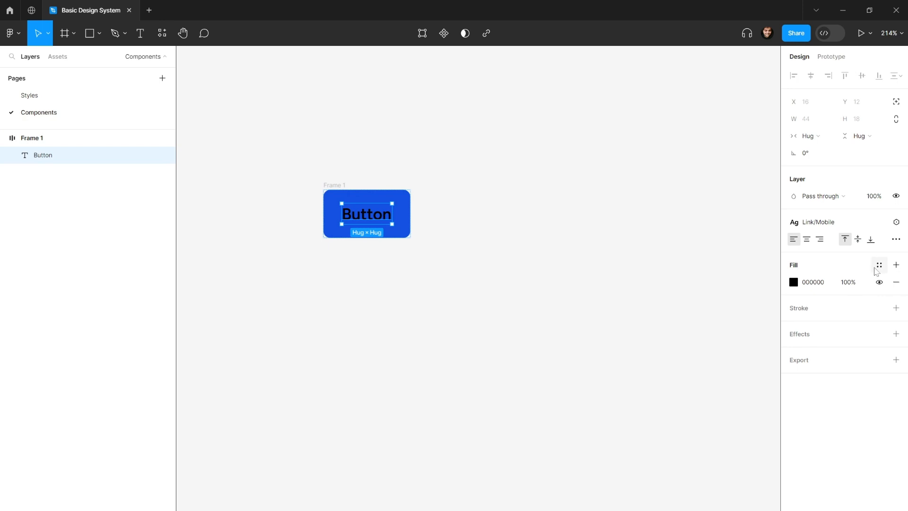
{"action": "left_click", "coordinate": [877, 266]}
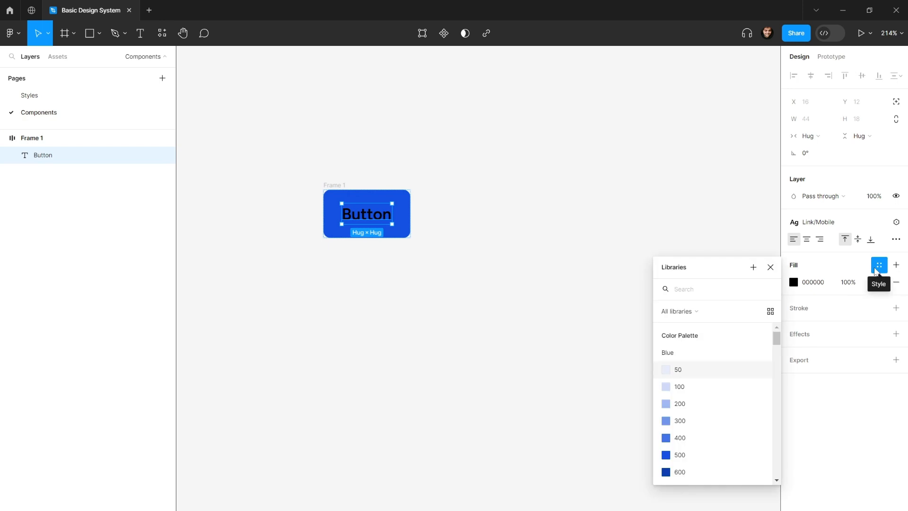
{"action": "type", "text": "chilled gray"}
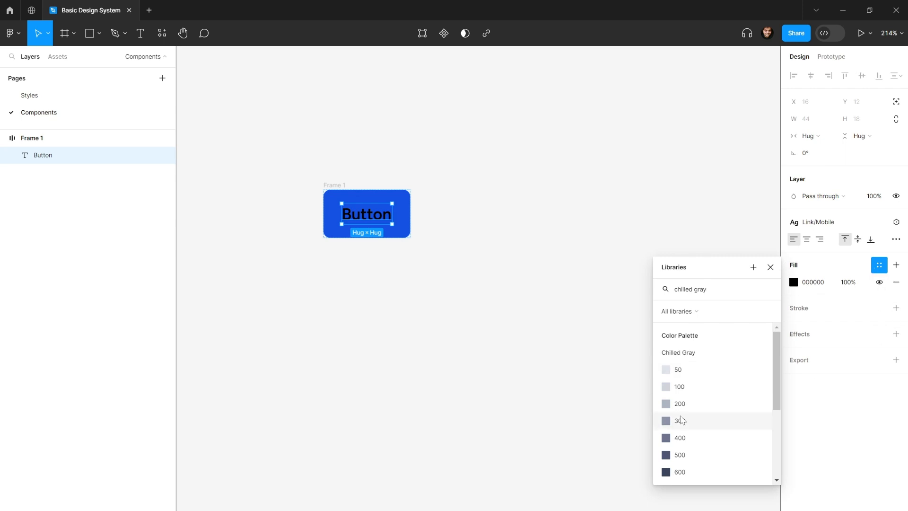
{"action": "scroll", "coordinate": [684, 376], "scroll_direction": "down", "scroll_amount": 3}
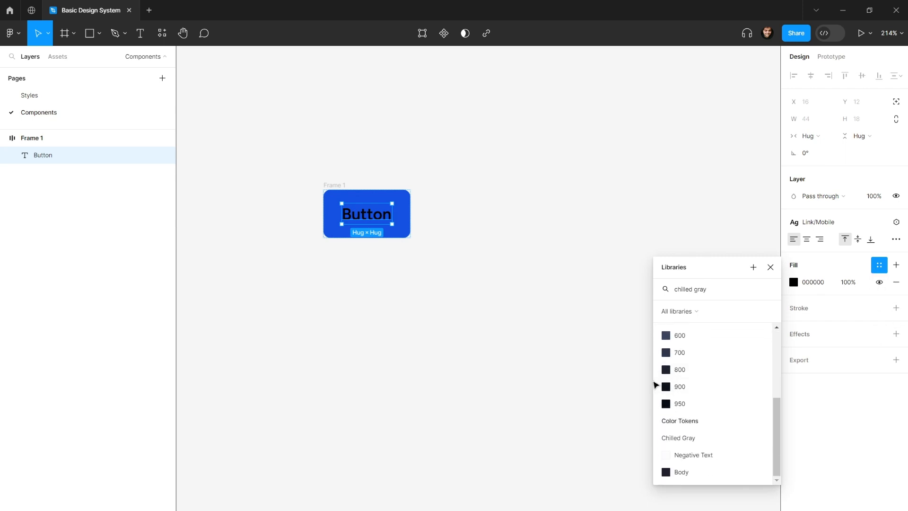
{"action": "scroll", "coordinate": [680, 360], "scroll_direction": "up", "scroll_amount": 3}
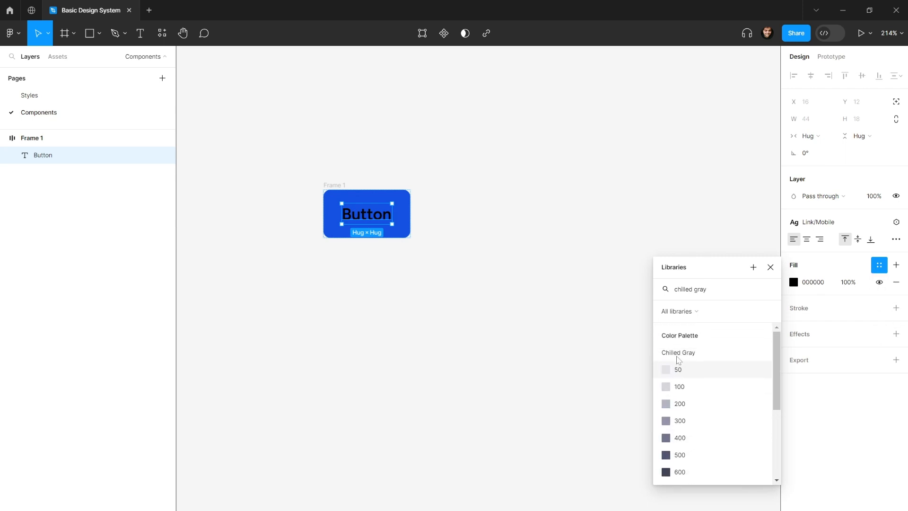
{"action": "scroll", "coordinate": [679, 361], "scroll_direction": "down", "scroll_amount": 3}
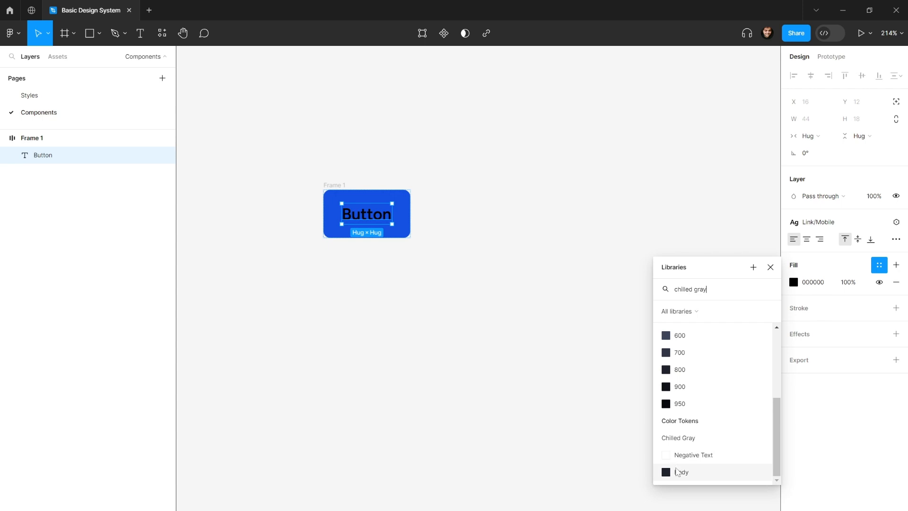
{"action": "left_click", "coordinate": [685, 475]}
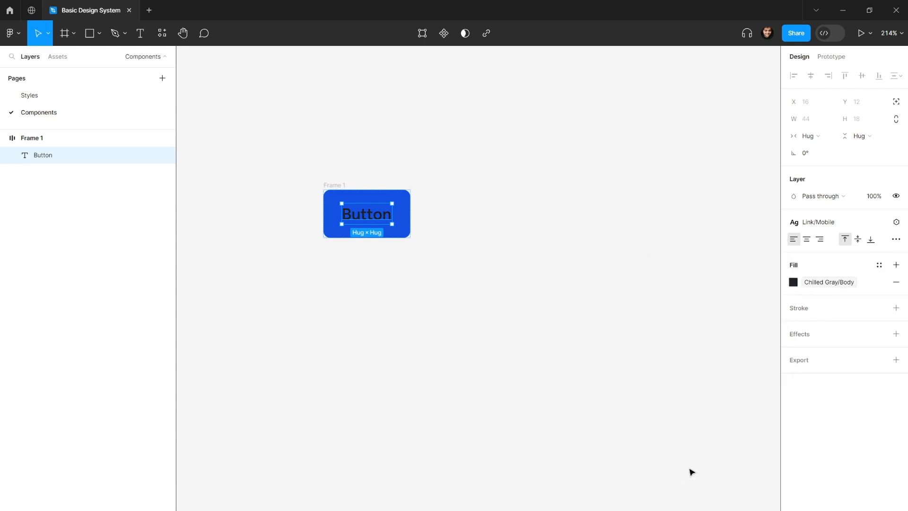
Apply the Negative Text color token as the fill of the Button text.
{"action": "left_click", "coordinate": [832, 282]}
{"action": "left_click", "coordinate": [700, 439]}
{"action": "left_click", "coordinate": [701, 441]}
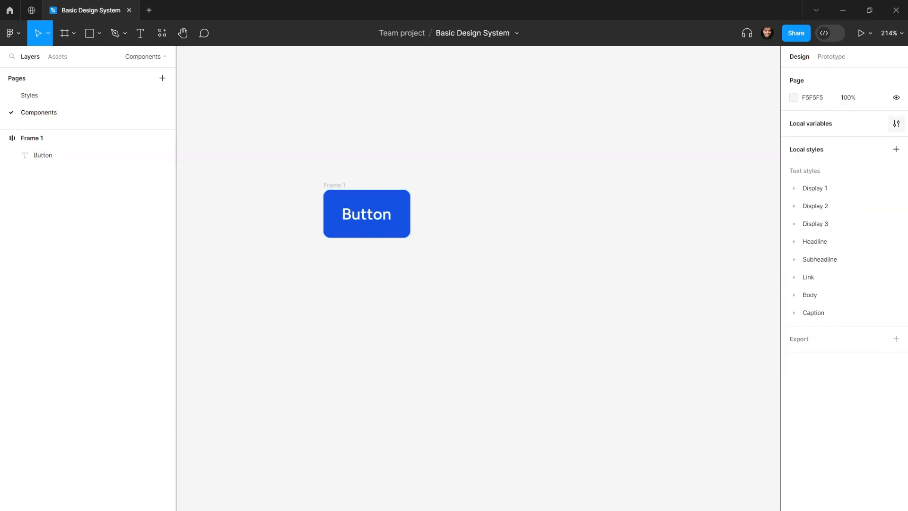
Rename the Chilled Gray group in the Color Tokens collection to Text, and close the local variables window.
{"action": "left_click", "coordinate": [896, 123]}
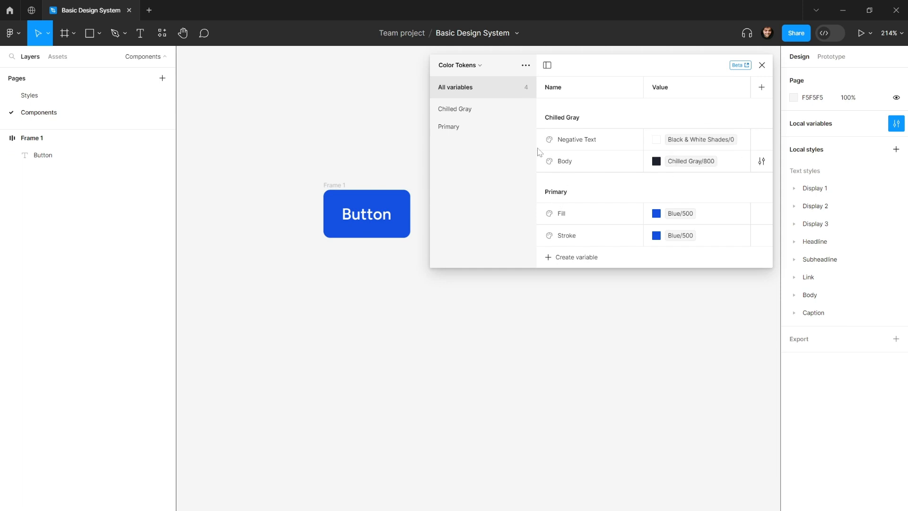
{"action": "double_click", "coordinate": [463, 110]}
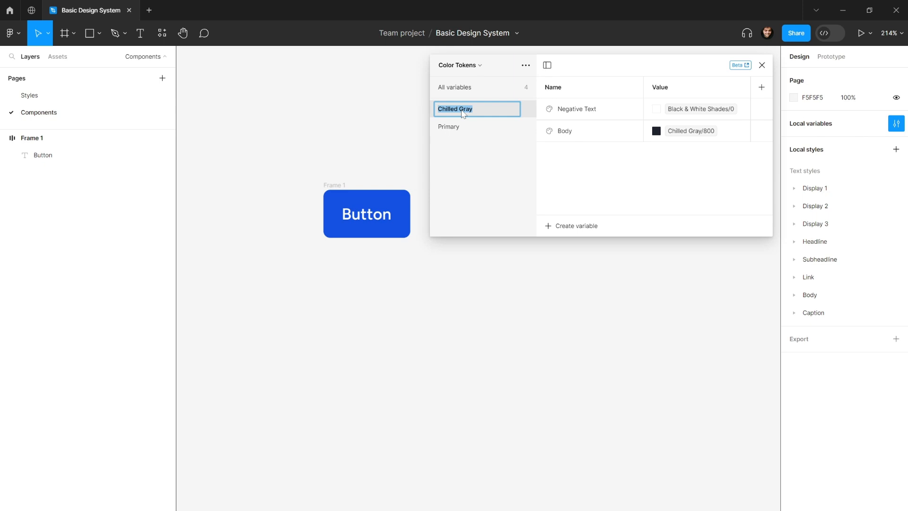
{"action": "type", "text": "Text"}
{"action": "key", "text": "Return"}
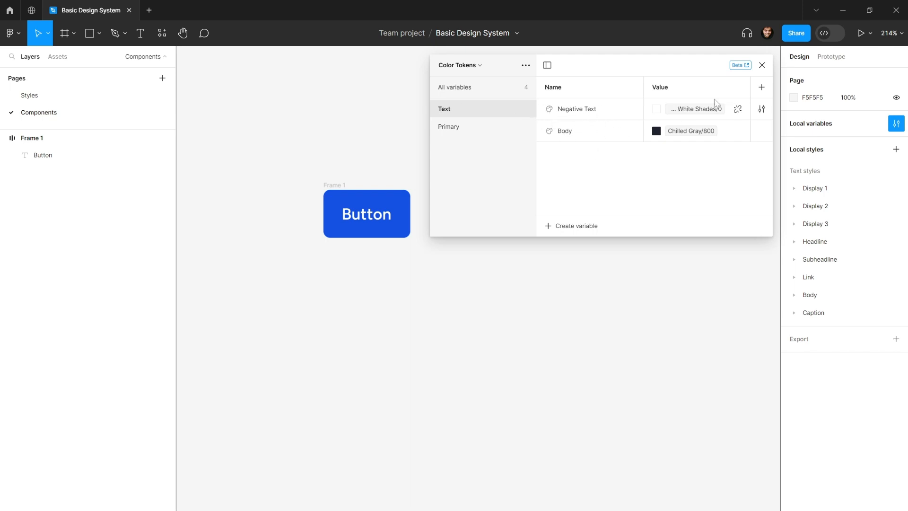
{"action": "left_click", "coordinate": [762, 66]}
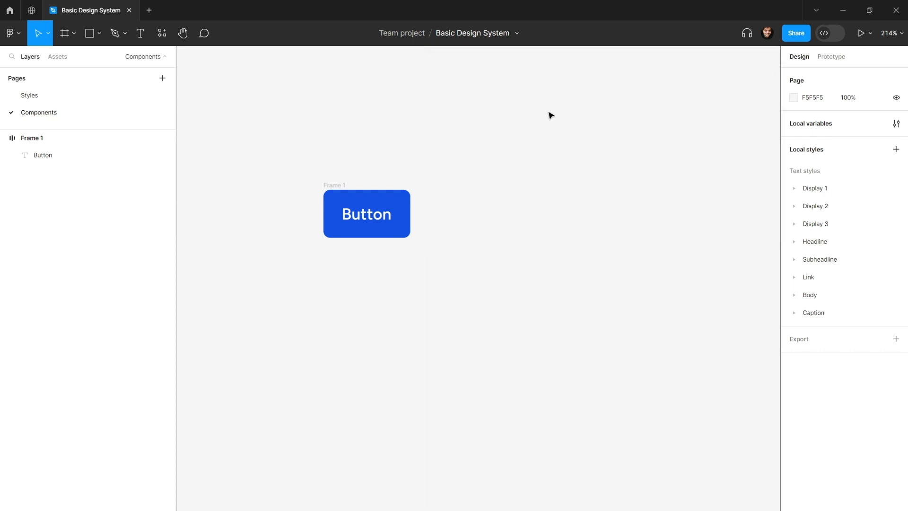
Set the horizontal padding of the button's Frame 1 to the 2xl spacing variable (18).
{"action": "left_click_drag", "start_coordinate": [334, 185], "coordinate": [316, 184]}
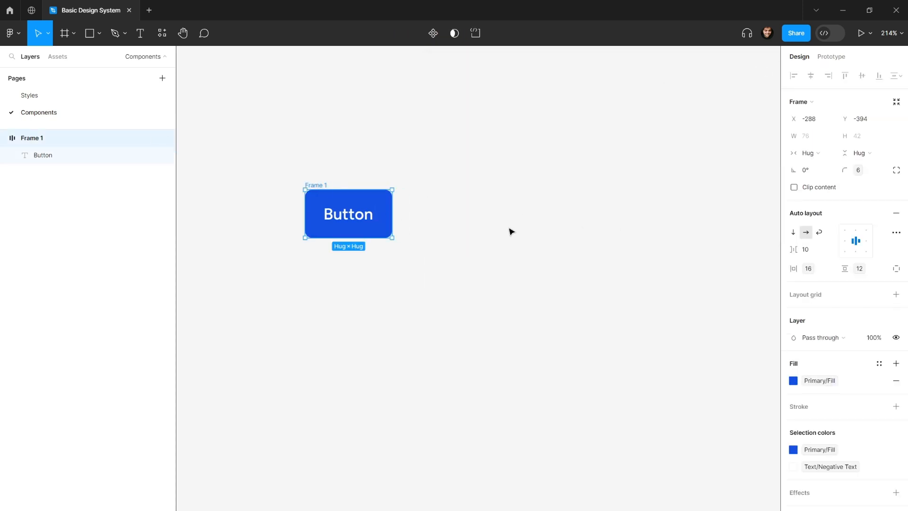
{"action": "left_click", "coordinate": [831, 269]}
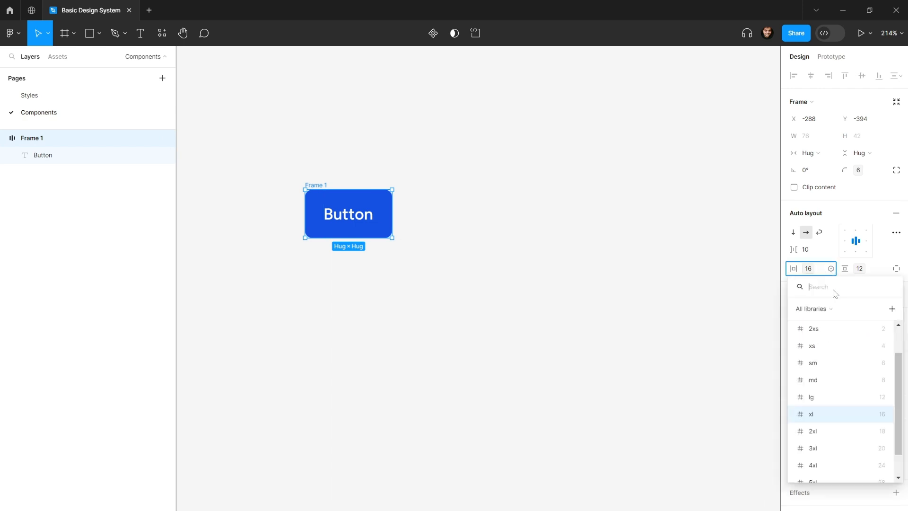
{"action": "left_click", "coordinate": [834, 430]}
{"action": "left_click", "coordinate": [497, 234]}
{"action": "left_click_drag", "start_coordinate": [405, 168], "coordinate": [458, 181]}
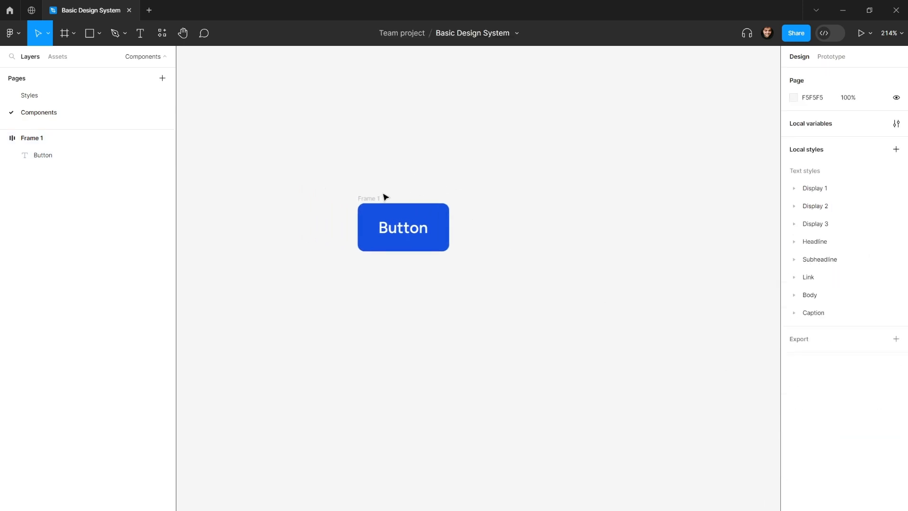
Move the button's Frame 1 up the canvas to about X -354, Y -447.
{"action": "left_click_drag", "start_coordinate": [376, 196], "coordinate": [401, 186]}
{"action": "left_click", "coordinate": [391, 173]}
{"action": "left_click", "coordinate": [373, 210]}
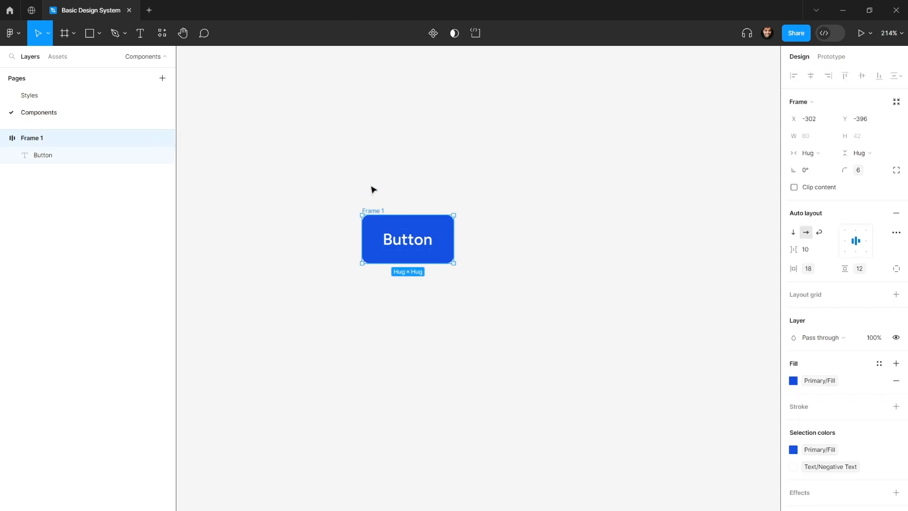
{"action": "left_click", "coordinate": [396, 169]}
{"action": "left_click", "coordinate": [373, 215]}
{"action": "left_click_drag", "start_coordinate": [375, 209], "coordinate": [317, 153]}
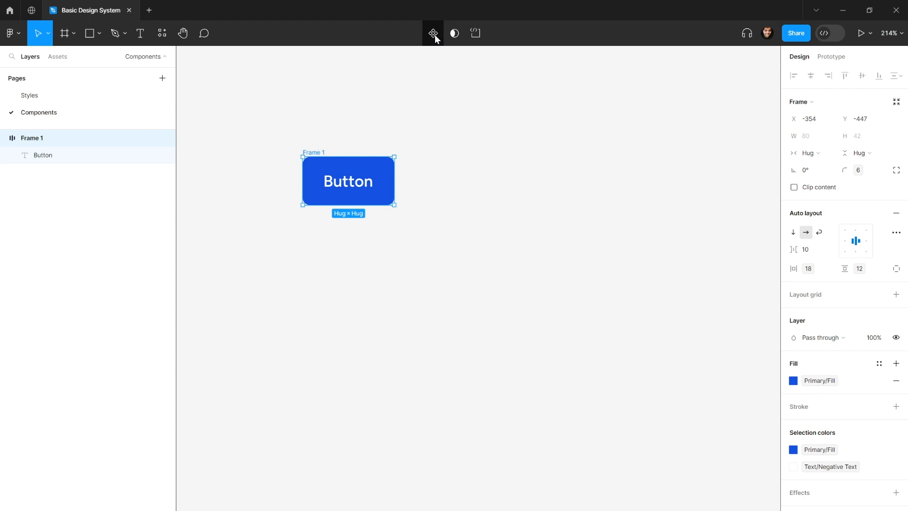
Convert the button's Frame 1 into a component and rename it Button.
{"action": "key", "text": "ctrl+alt+k"}
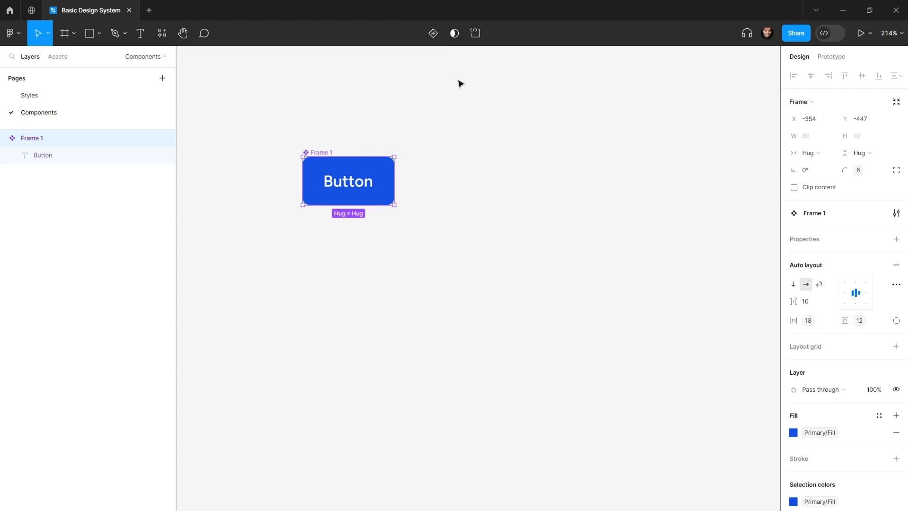
{"action": "key", "text": "ctrl+r"}
{"action": "type", "text": "B"}
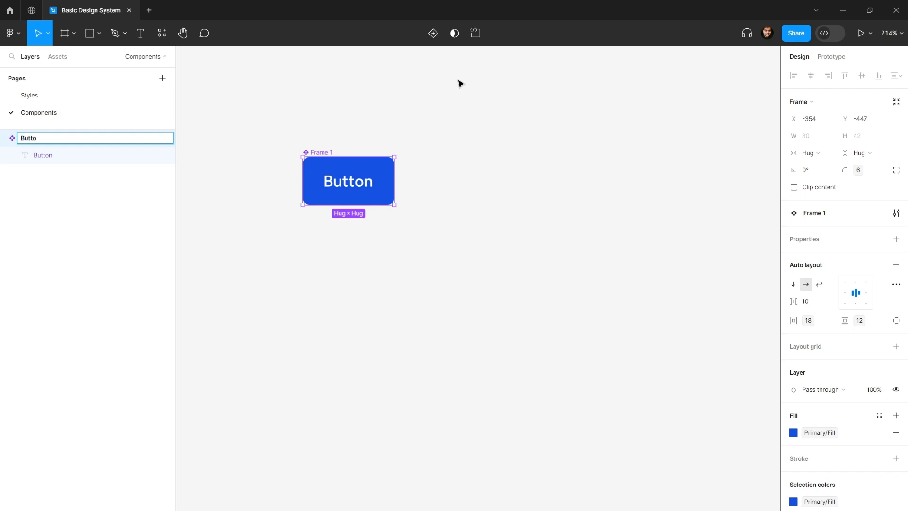
{"action": "key", "text": "Return"}
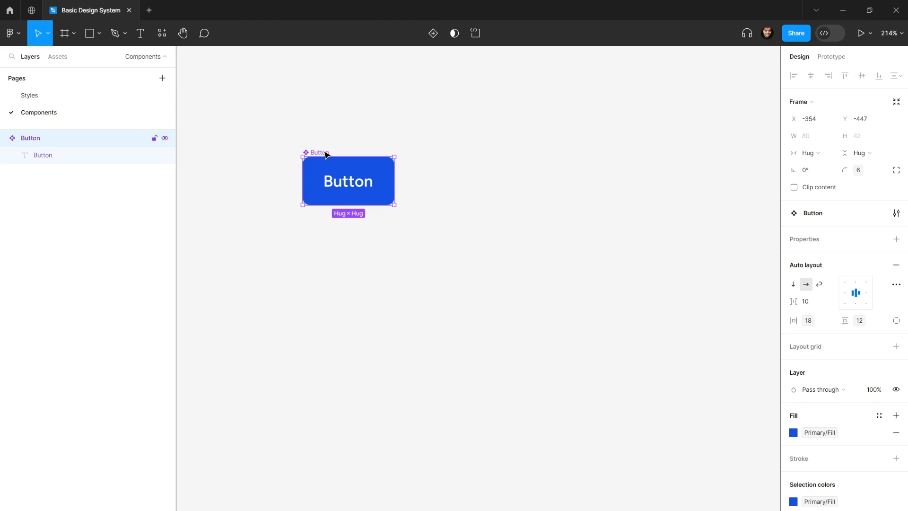
{"action": "left_click_drag", "start_coordinate": [325, 154], "coordinate": [323, 138]}
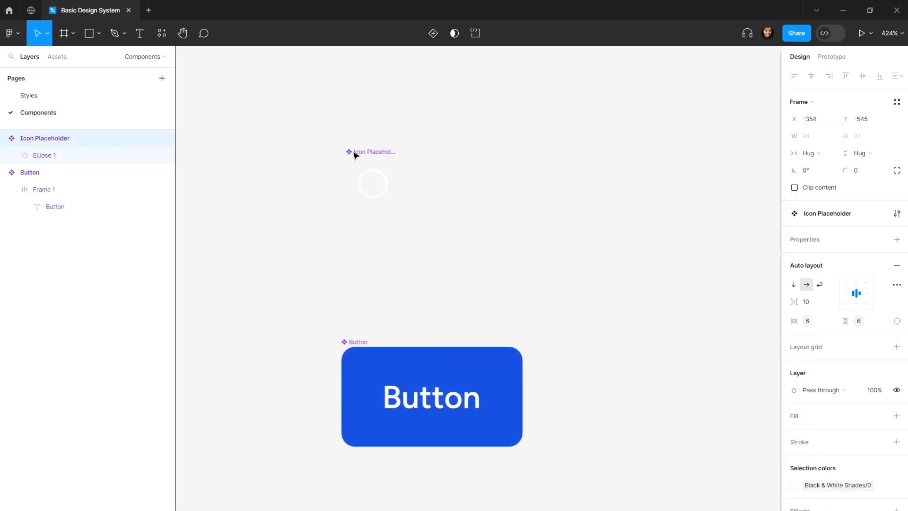
Move the Icon Placeholder component to X -356, Y -547, above the Button component.
{"action": "left_click_drag", "start_coordinate": [355, 155], "coordinate": [351, 150]}
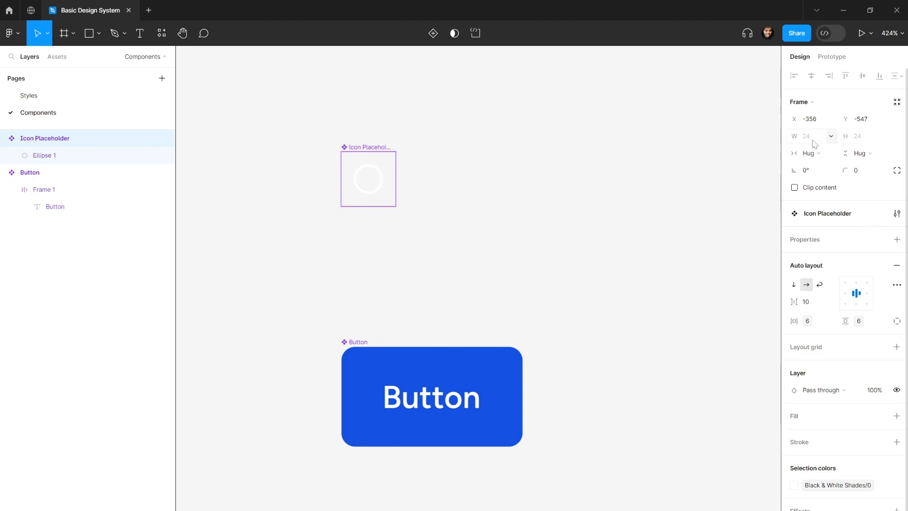
{"action": "key", "text": "Escape"}
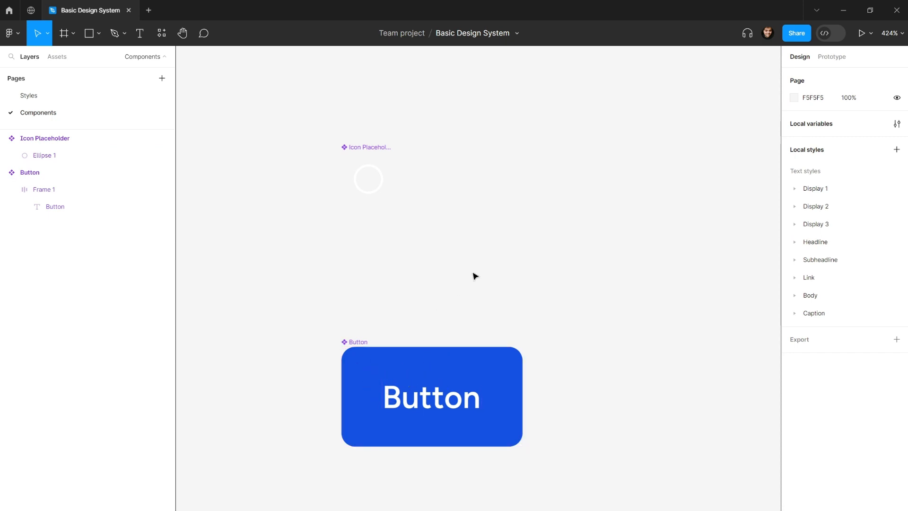
{"action": "left_click", "coordinate": [390, 151]}
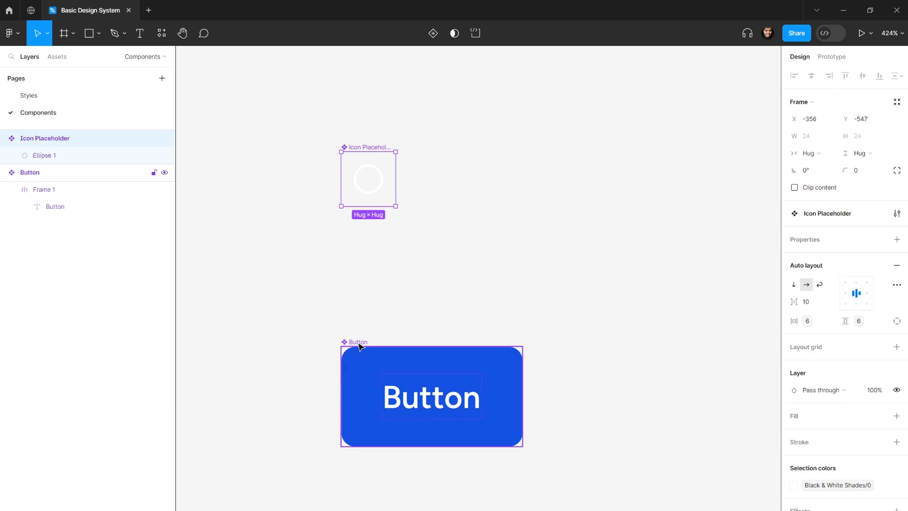
Ungroup Frame 1 inside the Button component so the text sits directly in the component.
{"action": "double_click", "coordinate": [428, 394]}
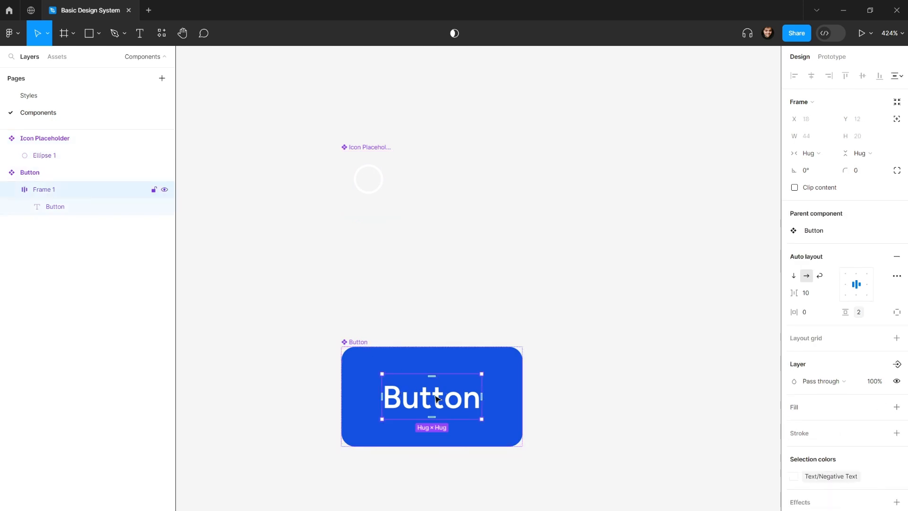
{"action": "key", "text": "ctrl+shift+g"}
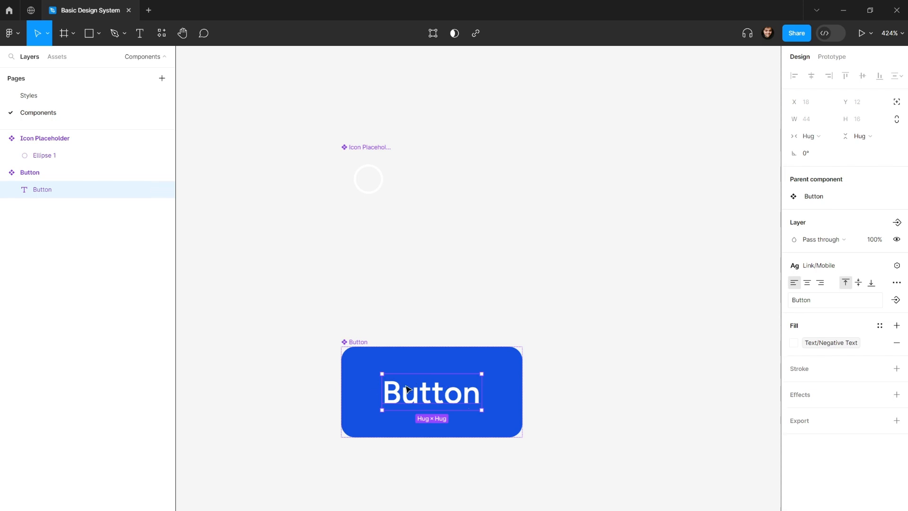
{"action": "left_click", "coordinate": [364, 353]}
Move the Icon Placeholder component to X -345, Y -530 and the Button component to X -369, Y -464.
{"action": "left_click", "coordinate": [374, 177]}
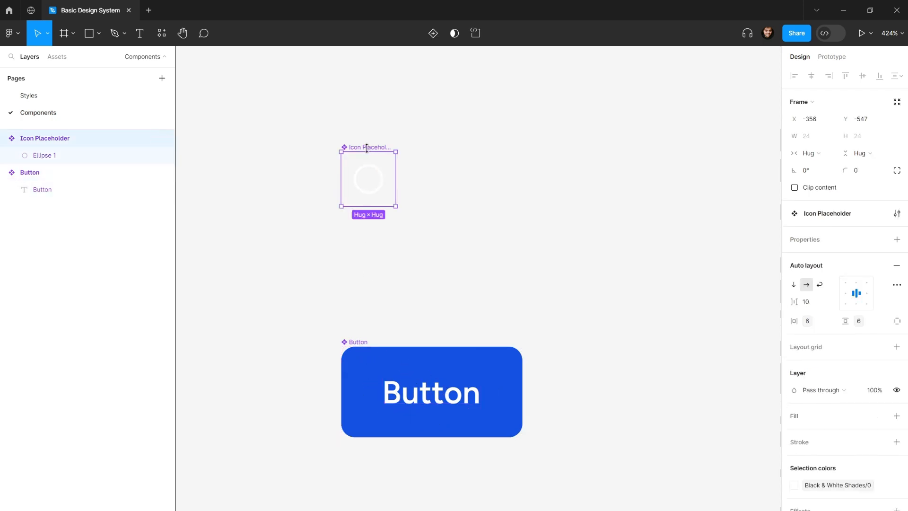
{"action": "left_click_drag", "start_coordinate": [355, 152], "coordinate": [380, 191]}
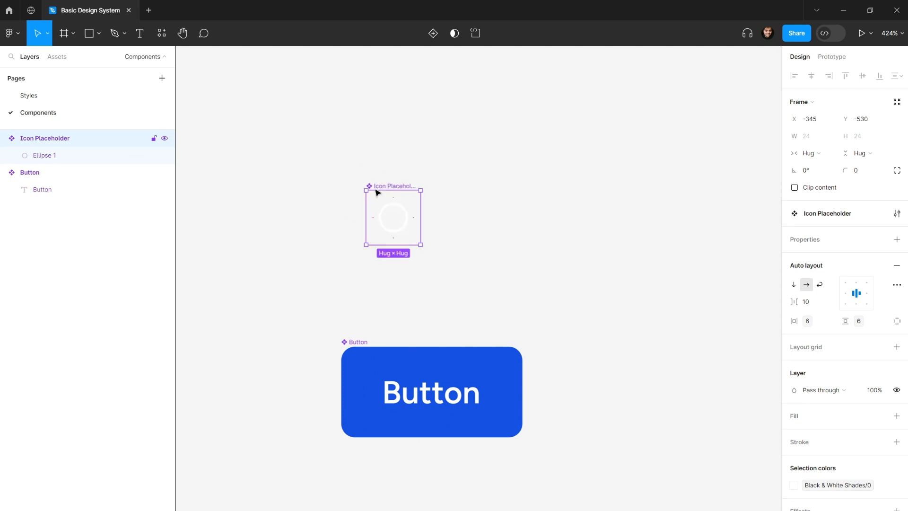
{"action": "left_click_drag", "start_coordinate": [360, 349], "coordinate": [331, 342]}
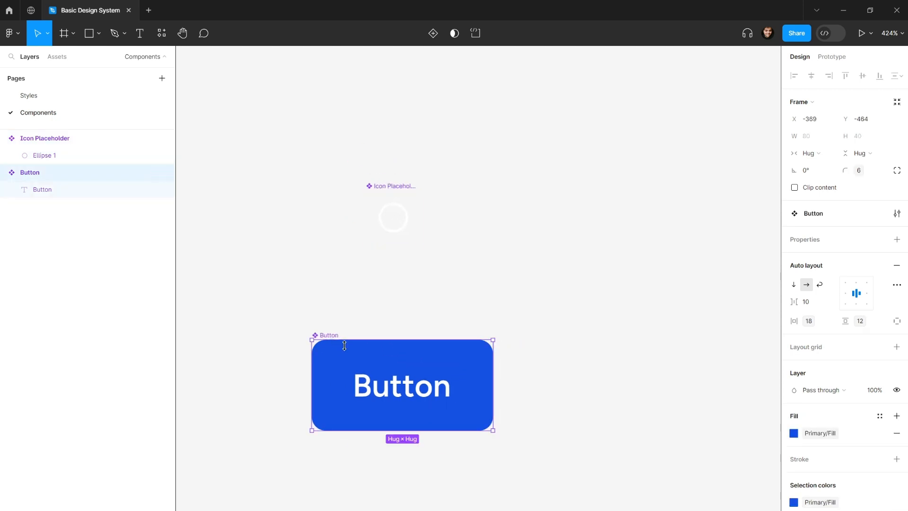
Wrap the Button component's text in an auto layout frame with vertical padding set to the xs spacing variable (4).
{"action": "double_click", "coordinate": [400, 390]}
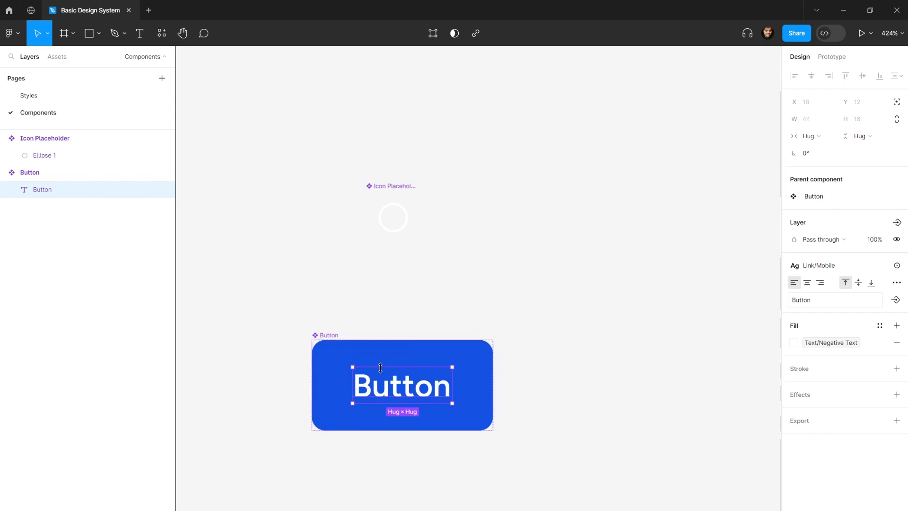
{"action": "key", "text": "shift+a"}
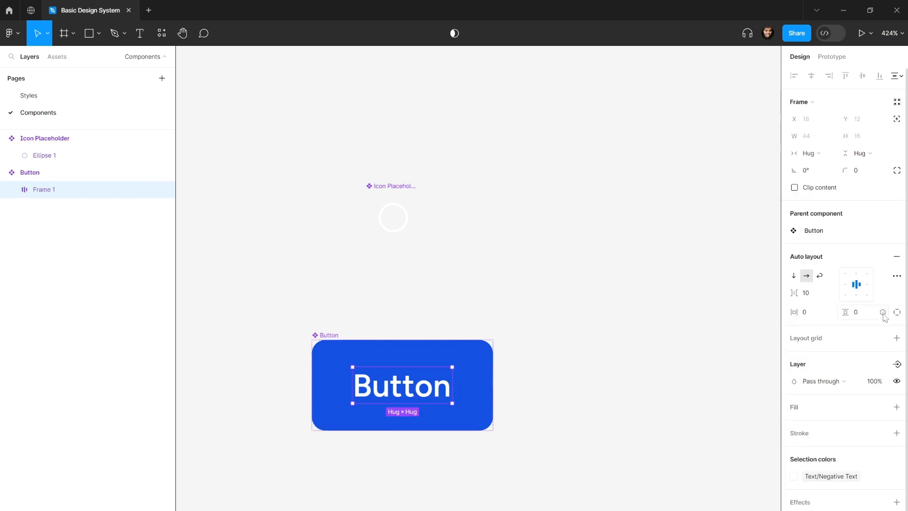
{"action": "left_click", "coordinate": [883, 312]}
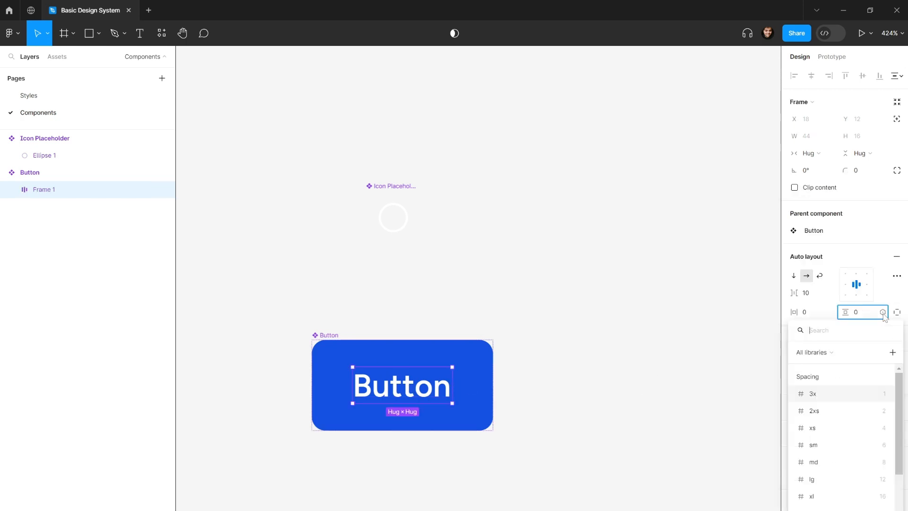
{"action": "left_click", "coordinate": [852, 412]}
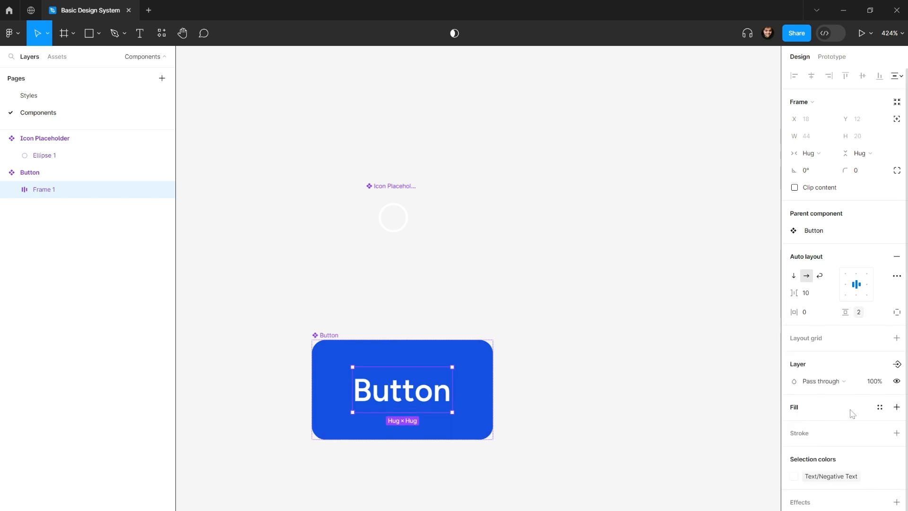
{"action": "left_click", "coordinate": [883, 313]}
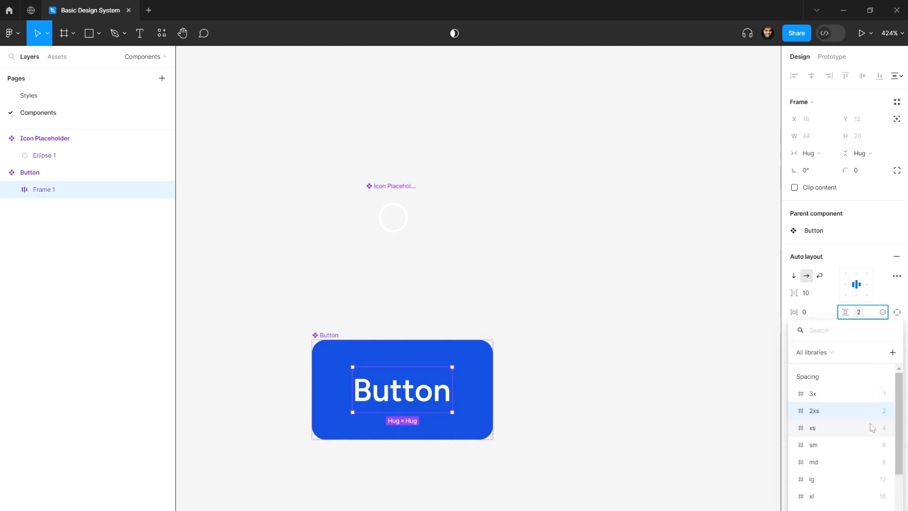
{"action": "left_click", "coordinate": [871, 428]}
{"action": "left_click", "coordinate": [549, 341]}
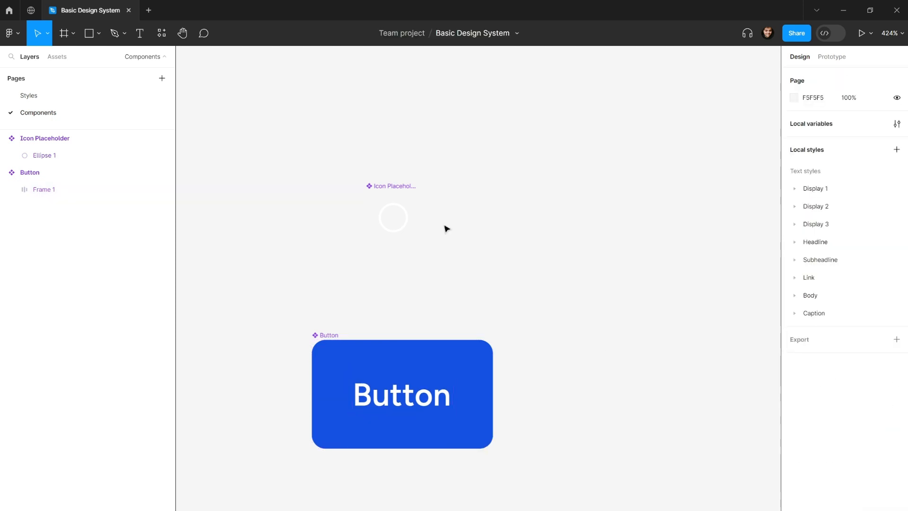
Place an instance of the Icon Placeholder inside the Button component, after the text.
{"action": "left_click", "coordinate": [405, 188]}
{"action": "left_click_drag", "start_coordinate": [403, 188], "coordinate": [475, 381]}
{"action": "left_click", "coordinate": [554, 284]}
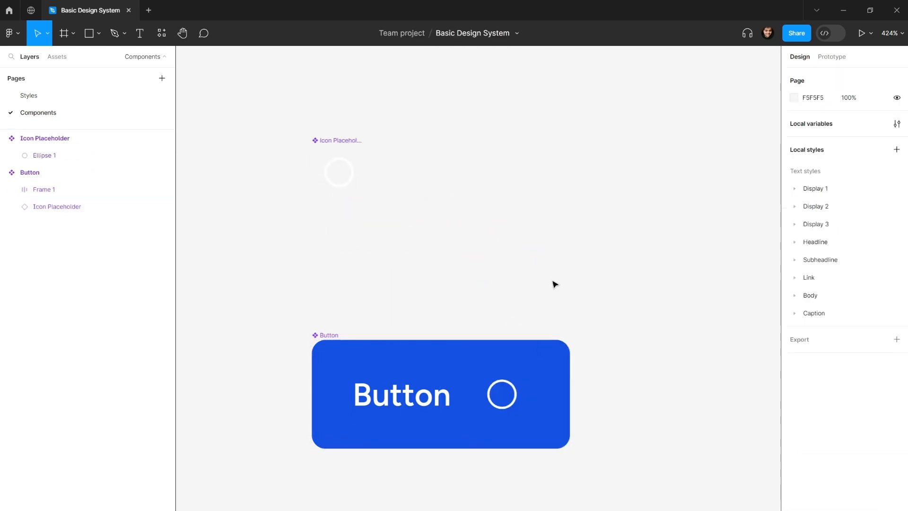
Set the gap between items in the Button component to the spacing variable with value 4.
{"action": "left_click", "coordinate": [458, 367]}
{"action": "left_click", "coordinate": [830, 301]}
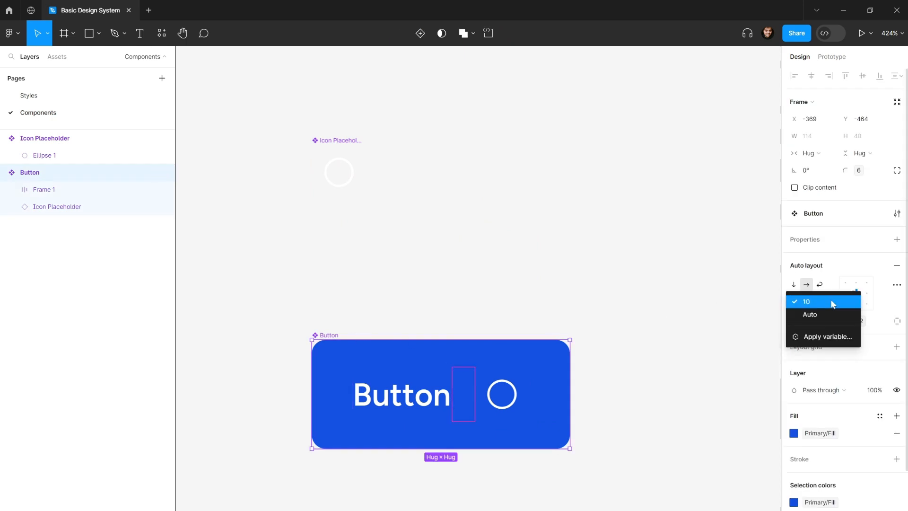
{"action": "left_click", "coordinate": [825, 336]}
{"action": "left_click", "coordinate": [856, 420]}
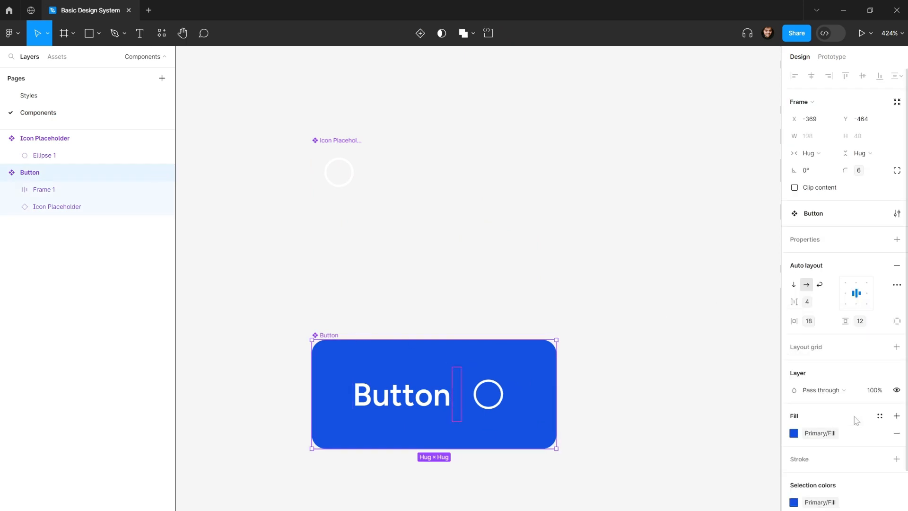
{"action": "left_click", "coordinate": [564, 306]}
{"action": "left_click_drag", "start_coordinate": [563, 306], "coordinate": [656, 258]}
{"action": "scroll", "coordinate": [655, 258], "scroll_direction": "down", "scroll_amount": 3}
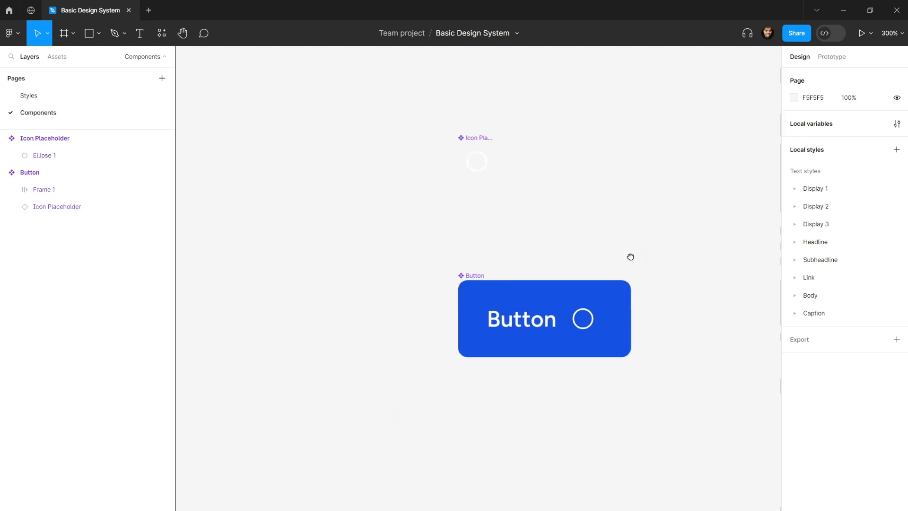
Reorder the Icon Placeholder instance inside the Button component so it comes before the text.
{"action": "left_click", "coordinate": [582, 318]}
{"action": "left_click", "coordinate": [583, 318]}
{"action": "key", "text": "Left"}
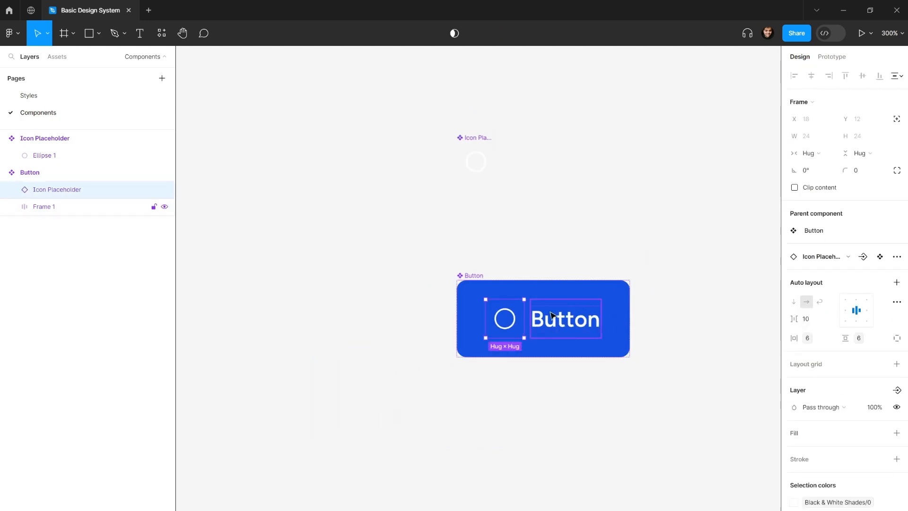
Check the stroke weight of Ellipse 1 in the Button component's Icon Placeholder and review the whole button.
{"action": "double_click", "coordinate": [502, 317]}
{"action": "left_click", "coordinate": [858, 353]}
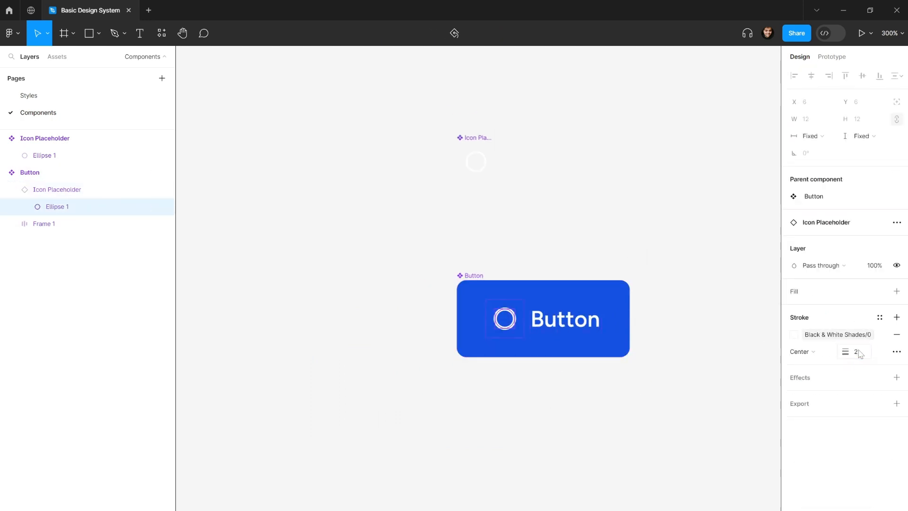
{"action": "left_click", "coordinate": [661, 249]}
{"action": "scroll", "coordinate": [661, 250], "scroll_direction": "down", "scroll_amount": 4}
{"action": "scroll", "coordinate": [479, 247], "scroll_direction": "down", "scroll_amount": 3}
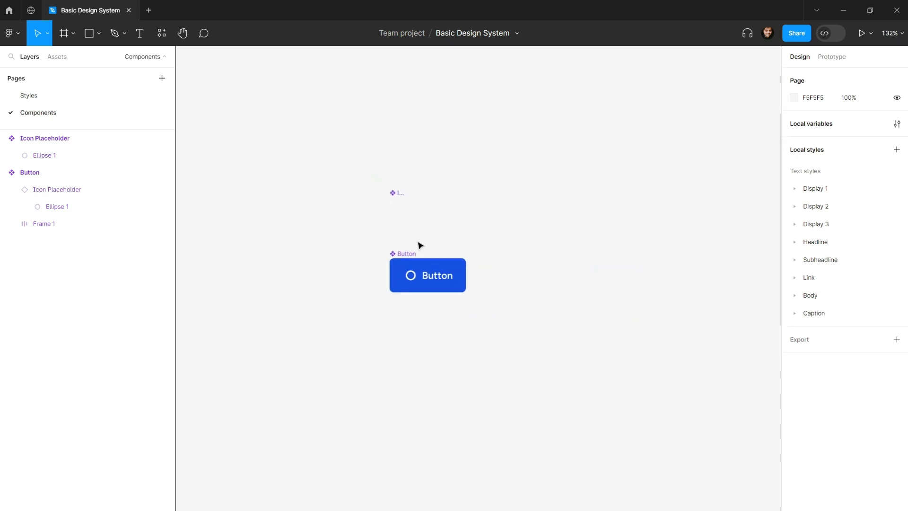
Create a boolean component property named Icon with the value False on the Button component.
{"action": "left_click_drag", "start_coordinate": [404, 254], "coordinate": [413, 254]}
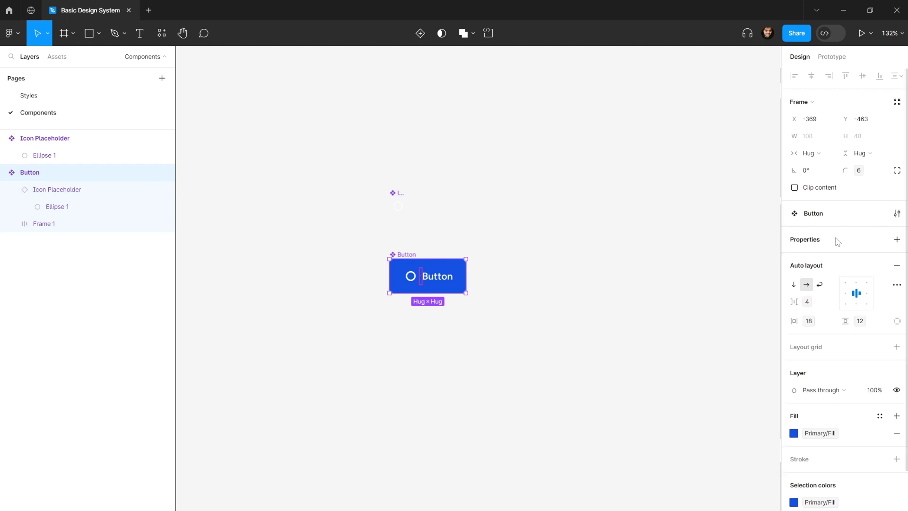
{"action": "left_click", "coordinate": [898, 241]}
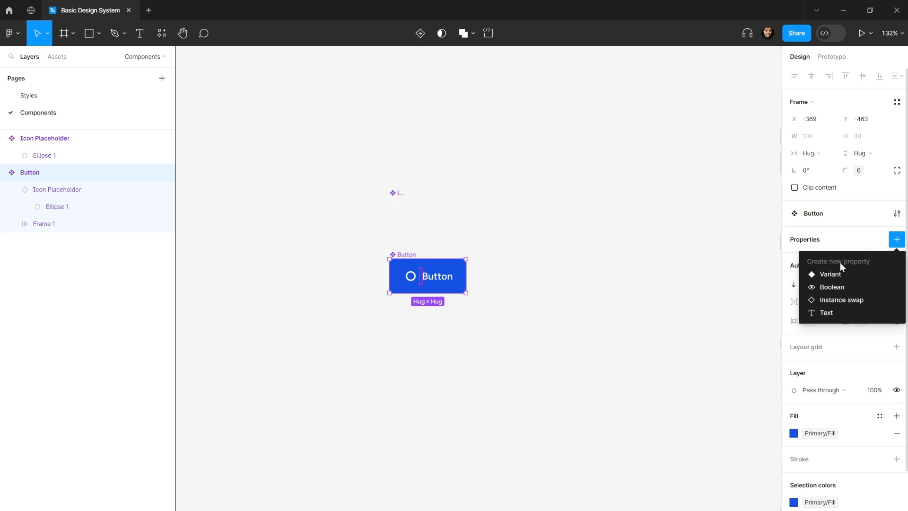
{"action": "left_click", "coordinate": [834, 287]}
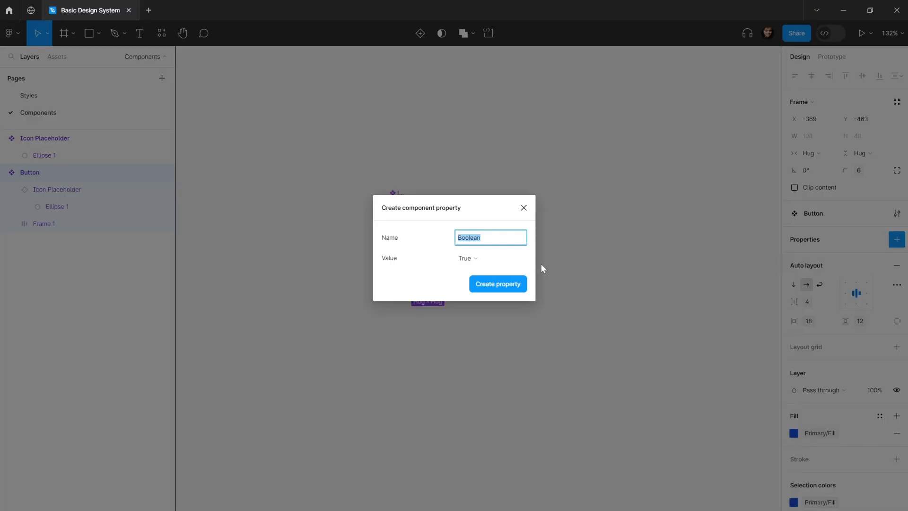
{"action": "key", "text": "BackSpace"}
{"action": "left_click", "coordinate": [486, 261]}
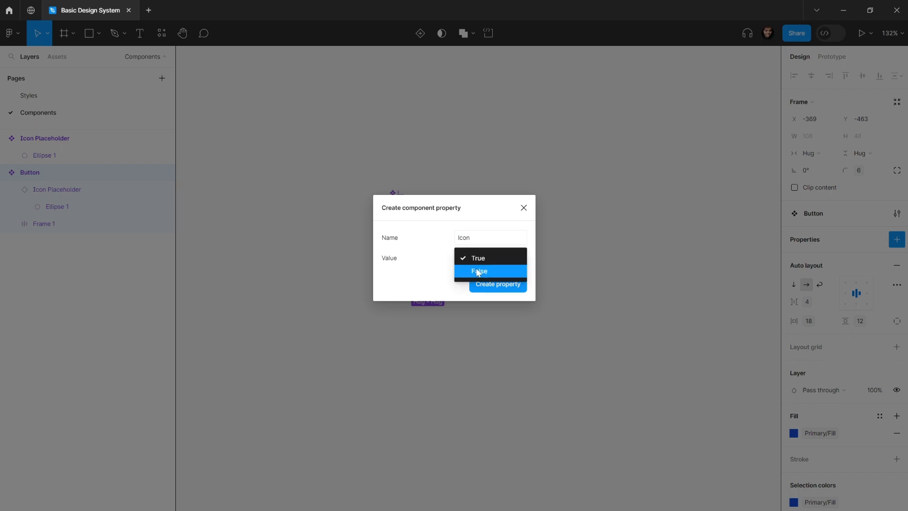
{"action": "left_click", "coordinate": [478, 272]}
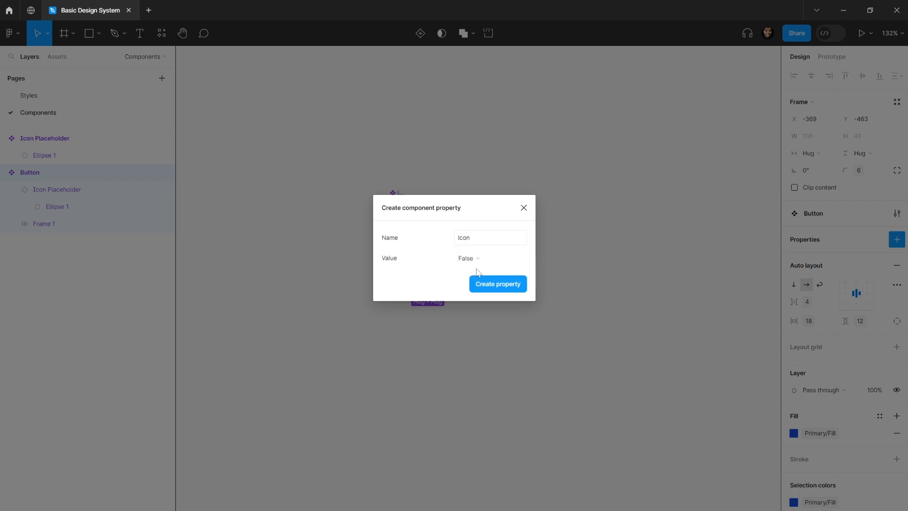
{"action": "left_click", "coordinate": [504, 285]}
Create an instance swap property named Instance on the Button component, with Icon Placeholder as its value.
{"action": "scroll", "coordinate": [417, 281], "scroll_direction": "up", "scroll_amount": 5}
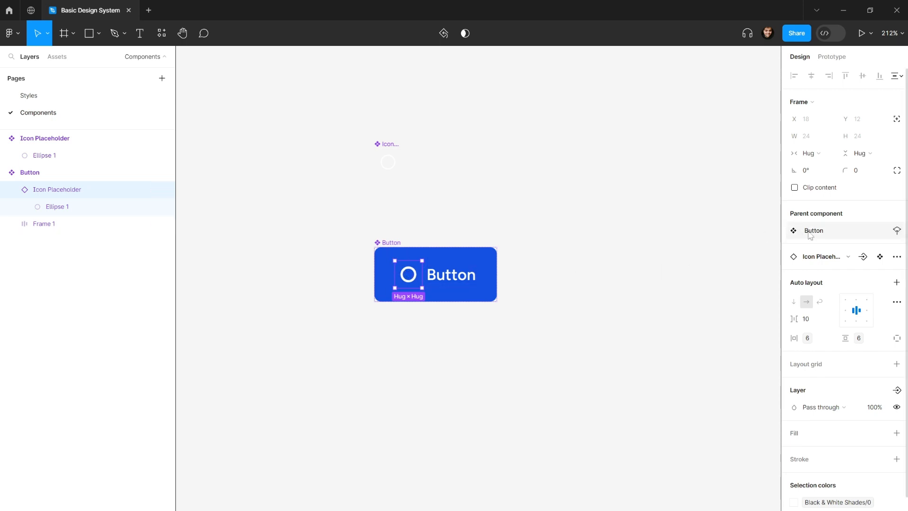
{"action": "left_click", "coordinate": [387, 246]}
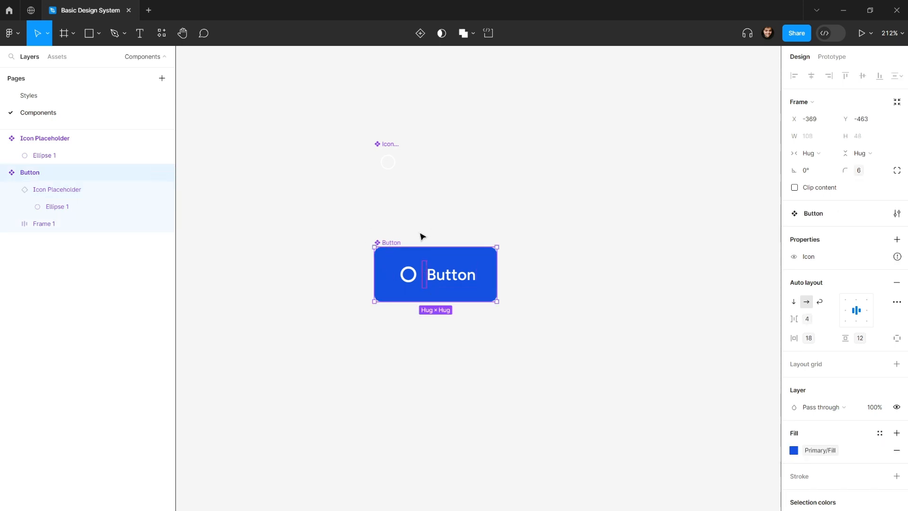
{"action": "left_click", "coordinate": [900, 242]}
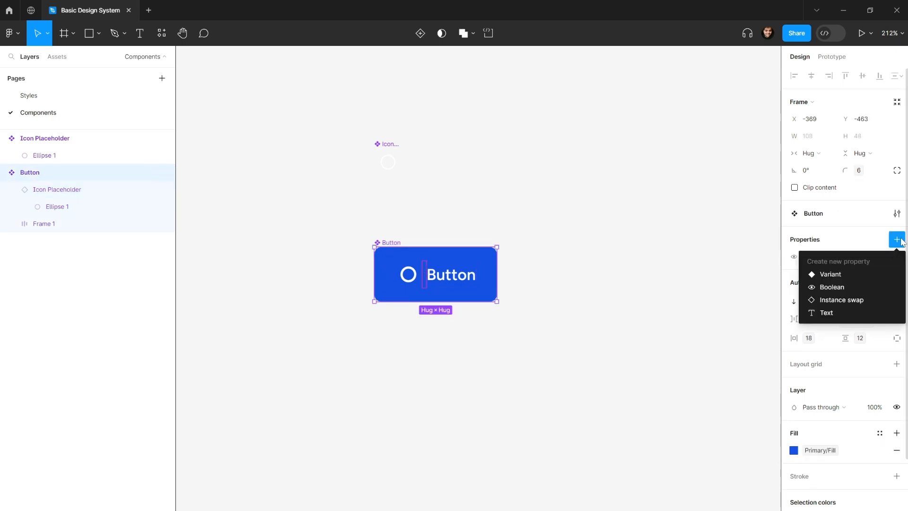
{"action": "left_click", "coordinate": [832, 300]}
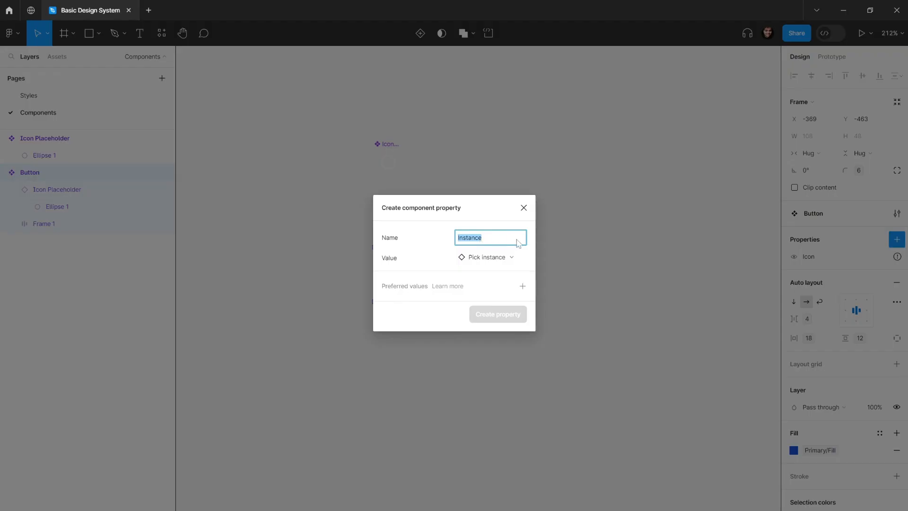
{"action": "left_click", "coordinate": [493, 256]}
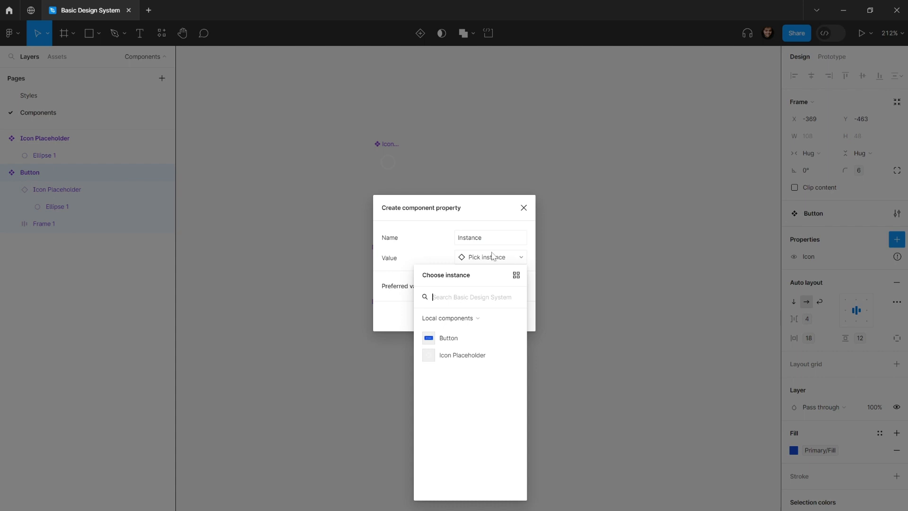
{"action": "left_click", "coordinate": [452, 356]}
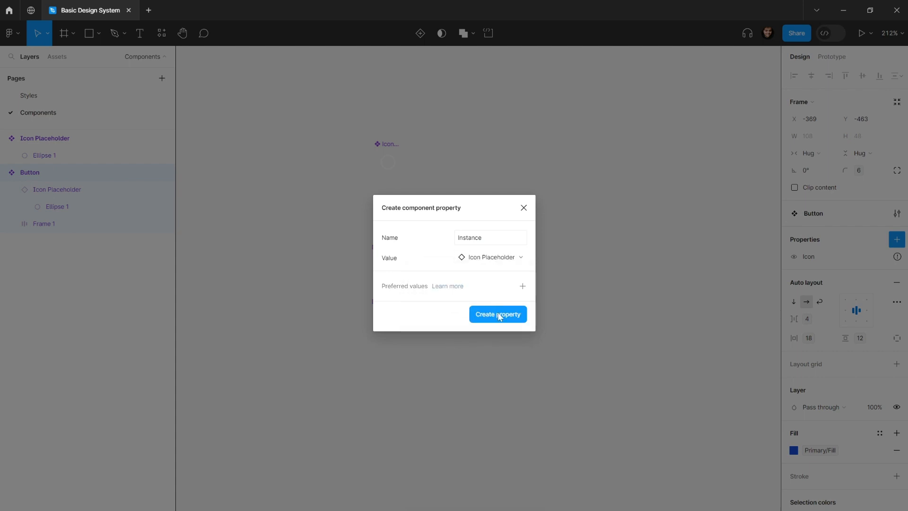
{"action": "left_click", "coordinate": [499, 316]}
Link the Icon Placeholder instance inside the Button component to the Instance swap property.
{"action": "left_click", "coordinate": [416, 284]}
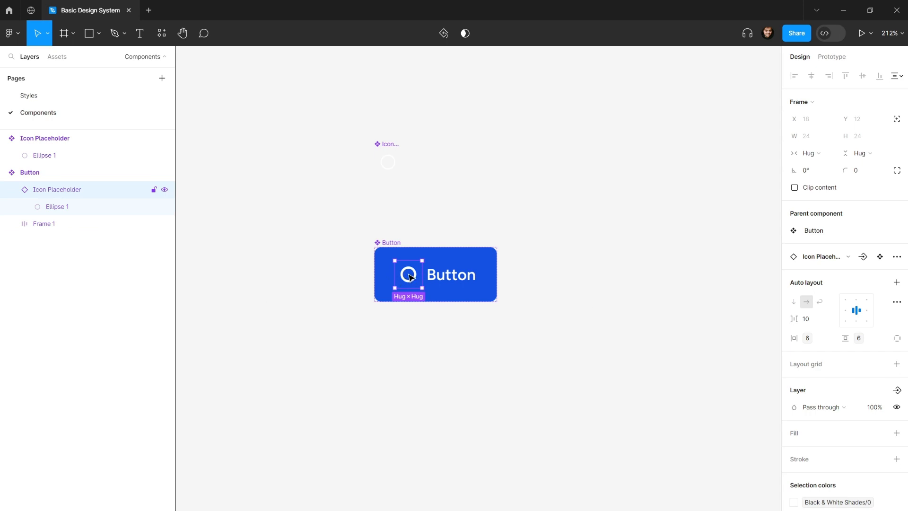
{"action": "left_click", "coordinate": [863, 257]}
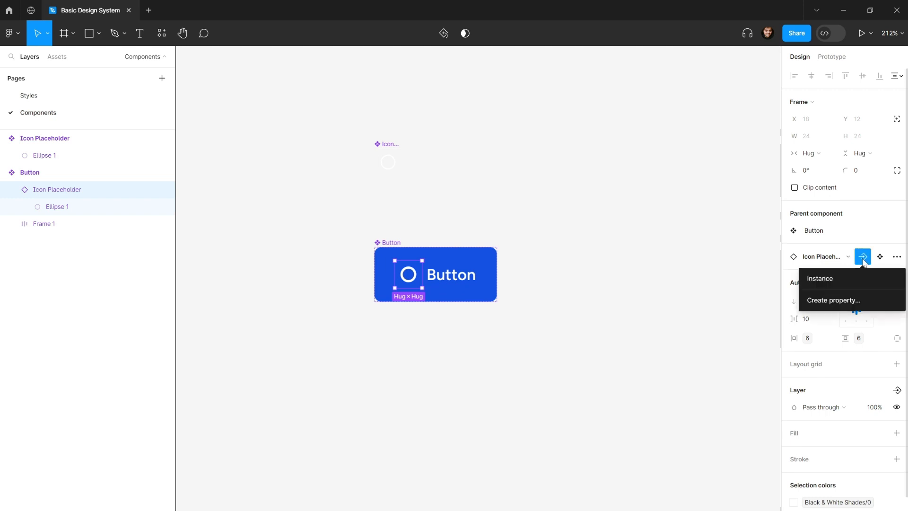
{"action": "left_click", "coordinate": [828, 278]}
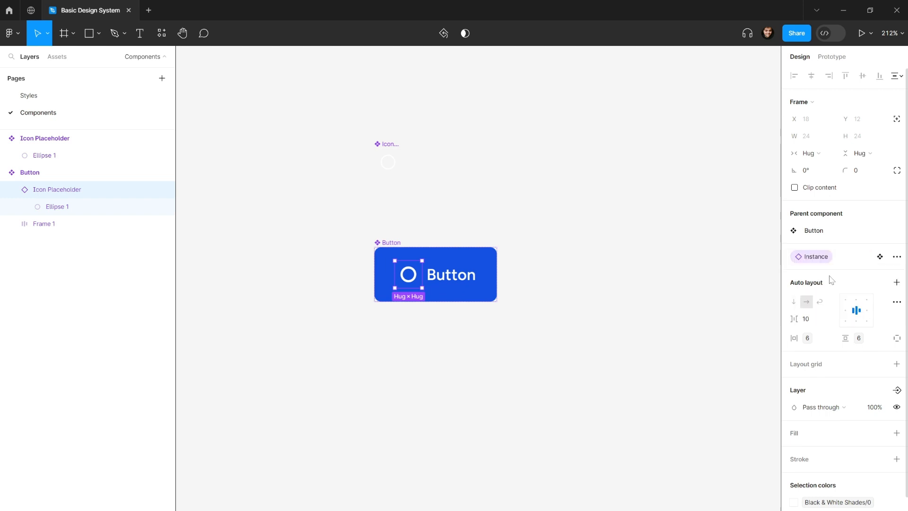
{"action": "left_click", "coordinate": [549, 225]}
Place a test instance of the Button beside the component, view its Instance swap choices, and delete it.
{"action": "left_click", "coordinate": [393, 242]}
{"action": "left_click_drag", "start_coordinate": [394, 242], "coordinate": [498, 188], "text": "alt"}
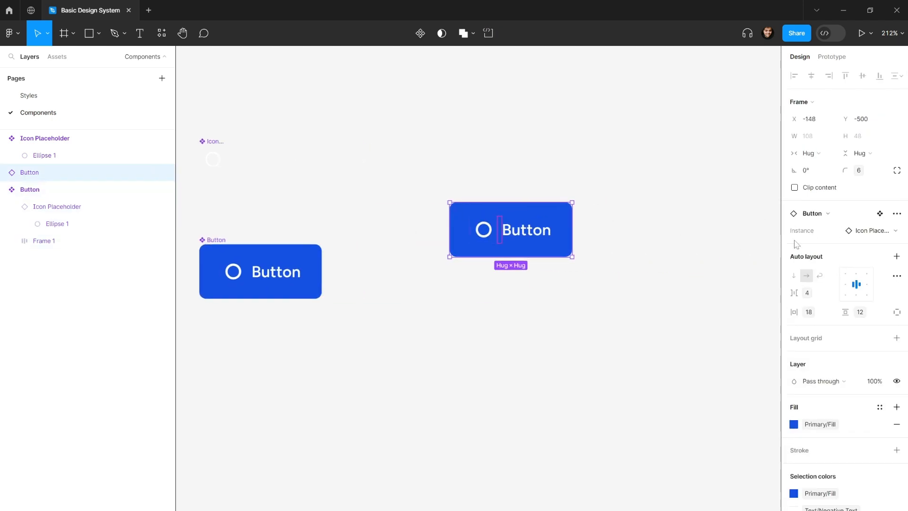
{"action": "left_click", "coordinate": [886, 237]}
{"action": "left_click", "coordinate": [886, 236]}
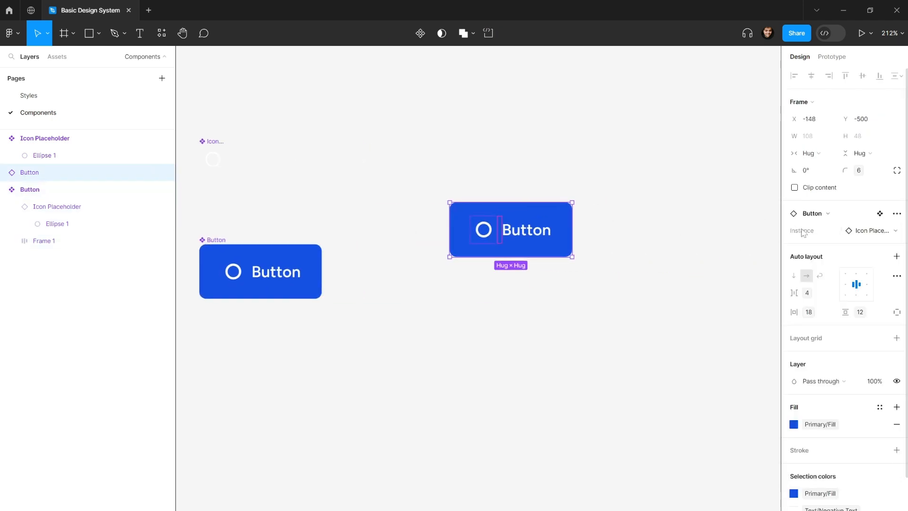
{"action": "left_click", "coordinate": [872, 230]}
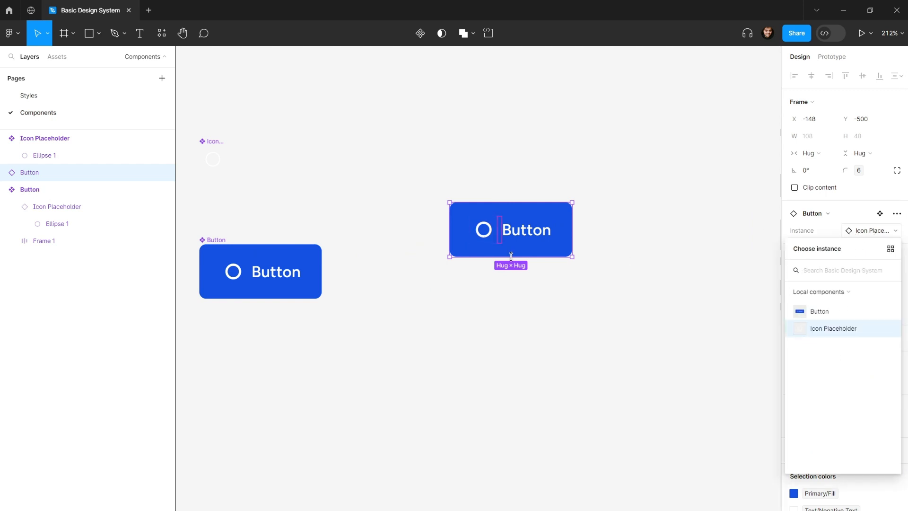
{"action": "left_click", "coordinate": [483, 233]}
{"action": "left_click", "coordinate": [496, 218]}
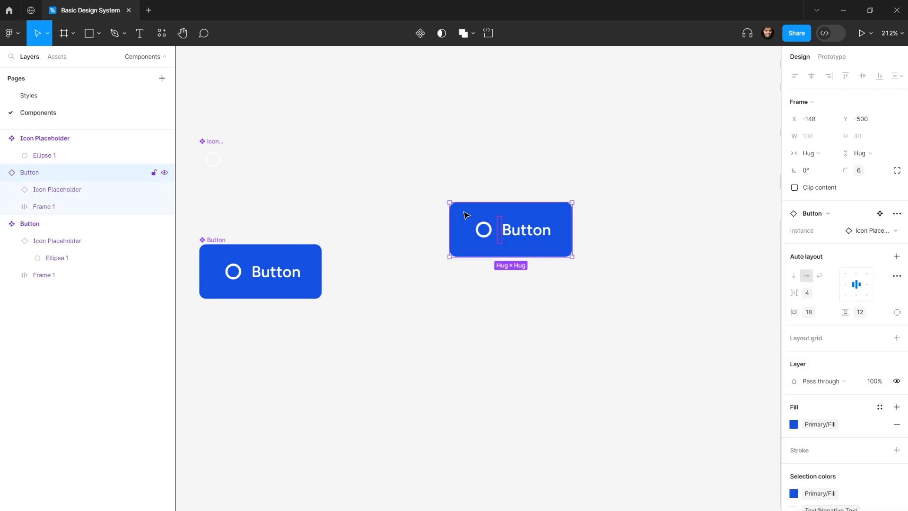
{"action": "key", "text": "Delete"}
Create a text property named Label with the value Button on the Button component.
{"action": "left_click_drag", "start_coordinate": [303, 225], "coordinate": [396, 246]}
{"action": "left_click", "coordinate": [319, 260]}
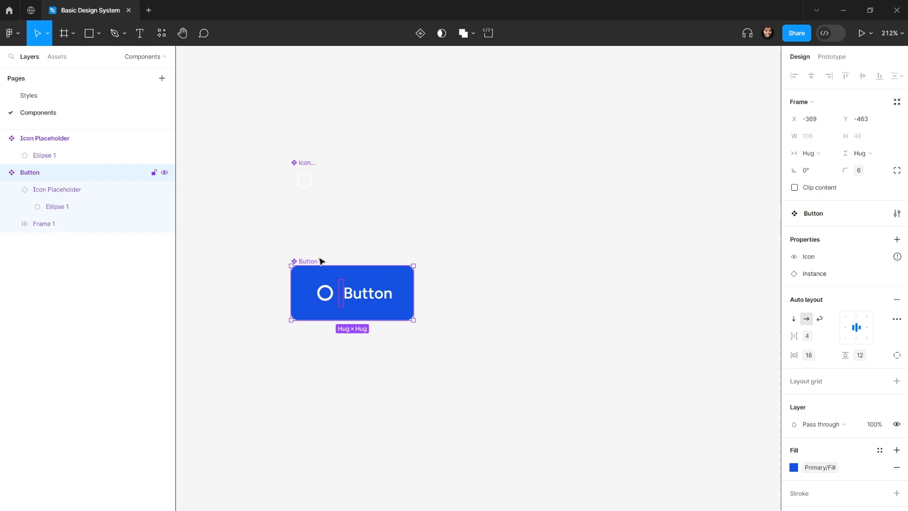
{"action": "left_click", "coordinate": [360, 290], "text": "ctrl"}
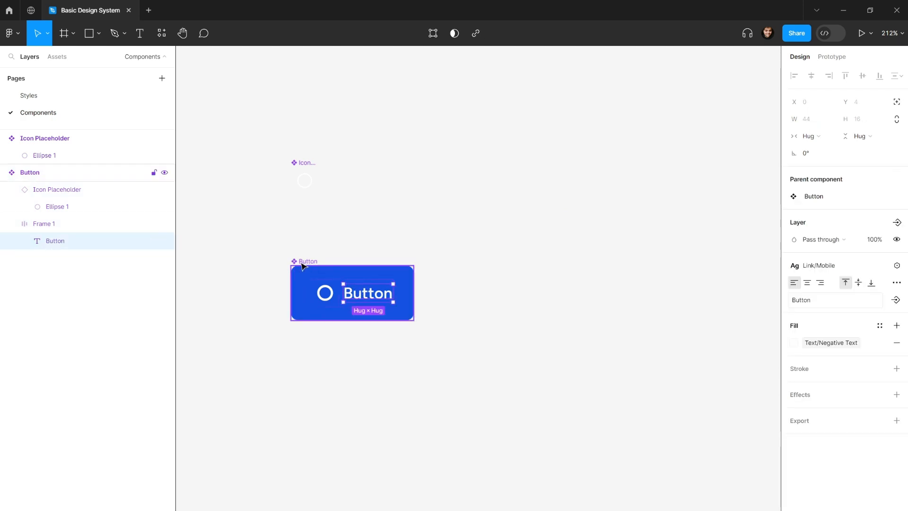
{"action": "left_click", "coordinate": [303, 266]}
{"action": "left_click", "coordinate": [897, 239]}
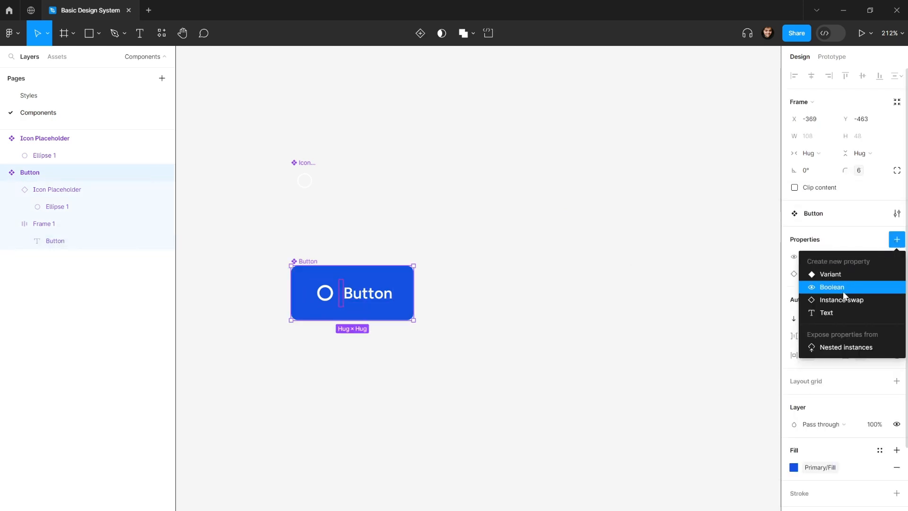
{"action": "left_click", "coordinate": [830, 312]}
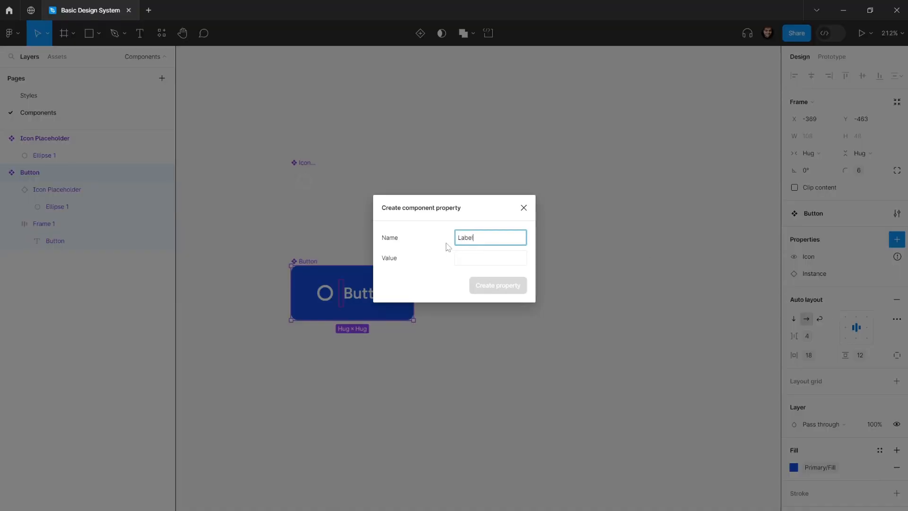
{"action": "left_click", "coordinate": [471, 256]}
{"action": "type", "text": "Button"}
{"action": "key", "text": "Return"}
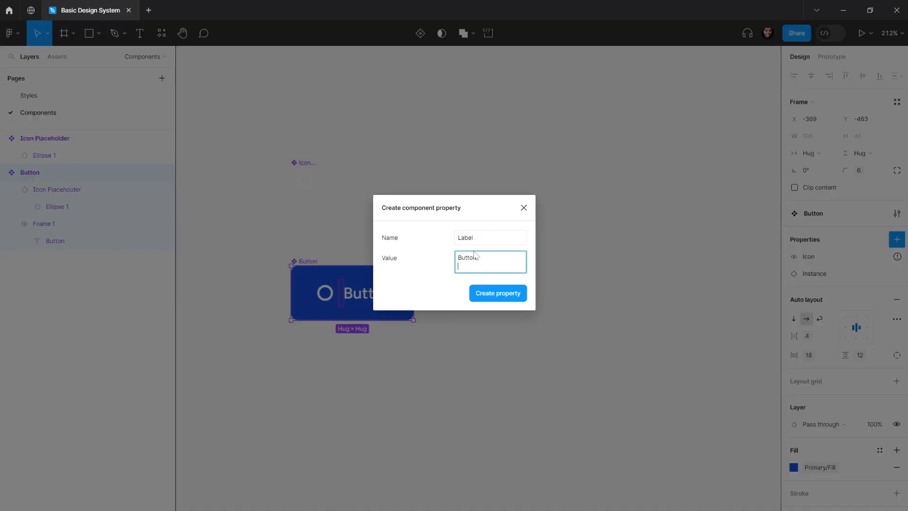
{"action": "key", "text": "BackSpace"}
{"action": "left_click", "coordinate": [518, 284]}
{"action": "left_click", "coordinate": [346, 213]}
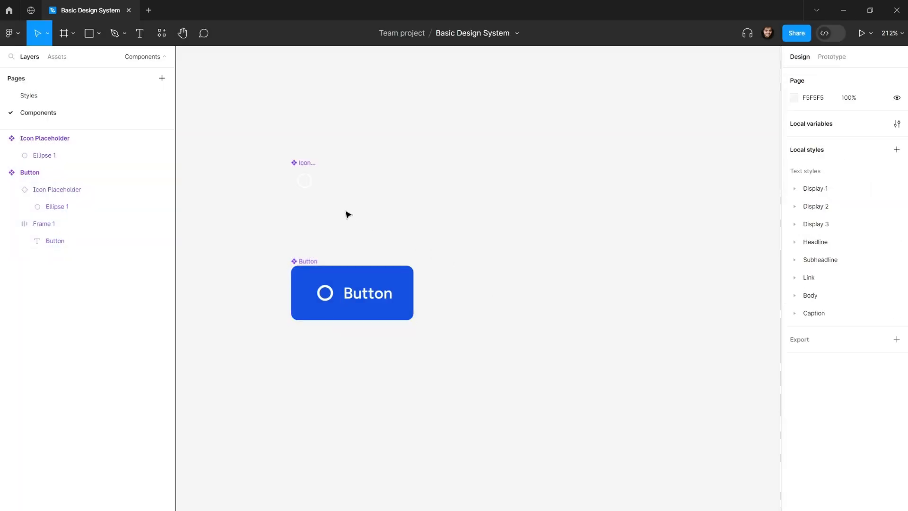
Link the content of the text layer inside the Button component to the Label property.
{"action": "left_click", "coordinate": [370, 294]}
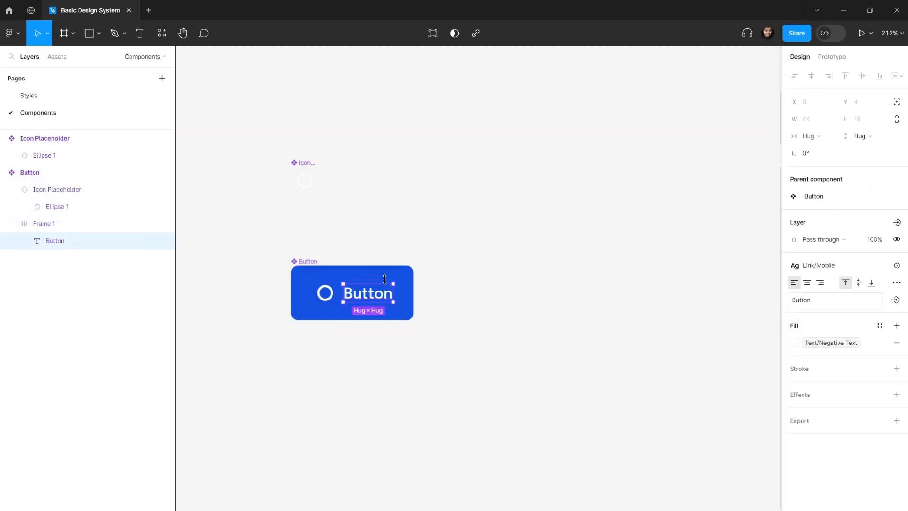
{"action": "left_click", "coordinate": [896, 300]}
{"action": "left_click", "coordinate": [818, 320]}
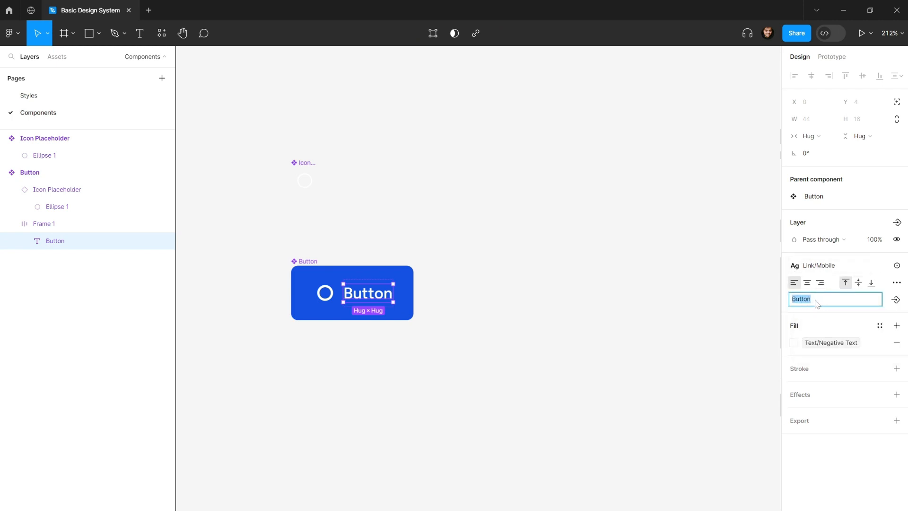
{"action": "left_click", "coordinate": [898, 302]}
{"action": "left_click", "coordinate": [817, 320]}
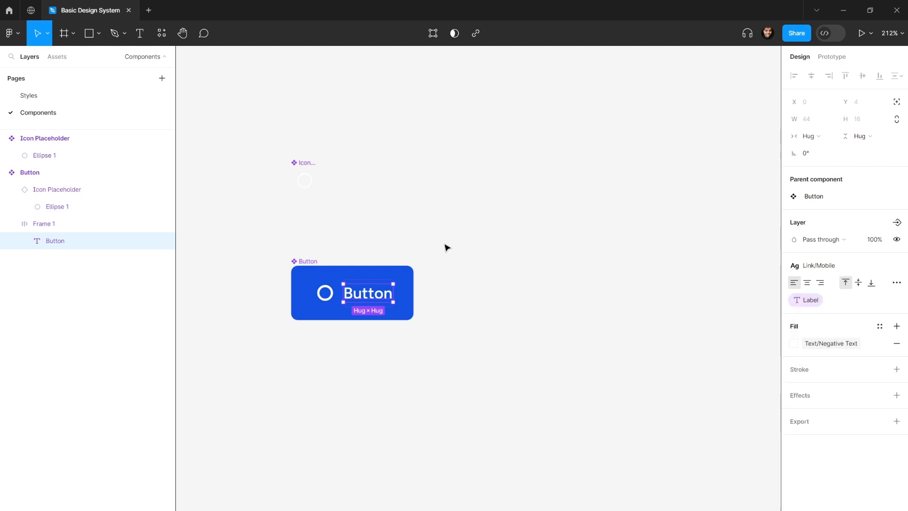
{"action": "left_click", "coordinate": [446, 248]}
Test the Label property by setting it to "Click here" on a copied Button instance, and delete that instance.
{"action": "left_click_drag", "start_coordinate": [316, 257], "coordinate": [492, 224]}
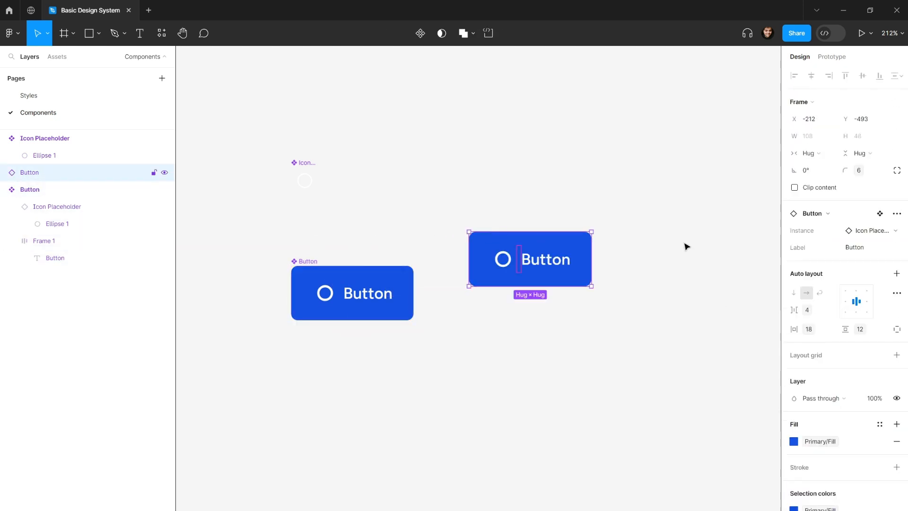
{"action": "left_click", "coordinate": [862, 250]}
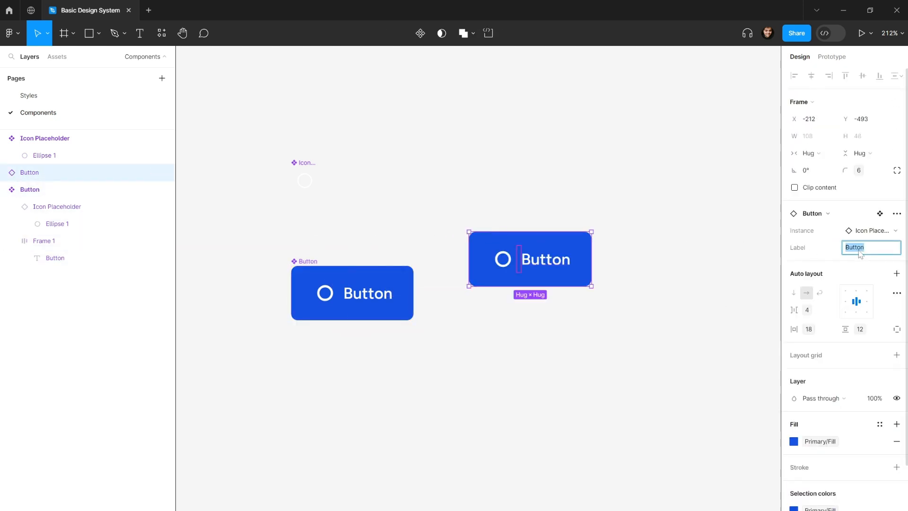
{"action": "type", "text": "Click here"}
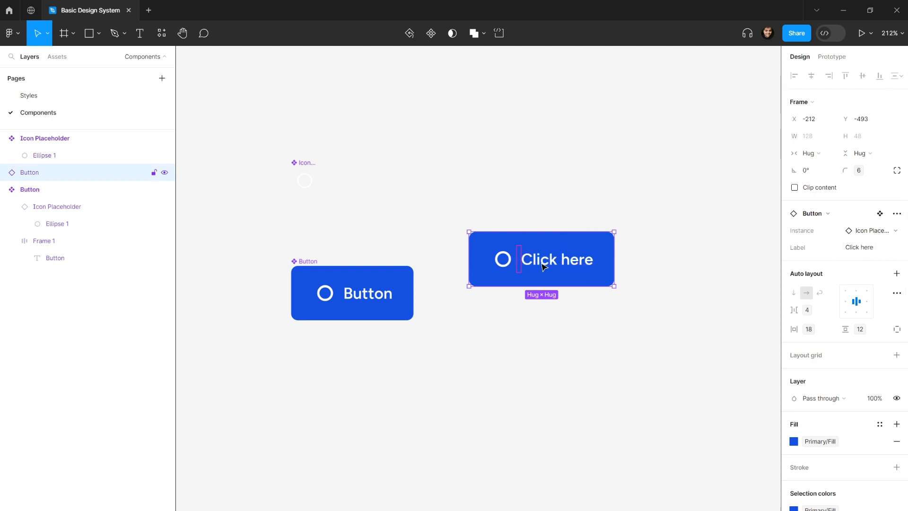
{"action": "left_click", "coordinate": [540, 204]}
{"action": "left_click", "coordinate": [549, 263]}
{"action": "key", "text": "Delete"}
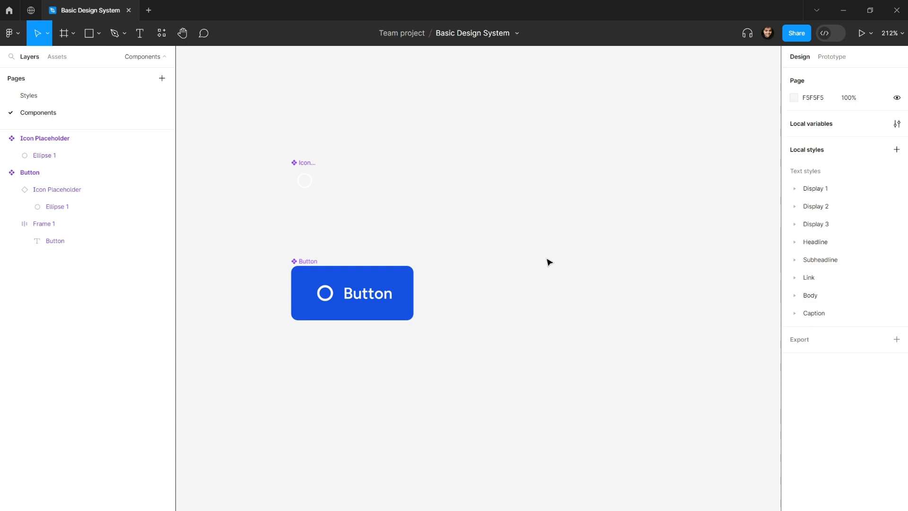
Examine the Button component and its list of component properties.
{"action": "left_click_drag", "start_coordinate": [307, 260], "coordinate": [313, 257]}
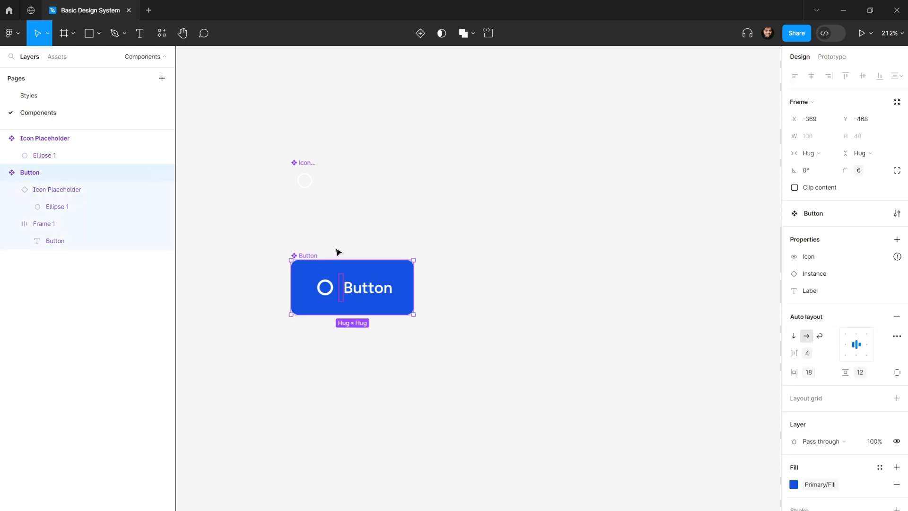
{"action": "scroll", "coordinate": [360, 247], "scroll_direction": "left", "scroll_amount": 1}
{"action": "left_click", "coordinate": [365, 221]}
{"action": "left_click", "coordinate": [344, 285]}
{"action": "left_click", "coordinate": [466, 227]}
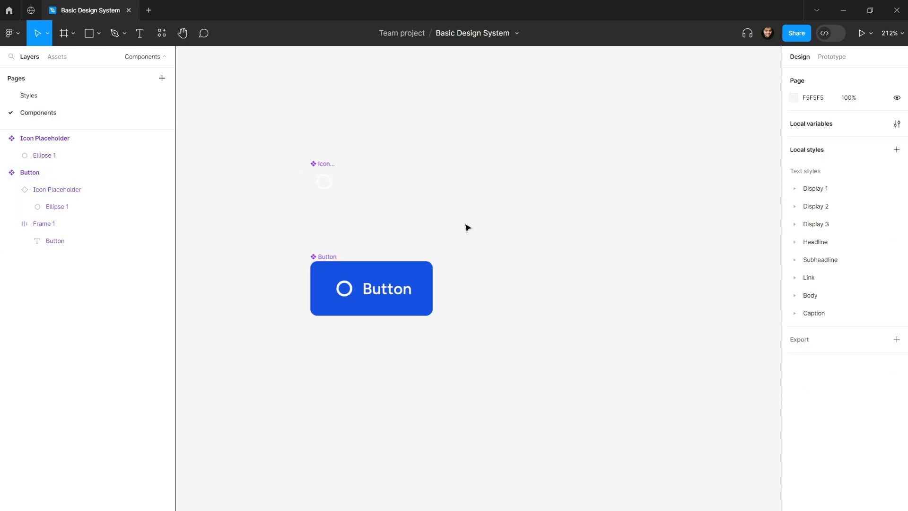
{"action": "left_click", "coordinate": [313, 256]}
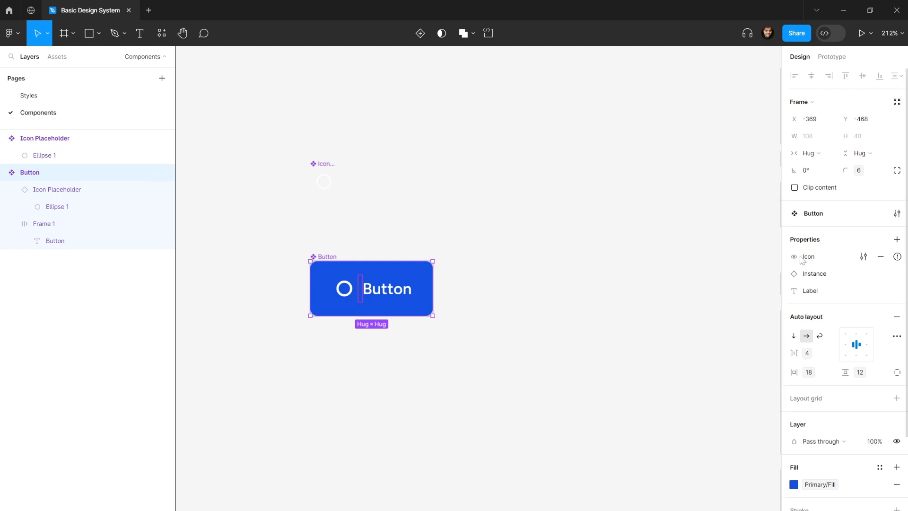
{"action": "left_click", "coordinate": [541, 214]}
{"action": "scroll", "coordinate": [466, 233], "scroll_direction": "up", "scroll_amount": 3}
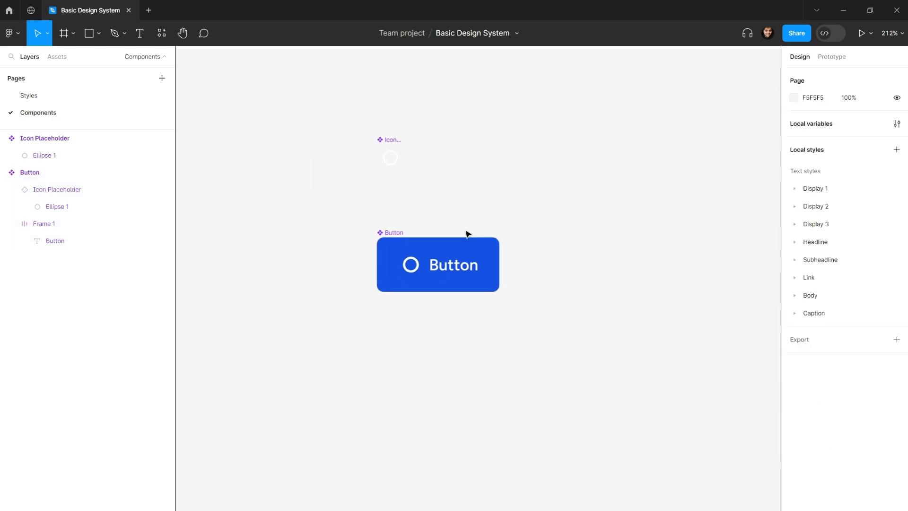
Inspect the settings of the Icon boolean property on the Button component.
{"action": "left_click", "coordinate": [382, 228]}
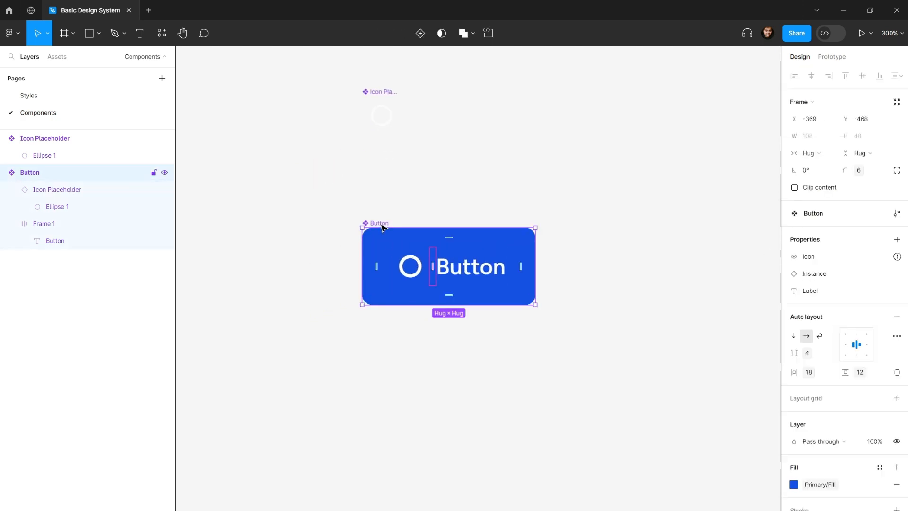
{"action": "left_click_drag", "start_coordinate": [420, 205], "coordinate": [381, 205]}
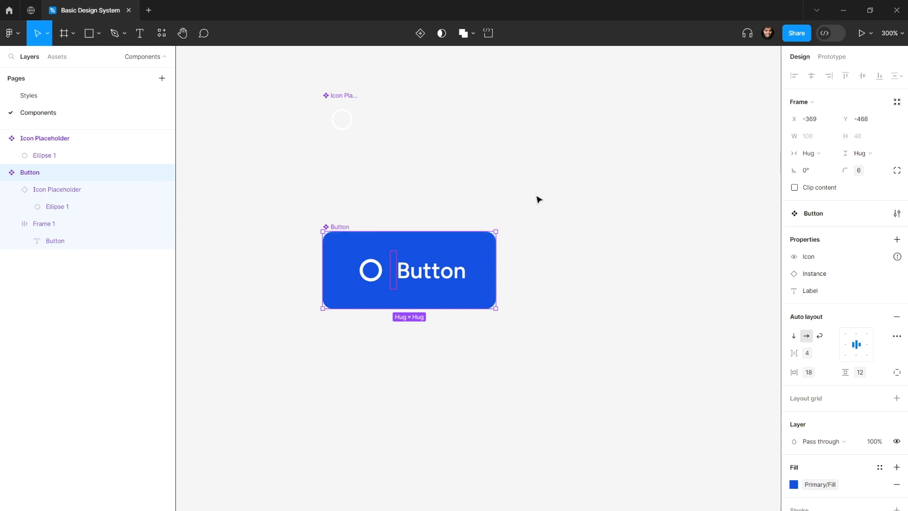
{"action": "left_click", "coordinate": [520, 198]}
{"action": "left_click", "coordinate": [344, 227]}
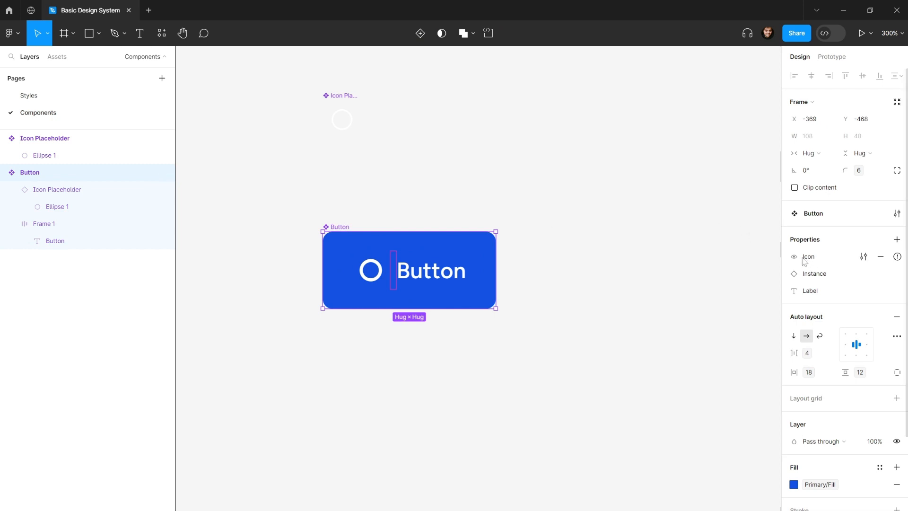
{"action": "left_click", "coordinate": [864, 257]}
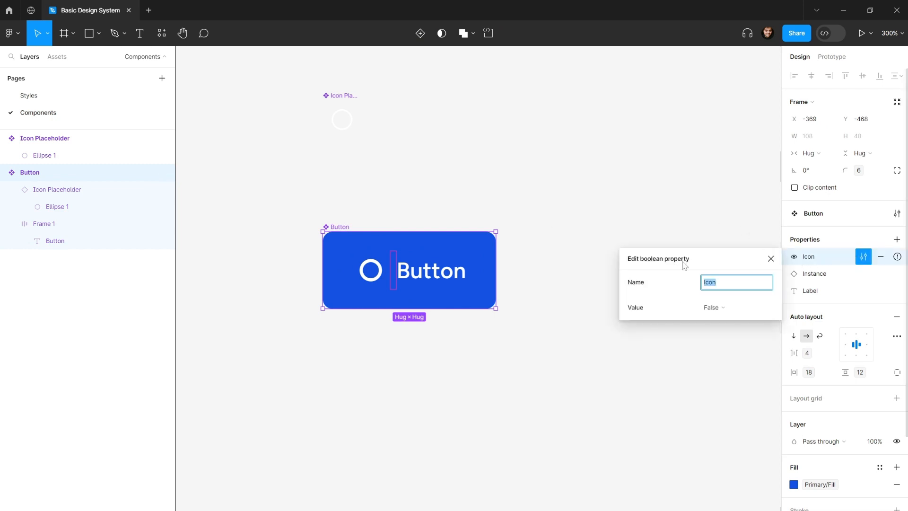
{"action": "left_click", "coordinate": [572, 269]}
Link the layer visibility of the Icon Placeholder inside the Button component to the Icon boolean property.
{"action": "left_click", "coordinate": [368, 274]}
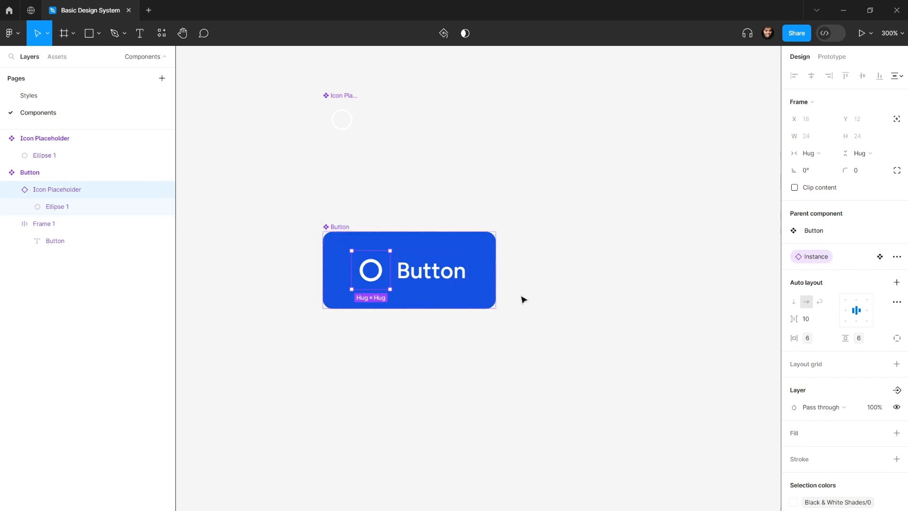
{"action": "scroll", "coordinate": [345, 263], "scroll_direction": "down", "scroll_amount": 1}
{"action": "scroll", "coordinate": [363, 254], "scroll_direction": "up", "scroll_amount": 4}
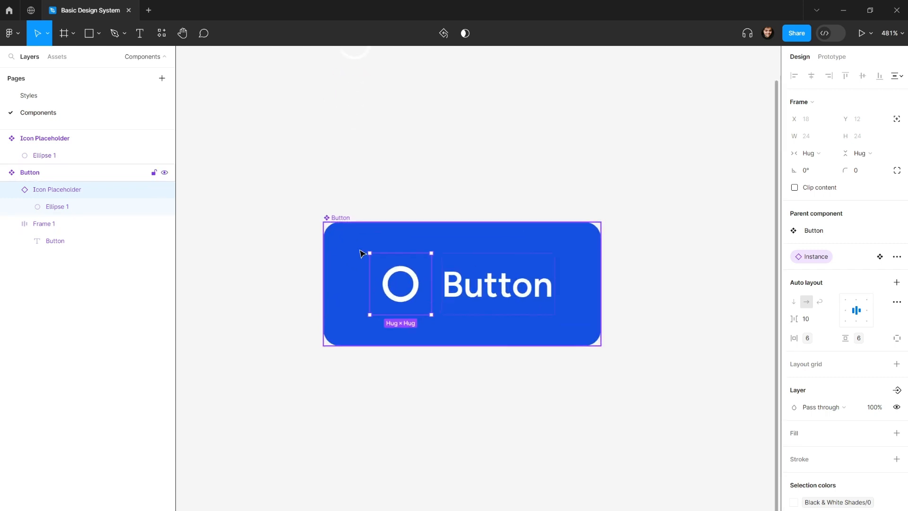
{"action": "scroll", "coordinate": [851, 294], "scroll_direction": "down", "scroll_amount": 2}
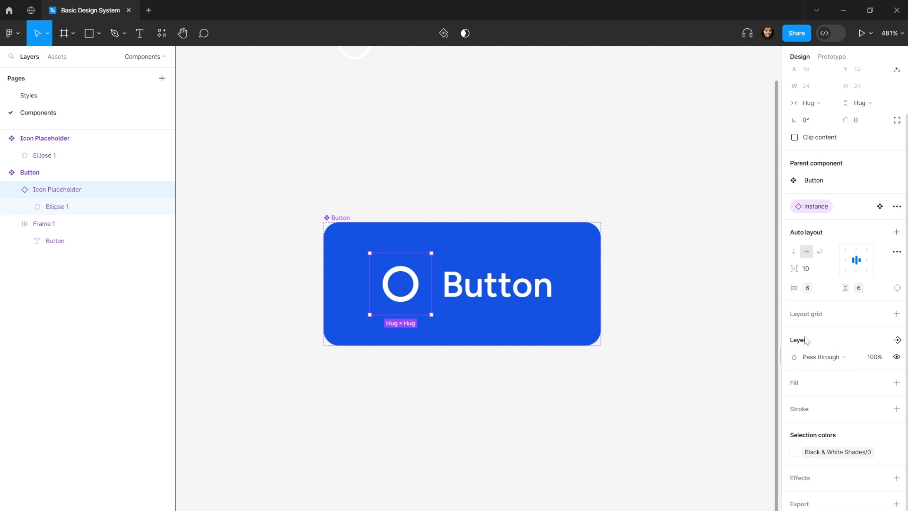
{"action": "left_click", "coordinate": [898, 340]}
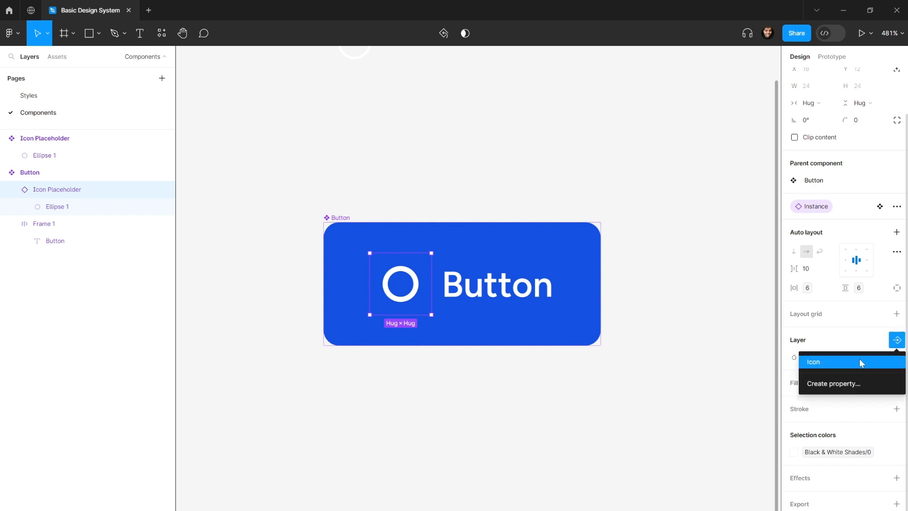
{"action": "left_click", "coordinate": [836, 364]}
{"action": "left_click", "coordinate": [594, 190]}
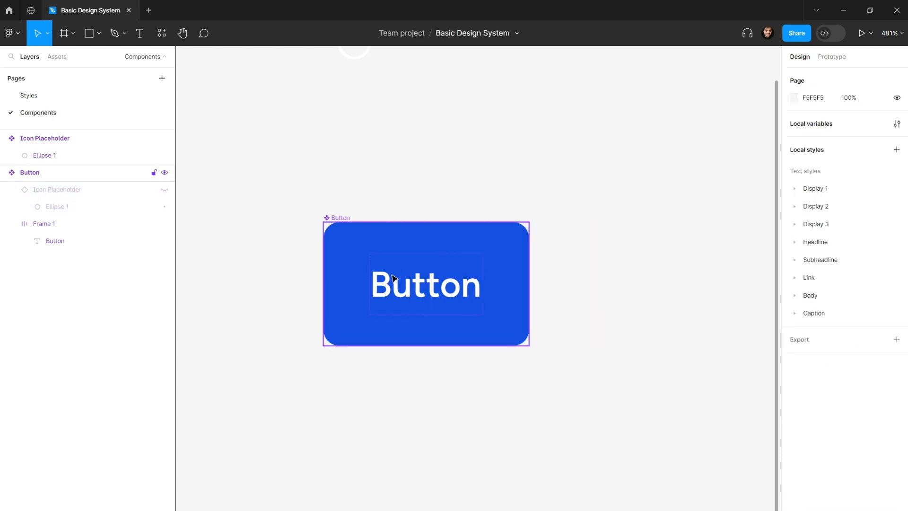
Place an instance of the Button component from the local assets on the empty canvas below the main component.
{"action": "left_click_drag", "start_coordinate": [409, 184], "coordinate": [389, 231]}
{"action": "scroll", "coordinate": [380, 217], "scroll_direction": "down", "scroll_amount": 2}
{"action": "left_click", "coordinate": [345, 237]}
{"action": "scroll", "coordinate": [388, 235], "scroll_direction": "up", "scroll_amount": 1}
{"action": "scroll", "coordinate": [387, 235], "scroll_direction": "down", "scroll_amount": 2}
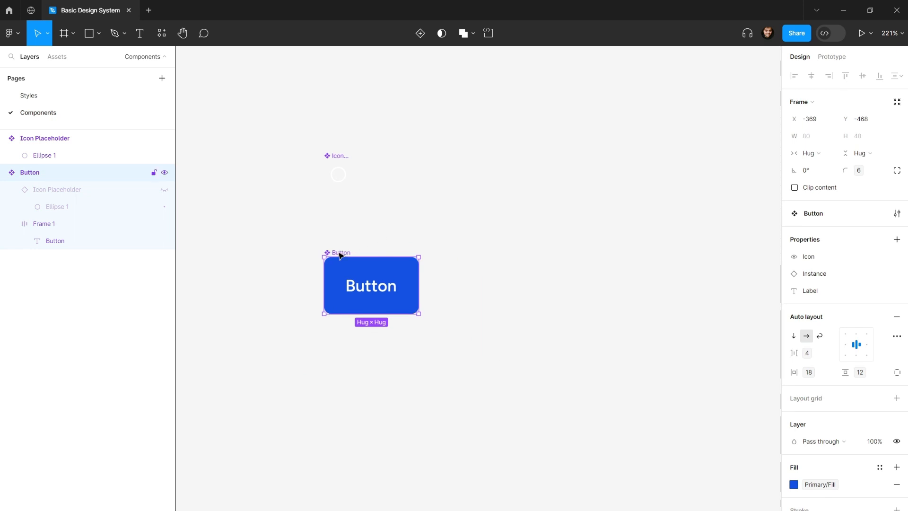
{"action": "left_click", "coordinate": [56, 56]}
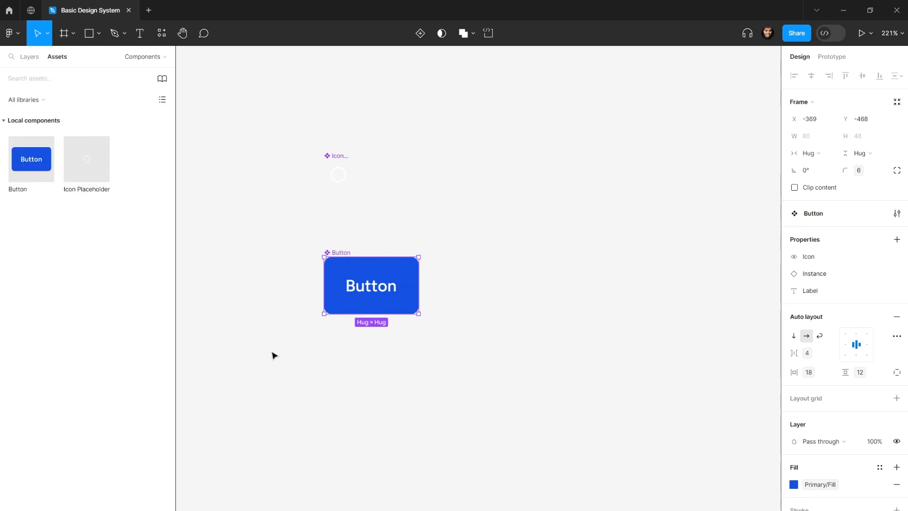
{"action": "scroll", "coordinate": [273, 354], "scroll_direction": "down", "scroll_amount": 6}
{"action": "left_click", "coordinate": [295, 255]}
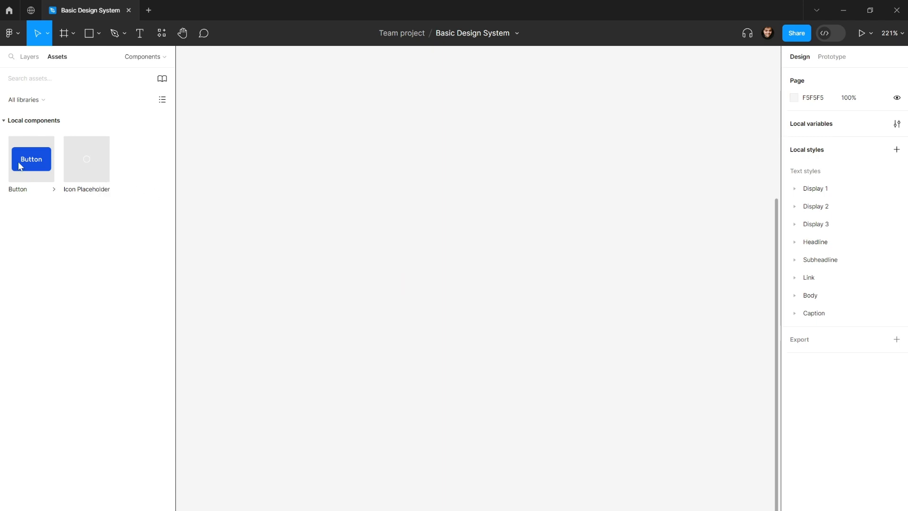
{"action": "left_click_drag", "start_coordinate": [20, 152], "coordinate": [409, 221]}
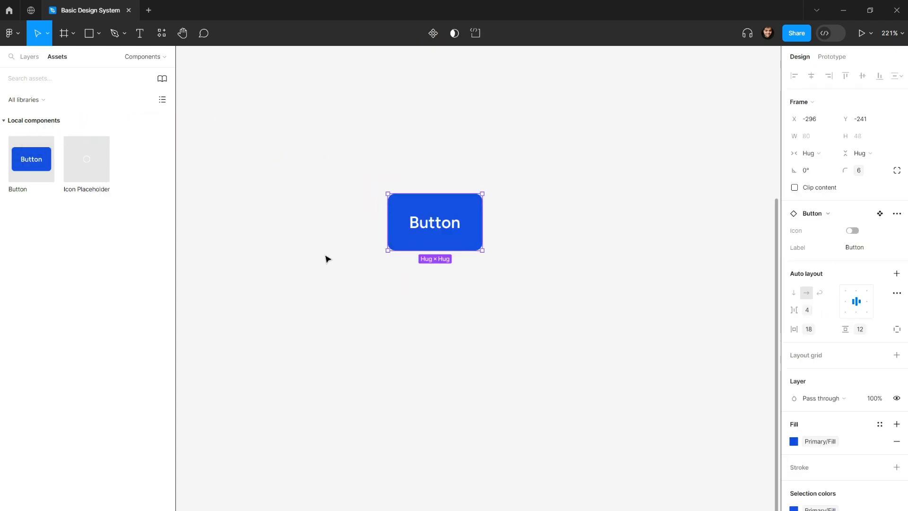
{"action": "left_click_drag", "start_coordinate": [330, 241], "coordinate": [329, 268]}
{"action": "scroll", "coordinate": [329, 268], "scroll_direction": "up", "scroll_amount": 3}
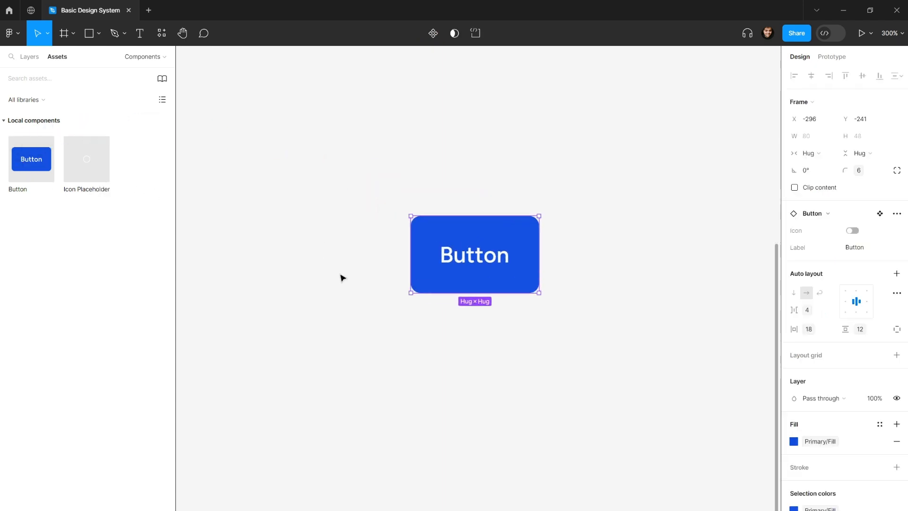
Test the Icon property by toggling it on and off on the Button instance, and delete that instance.
{"action": "left_click", "coordinate": [852, 232]}
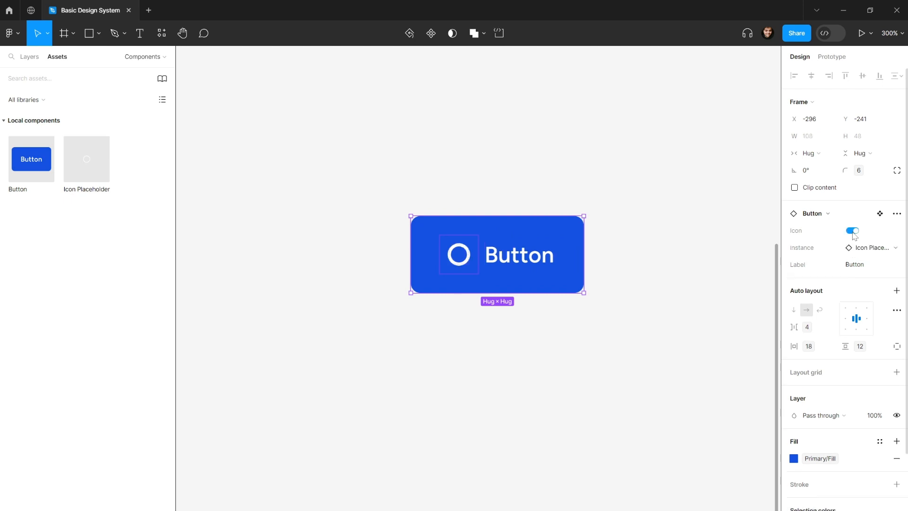
{"action": "left_click", "coordinate": [852, 231]}
{"action": "left_click", "coordinate": [852, 232]}
{"action": "left_click", "coordinate": [490, 168]}
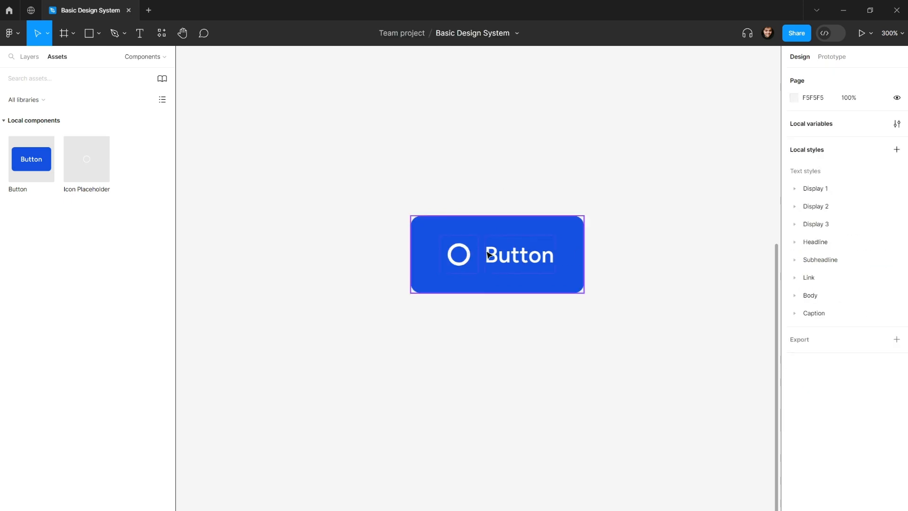
{"action": "left_click", "coordinate": [505, 252]}
{"action": "left_click", "coordinate": [853, 232]}
{"action": "left_click", "coordinate": [675, 191]}
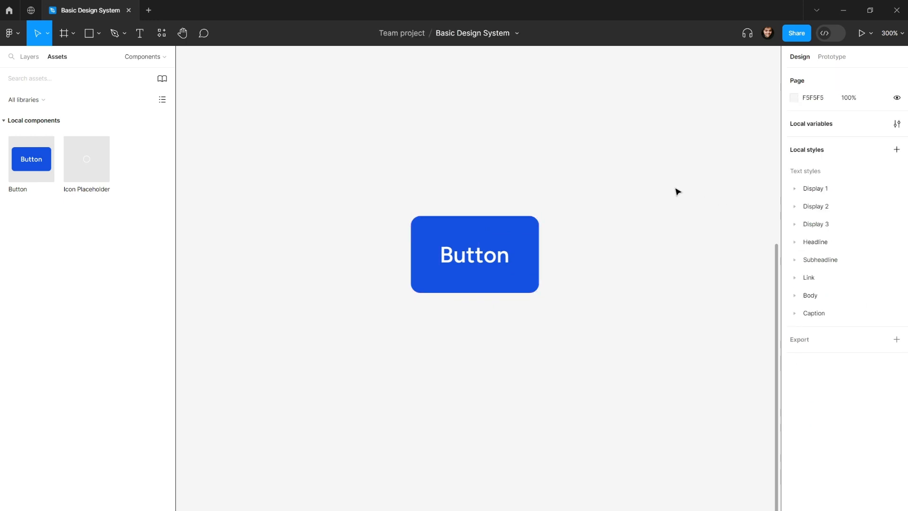
{"action": "scroll", "coordinate": [489, 272], "scroll_direction": "up", "scroll_amount": 3}
{"action": "scroll", "coordinate": [487, 275], "scroll_direction": "down", "scroll_amount": 5}
{"action": "left_click", "coordinate": [457, 318]}
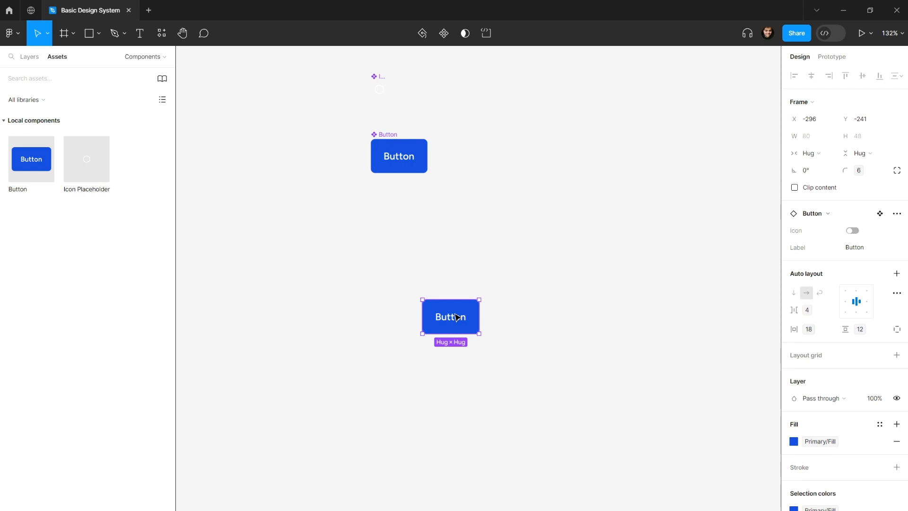
{"action": "key", "text": "Delete"}
Add a variant property to the main Button component.
{"action": "left_click", "coordinate": [390, 138]}
{"action": "left_click_drag", "start_coordinate": [390, 138], "coordinate": [372, 243]}
{"action": "scroll", "coordinate": [371, 244], "scroll_direction": "up", "scroll_amount": 4}
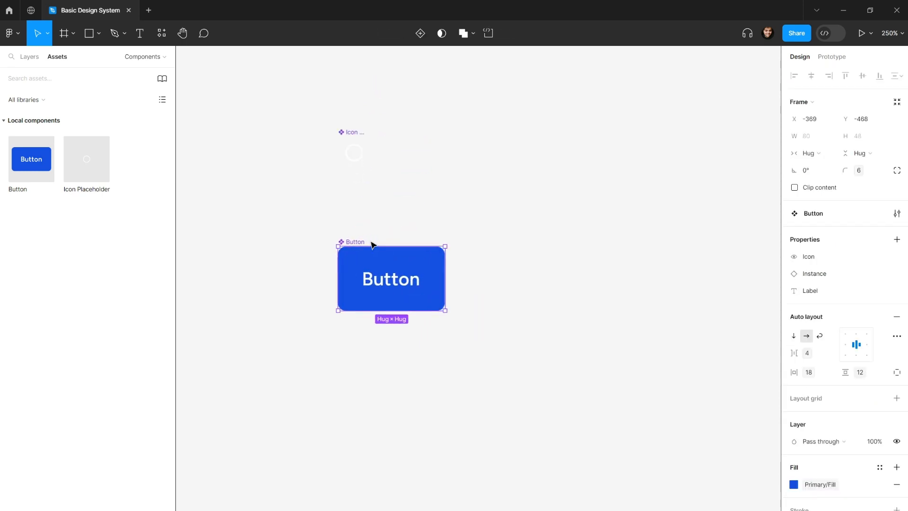
{"action": "scroll", "coordinate": [370, 241], "scroll_direction": "up", "scroll_amount": 4}
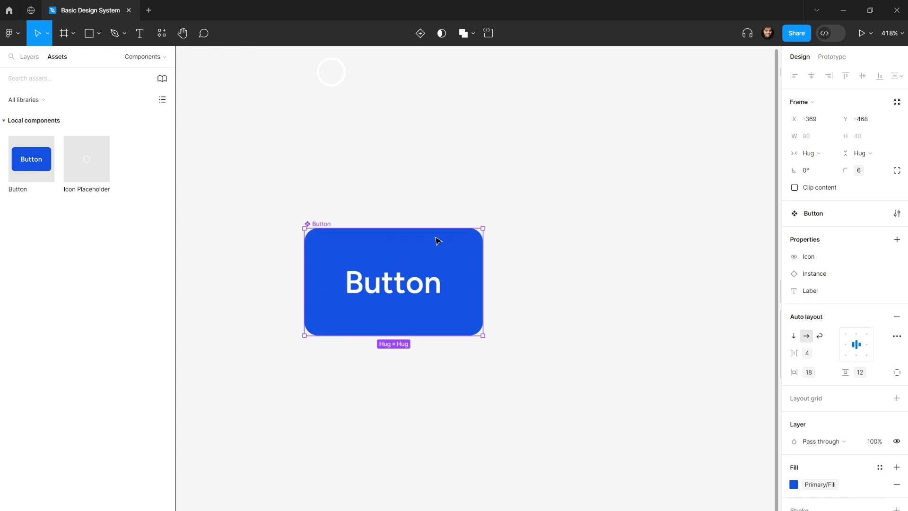
{"action": "scroll", "coordinate": [575, 233], "scroll_direction": "down", "scroll_amount": 1}
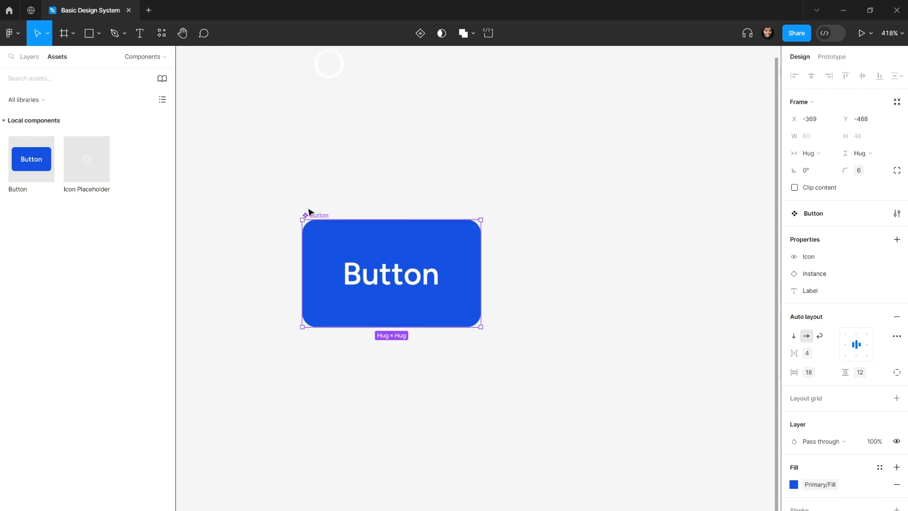
{"action": "left_click", "coordinate": [897, 240]}
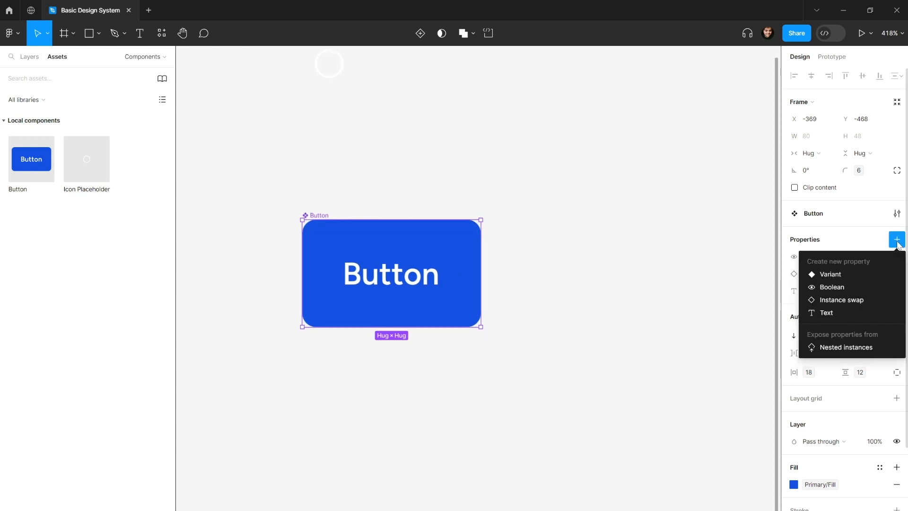
{"action": "left_click", "coordinate": [840, 279]}
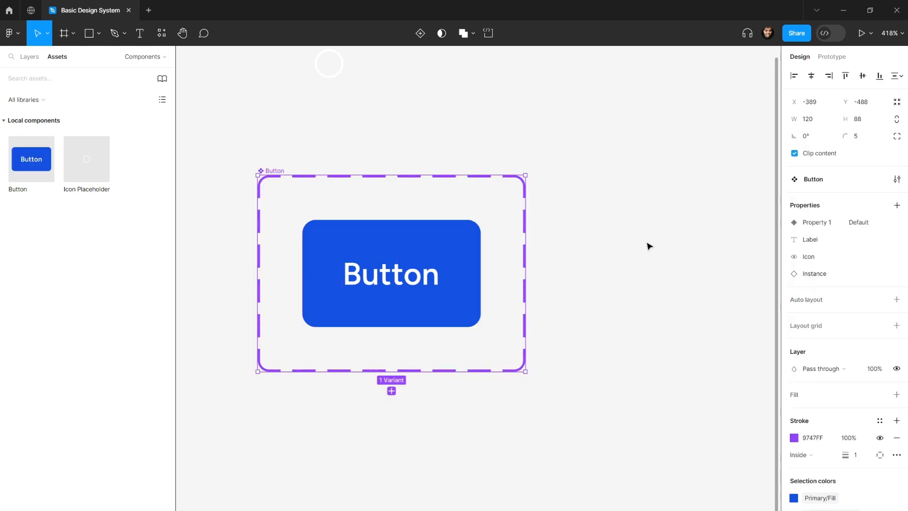
Move the Button component set to X -369, Y -485 and enlarge its frame to 493 × 387.
{"action": "scroll", "coordinate": [367, 211], "scroll_direction": "down", "scroll_amount": 5}
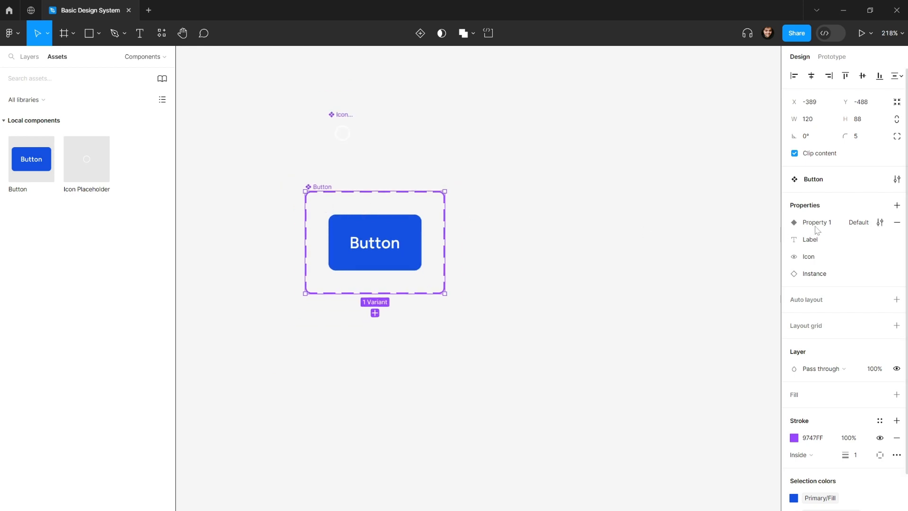
{"action": "left_click_drag", "start_coordinate": [320, 189], "coordinate": [344, 193]}
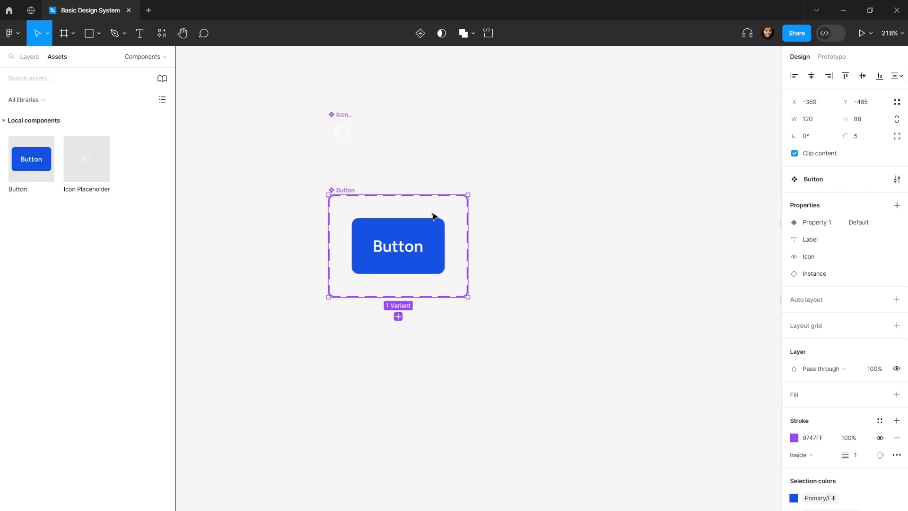
{"action": "scroll", "coordinate": [361, 192], "scroll_direction": "down", "scroll_amount": 5}
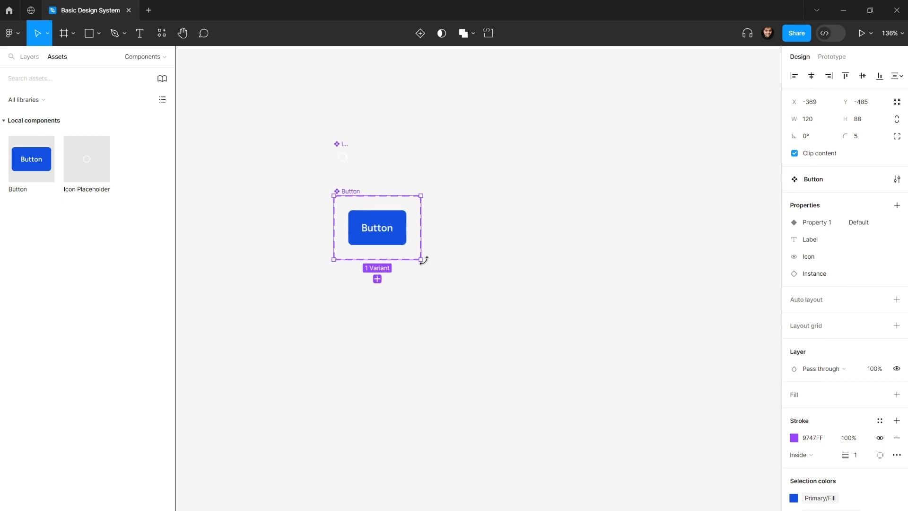
{"action": "left_click_drag", "start_coordinate": [420, 259], "coordinate": [691, 476]}
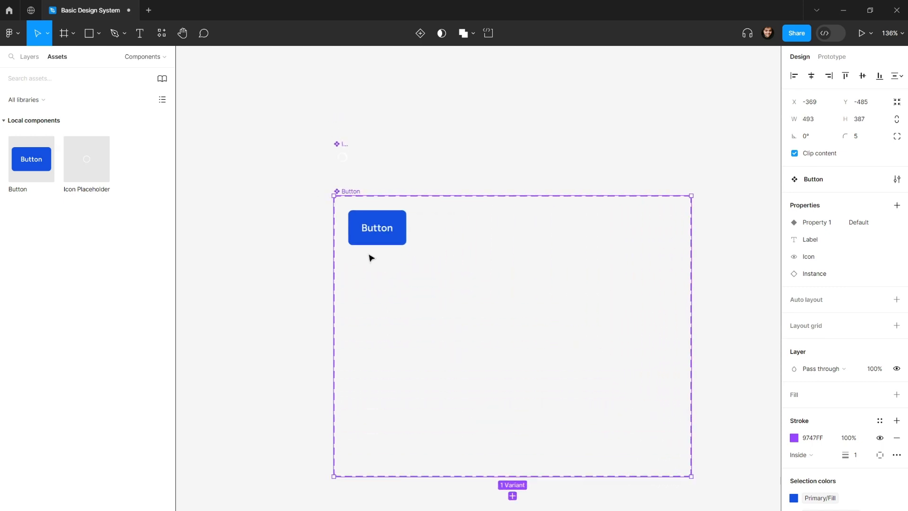
Set the Property 1 value of the button variant inside the component set to False.
{"action": "scroll", "coordinate": [392, 230], "scroll_direction": "up", "scroll_amount": 3}
{"action": "left_click", "coordinate": [393, 230]}
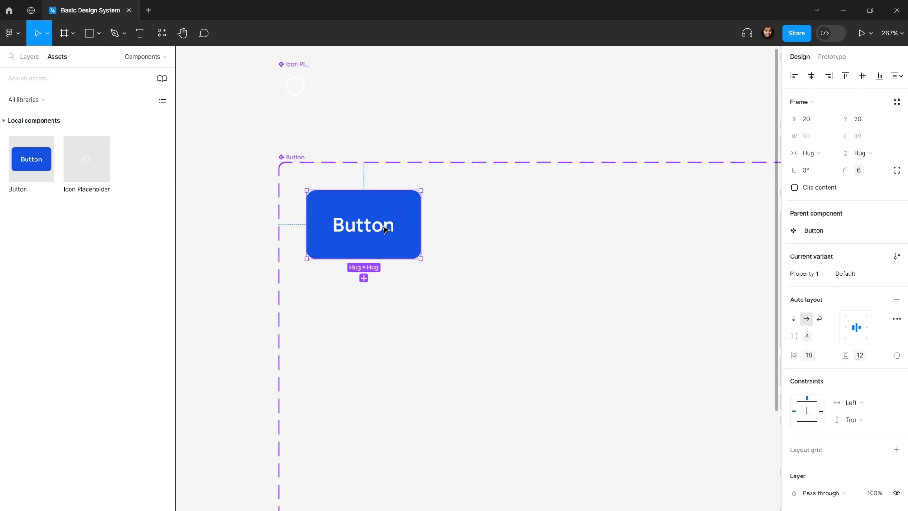
{"action": "scroll", "coordinate": [391, 232], "scroll_direction": "down", "scroll_amount": 1}
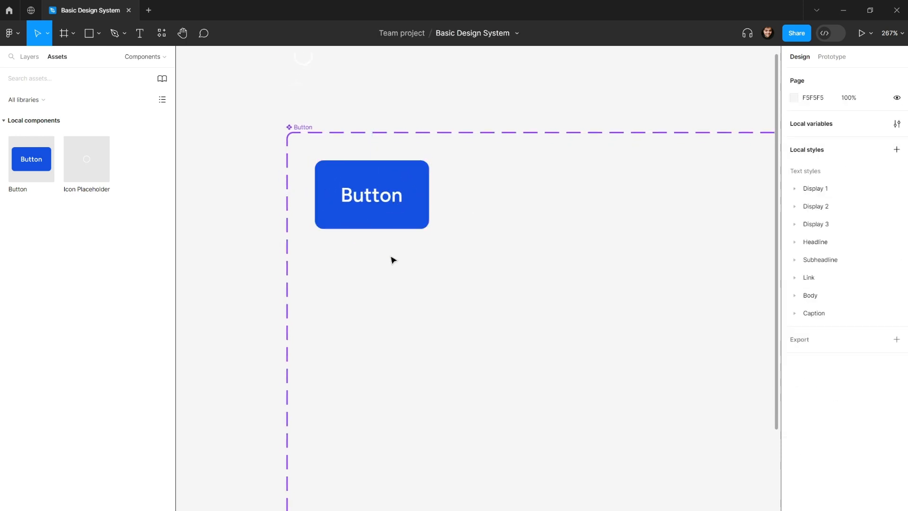
{"action": "left_click", "coordinate": [846, 276]}
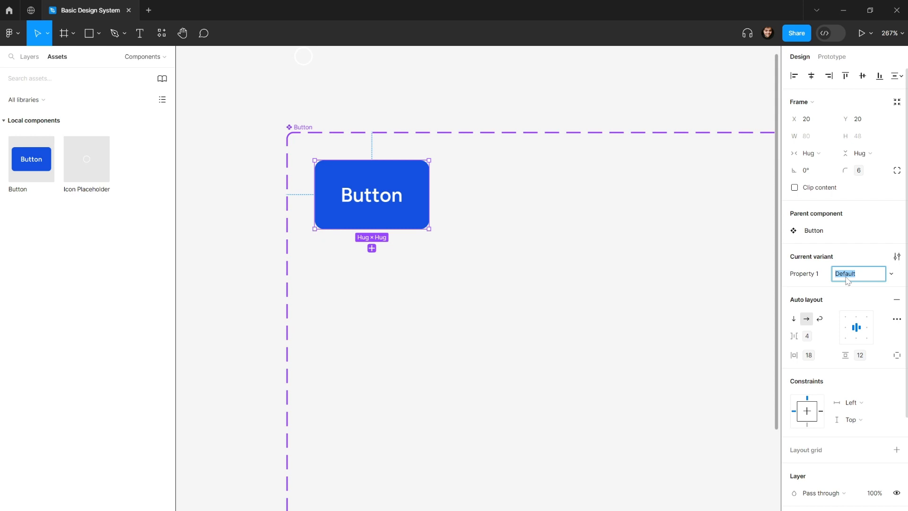
{"action": "key", "text": "Escape"}
{"action": "left_click", "coordinate": [847, 278]}
{"action": "type", "text": "False"}
{"action": "key", "text": "Return"}
Rename the Button component set's variant property from Property 1 to Pill.
{"action": "left_click", "coordinate": [306, 129]}
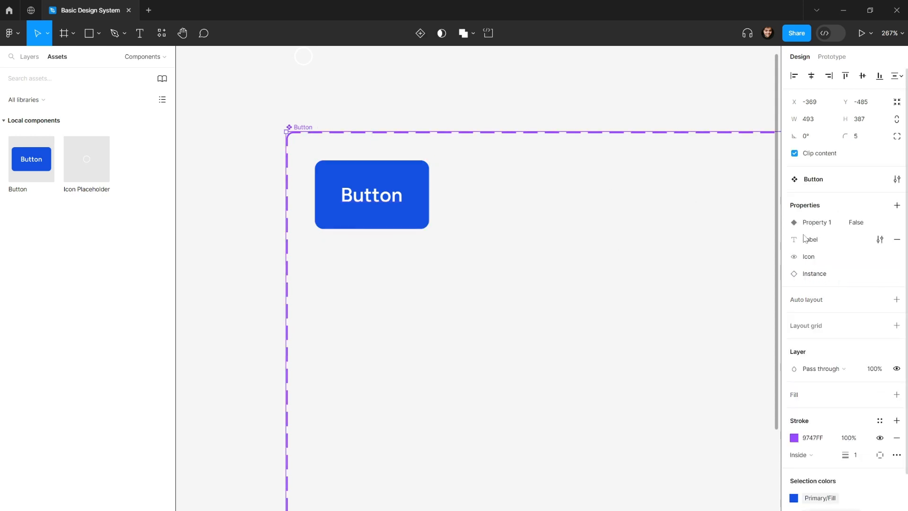
{"action": "double_click", "coordinate": [822, 223]}
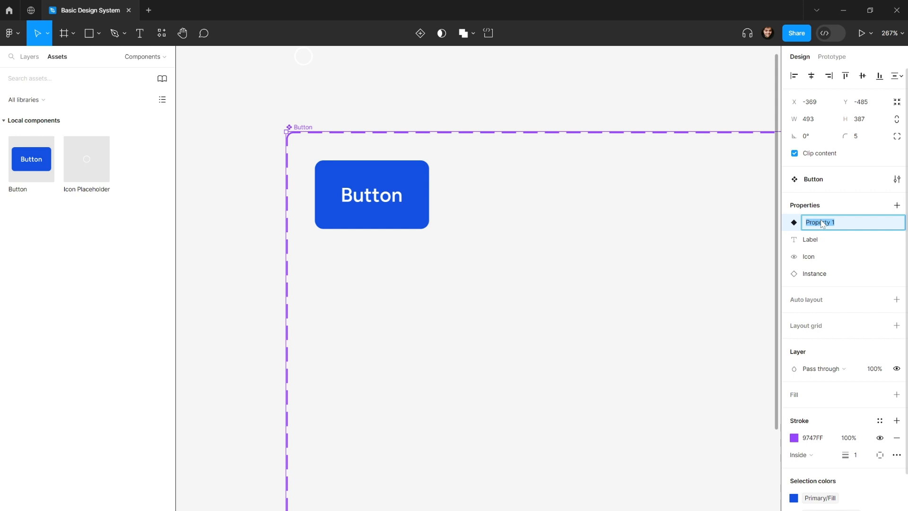
{"action": "type", "text": "Pill"}
{"action": "key", "text": "Return"}
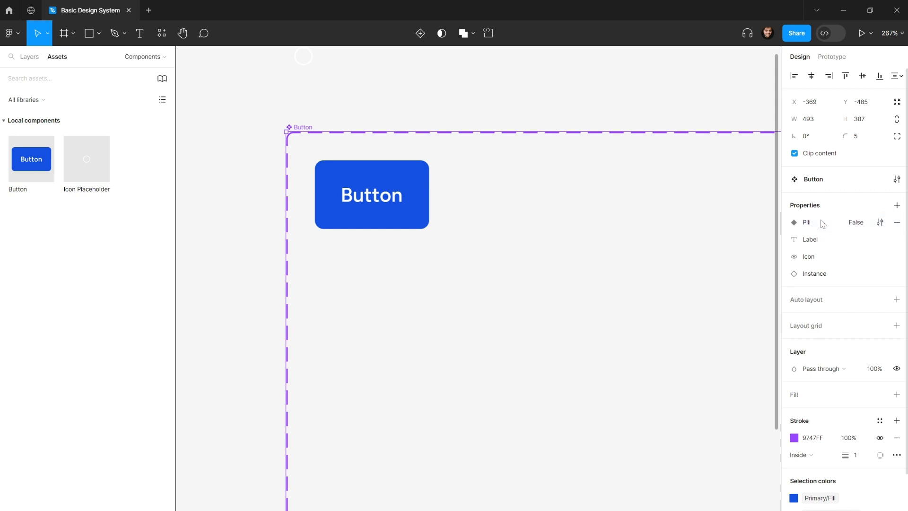
{"action": "left_click", "coordinate": [385, 185]}
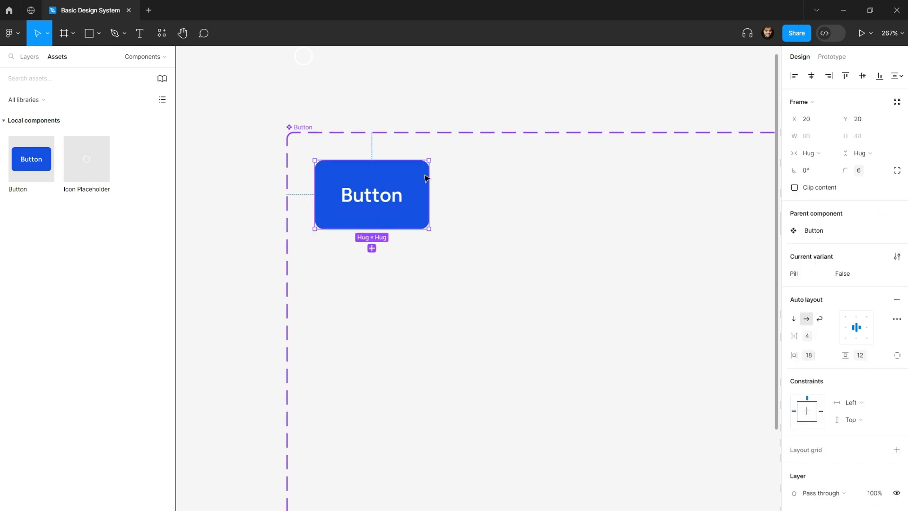
{"action": "left_click", "coordinate": [632, 96]}
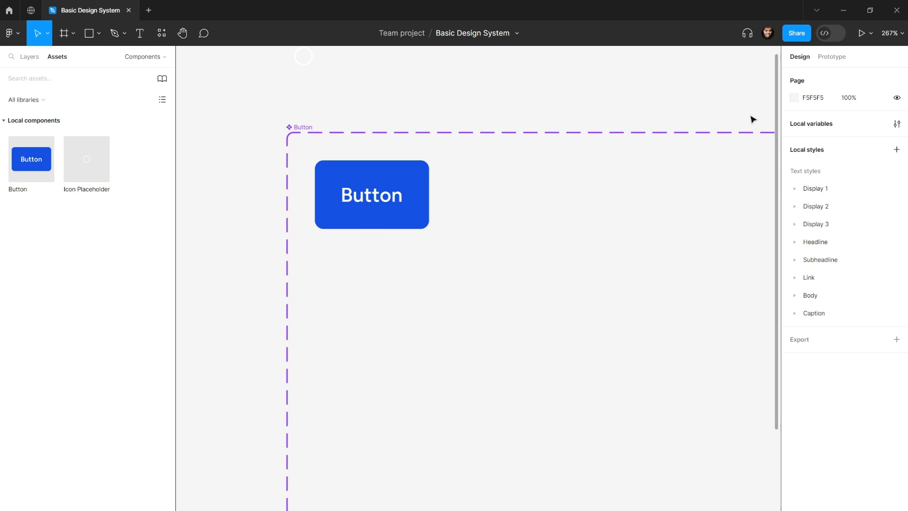
Add a number variable named Pill with the value 9999 to the Corner Radius group of the Number Tokens collection.
{"action": "left_click", "coordinate": [897, 123]}
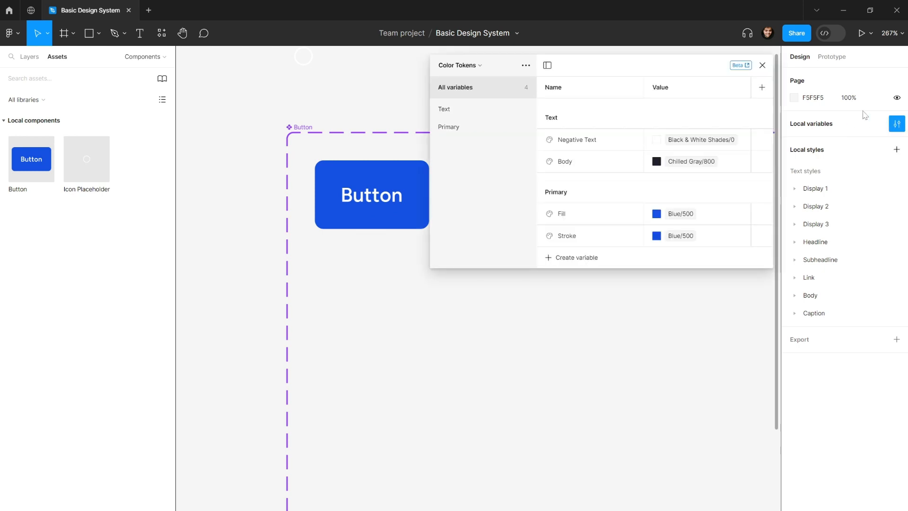
{"action": "left_click", "coordinate": [475, 68]}
{"action": "left_click", "coordinate": [449, 125]}
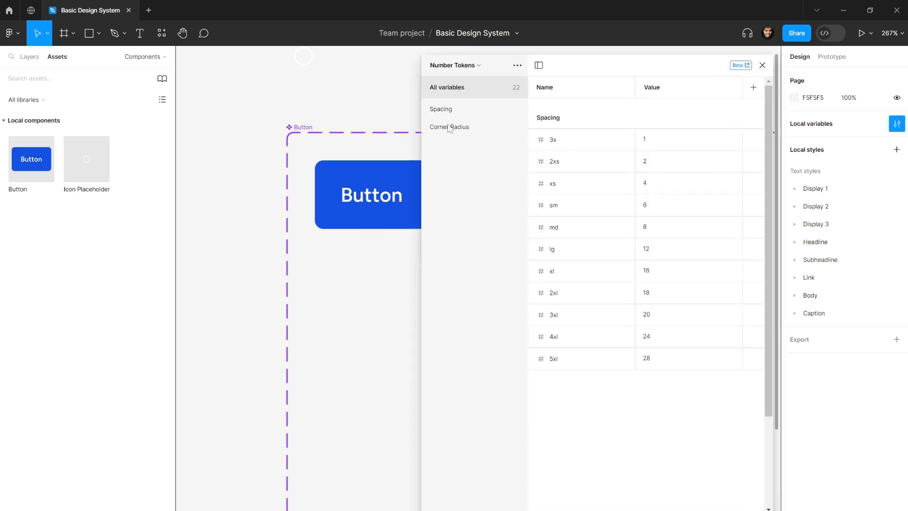
{"action": "left_click", "coordinate": [449, 127]}
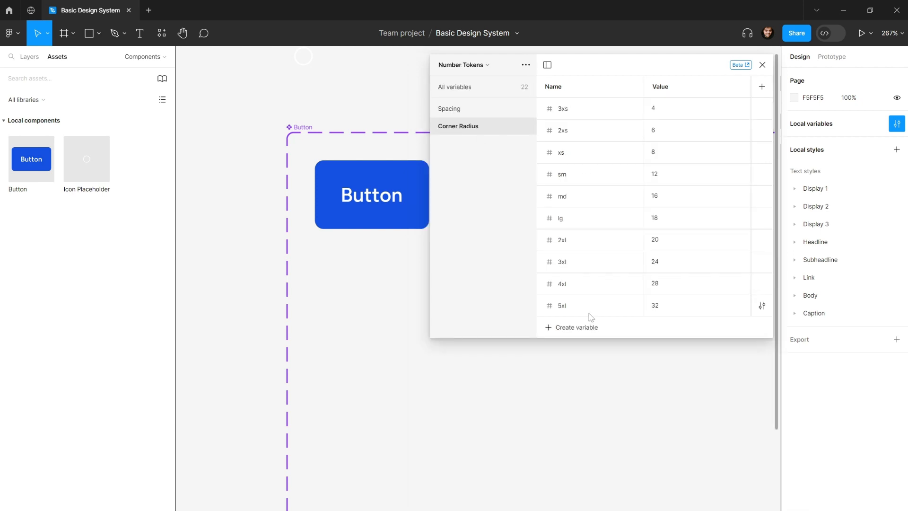
{"action": "left_click", "coordinate": [582, 327]}
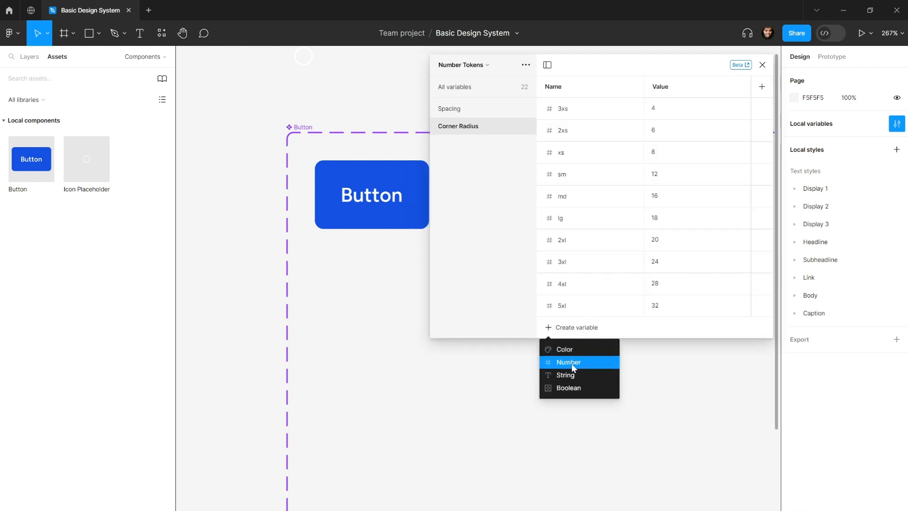
{"action": "left_click", "coordinate": [571, 362]}
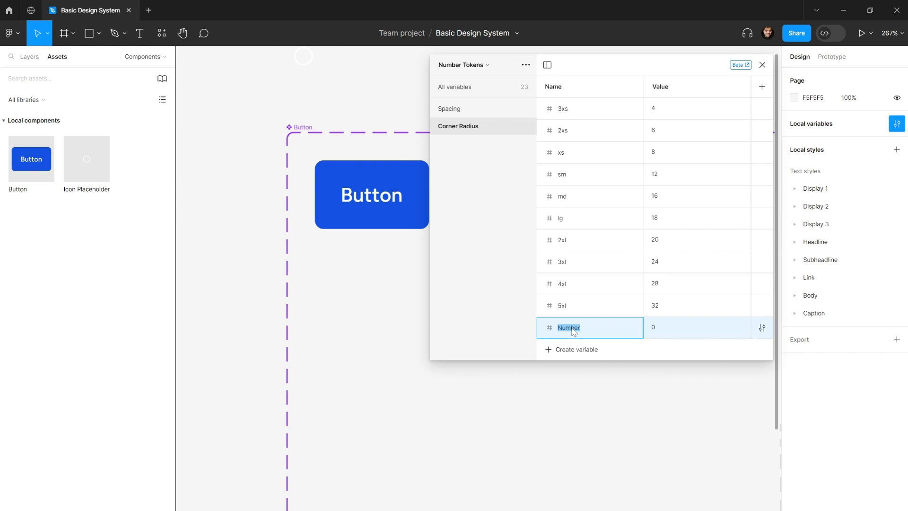
{"action": "type", "text": "Pill"}
{"action": "key", "text": "Return"}
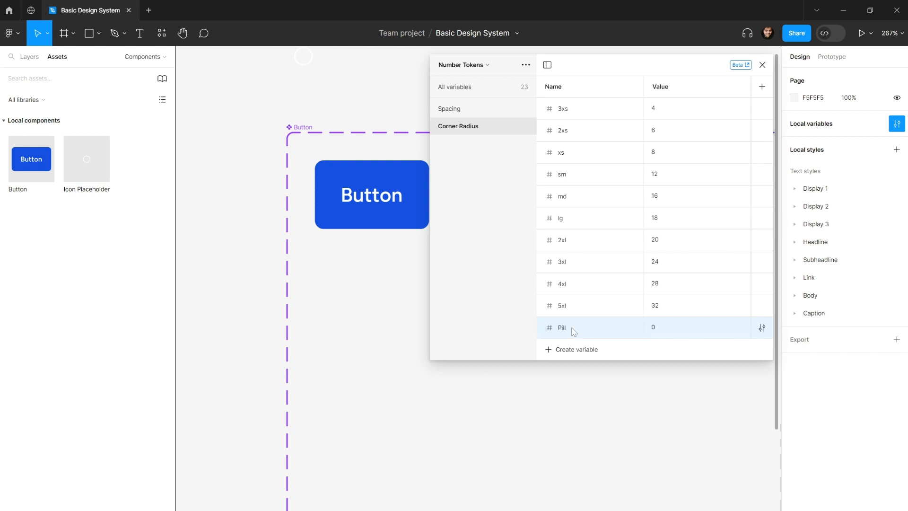
{"action": "left_click", "coordinate": [658, 331]}
{"action": "type", "text": "9999"}
{"action": "key", "text": "Return"}
{"action": "left_click", "coordinate": [763, 64]}
Duplicate the button variant beside the original at X 120, Y 20 and set the copy's Pill value to True.
{"action": "left_click", "coordinate": [406, 178]}
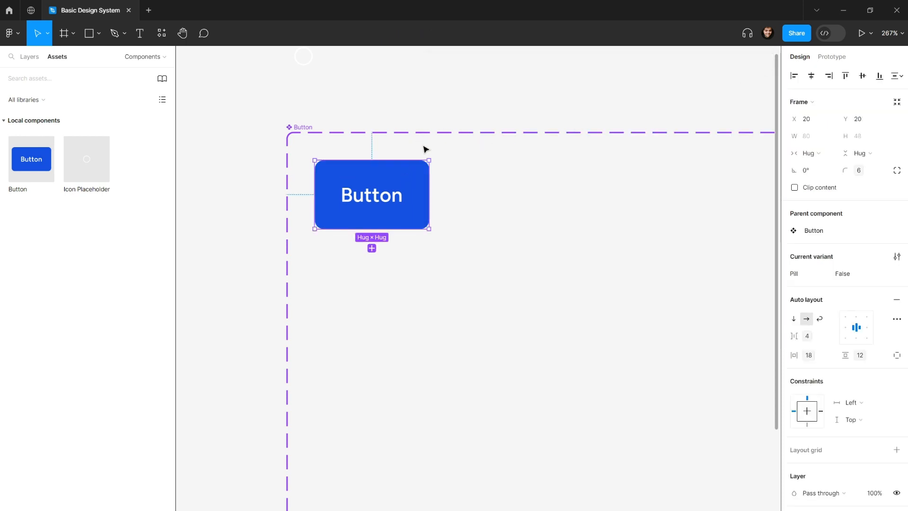
{"action": "left_click_drag", "start_coordinate": [372, 179], "coordinate": [518, 178]}
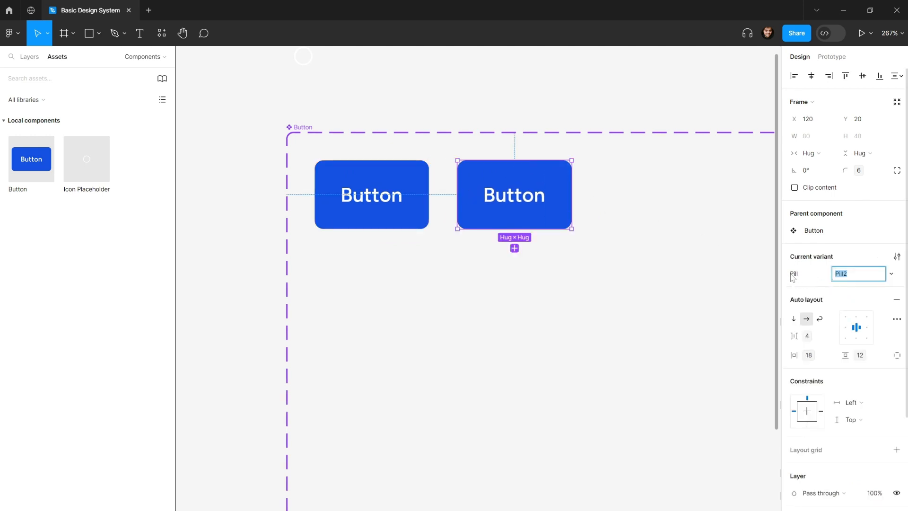
{"action": "type", "text": "True"}
{"action": "key", "text": "Return"}
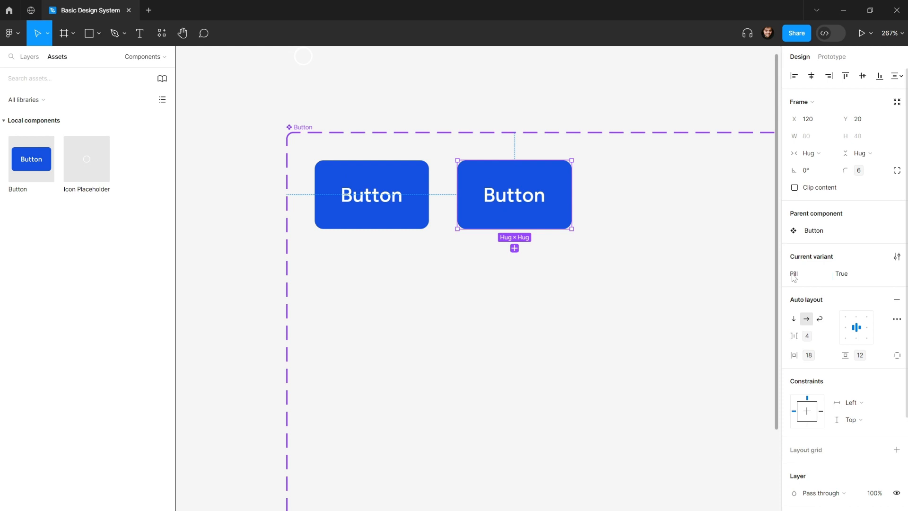
{"action": "left_click", "coordinate": [509, 122]}
{"action": "left_click", "coordinate": [385, 194]}
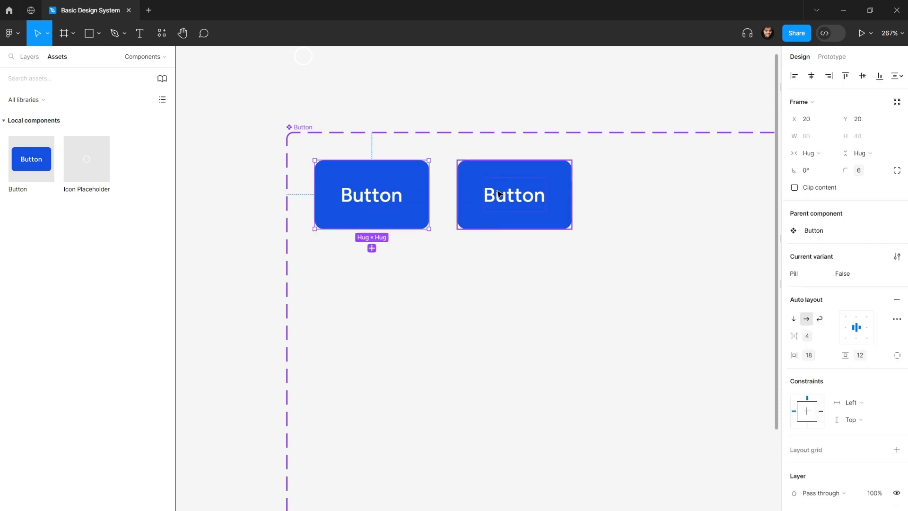
{"action": "left_click", "coordinate": [519, 191]}
{"action": "scroll", "coordinate": [407, 169], "scroll_direction": "up", "scroll_amount": 3}
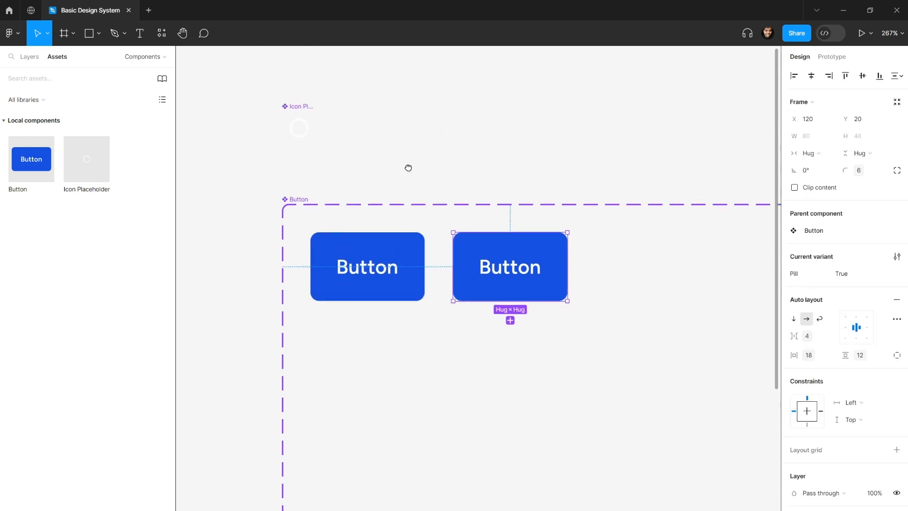
{"action": "left_click", "coordinate": [407, 180]}
{"action": "left_click", "coordinate": [378, 264]}
{"action": "left_click_drag", "start_coordinate": [379, 264], "coordinate": [467, 125]}
{"action": "scroll", "coordinate": [695, 201], "scroll_direction": "up", "scroll_amount": 1}
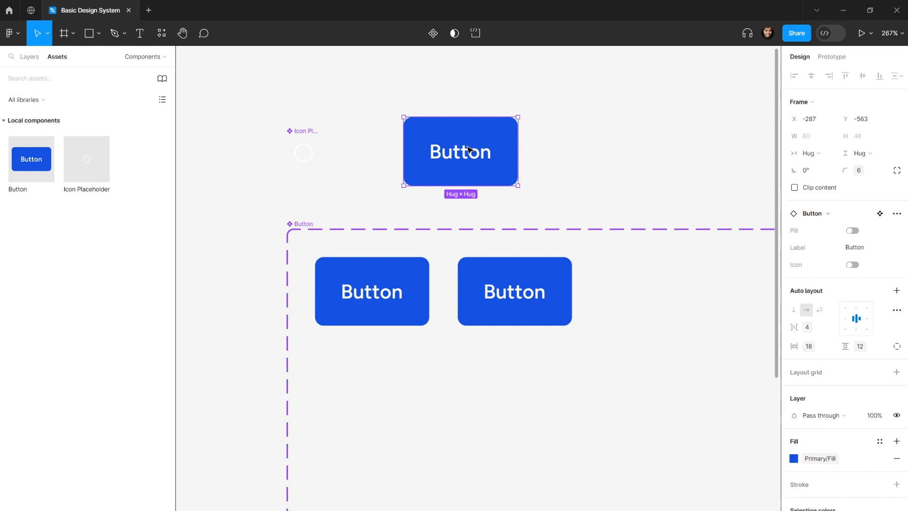
{"action": "key", "text": "Delete"}
{"action": "left_click", "coordinate": [402, 265]}
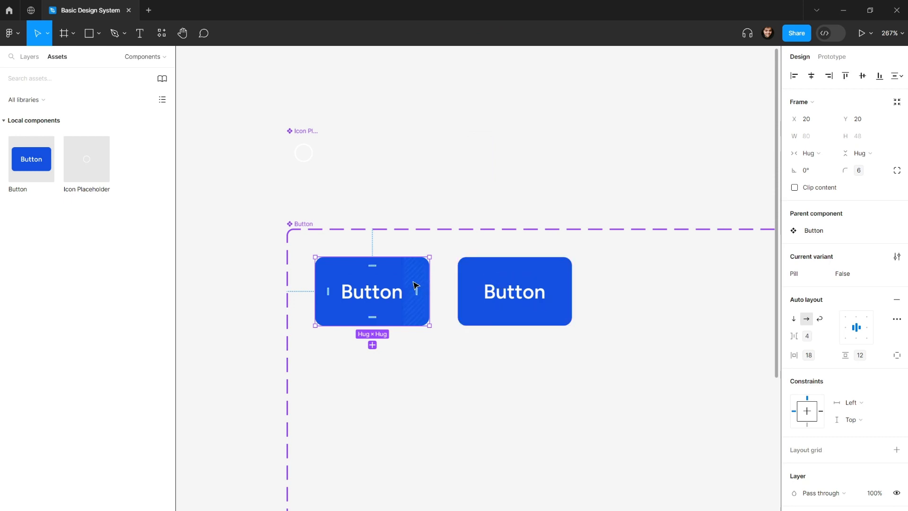
{"action": "left_click", "coordinate": [463, 194]}
{"action": "double_click", "coordinate": [370, 292]}
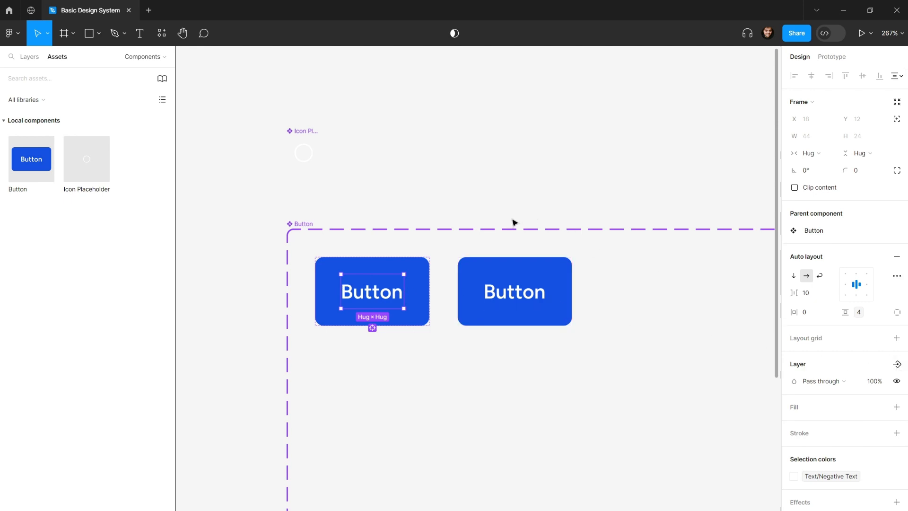
{"action": "left_click", "coordinate": [476, 203]}
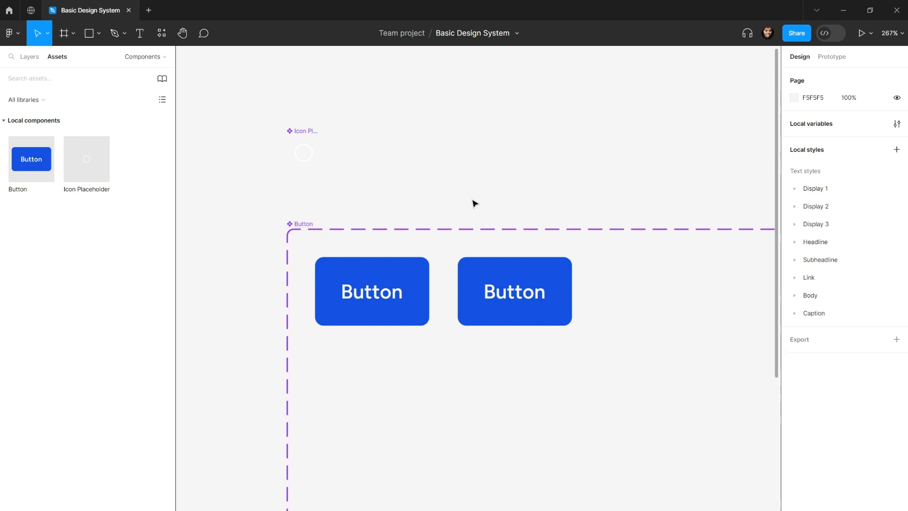
Apply the Pill corner radius variable (9999) to the Pill True button variant.
{"action": "left_click", "coordinate": [486, 278]}
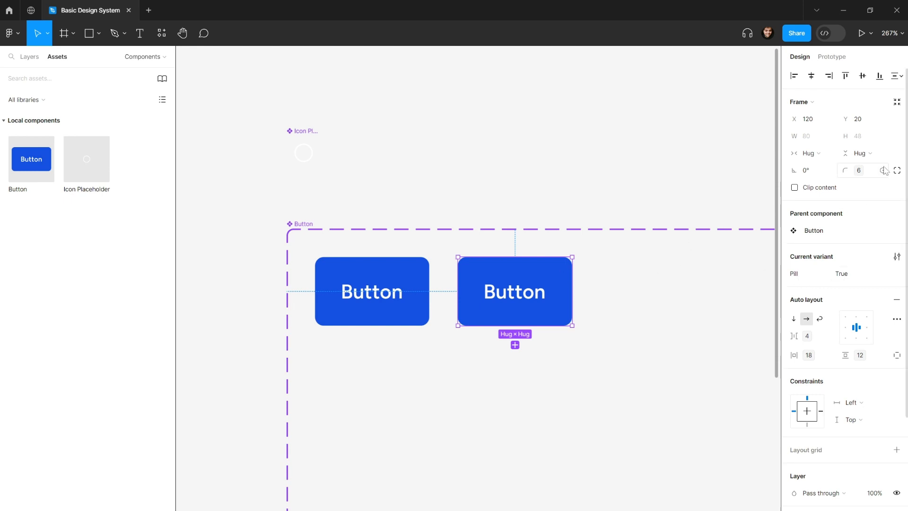
{"action": "left_click", "coordinate": [883, 170]}
{"action": "scroll", "coordinate": [836, 326], "scroll_direction": "down", "scroll_amount": 3}
{"action": "left_click", "coordinate": [819, 371]}
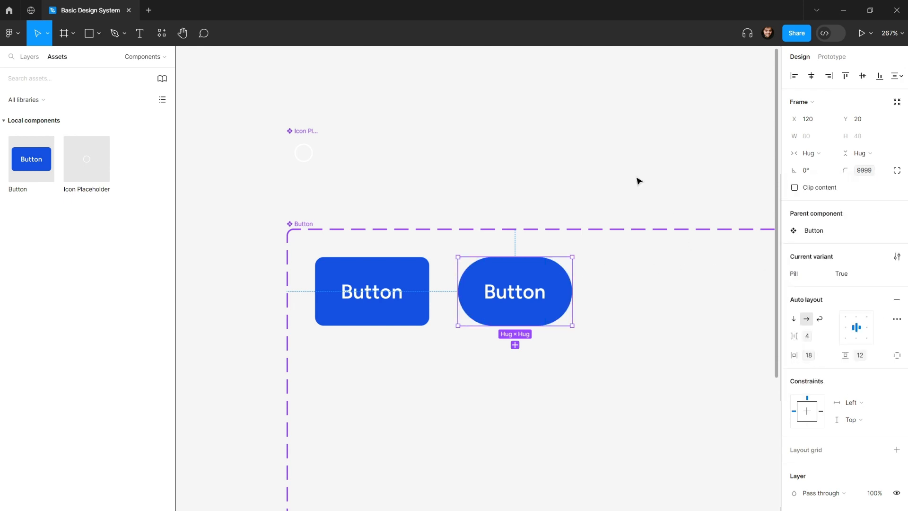
{"action": "left_click", "coordinate": [607, 160]}
Set the Pill True variant's horizontal padding to the spacing variable with value 20.
{"action": "left_click", "coordinate": [527, 278]}
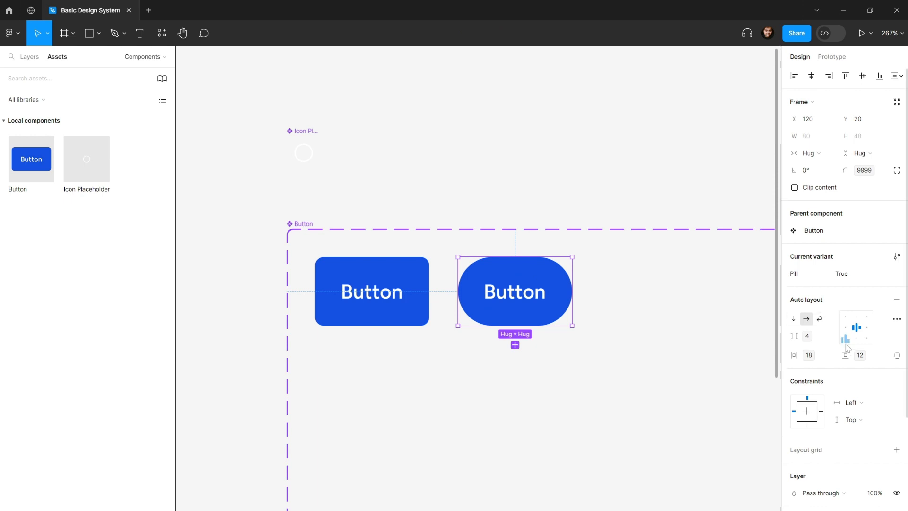
{"action": "left_click", "coordinate": [831, 356]}
{"action": "left_click", "coordinate": [843, 486]}
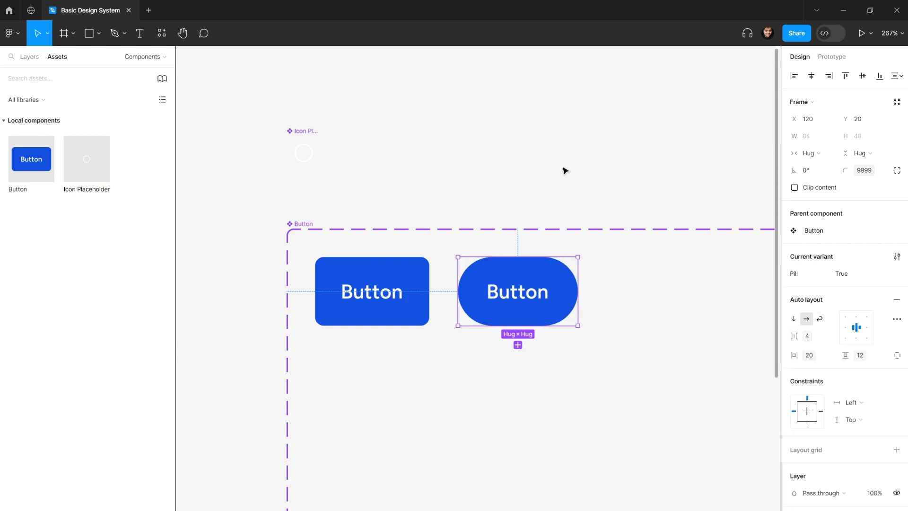
{"action": "left_click", "coordinate": [563, 167]}
{"action": "left_click_drag", "start_coordinate": [563, 167], "coordinate": [557, 176]}
{"action": "scroll", "coordinate": [551, 182], "scroll_direction": "down", "scroll_amount": 3}
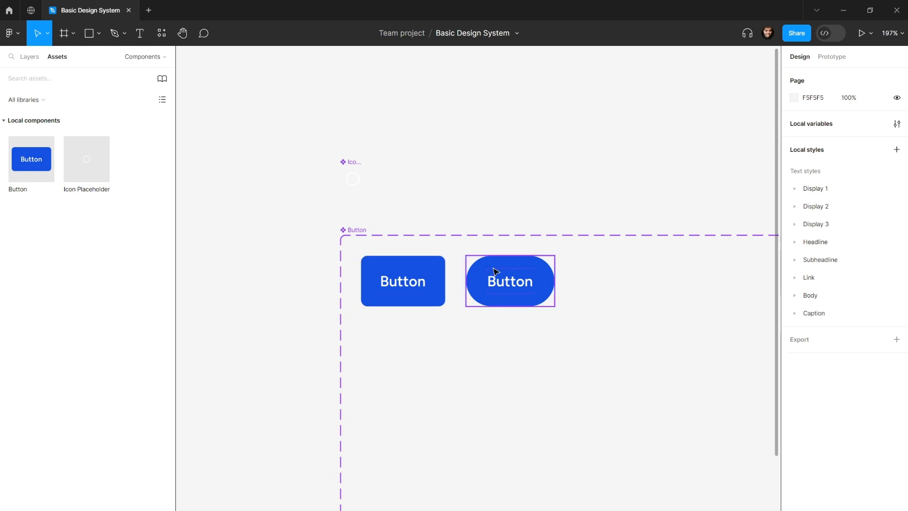
{"action": "left_click_drag", "start_coordinate": [509, 201], "coordinate": [490, 228]}
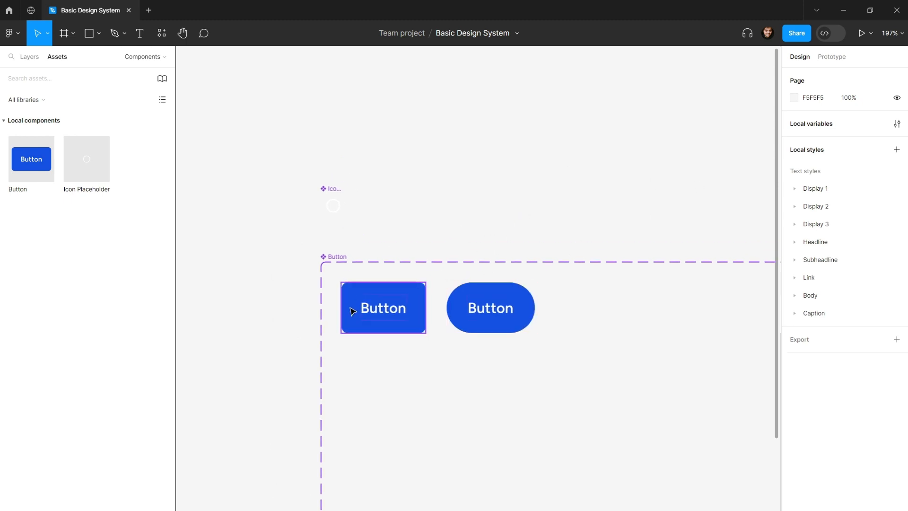
{"action": "left_click", "coordinate": [466, 303]}
{"action": "left_click", "coordinate": [390, 293]}
{"action": "left_click", "coordinate": [500, 236]}
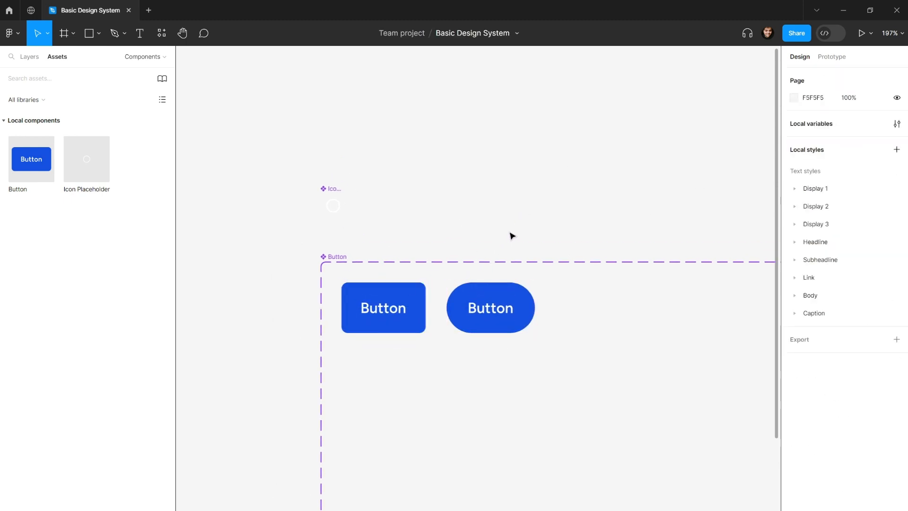
Shrink the Button component set's frame around its two variants to 222 × 89.
{"action": "scroll", "coordinate": [417, 235], "scroll_direction": "down", "scroll_amount": 2}
{"action": "left_click", "coordinate": [350, 255]}
{"action": "left_click_drag", "start_coordinate": [575, 348], "coordinate": [566, 329]}
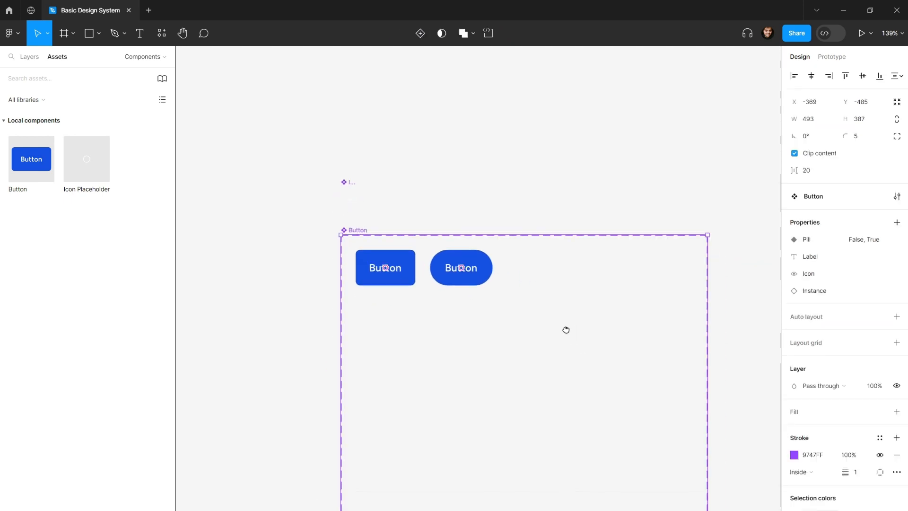
{"action": "scroll", "coordinate": [566, 330], "scroll_direction": "down", "scroll_amount": 3}
{"action": "left_click_drag", "start_coordinate": [682, 414], "coordinate": [481, 194]}
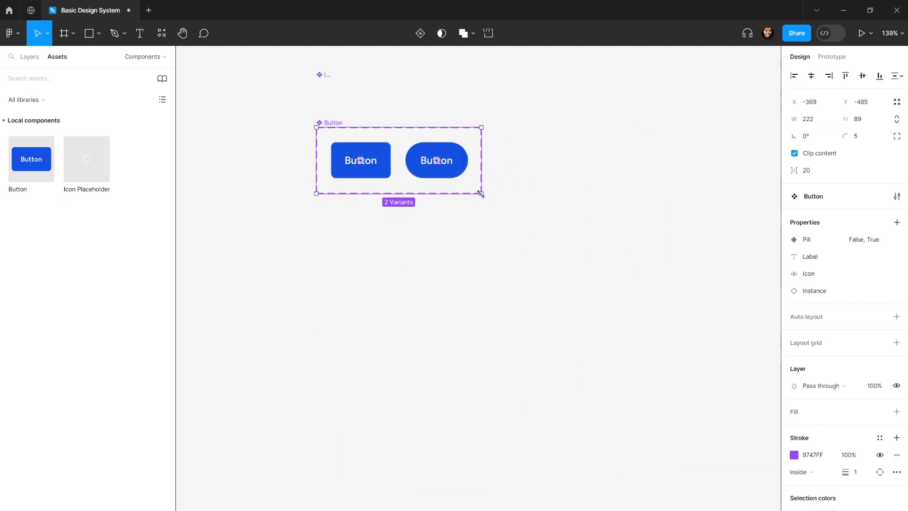
Place an instance of the Button component on the canvas at X 88, Y -460, beside the component set.
{"action": "scroll", "coordinate": [506, 178], "scroll_direction": "up", "scroll_amount": 3}
{"action": "scroll", "coordinate": [507, 179], "scroll_direction": "right", "scroll_amount": 1}
{"action": "left_click_drag", "start_coordinate": [30, 148], "coordinate": [642, 260]}
{"action": "scroll", "coordinate": [544, 276], "scroll_direction": "right", "scroll_amount": 3}
{"action": "scroll", "coordinate": [543, 274], "scroll_direction": "up", "scroll_amount": 5}
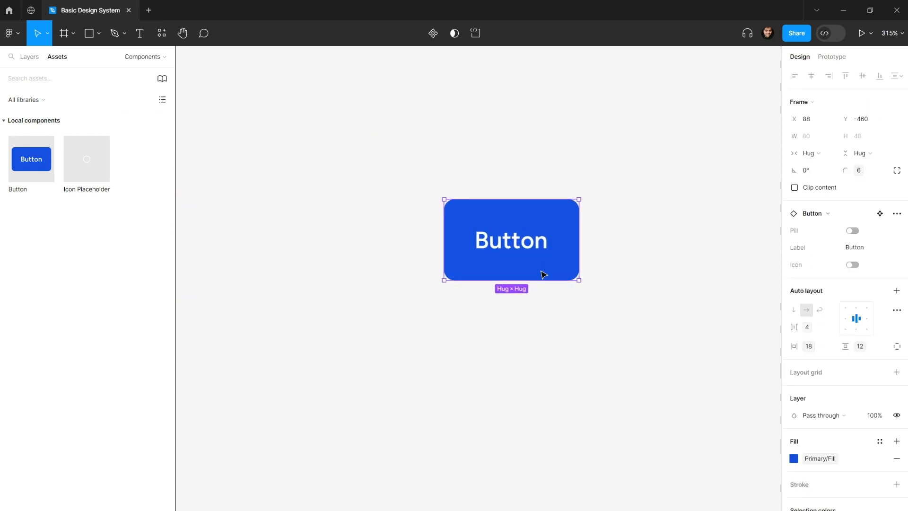
{"action": "scroll", "coordinate": [544, 274], "scroll_direction": "up", "scroll_amount": 1}
Try the Pill property on the Button instance, switch it back off, and turn its Icon property on.
{"action": "left_click", "coordinate": [852, 231]}
{"action": "left_click", "coordinate": [852, 230]}
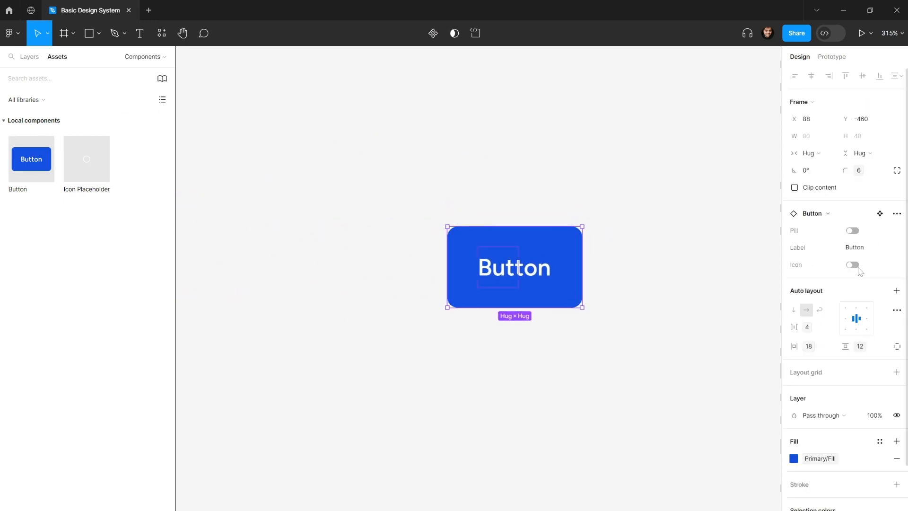
{"action": "left_click", "coordinate": [857, 265]}
{"action": "left_click", "coordinate": [857, 266]}
{"action": "left_click", "coordinate": [856, 266]}
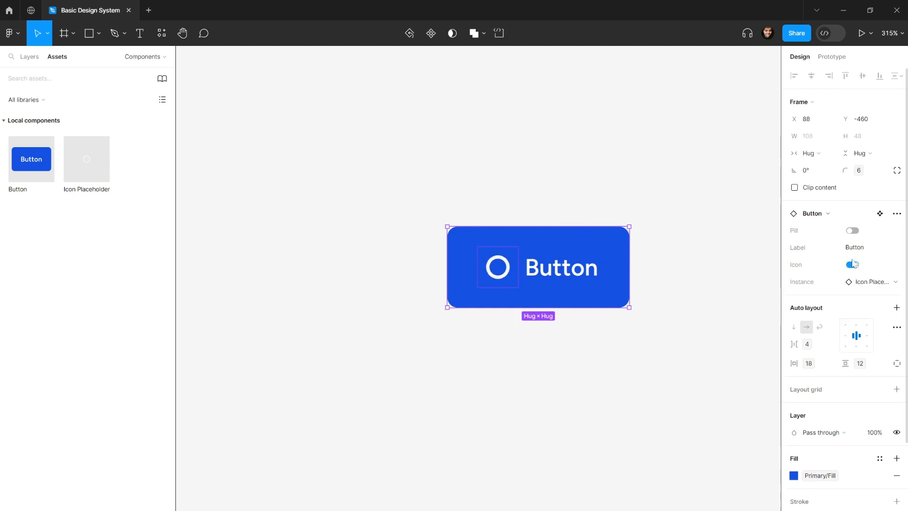
{"action": "scroll", "coordinate": [503, 198], "scroll_direction": "down", "scroll_amount": 1}
{"action": "scroll", "coordinate": [502, 197], "scroll_direction": "down", "scroll_amount": 2}
{"action": "scroll", "coordinate": [473, 203], "scroll_direction": "left", "scroll_amount": 2}
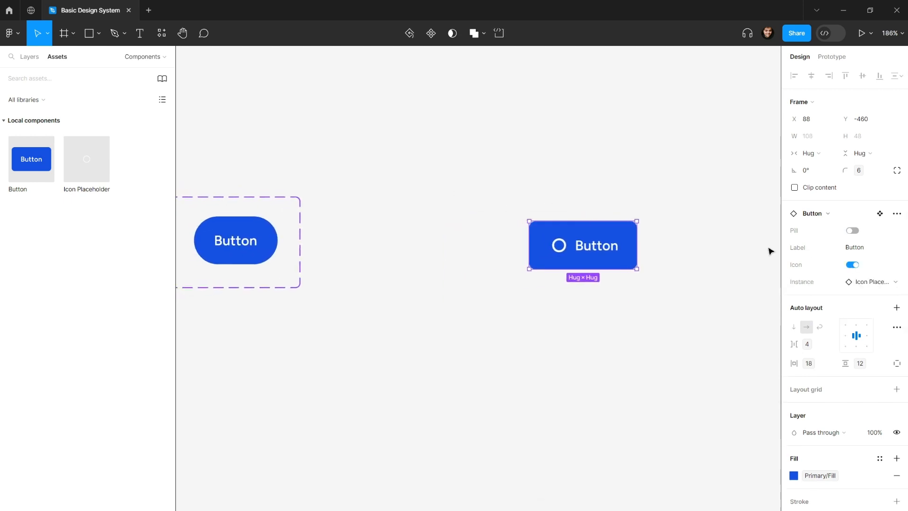
Toggle the Button instance's Pill property on and off with the icon shown to test the variant.
{"action": "left_click", "coordinate": [851, 231]}
{"action": "left_click", "coordinate": [852, 232]}
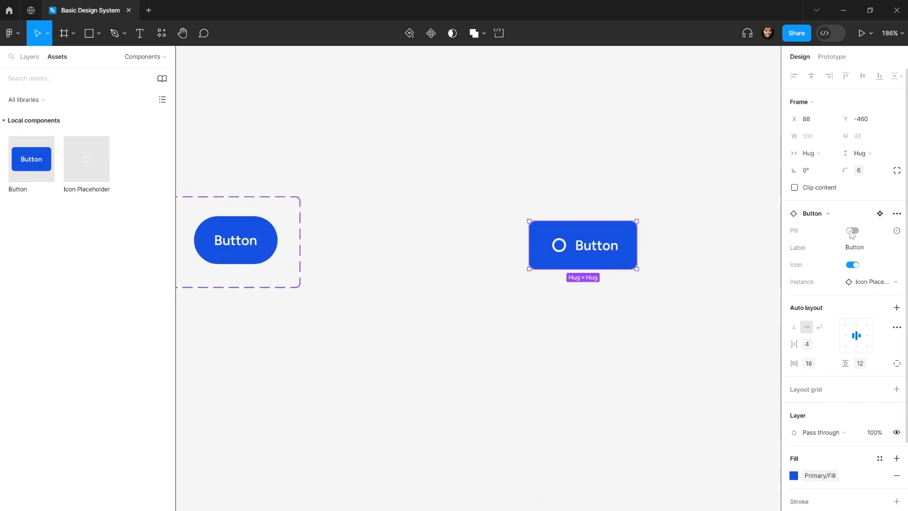
{"action": "left_click", "coordinate": [852, 231]}
{"action": "left_click_drag", "start_coordinate": [673, 207], "coordinate": [547, 205]}
{"action": "scroll", "coordinate": [514, 233], "scroll_direction": "up", "scroll_amount": 2}
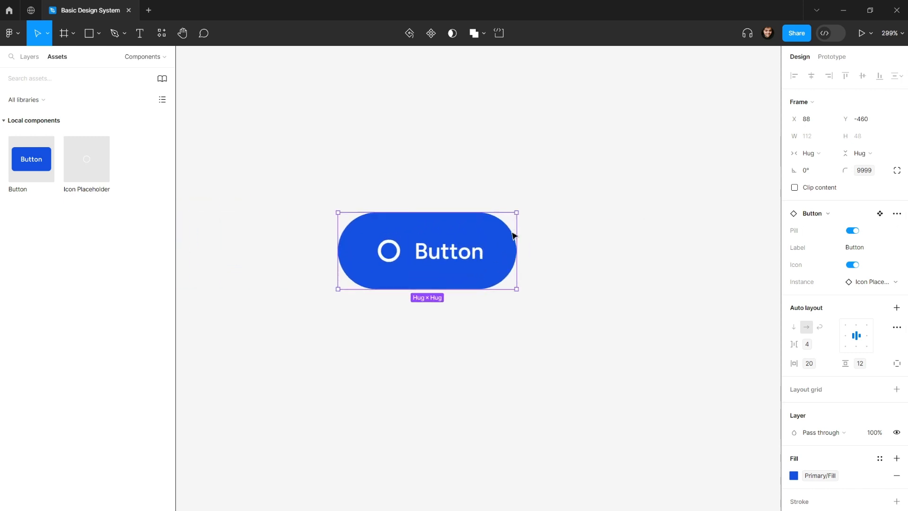
{"action": "left_click", "coordinate": [852, 231]}
{"action": "scroll", "coordinate": [566, 193], "scroll_direction": "left", "scroll_amount": 3}
{"action": "double_click", "coordinate": [498, 242]}
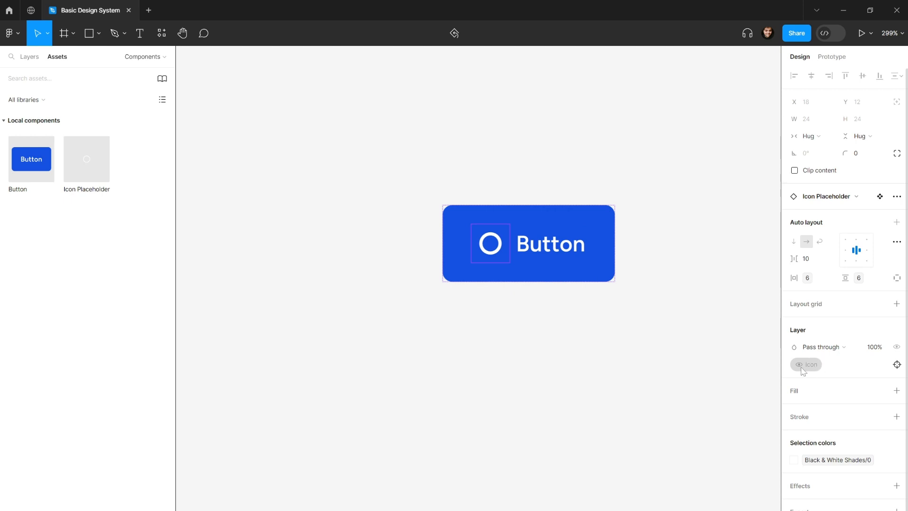
{"action": "left_click", "coordinate": [660, 211]}
{"action": "scroll", "coordinate": [651, 205], "scroll_direction": "down", "scroll_amount": 2}
{"action": "left_click_drag", "start_coordinate": [651, 205], "coordinate": [614, 228]}
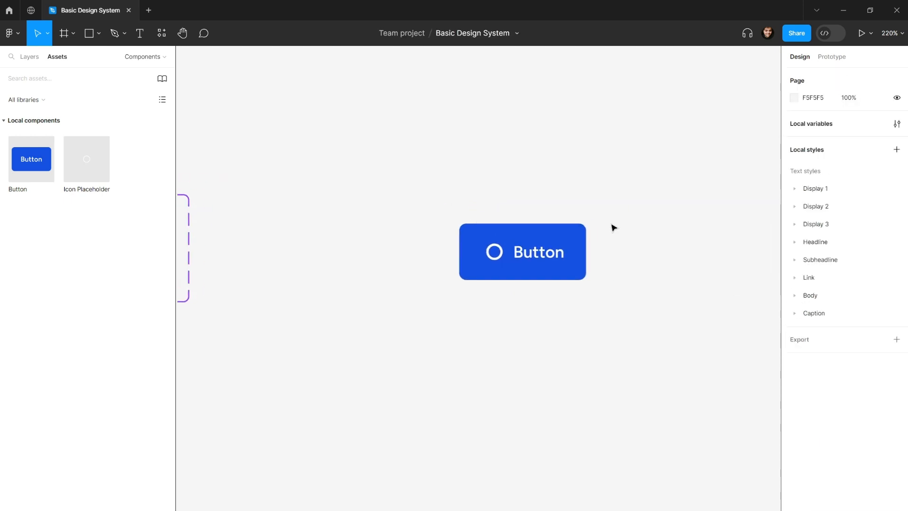
{"action": "scroll", "coordinate": [613, 228], "scroll_direction": "down", "scroll_amount": 4}
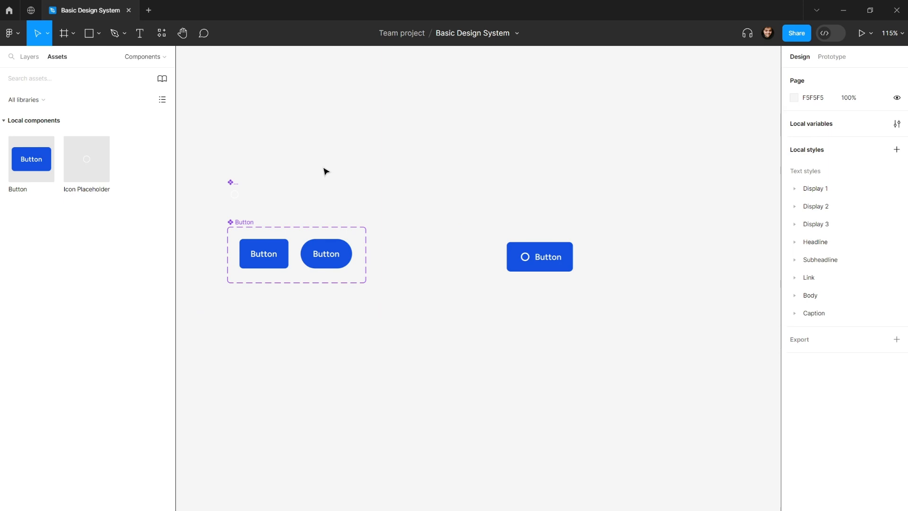
{"action": "left_click_drag", "start_coordinate": [326, 171], "coordinate": [381, 192]}
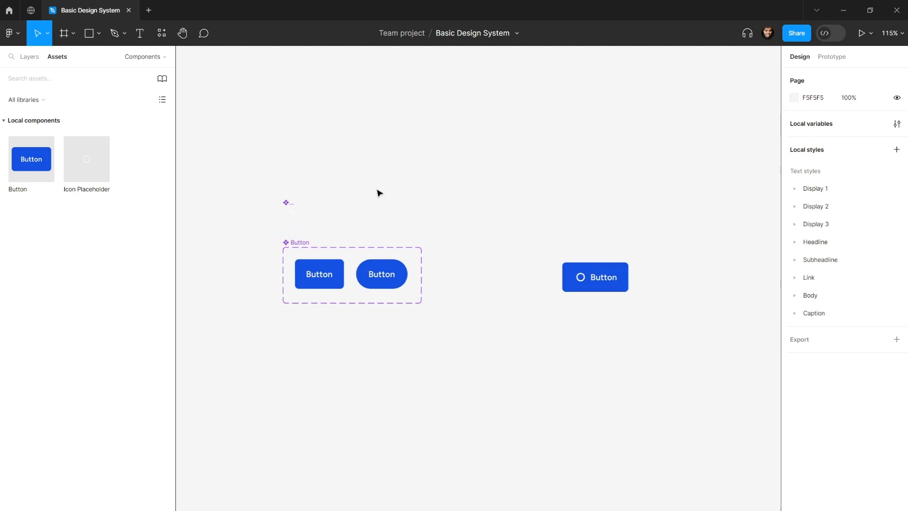
{"action": "left_click_drag", "start_coordinate": [239, 209], "coordinate": [478, 403]}
{"action": "left_click_drag", "start_coordinate": [243, 164], "coordinate": [467, 369]}
{"action": "left_click", "coordinate": [303, 167]}
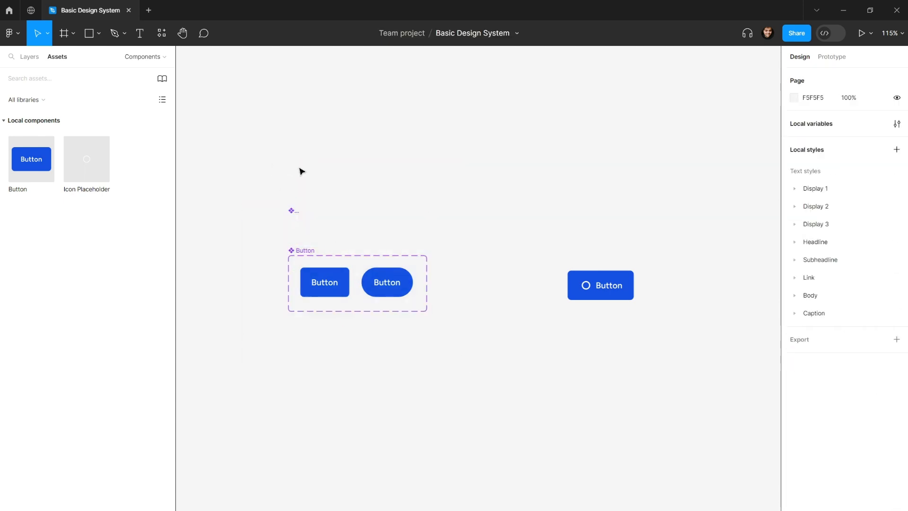